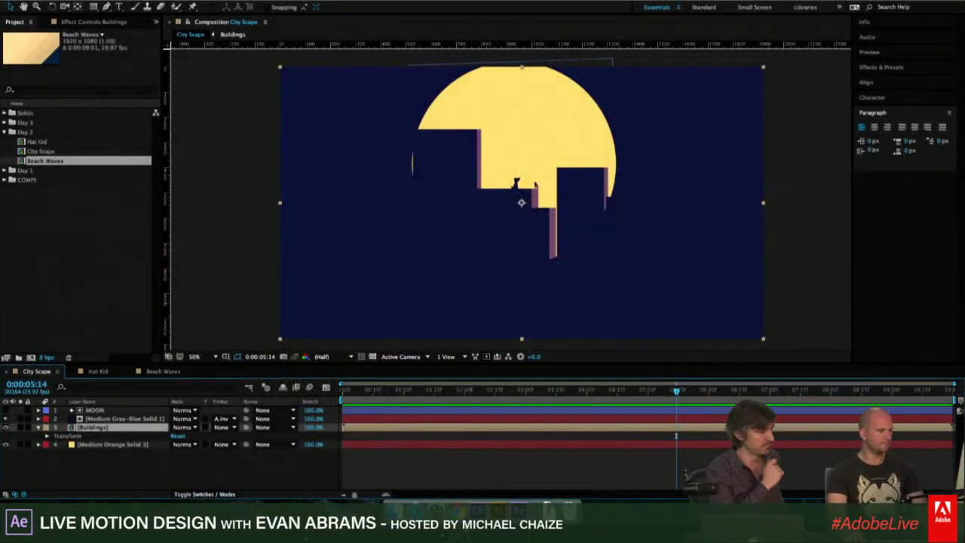
Preview and scrub through the City Scape animation of the buildings sliding left.
key("space")
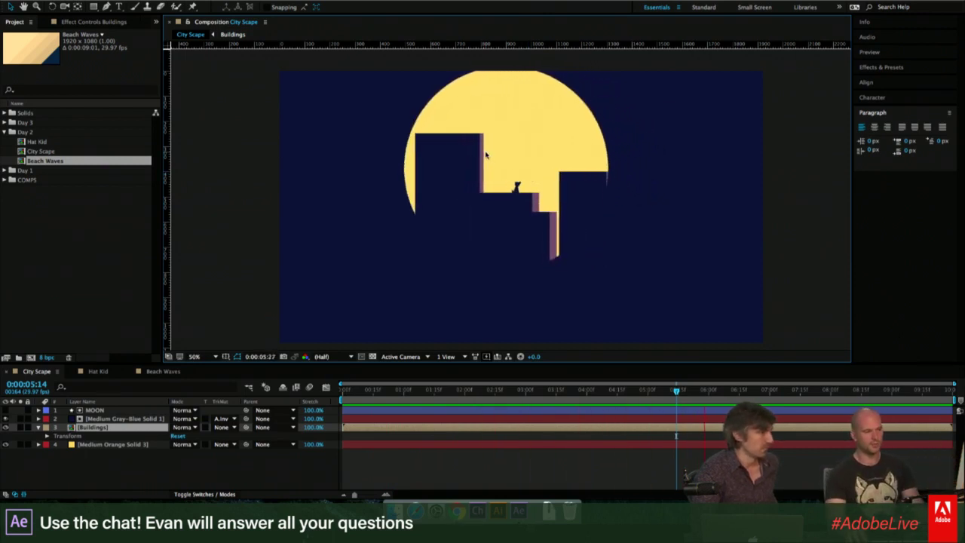
key("space")
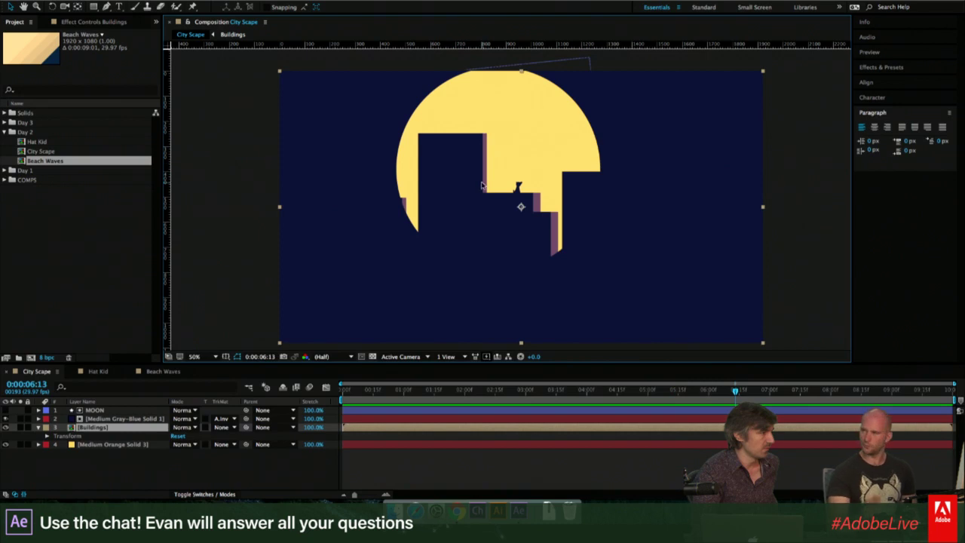
left_click_drag(653, 389, 550, 390)
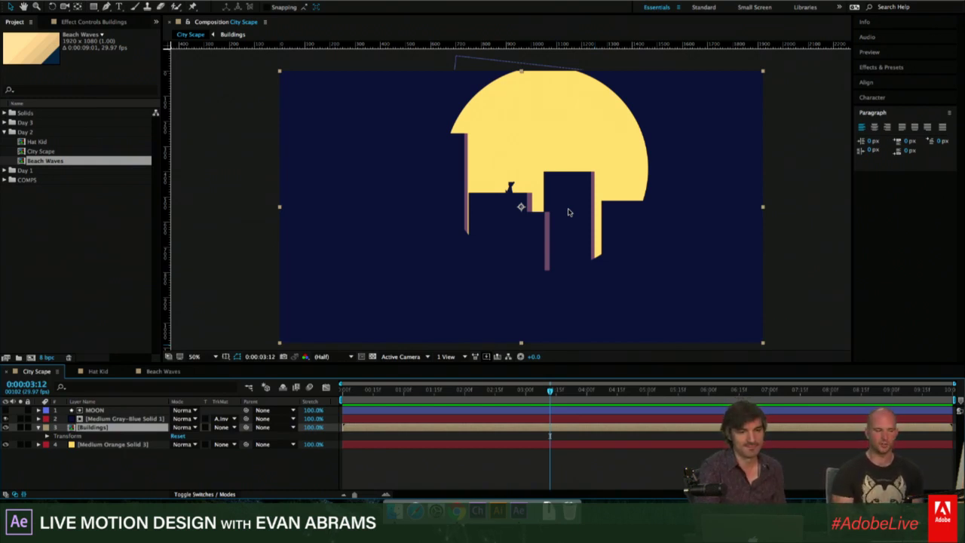
left_click(445, 390)
left_click_drag(446, 390, 812, 418)
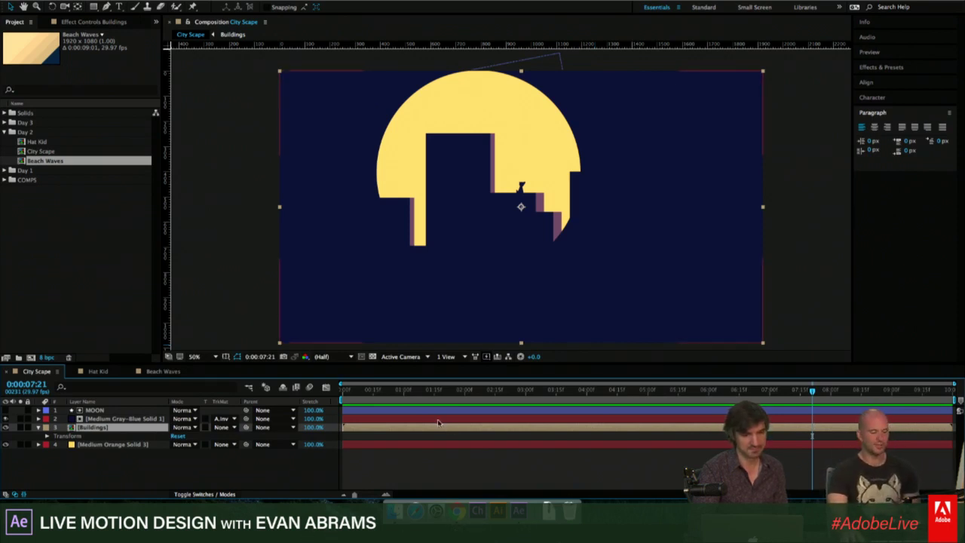
Switch to the Beach Waves composition and preview its wave animation with the Selection tool.
left_click(163, 371)
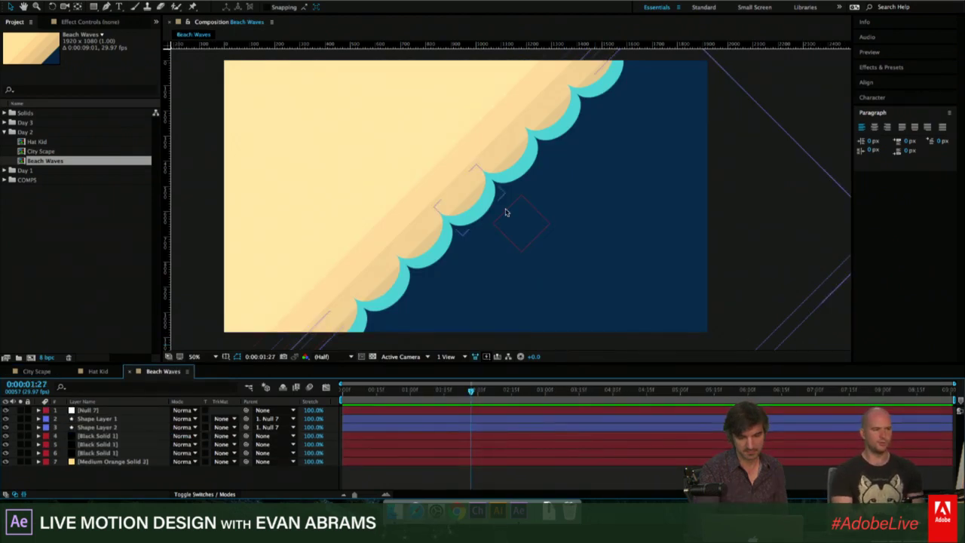
left_click_drag(511, 209, 555, 188)
key("v")
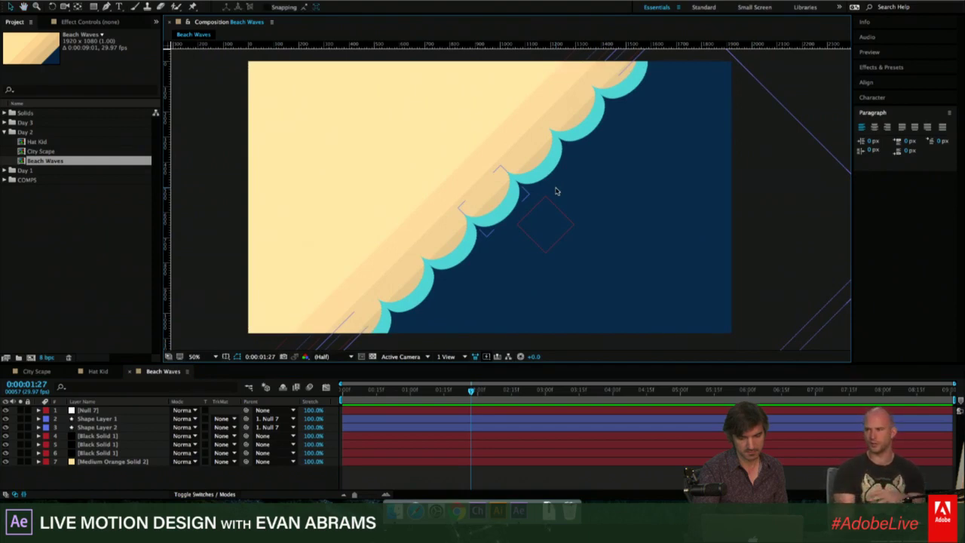
key("space")
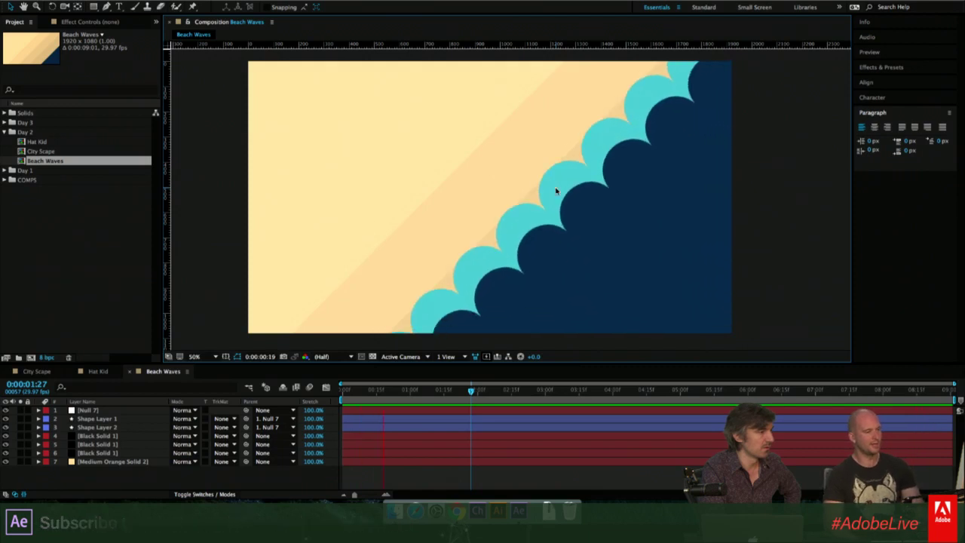
key("space")
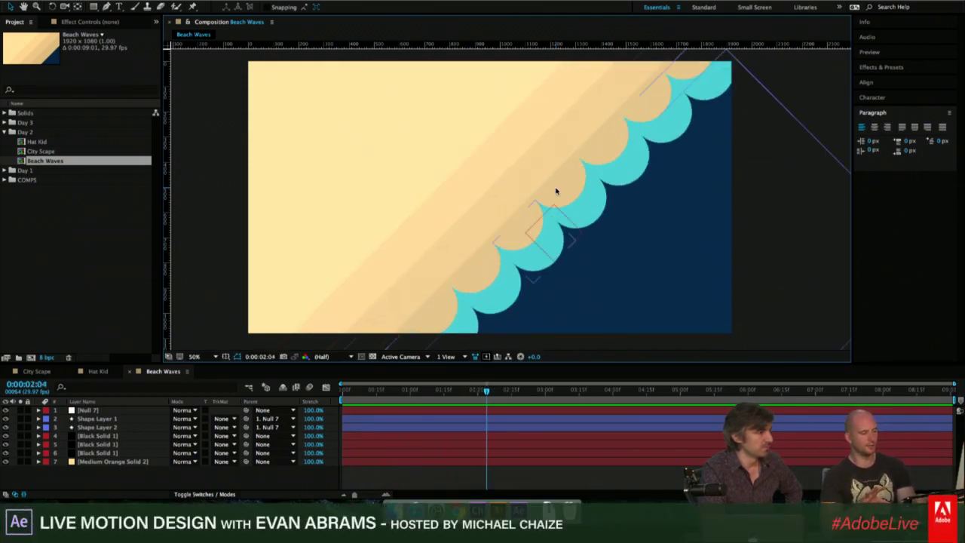
Scrub Beach Waves to four seconds, then return to the City Scape composition.
left_click_drag(539, 392, 613, 395)
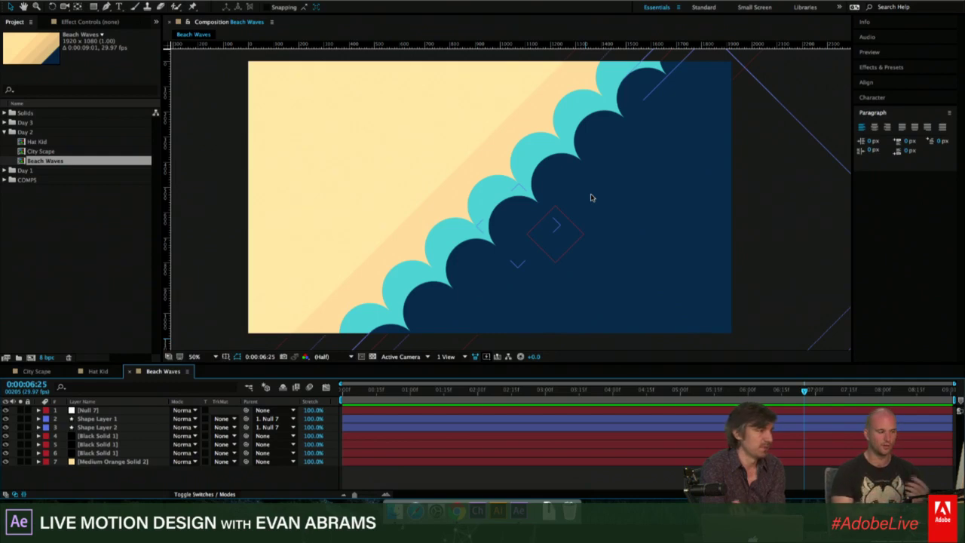
left_click(36, 371)
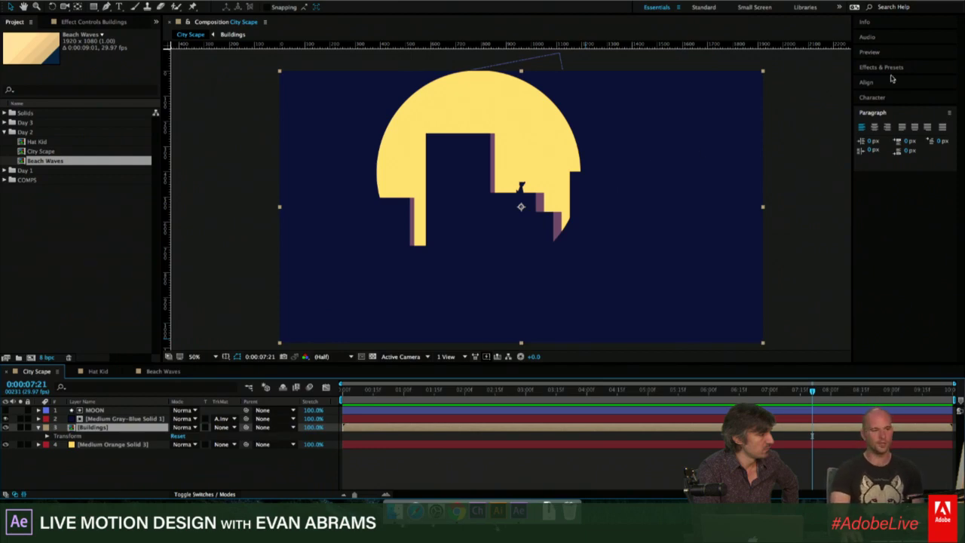
Open the Adobe Color Themes panel from Window > Extensions.
left_click(291, 1)
mouse_move(318, 2)
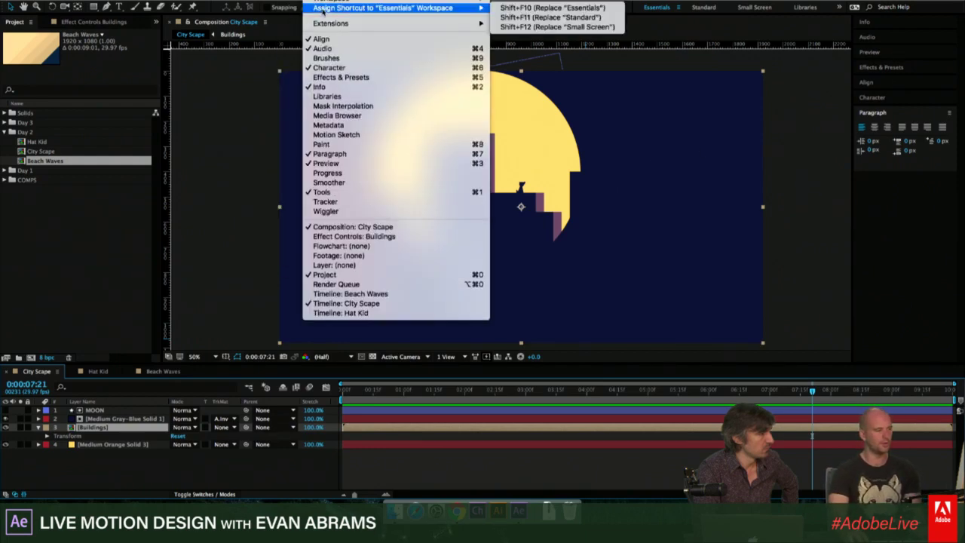
mouse_move(374, 29)
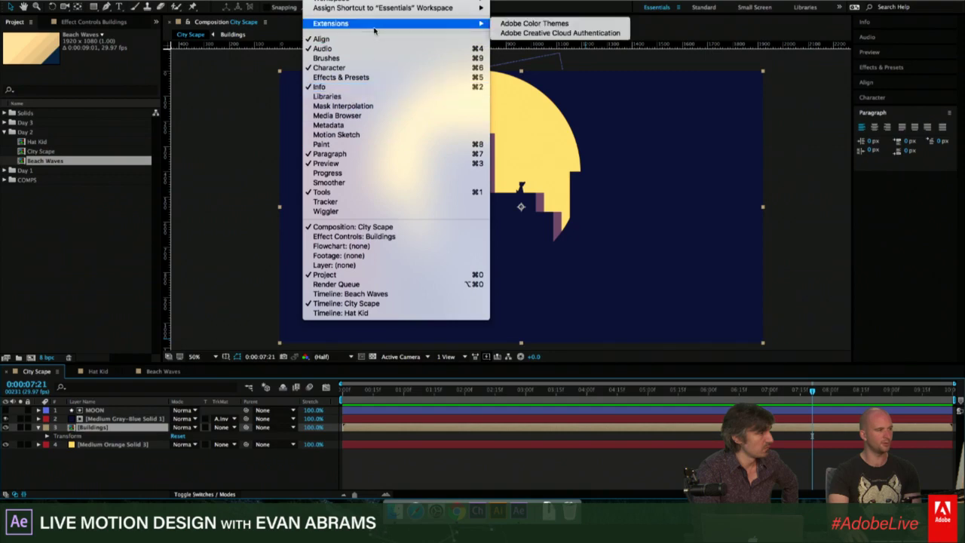
left_click(534, 24)
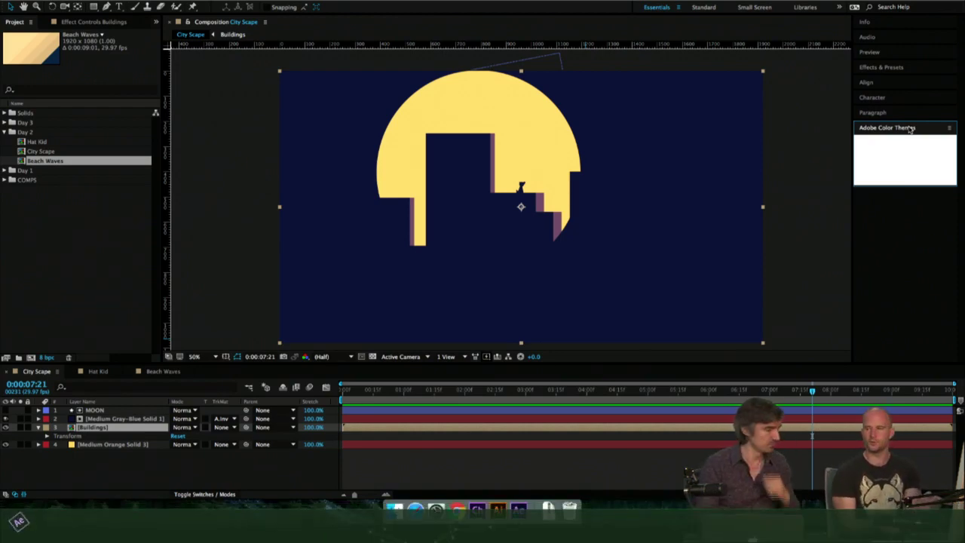
Join the Adobe Studio Wi-Fi network, then switch to the Hat Kid composition.
left_click(754, 0)
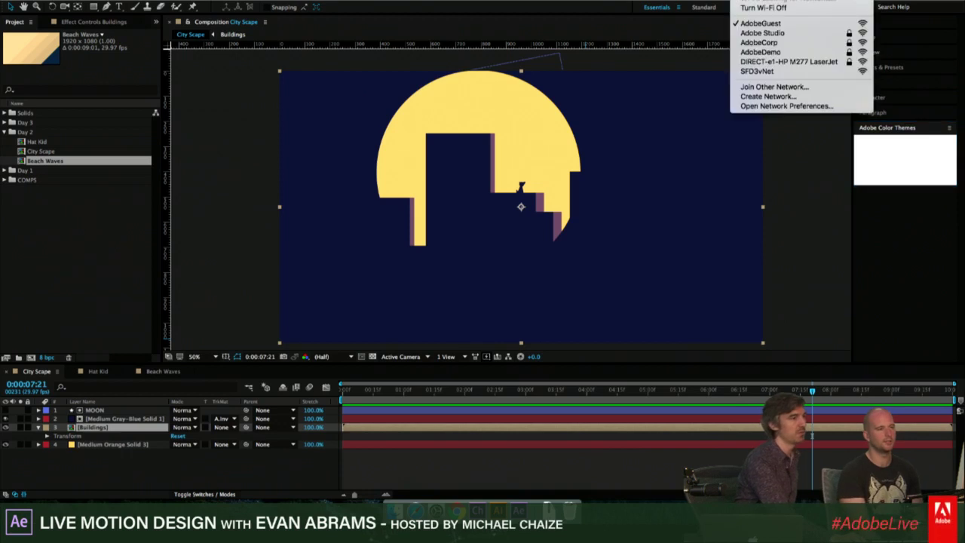
left_click(803, 36)
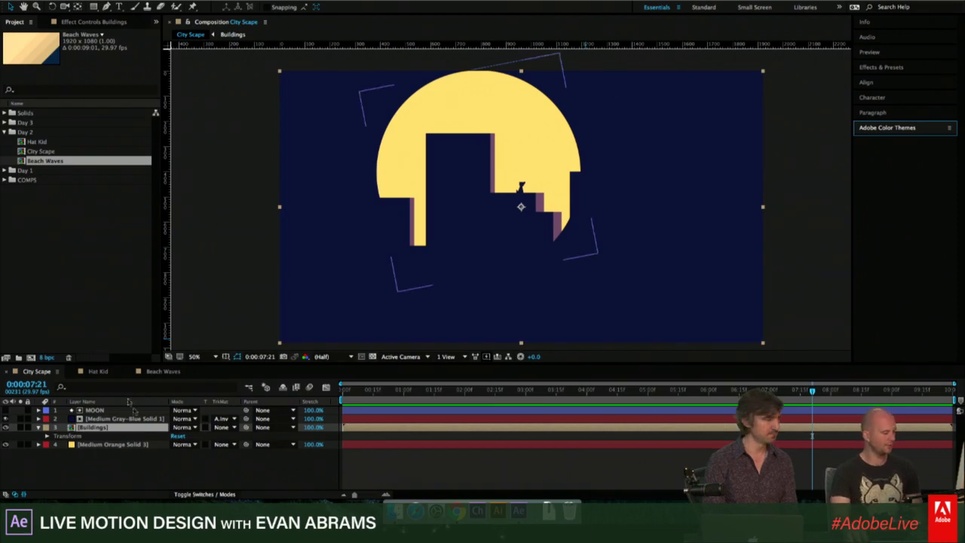
left_click(100, 372)
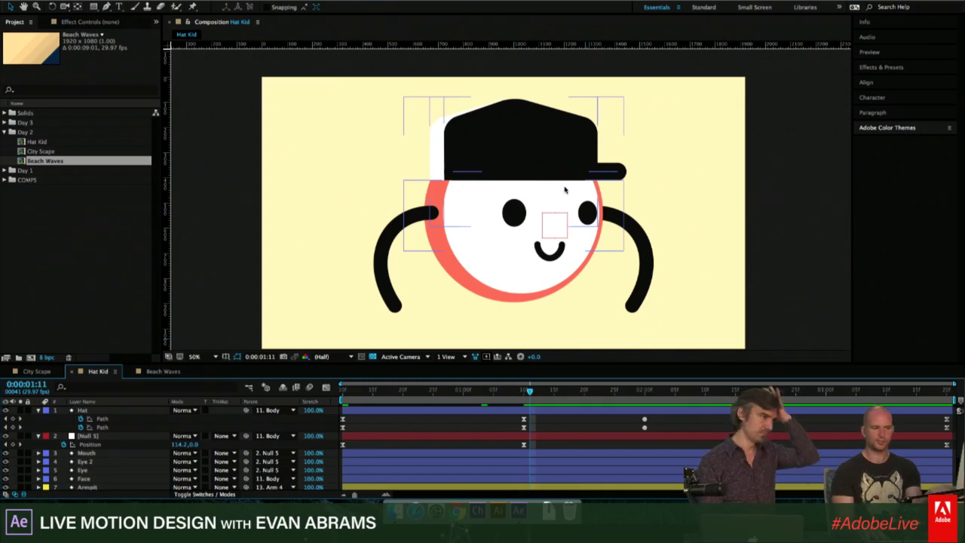
Preview the Hat Kid character animation, replaying from just past one second.
key("space")
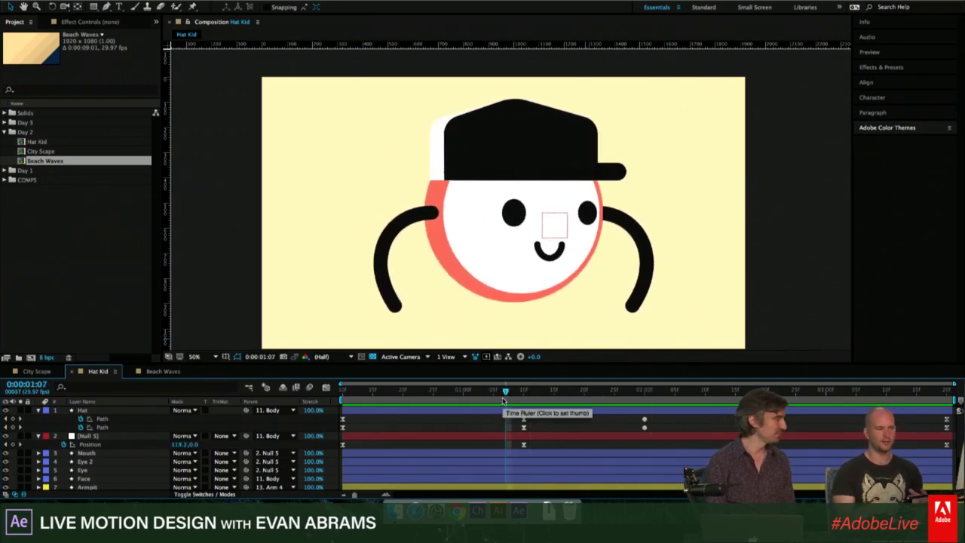
key("space")
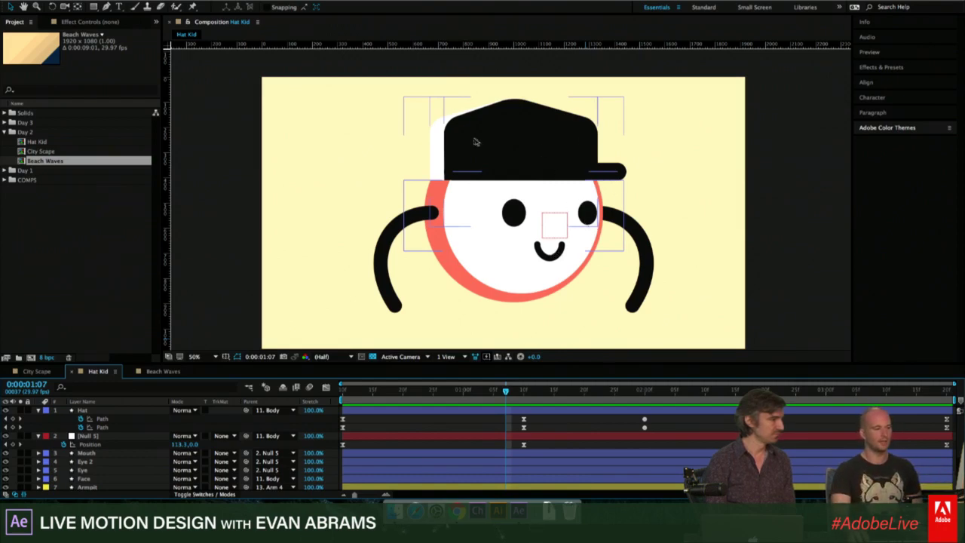
left_click(403, 390)
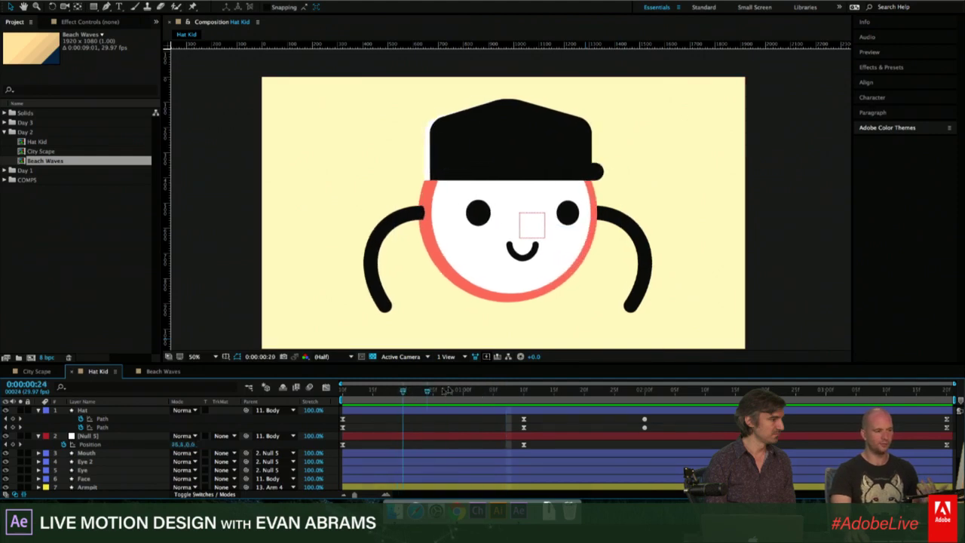
left_click_drag(447, 390, 469, 389)
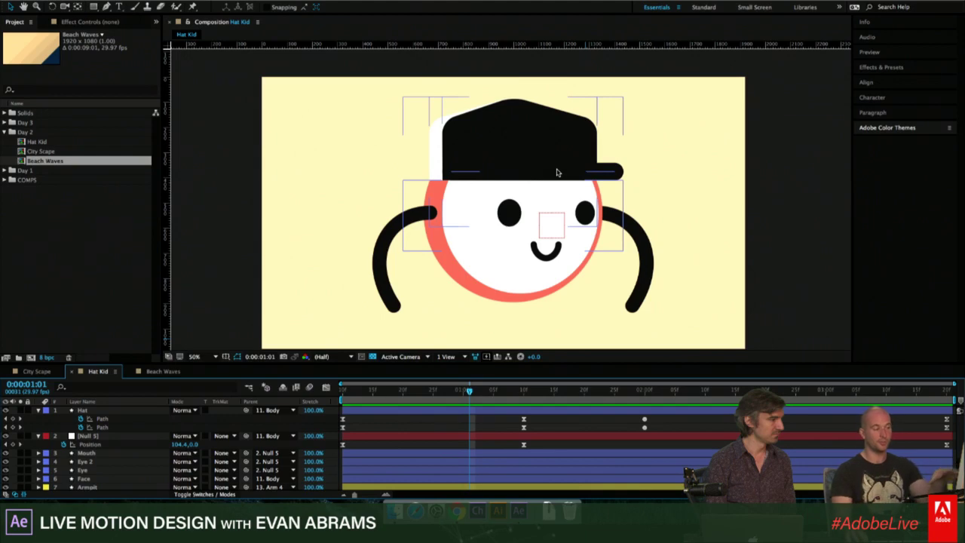
key("space")
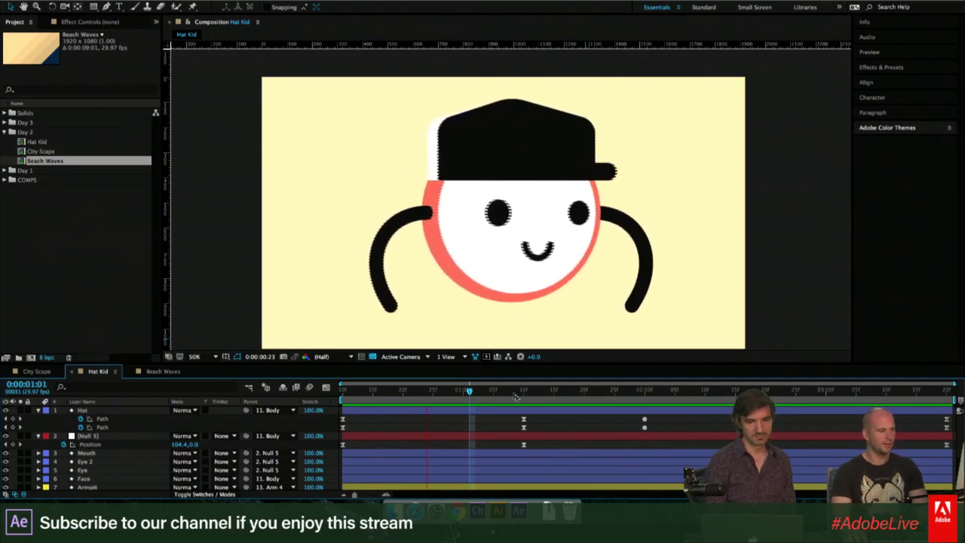
Collapse the Hat layer, hide it, and preview the animation without the hat.
left_click(38, 410)
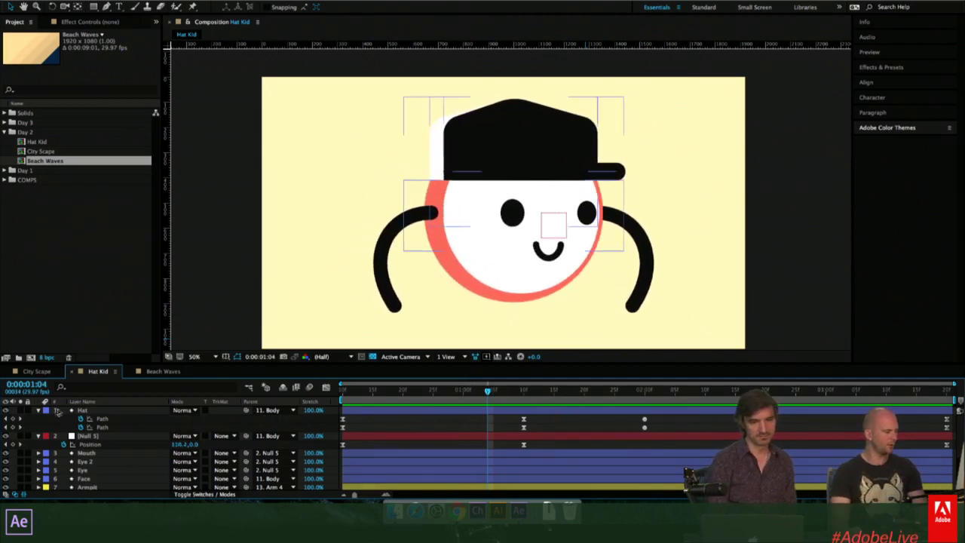
left_click(6, 409)
key("space")
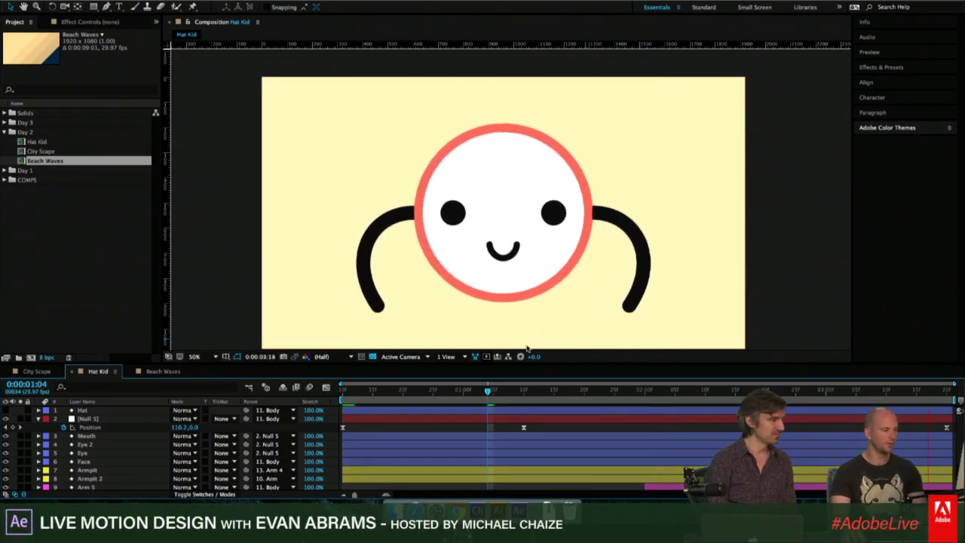
key("space")
left_click(85, 486)
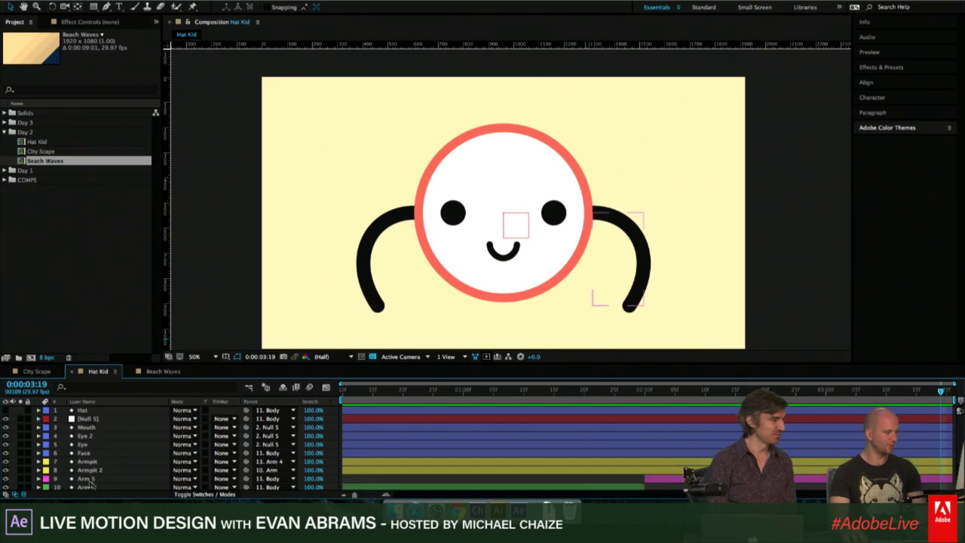
scroll(90, 474, "down", 2)
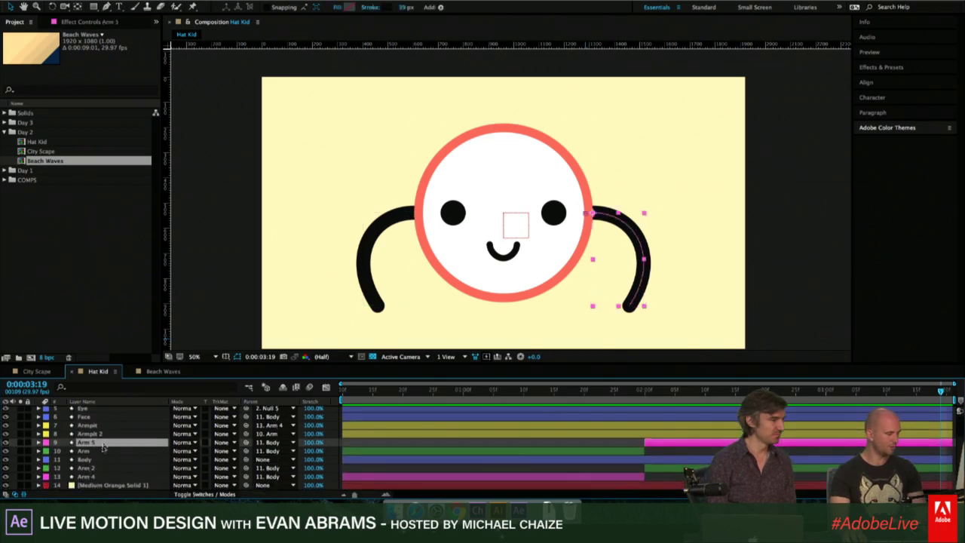
left_click(96, 450, "shift")
left_click(89, 469, "ctrl")
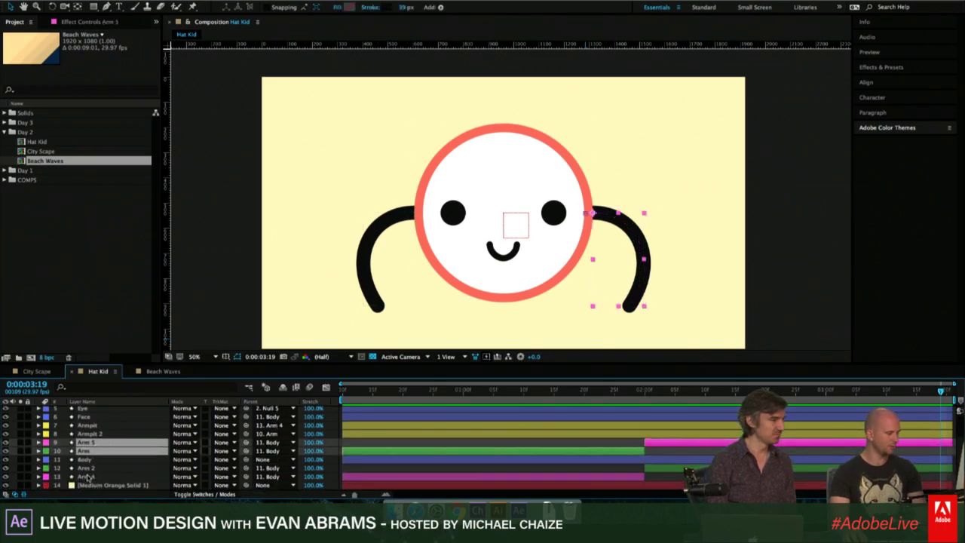
left_click(85, 477, "ctrl")
left_click(20, 476)
key("space")
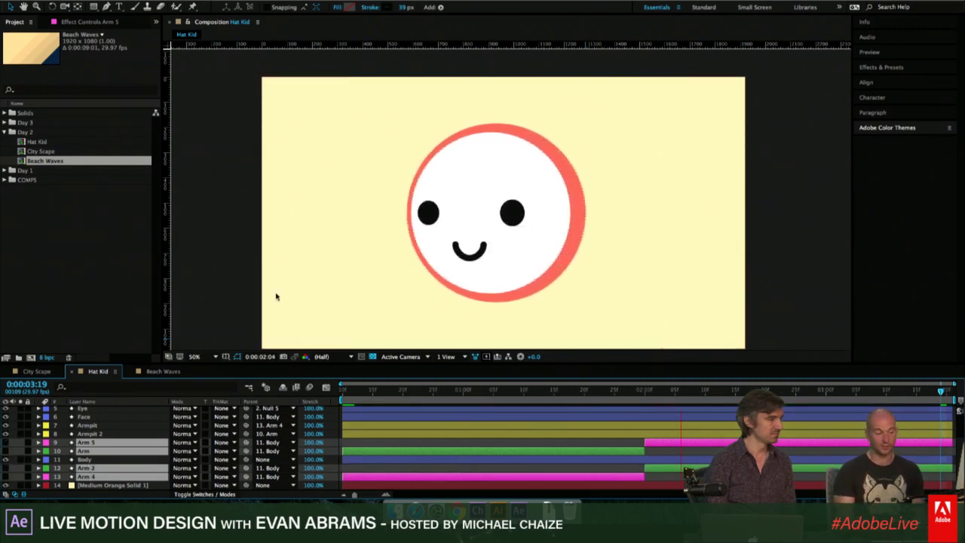
key("space")
left_click_drag(413, 387, 433, 390)
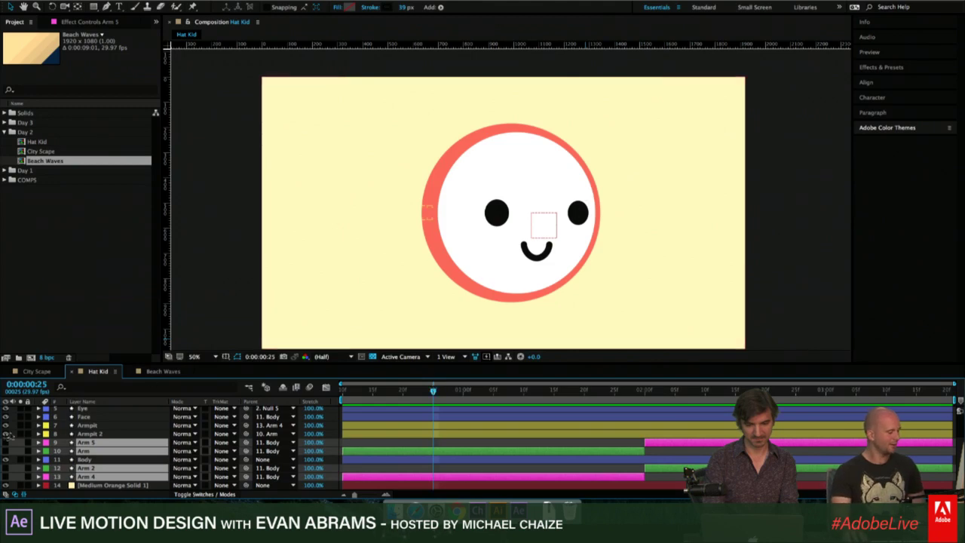
left_click_drag(6, 444, 5, 476)
left_click(603, 444)
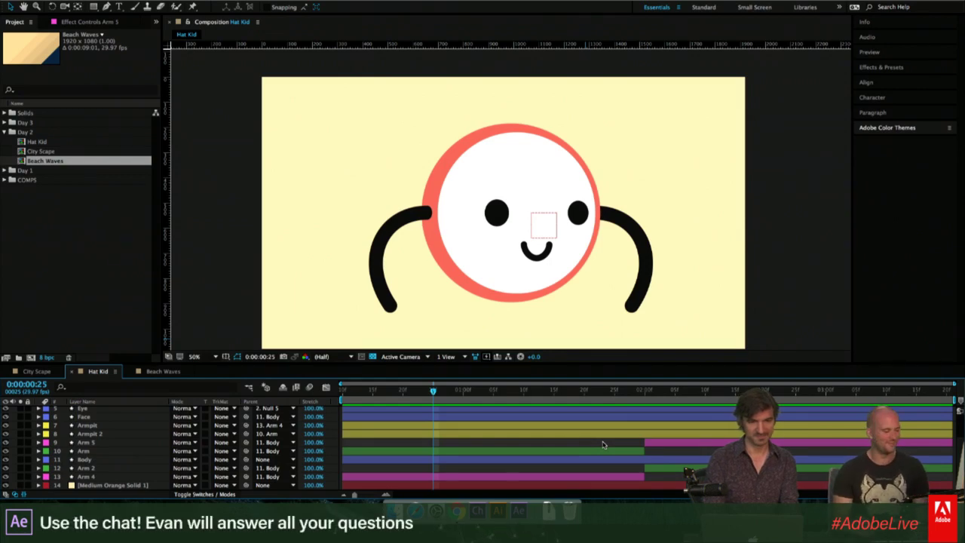
left_click(22, 372)
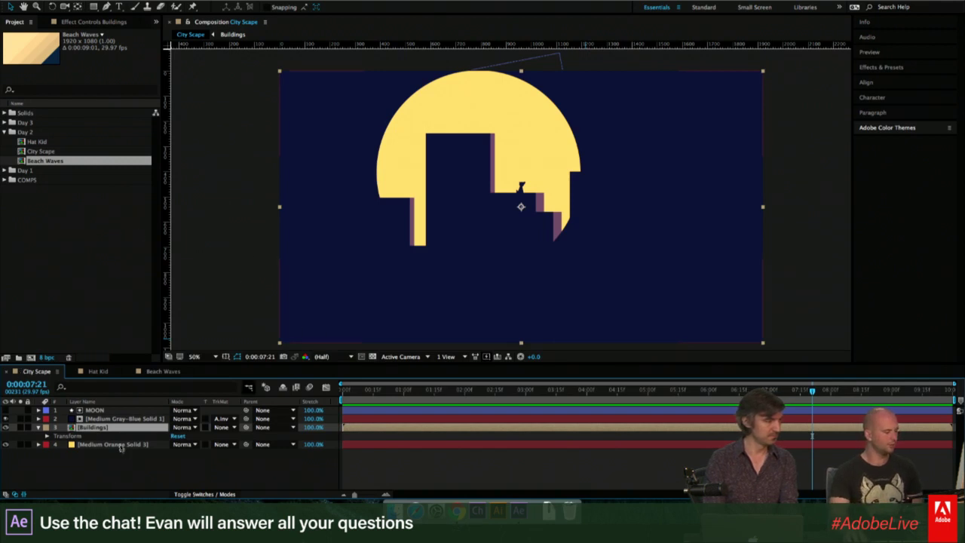
left_click(39, 427)
left_click(407, 429)
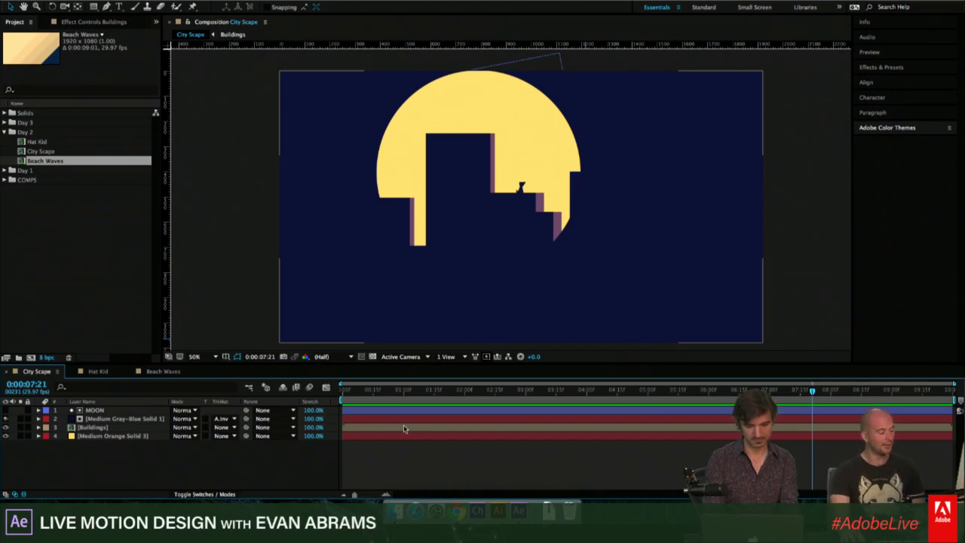
double_click(407, 429)
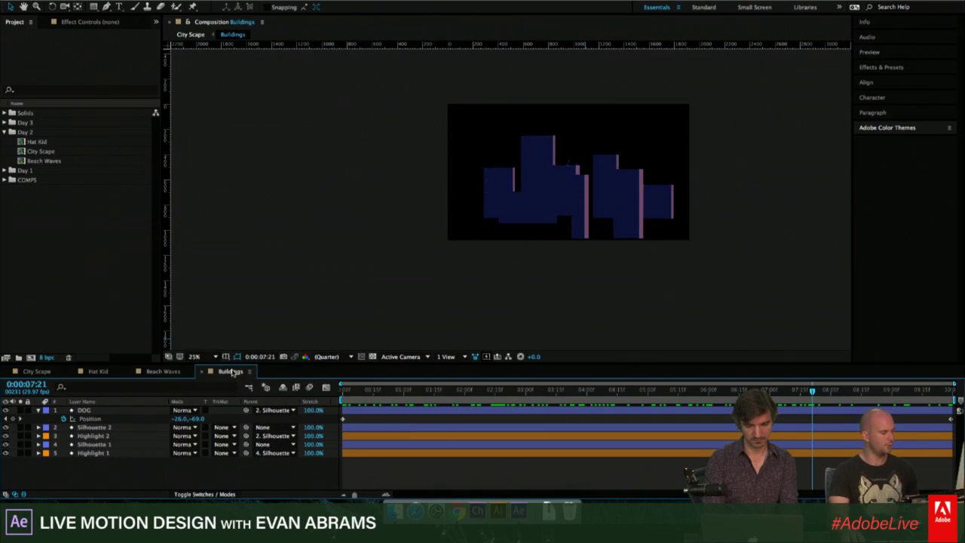
left_click(47, 374)
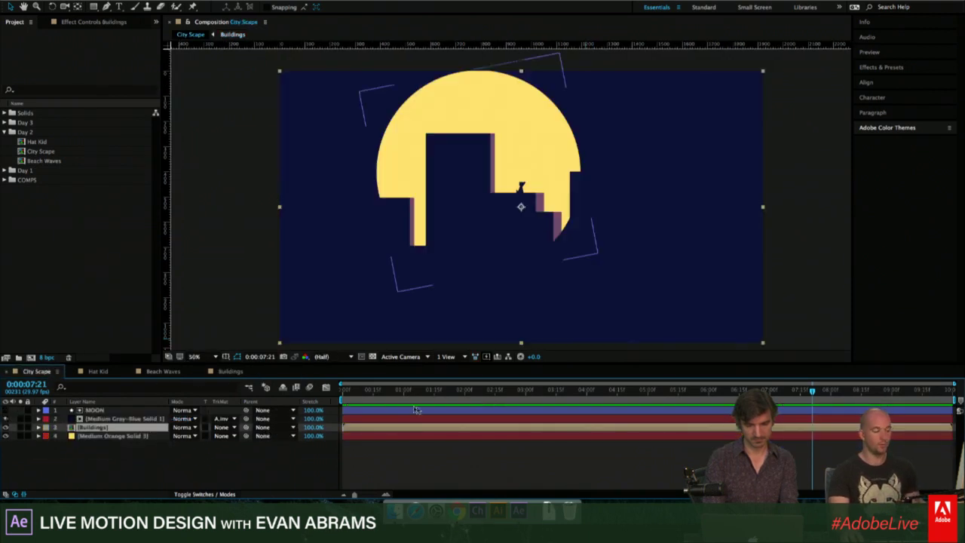
left_click(92, 410)
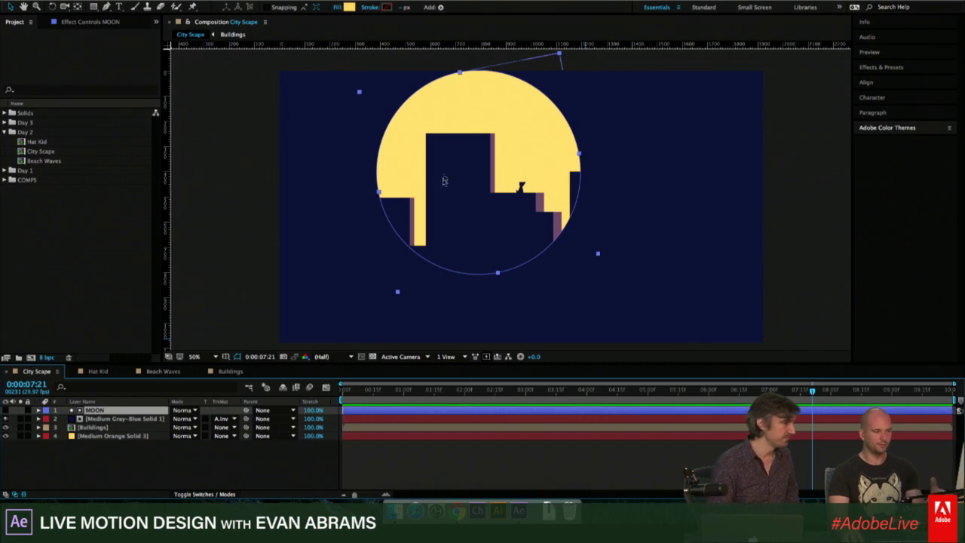
left_click(436, 389)
key("space")
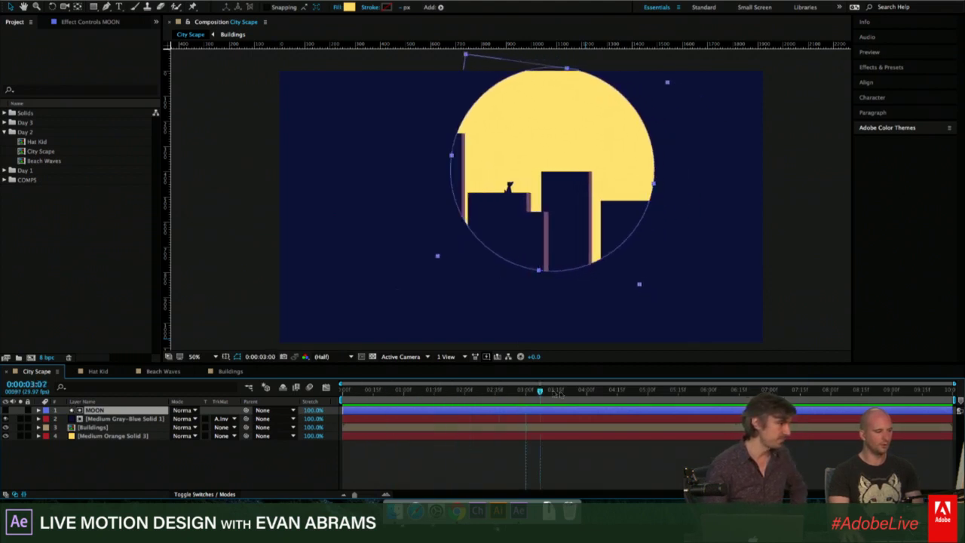
key("space")
left_click(121, 419)
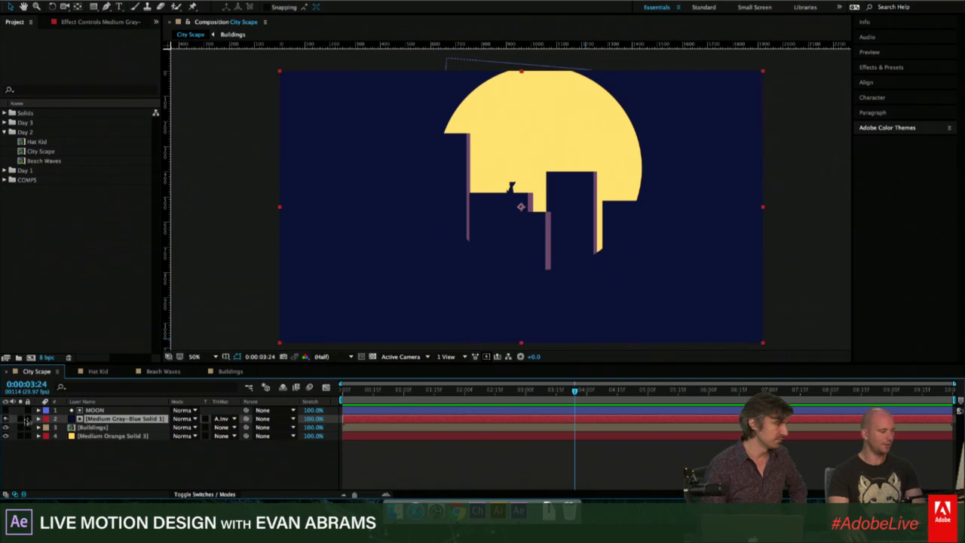
left_click(6, 420)
left_click(6, 419)
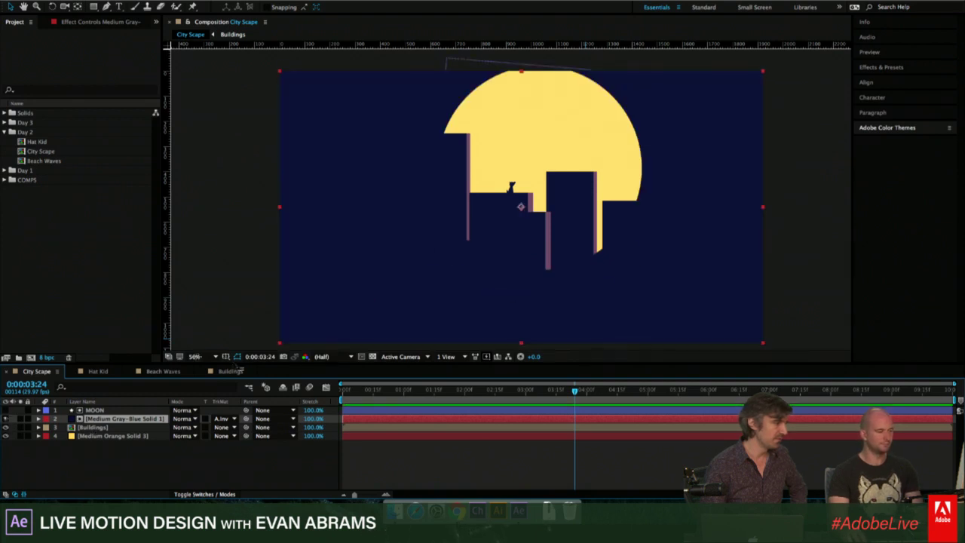
left_click(6, 420)
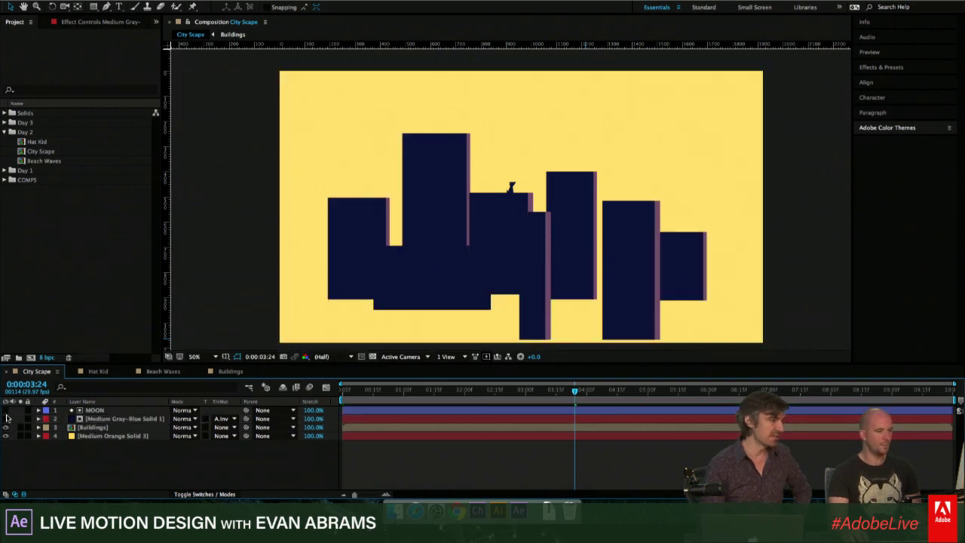
left_click(6, 419)
left_click(94, 410)
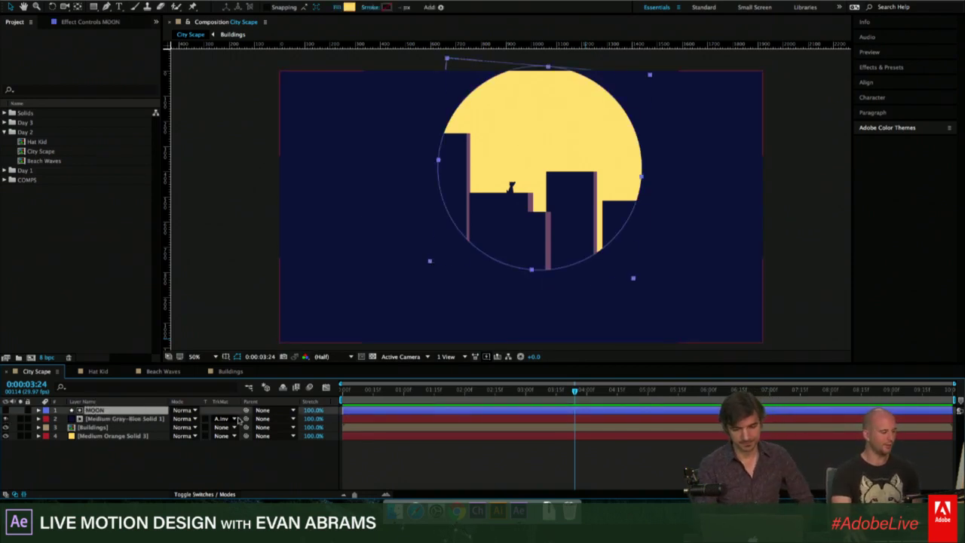
left_click(226, 419)
left_click(455, 417)
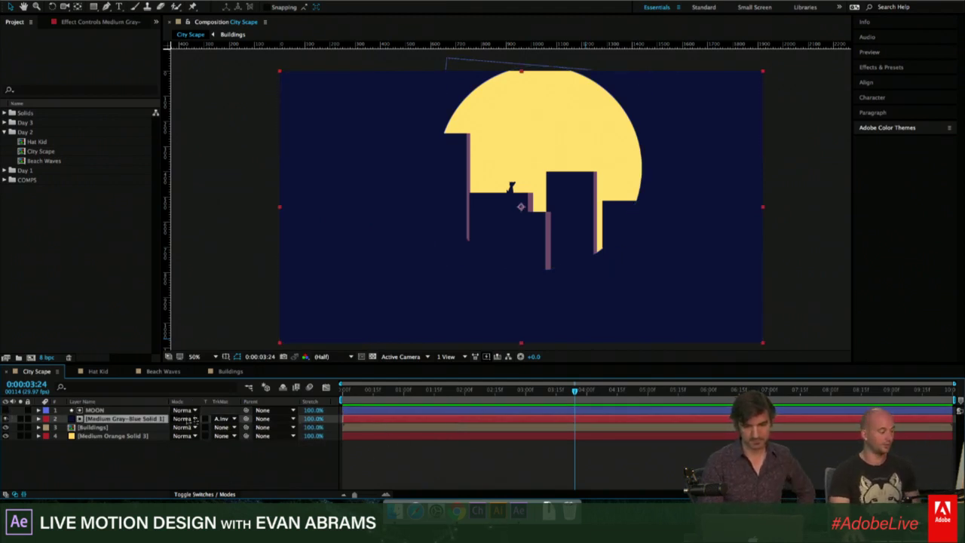
left_click(135, 426)
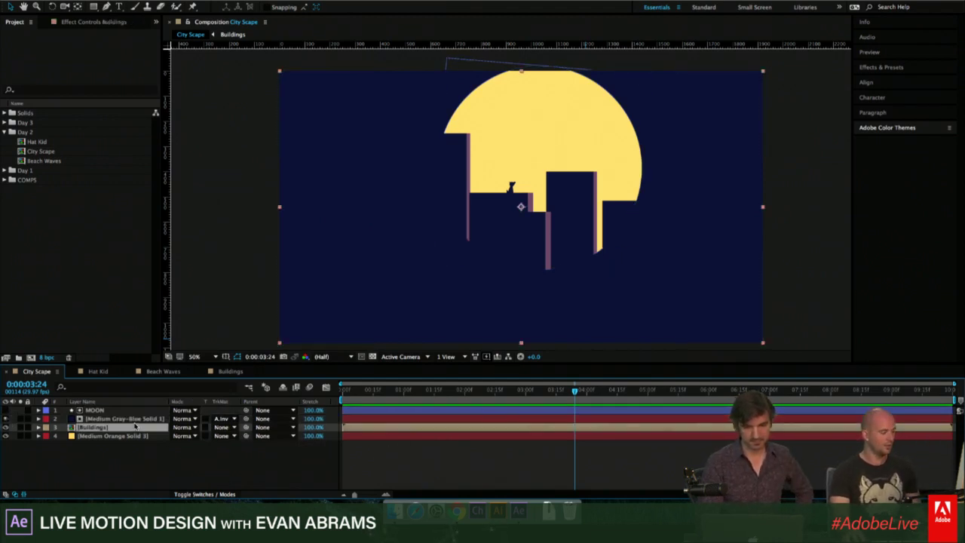
double_click(92, 427)
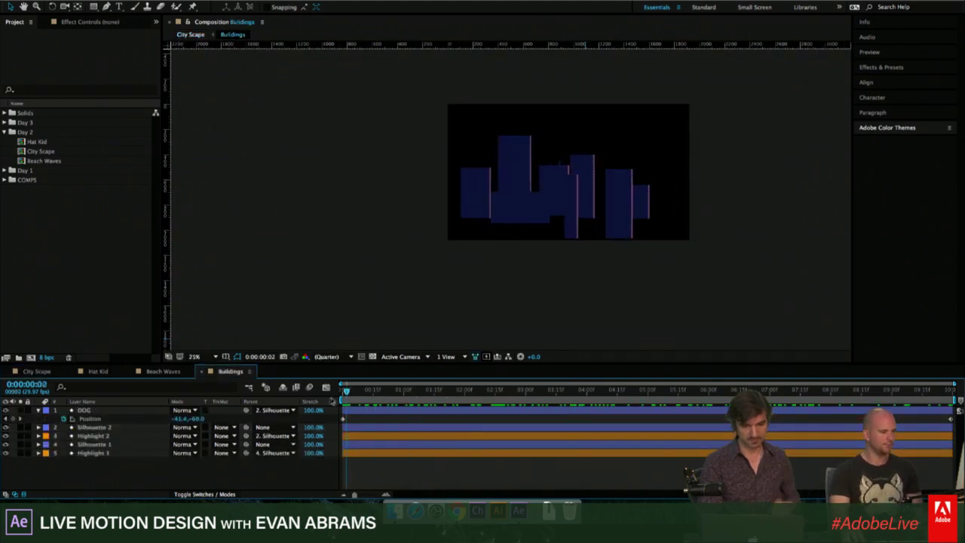
Turn on the transparency grid for the Buildings composition viewer.
scroll(575, 207, "up", 4)
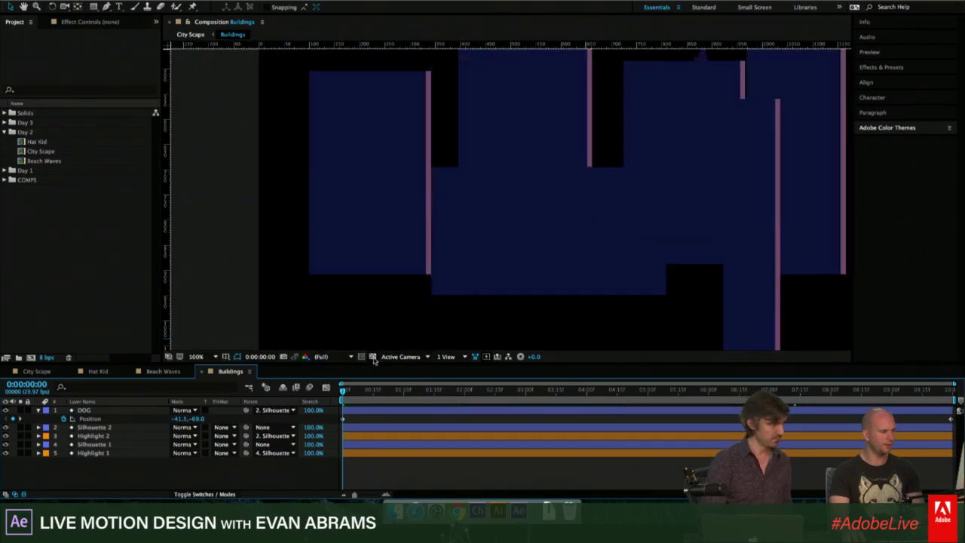
left_click(372, 356)
scroll(616, 222, "down", 3)
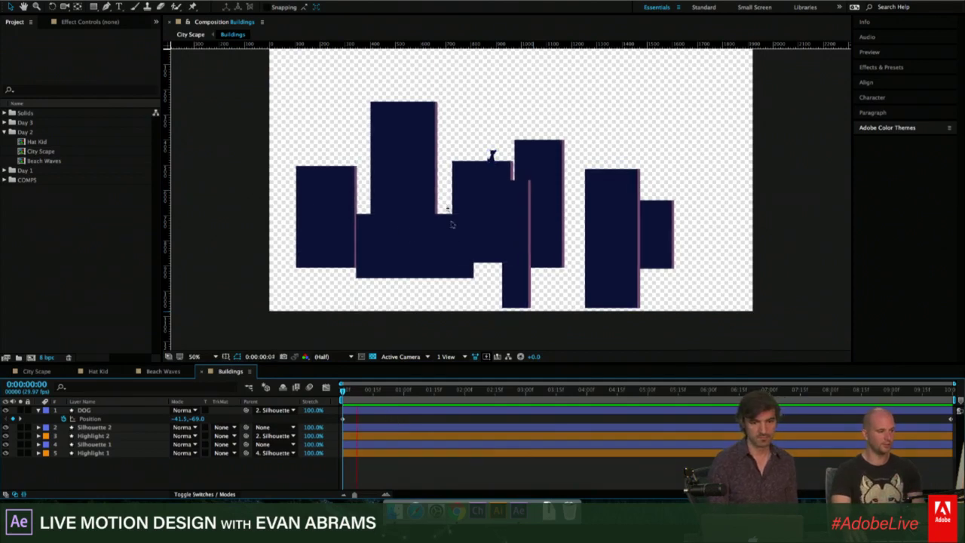
Scrub to the end and reveal Position on all five building layers.
left_click_drag(382, 397, 957, 401)
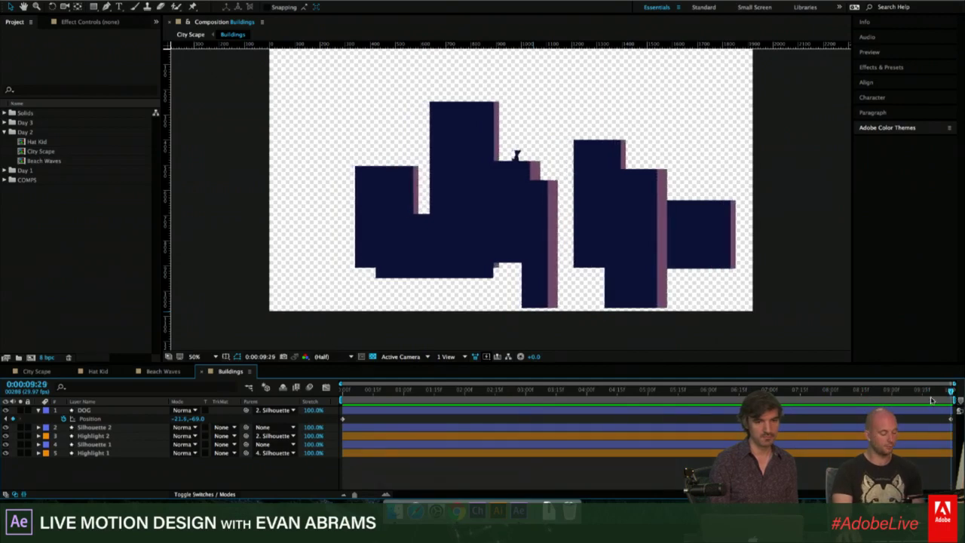
key("ctrl+a")
key("u")
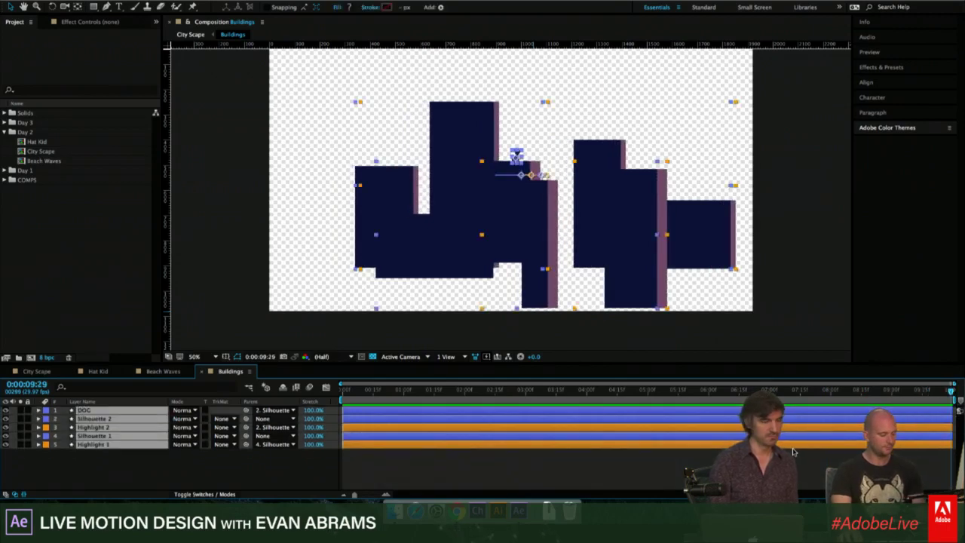
key("p")
left_click(680, 286)
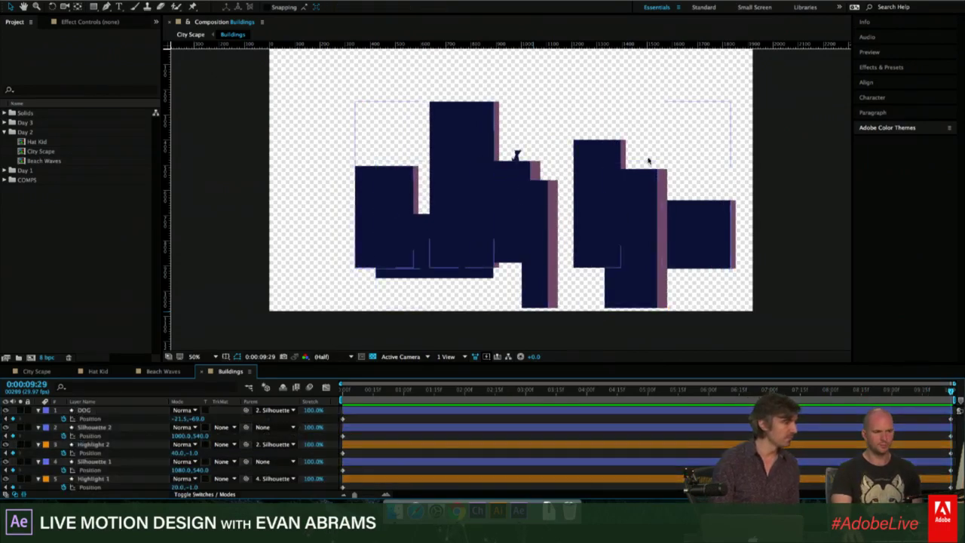
Select all building layers near the start and show their Position speed graph.
key("space")
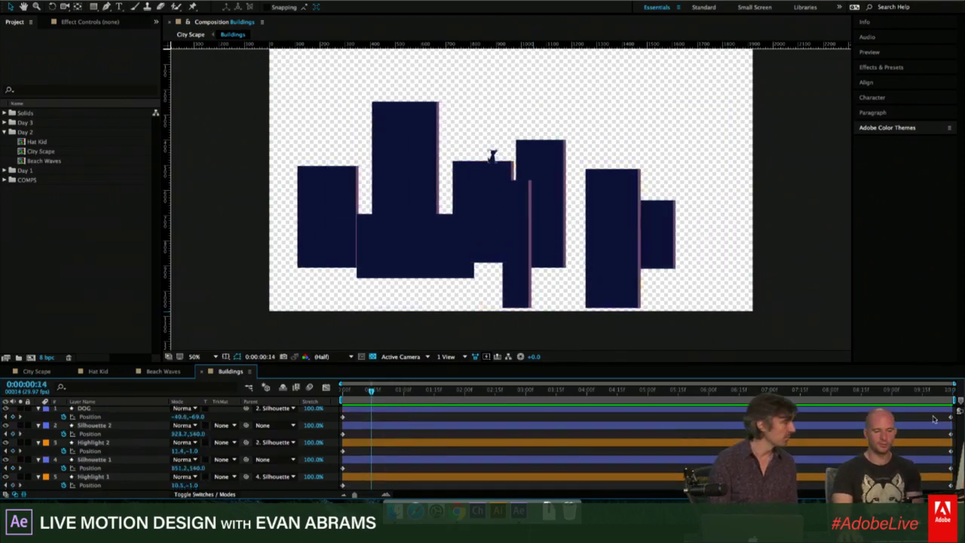
key("ctrl+a")
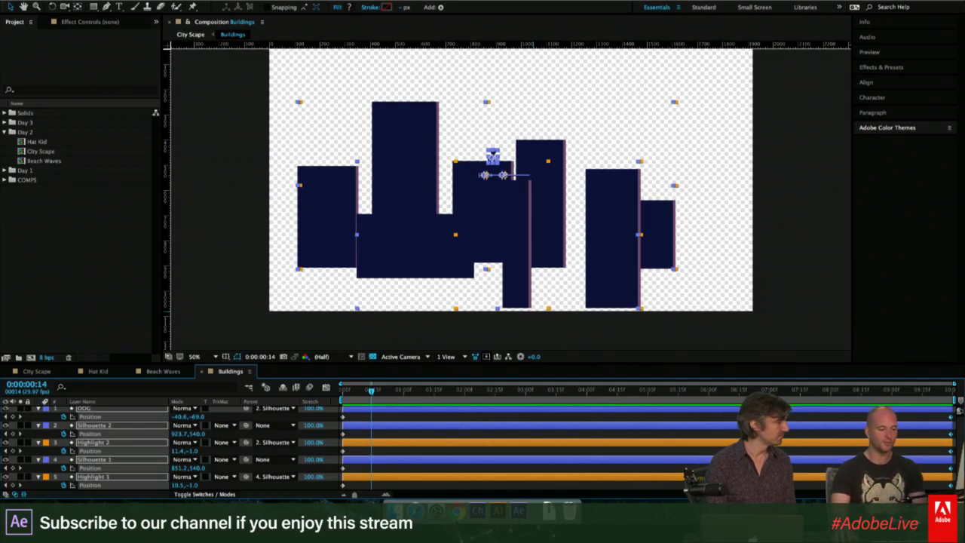
left_click(327, 387)
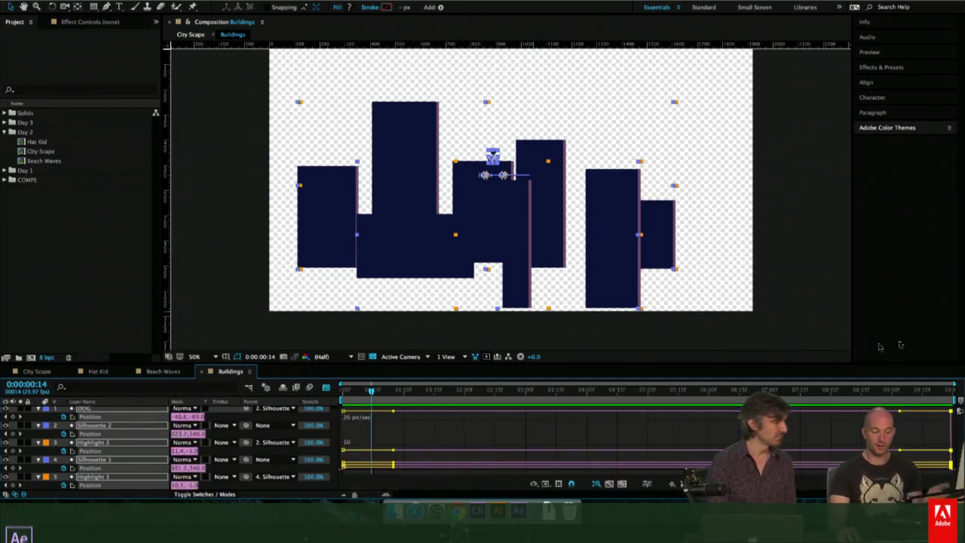
Set the time to 7:25, return to layer bars, and deselect all layers.
left_click(821, 399)
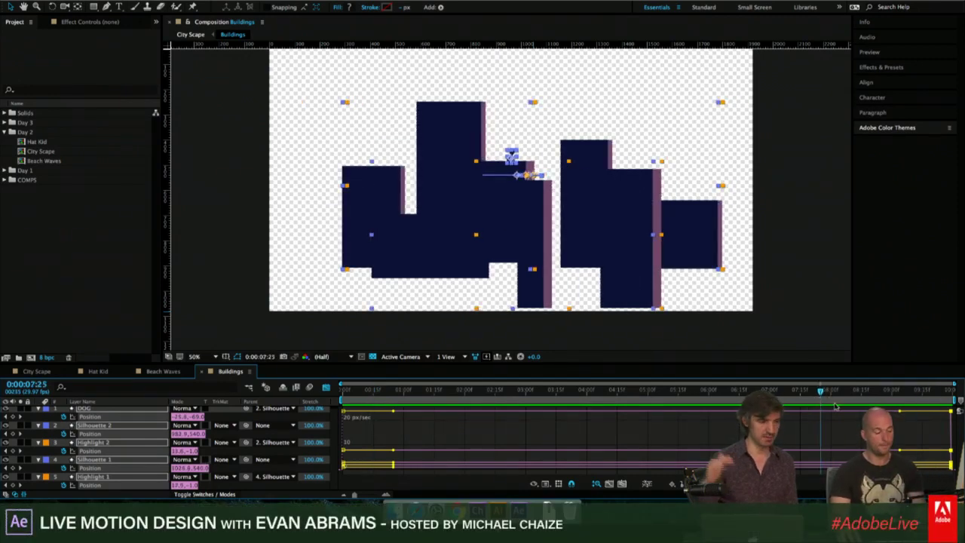
left_click(326, 388)
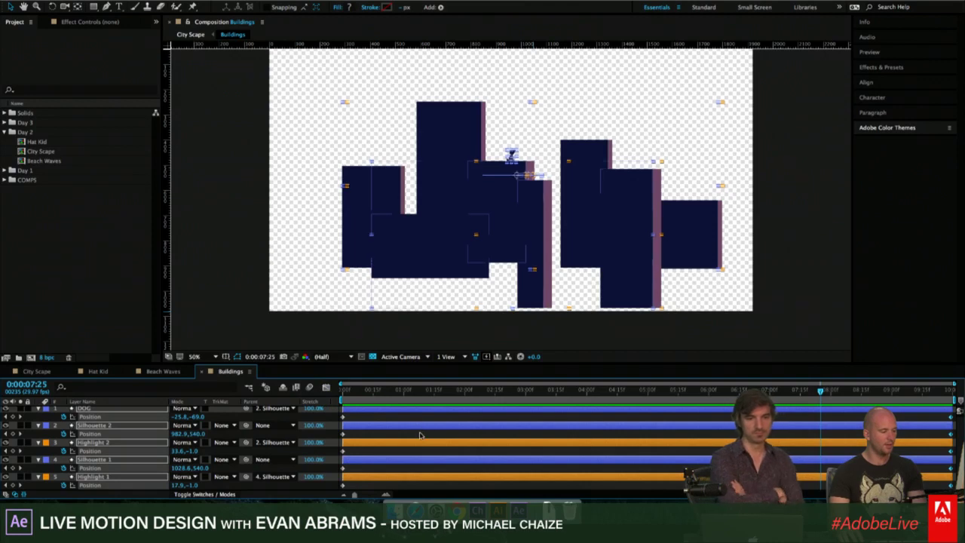
key("F2")
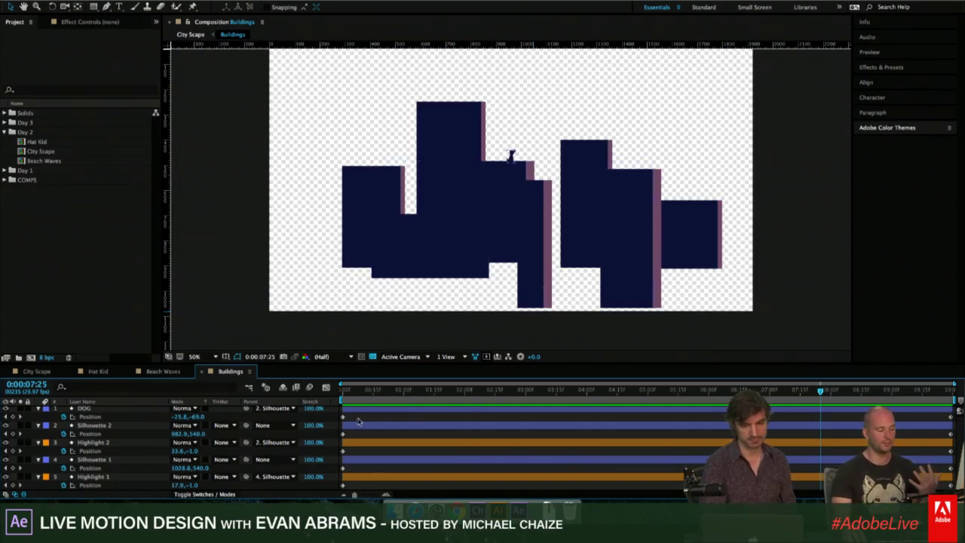
left_click_drag(361, 421, 341, 485)
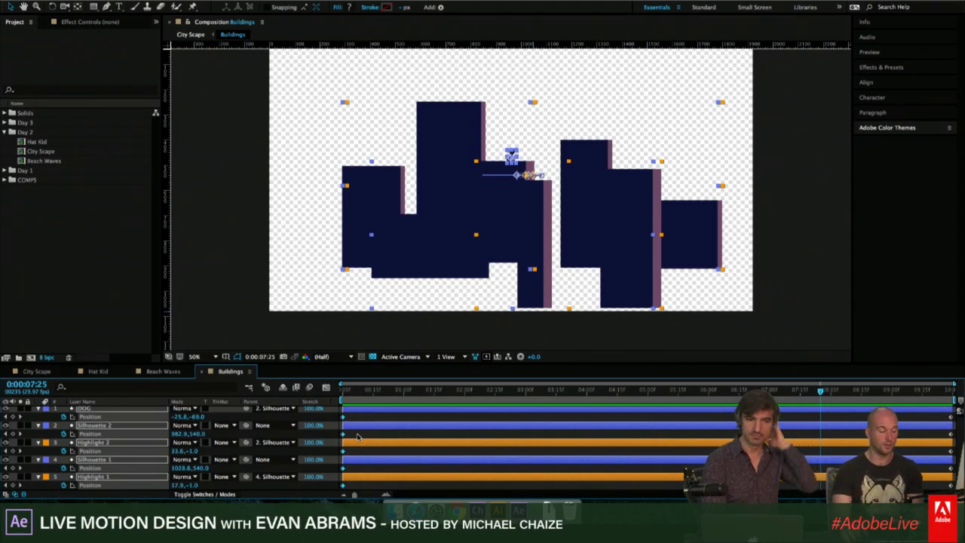
left_click(369, 421)
key("space")
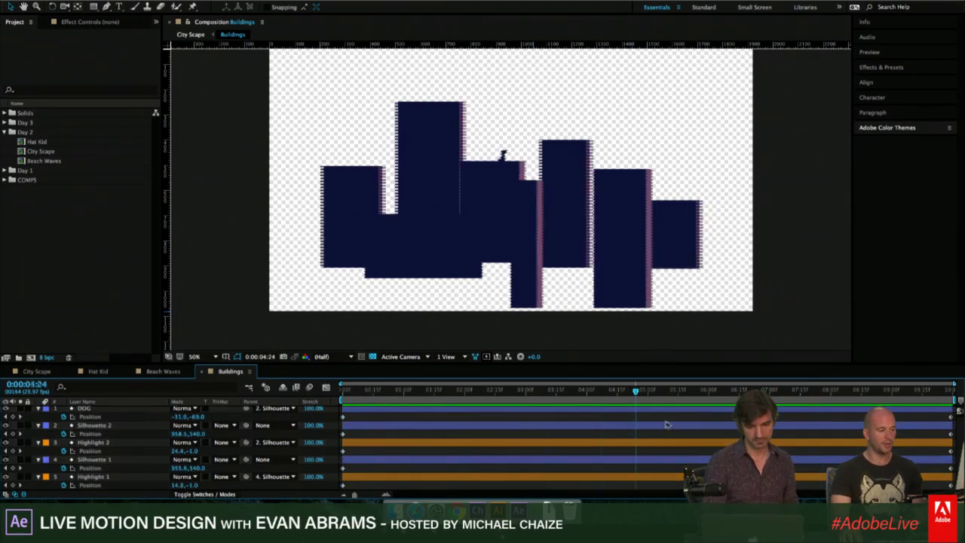
left_click(89, 416)
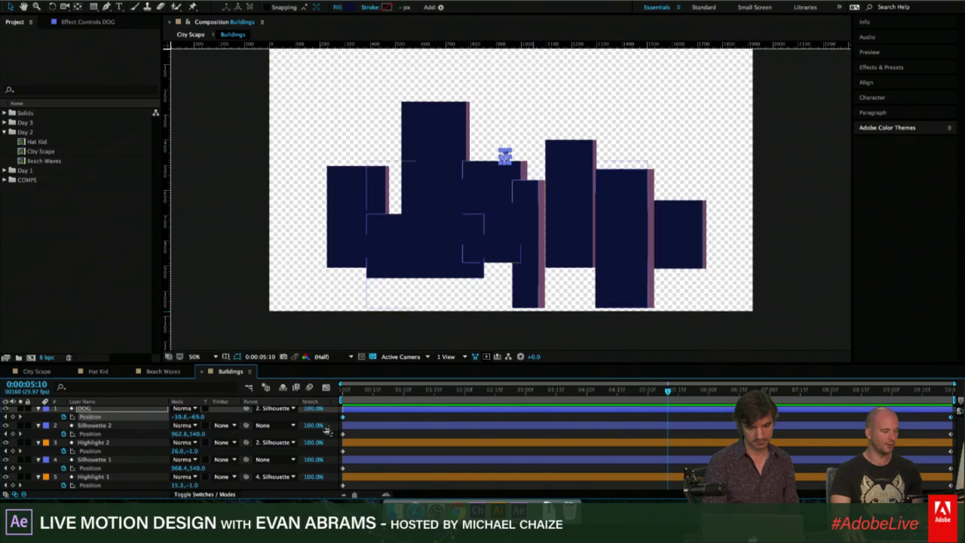
left_click(326, 387)
left_click(326, 388)
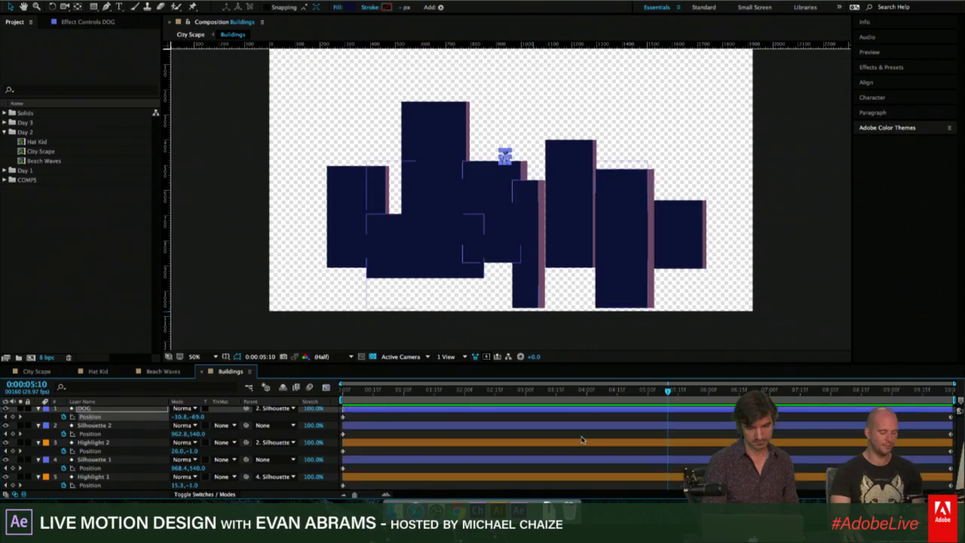
left_click(88, 418)
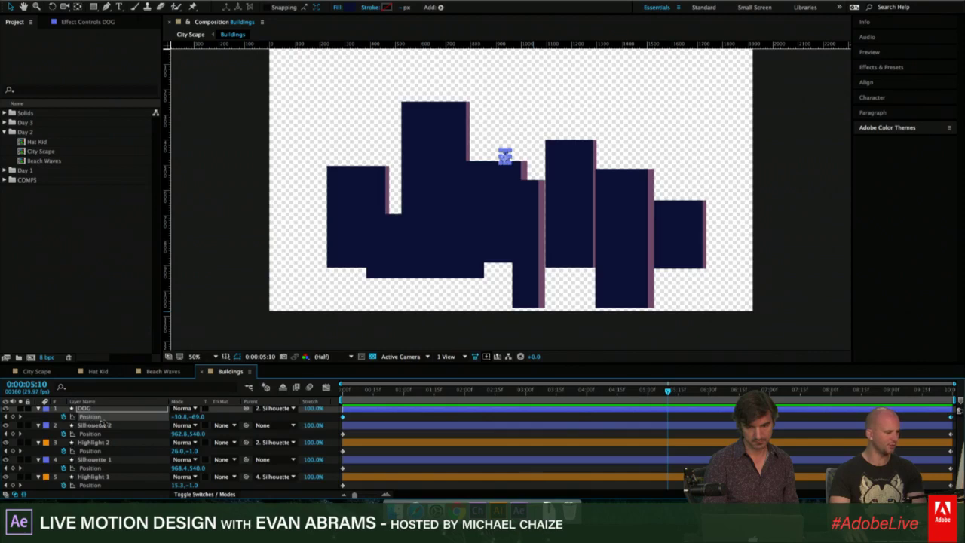
key("F2")
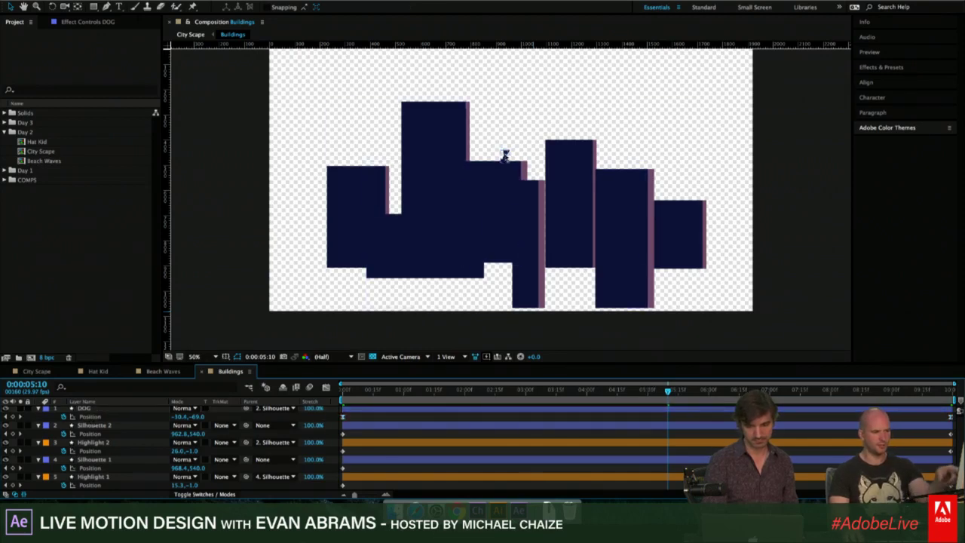
key("space")
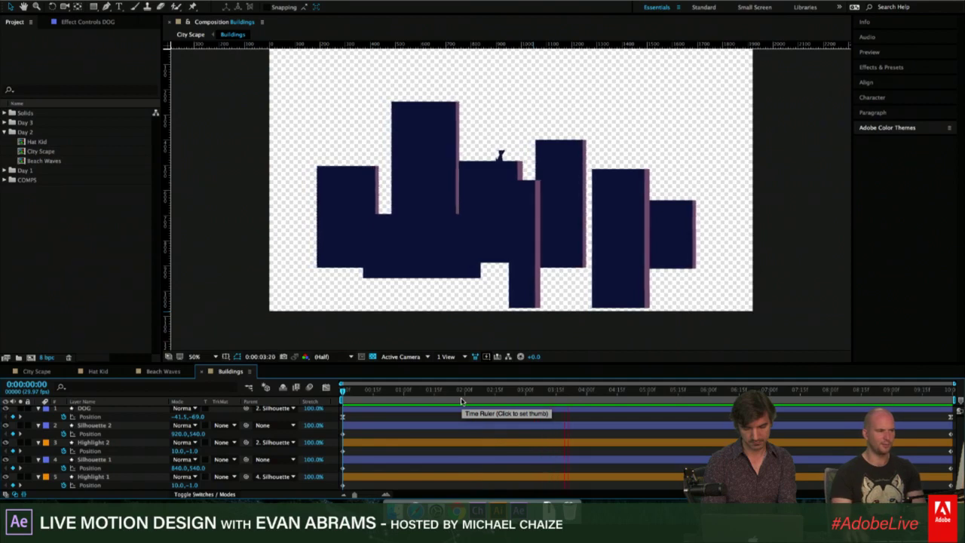
key("space")
left_click(690, 390)
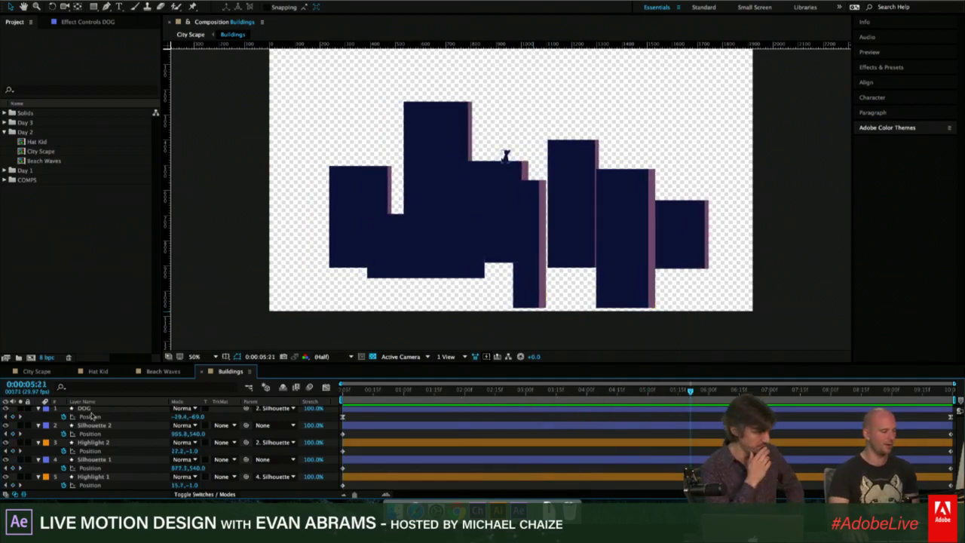
left_click(281, 408)
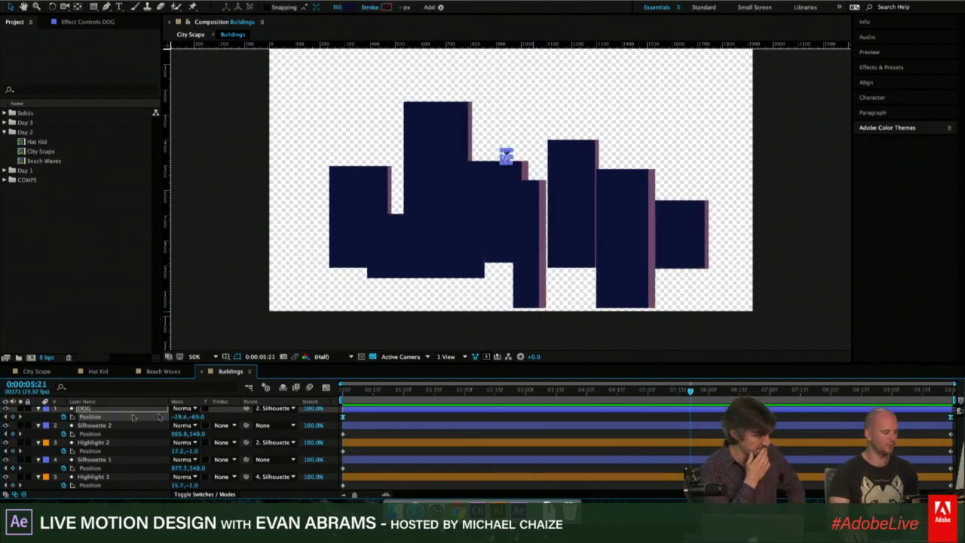
left_click(361, 419)
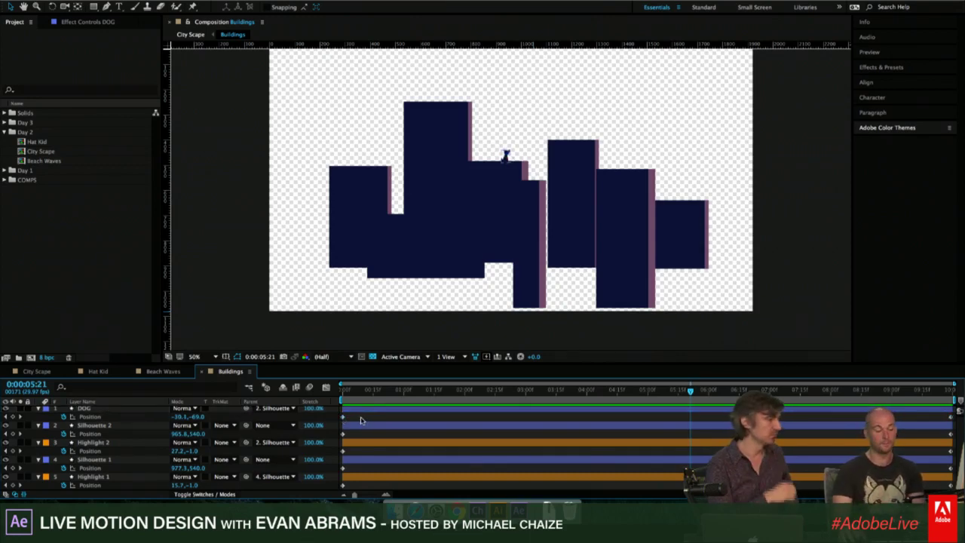
left_click(531, 391)
left_click_drag(478, 398, 956, 426)
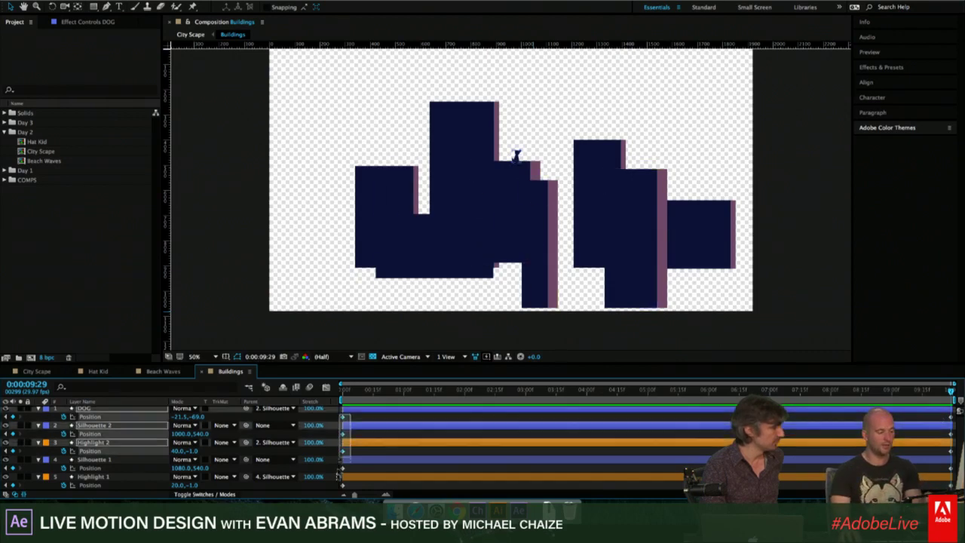
Collapse Position on the DOG, Silhouette 2, Highlight 2 and Silhouette 1 layers.
left_click_drag(350, 414, 336, 483)
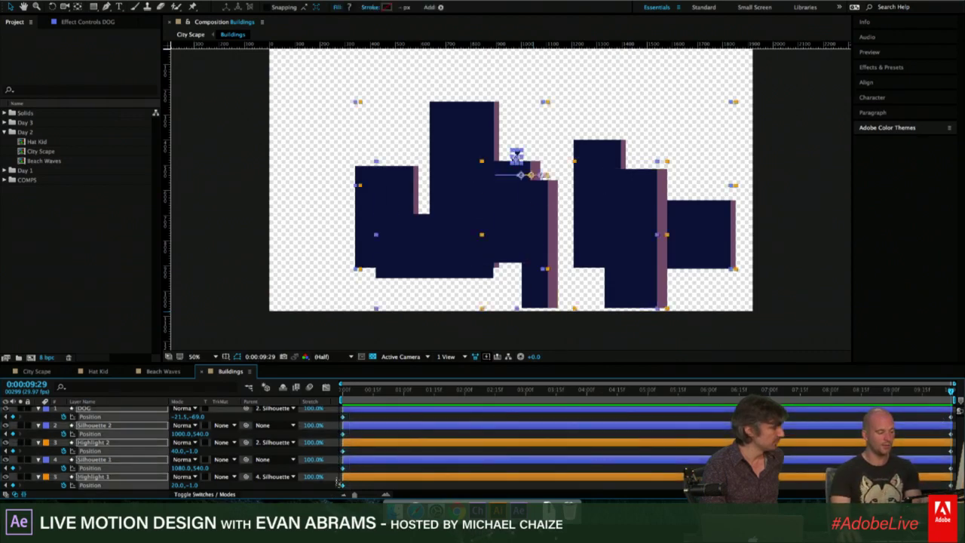
left_click(366, 419)
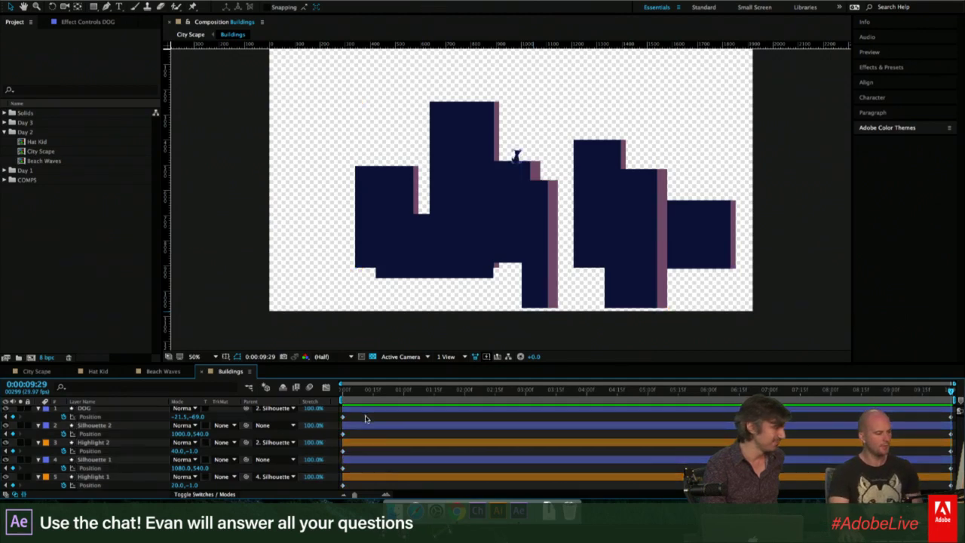
left_click(368, 412)
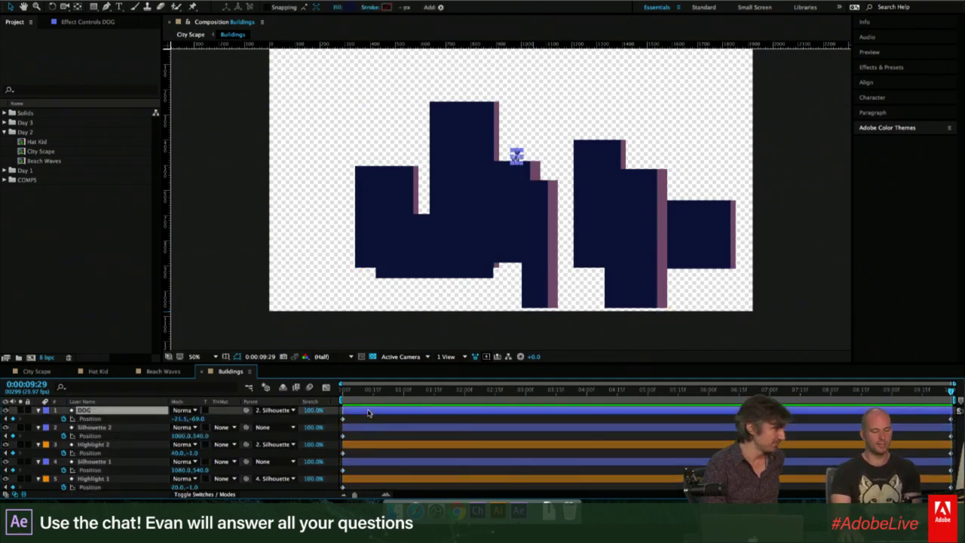
left_click(39, 410)
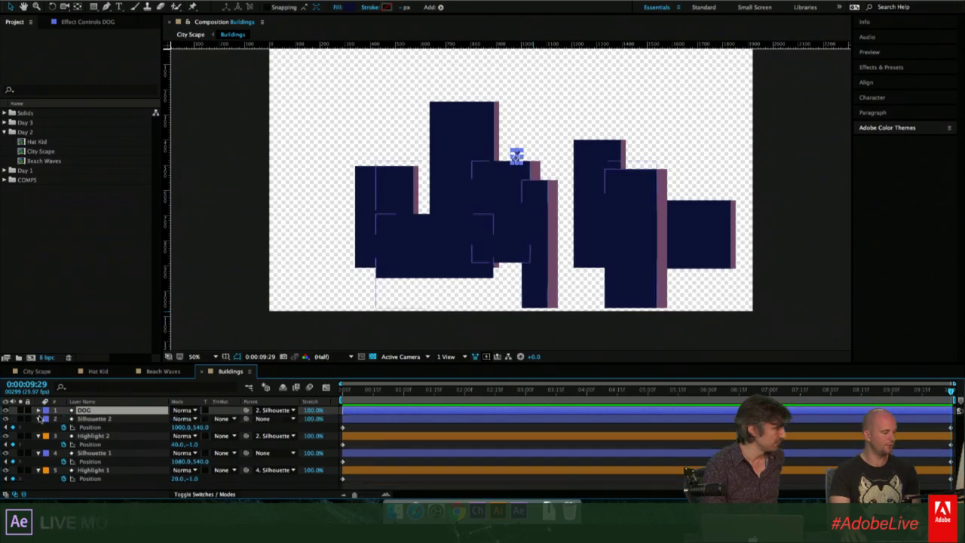
left_click(38, 419)
left_click(39, 426)
left_click(38, 435)
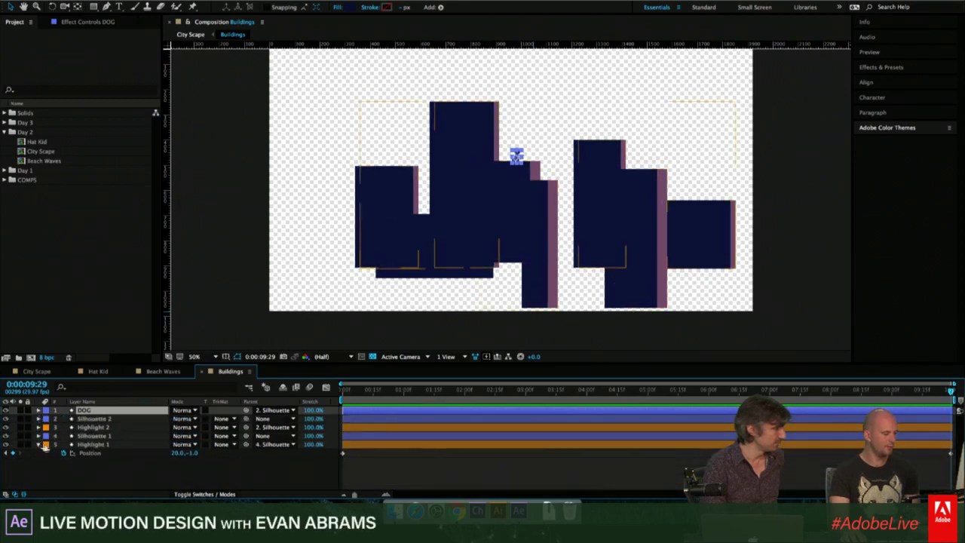
Select the Silhouette and Highlight layers, ending on Highlight 1, and scrub to 5:20.
left_click(96, 419)
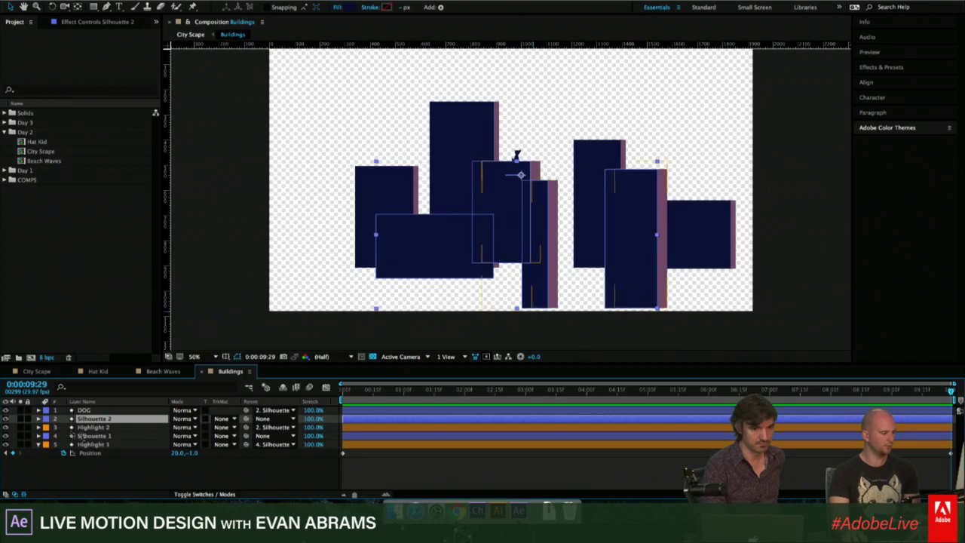
left_click(90, 427)
left_click(99, 436)
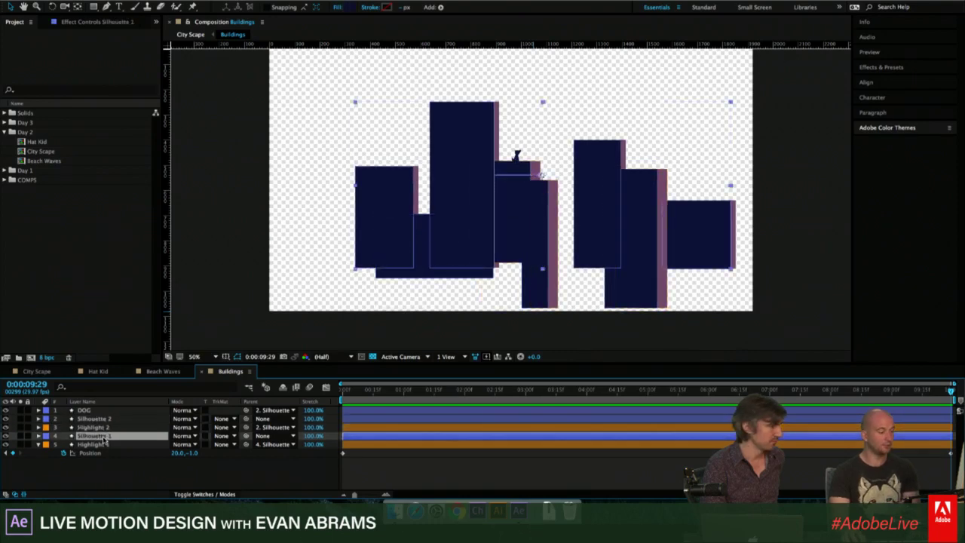
left_click(104, 444)
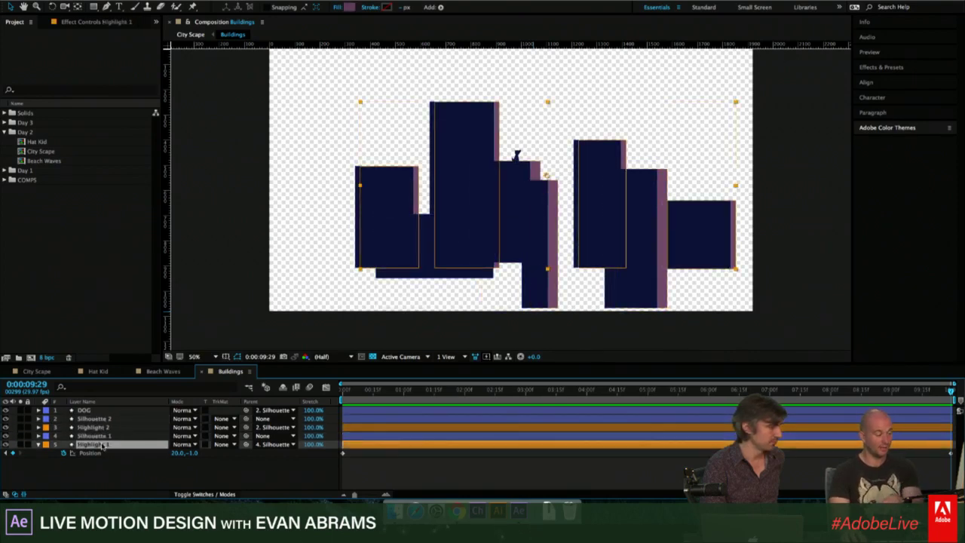
left_click_drag(403, 390, 687, 389)
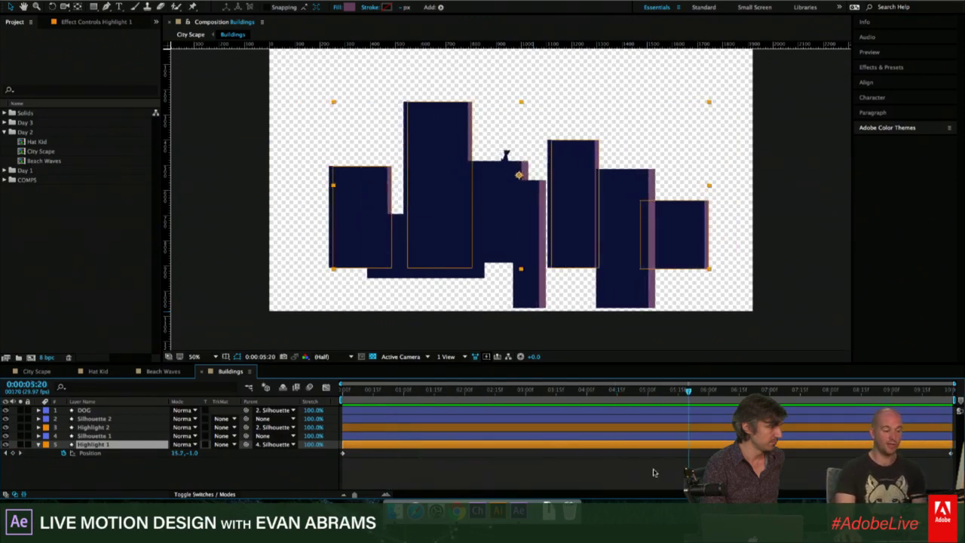
Deselect Highlight 1, scrub back to about two seconds, and play a short preview.
left_click(643, 458)
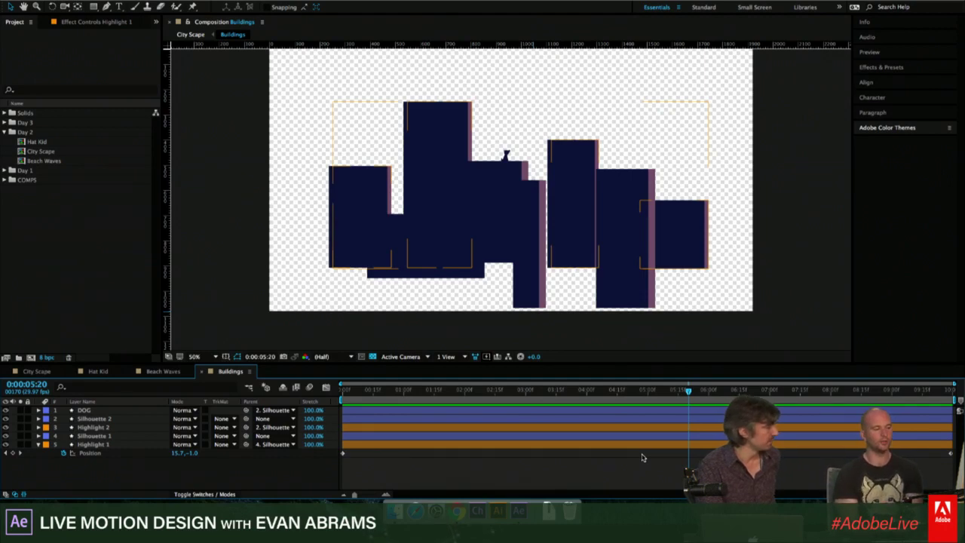
left_click_drag(475, 393, 505, 398)
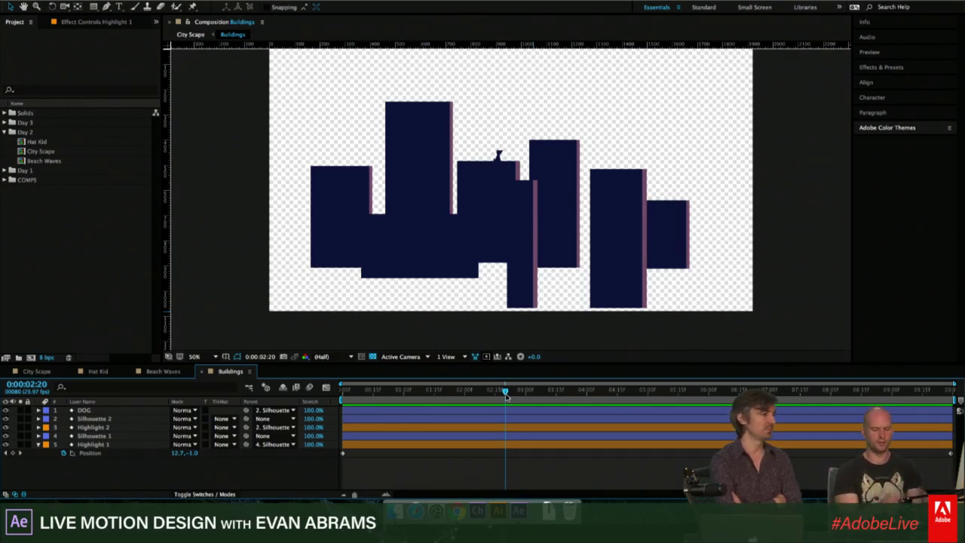
left_click(563, 451)
left_click(546, 464)
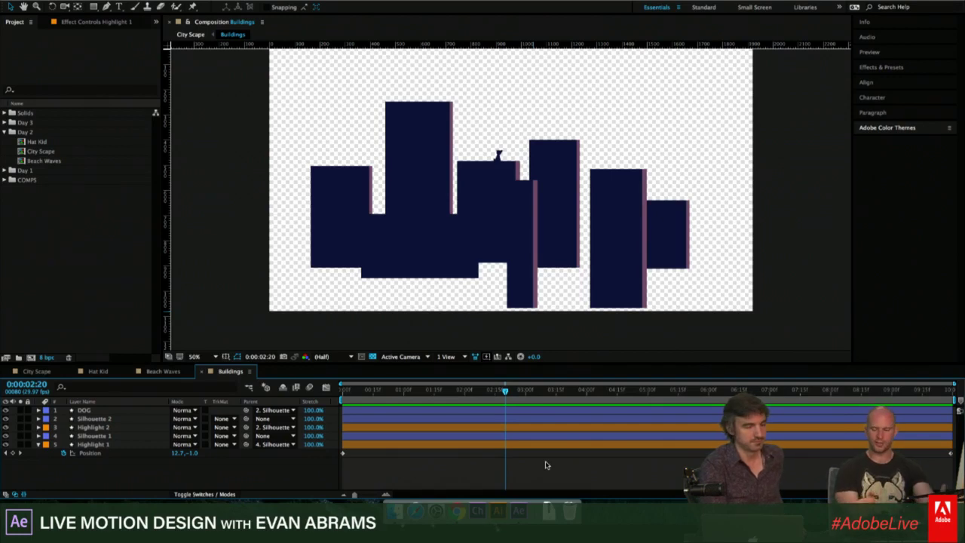
key("space")
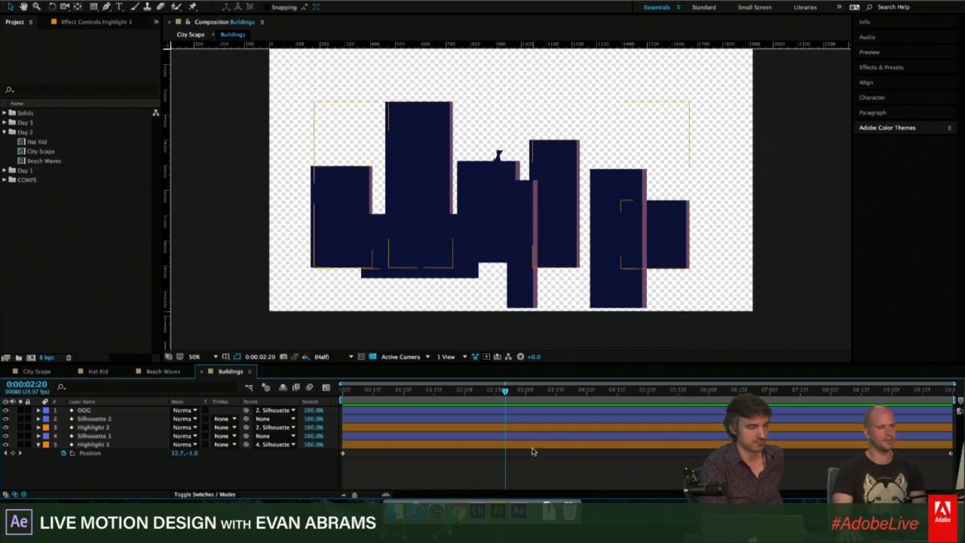
key("space")
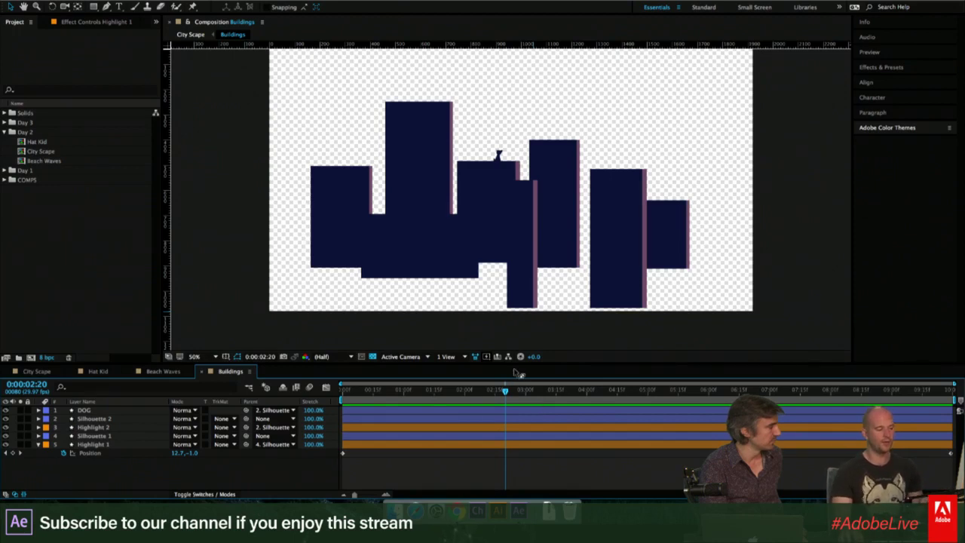
Inspect Silhouette 1 at about seven seconds, then scrub the skyline toward the end.
left_click_drag(487, 400, 859, 397)
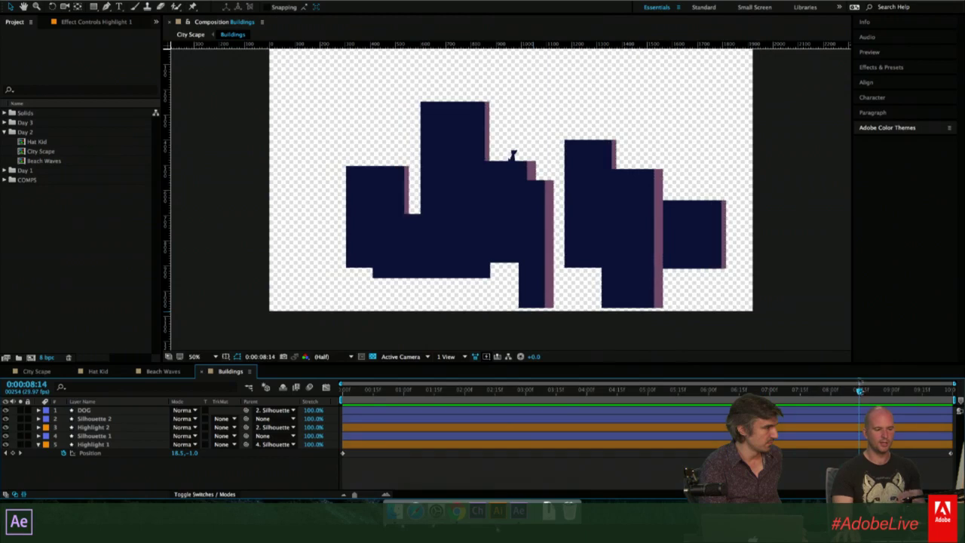
left_click(467, 141)
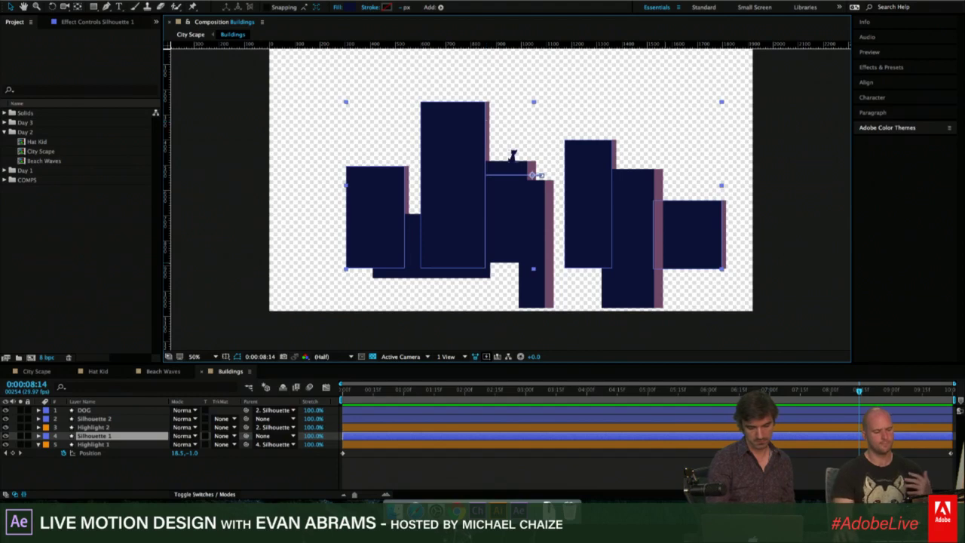
left_click(513, 154)
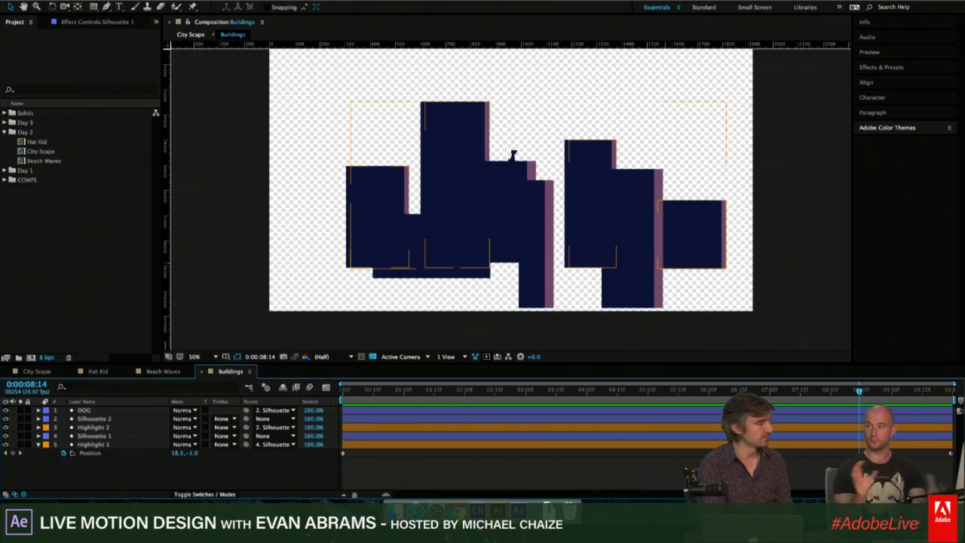
key("space")
left_click(399, 395)
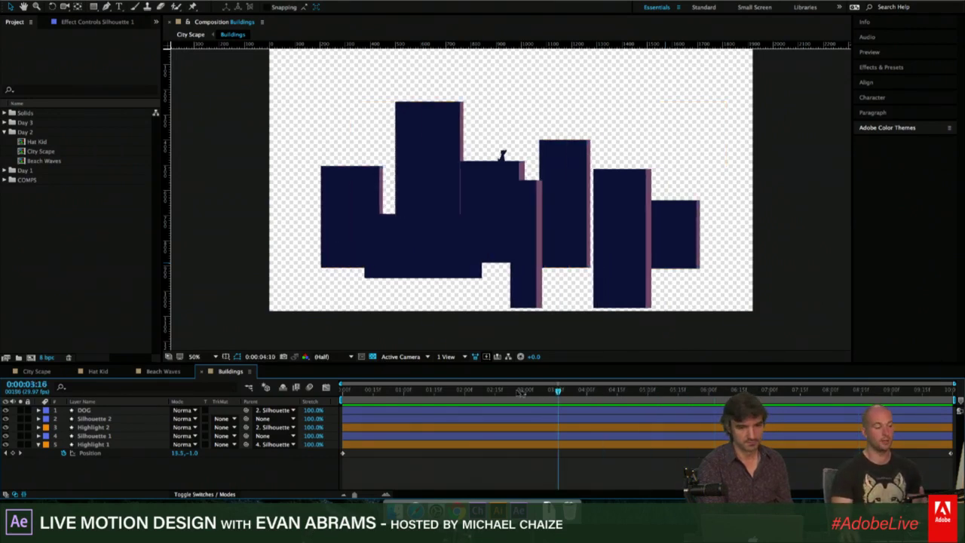
left_click_drag(399, 398, 952, 405)
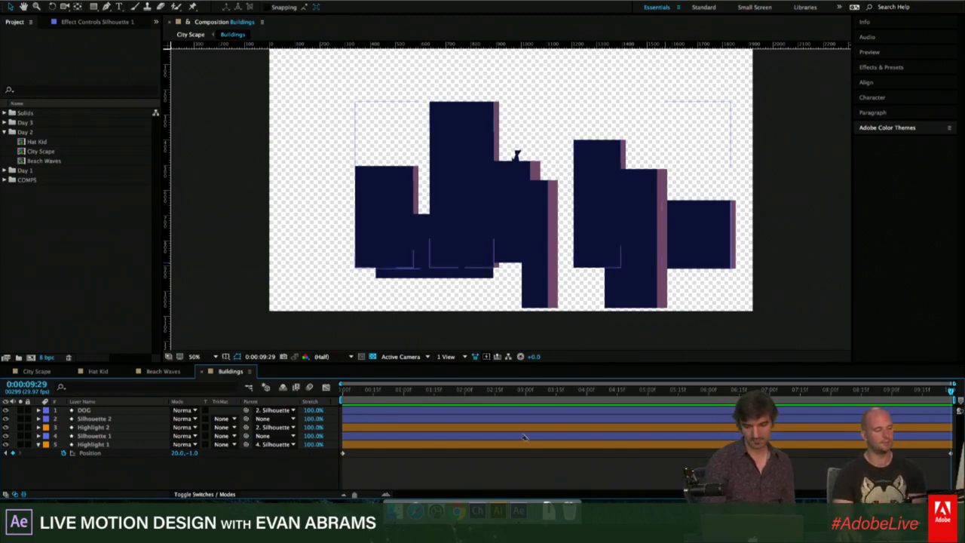
Compare Highlight 1 with Silhouette 1, scrubbing until Highlight 1 reads 20.0,-1.0.
left_click(530, 390)
left_click(523, 391)
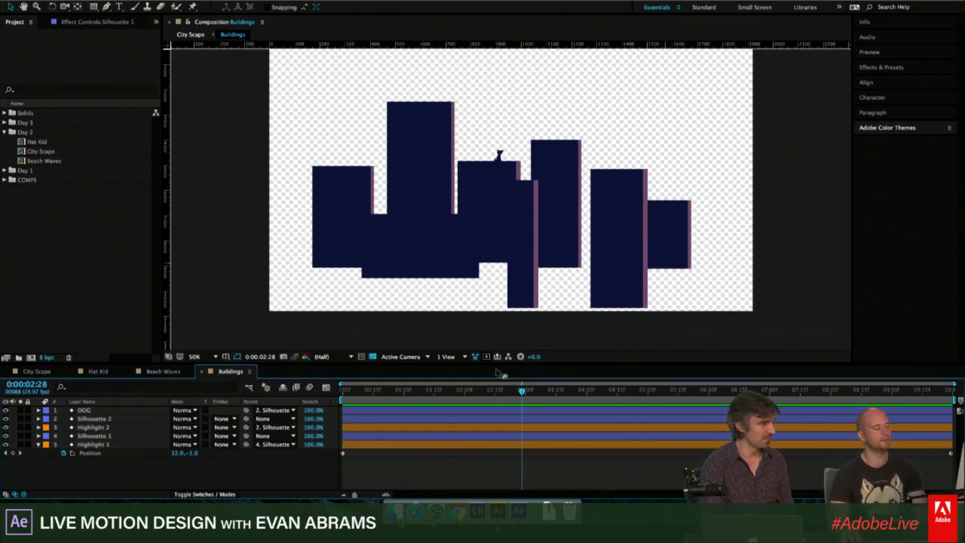
left_click_drag(462, 395, 680, 390)
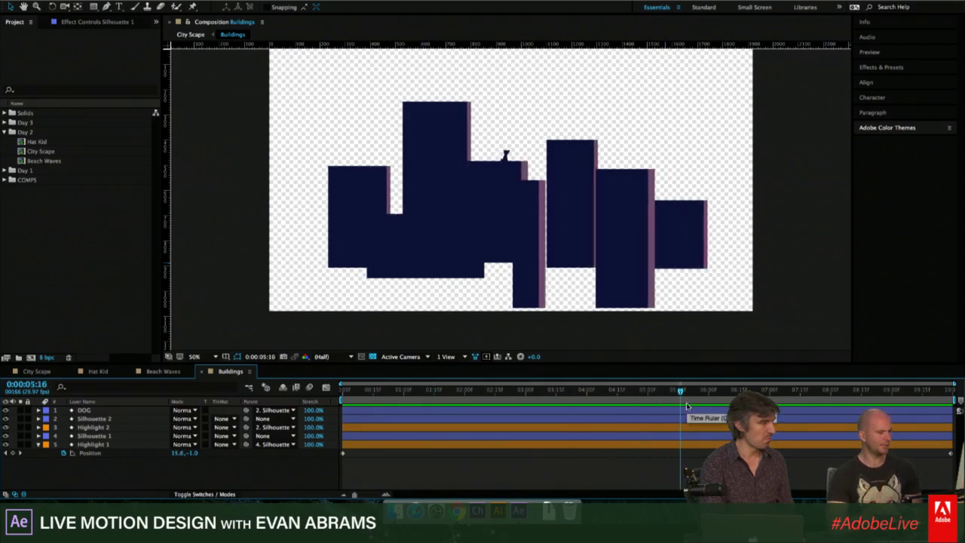
left_click(657, 445)
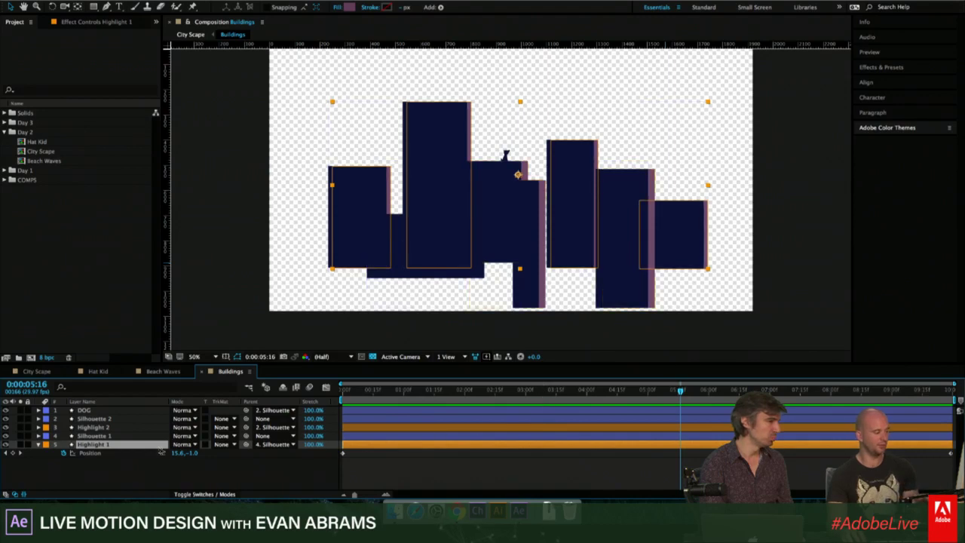
left_click(101, 435)
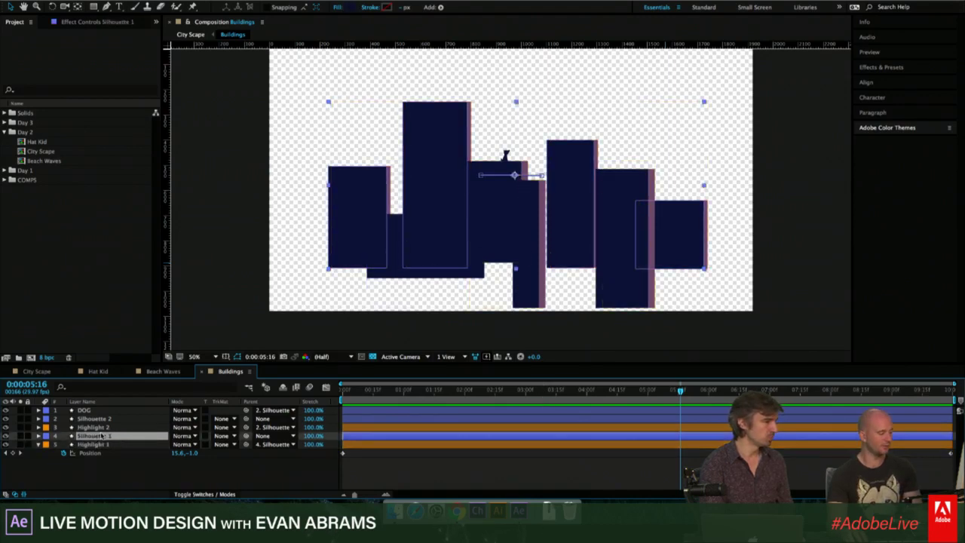
left_click(100, 444)
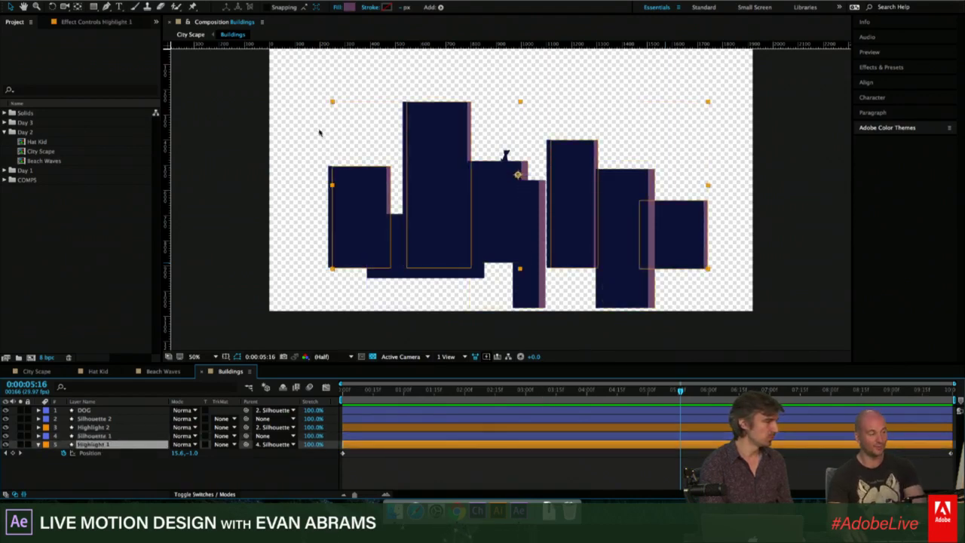
left_click_drag(417, 389, 951, 401)
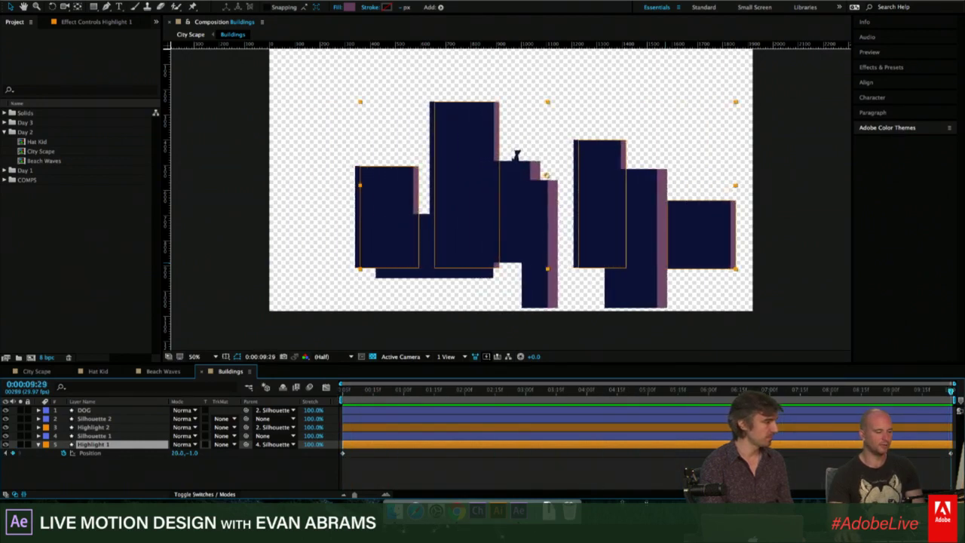
left_click(475, 471)
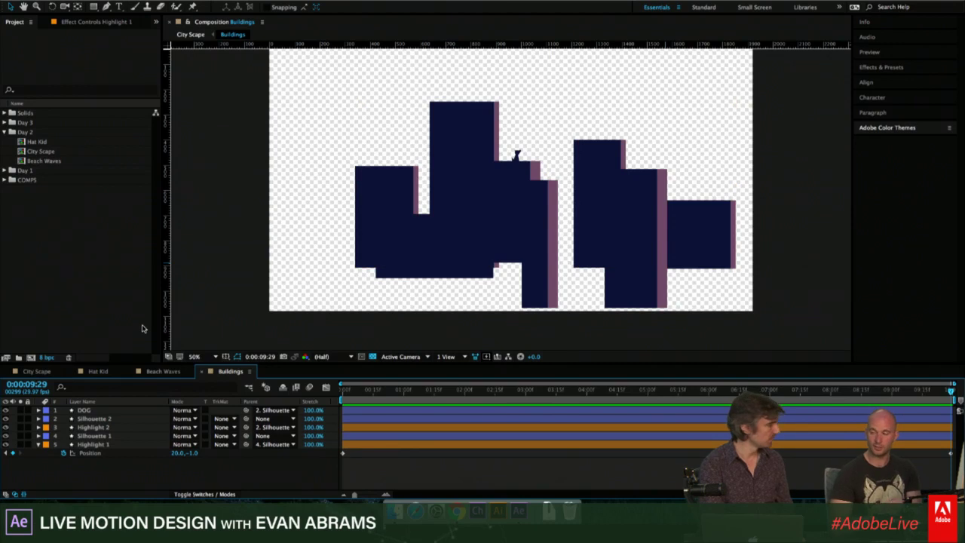
Create Comp 1 at 1920×1080, 29.97 fps and seven seconds long, and open it.
left_click(79, 215)
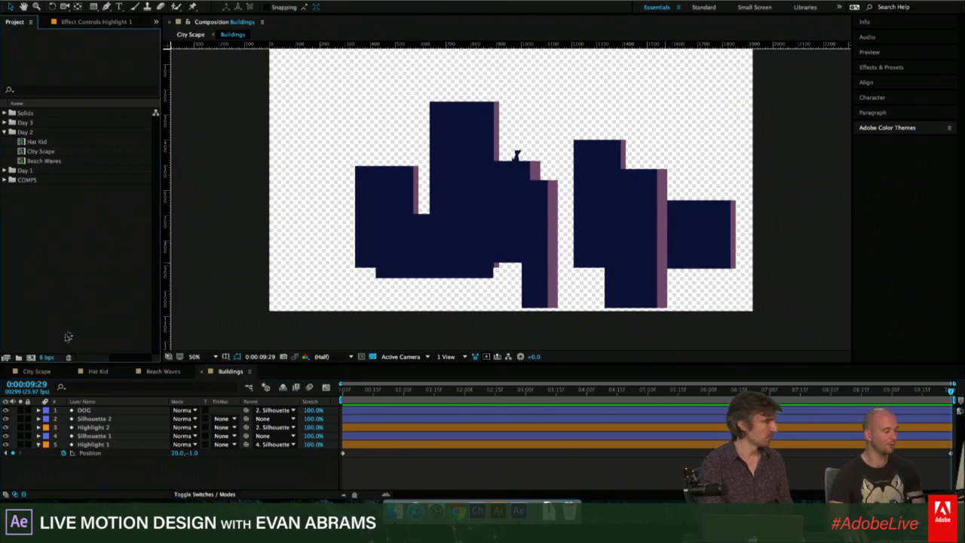
left_click(31, 358)
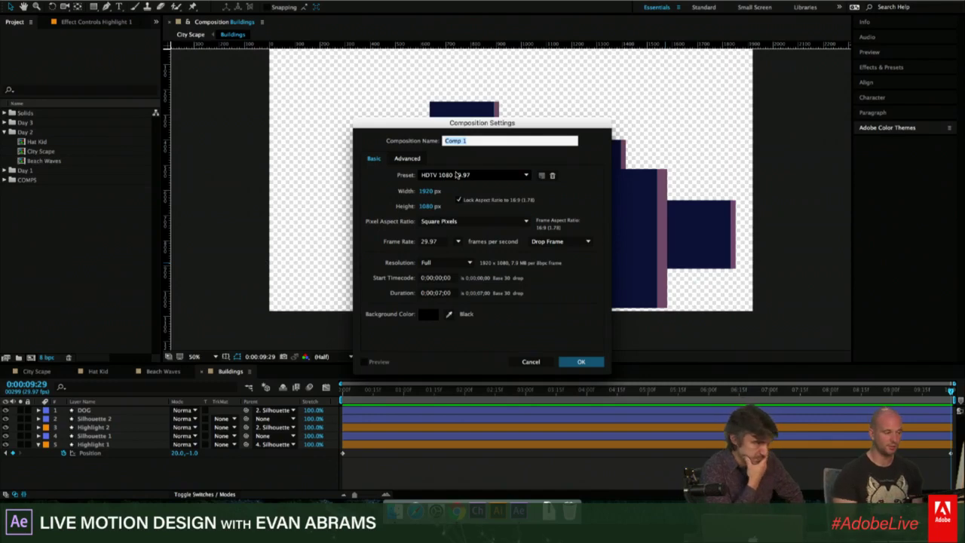
left_click(433, 241)
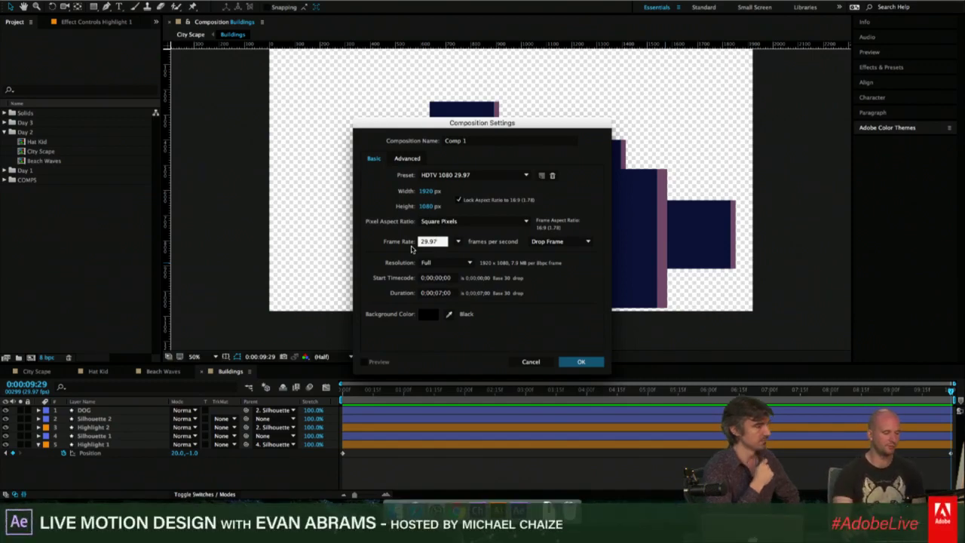
left_click(582, 363)
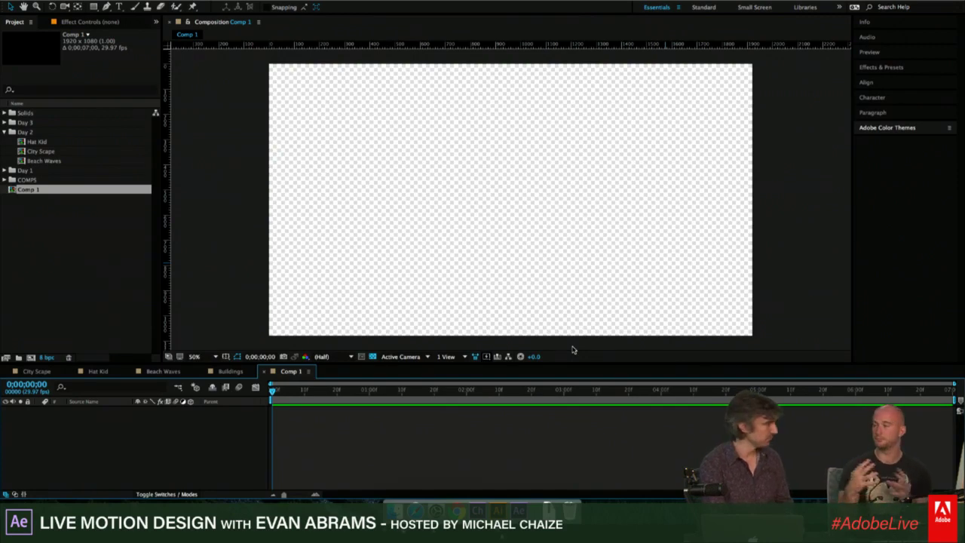
Zoom the viewer out and back in, then choose the Rectangle tool from the shape tools.
key("comma")
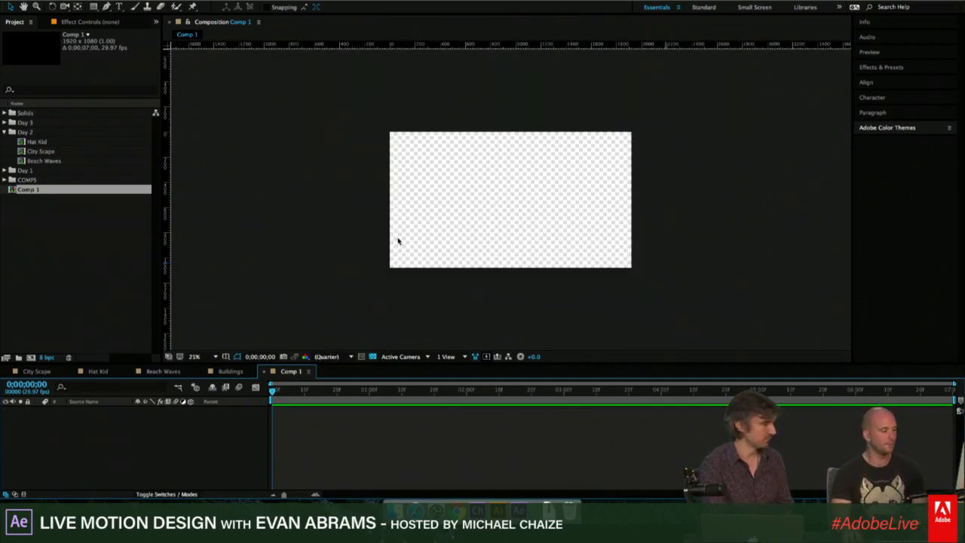
key("period")
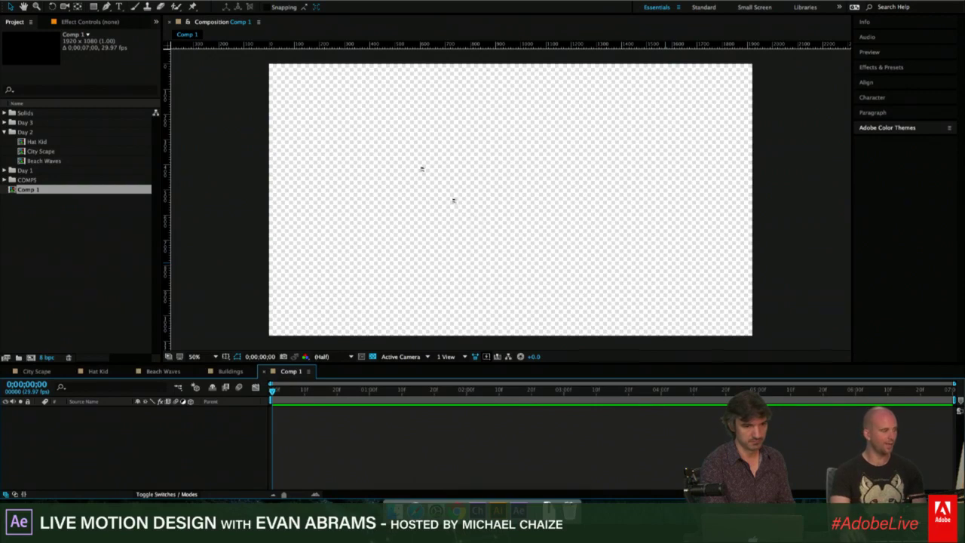
left_click(94, 7)
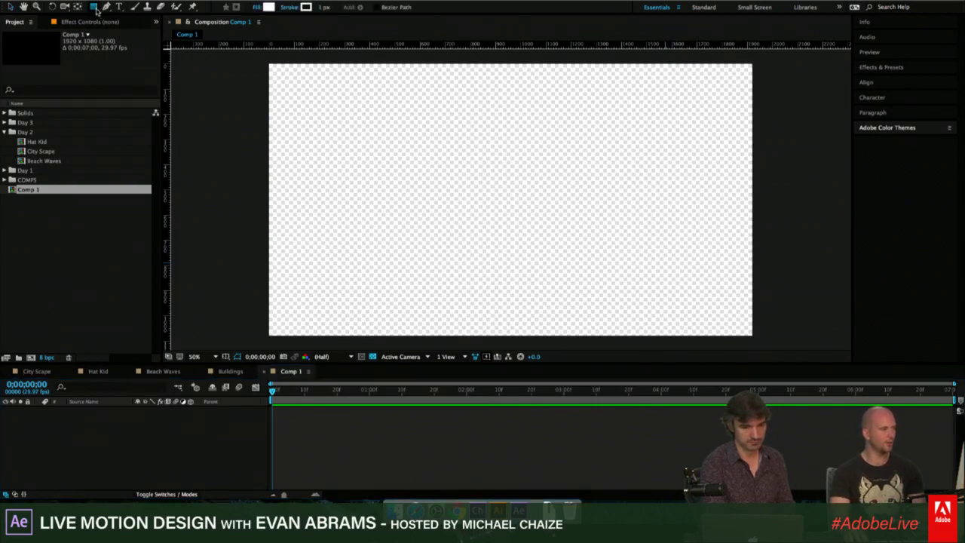
left_click_drag(96, 10, 107, 11)
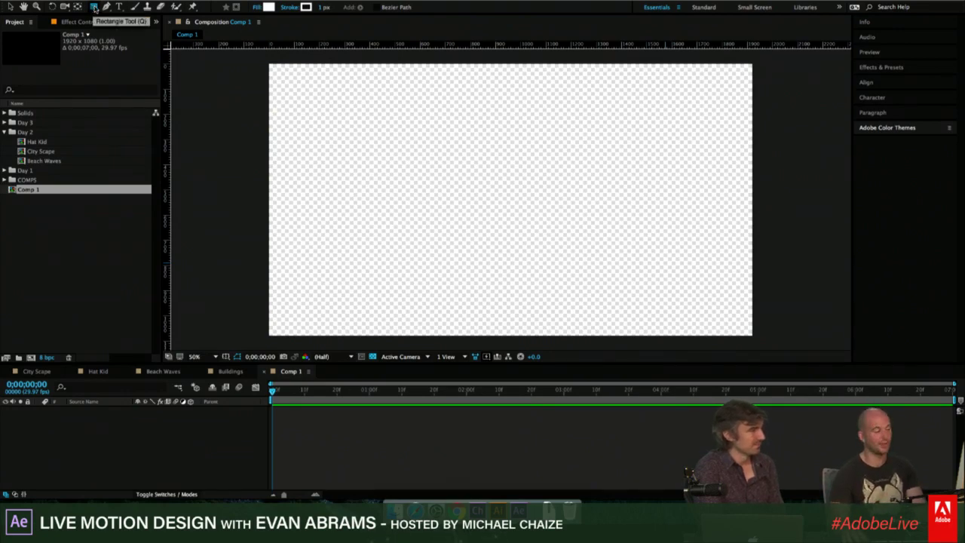
Draw three white rectangles: a tall one on the left, a wide middle one, and a narrow right one.
key("comma")
key("period")
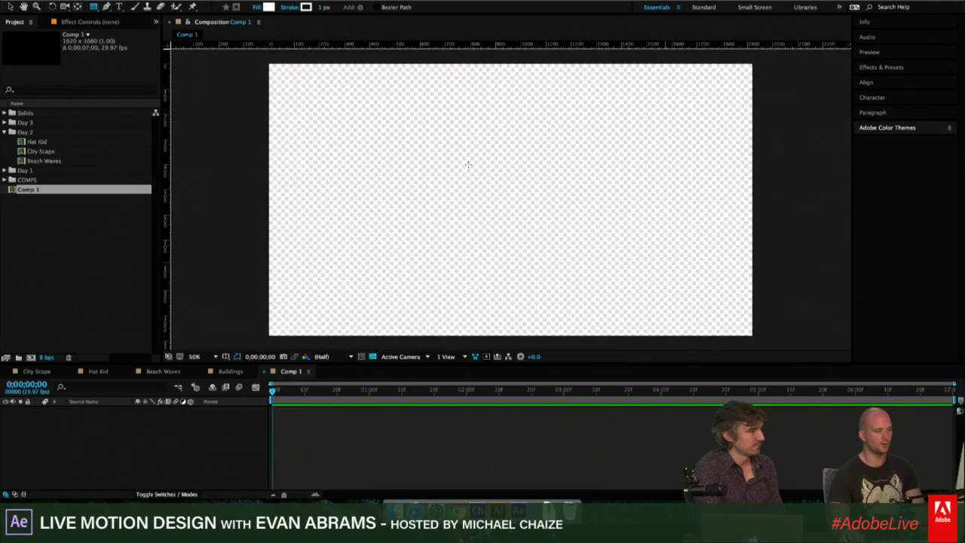
left_click_drag(367, 115, 429, 244)
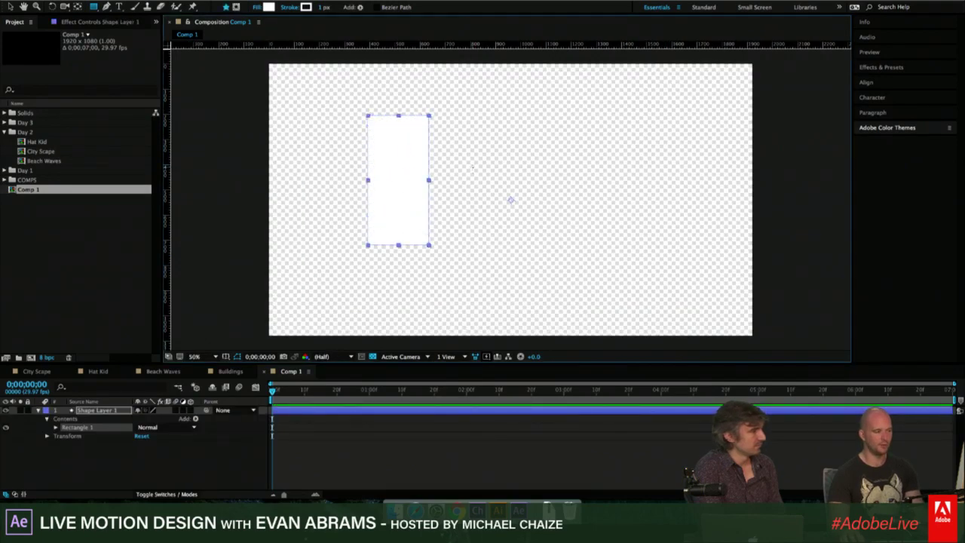
left_click_drag(473, 167, 591, 245)
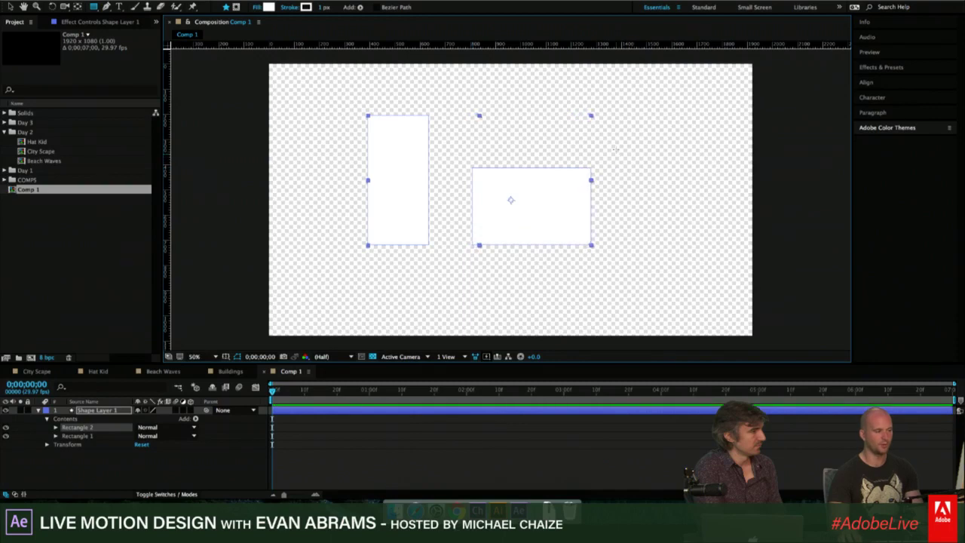
left_click_drag(617, 147, 645, 245)
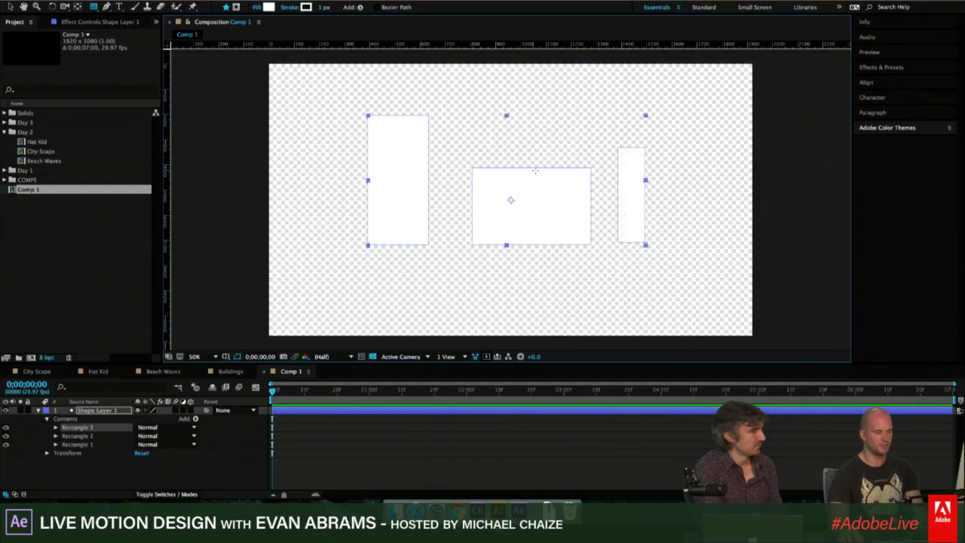
Make the middle rectangle narrower, shift it left, then widen it slightly.
key("v")
left_click(561, 185)
left_click_drag(590, 207, 470, 214)
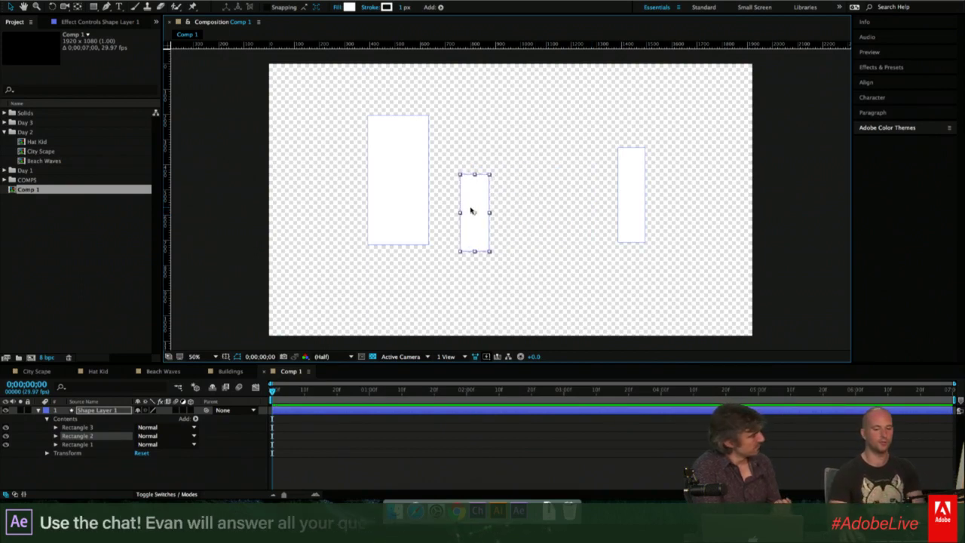
mouse_move(490, 215)
left_mouse_down()
mouse_move(499, 211)
mouse_move(495, 231)
left_mouse_up()
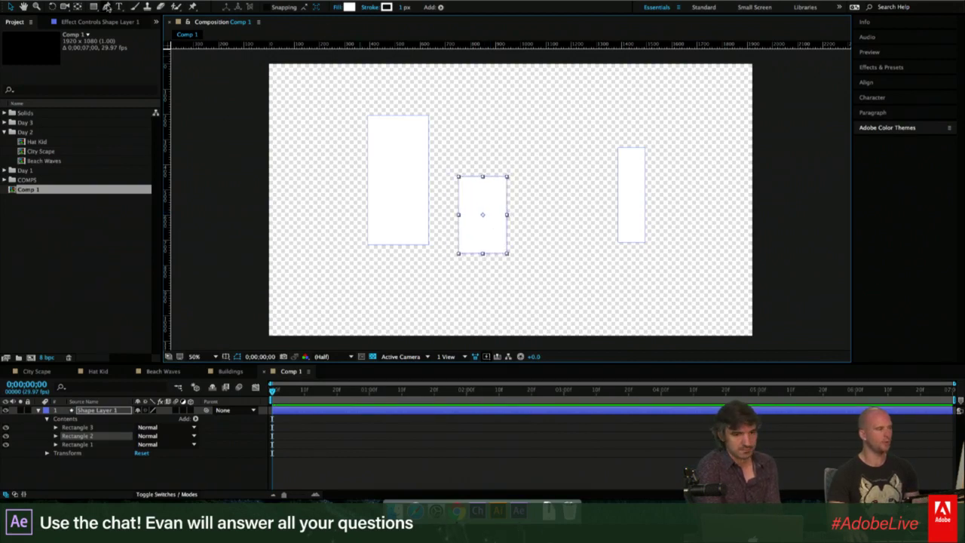
Draw a fourth rectangle between the middle and right buildings and select the shape layer.
left_click(93, 7)
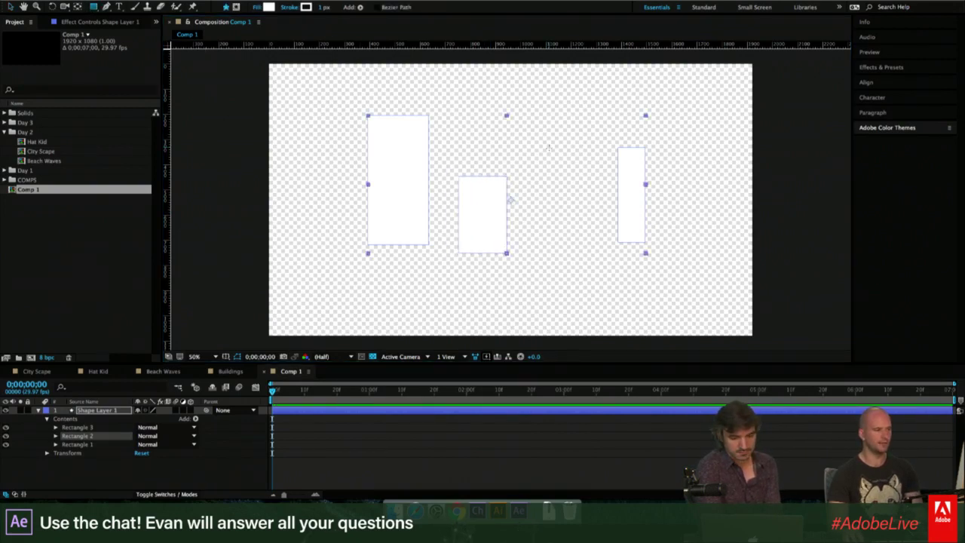
left_click_drag(548, 162, 593, 259)
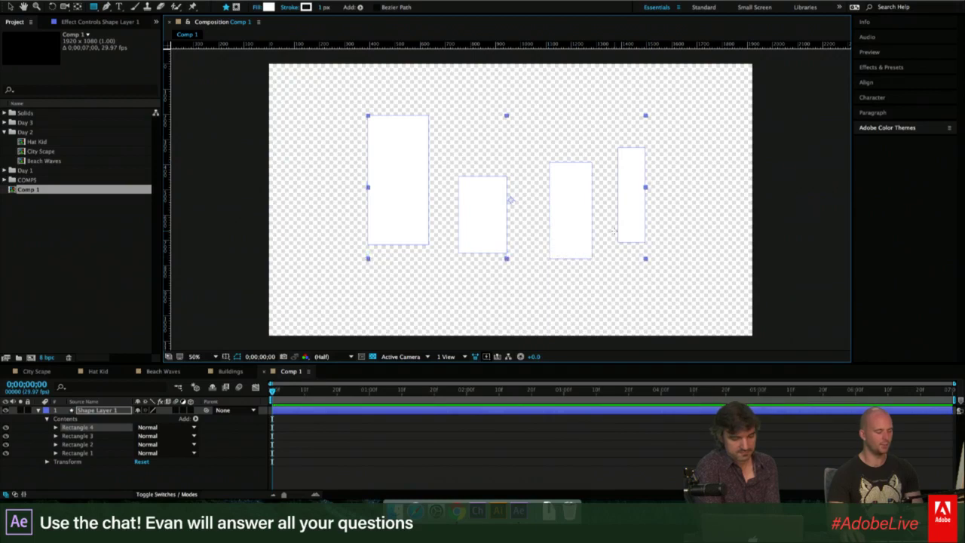
key("v")
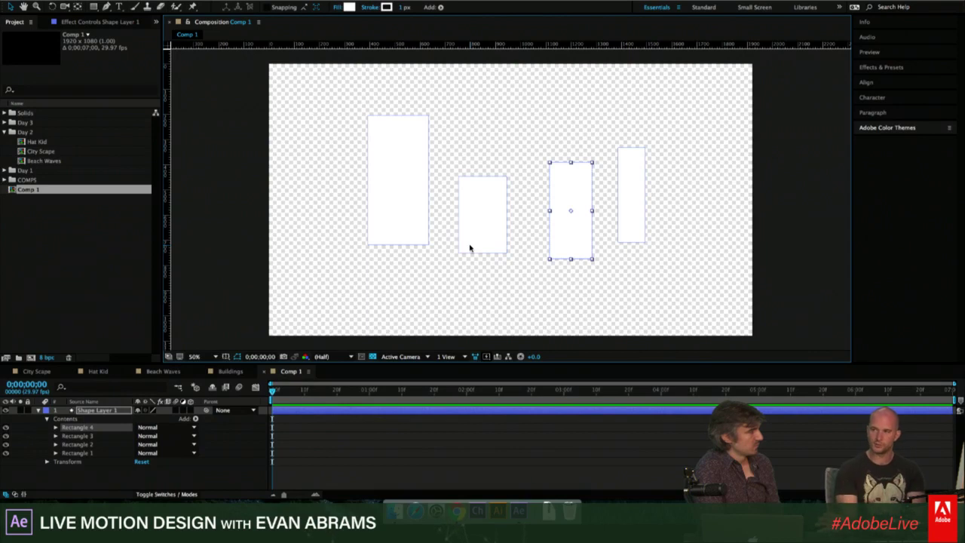
left_click(540, 411)
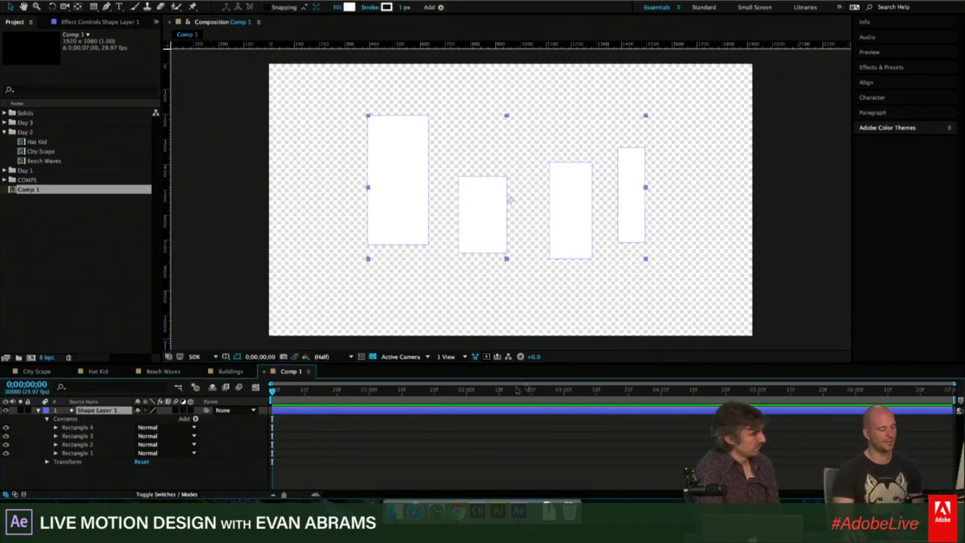
Rename the shape layer to Skyline 1.
key("Return")
type("Sk")
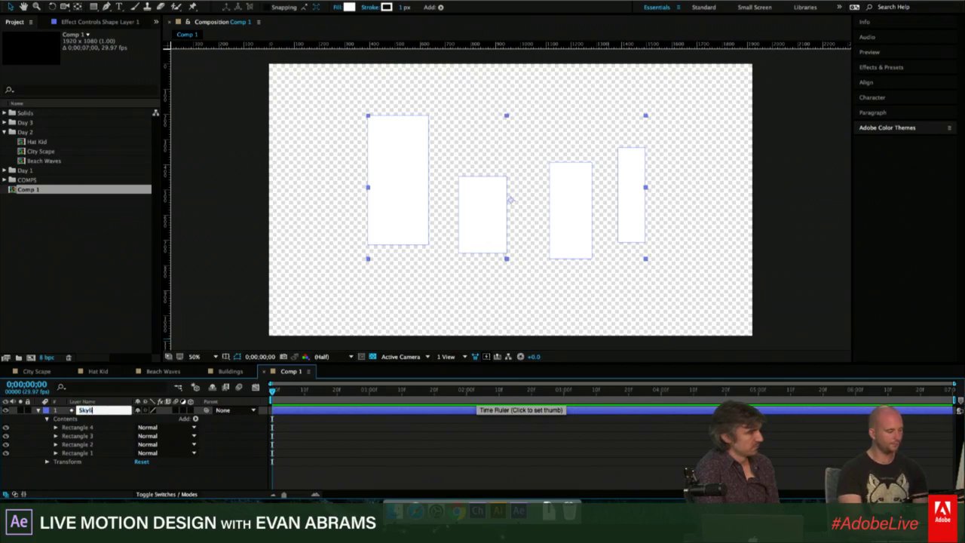
type("yline 1")
key("Return")
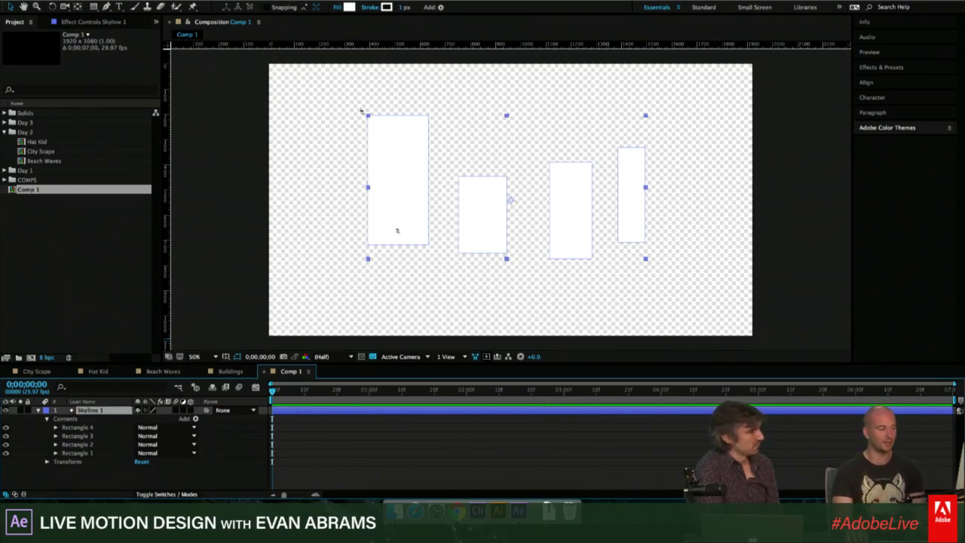
Set the rectangles' stroke to None.
left_click(370, 7)
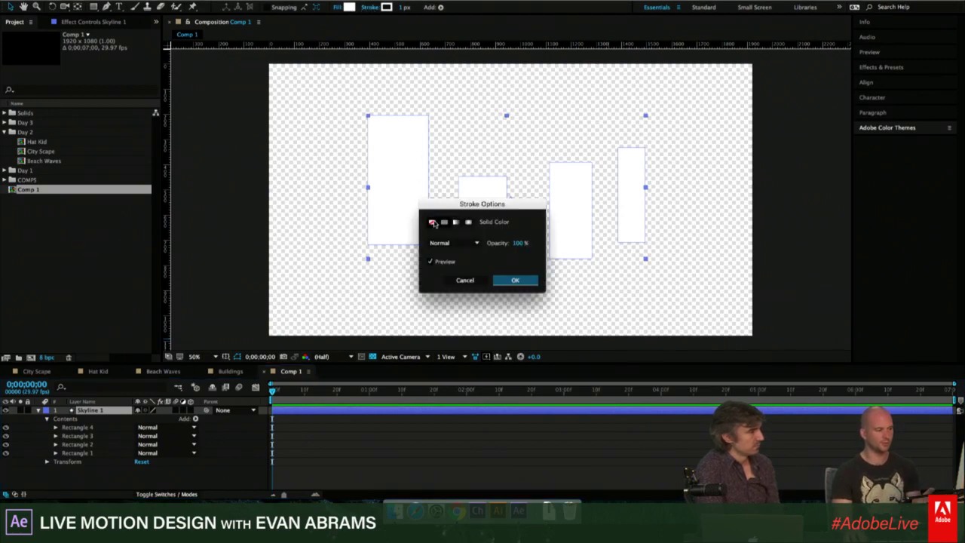
left_click(432, 222)
left_click(515, 280)
Fill the rectangles dark maroon red (hex 590707) and reselect the Skyline 1 layer.
left_click(349, 7)
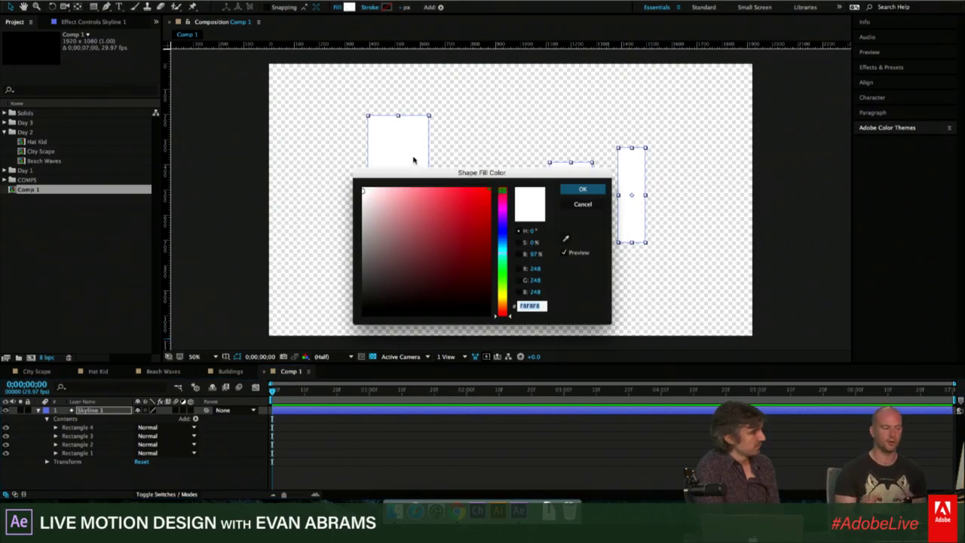
left_click_drag(478, 241, 491, 278)
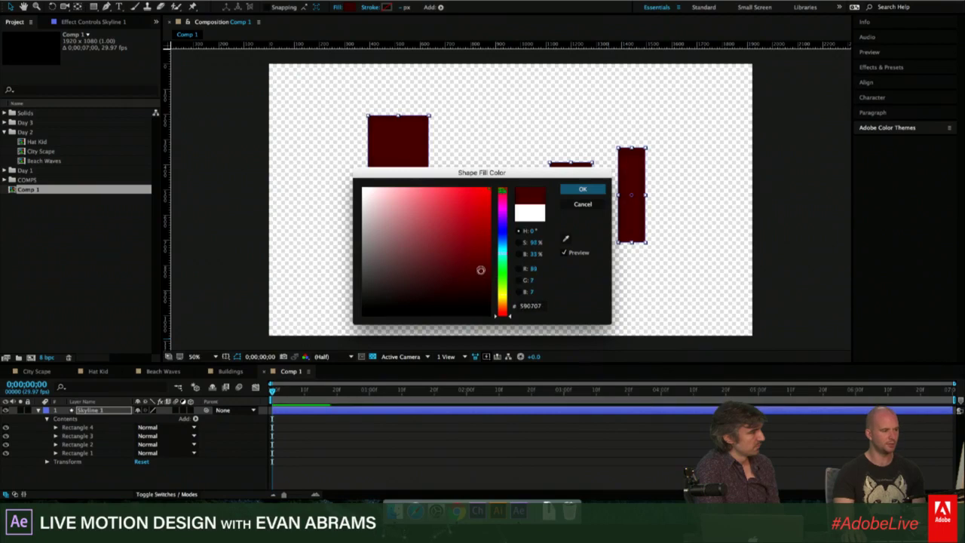
left_click(481, 275)
left_click(594, 188)
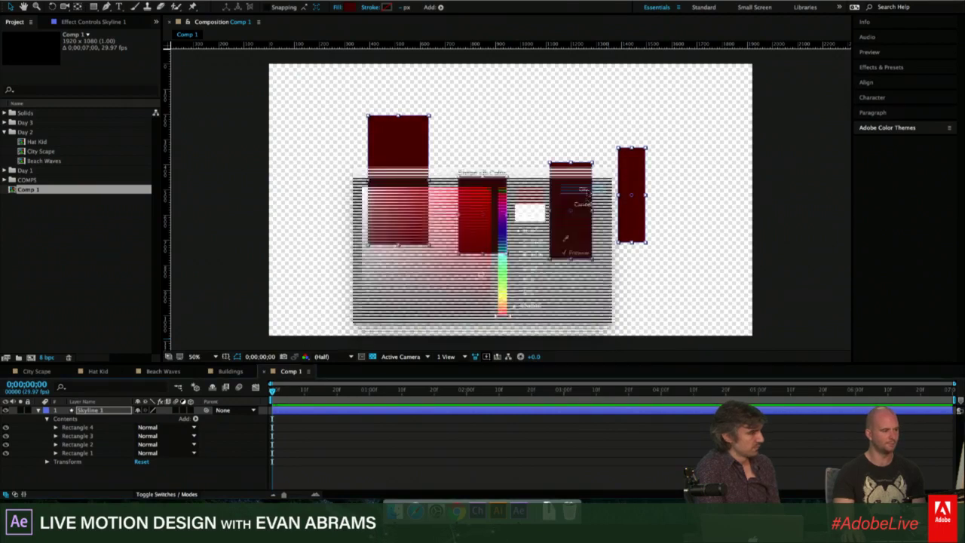
left_click(426, 416)
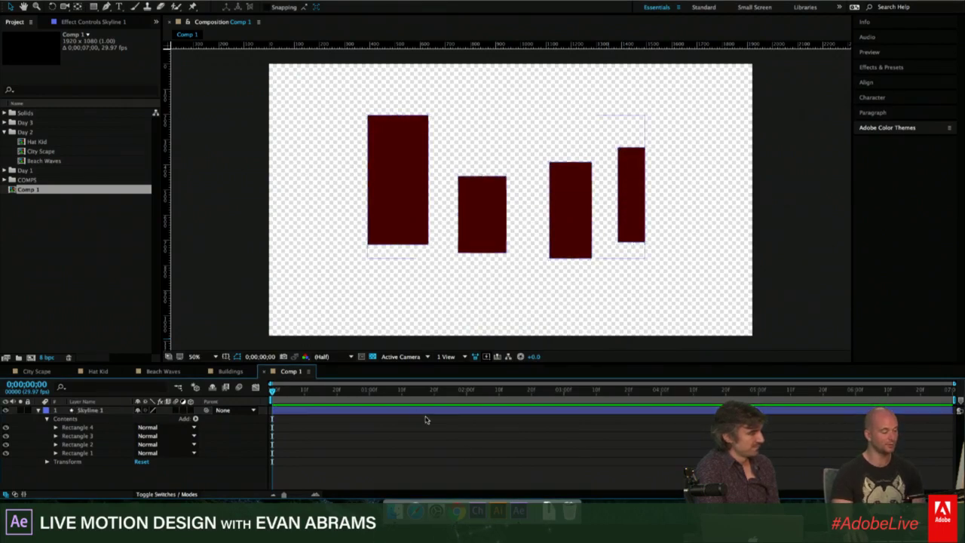
left_click(416, 410)
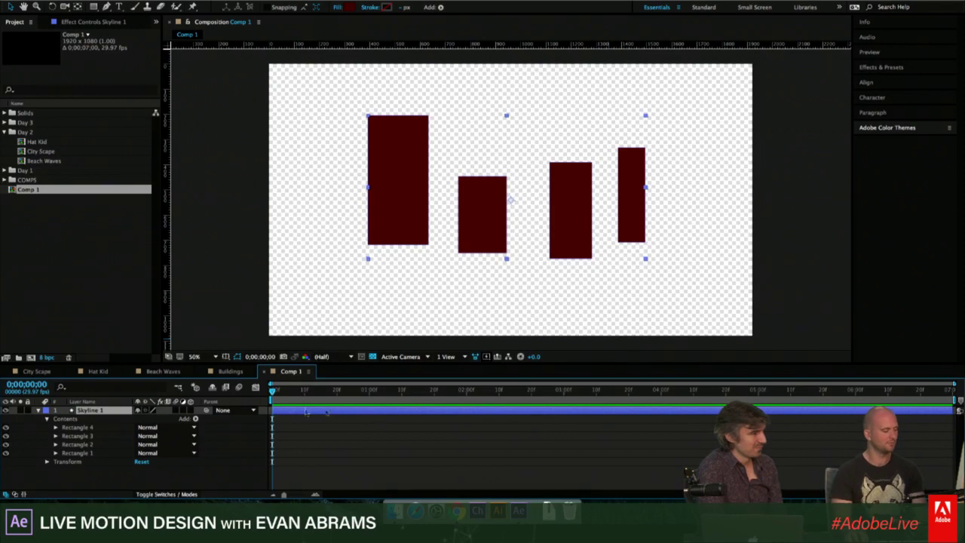
Duplicate Skyline 1 as Skyline 2, moving its tall left rectangle to the middle as a narrower bar.
left_click(38, 409)
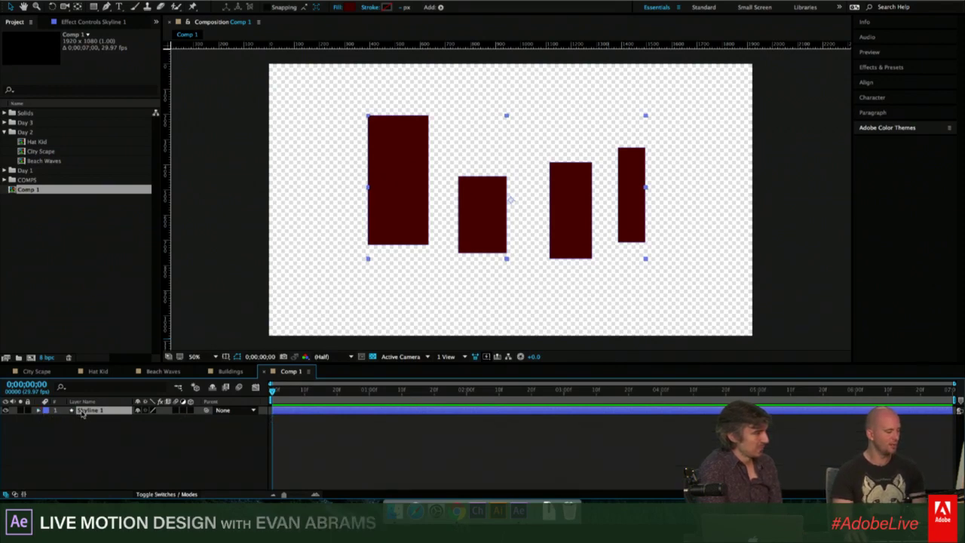
key("ctrl+d")
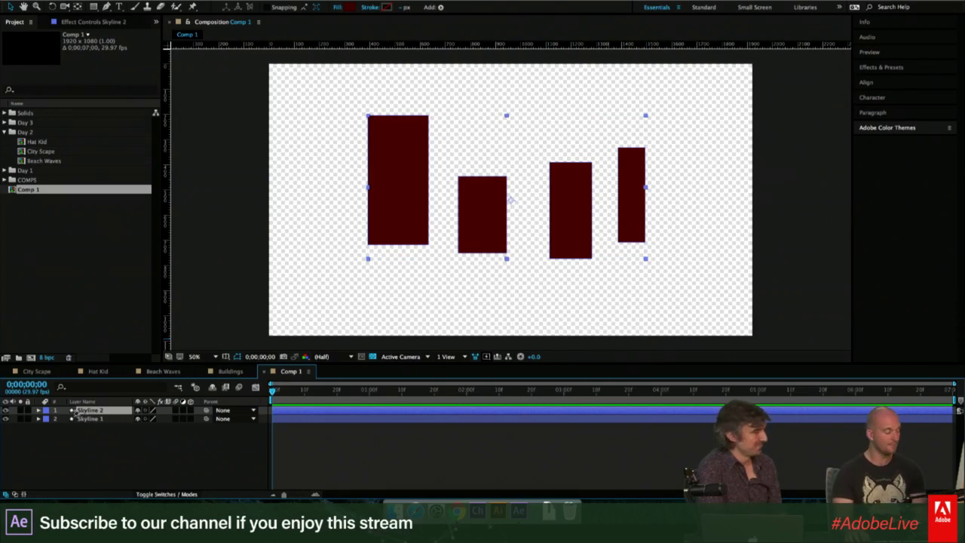
double_click(426, 205)
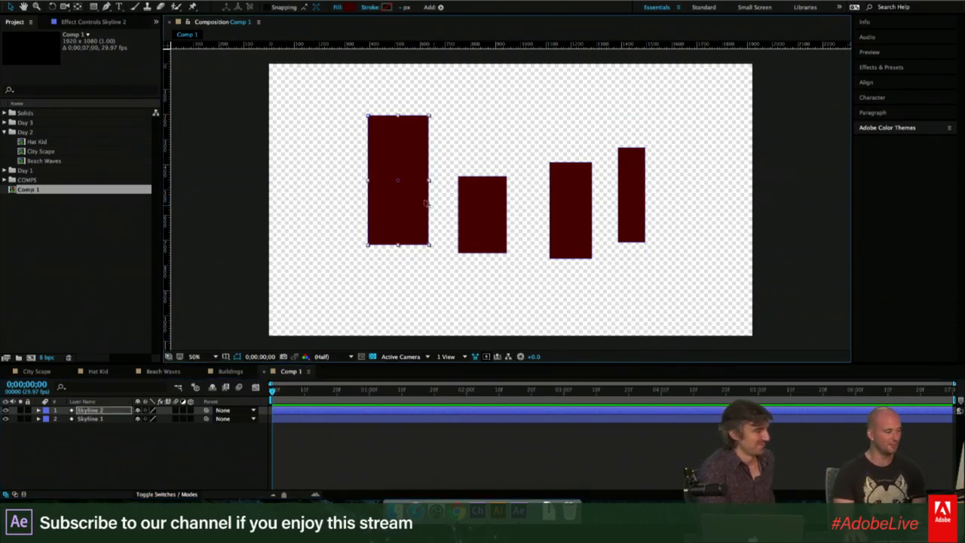
left_click_drag(434, 210, 556, 227)
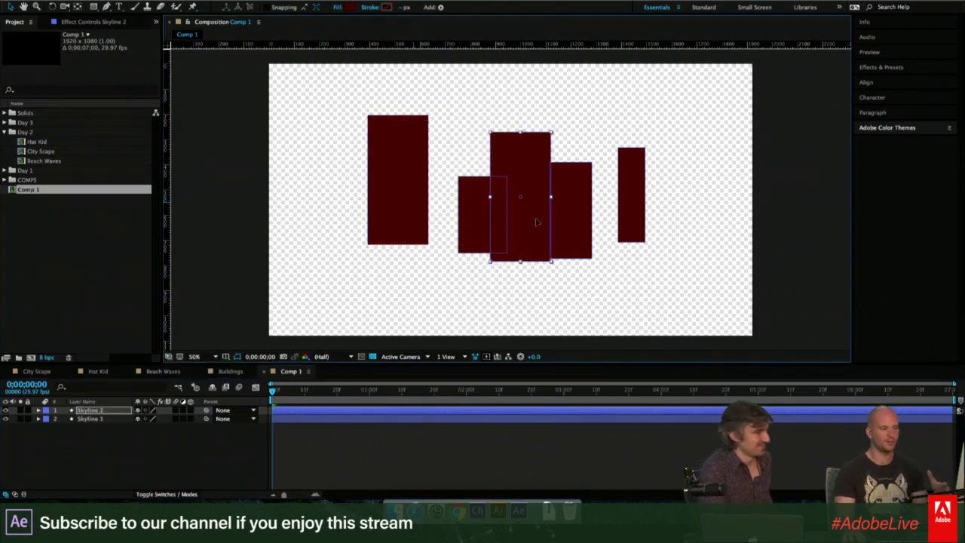
mouse_move(548, 135)
left_mouse_down()
mouse_move(538, 134)
mouse_move(530, 181)
mouse_move(546, 128)
mouse_move(530, 134)
left_mouse_up()
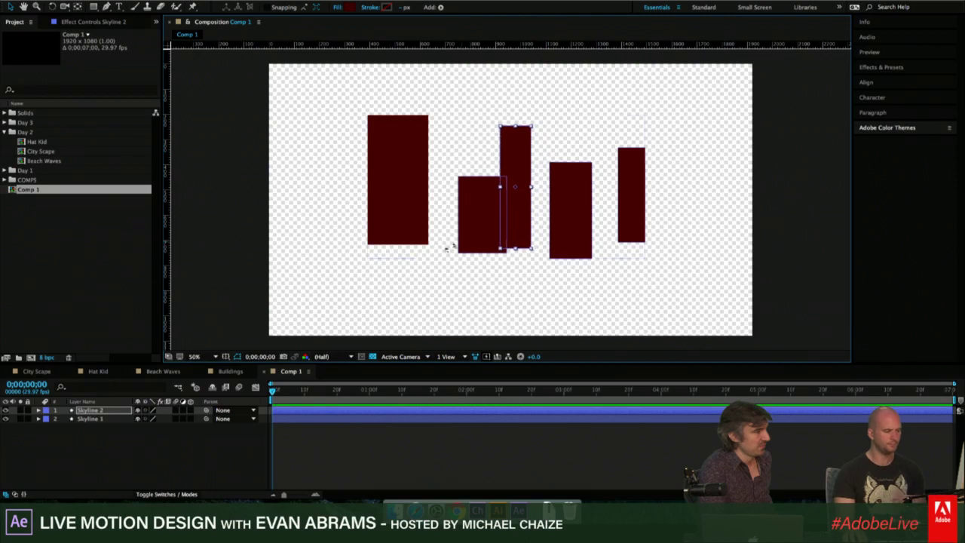
Give the Skyline 2 layer a Lavender label.
left_click(113, 413)
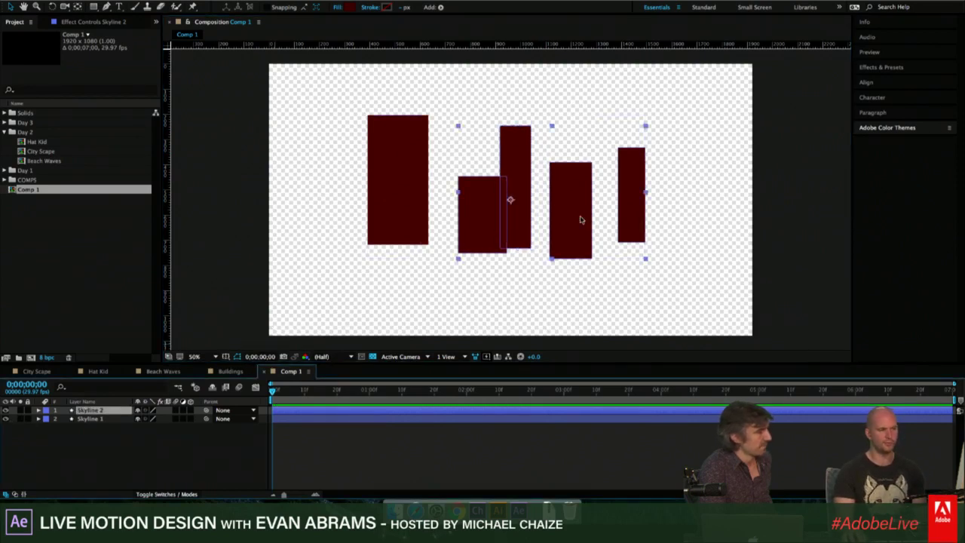
left_click(44, 413)
left_click(65, 380)
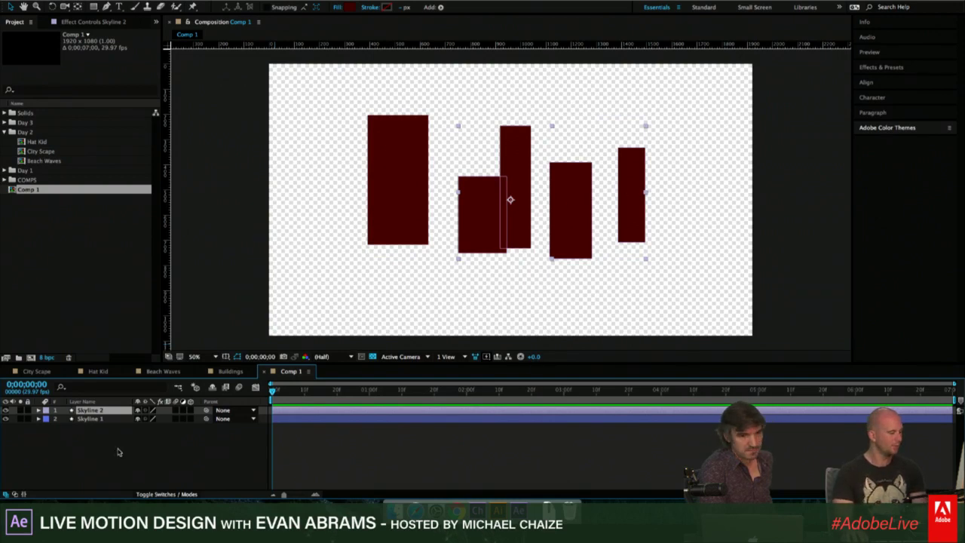
Move another Skyline 2 rectangle left and lower so it overlaps the left building.
left_click(478, 267)
left_click(479, 212)
double_click(480, 211)
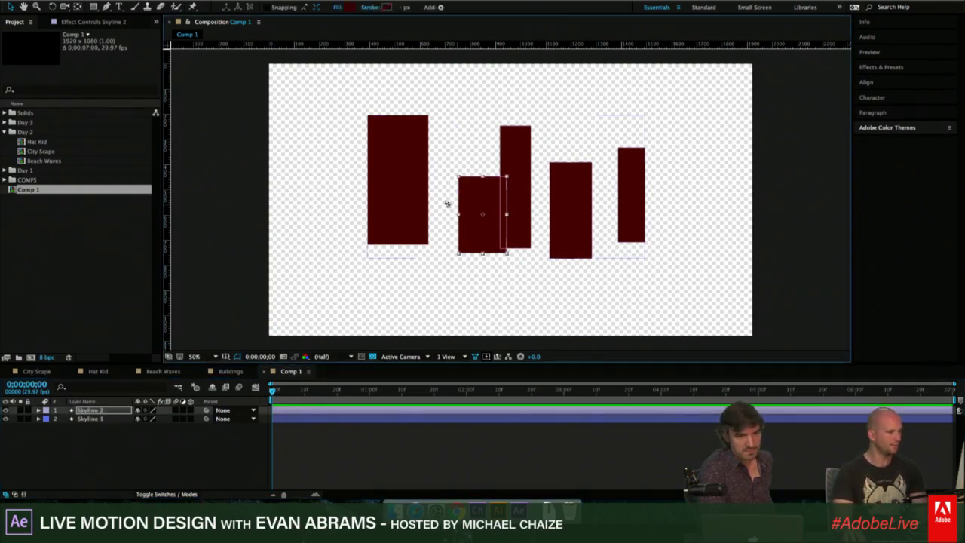
mouse_move(476, 209)
left_mouse_down()
mouse_move(441, 207)
mouse_move(474, 183)
mouse_move(500, 202)
mouse_move(495, 191)
mouse_move(470, 226)
left_mouse_up()
left_click(415, 156)
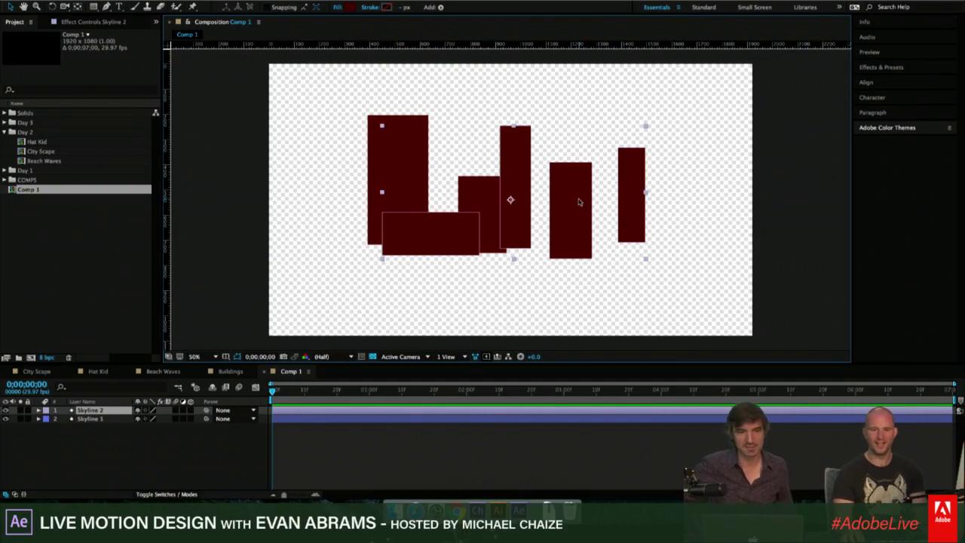
Duplicate the tall right rectangle and reshape the copy into a wide, short block on the right building.
left_click(624, 197)
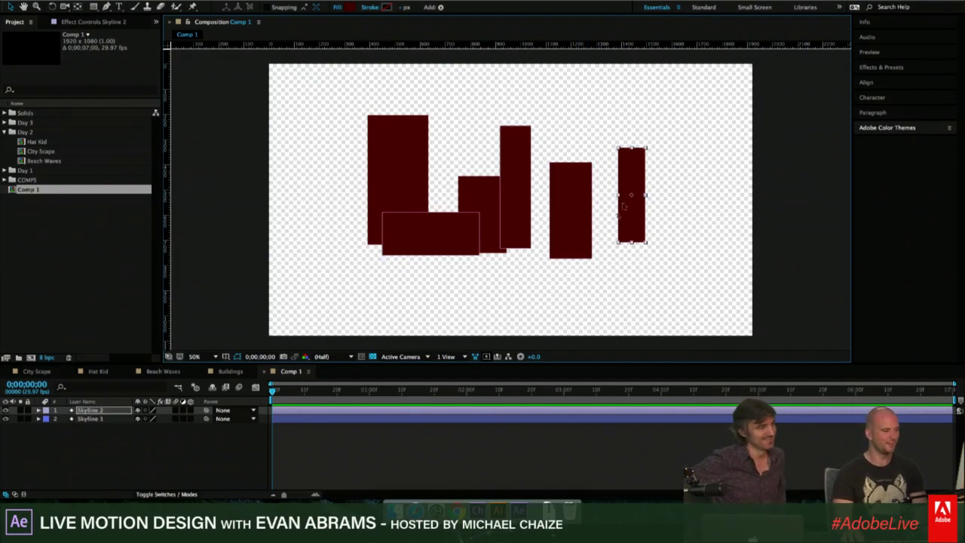
key("ctrl+d")
left_click_drag(625, 219, 611, 233)
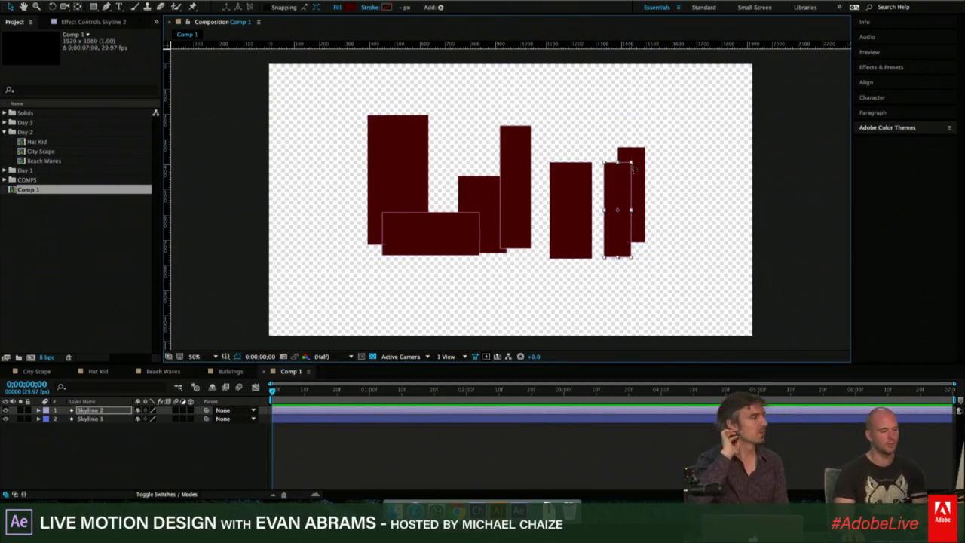
left_click_drag(636, 170, 645, 223)
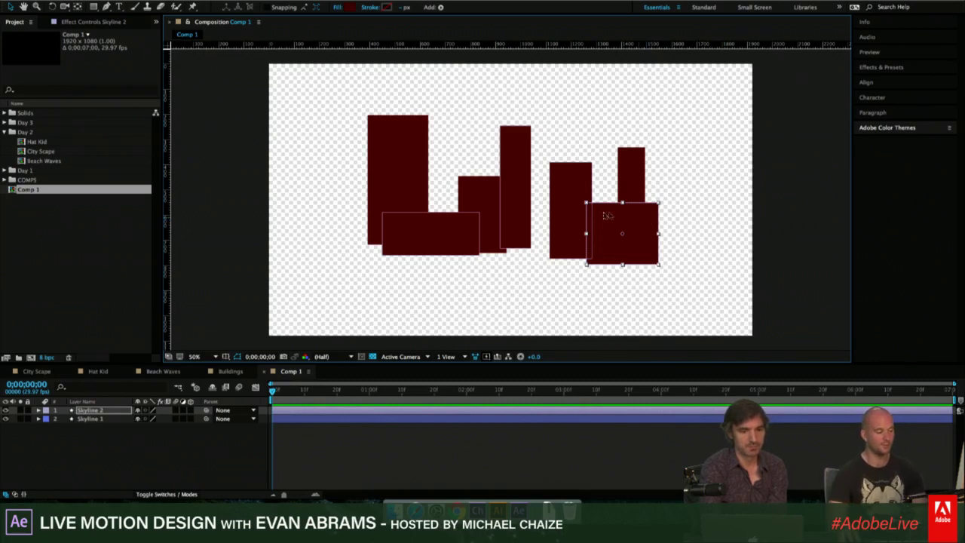
left_click_drag(626, 223, 622, 217)
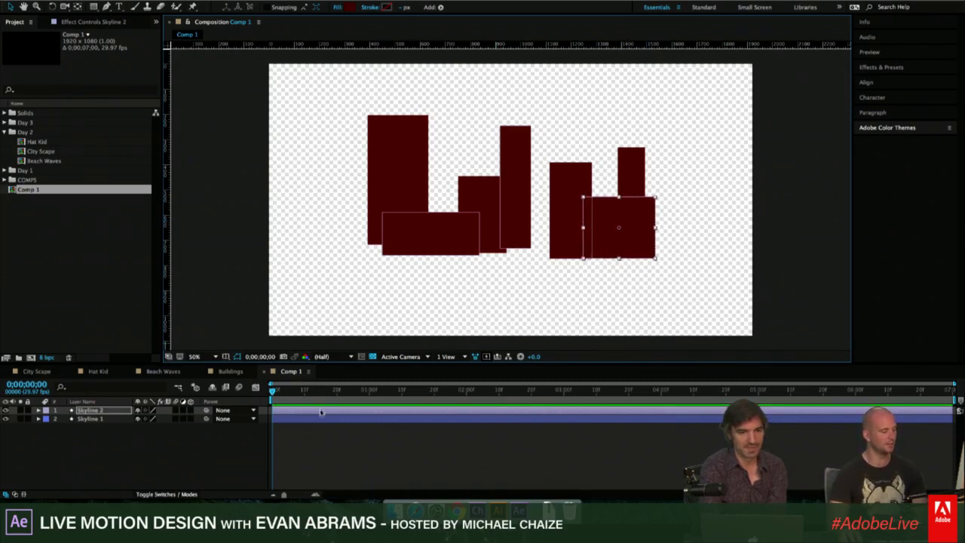
left_click(326, 436)
left_click(330, 411)
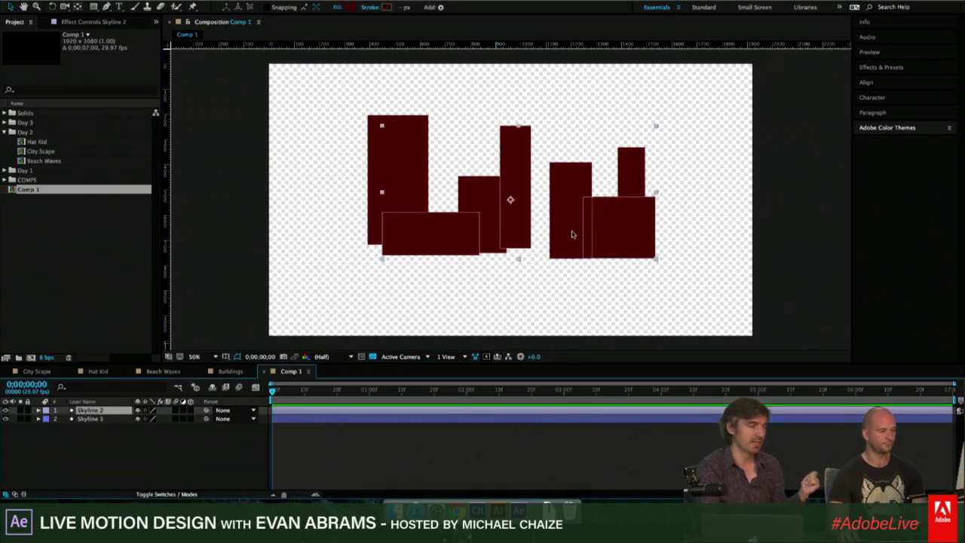
Toggle Skyline 2's visibility to compare it with Skyline 1, then preview the comp.
left_click(6, 410)
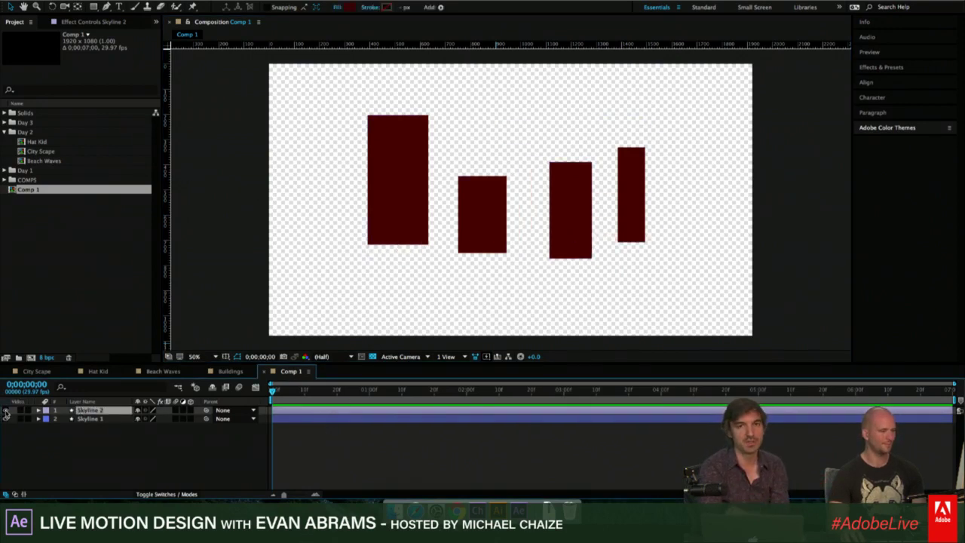
left_click(6, 411)
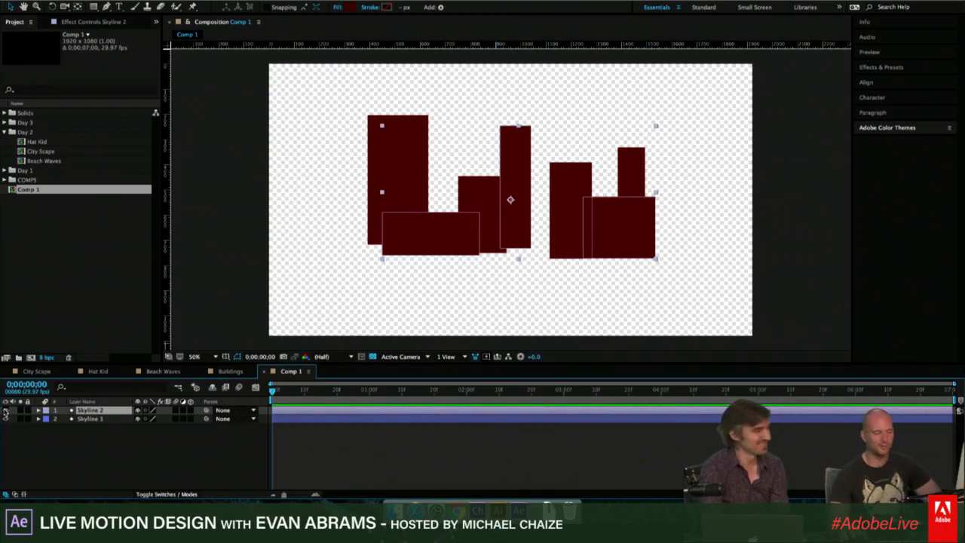
left_click(6, 411)
left_click(6, 411)
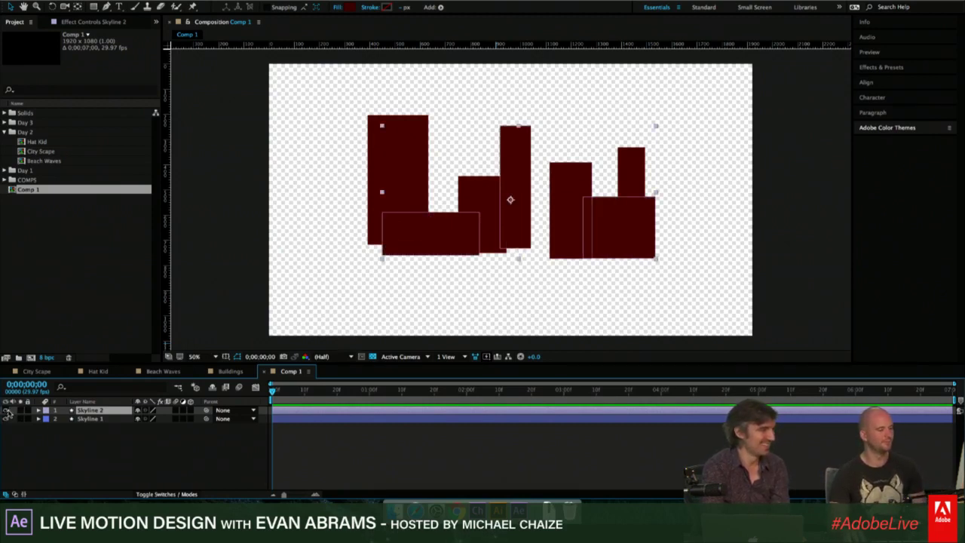
key("space")
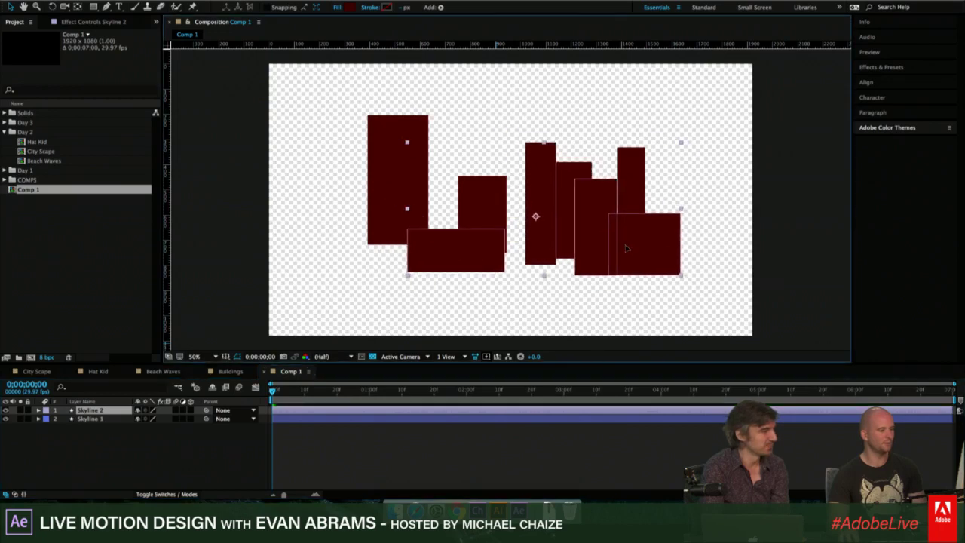
key("space")
Drag one Skyline 2 rectangle to the far left and resize it wider and shorter.
double_click(570, 221)
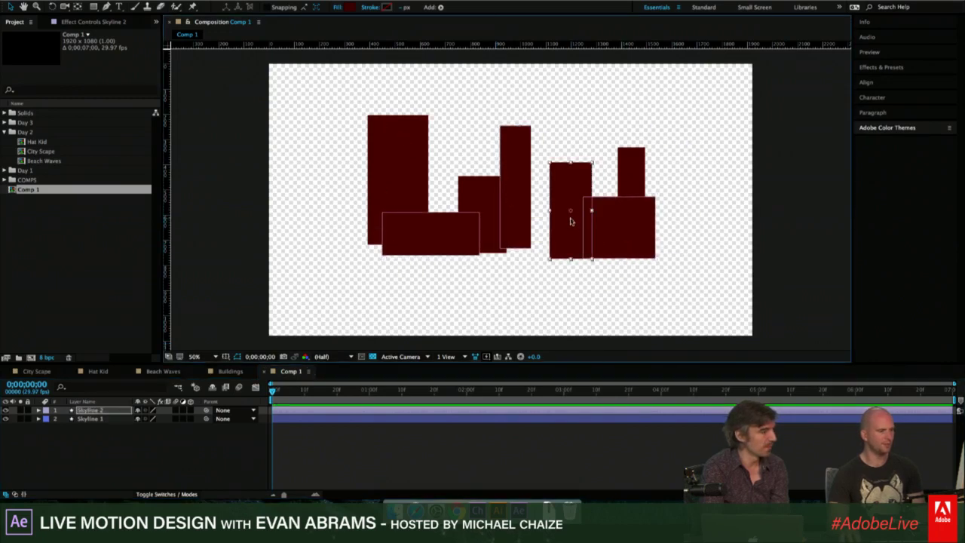
left_click_drag(570, 238, 353, 230)
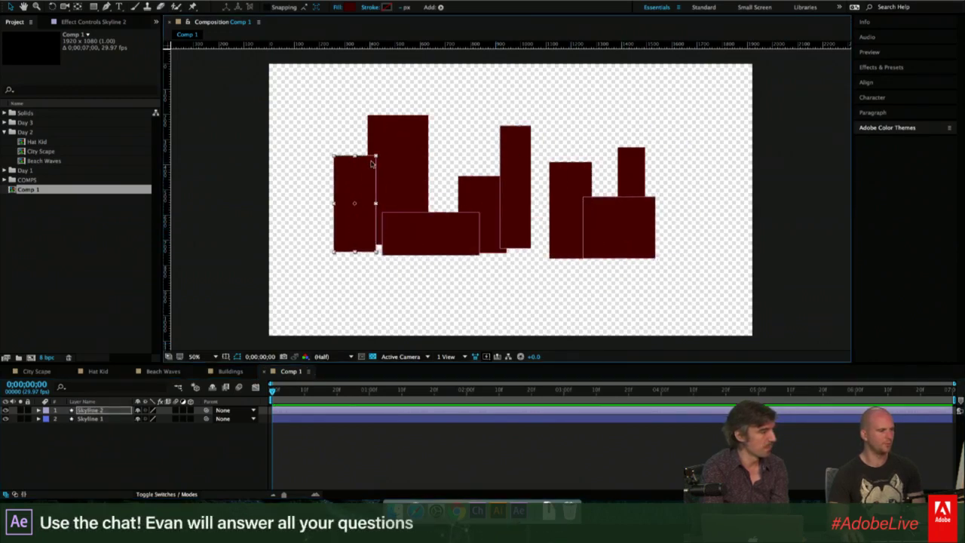
mouse_move(376, 157)
left_mouse_down()
mouse_move(386, 164)
mouse_move(374, 174)
left_mouse_up()
left_click(370, 445)
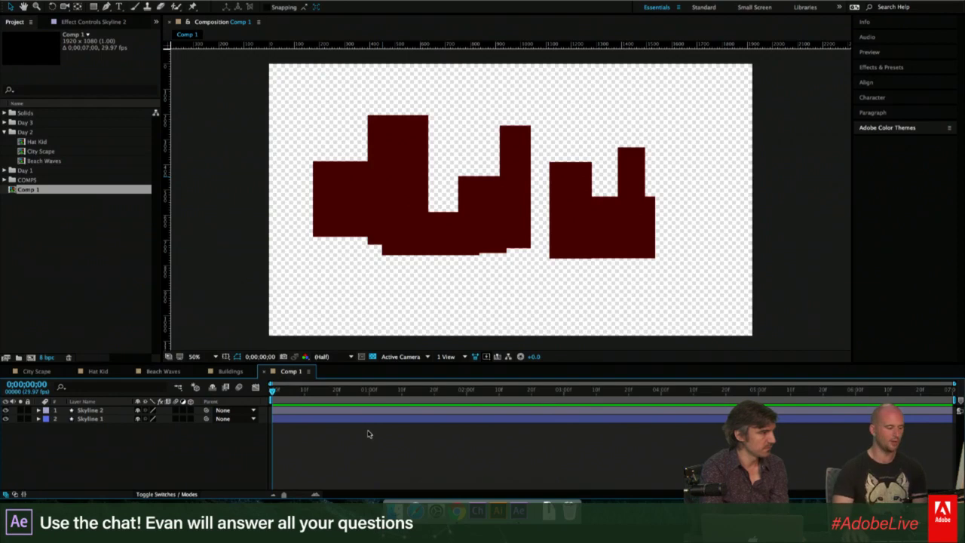
left_click(349, 422)
left_click(329, 412, "shift")
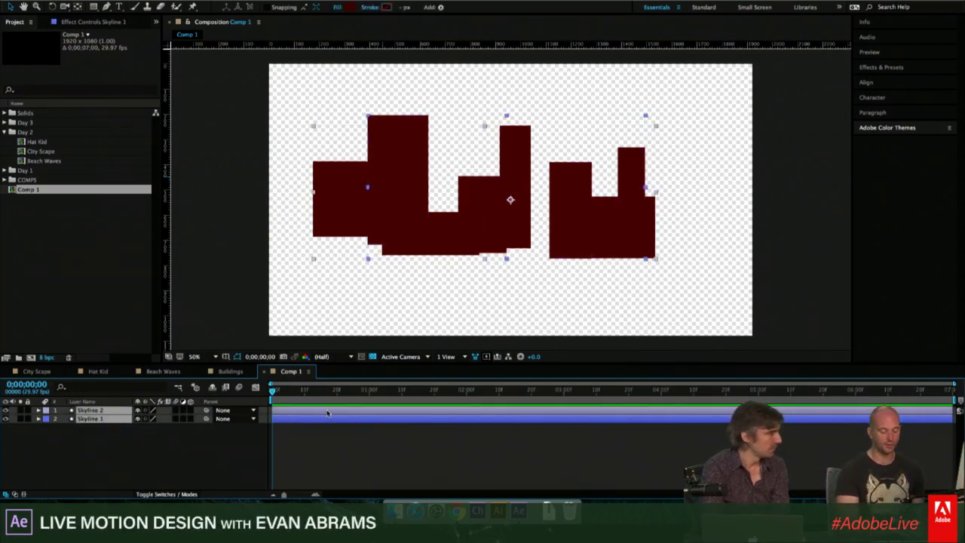
Add starting Position keyframes to both Skyline layers and go to the last frame, 0;00;06;29.
key("p")
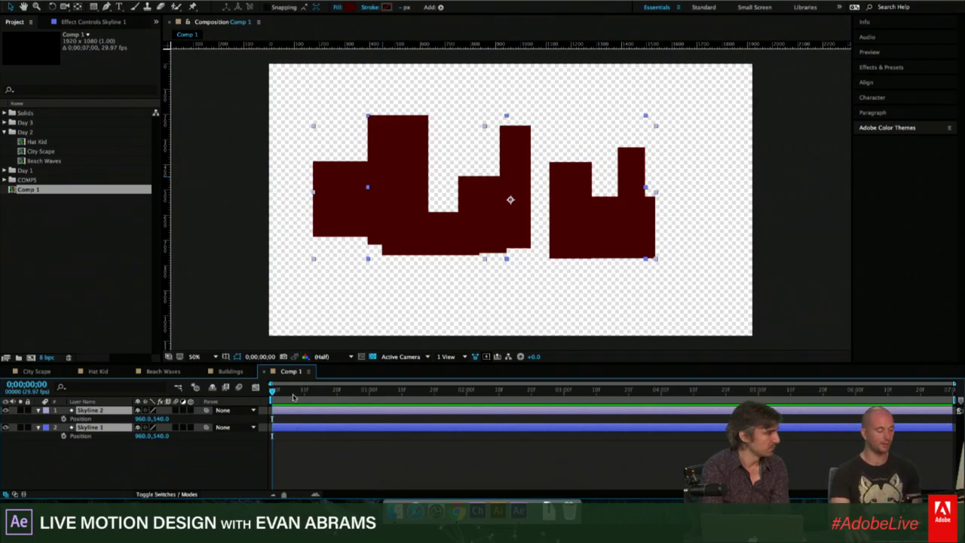
key("alt+shift+p")
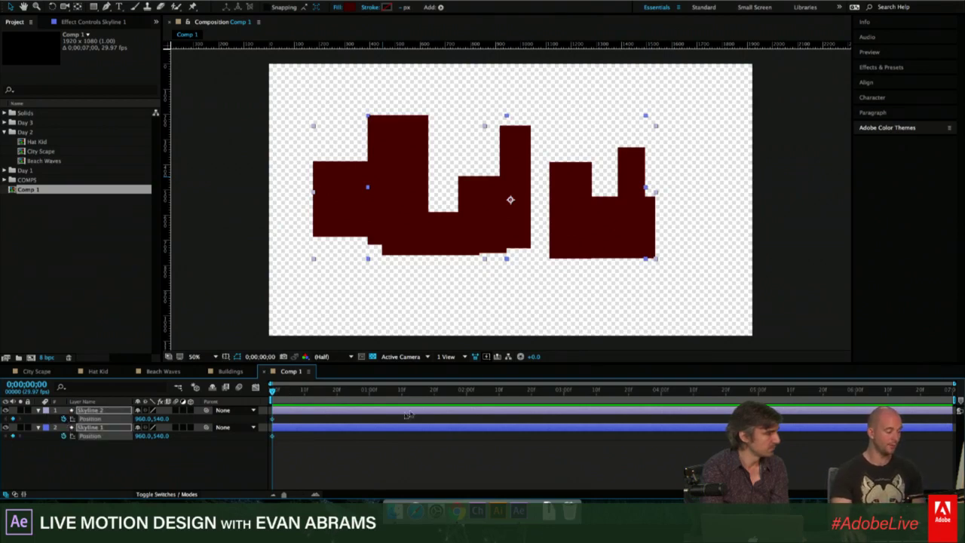
left_click_drag(390, 400, 952, 426)
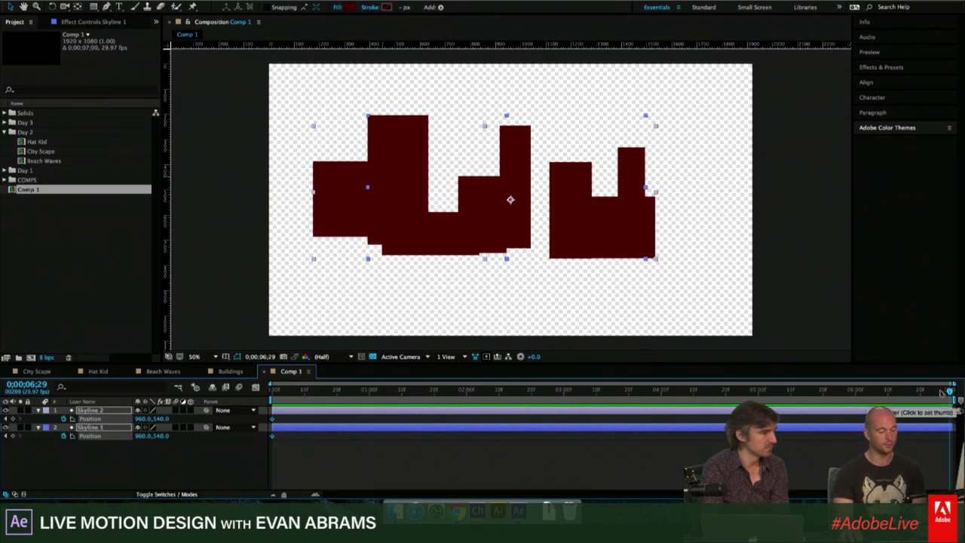
Nudge Skyline 2 right to end at 1040,540 and Skyline 1 to end at 1000,540.
key("F2")
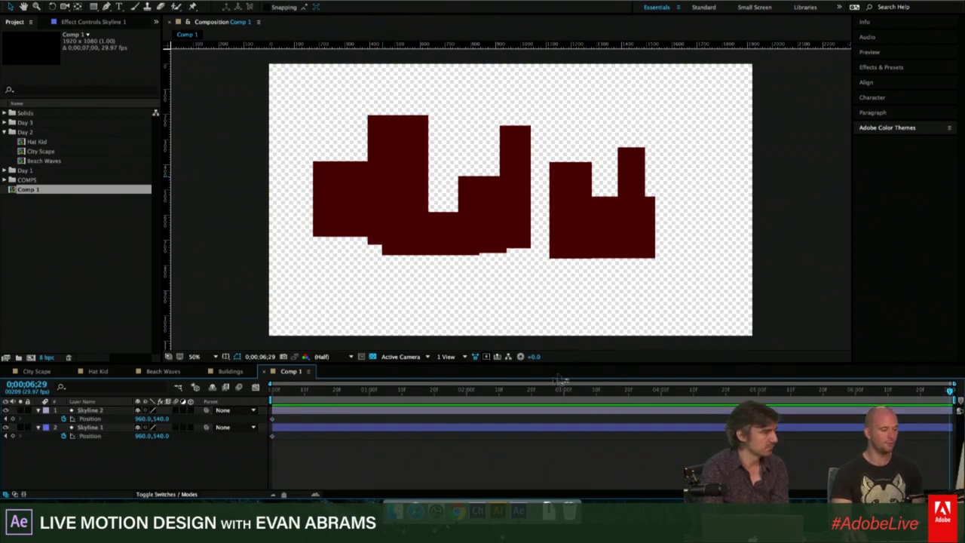
left_click(413, 412)
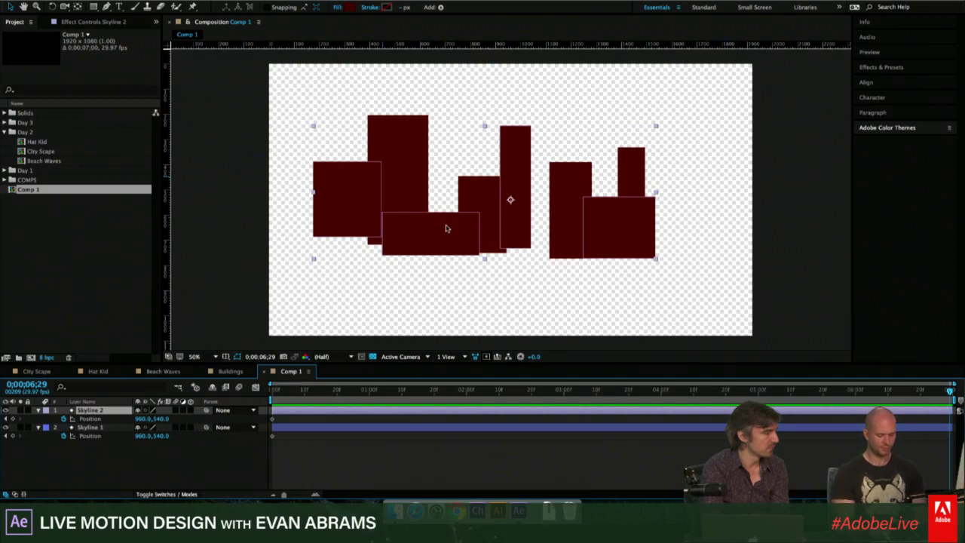
key("shift+Right")
key("shift+Right")
key("shift+Right")
key("shift+Right")
key("shift+Right")
key("shift+Right")
key("shift+Right")
key("shift+Right")
key("shift+Right")
key("shift+Right")
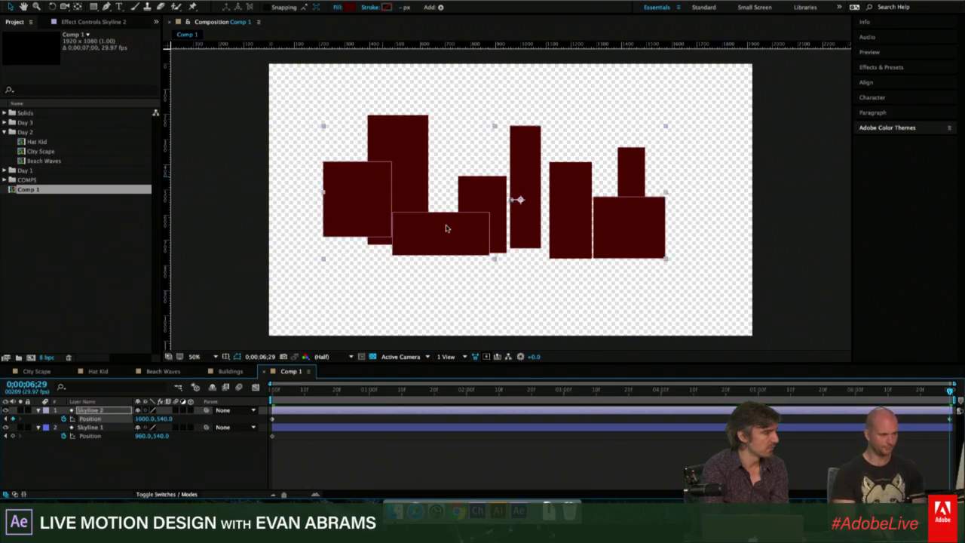
key("shift+Right")
key("shift+Right")
key("shift+Right")
key("shift+Right")
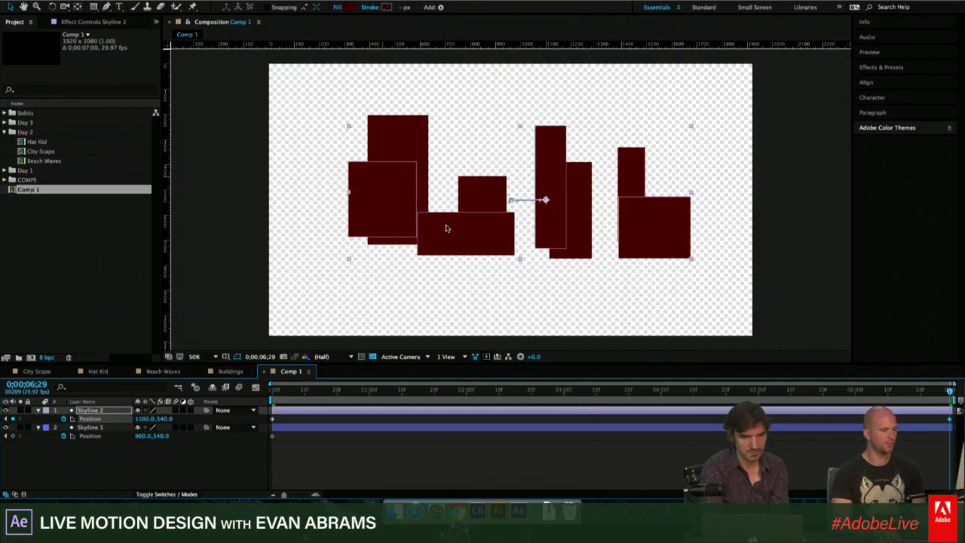
key("shift+Left")
key("shift+Left")
key("shift+Left")
key("shift+Left")
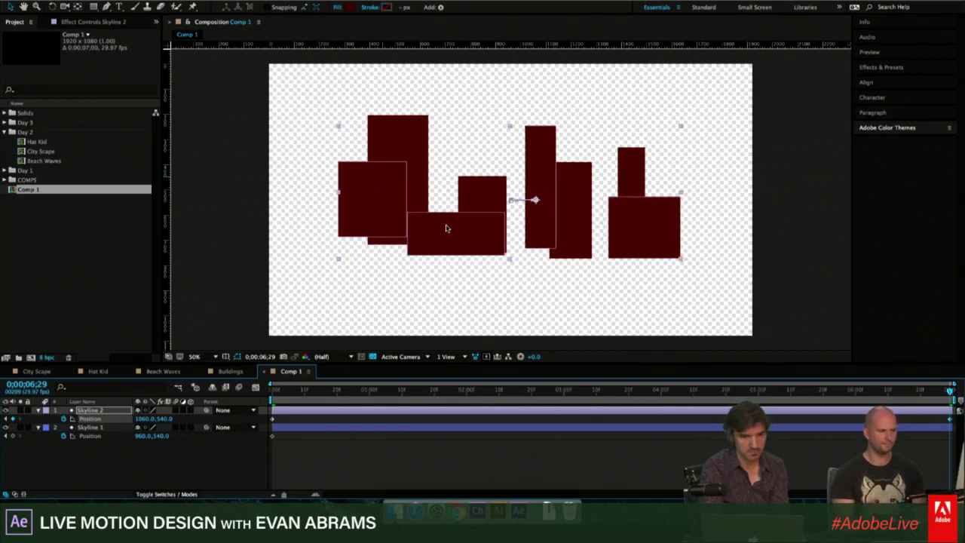
key("shift+Left")
key("shift+Left")
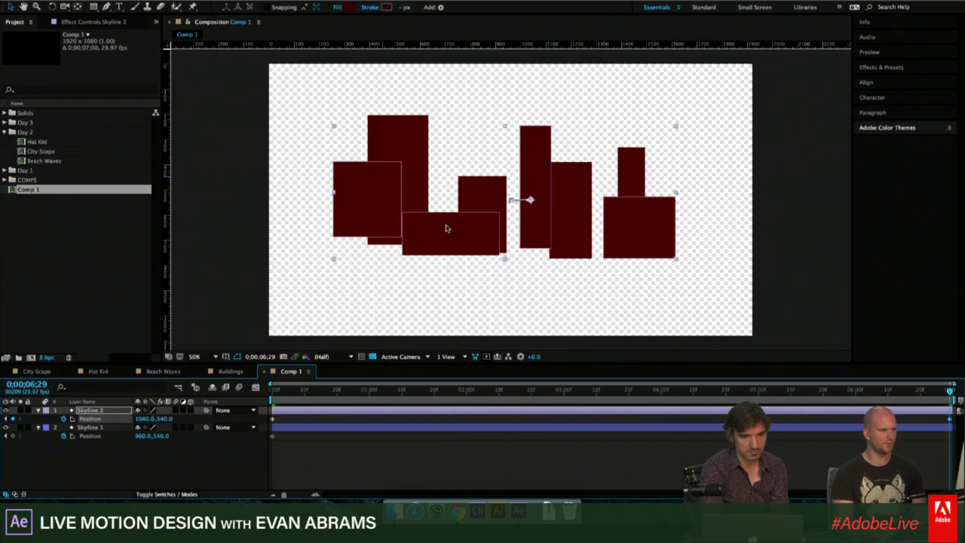
left_click(604, 432)
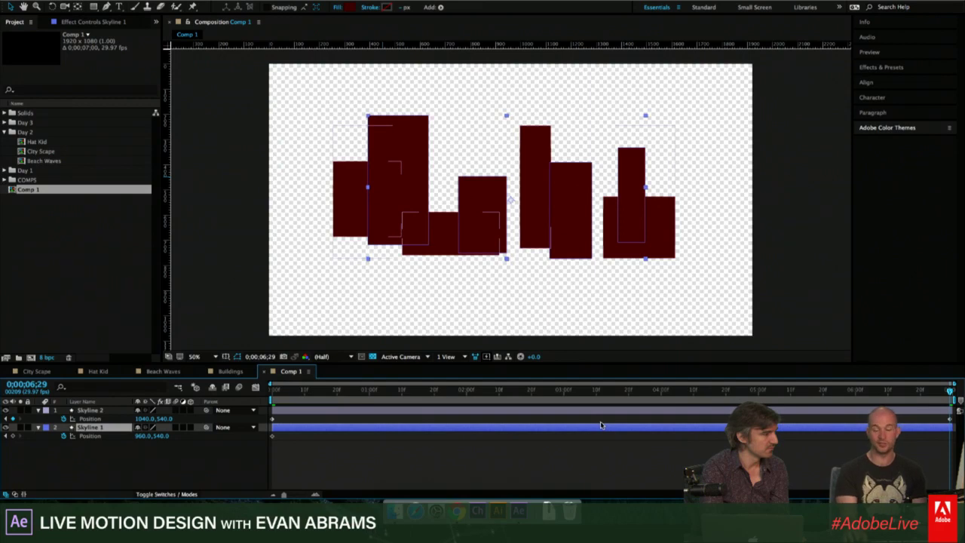
key("shift+Right")
key("shift+Right")
key("shift+Right")
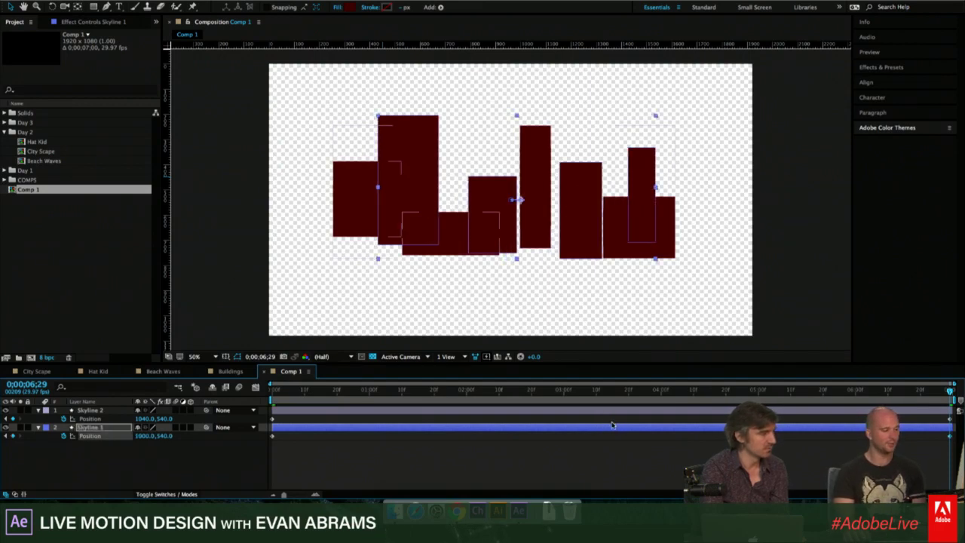
left_click(614, 409)
Preview the parallax, then push Skyline 2's final Position keyframe right to 1060,540.
key("space")
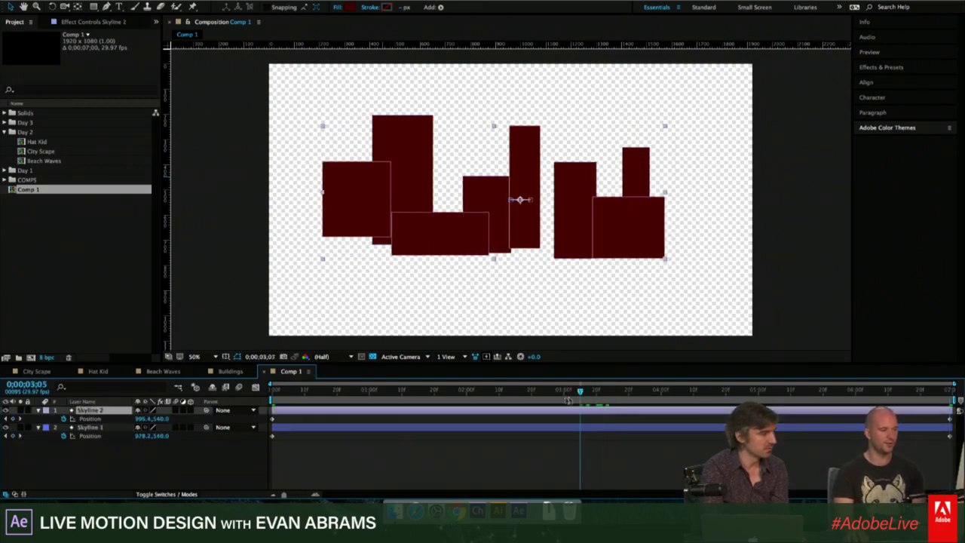
left_click(370, 473)
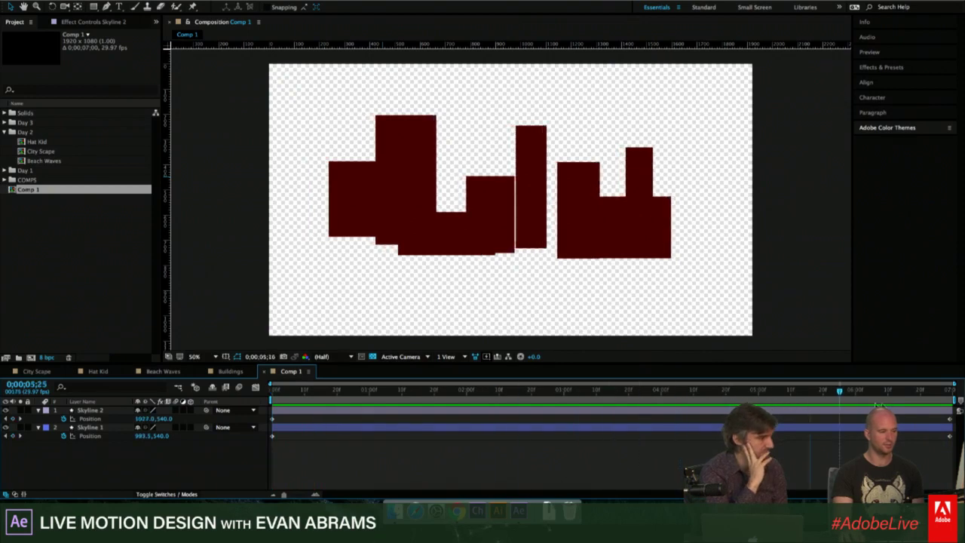
left_click_drag(928, 390, 958, 415)
left_click(945, 411)
key("shift+Right")
key("shift+Right")
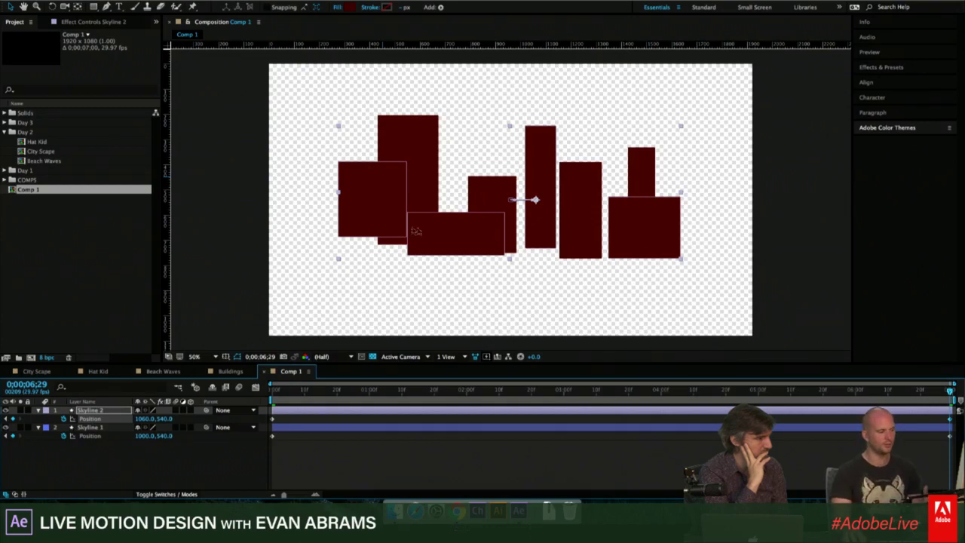
Move Skyline 2's left and bottom rectangles further left, then return to the start.
double_click(392, 216)
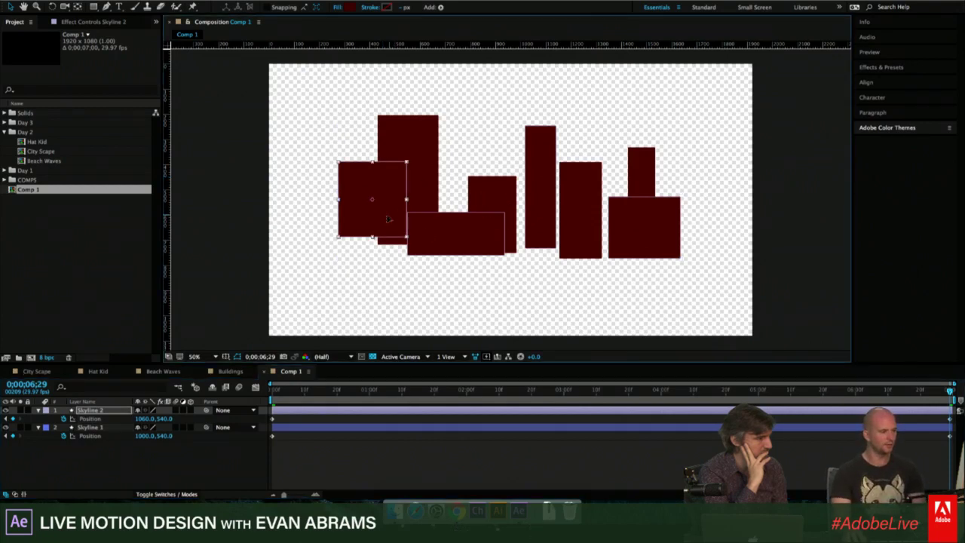
left_click_drag(389, 219, 375, 223)
left_click(466, 242)
left_click_drag(484, 239, 477, 239)
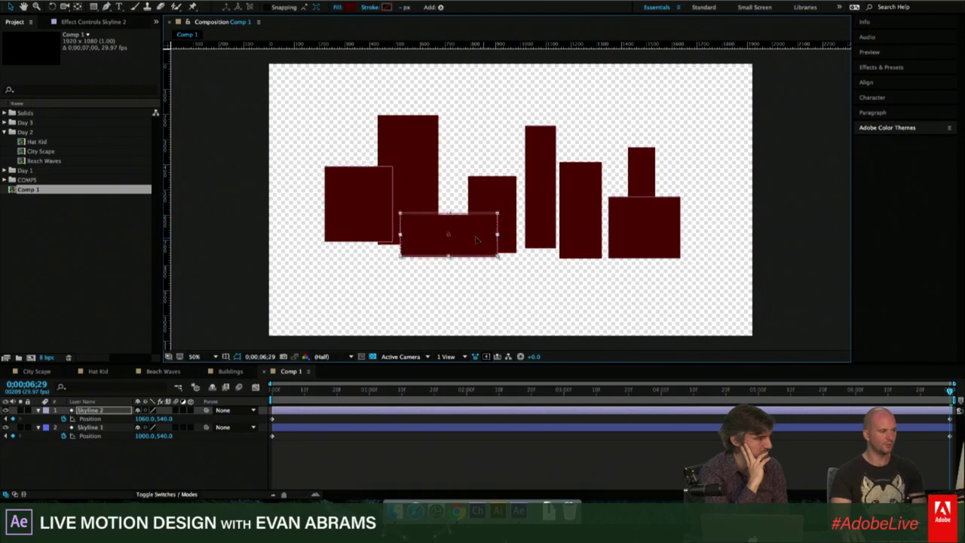
left_click(506, 199)
key("Home")
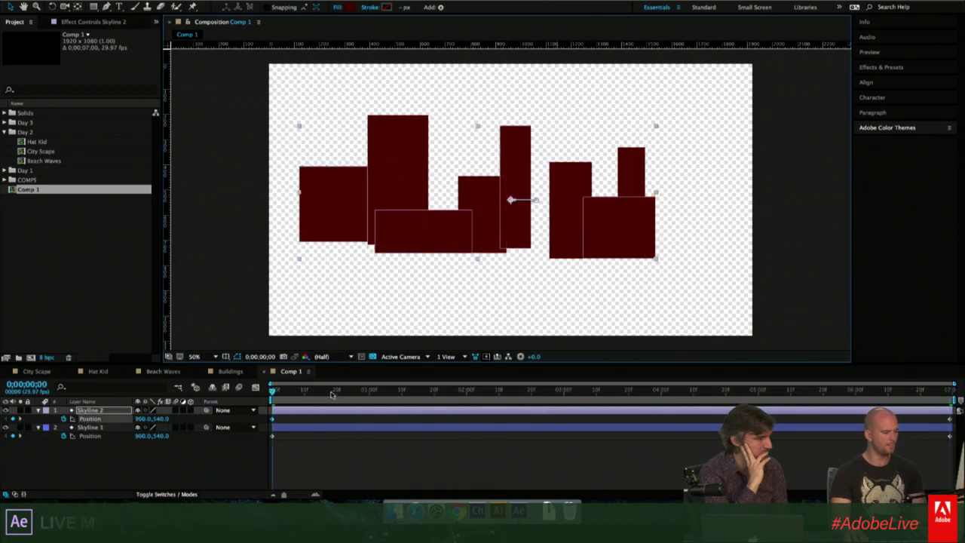
left_click_drag(273, 389, 948, 384)
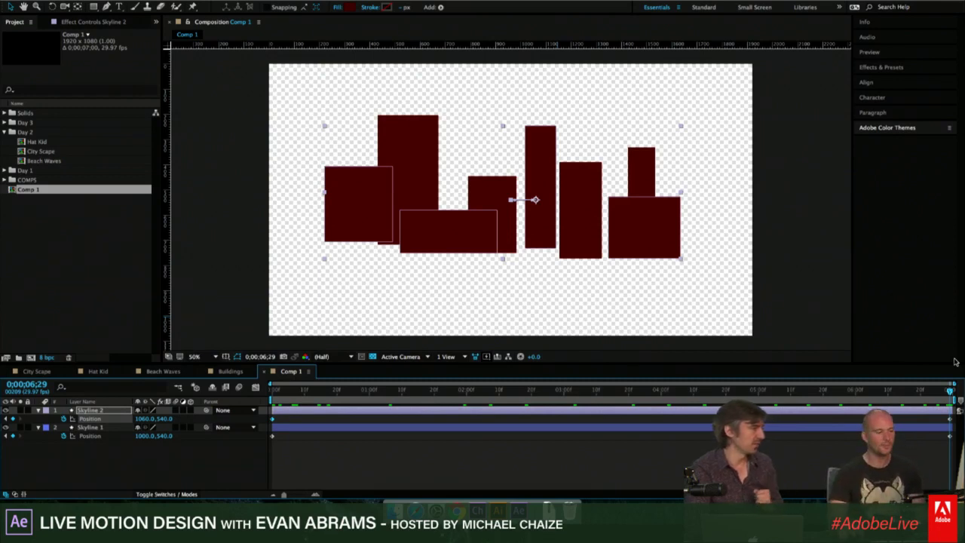
key("space")
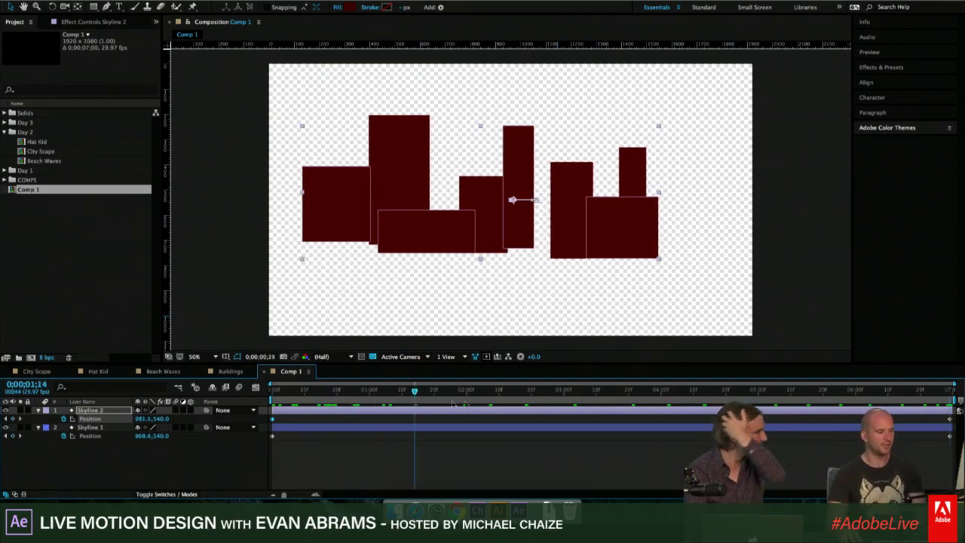
key("space")
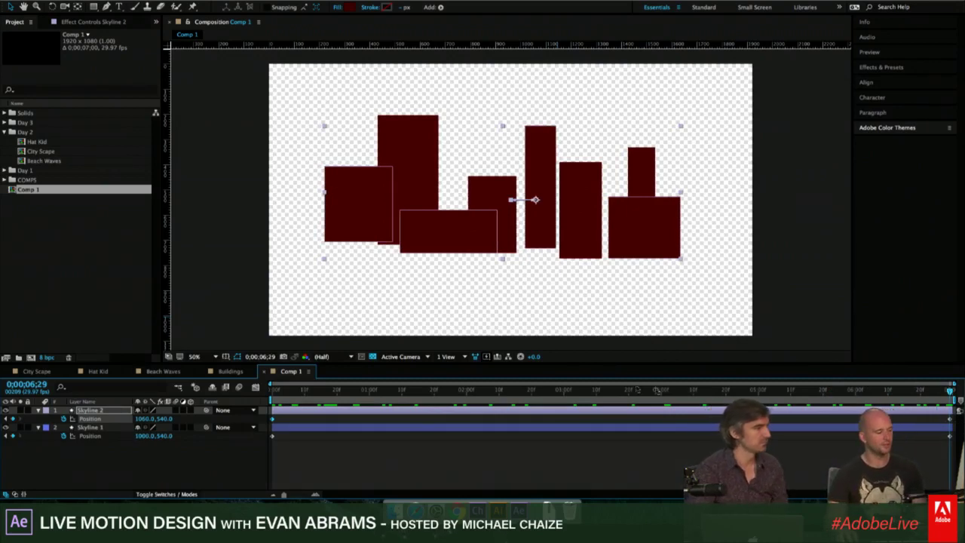
left_click_drag(538, 391, 550, 393)
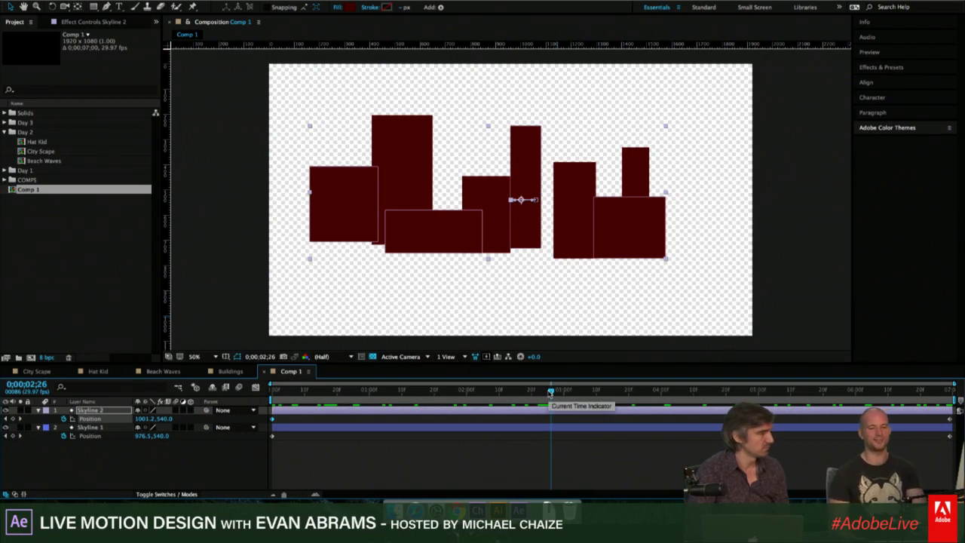
left_click_drag(549, 393, 510, 397)
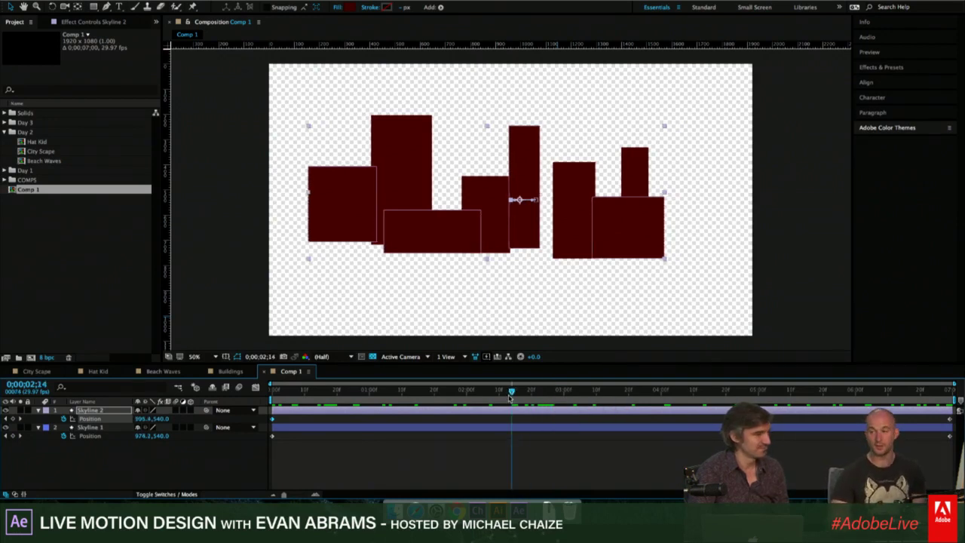
left_click_drag(510, 397, 272, 393)
key("space")
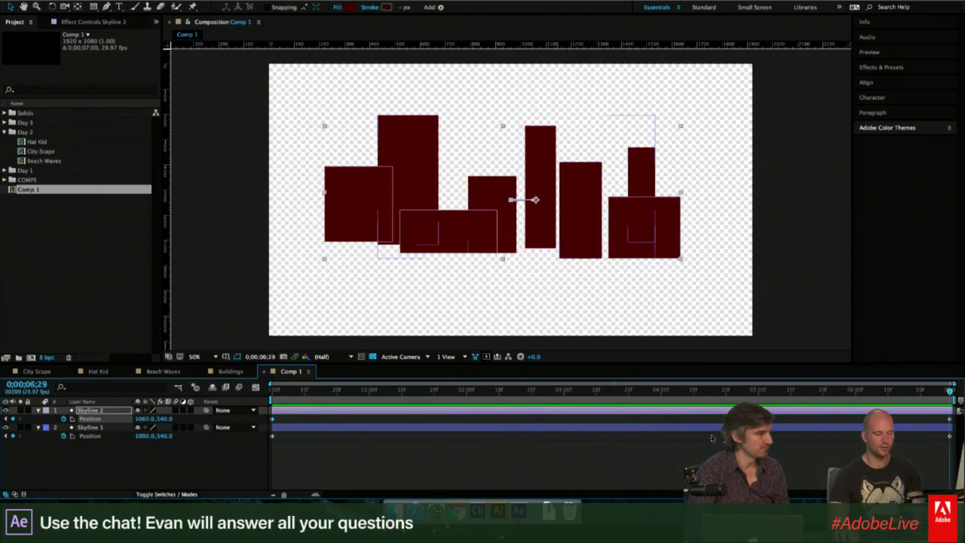
left_click(528, 447)
left_click(329, 428)
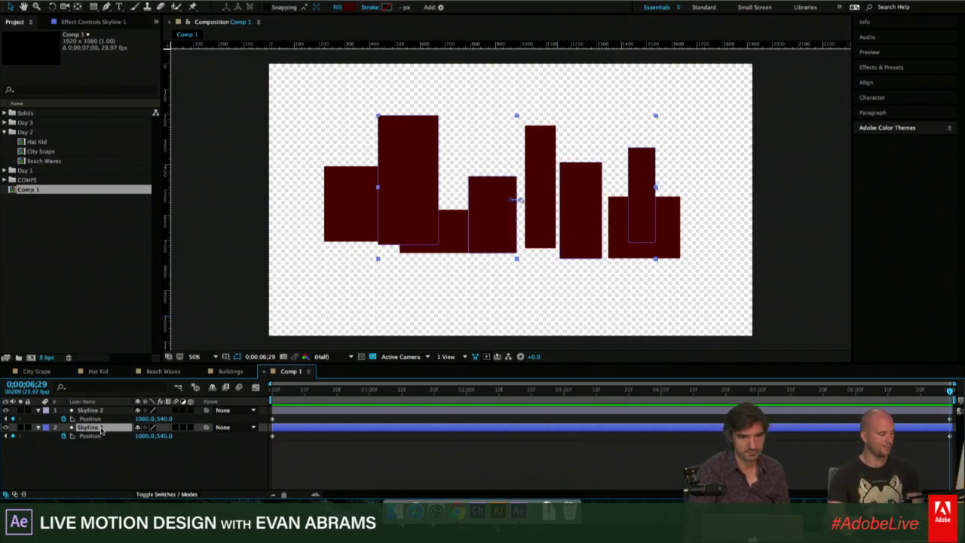
Duplicate Skyline 1, rename the copy Highlight 1, drag it below Skyline 1, and open its fill colour.
key("ctrl+d")
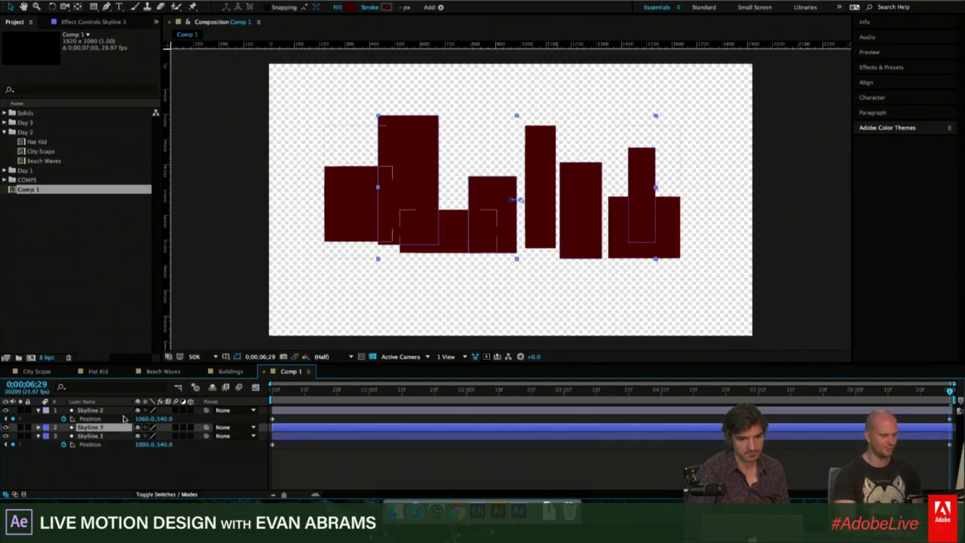
key("Return")
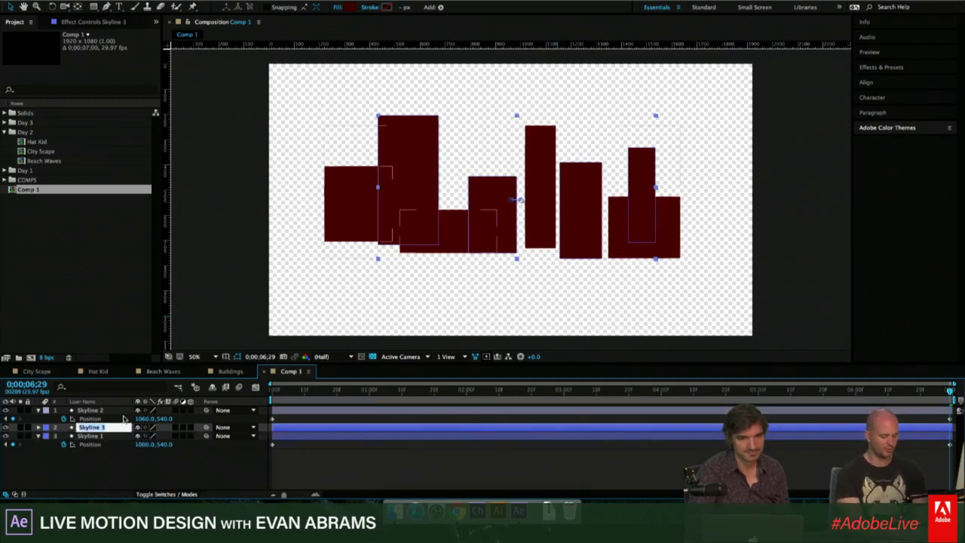
type("Highlight 3")
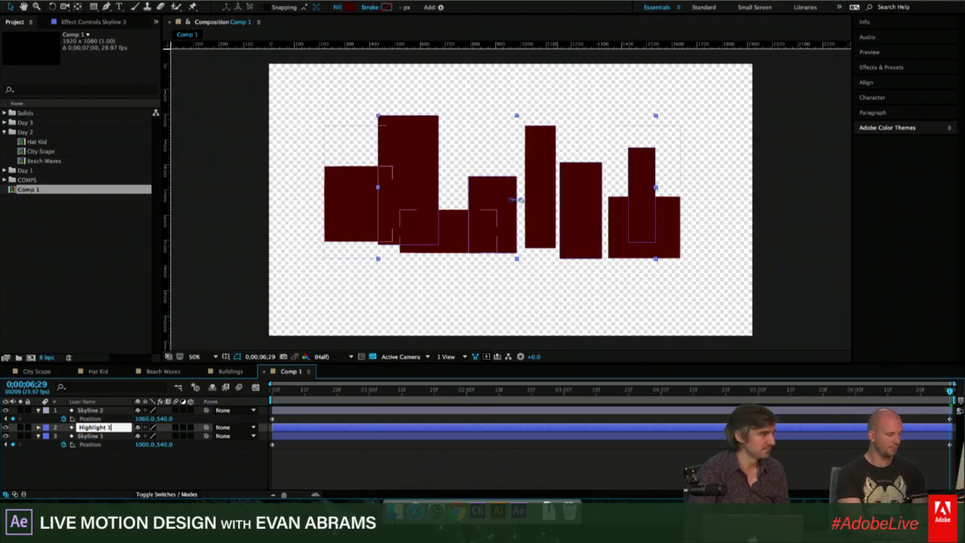
key("Return")
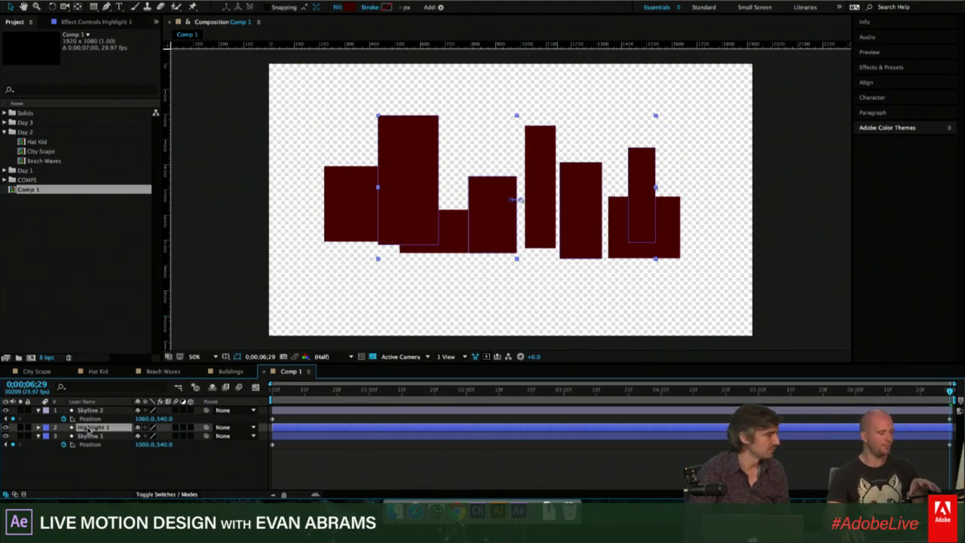
left_click_drag(89, 429, 97, 449)
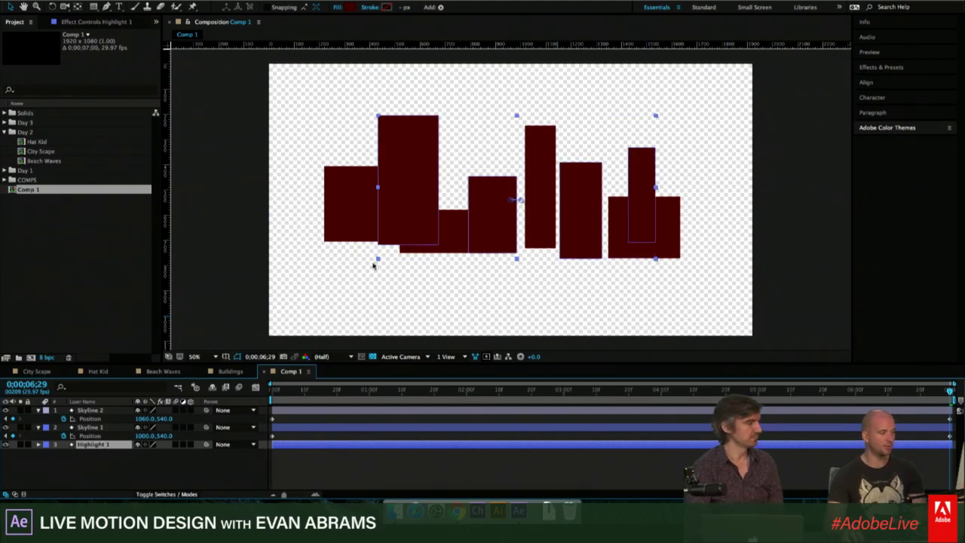
left_click(351, 8)
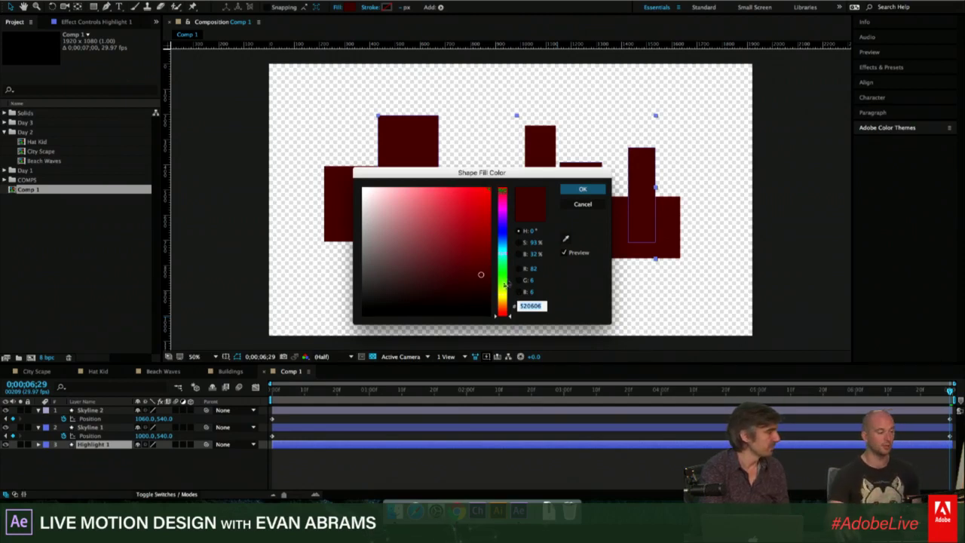
Change Highlight 1's fill to bright red B51616 (88% saturation, 71% brightness).
left_click(519, 242)
left_click(519, 254)
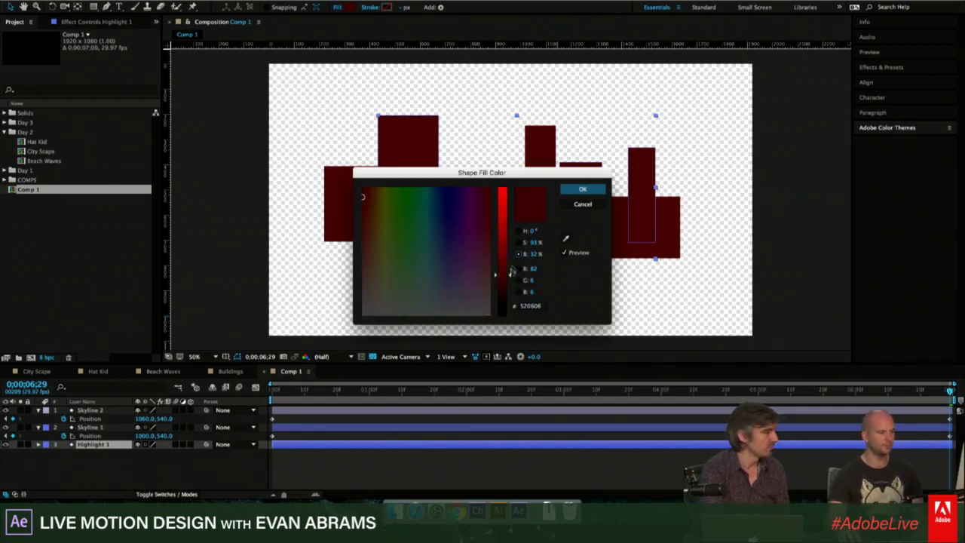
left_click_drag(507, 277, 501, 203)
left_click(519, 242)
left_click(519, 254)
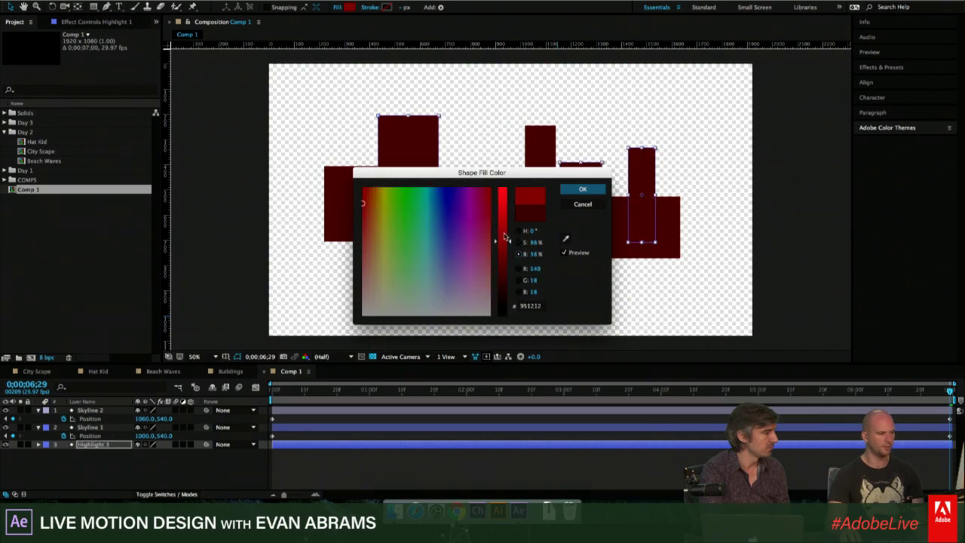
left_click_drag(505, 237, 505, 225)
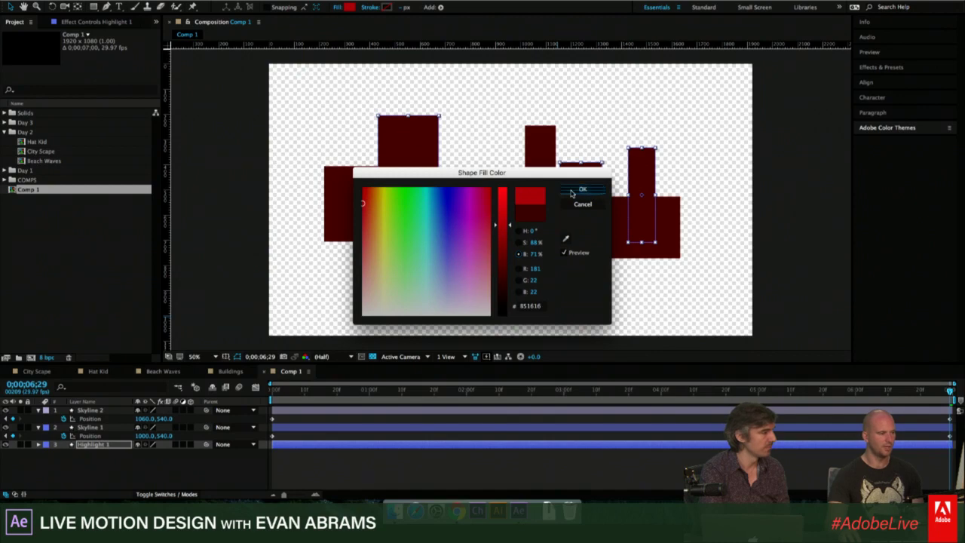
left_click(570, 193)
left_click(112, 447)
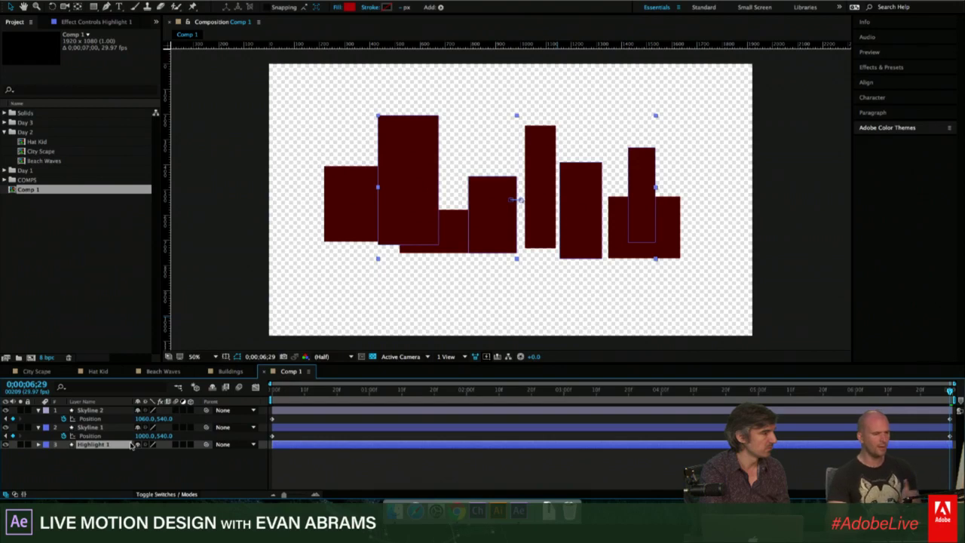
Nudge Highlight 1 a few pixels right so bright red edges appear beside the dark buildings.
key("shift+Right")
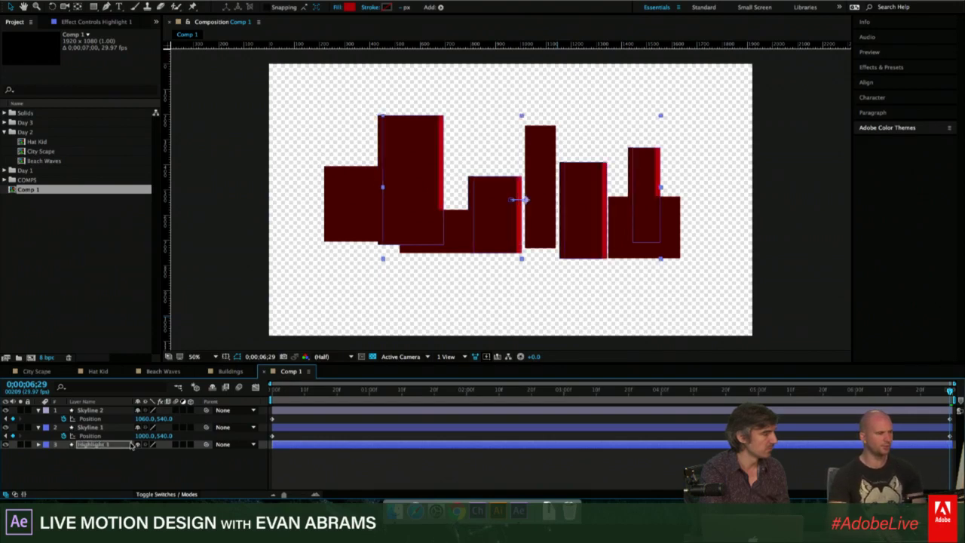
key("shift+Right")
key("shift+Right")
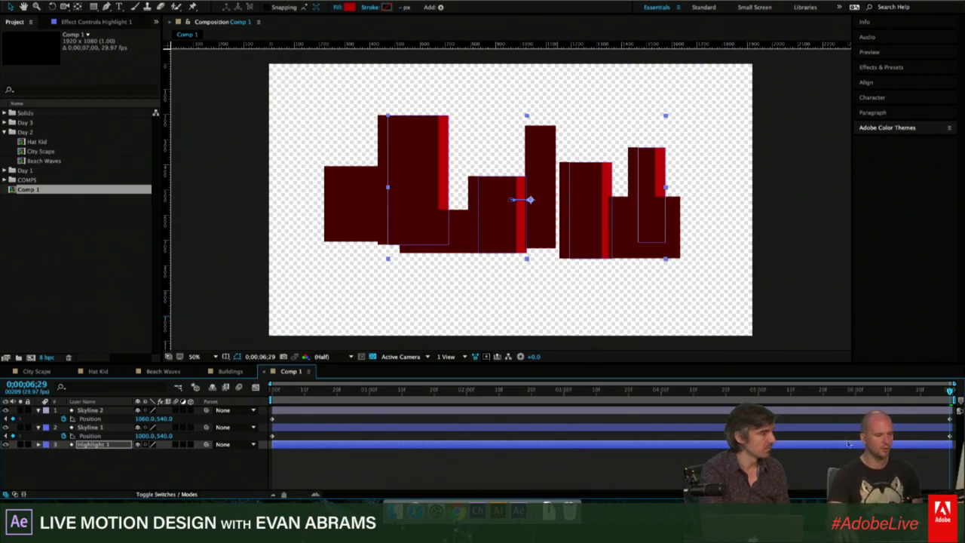
left_click_drag(942, 390, 949, 391)
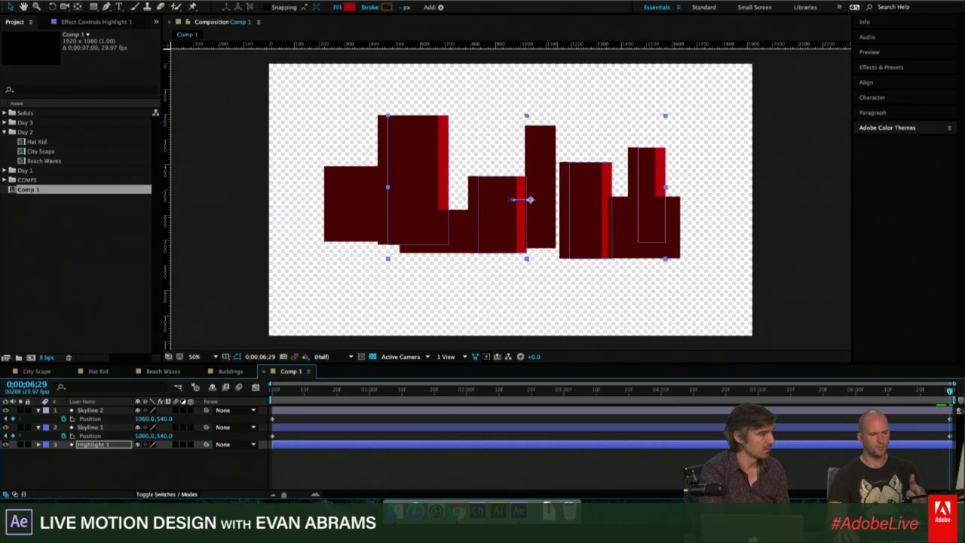
key("Return")
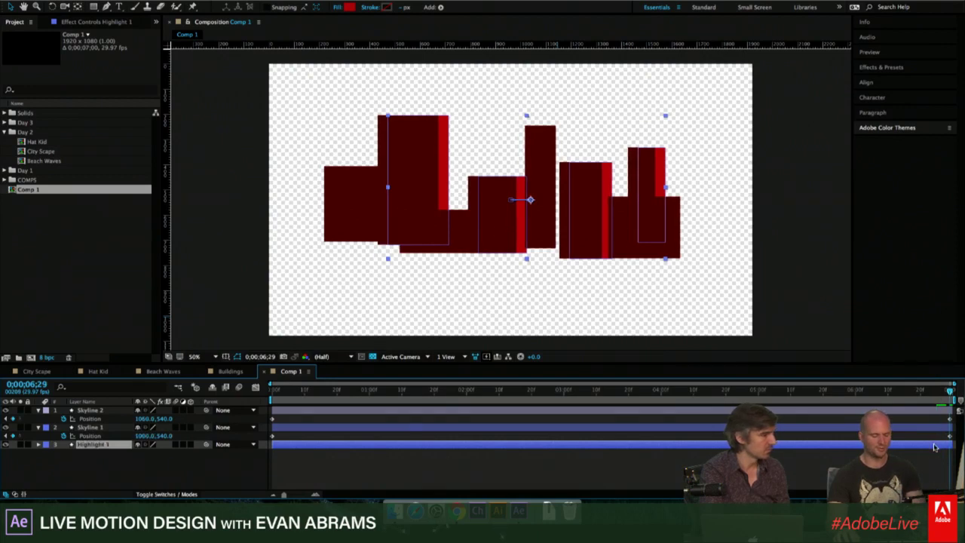
key("p")
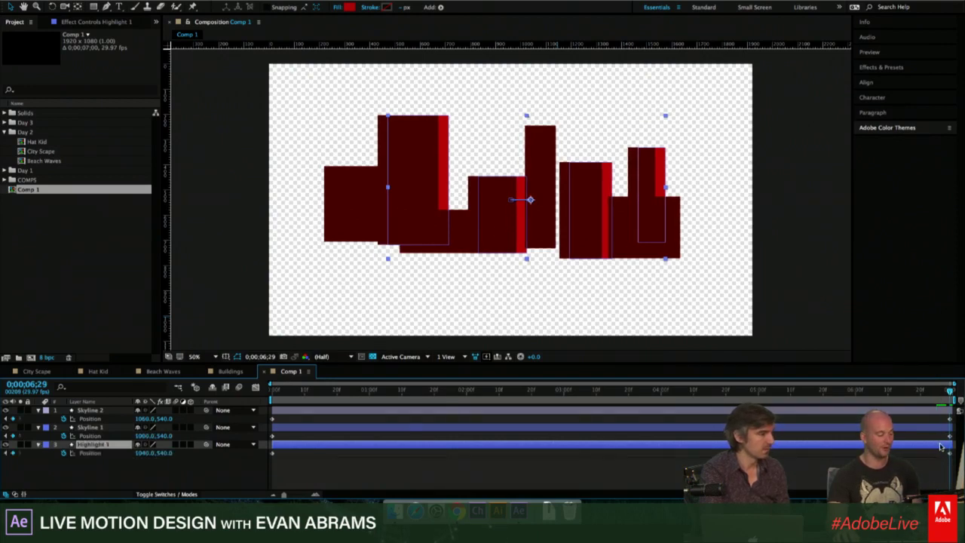
left_click(319, 461)
left_click(319, 445)
Preview the slide, nudge Highlight 1 slightly further right, and preview again.
key("space")
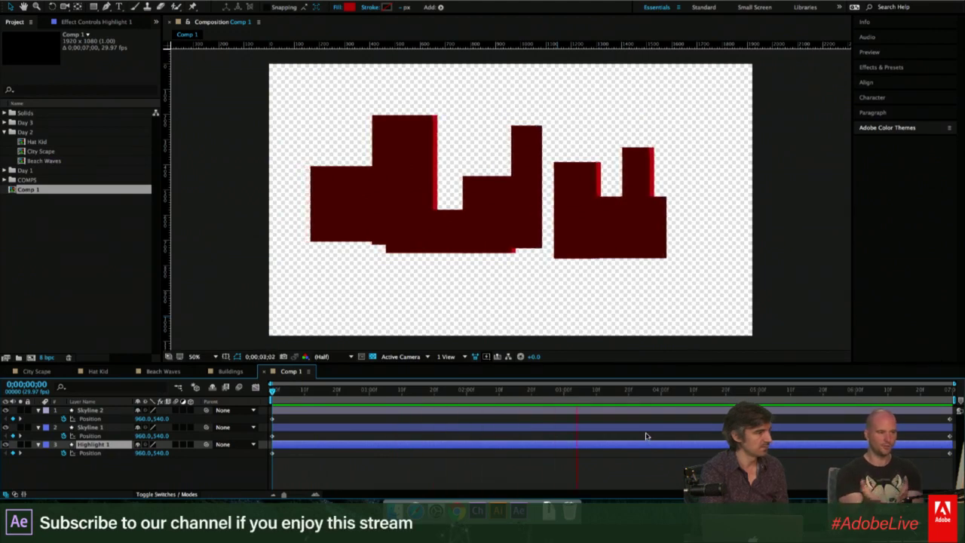
key("space")
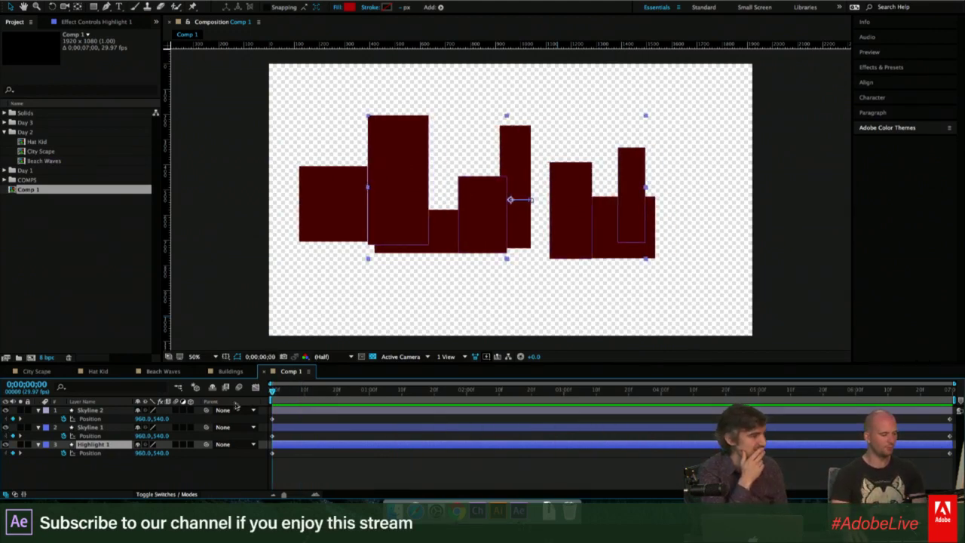
left_click(354, 462)
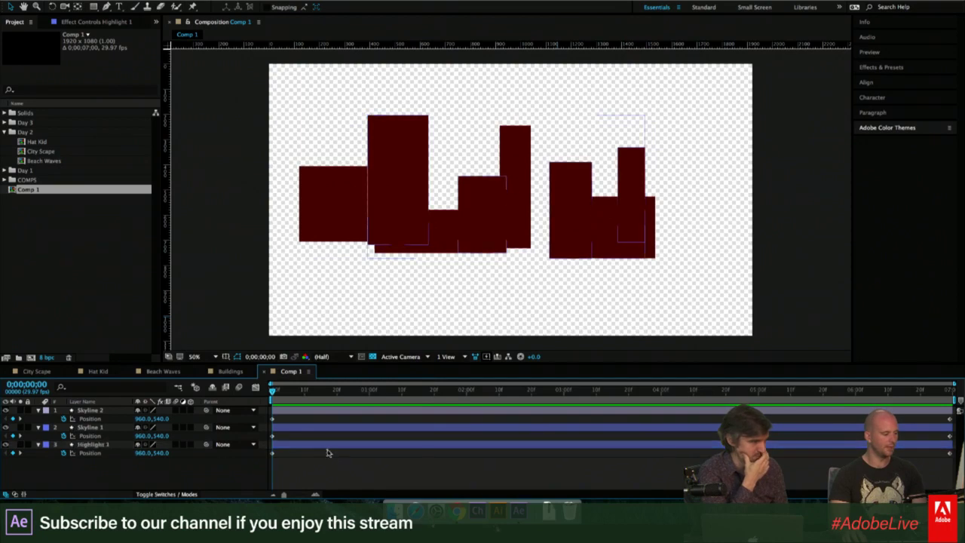
left_click(316, 444)
key("shift+Right")
key("shift+Right")
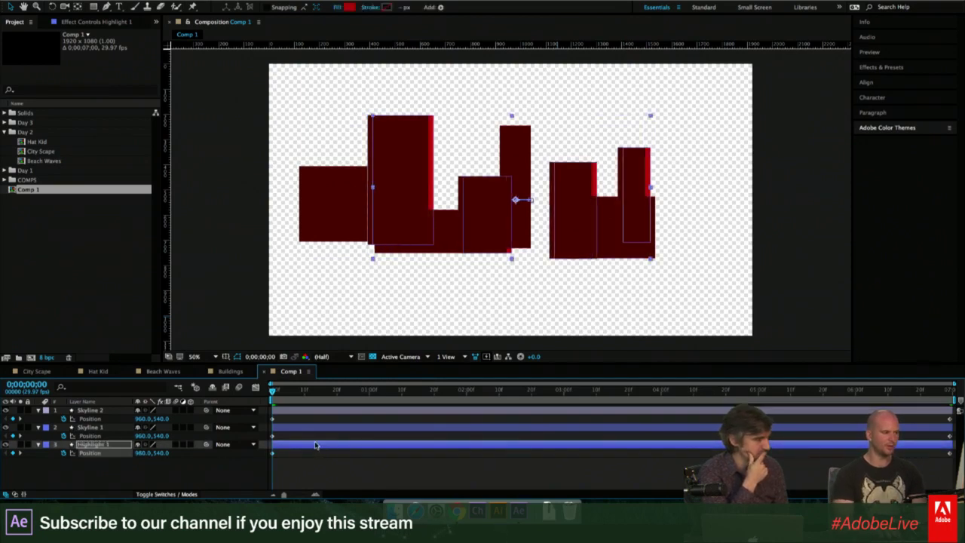
key("space")
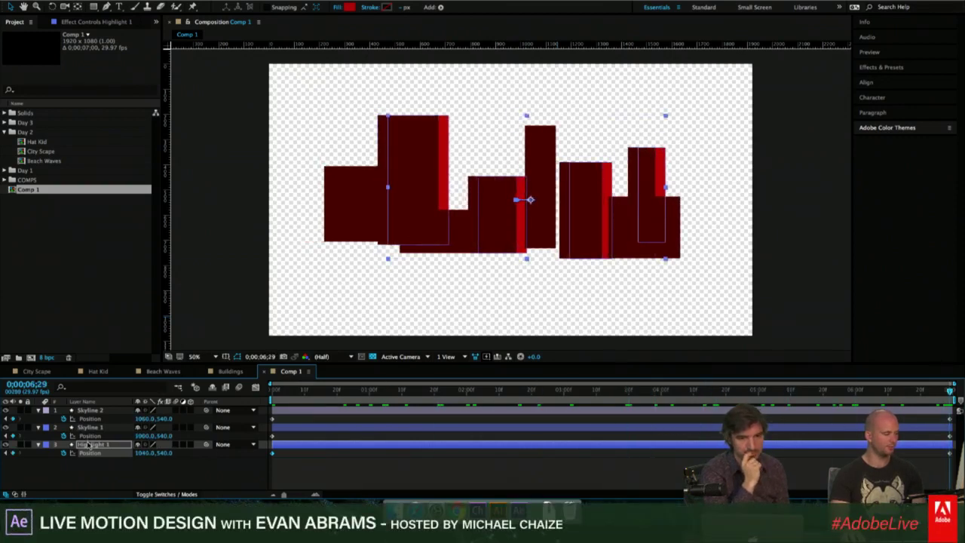
Duplicate the Skyline 2 layer with Ctrl+D.
left_click(280, 410)
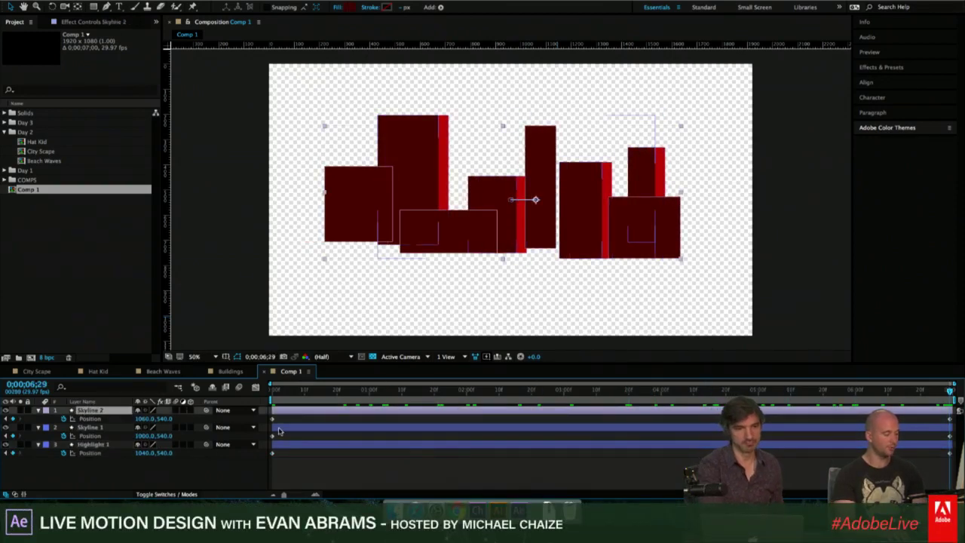
key("ctrl+d")
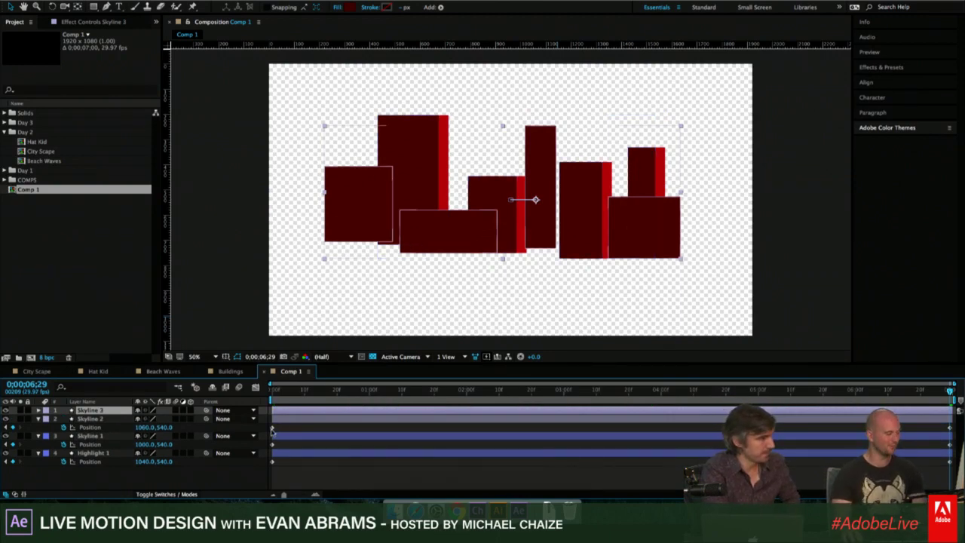
left_click(87, 418)
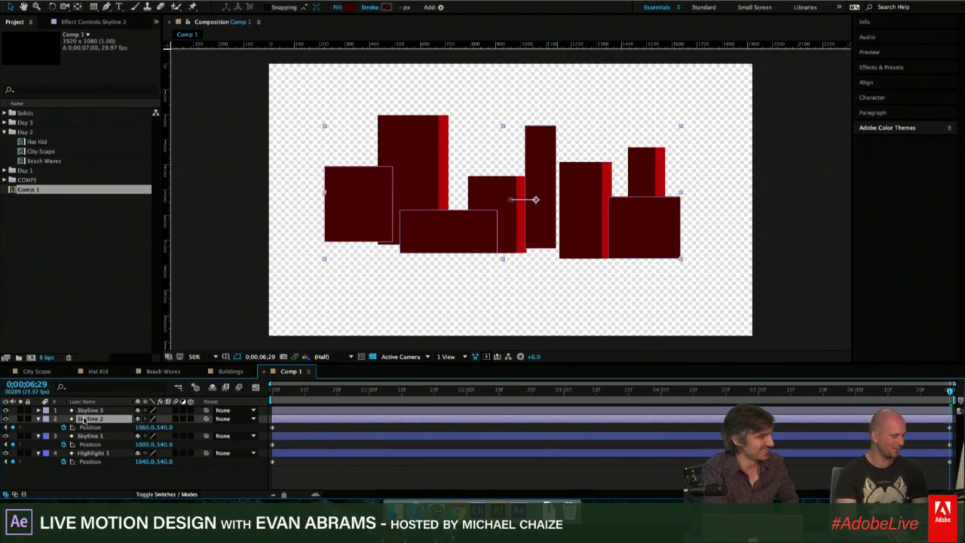
key("Return")
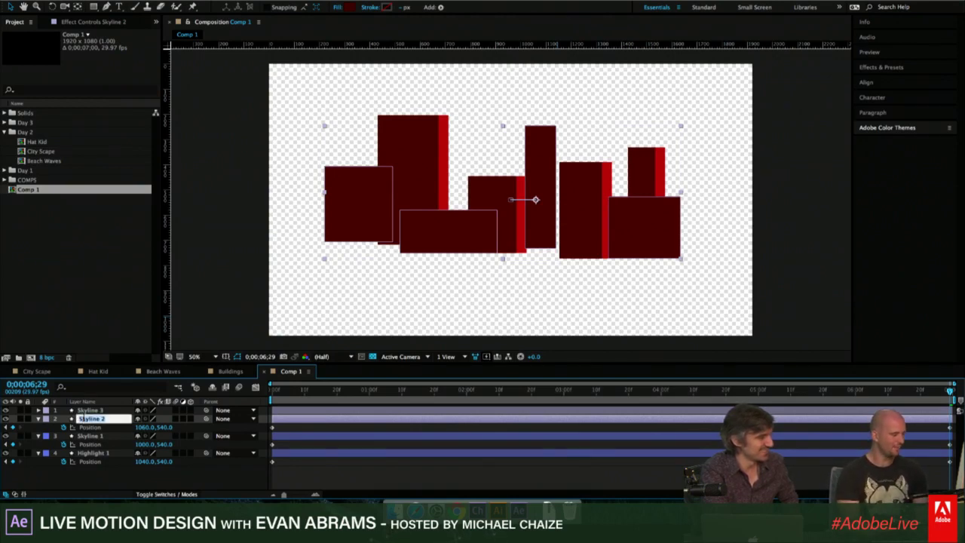
Rename the Skyline 3 copy to 'Highlight 2' and place it directly below Skyline 2.
left_click(90, 411)
key("Return")
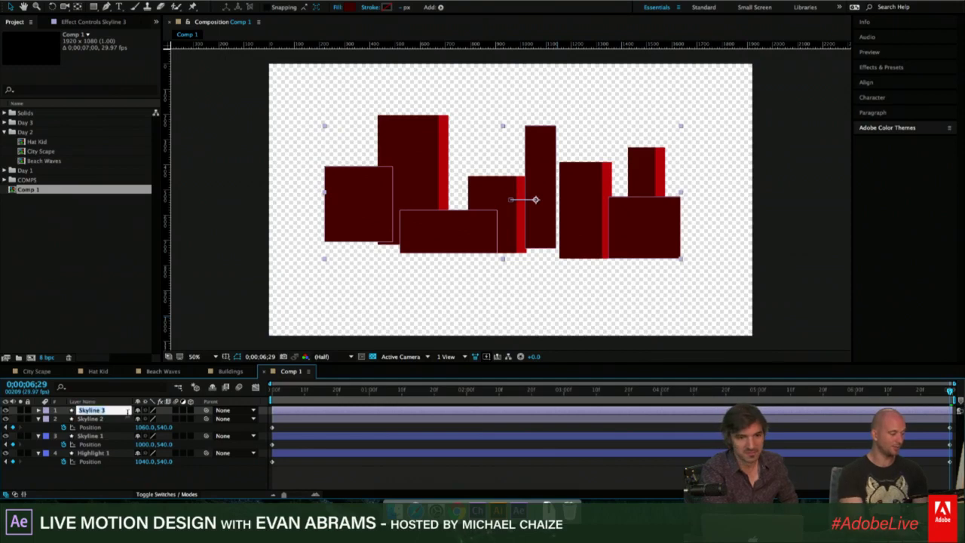
type("Hi")
type("ig")
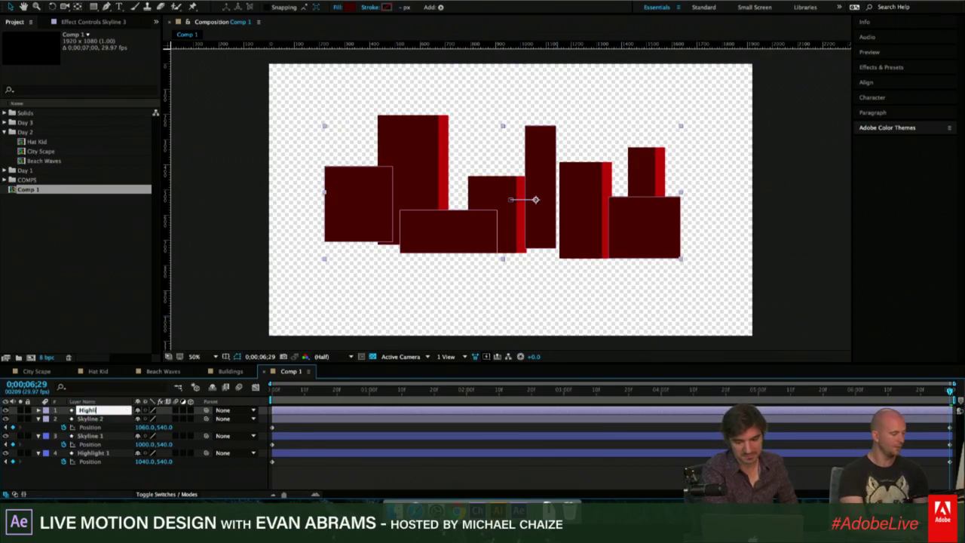
type("ht")
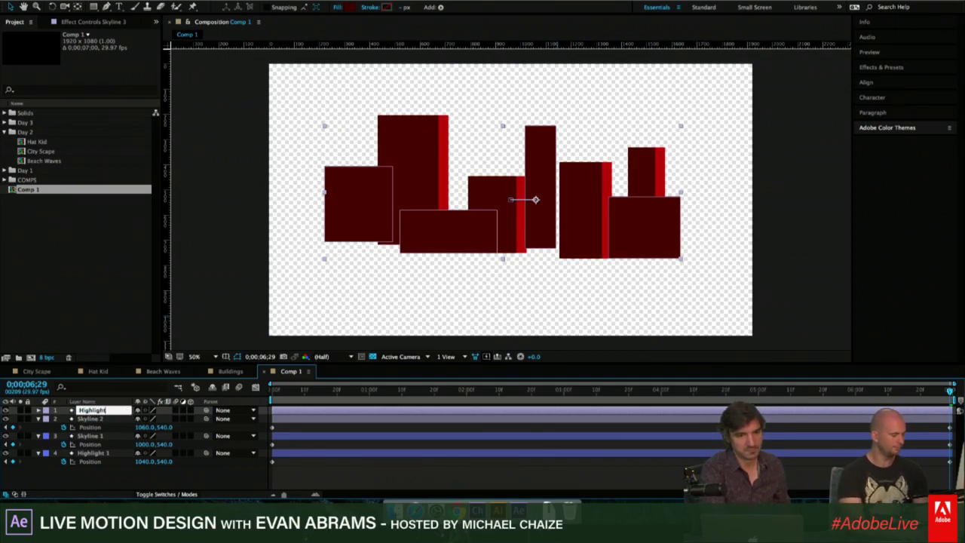
type(" 2")
key("Return")
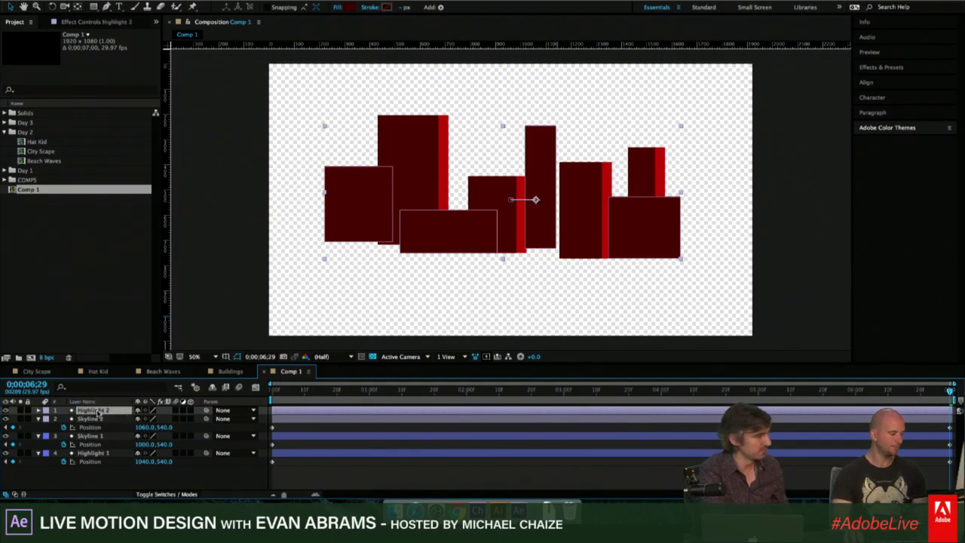
left_click_drag(98, 411, 104, 431)
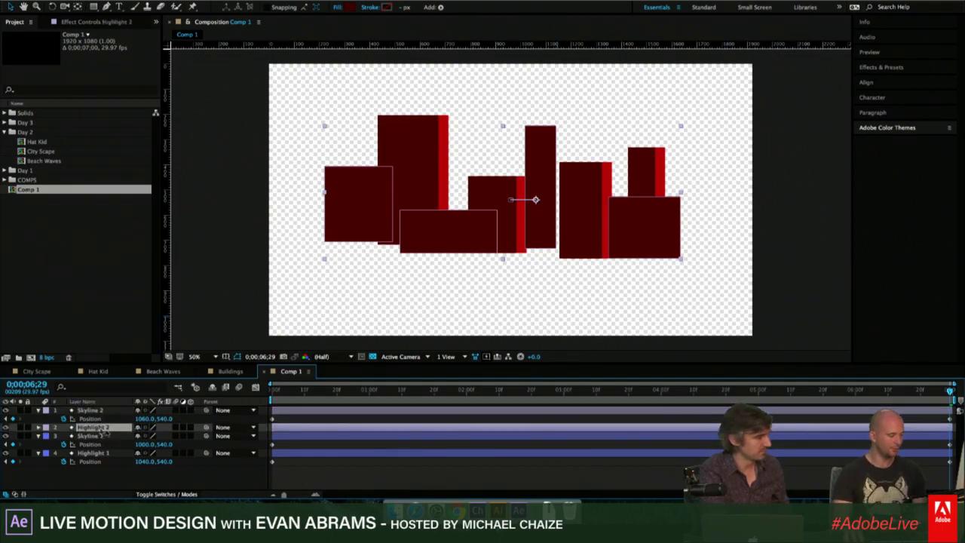
Set Highlight 2's fill to the bright red 851616 by sampling the red edge with the eyedropper.
left_click(350, 8)
left_click(567, 240)
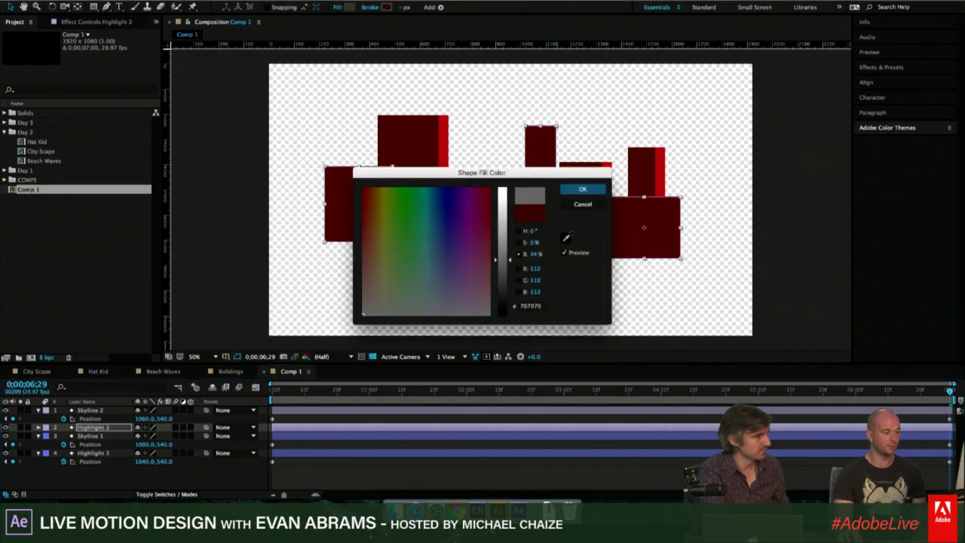
left_click(666, 158)
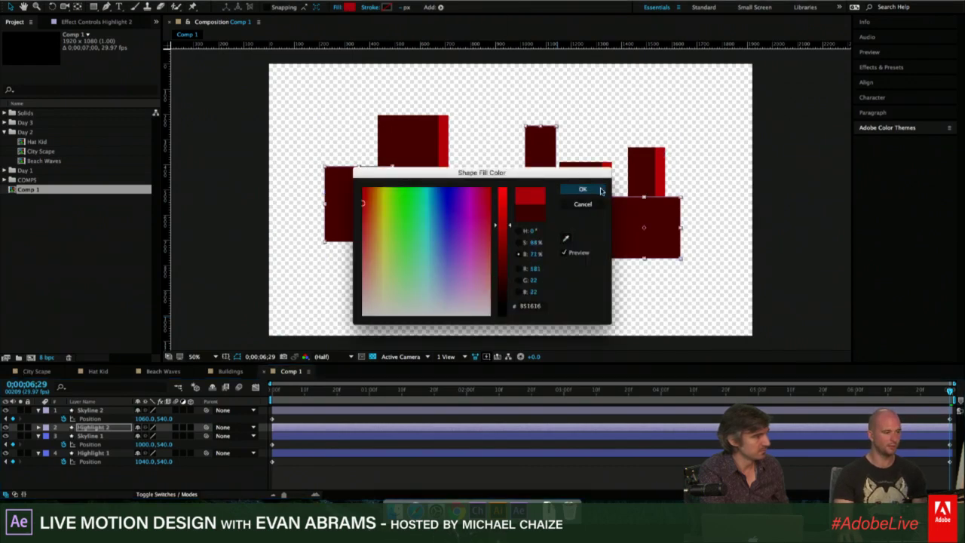
left_click(569, 189)
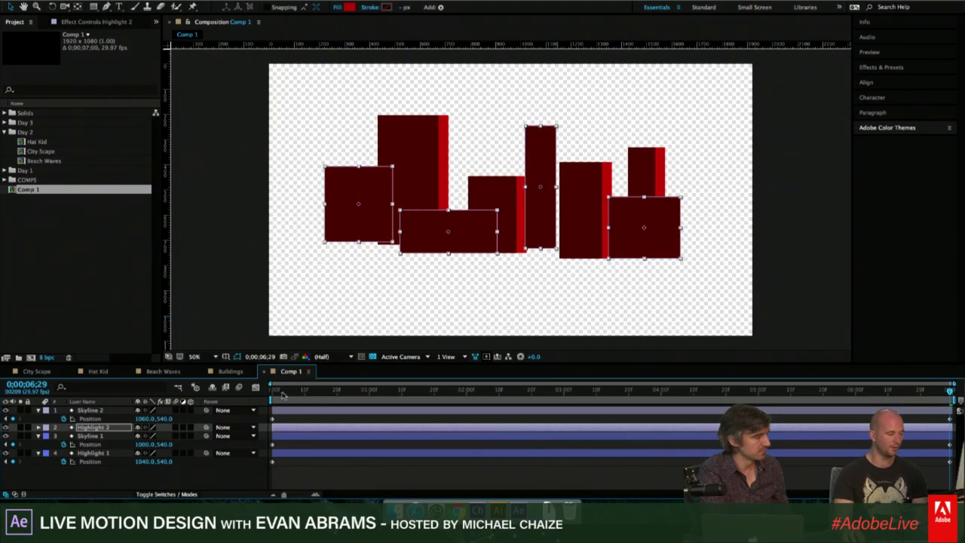
key("Home")
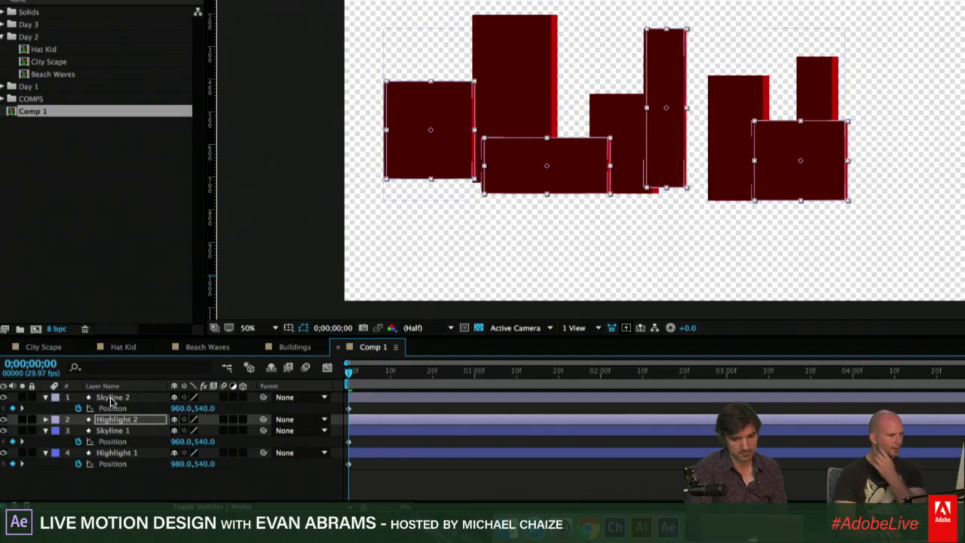
Nudge Highlight 2 right so its red edges show beside Skyline 2, and preview.
left_click(420, 480)
key("space")
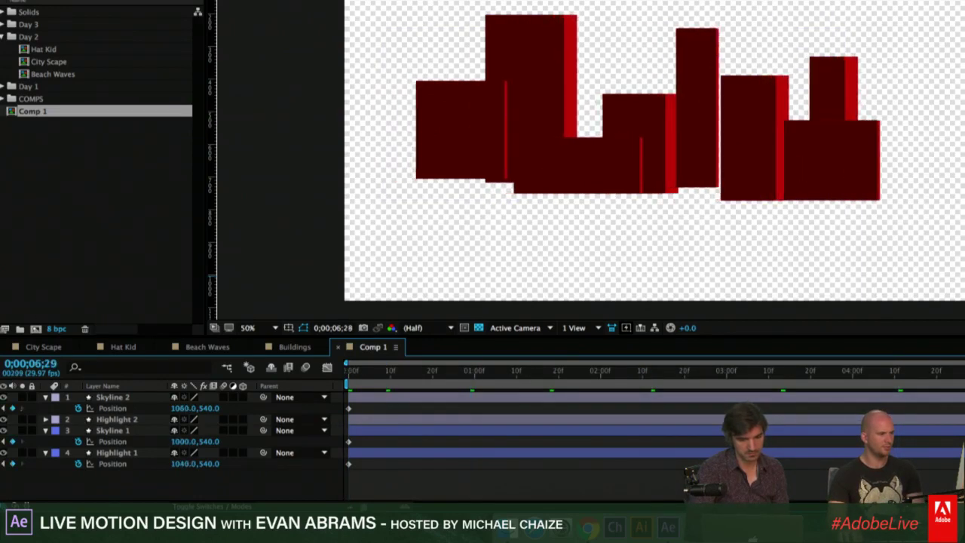
left_click(117, 419)
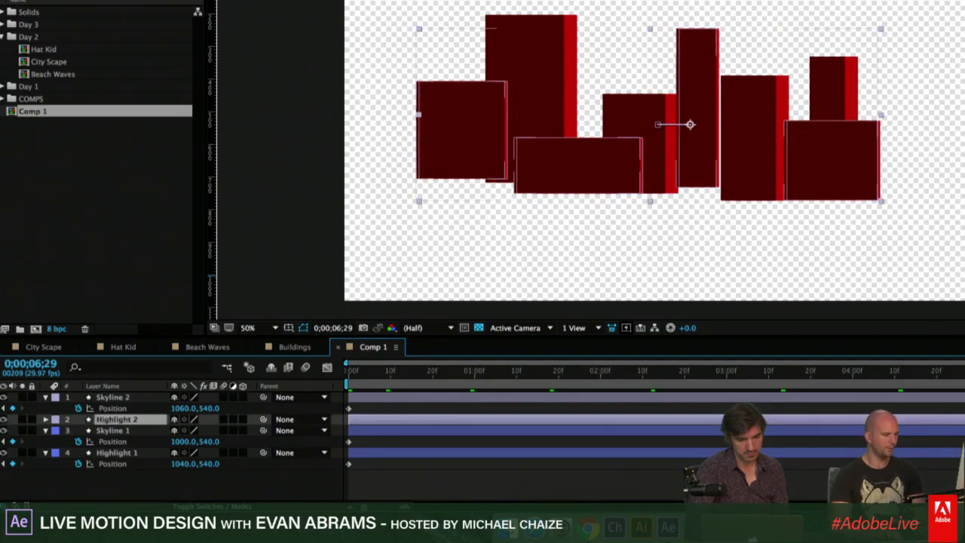
key("shift+Right")
key("Right")
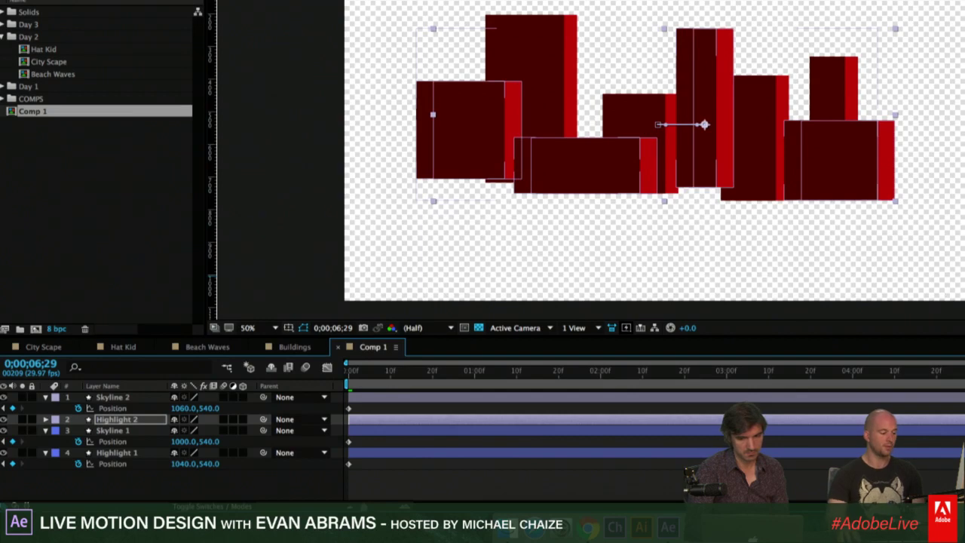
key("F2")
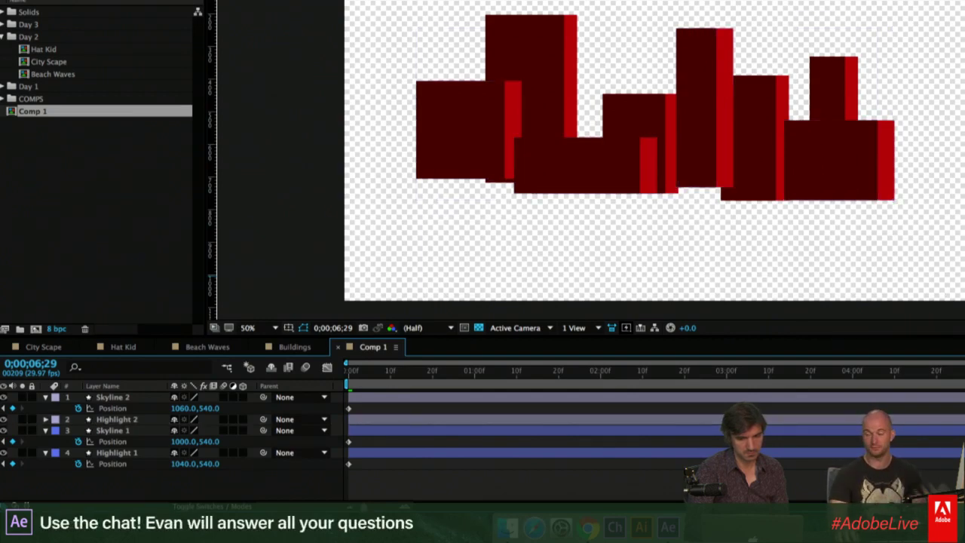
key("space")
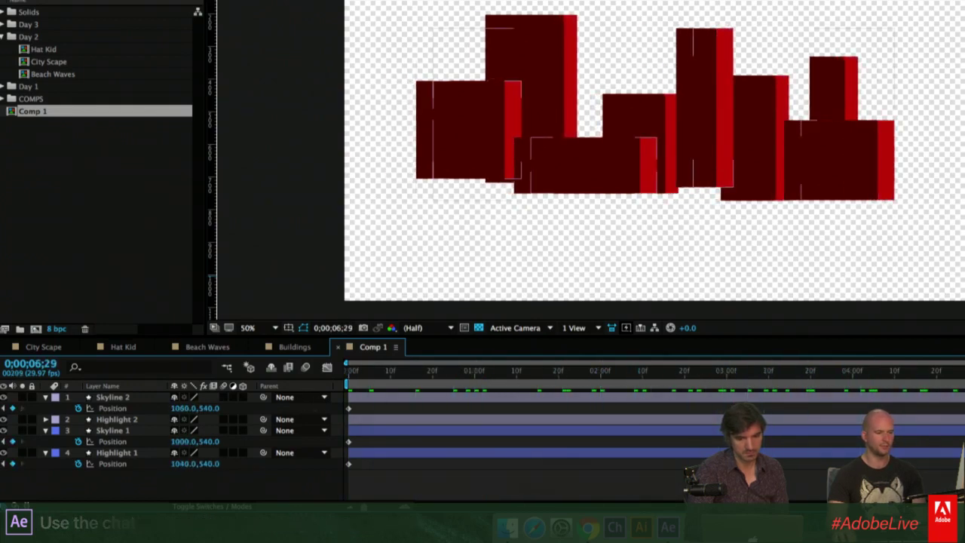
key("KP_2")
Fine-tune Highlight 2's Position to 1080,540 and preview the result.
key("p")
key("shift+Left")
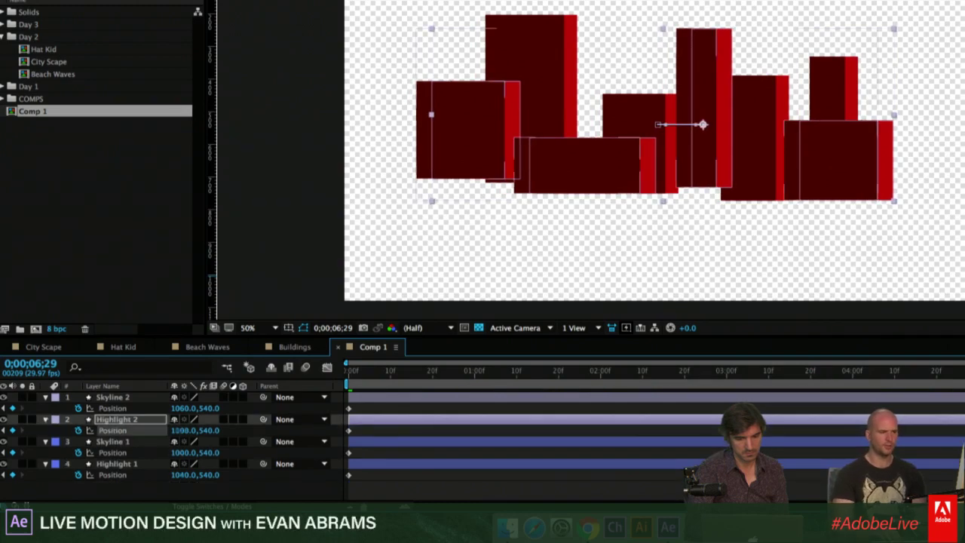
key("Right")
key("Right")
key("Right")
key("Right")
key("Right")
key("Right")
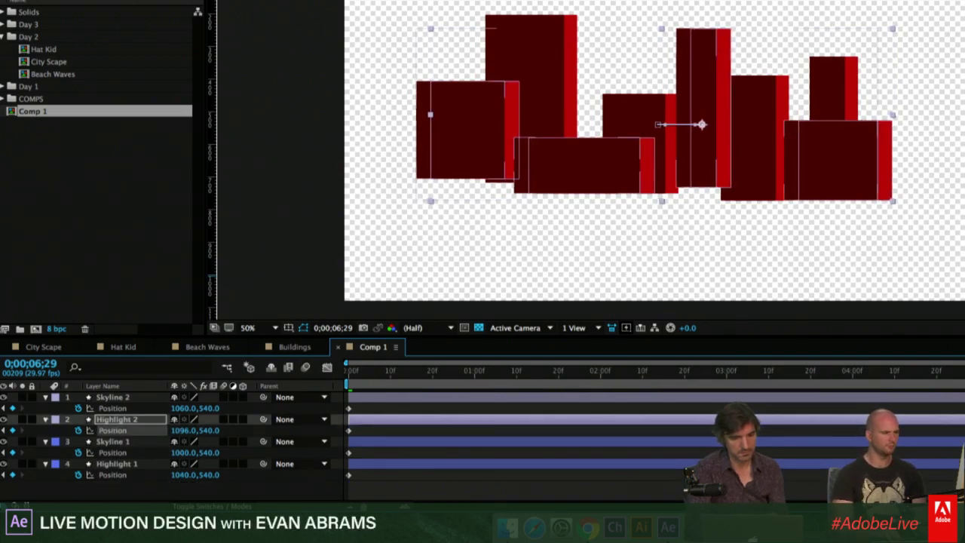
key("Left")
key("Left")
key("Left")
key("Left")
key("Left")
key("Left")
key("Left")
key("Left")
key("Left")
key("Left")
key("Left")
key("Left")
key("Left")
key("Left")
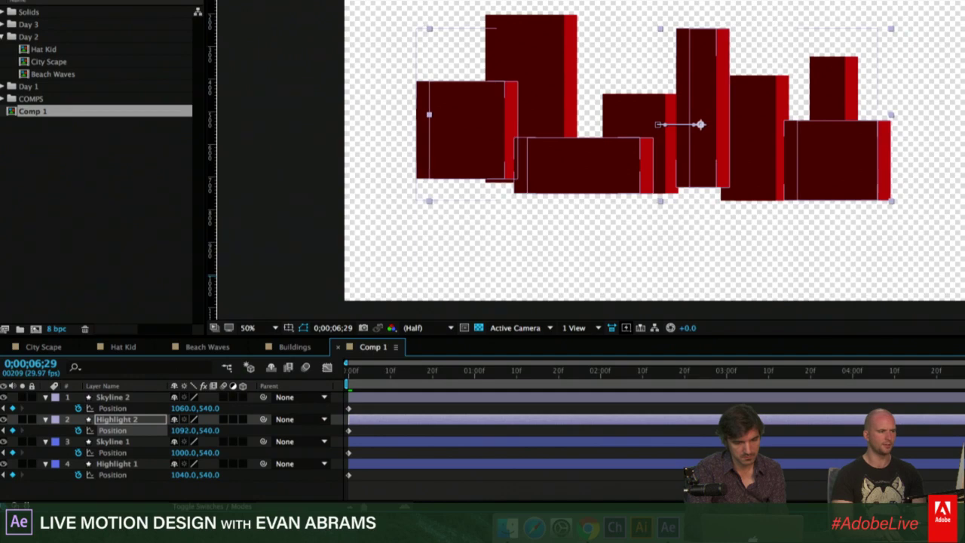
key("Left")
key("Left")
key("Left")
key("Left")
key("Left")
key("Left")
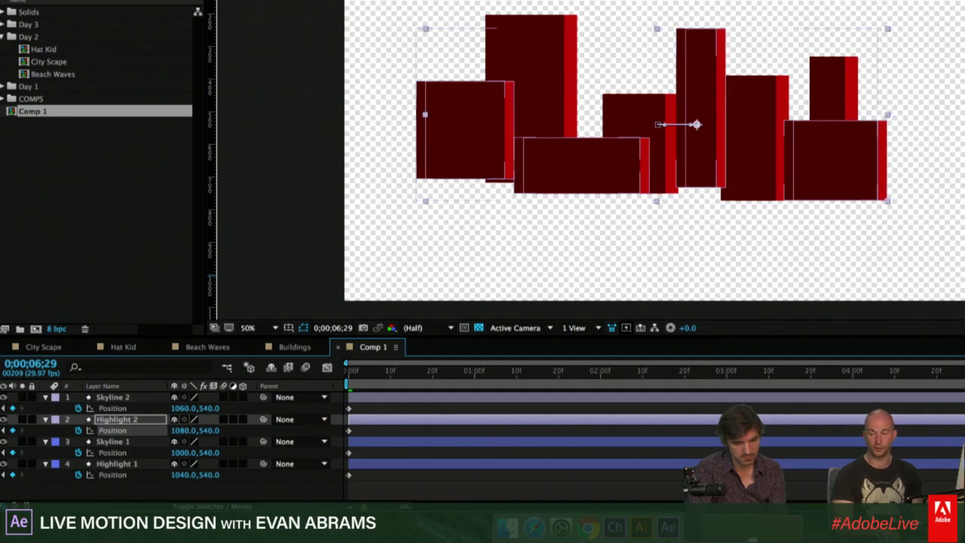
key("space")
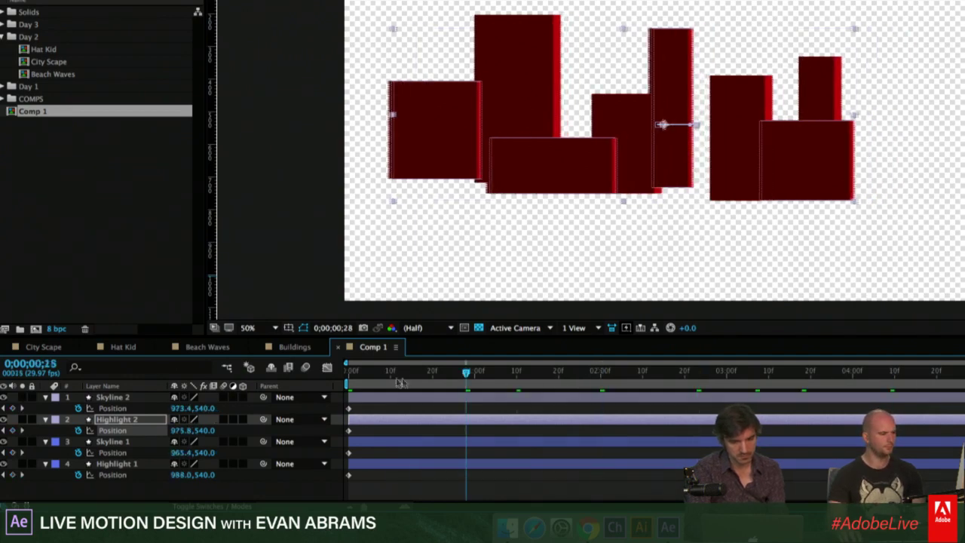
key("space")
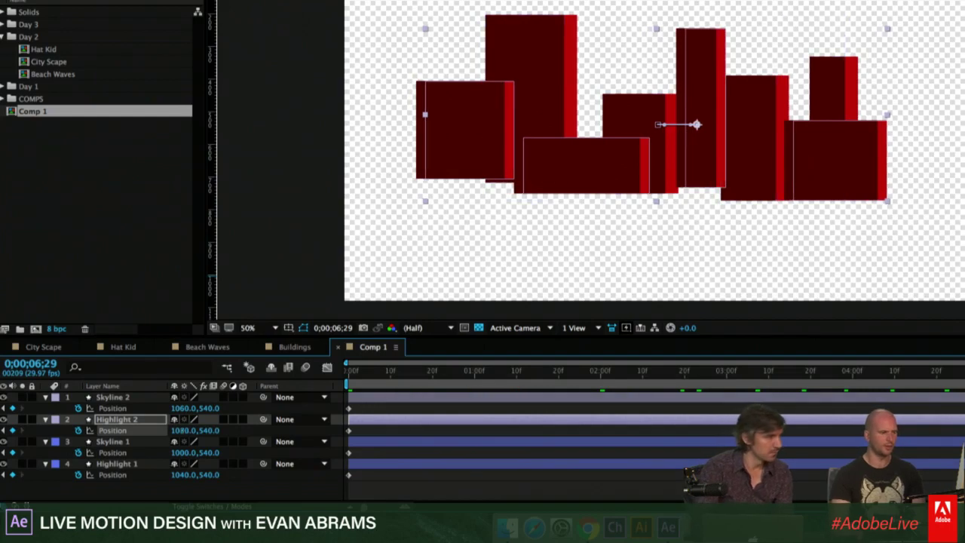
Move Highlight 1's end Position left from 1040,540 to 1024,540.
key("ctrl+Down")
key("ctrl+Down")
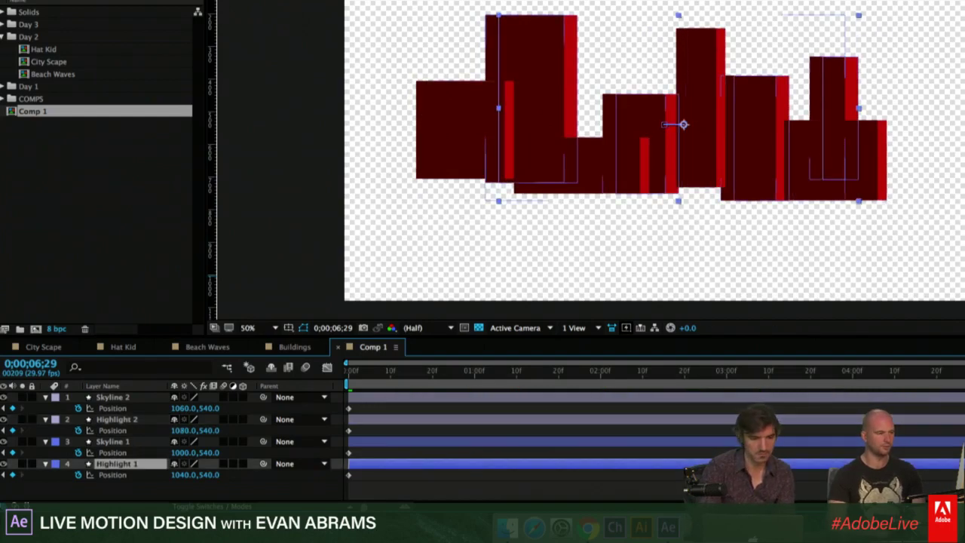
left_click_drag(682, 124, 677, 125)
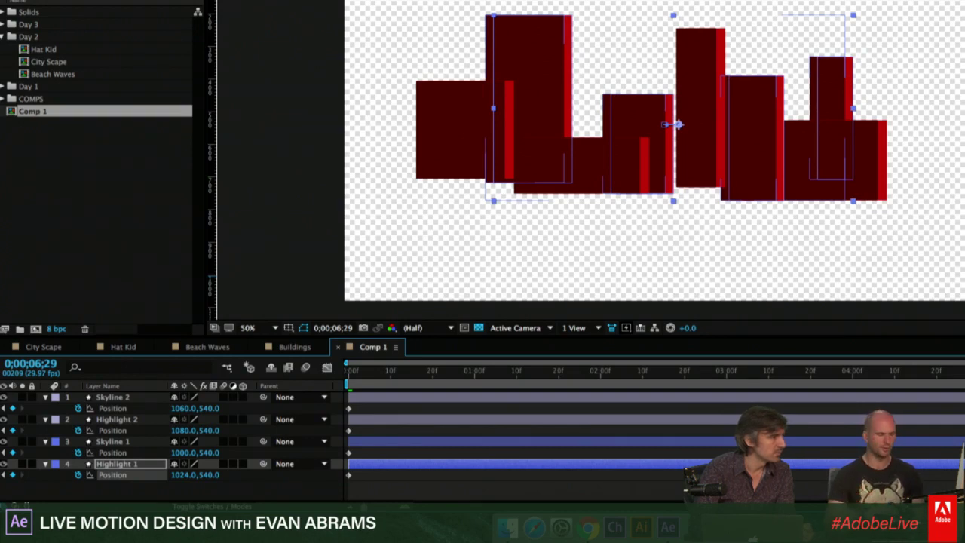
left_click(370, 486)
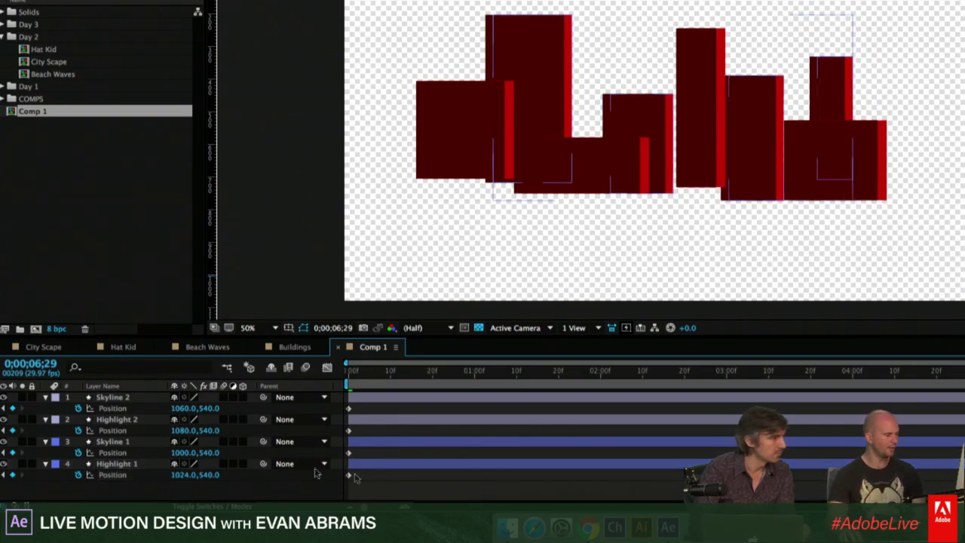
left_click(126, 468)
left_click(143, 420, "ctrl")
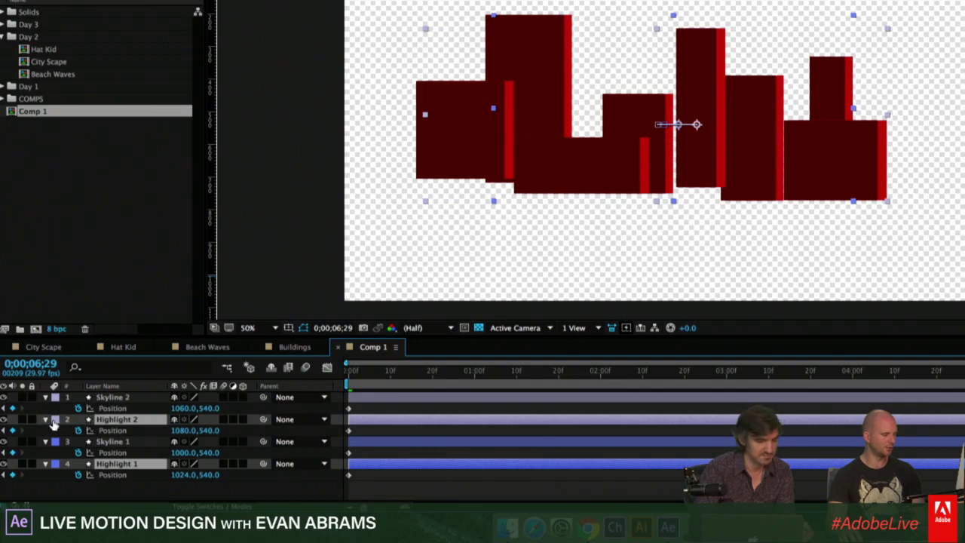
Give Highlight 1 and Highlight 2 the Yellow label colour.
left_click(54, 419)
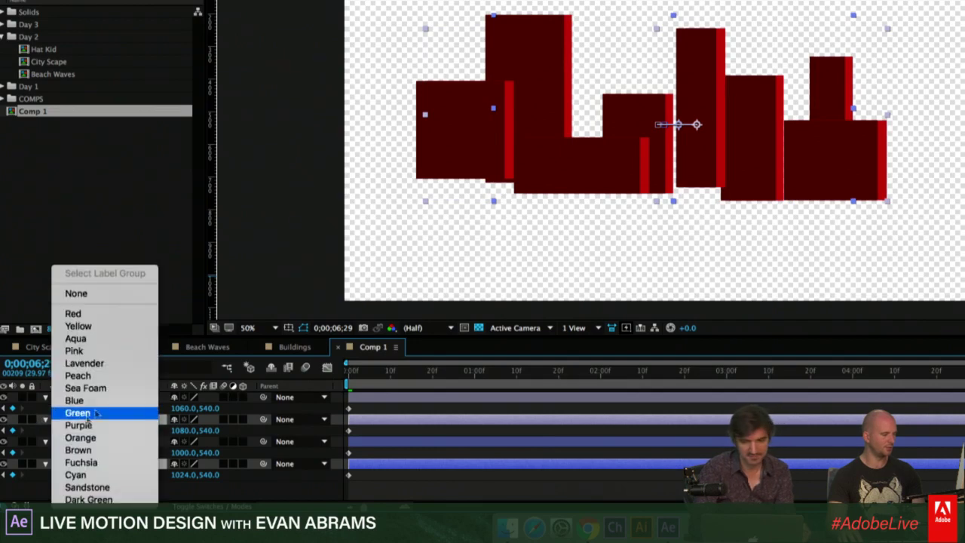
left_click(79, 326)
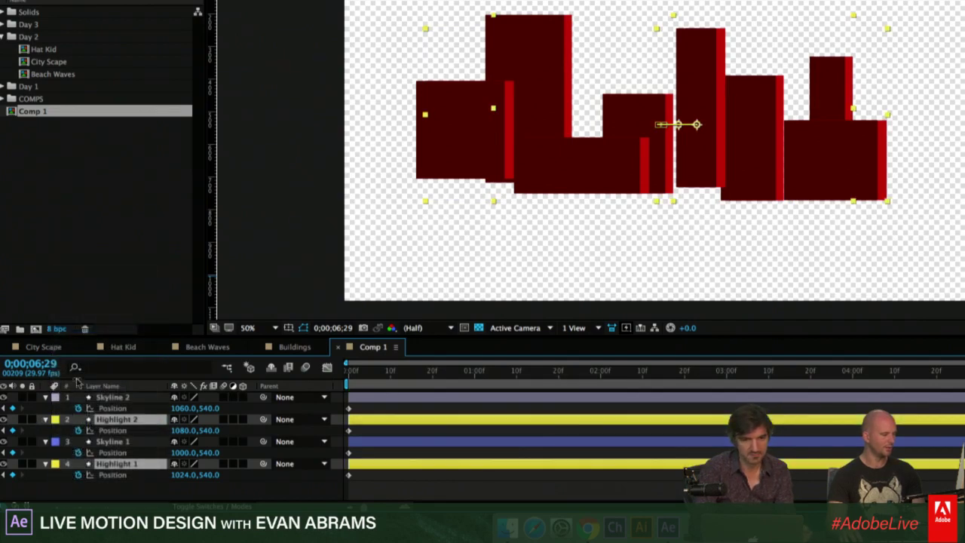
left_click(55, 420)
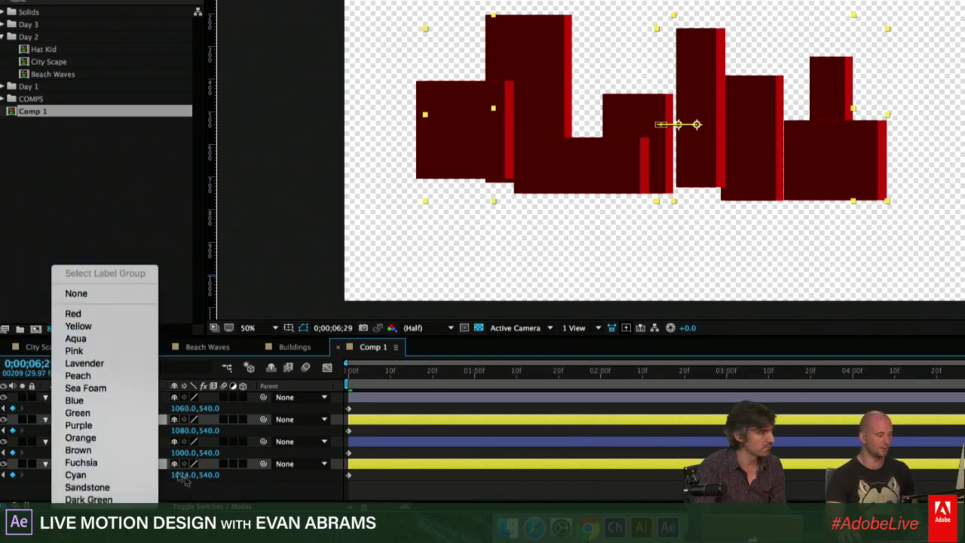
left_click(317, 487)
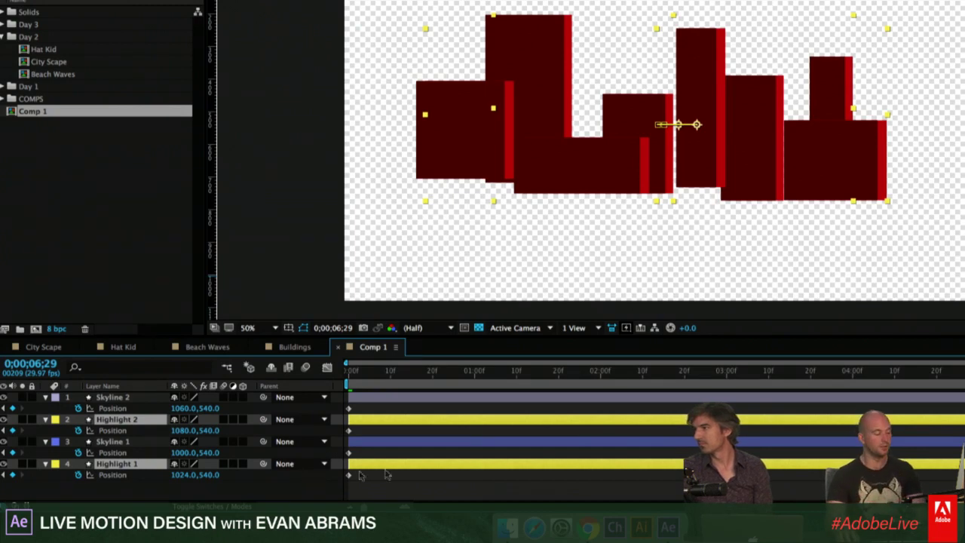
key("Home")
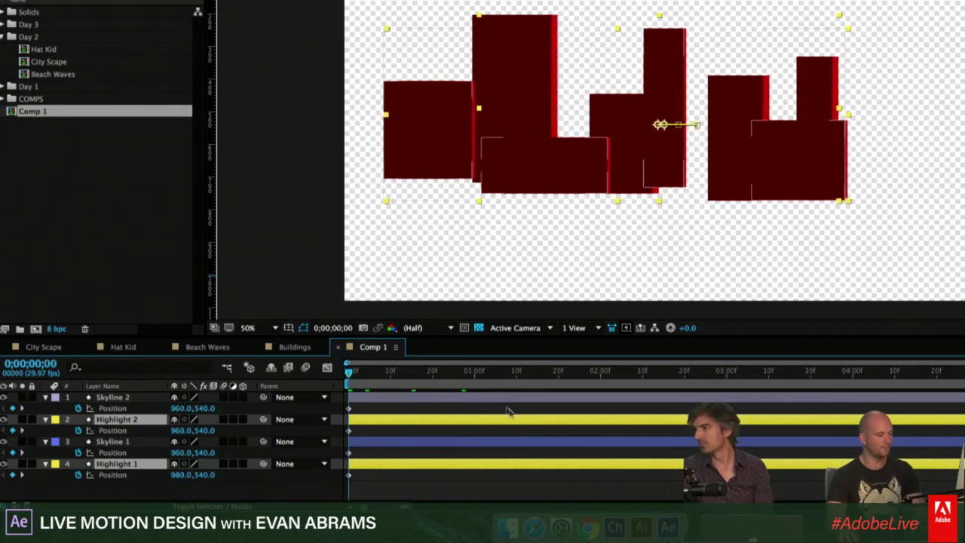
key("ctrl+shift+a")
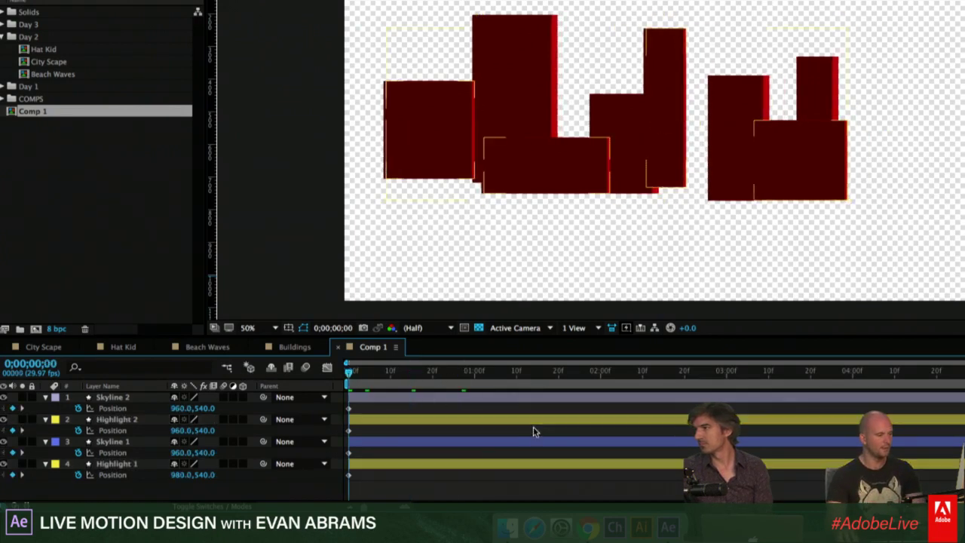
key("space")
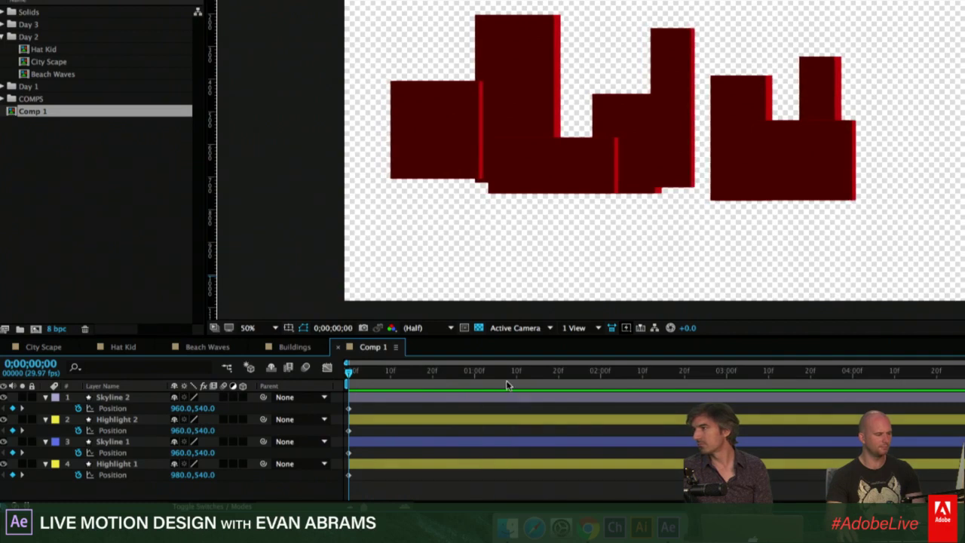
left_click(509, 383)
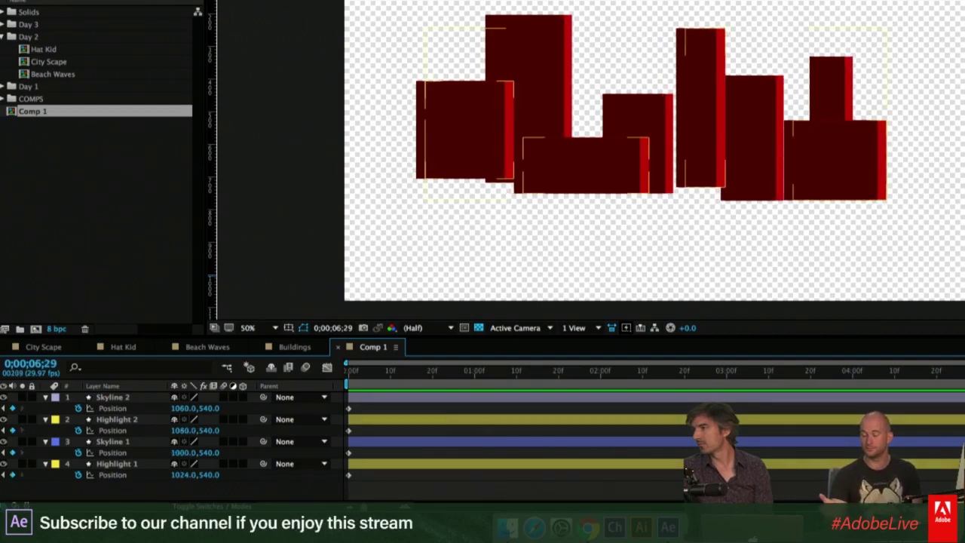
left_click(843, 47)
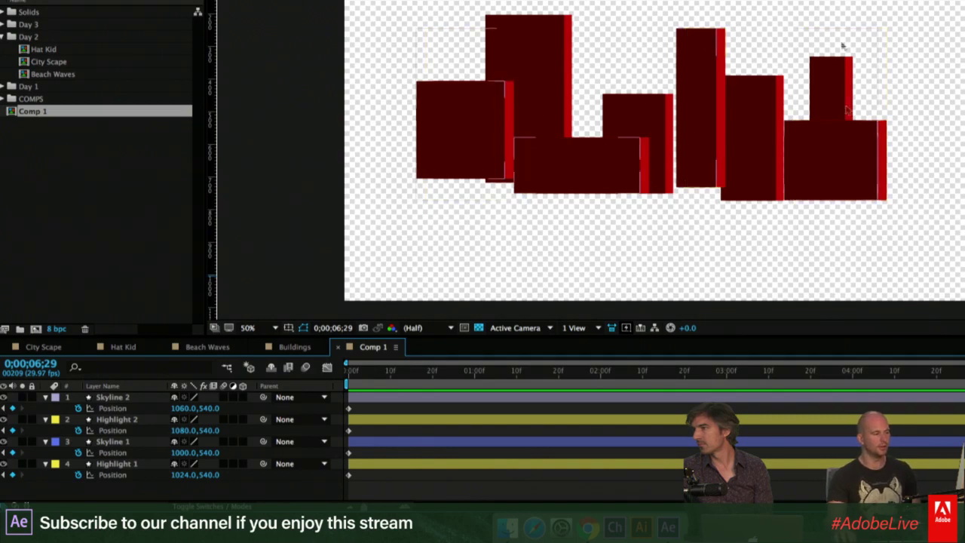
left_click(709, 52)
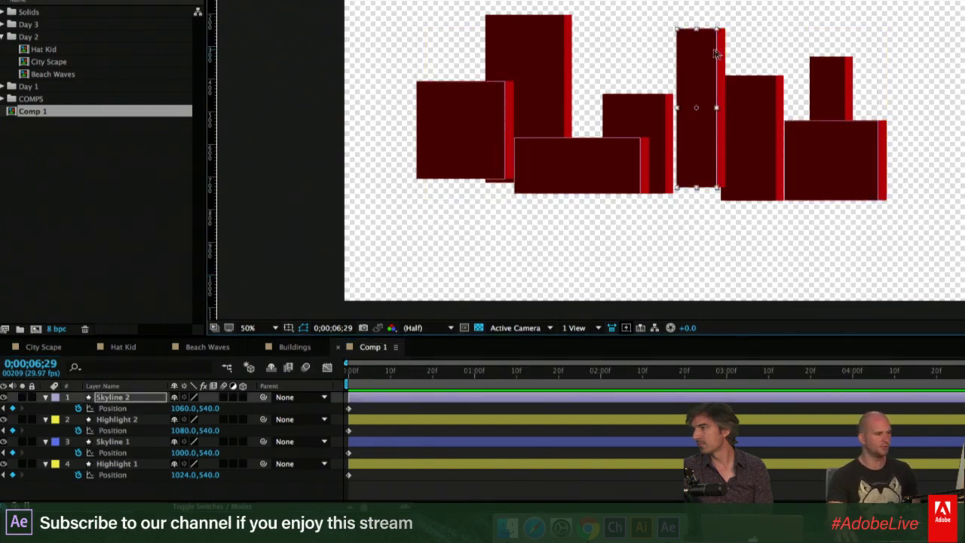
left_click(717, 57)
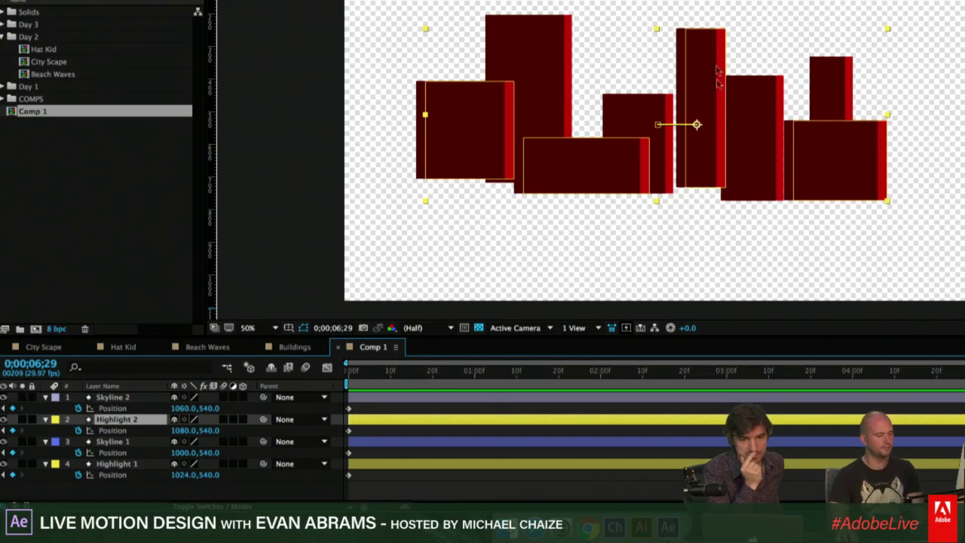
Identify the tall rectangle as Rectangle 1 among Highlight 2's four rectangle shapes.
double_click(696, 73)
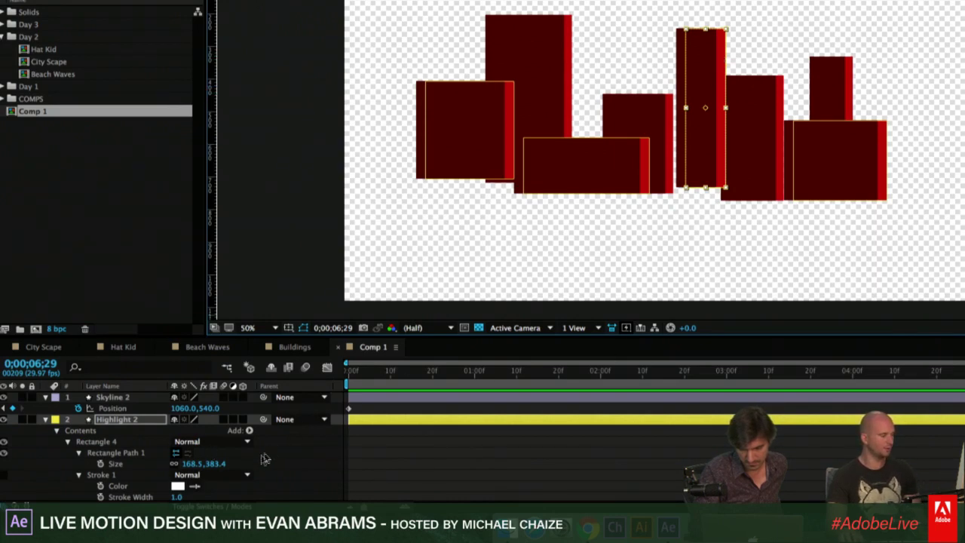
scroll(264, 458, "down", 6)
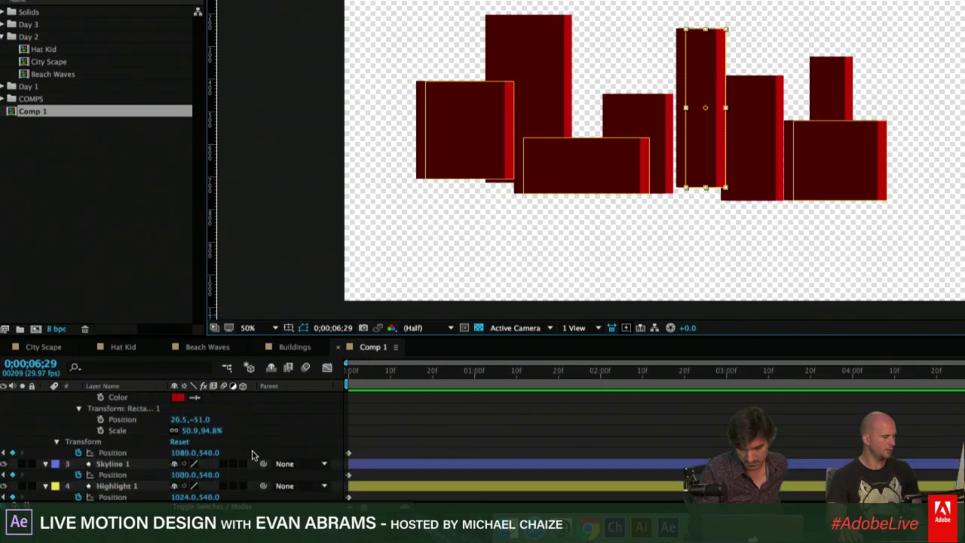
scroll(253, 455, "up", 6)
left_click(67, 442)
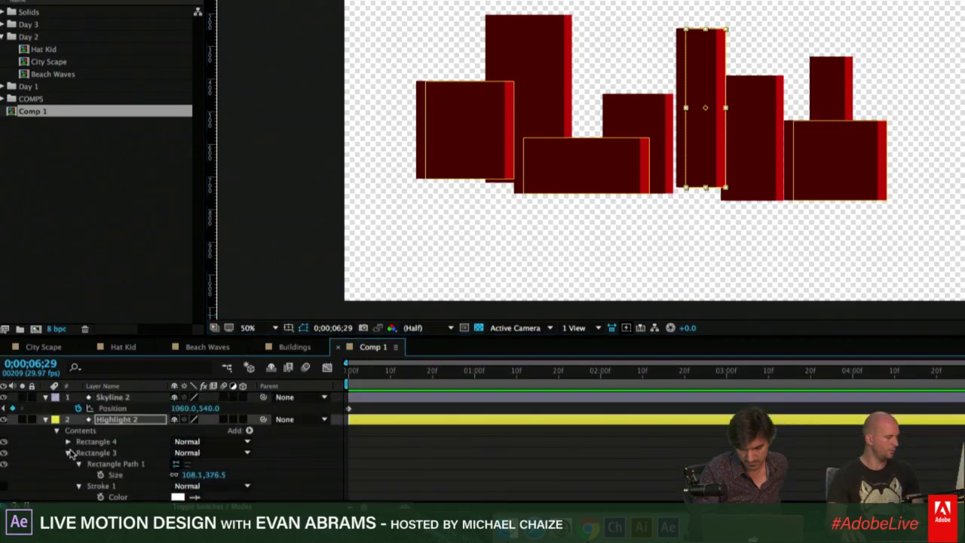
left_click(68, 453)
left_click(67, 464)
left_click(68, 474)
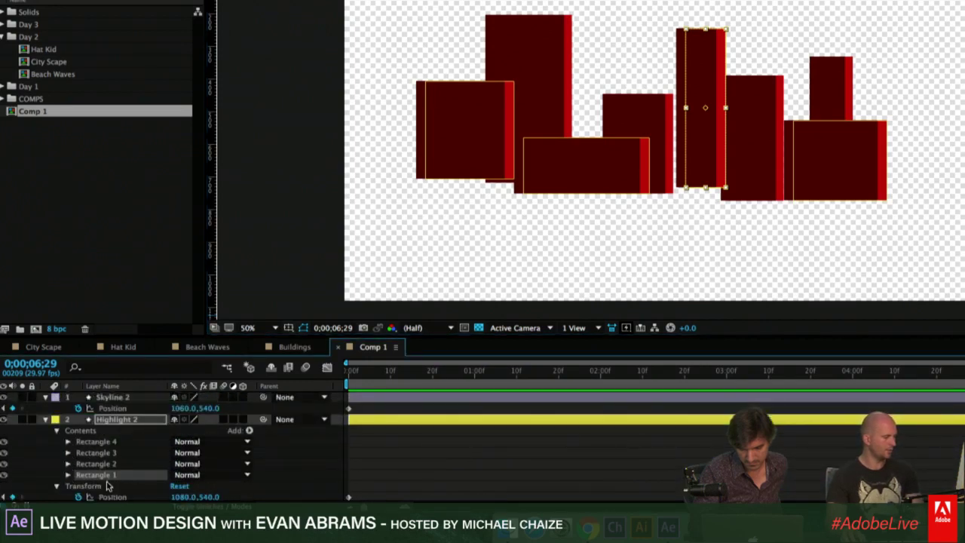
left_click(106, 464)
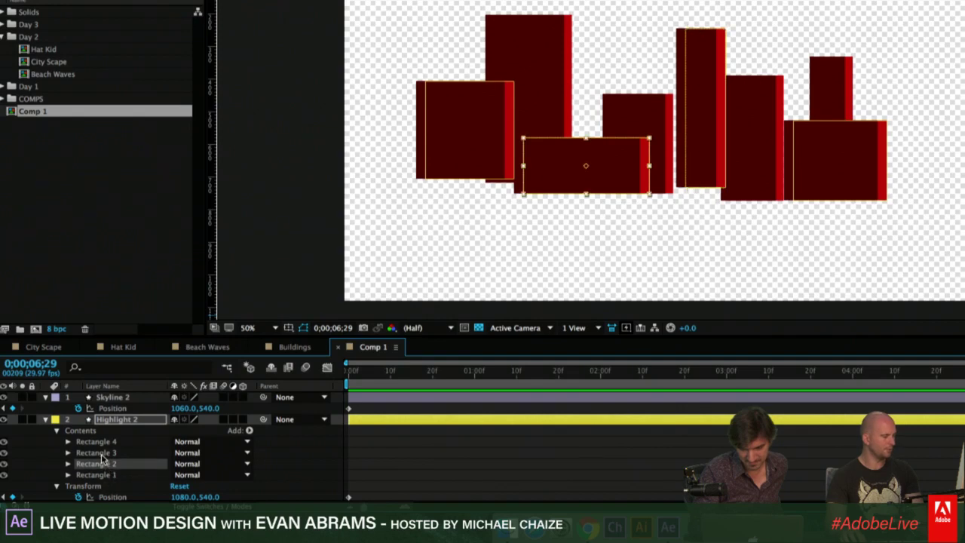
left_click(103, 452)
left_click(102, 443)
left_click(103, 475)
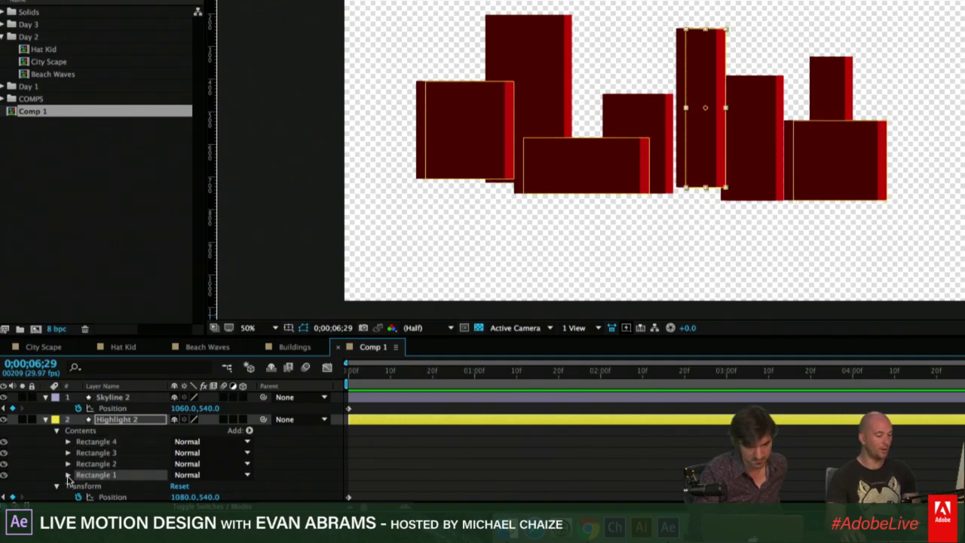
Add a Position keyframe at 26.5,-51.0 on Rectangle 1's own shape transform.
left_click(68, 476)
scroll(68, 480, "down", 2)
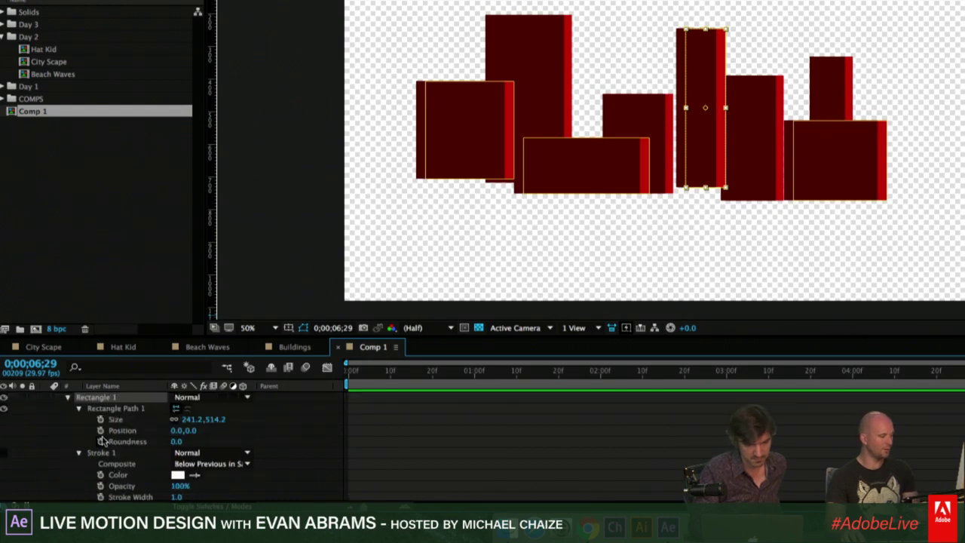
scroll(102, 441, "down", 8)
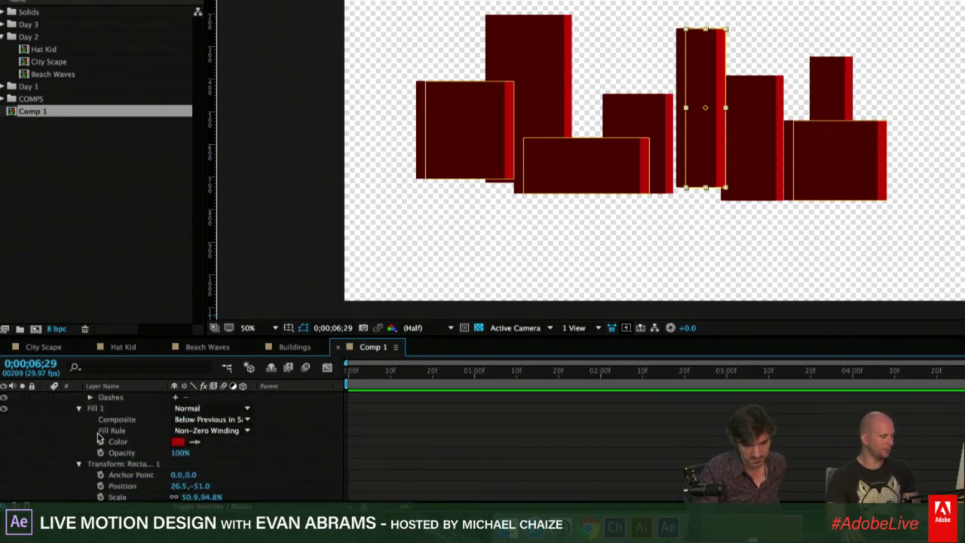
scroll(98, 437, "down", 2)
left_click(106, 442)
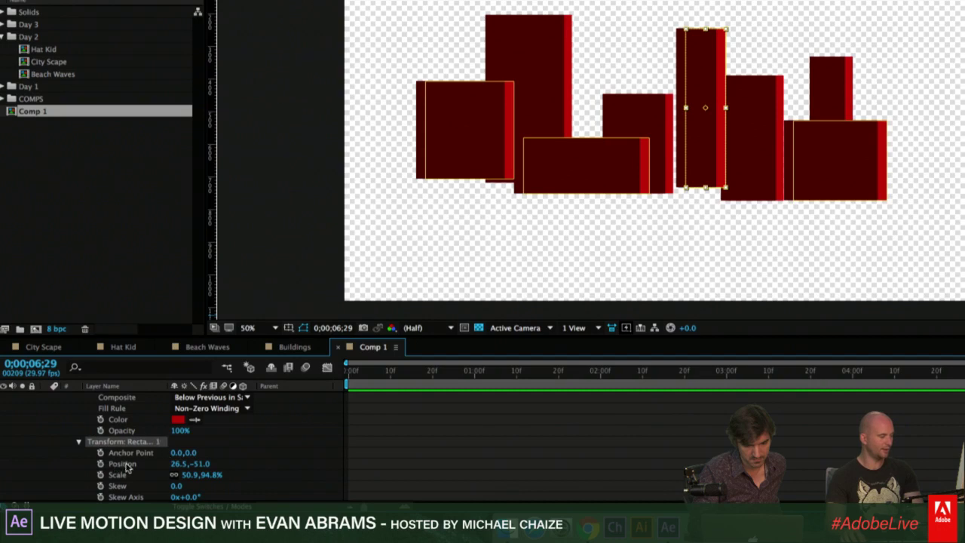
left_click(101, 464)
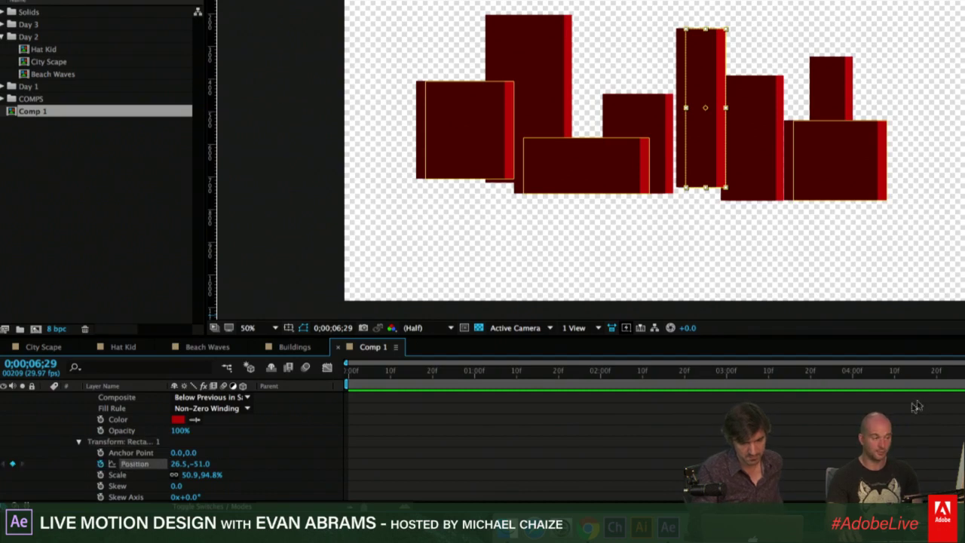
Keyframe Rectangle 1 at X 26.5 at the start, slide it to X 89.5 at 0;00;06;29, and preview.
left_click_drag(851, 370, 294, 374)
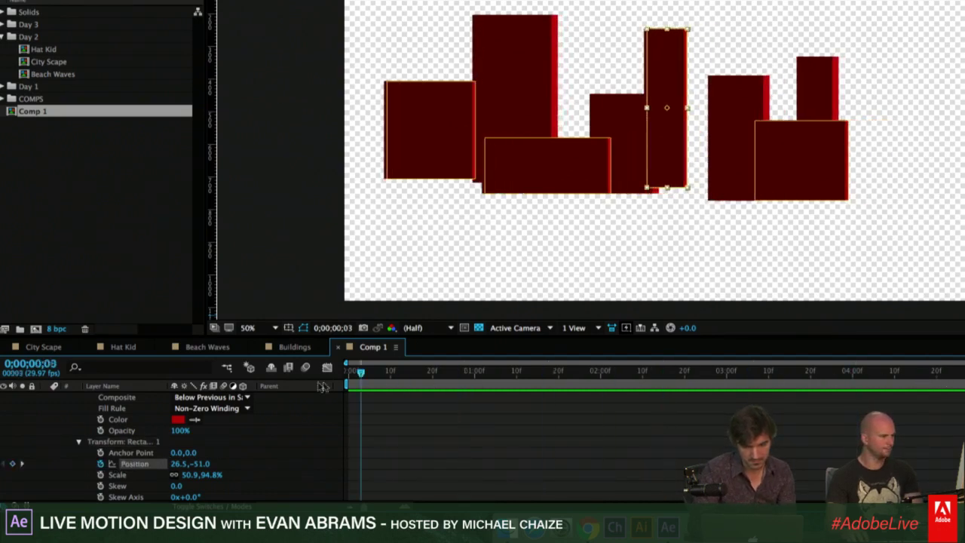
left_click(13, 464)
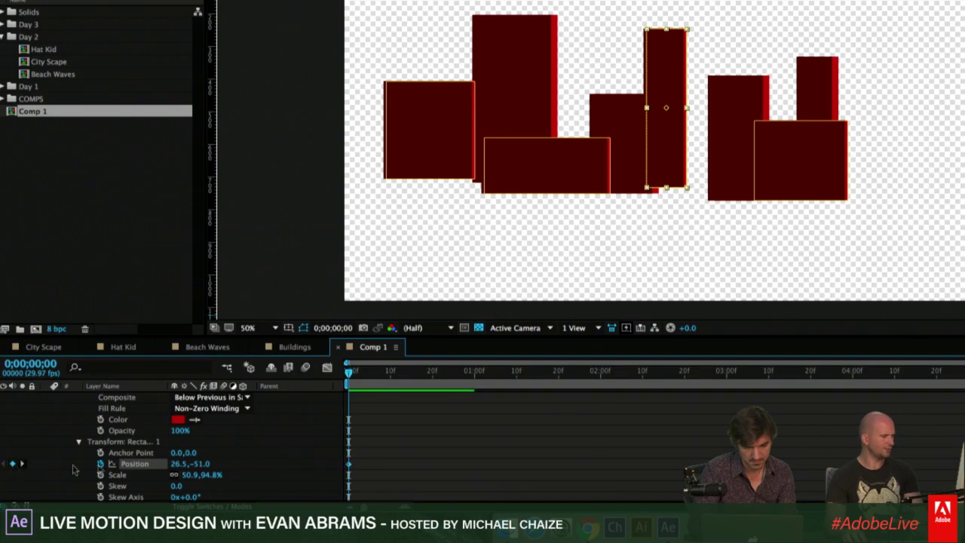
left_click_drag(351, 389, 964, 381)
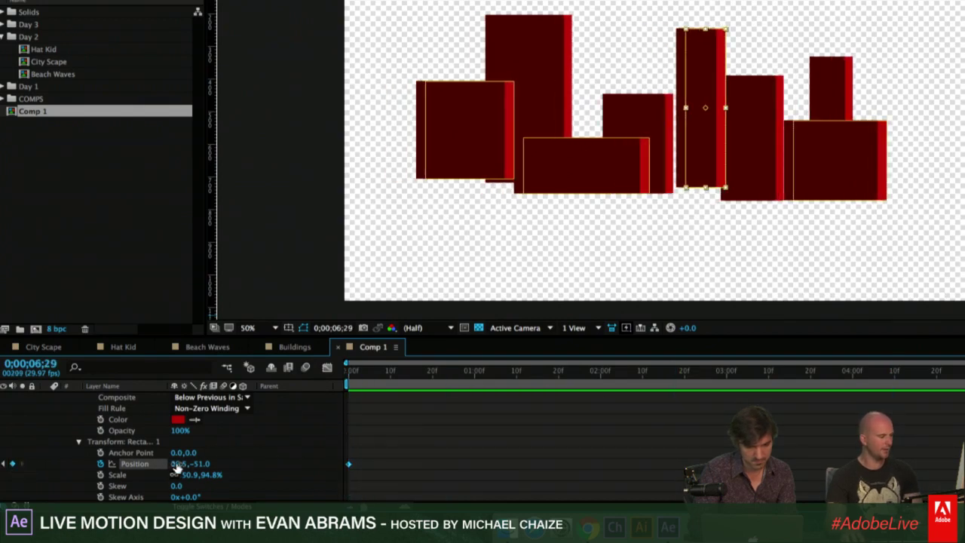
left_click_drag(176, 467, 213, 459)
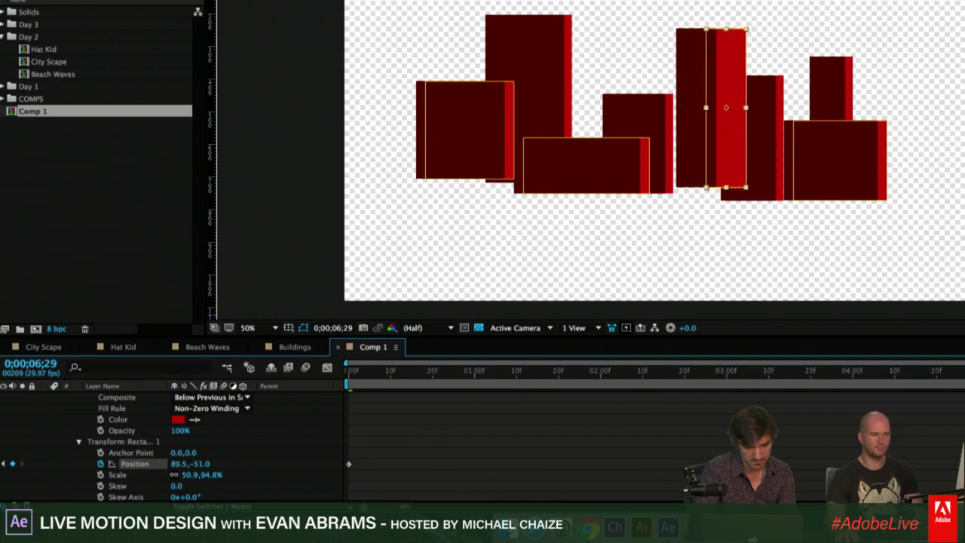
left_click(926, 482)
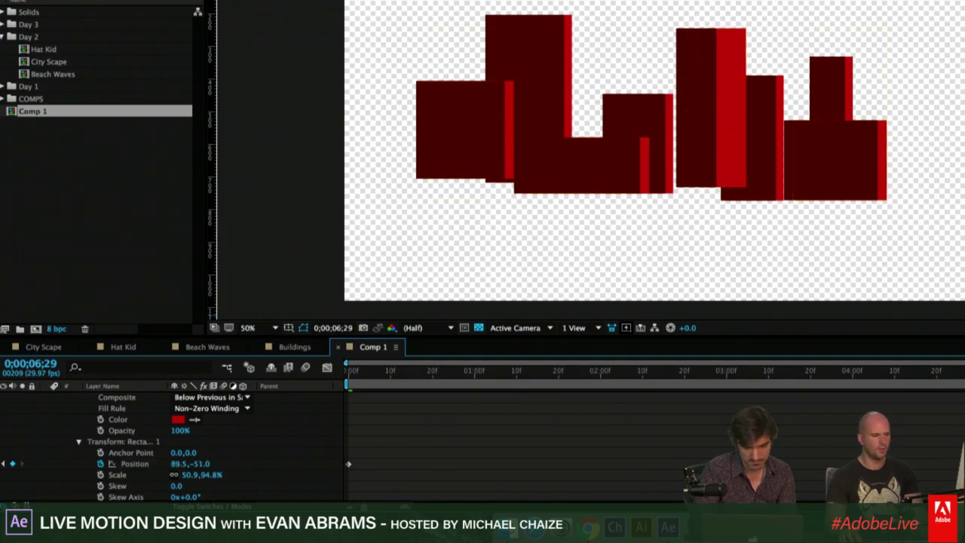
key("space")
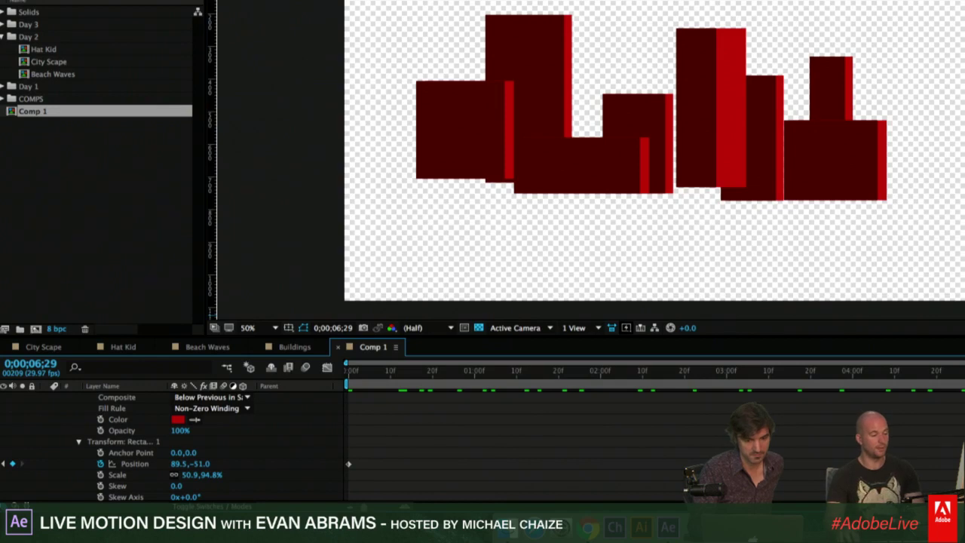
key("space")
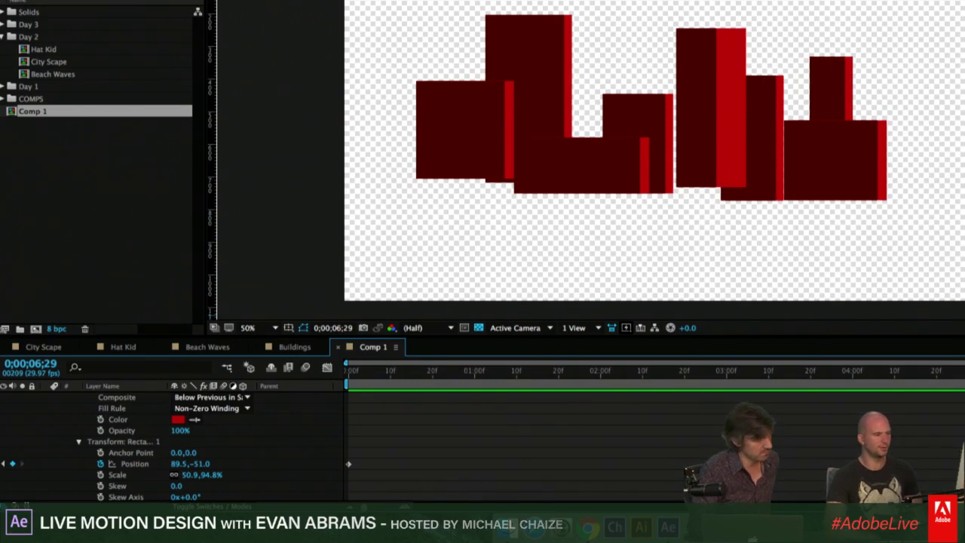
Collapse the properties of Highlight 2, Skyline 2, Skyline 1 and Highlight 1.
scroll(49, 407, "up", 5)
scroll(49, 407, "up", 4)
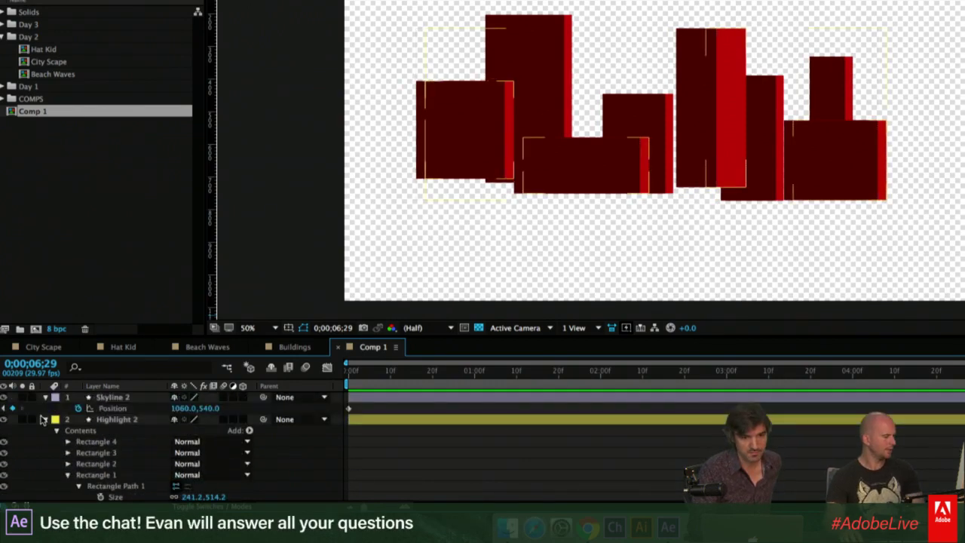
left_click(45, 419)
left_click(45, 396)
left_click(45, 419)
left_click(45, 430)
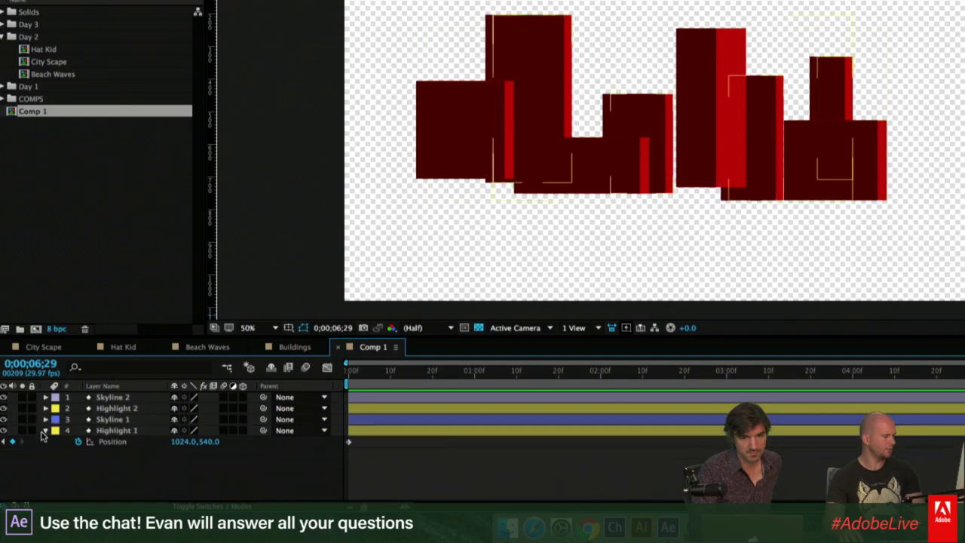
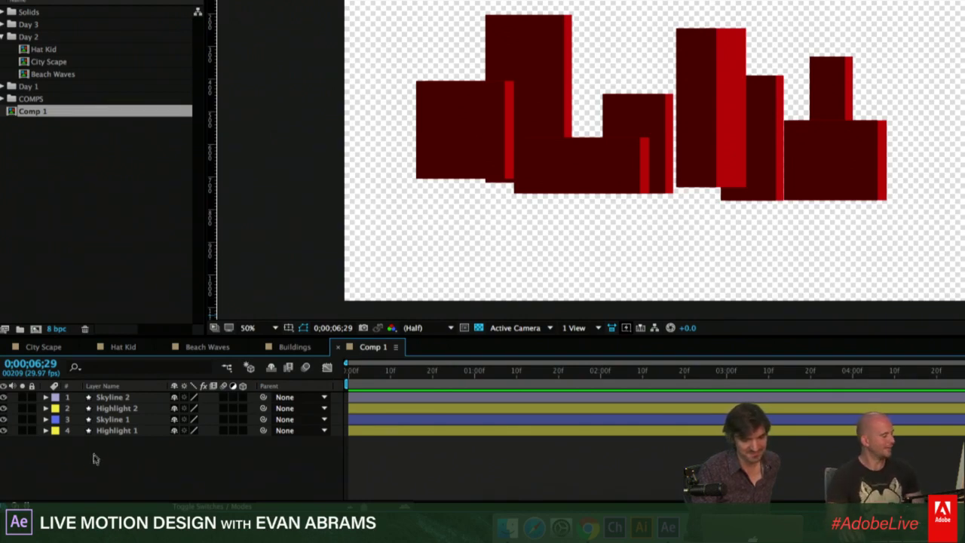
Bring up the right-click layer menu in Comp 1's empty timeline area.
right_click(110, 450)
key("Escape")
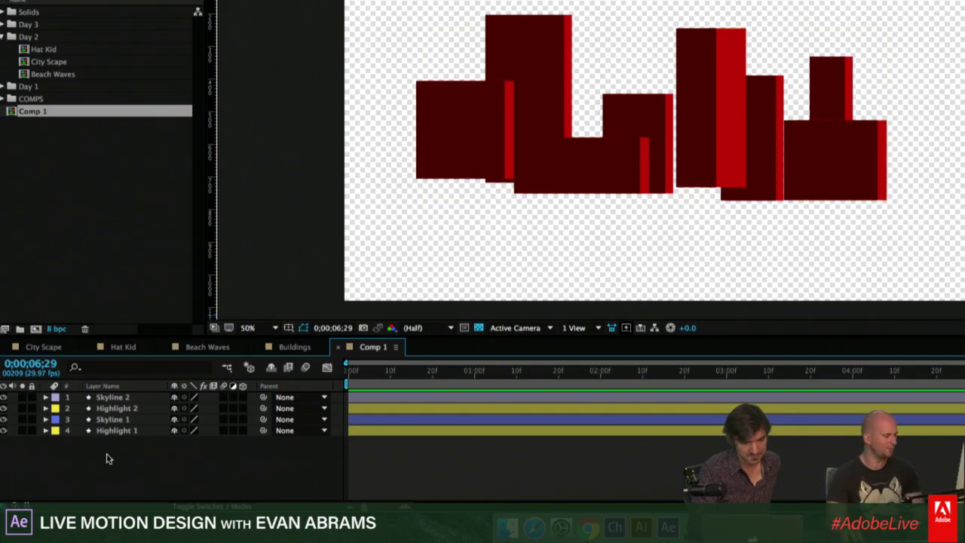
right_click(109, 460)
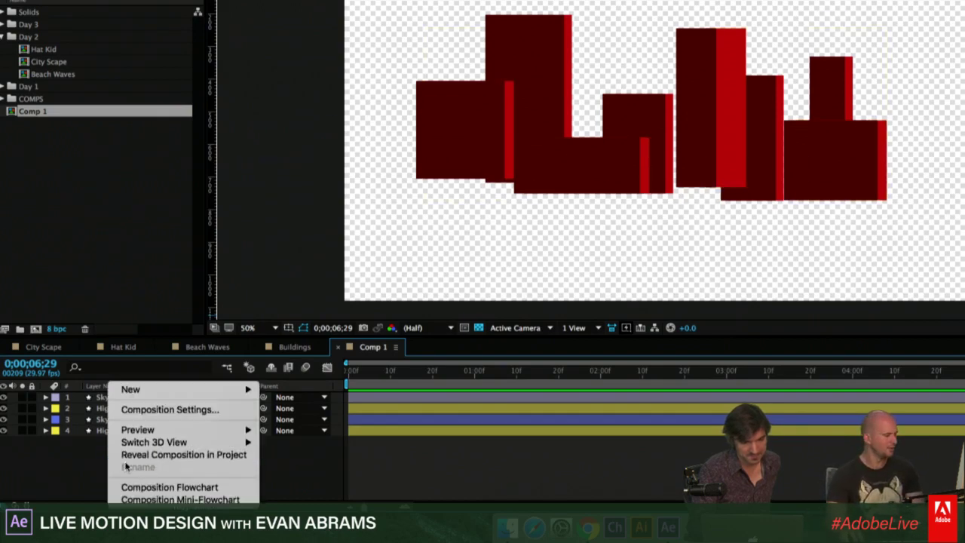
Start a new solid and eyedrop the deep red from the buildings as its colour.
mouse_move(245, 391)
left_click(287, 413)
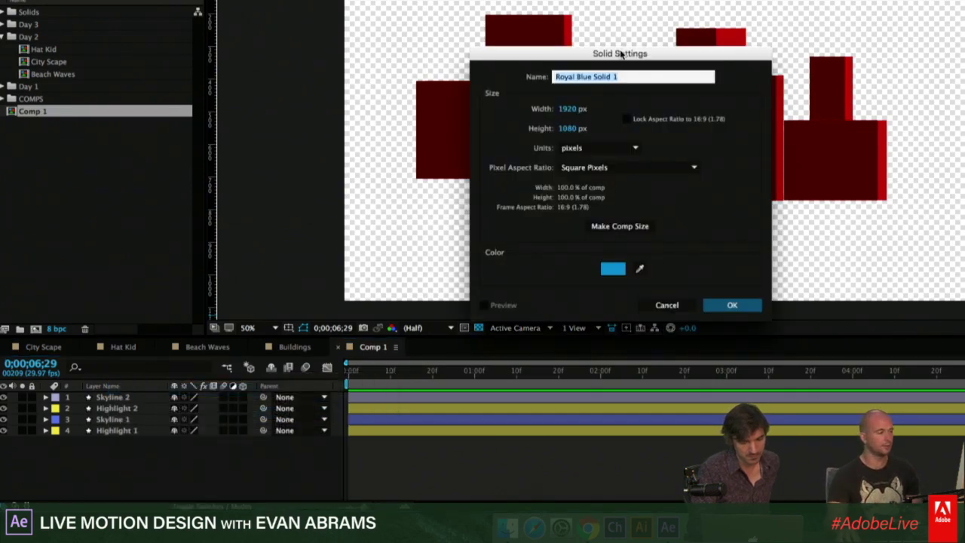
left_click_drag(752, 272, 614, 251)
left_click(502, 247)
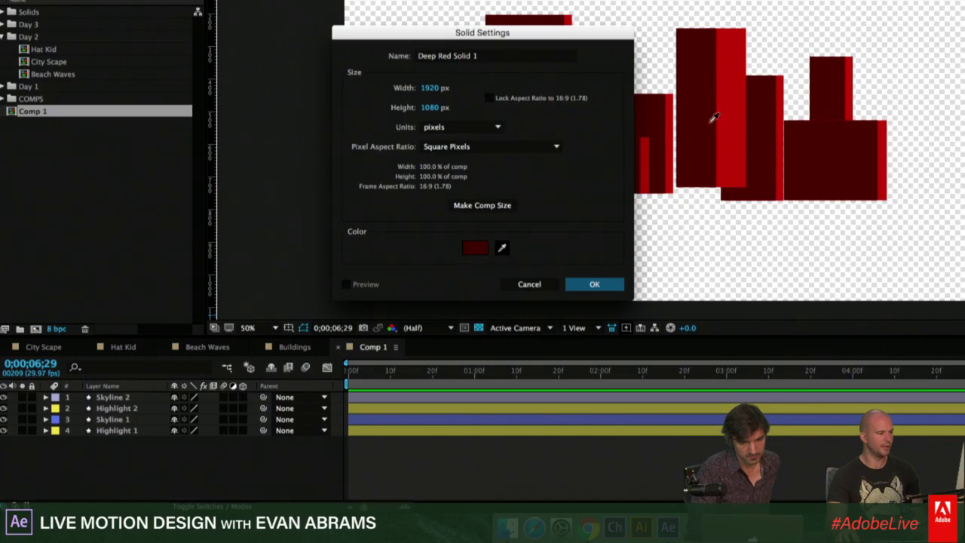
left_click(714, 121)
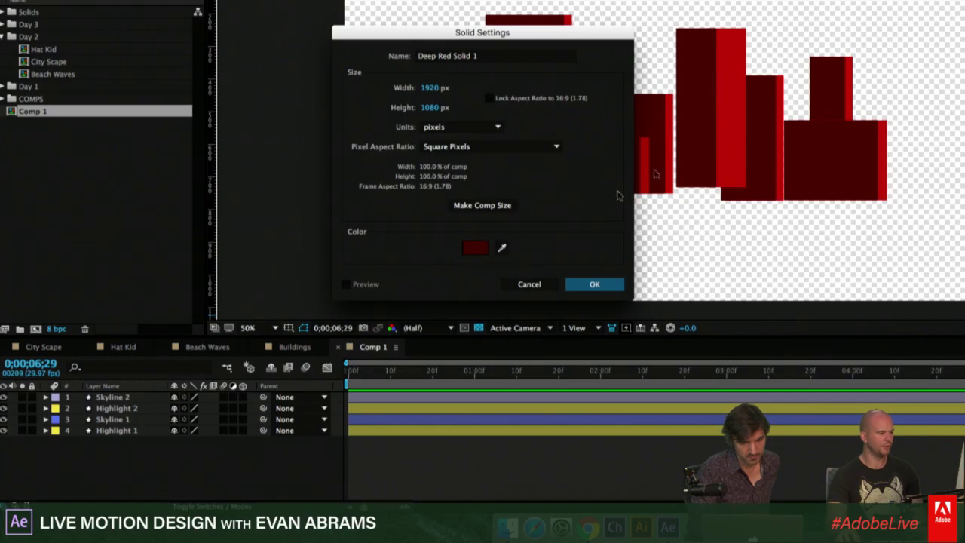
Adjust the red to a bright pinkish red, create Medium Red Solid 1, and move it to the bottom.
left_click(476, 254)
left_click(653, 156)
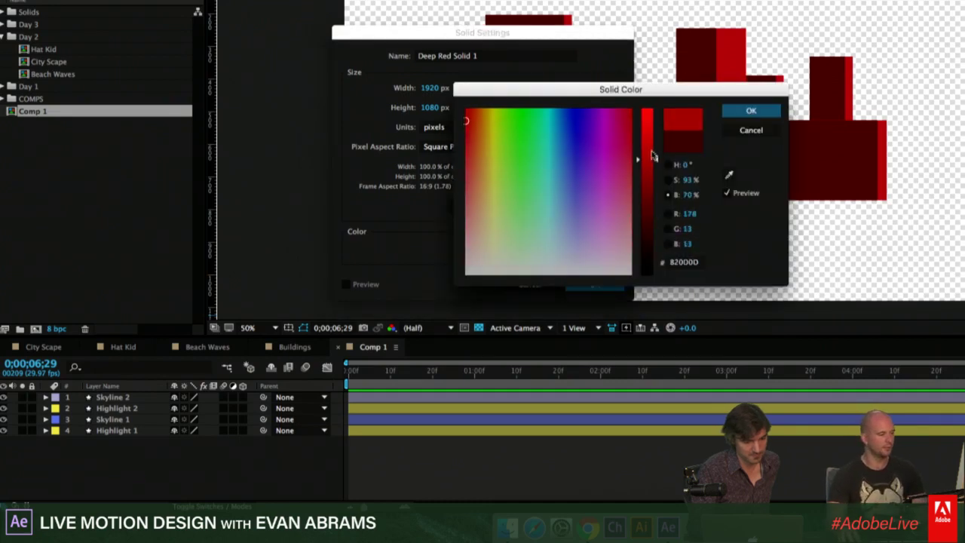
left_click(667, 180)
left_click_drag(643, 147, 640, 210)
left_click(667, 194)
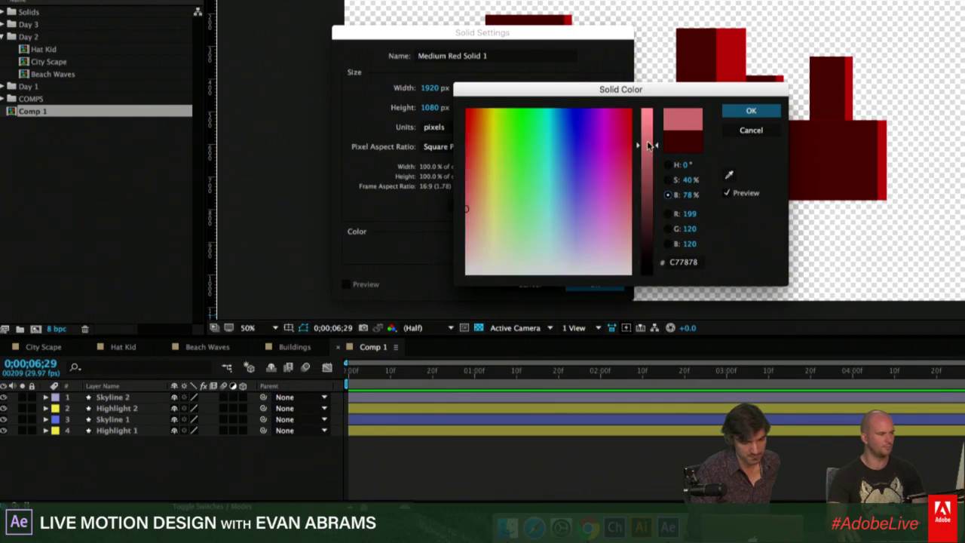
left_click_drag(647, 145, 646, 108)
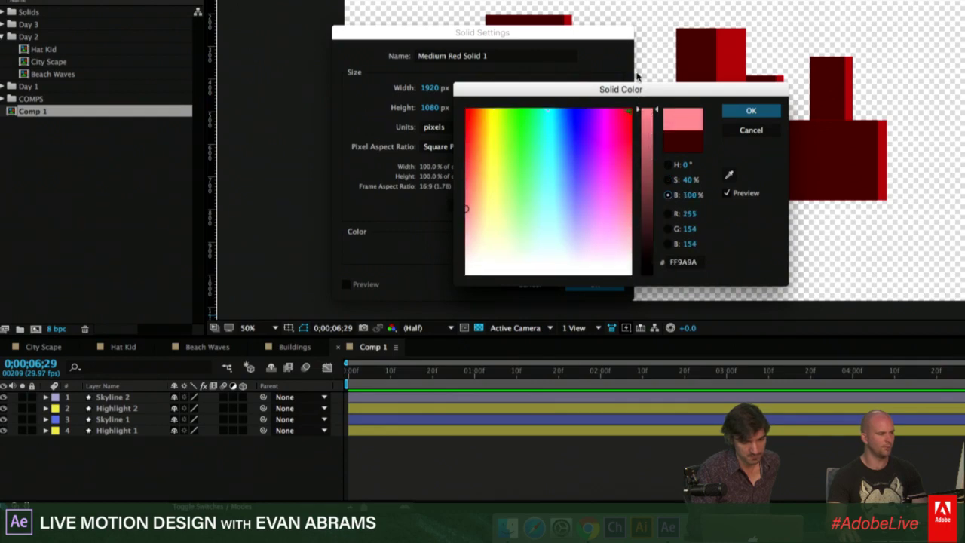
left_click(667, 179)
left_click_drag(656, 207, 653, 187)
left_click(750, 110)
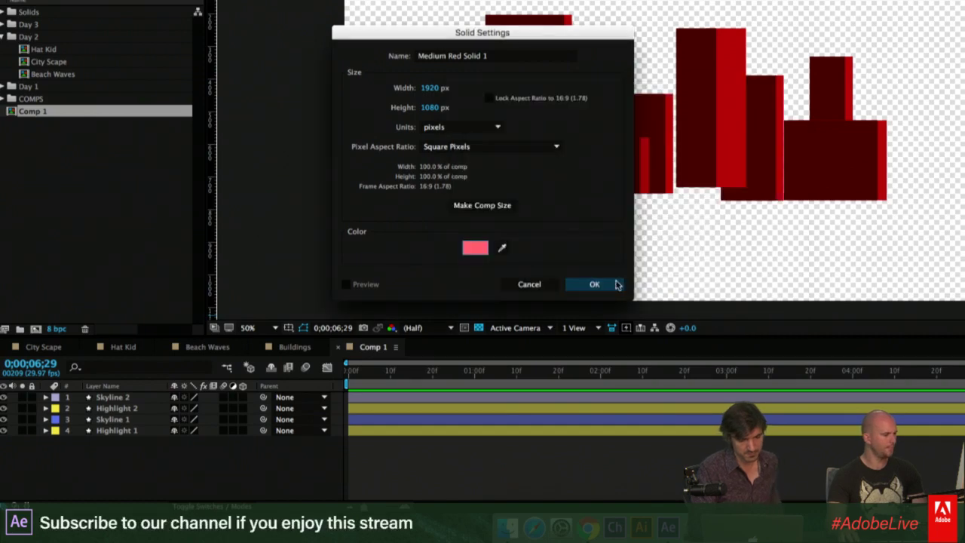
left_click(596, 285)
left_click_drag(132, 399, 146, 459)
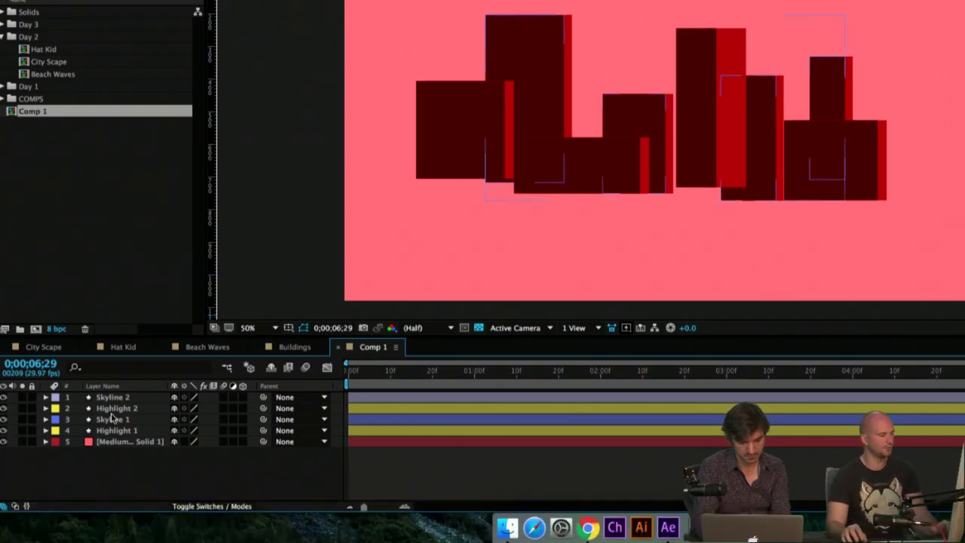
Create Deep Red Solid 1 from the buildings' dark red, placed atop the layer stack.
left_click(121, 443)
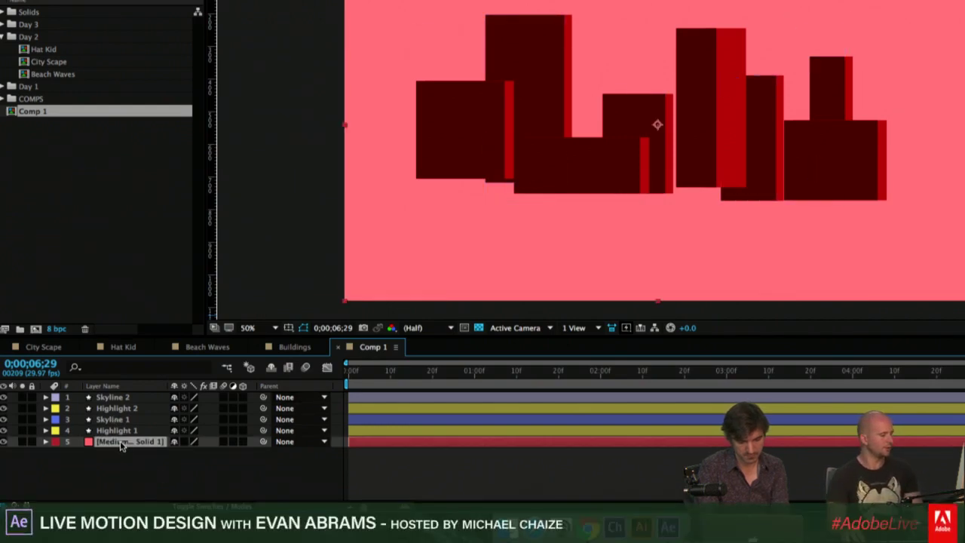
right_click(129, 462)
mouse_move(163, 390)
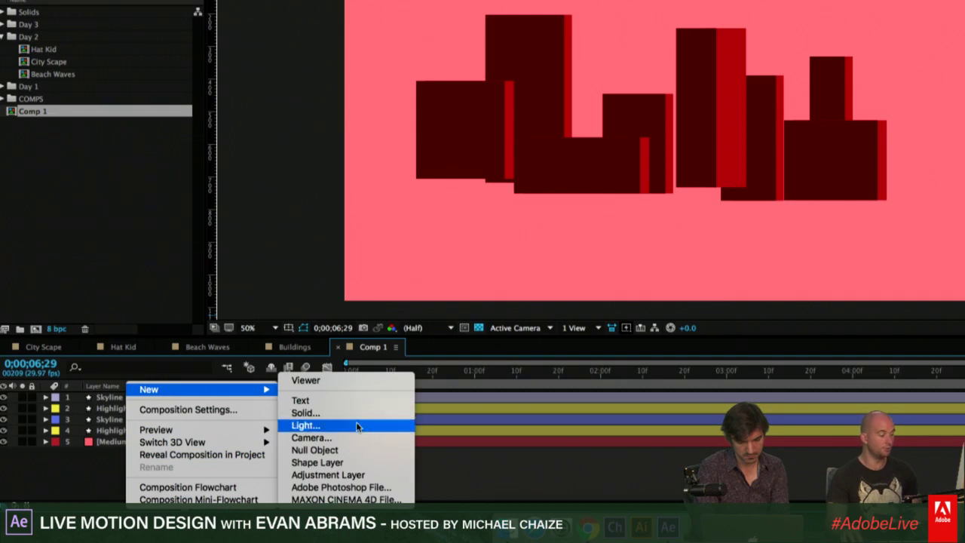
left_click(317, 412)
left_click(502, 248)
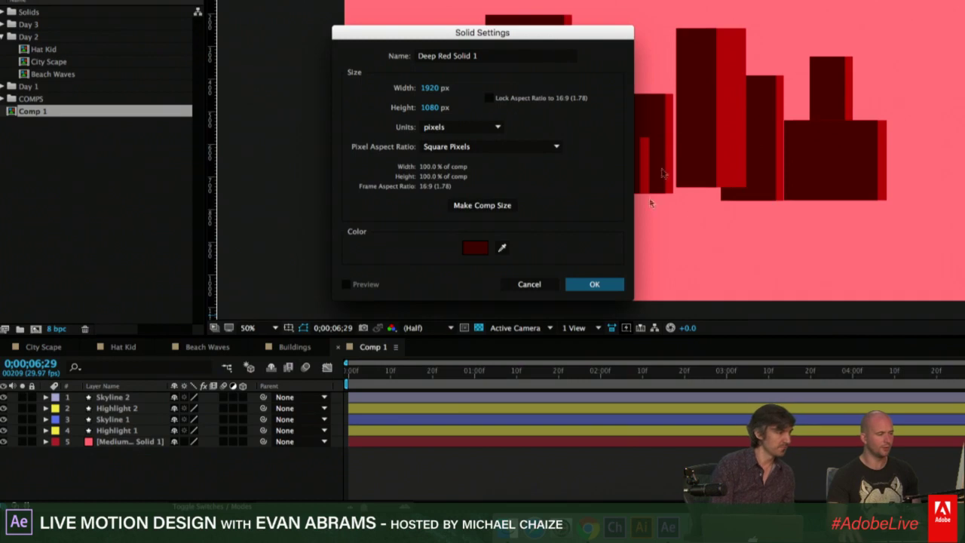
left_click(594, 284)
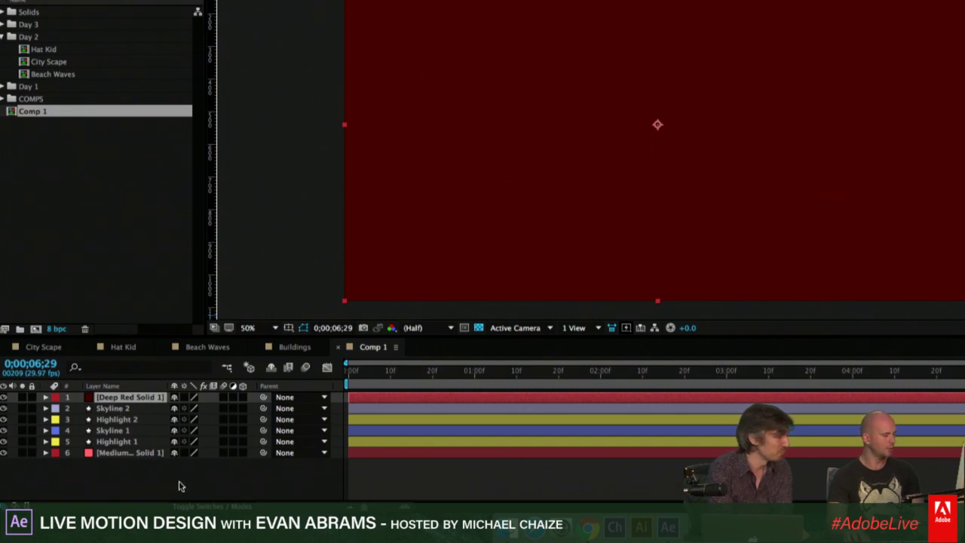
left_click(181, 487)
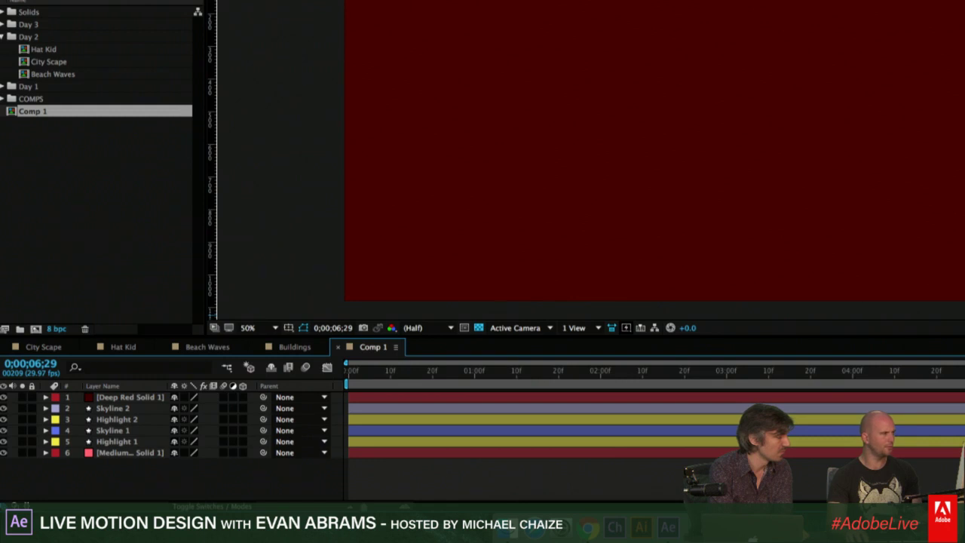
Add a comp-sized ellipse shape layer and set its Ellipse Path Size to 500×500.
double_click(490, 4)
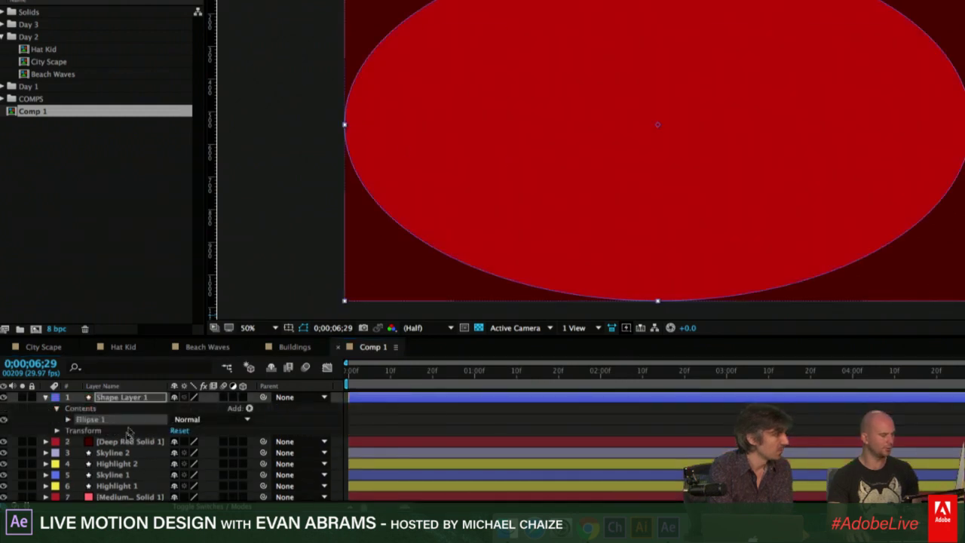
left_click(132, 399)
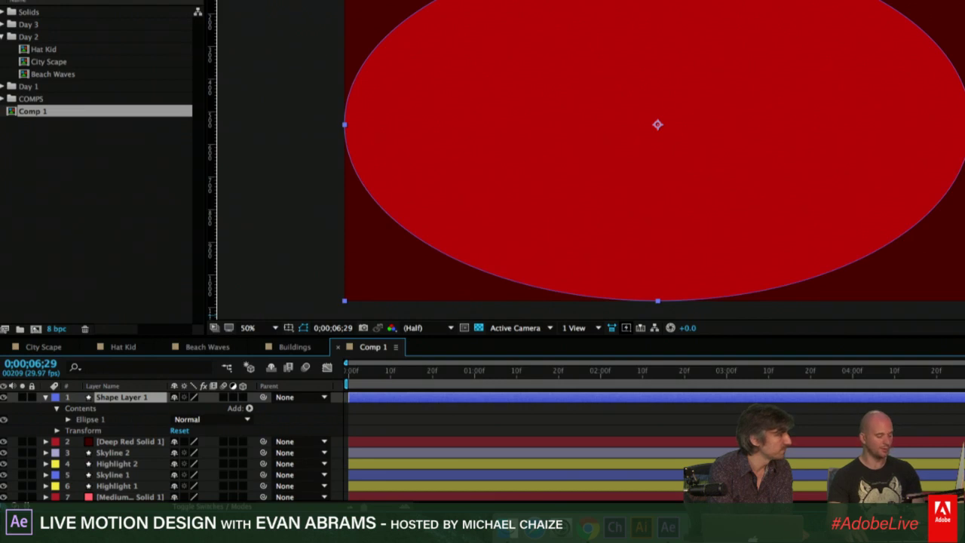
key("u")
key("u")
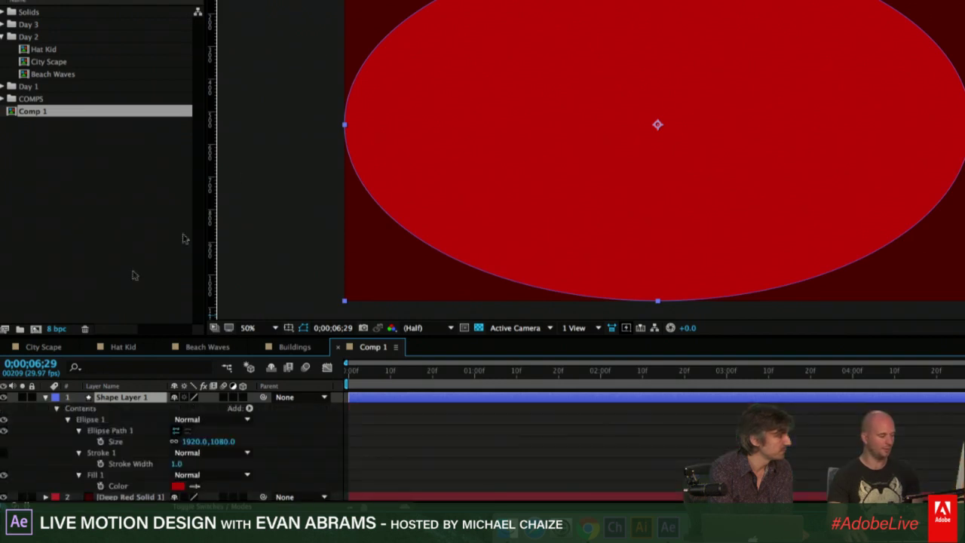
left_click(193, 441)
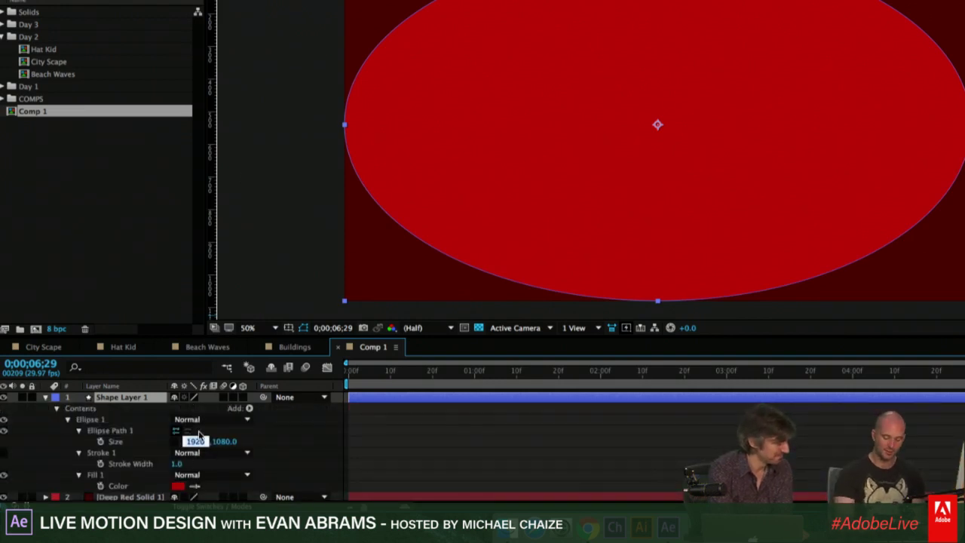
type("500")
key("Tab")
type("500")
key("Return")
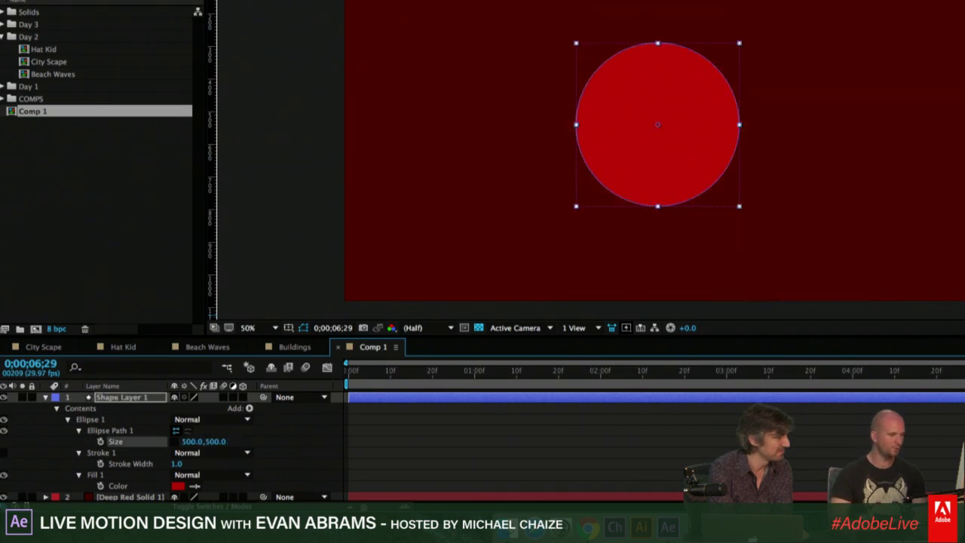
Scrub the ellipse size up to about 740×740 and collapse the layer.
left_click_drag(187, 441, 378, 451)
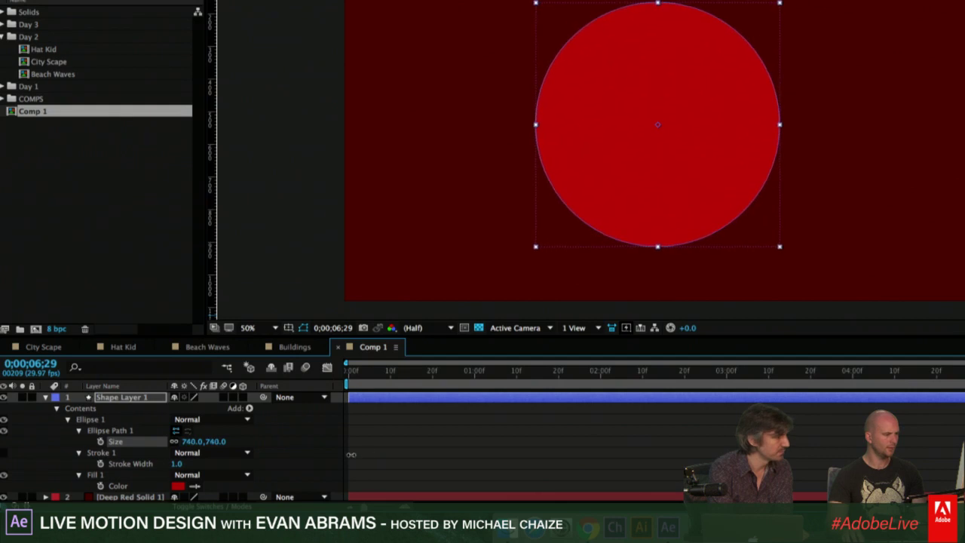
left_click(381, 443)
left_click(46, 398)
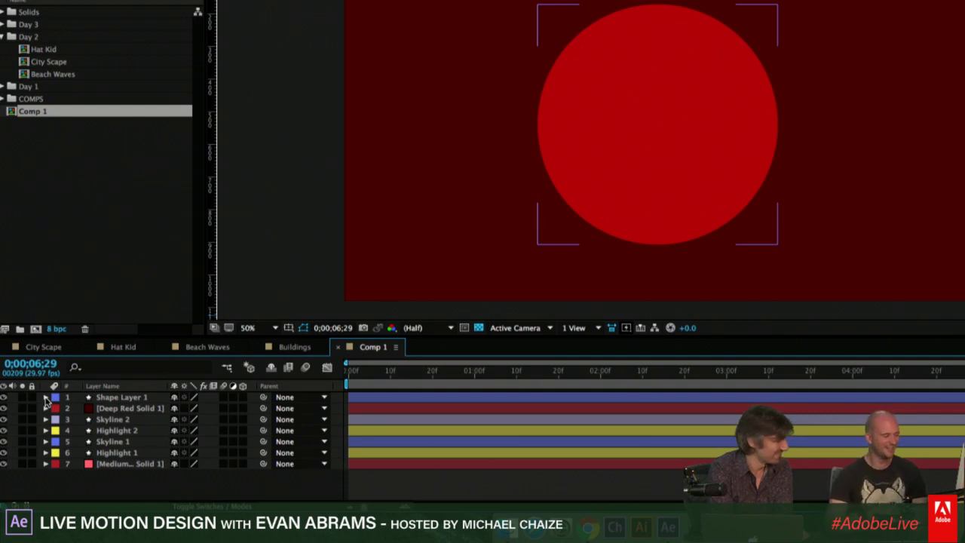
Rename Shape Layer 1 to 'Moon Outline'.
left_click(119, 397)
key("Return")
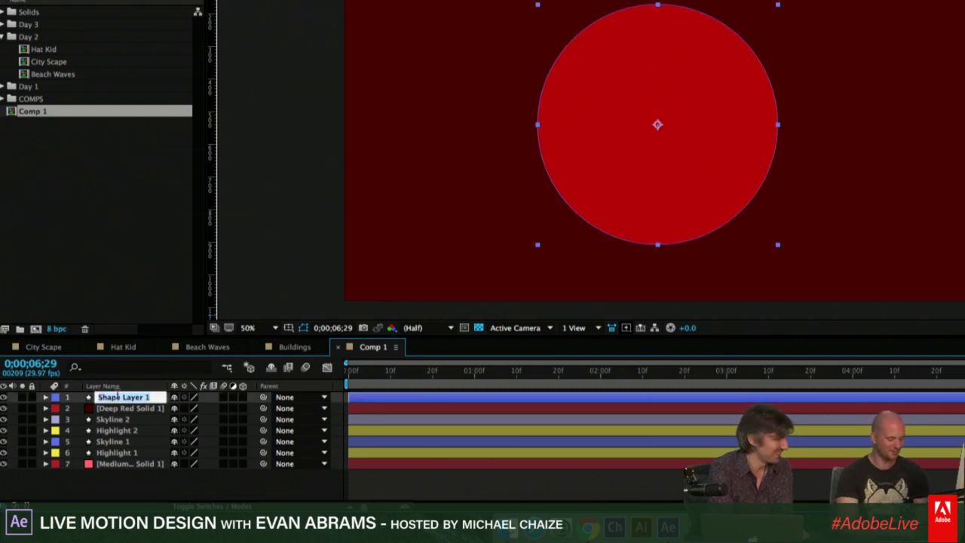
type("Moon")
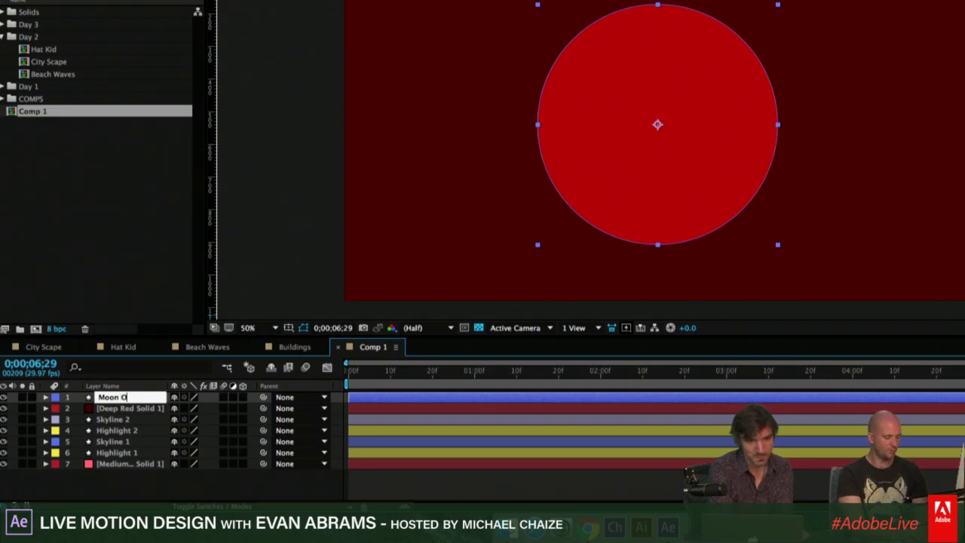
type("Outline")
key("Return")
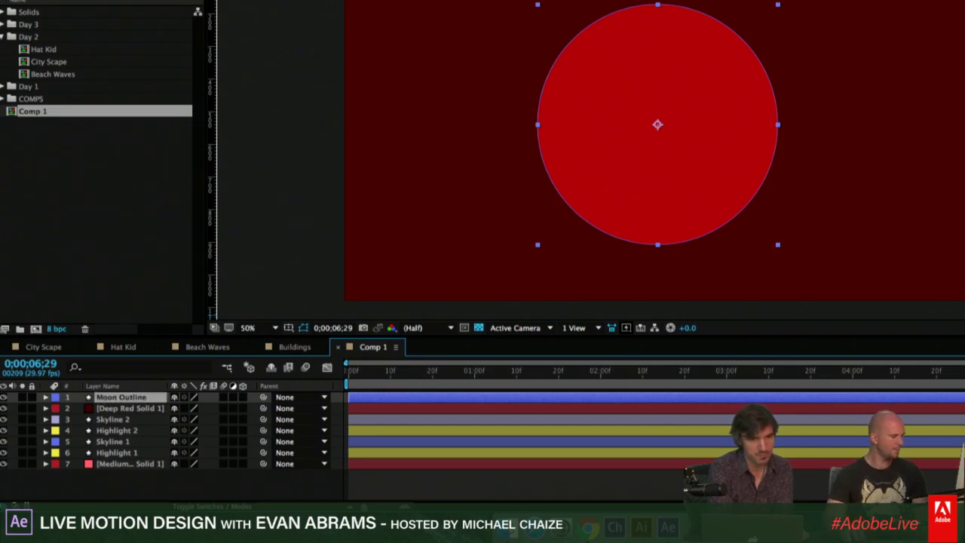
Give the Moon Outline layer the Fuchsia label colour.
left_click(55, 397)
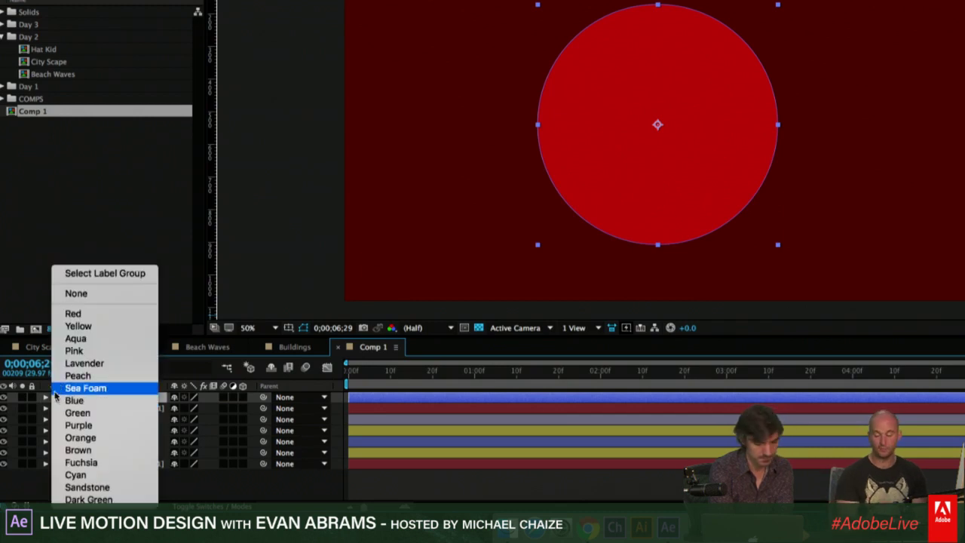
key("Down")
key("Down")
key("Down")
key("Down")
key("Down")
key("Down")
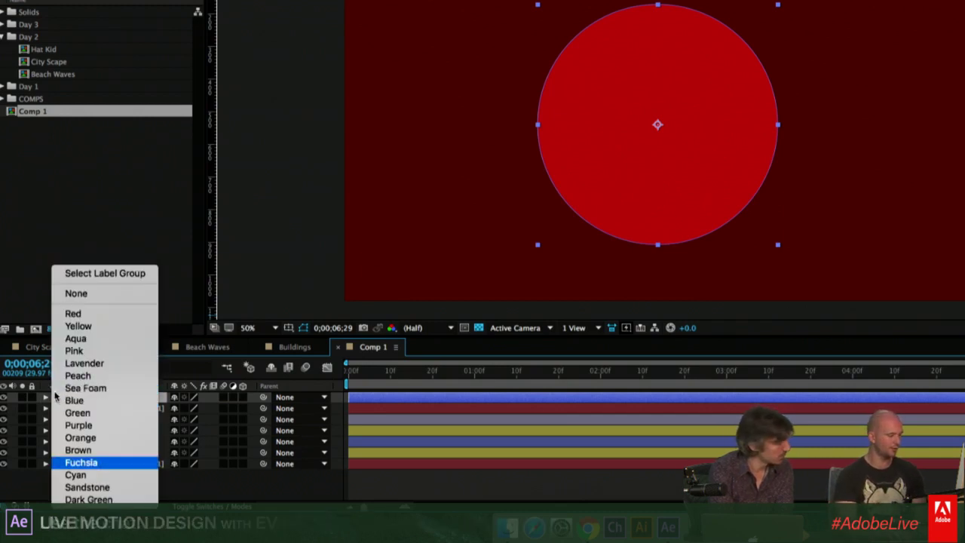
key("Return")
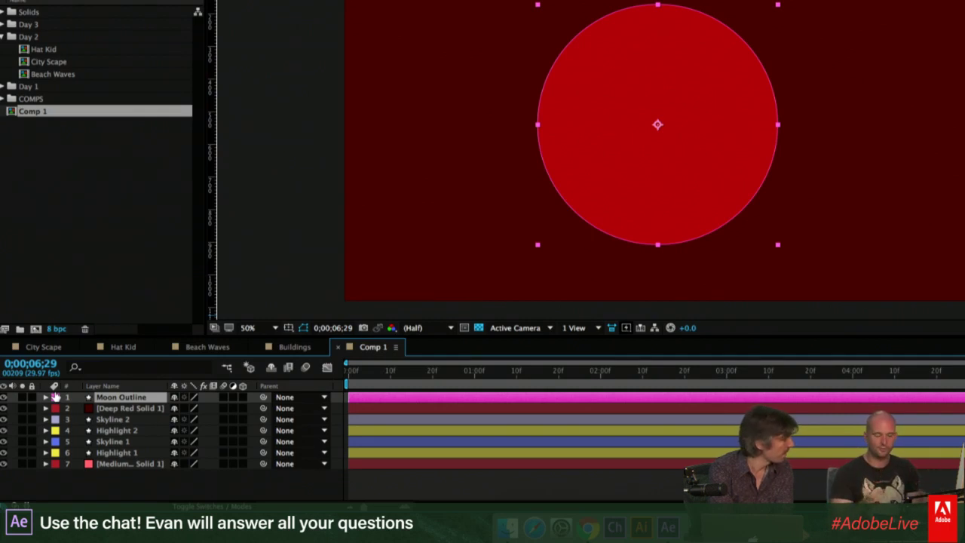
Set Deep Red Solid 1's track matte to Alpha Inverted 'Moon Outline' and show the moon's modified properties.
left_click(123, 408)
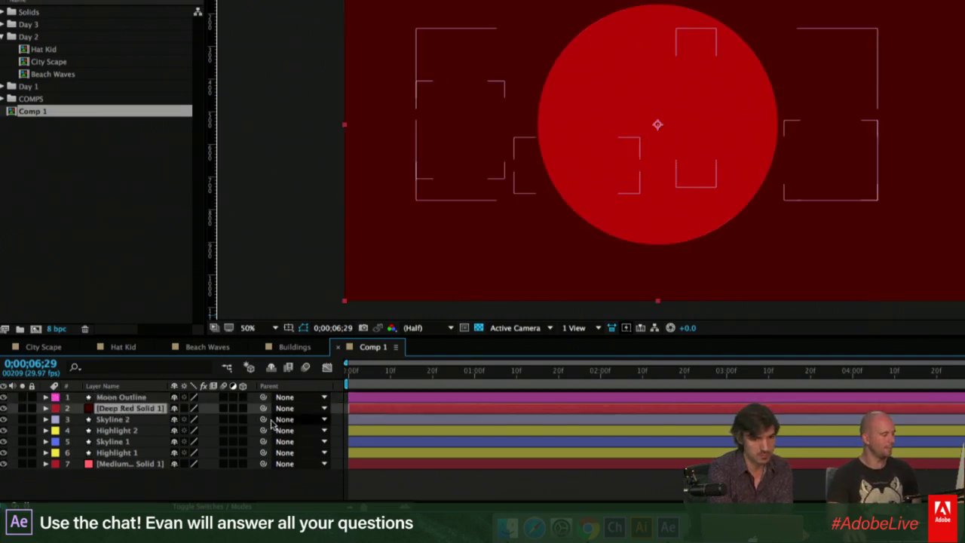
left_click(230, 506)
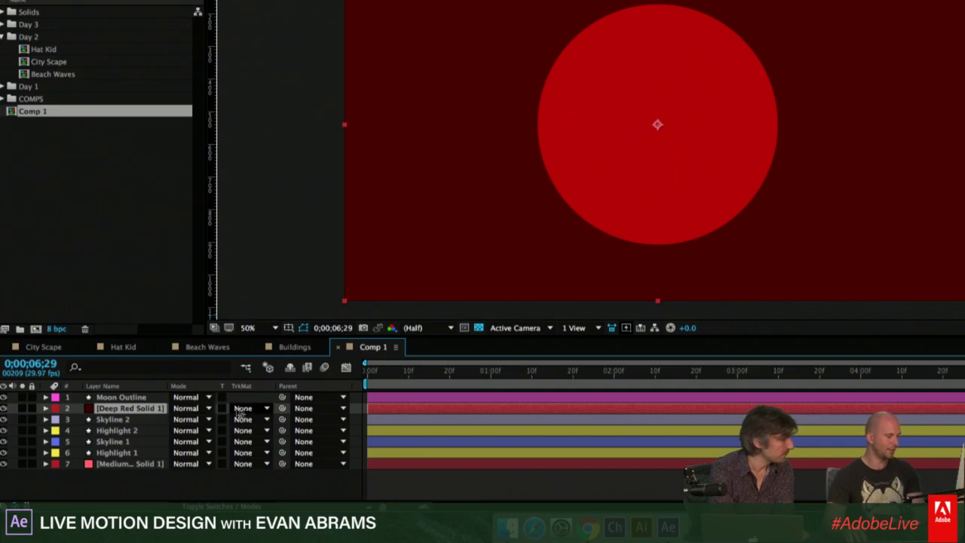
left_click(244, 409)
left_click(281, 454)
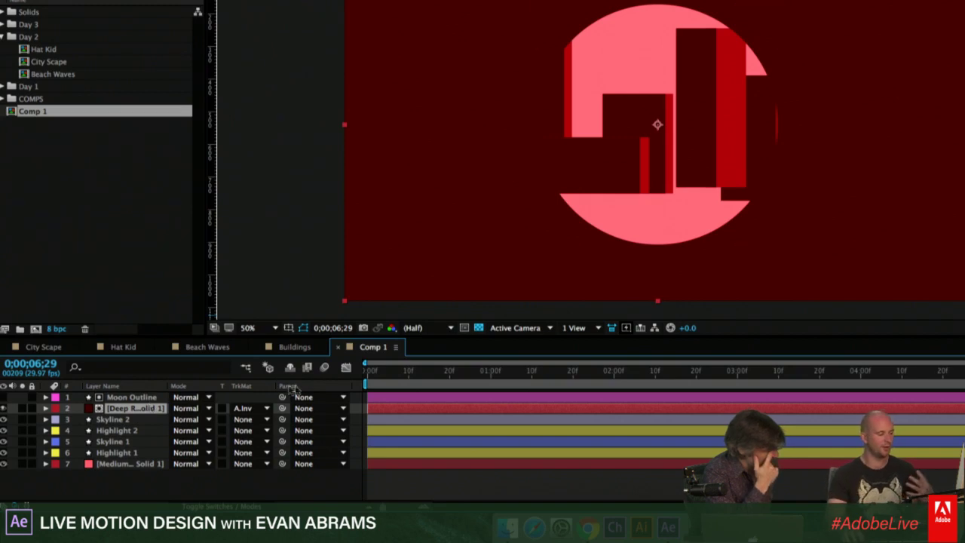
left_click(377, 398)
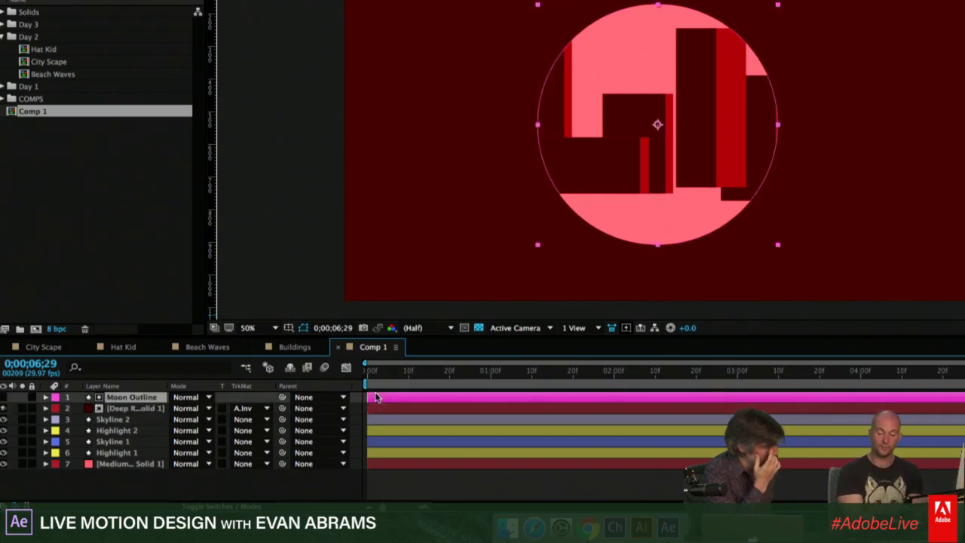
left_click(416, 408)
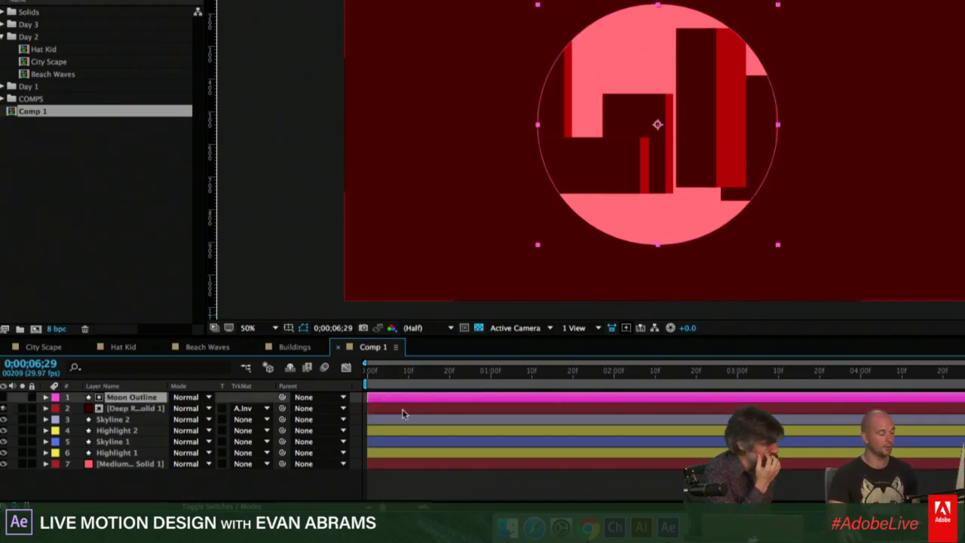
left_click(240, 408)
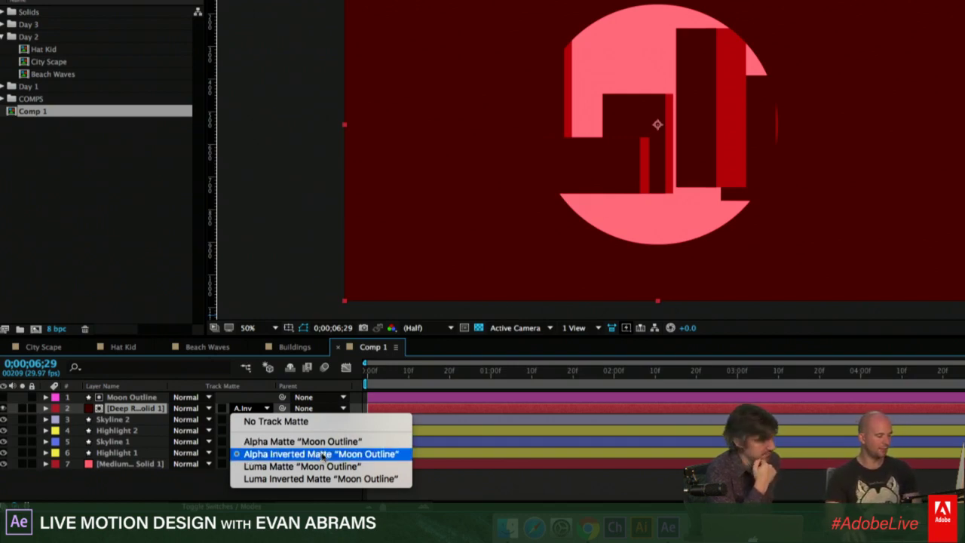
left_click(324, 454)
left_click(405, 398)
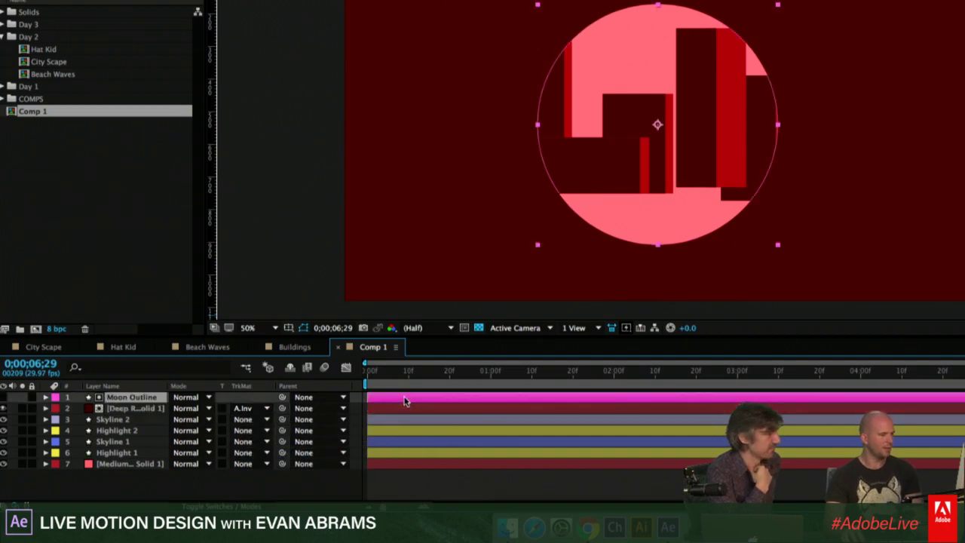
key("u")
key("u")
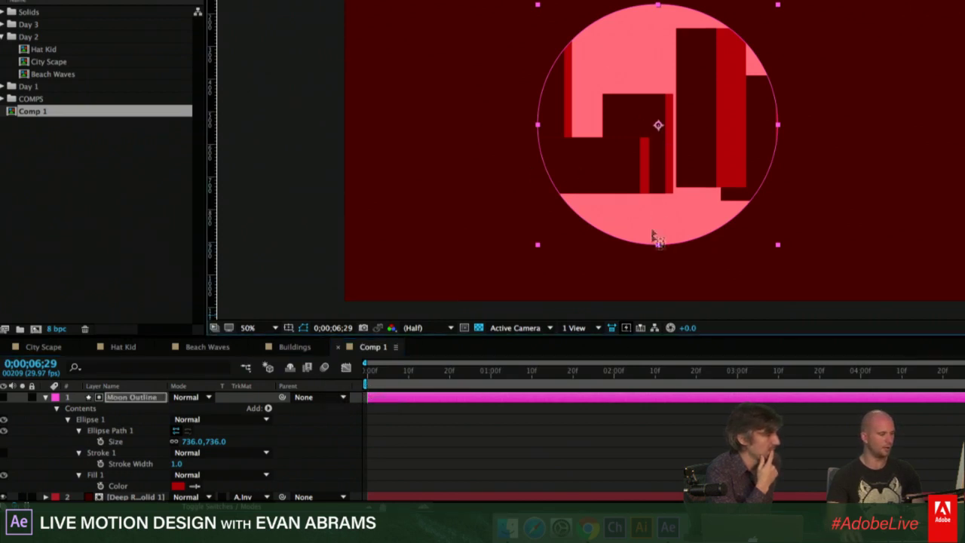
Drag the moon's anchor point down to its bottom, raise the circle higher, and show only Rotation.
left_click_drag(658, 126, 657, 294)
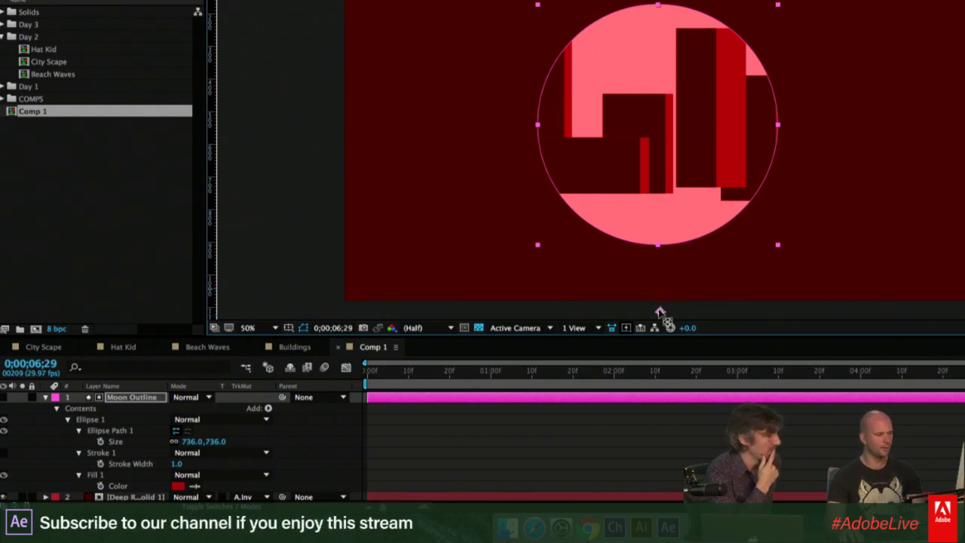
scroll(713, 263, "down", 2)
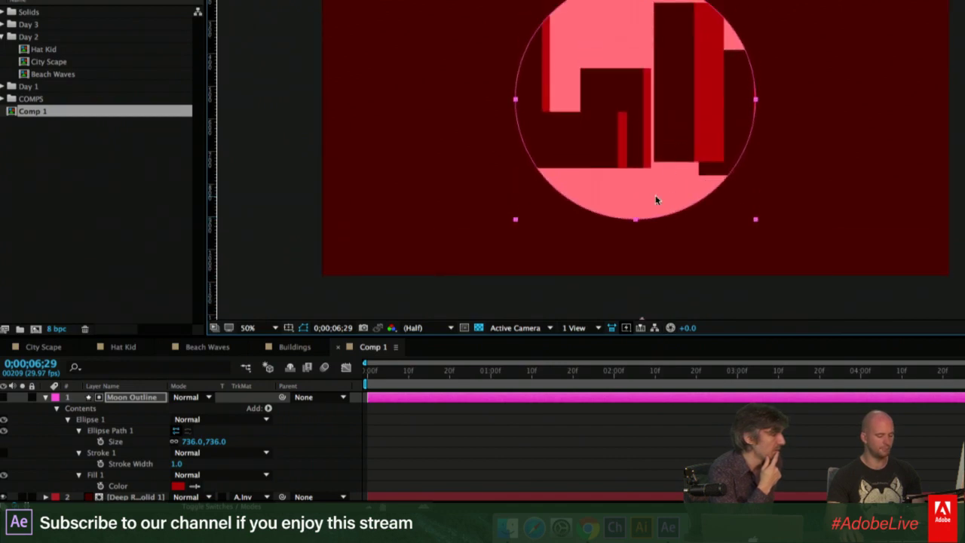
left_click_drag(648, 215, 684, 149)
left_click_drag(643, 121, 643, 128)
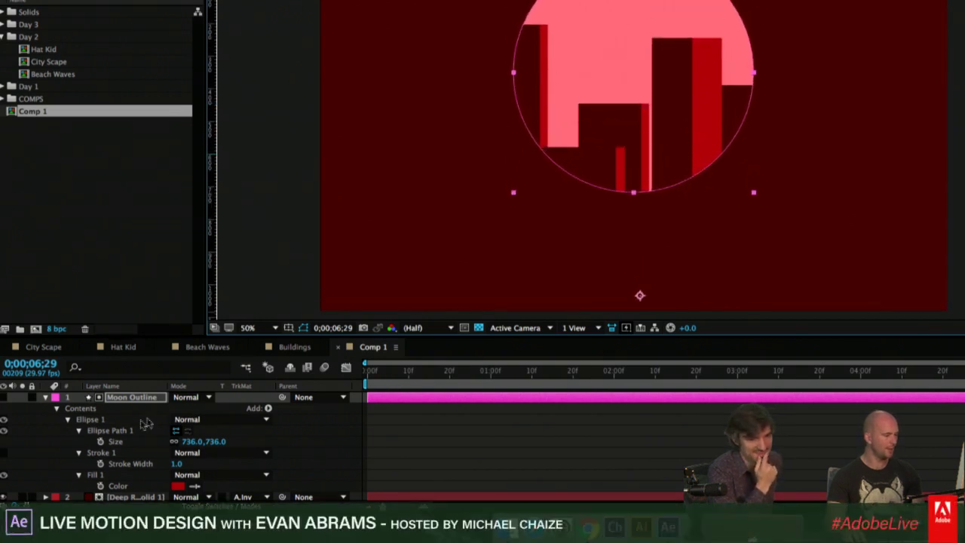
key("r")
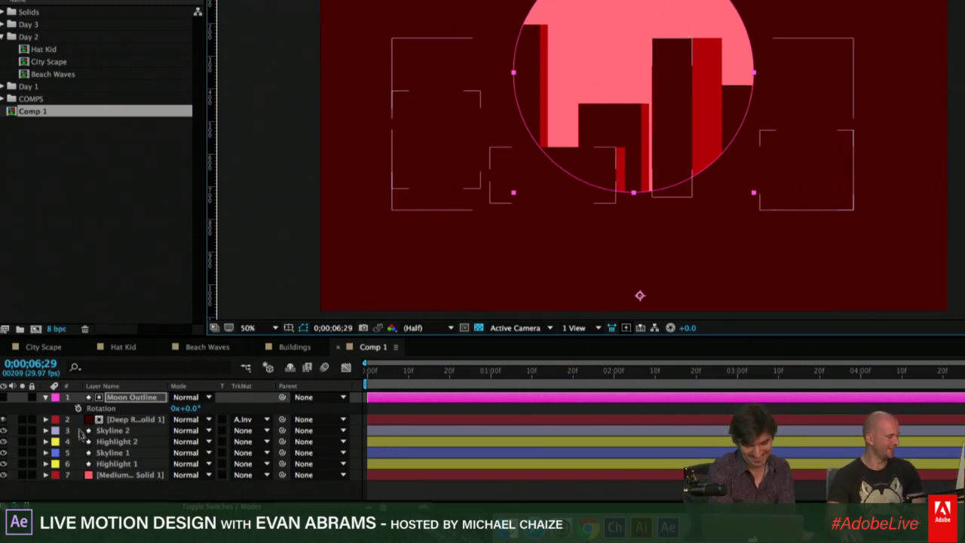
Keyframe Moon Outline's rotation at 20° at the start and -20° at 0;00;06;29.
left_click(78, 407)
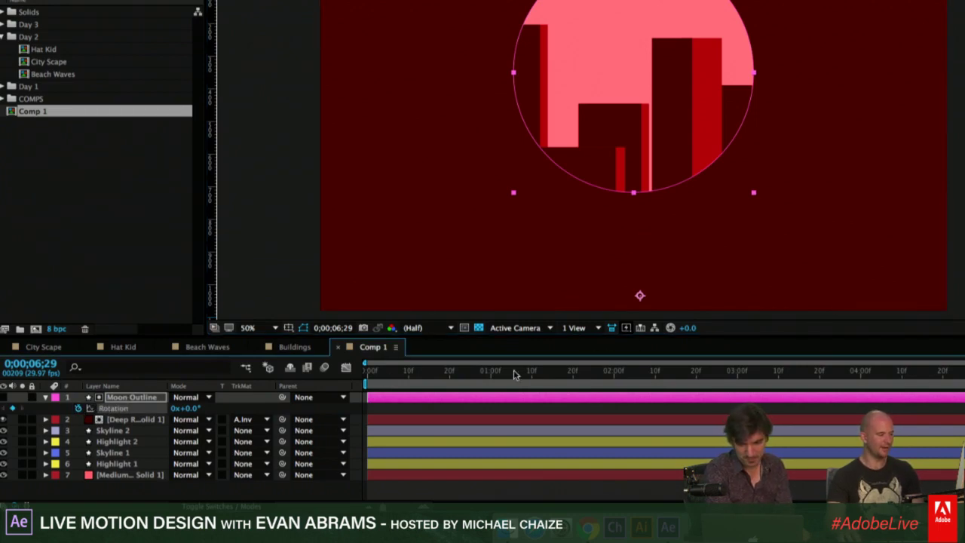
key("Home")
left_click_drag(190, 413, 202, 408)
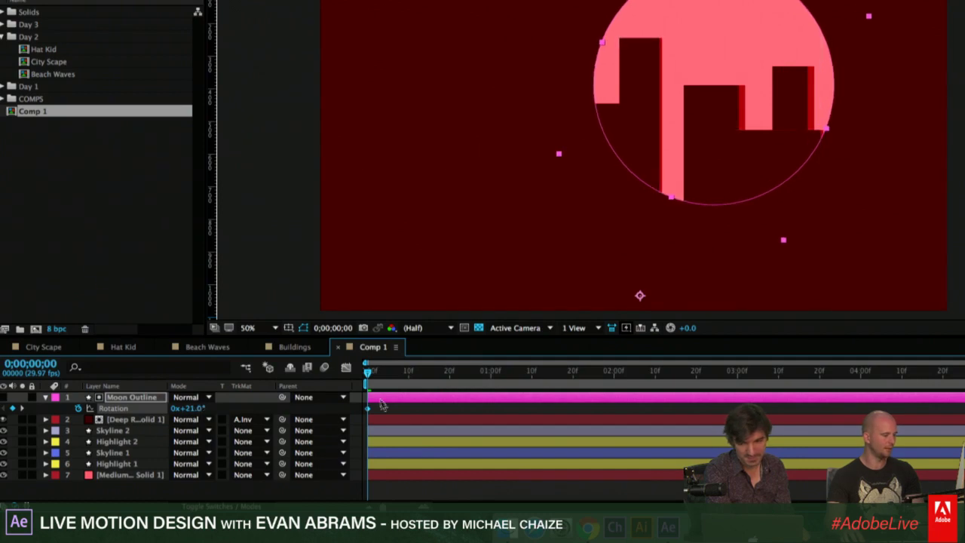
left_click_drag(199, 410, 196, 411)
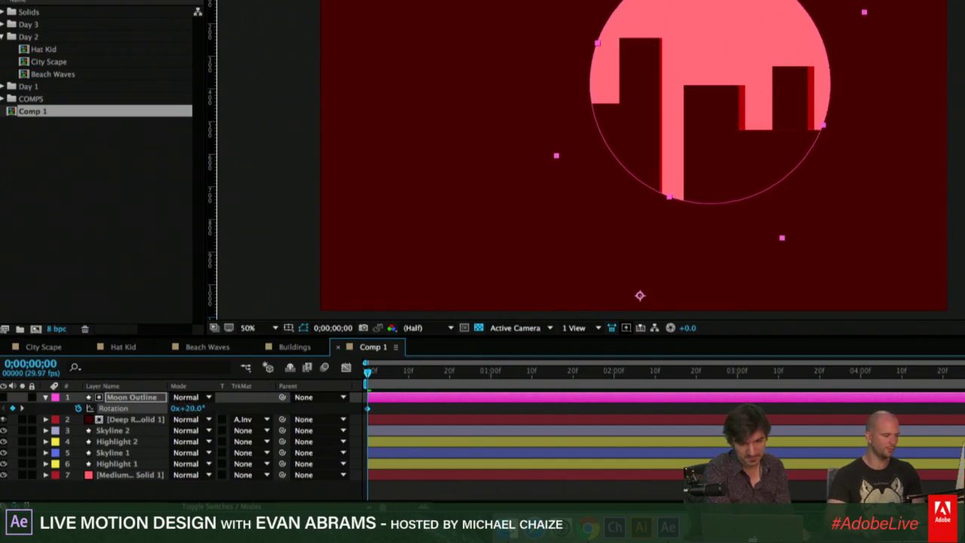
key("k")
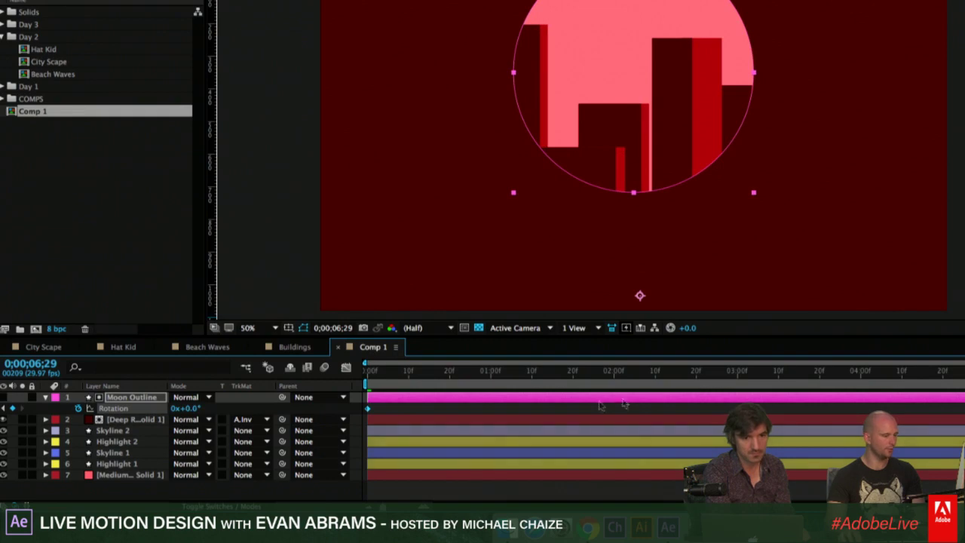
left_click(188, 408)
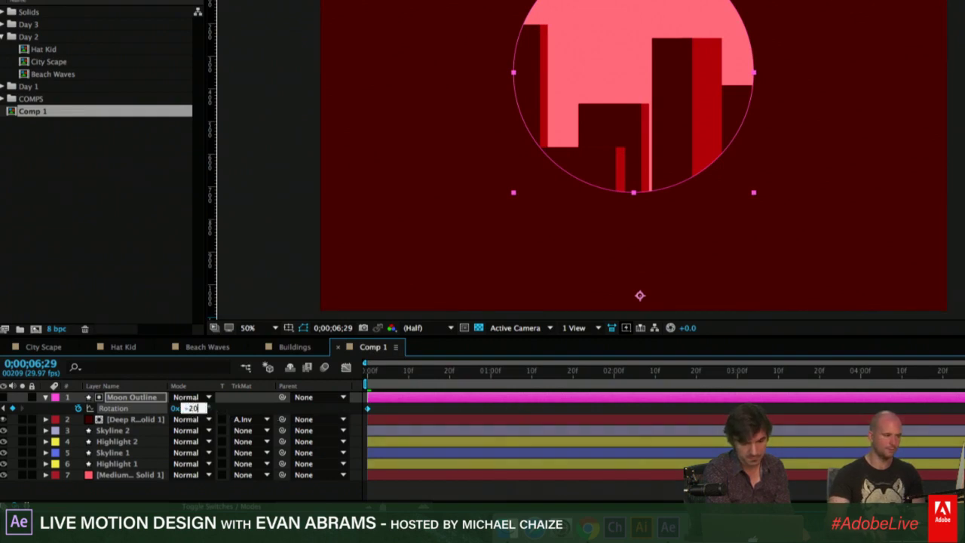
type("-20")
key("Return")
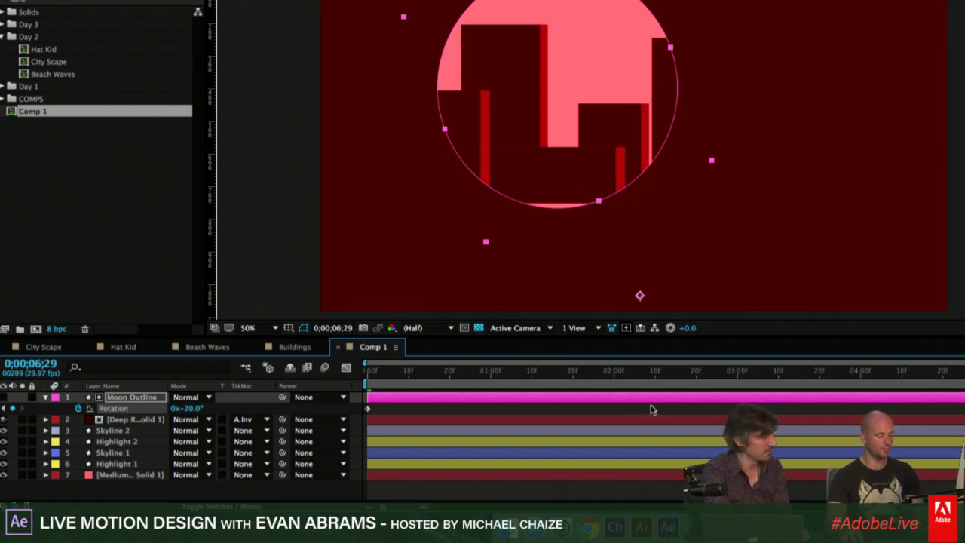
Shrink the moon's Ellipse Path Size to 647×647 and preview the swing from the start.
key("u")
key("u")
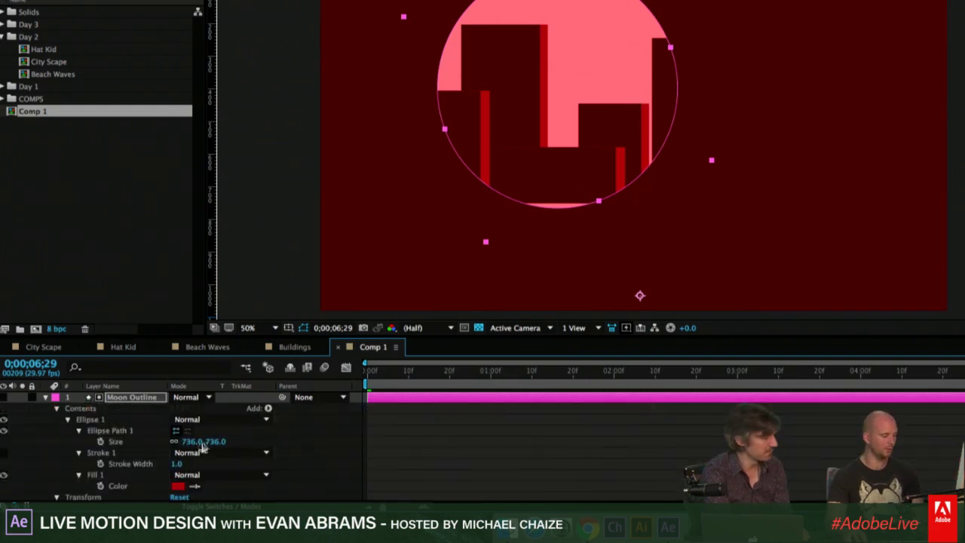
left_click_drag(208, 444, 158, 449)
left_click(608, 498)
left_click_drag(527, 373, 358, 385)
key("space")
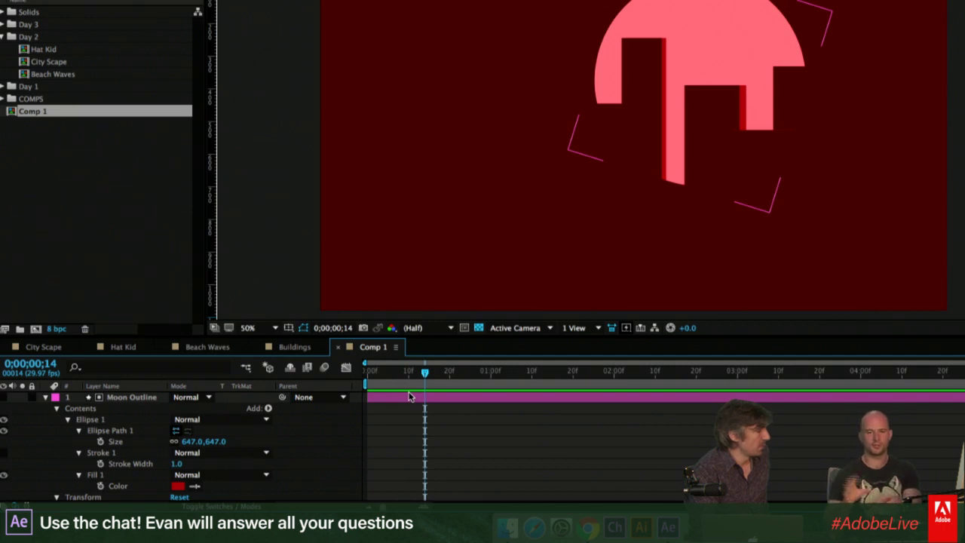
left_click(690, 233)
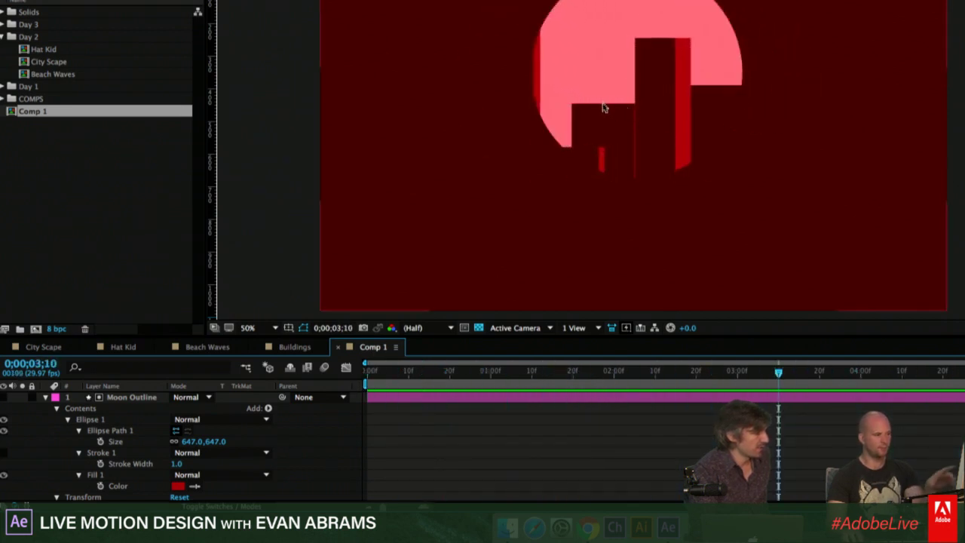
Preview the animation at 100% full quality from the start, stopping at 0;00;03;22.
key("/")
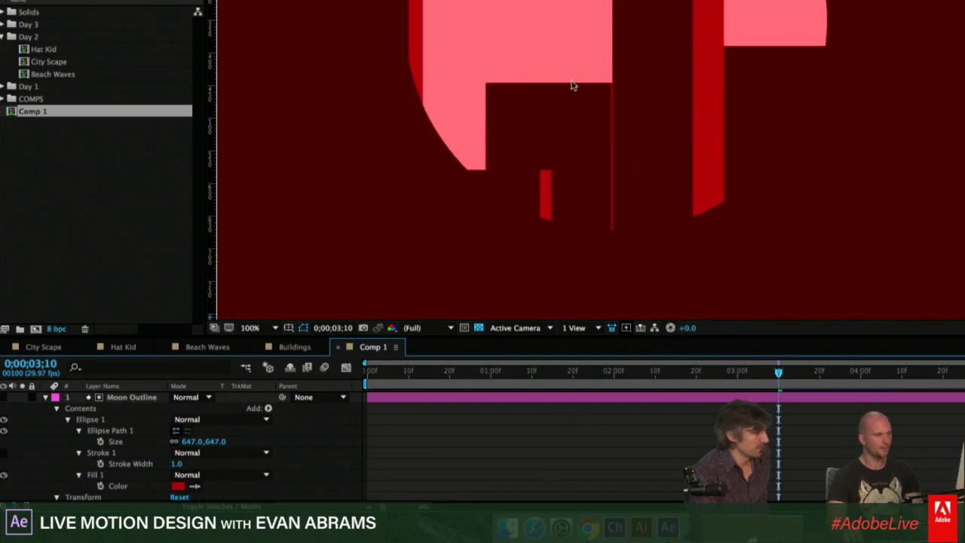
scroll(678, 151, "down", 4)
key("Home")
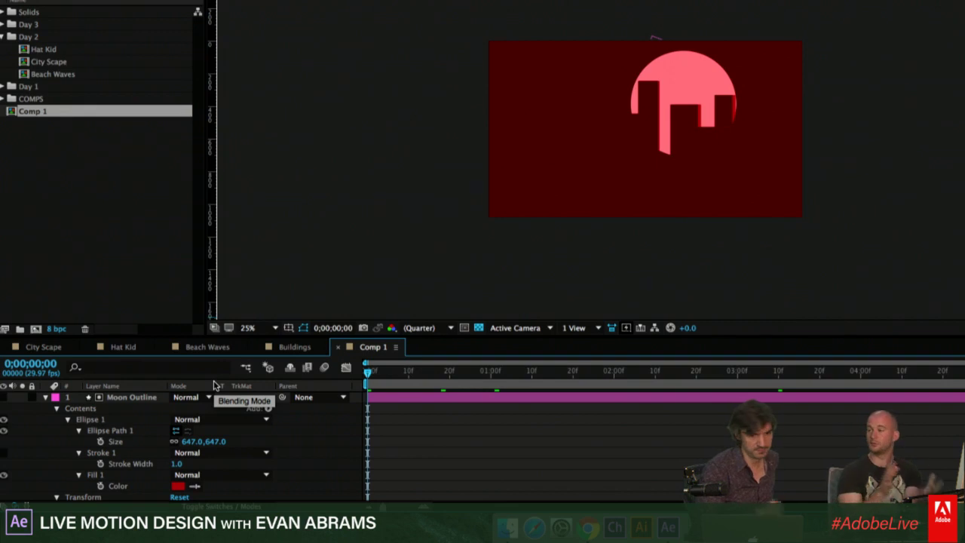
key("space")
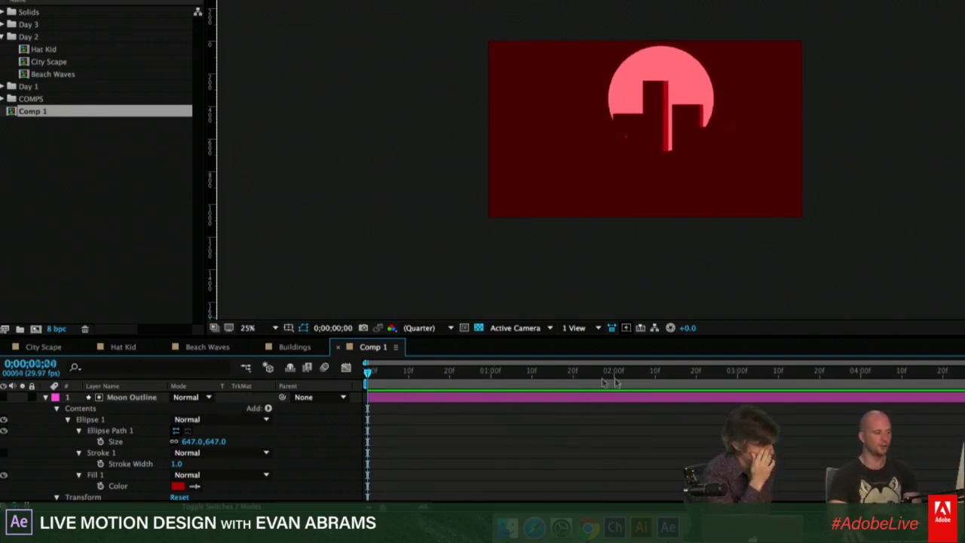
key("space")
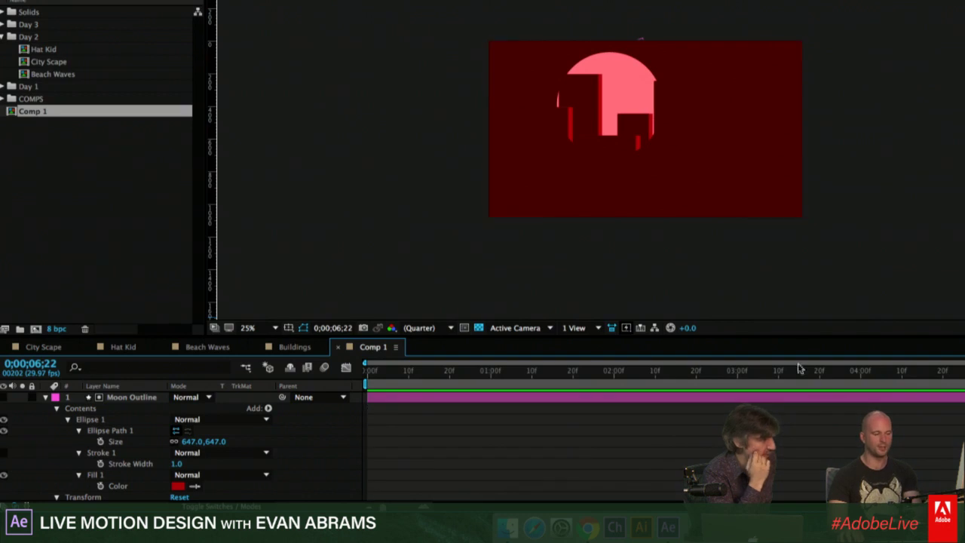
left_click_drag(792, 369, 827, 370)
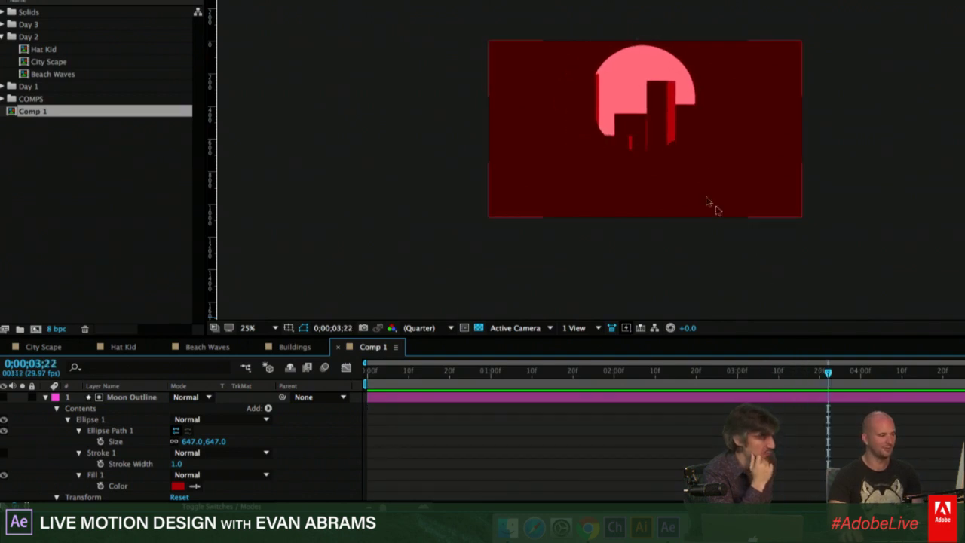
Collapse the Moon Outline layer's properties and clear all layer selection with F2.
left_click(639, 150)
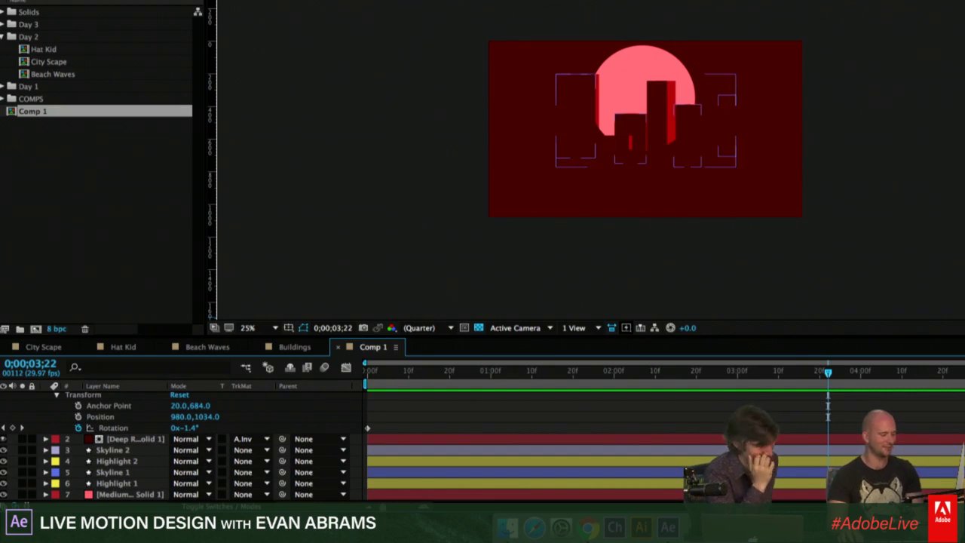
key("ctrl+Up")
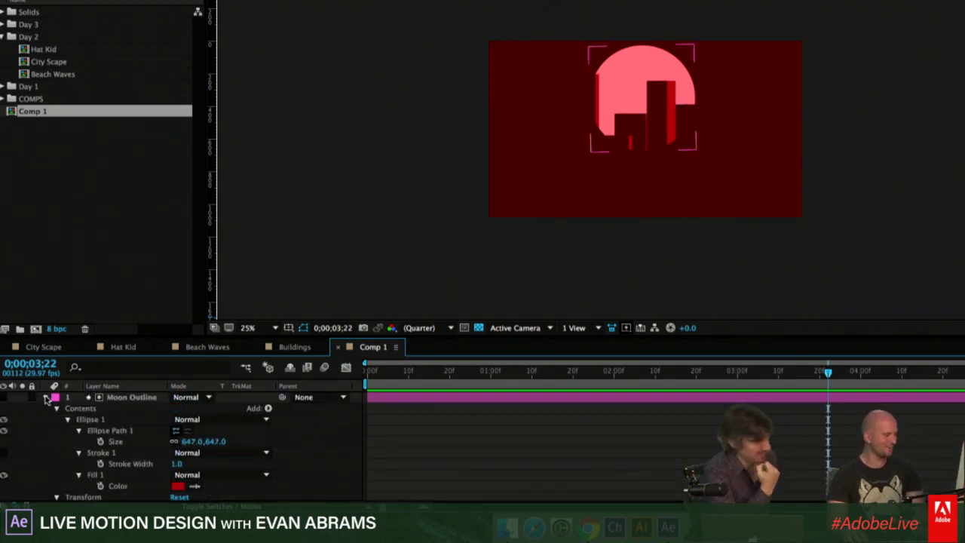
left_click(46, 397)
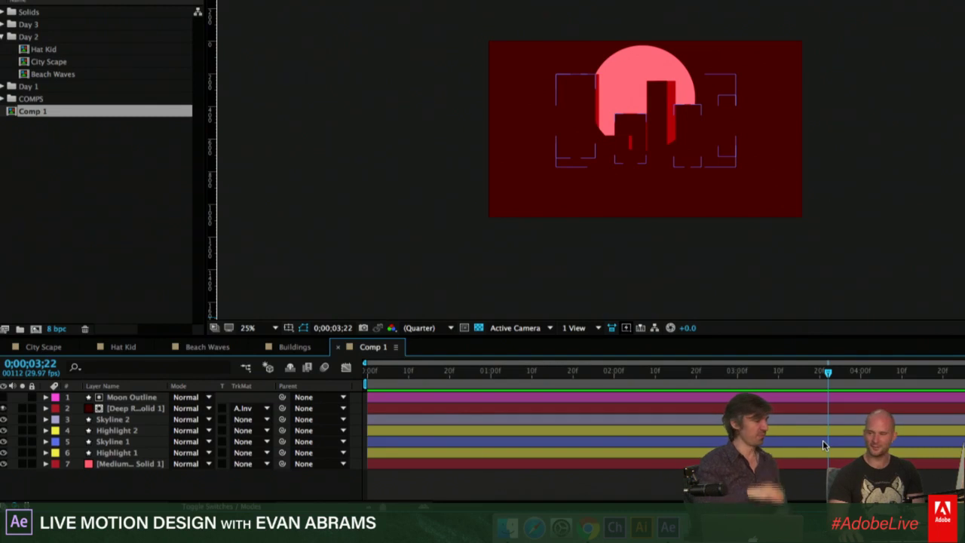
left_click(121, 455)
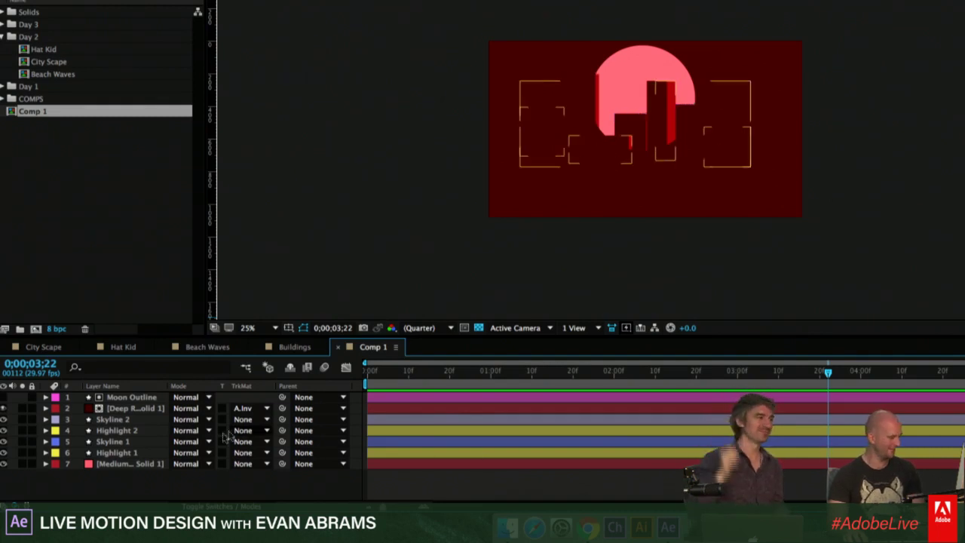
left_click(119, 453)
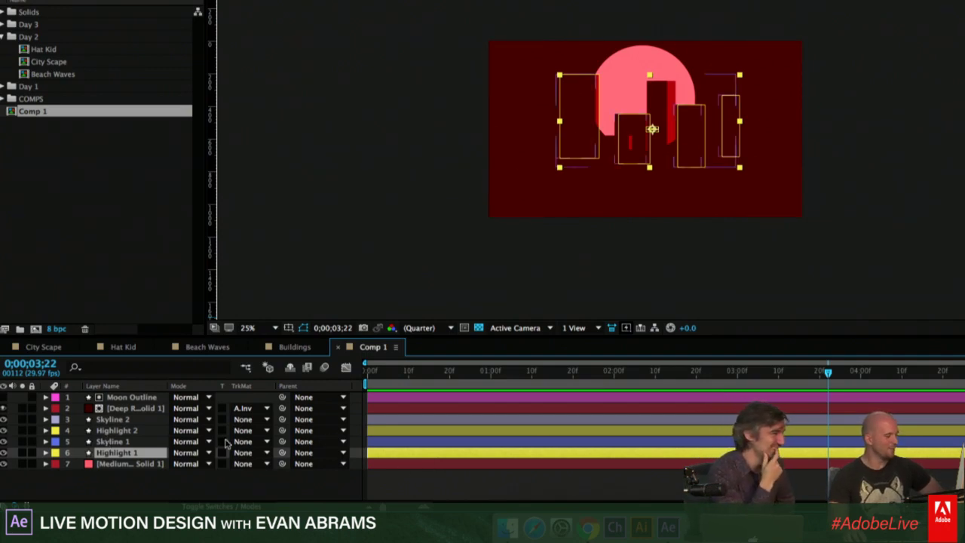
key("F2")
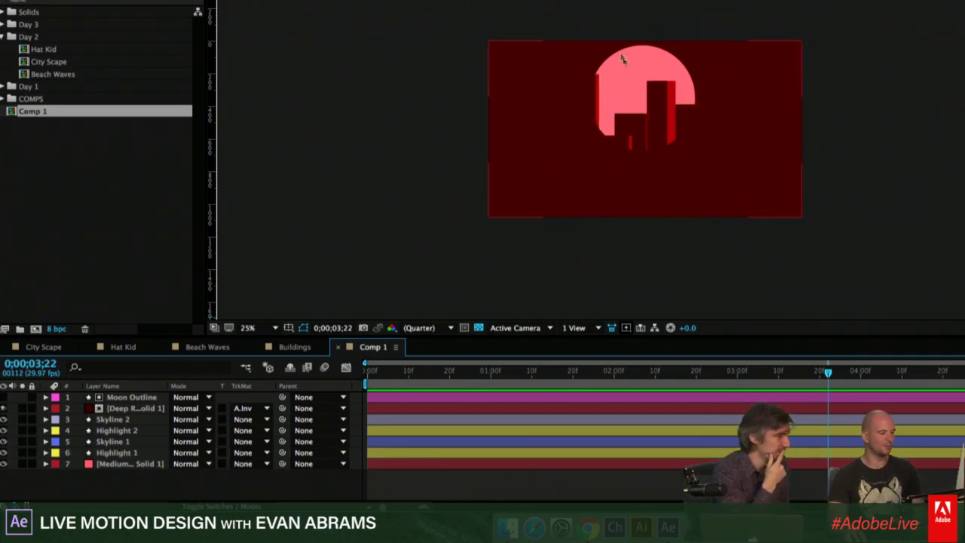
scroll(625, 92, "up", 2)
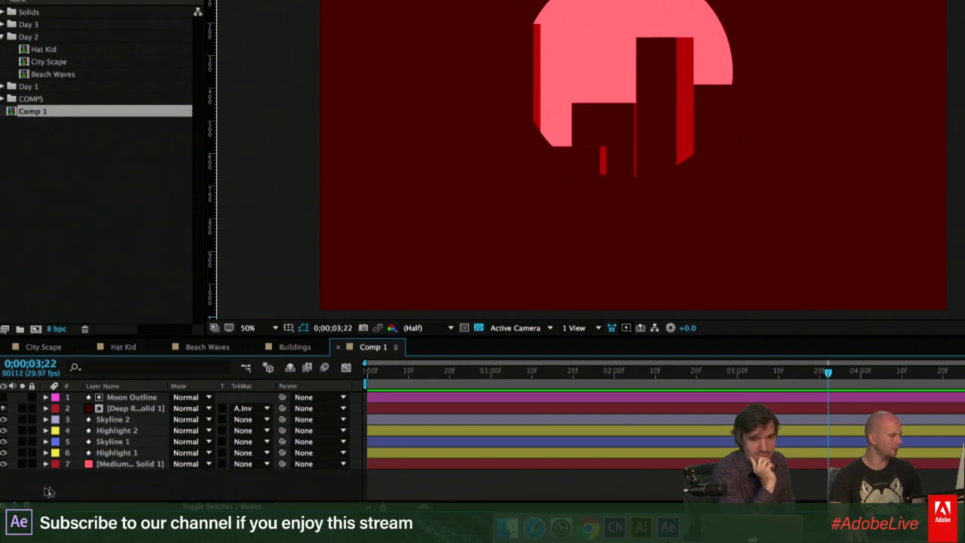
Pen-draw a closed red check-mark polygon as Shape Layer 1 and solo that layer.
left_click(523, 212)
left_click(523, 243)
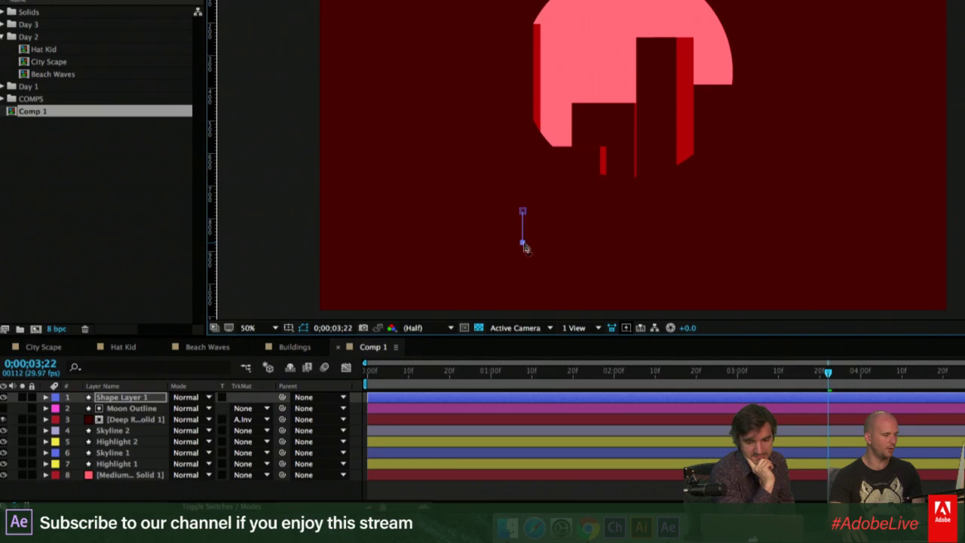
left_click(615, 242)
left_click(616, 98)
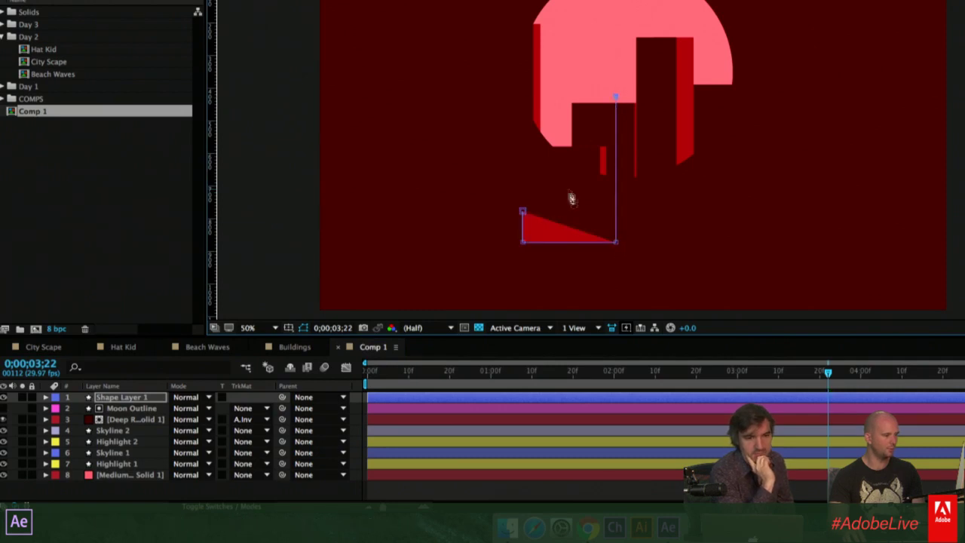
left_click(555, 222)
left_click(524, 212)
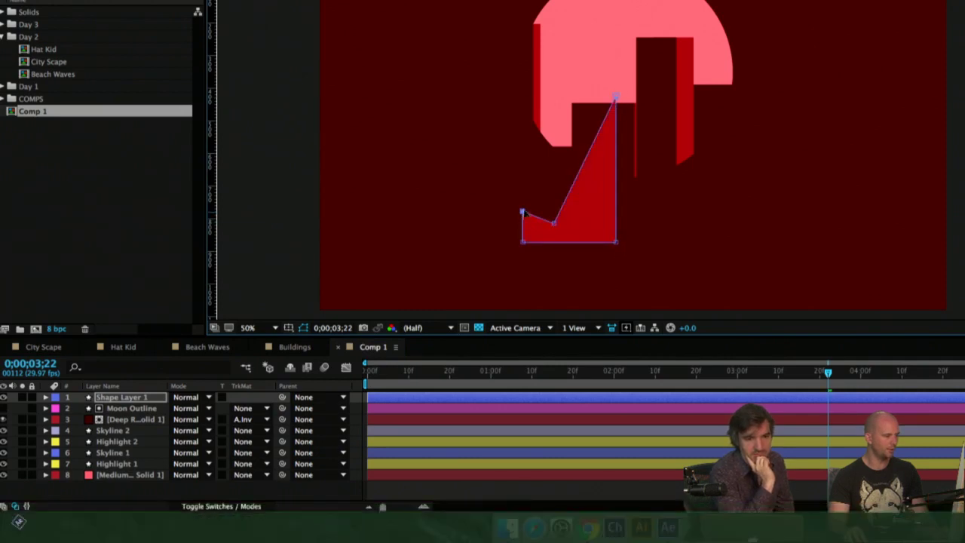
left_click_drag(549, 220, 548, 224)
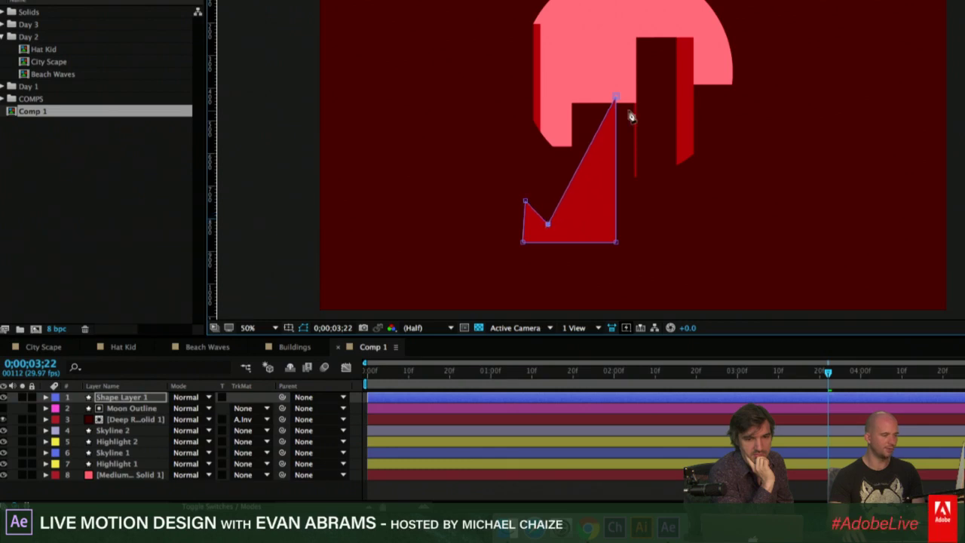
key("v")
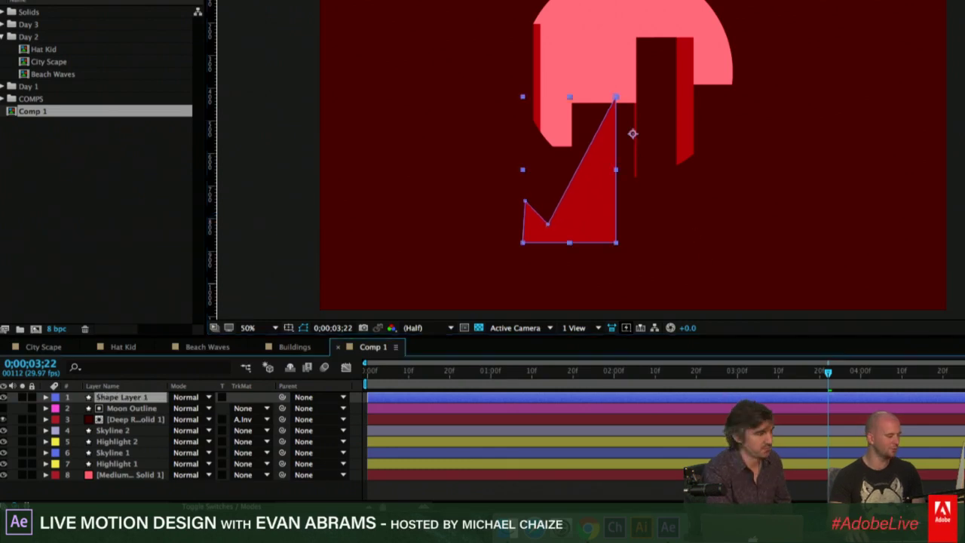
left_click(22, 397)
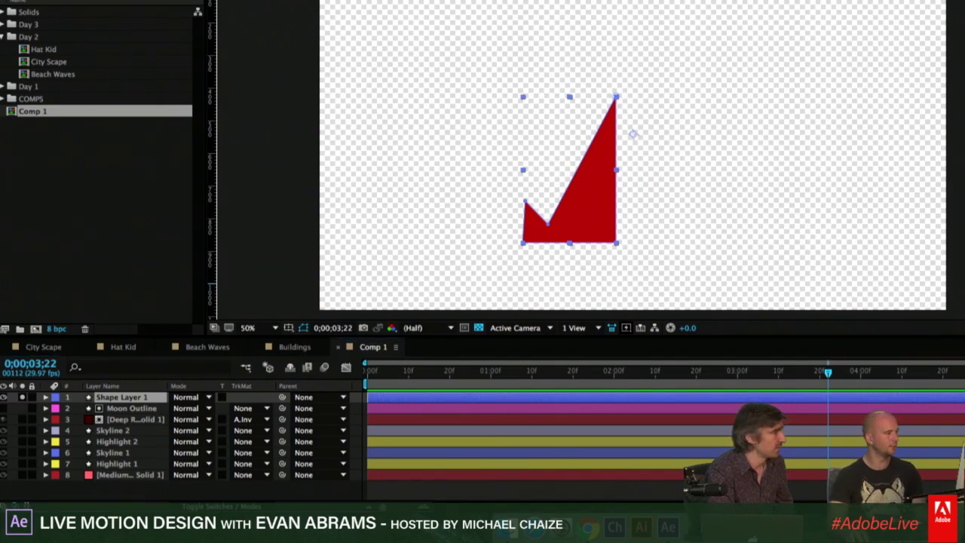
Add a red Ellipse 1 circle on the check's tip and start a Shape 2 path from its edge.
left_click_drag(591, 79, 656, 145)
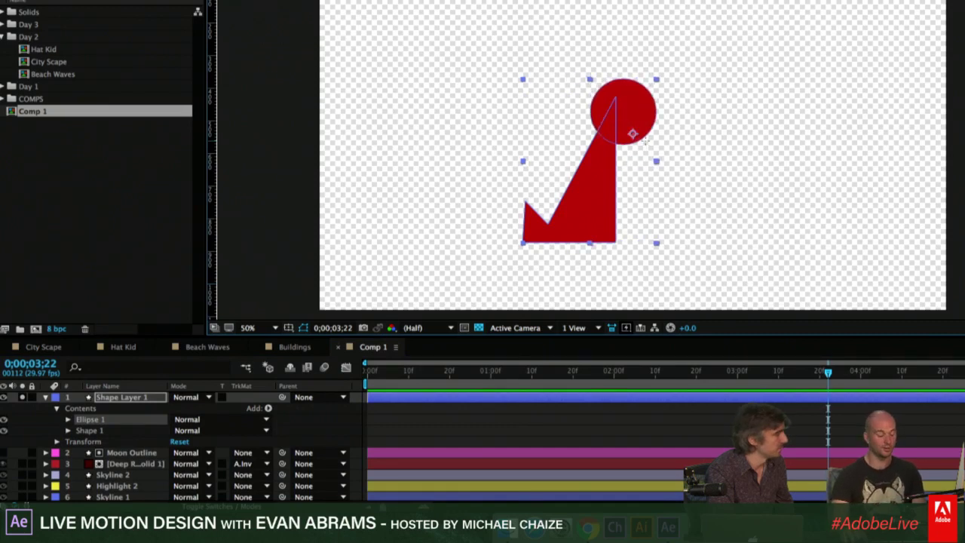
mouse_move(636, 128)
left_mouse_down()
mouse_move(621, 117)
mouse_move(633, 119)
left_mouse_up()
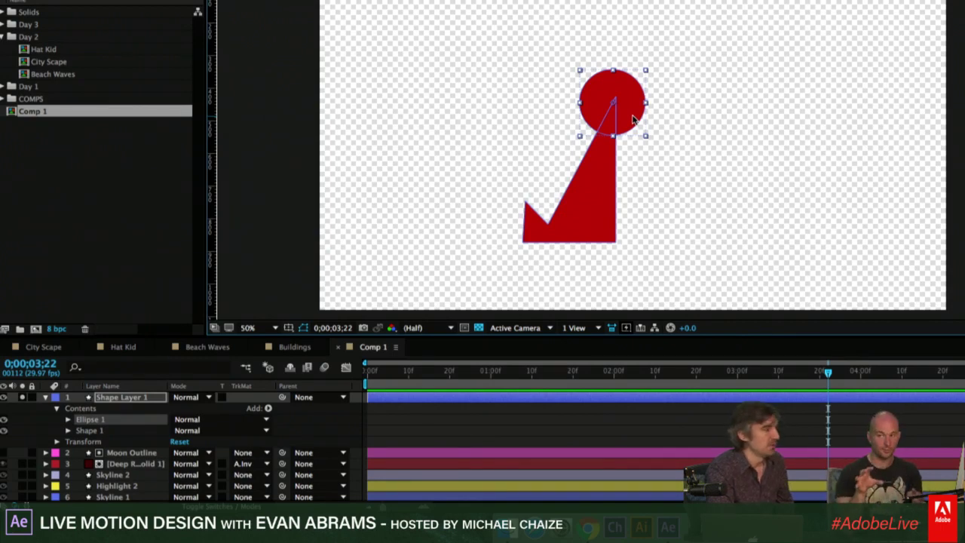
left_click_drag(634, 110, 623, 129)
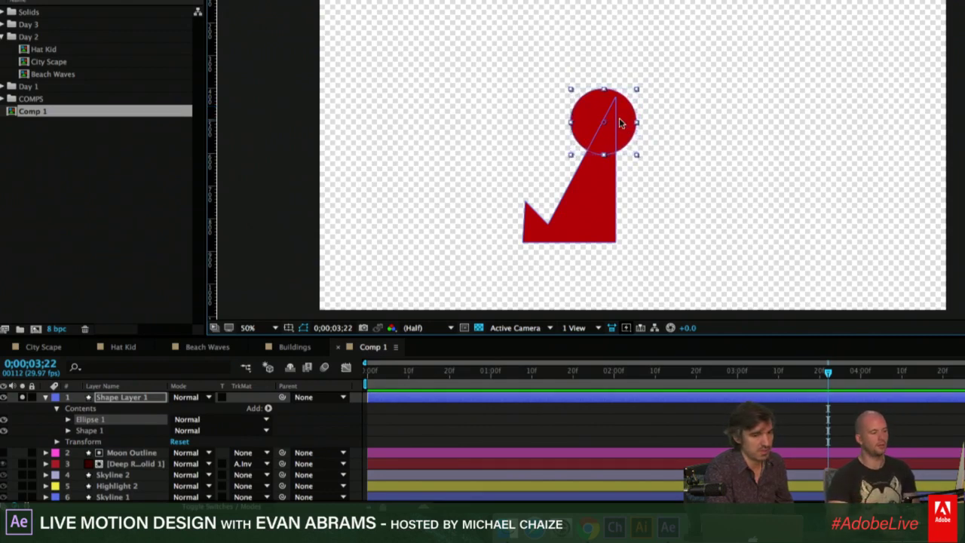
left_click(697, 397)
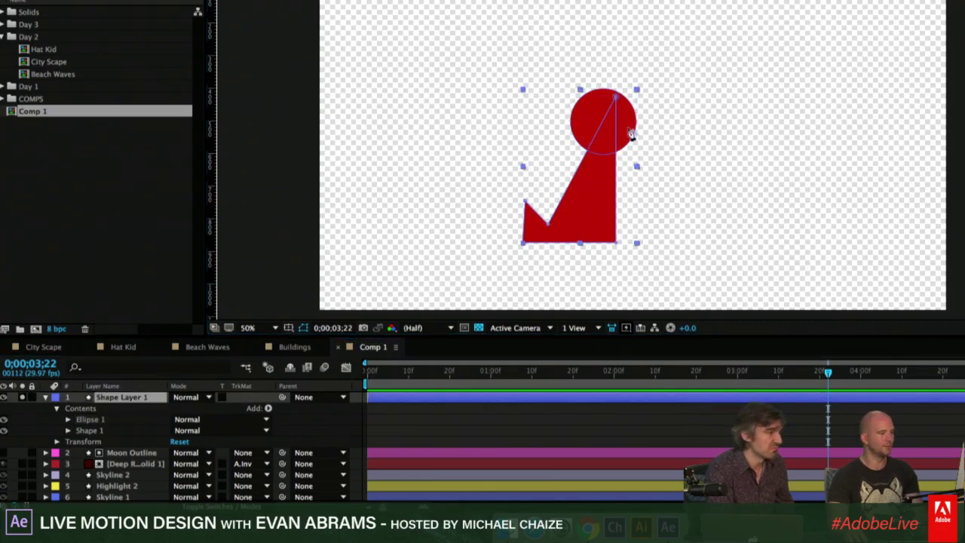
left_click(713, 397)
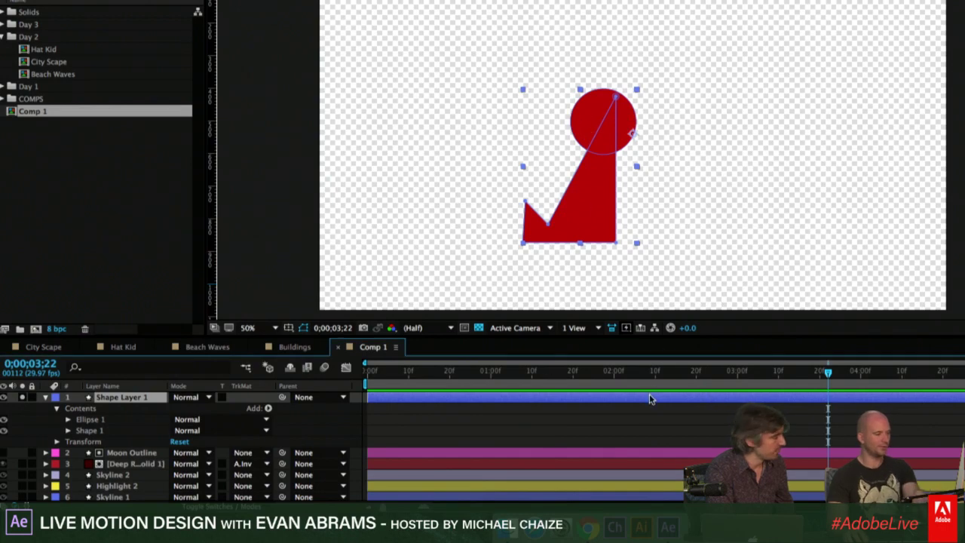
left_click_drag(600, 108, 640, 84)
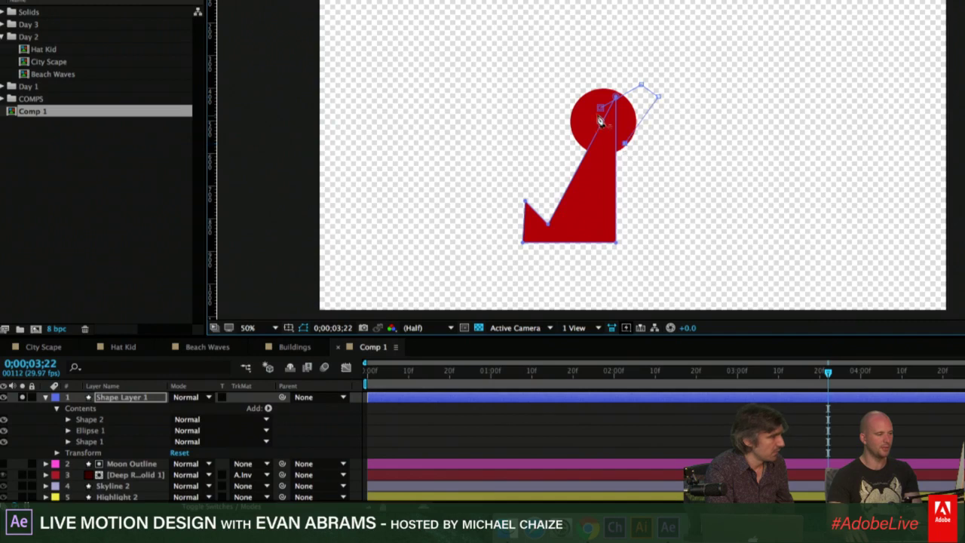
Close the red wedge beside the circle, add a small Shape 3 triangle on its left, and collapse Contents.
left_click(601, 110)
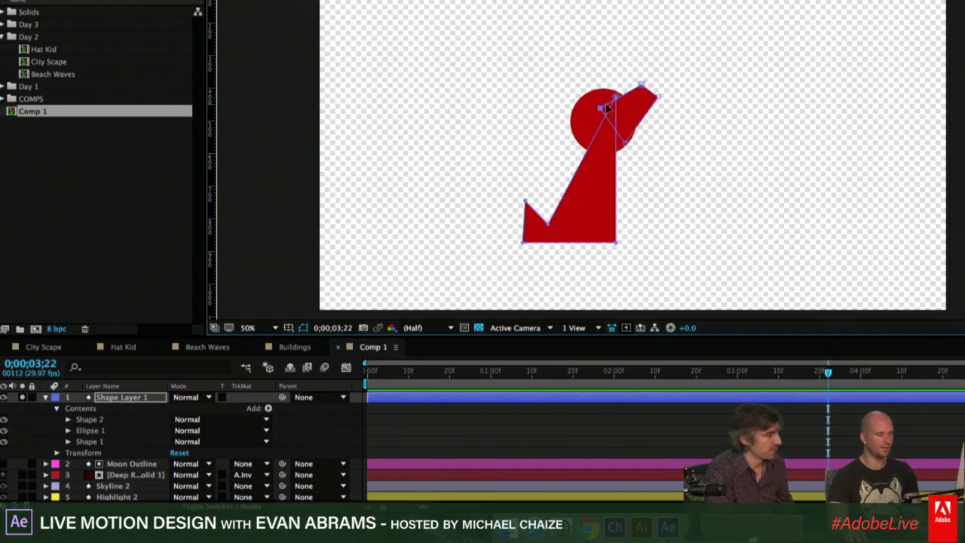
left_click_drag(608, 108, 624, 147)
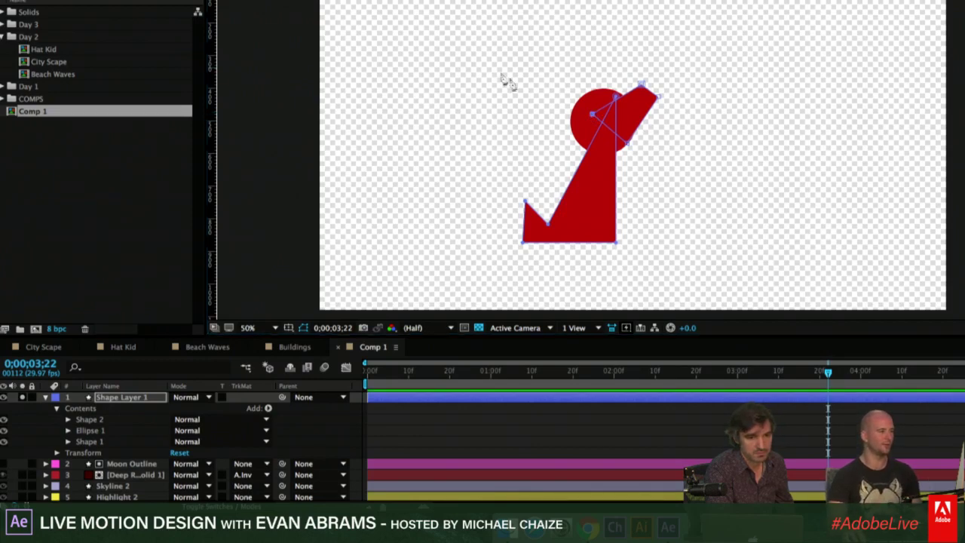
left_click(558, 118)
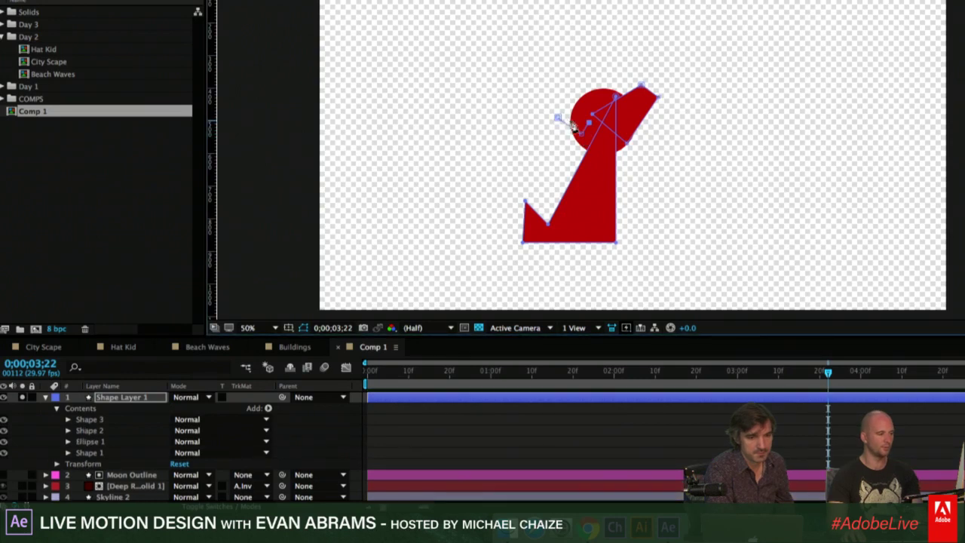
left_click(582, 124)
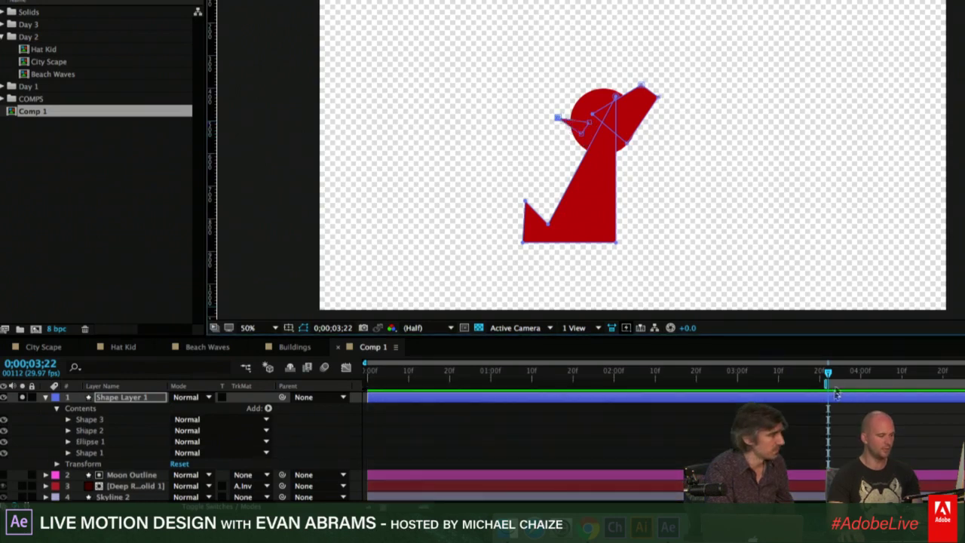
left_click(835, 391)
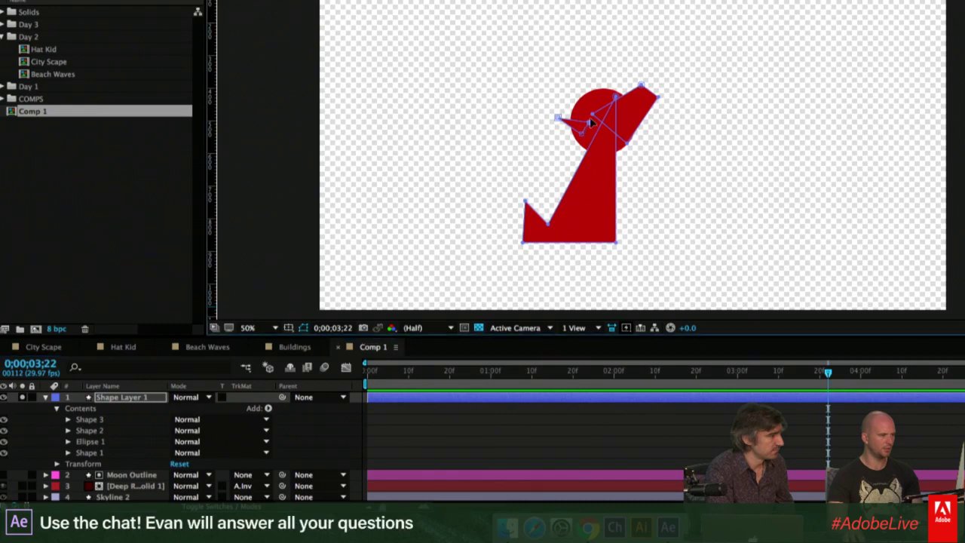
left_click_drag(587, 123, 581, 133)
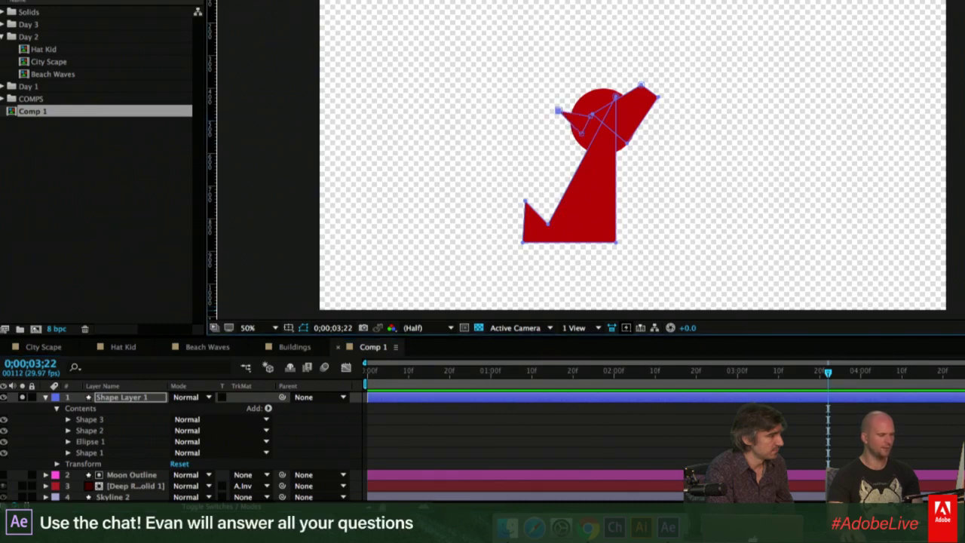
left_click(83, 397)
left_click(45, 397)
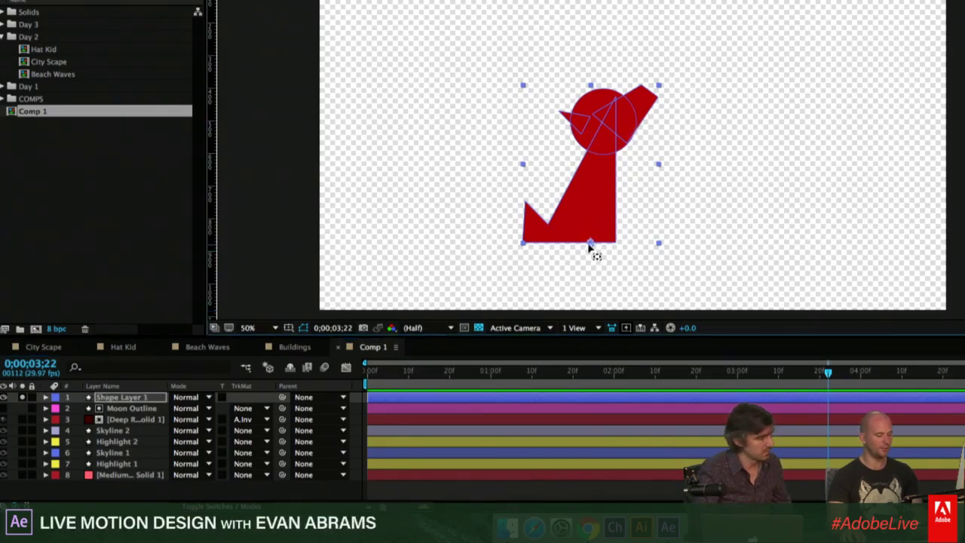
Scale the red figure down to a tiny size and move it up onto a rooftop against the moon.
left_click_drag(659, 85, 596, 215)
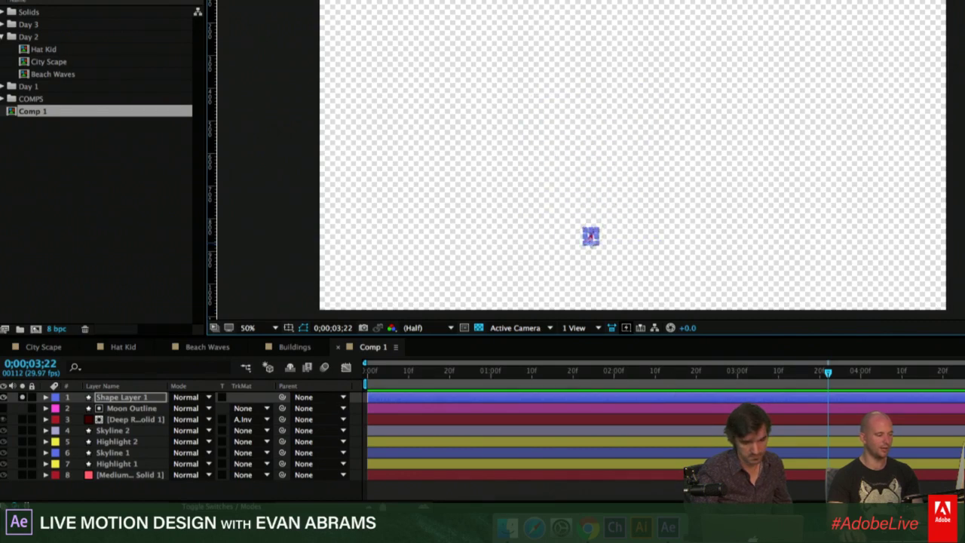
left_click(640, 490)
left_click(591, 240)
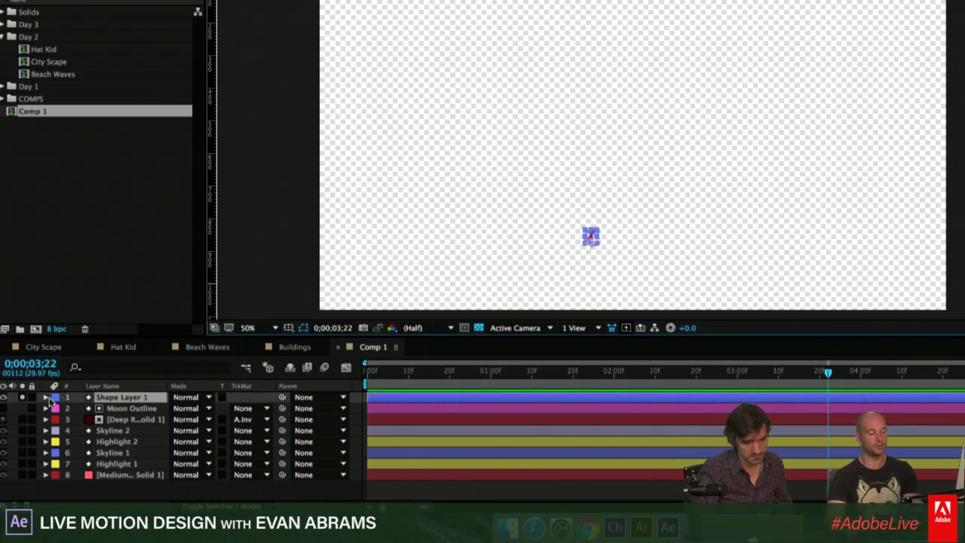
left_click(660, 389)
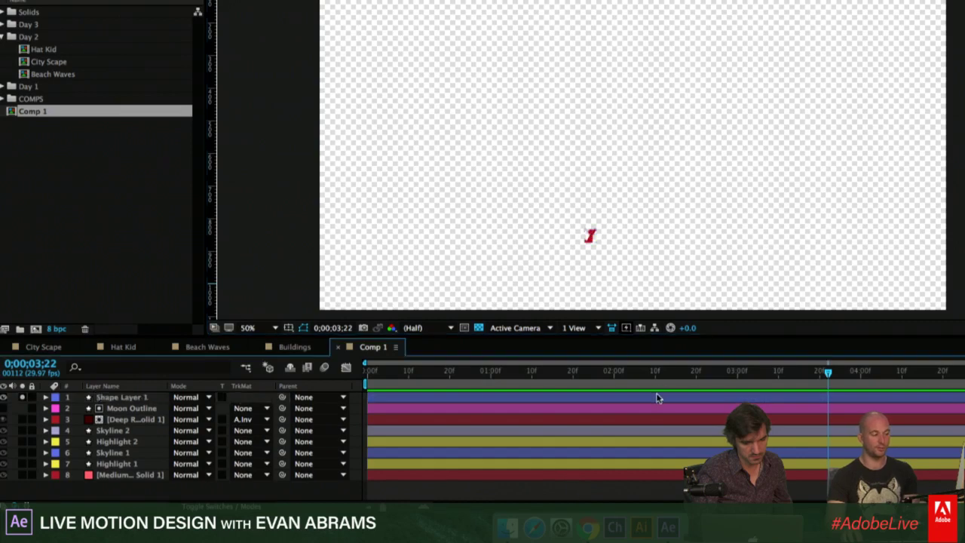
left_click(590, 238)
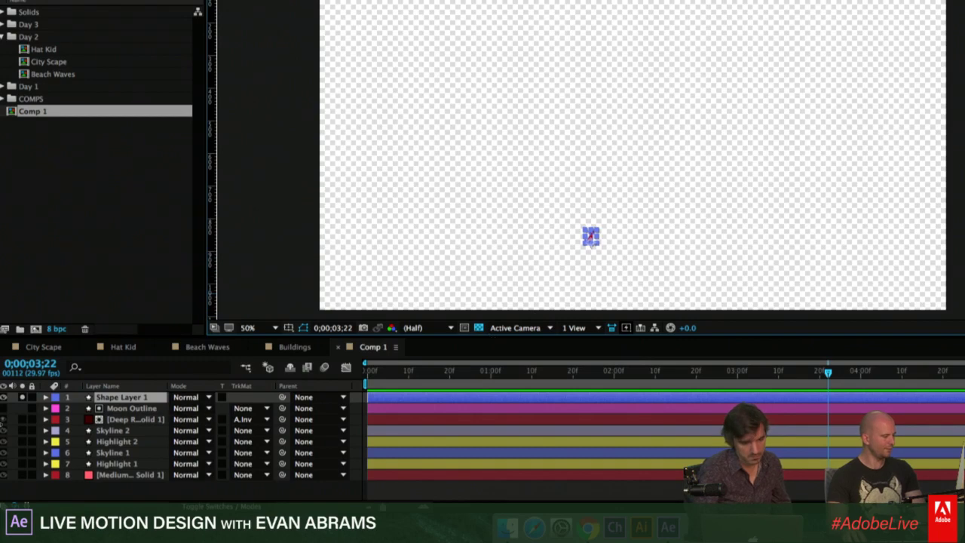
left_click_drag(593, 243, 638, 114)
left_click(23, 397)
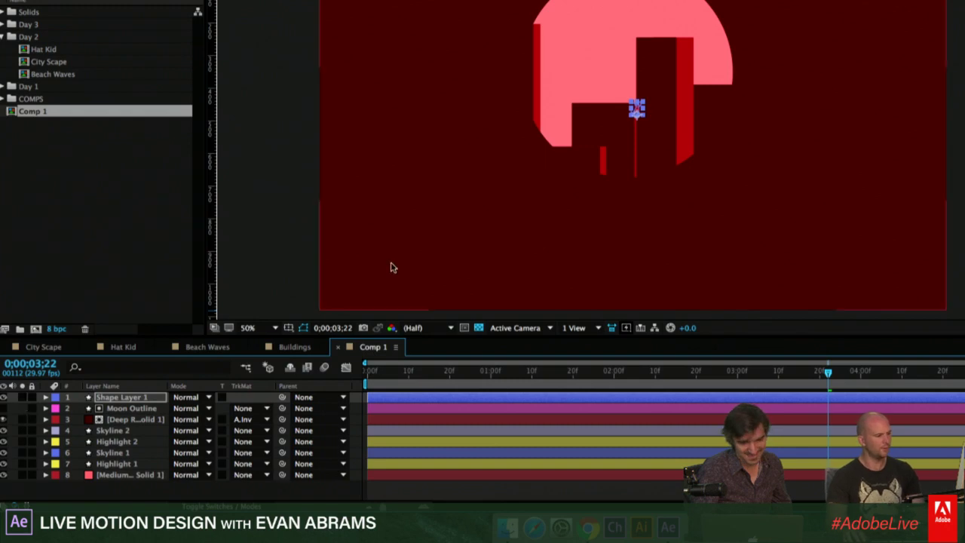
left_click_drag(639, 121, 592, 103)
scroll(607, 106, "up", 2)
scroll(592, 104, "down", 4)
scroll(592, 95, "up", 4)
scroll(596, 104, "down", 2)
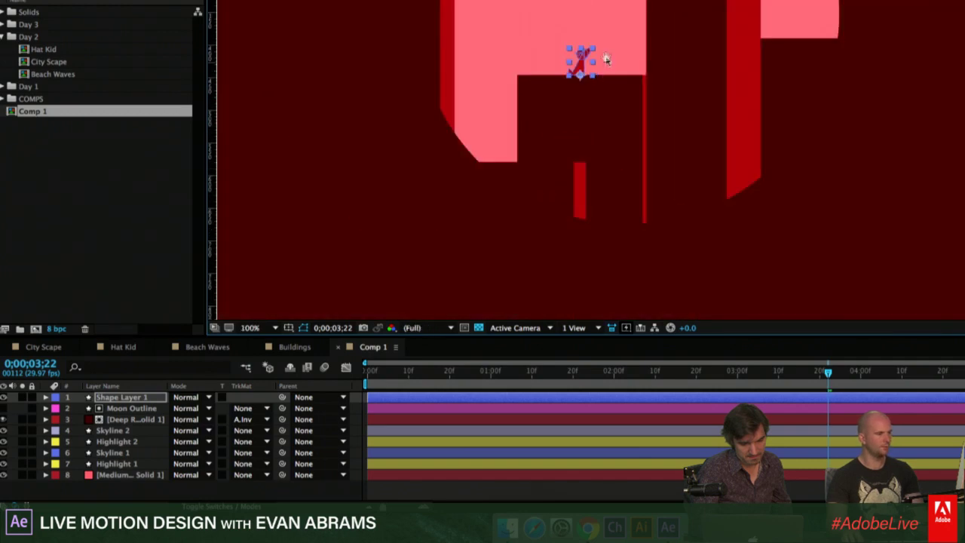
left_click(802, 492)
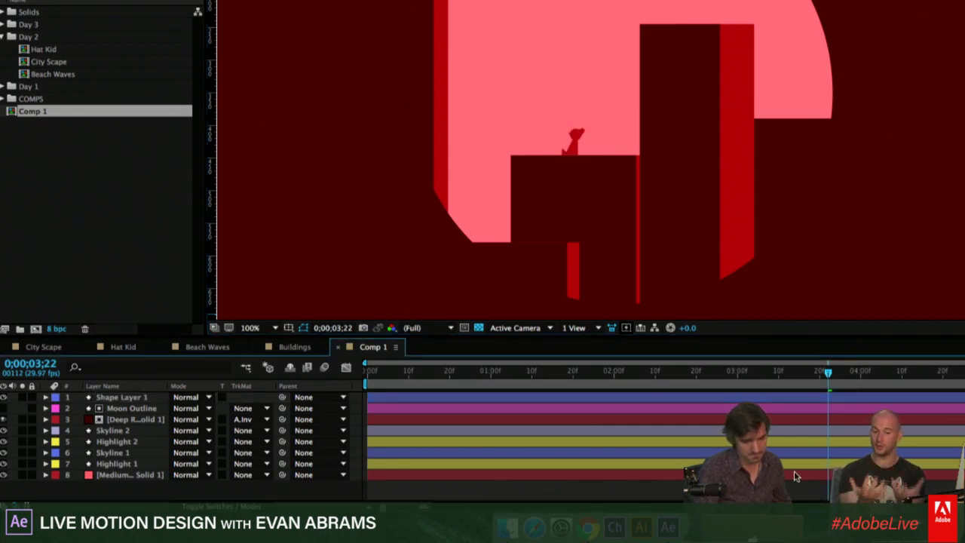
left_click(576, 136)
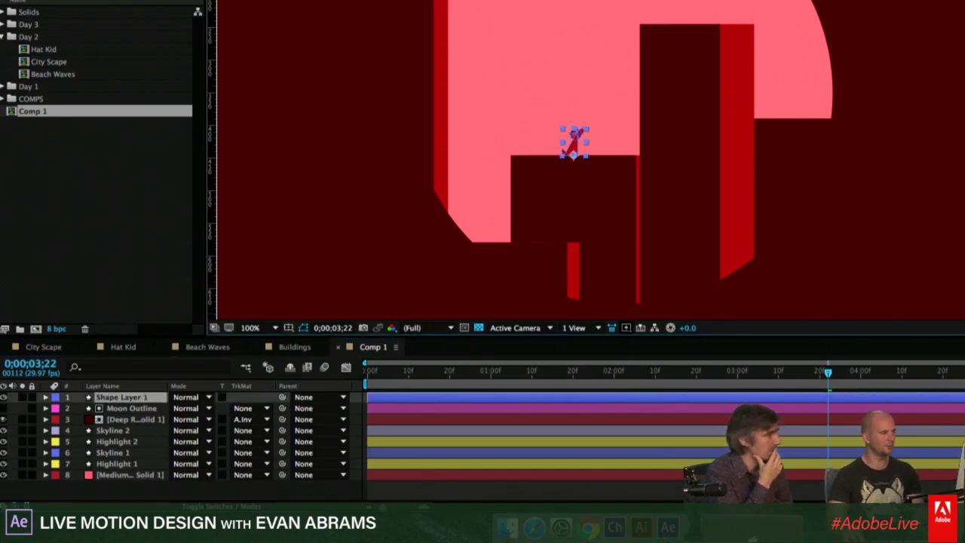
left_click(466, 221)
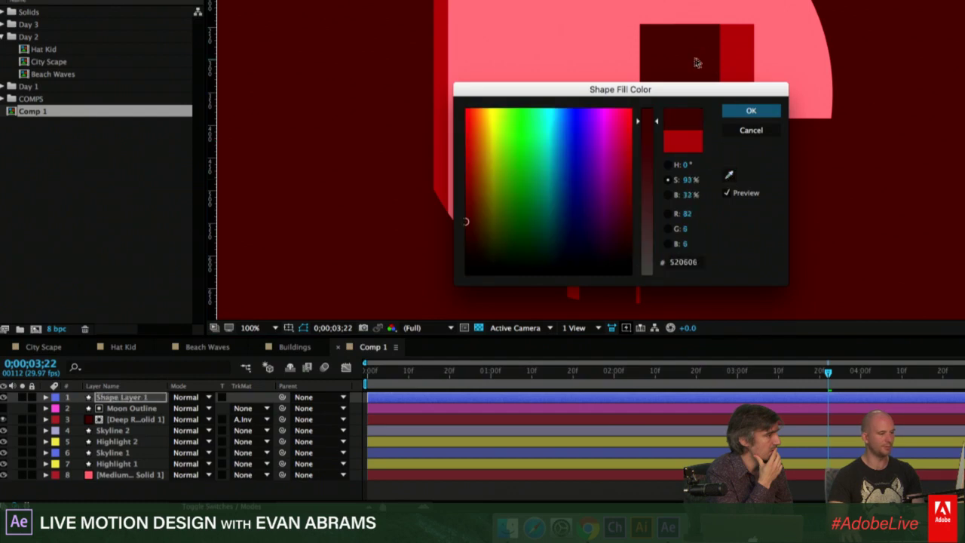
left_click(751, 111)
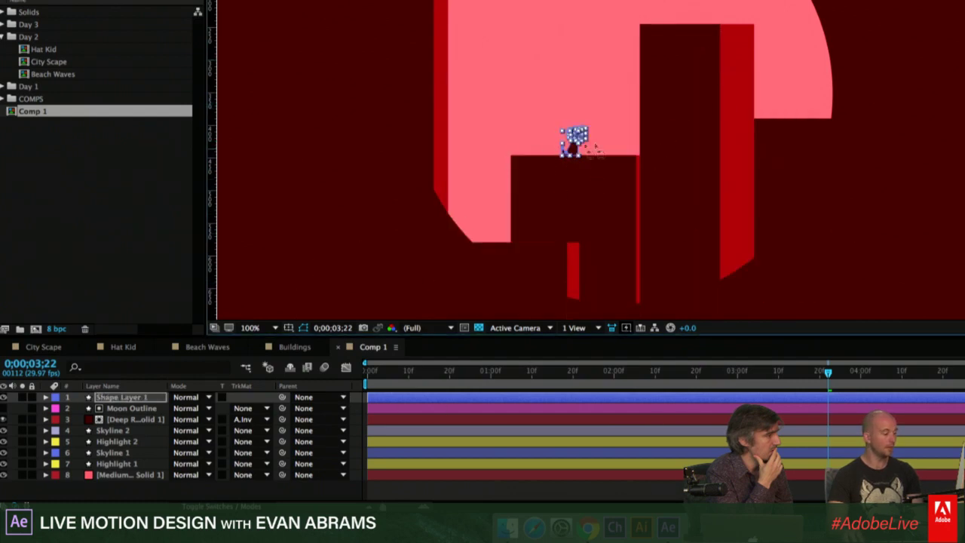
left_click(136, 442)
left_click(128, 454)
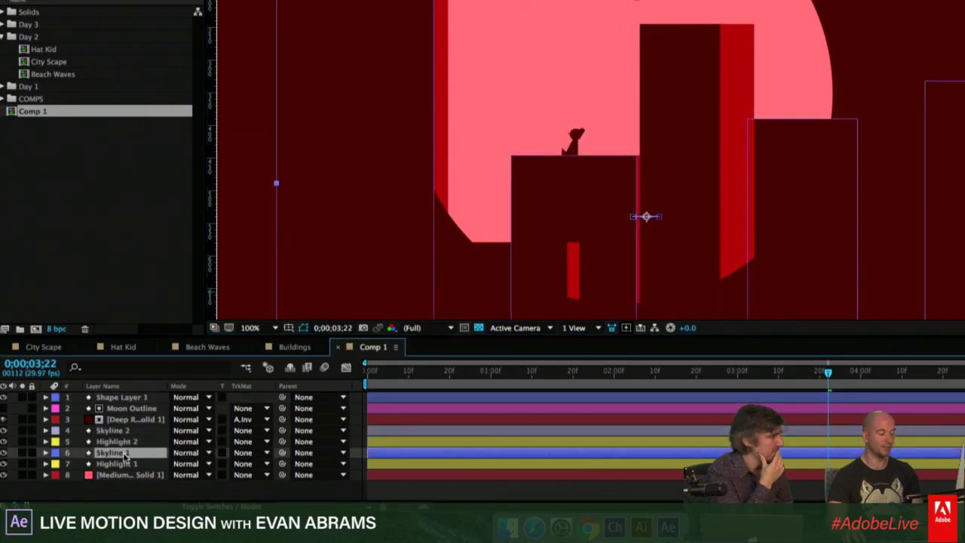
Move Shape Layer 1 just above Skyline 1, parent it to Skyline 1, and rename it Doggie.
left_click_drag(121, 396, 117, 452)
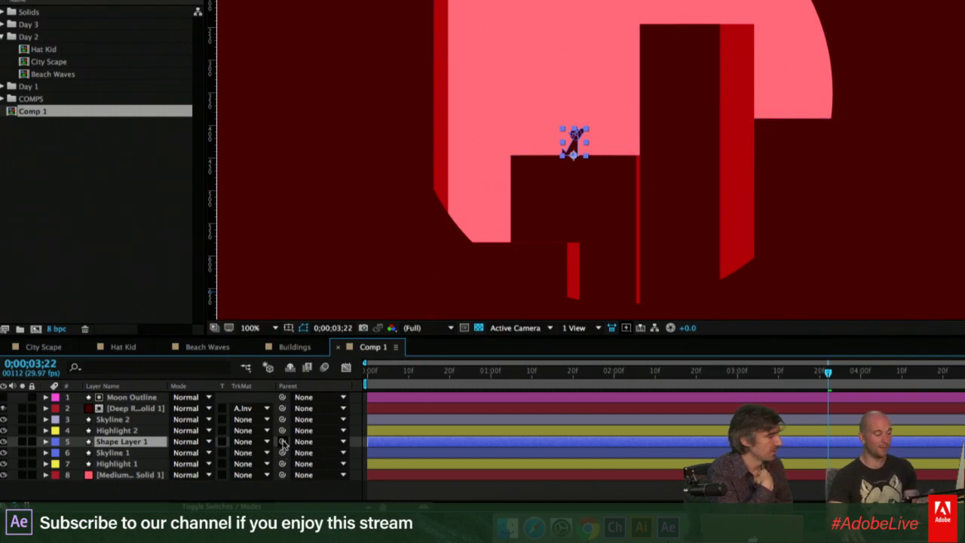
left_click_drag(284, 443, 142, 451)
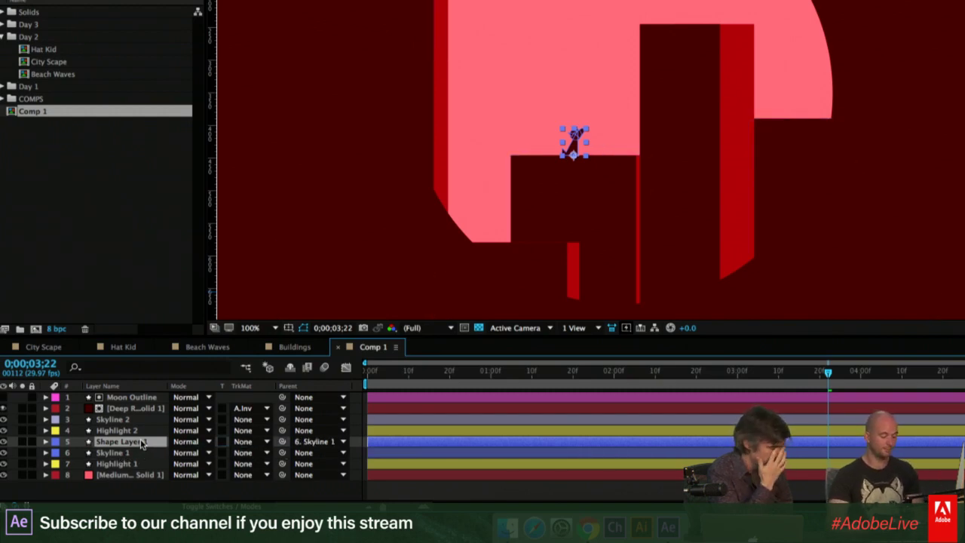
key("Return")
type("Coggie")
key("Return")
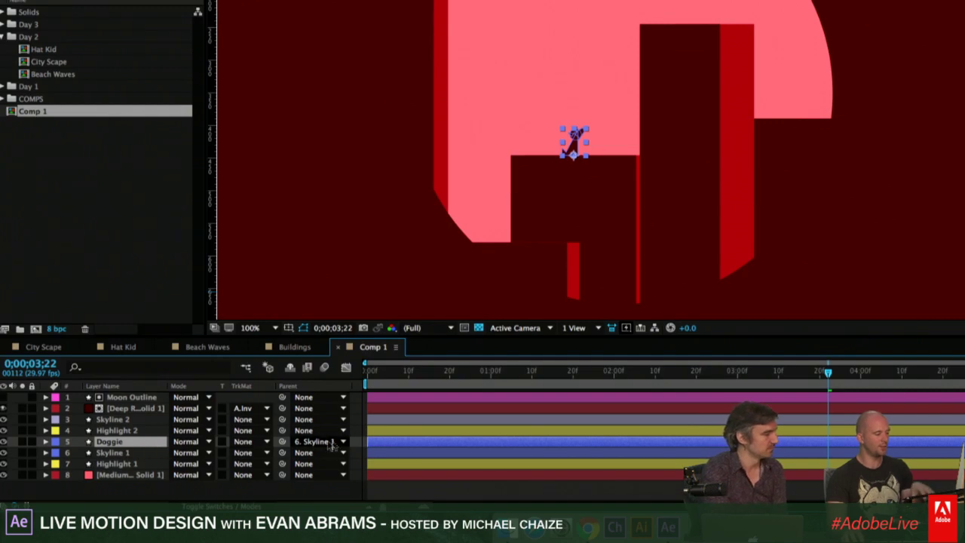
left_click(132, 452)
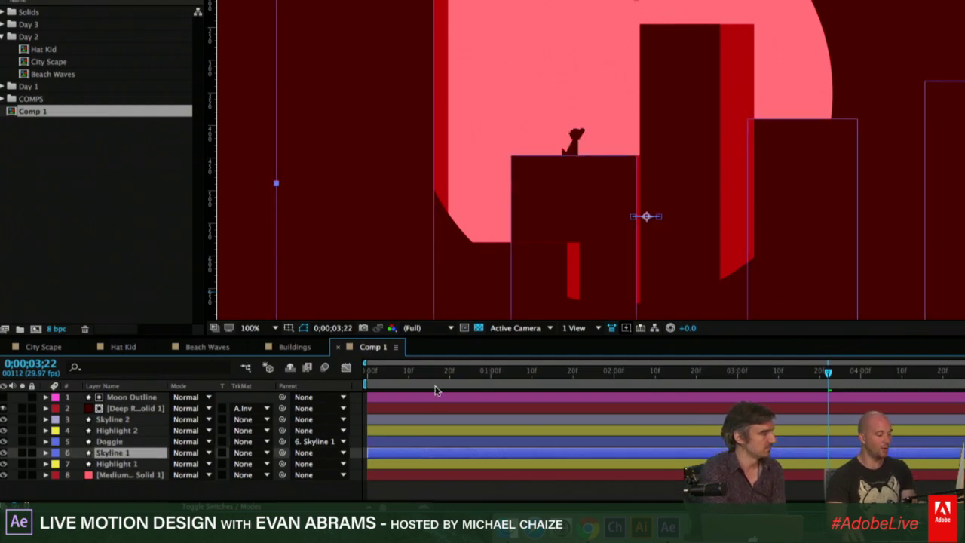
Preview the comp and rotate Skyline 1 to test that Doggie follows it.
key("space")
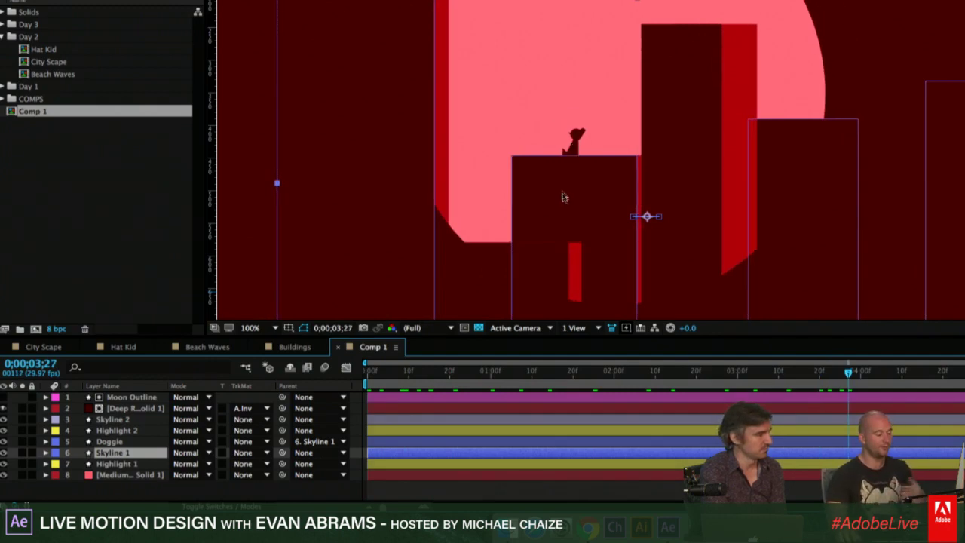
key("r")
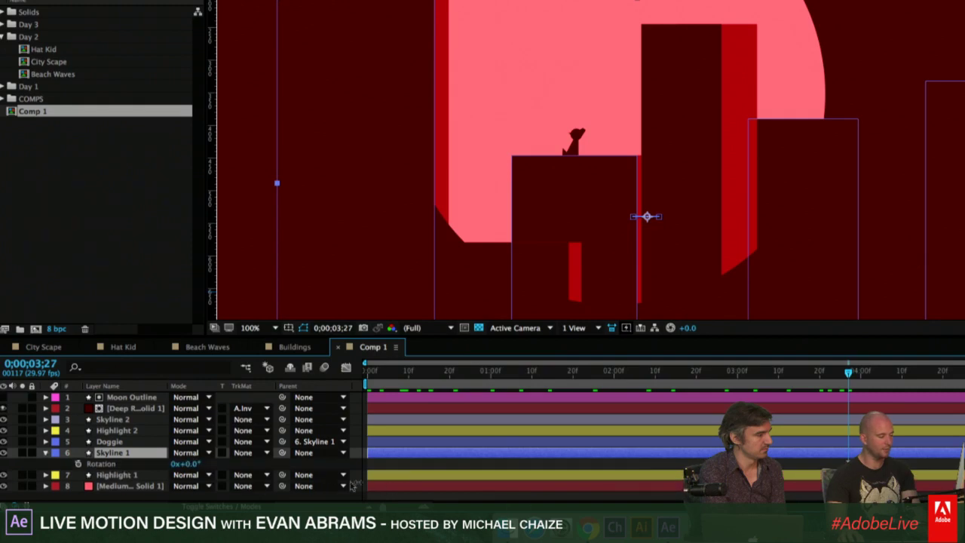
left_click_drag(192, 463, 218, 450)
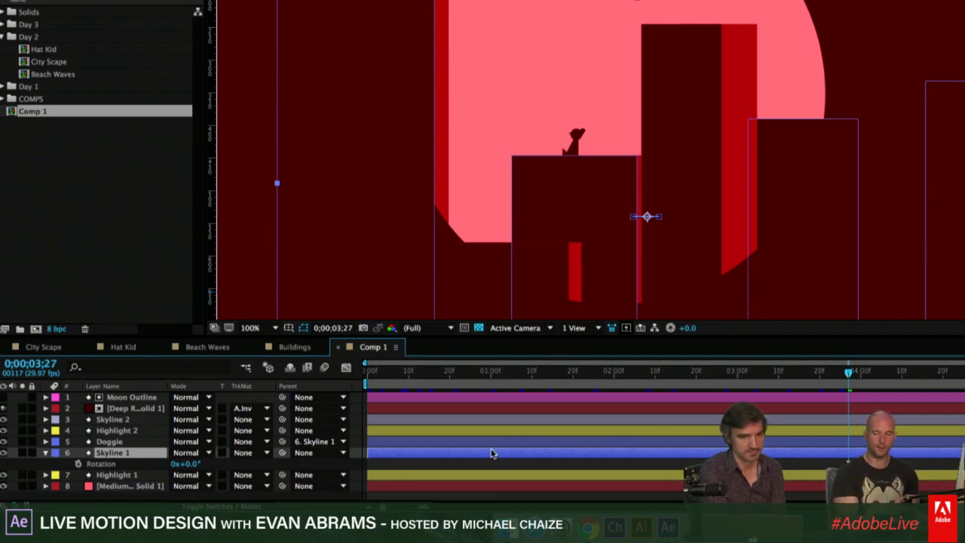
Show Doggie's Position, set its parent to None, then re-parent it to Skyline 1.
left_click(405, 444)
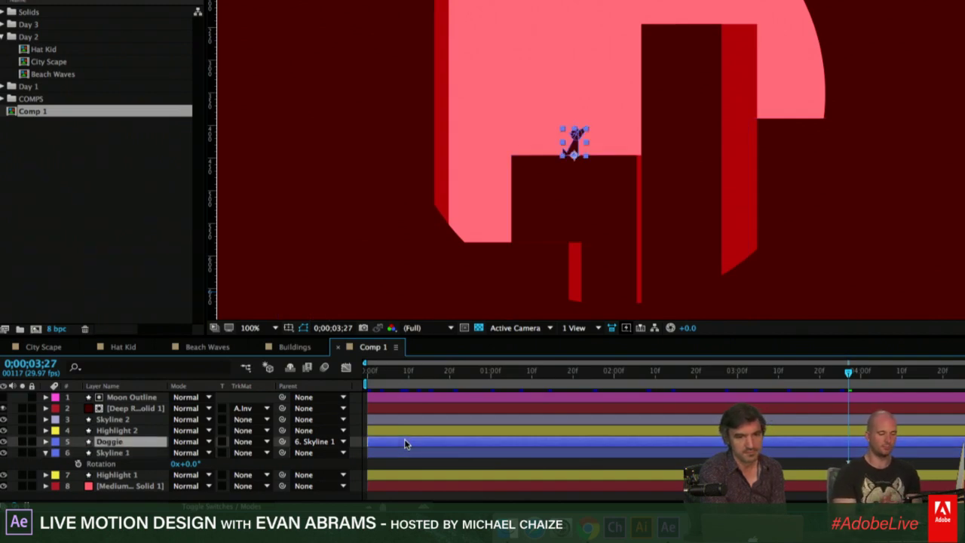
key("p")
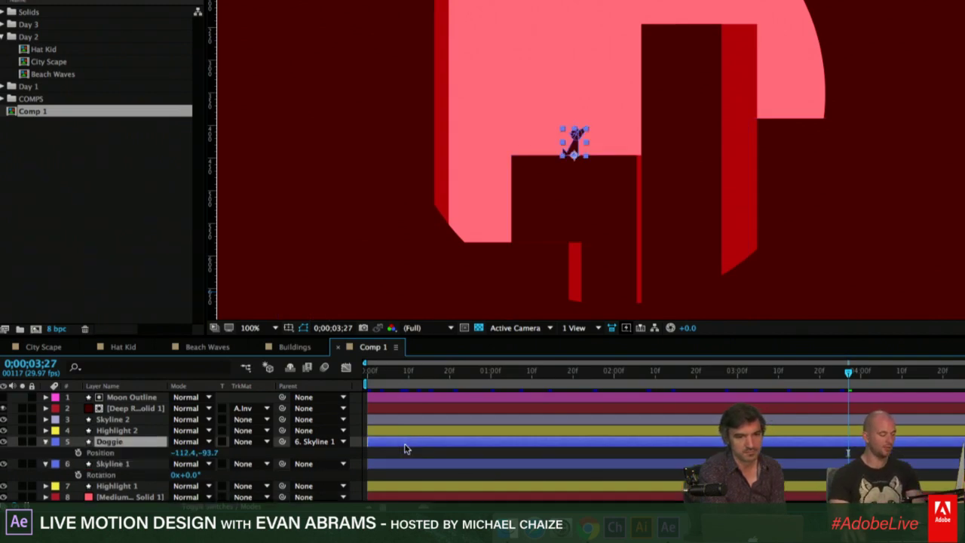
left_click(324, 442)
left_click(325, 393)
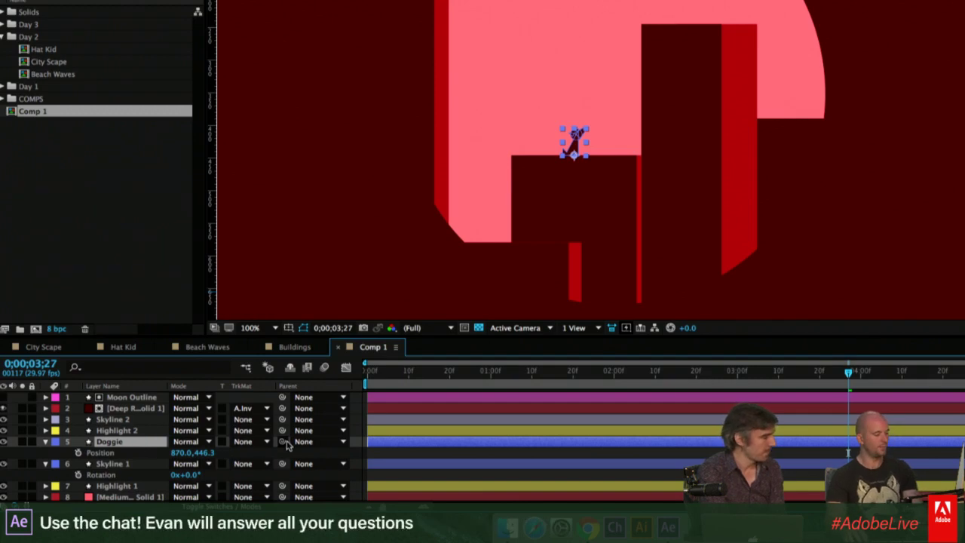
left_click_drag(283, 443, 151, 467)
left_click(236, 453)
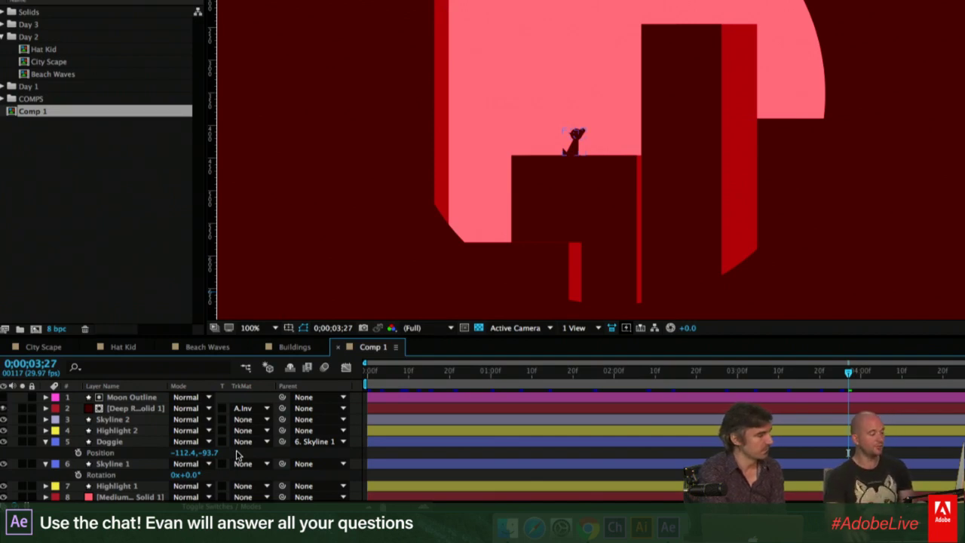
left_click(125, 445)
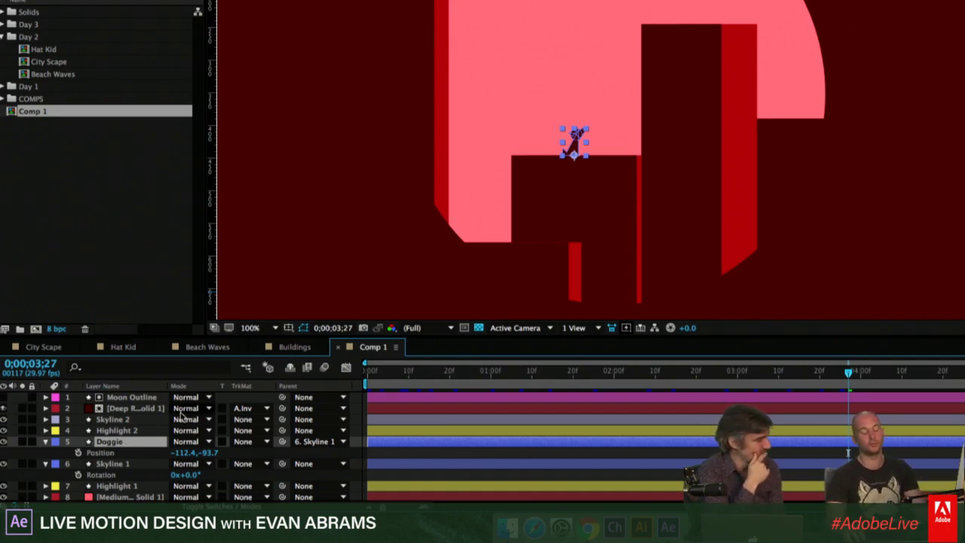
left_click(584, 386)
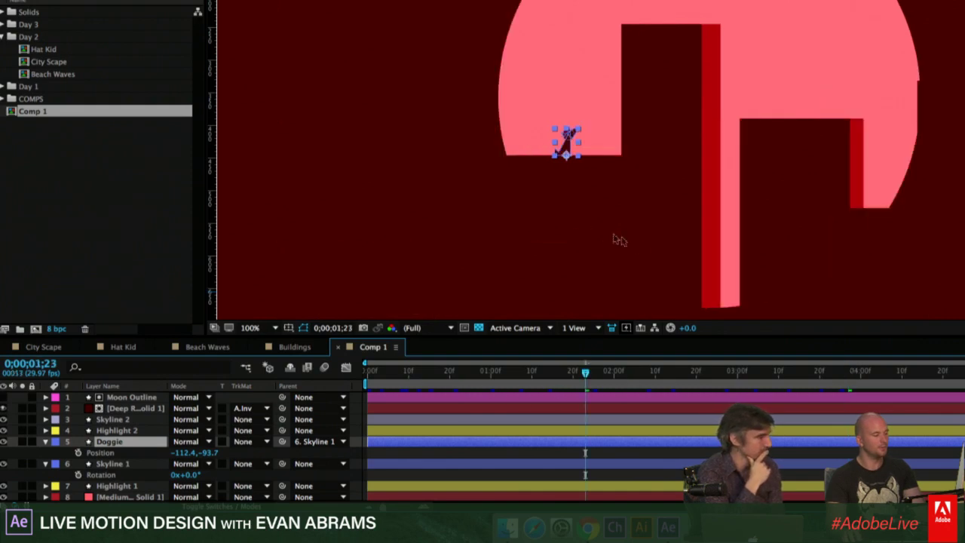
left_click_drag(663, 373, 902, 373)
key("space")
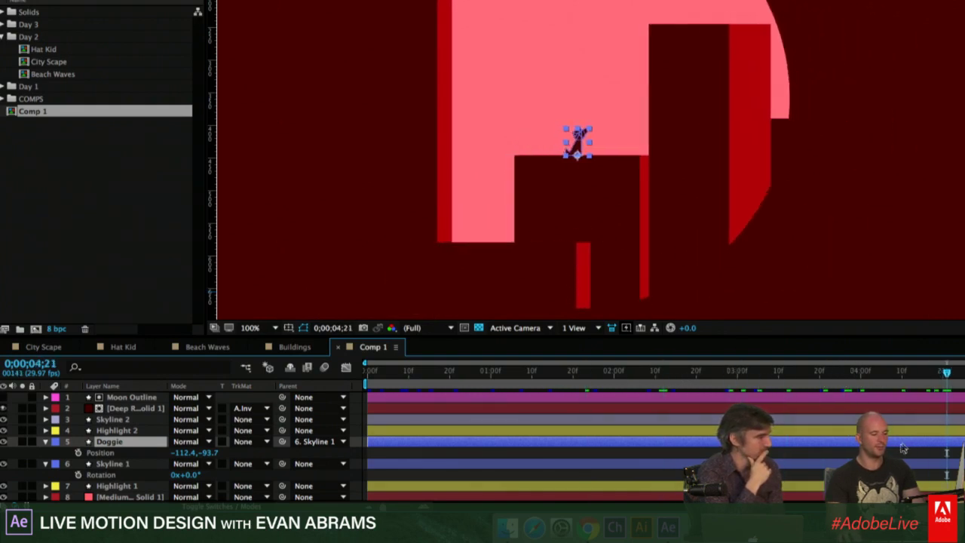
left_click(895, 452)
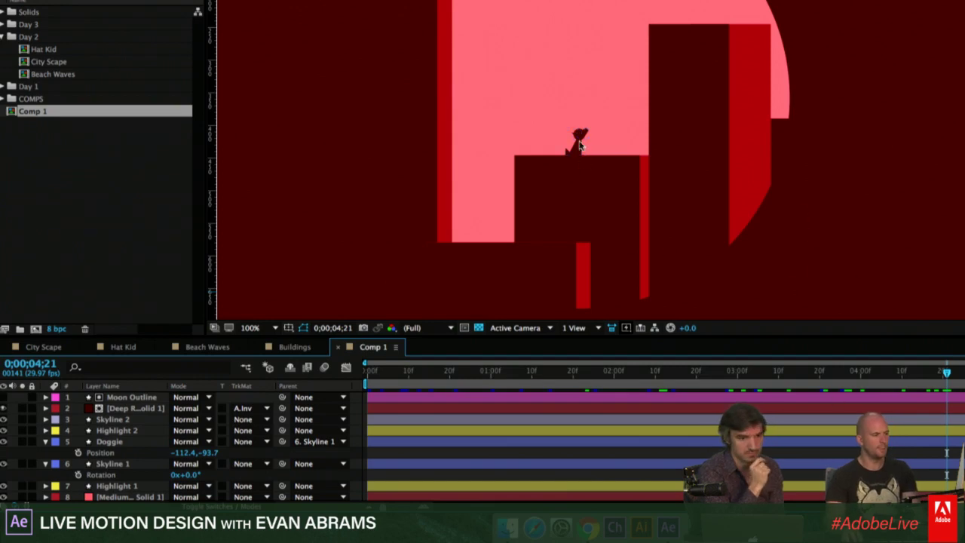
left_click(632, 216)
left_click(721, 444)
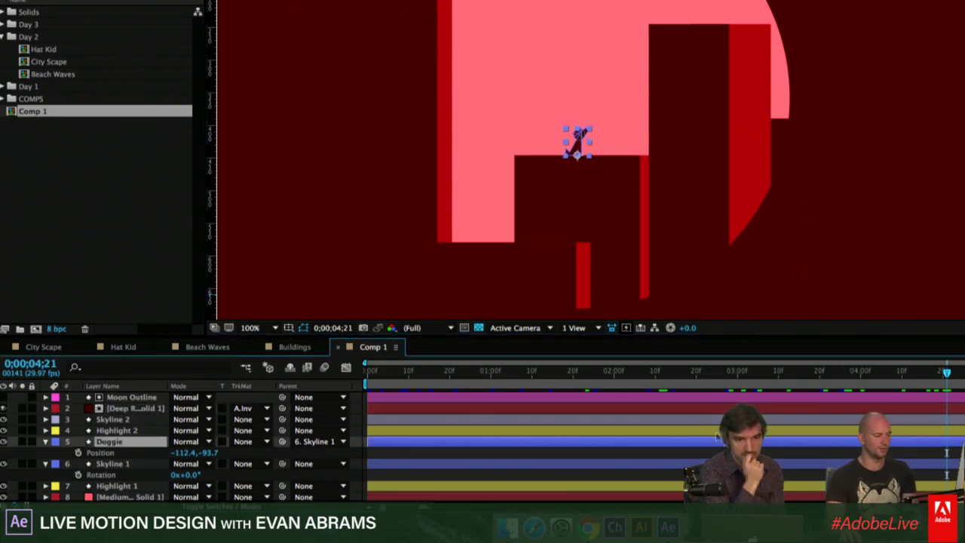
key("space")
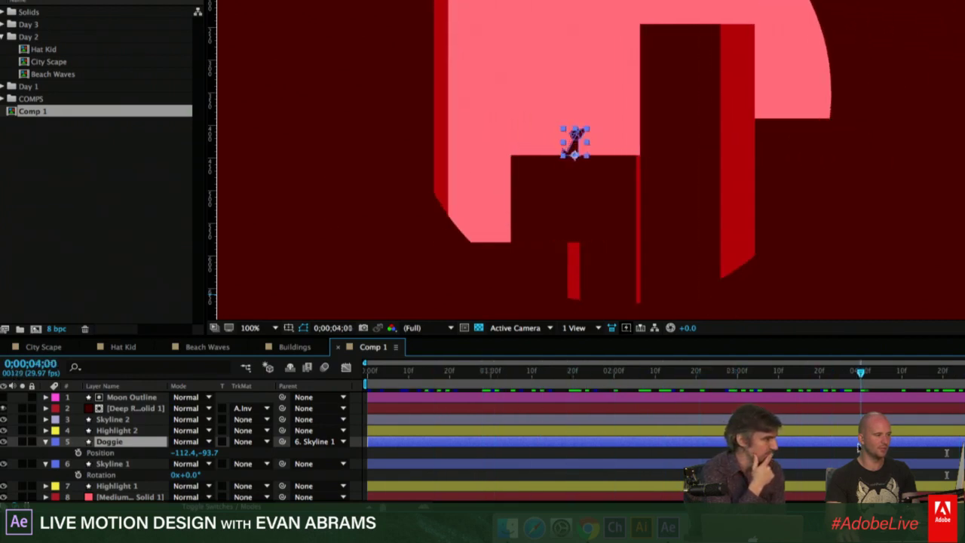
key("F2")
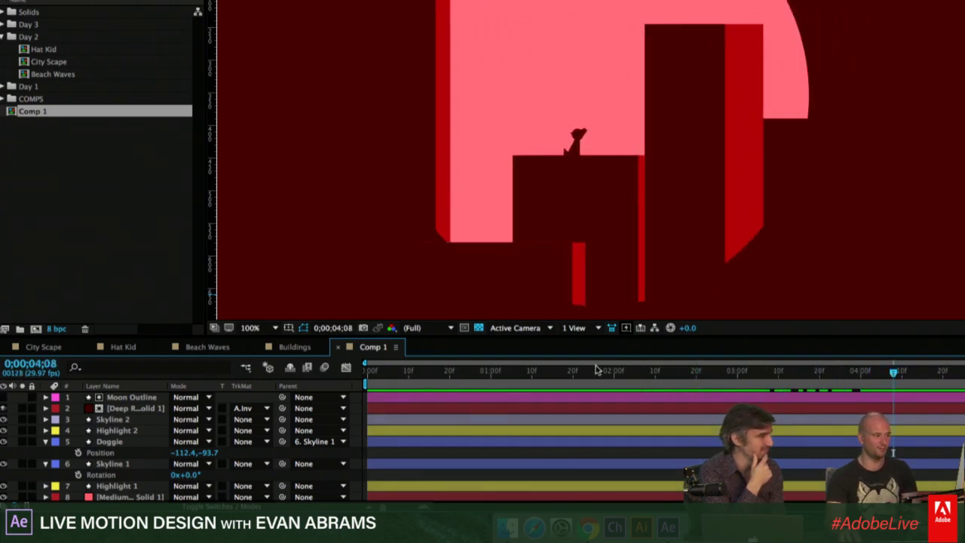
key("space")
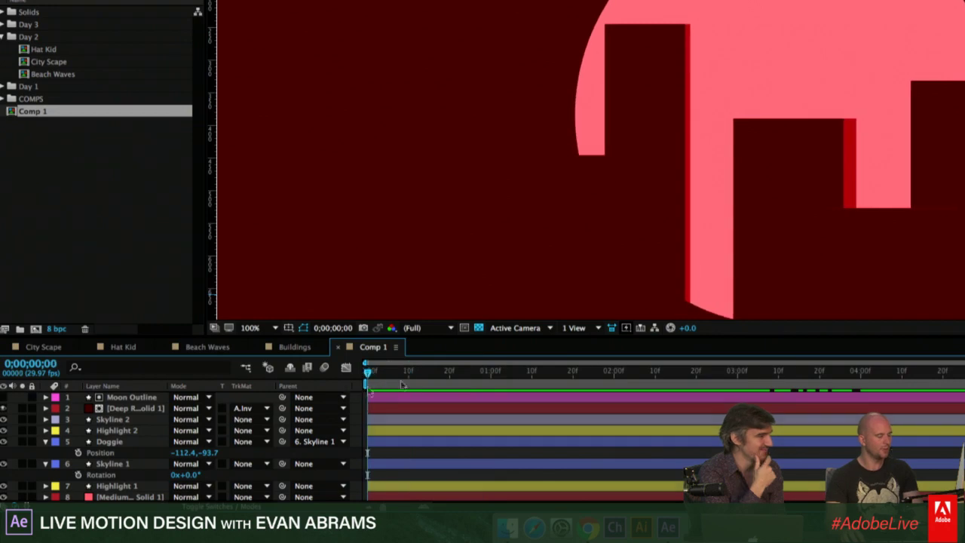
Keyframe Doggie's Position at 0;00, nudge it slightly right at 6;29, and scrub back to check the drift.
left_click(113, 443)
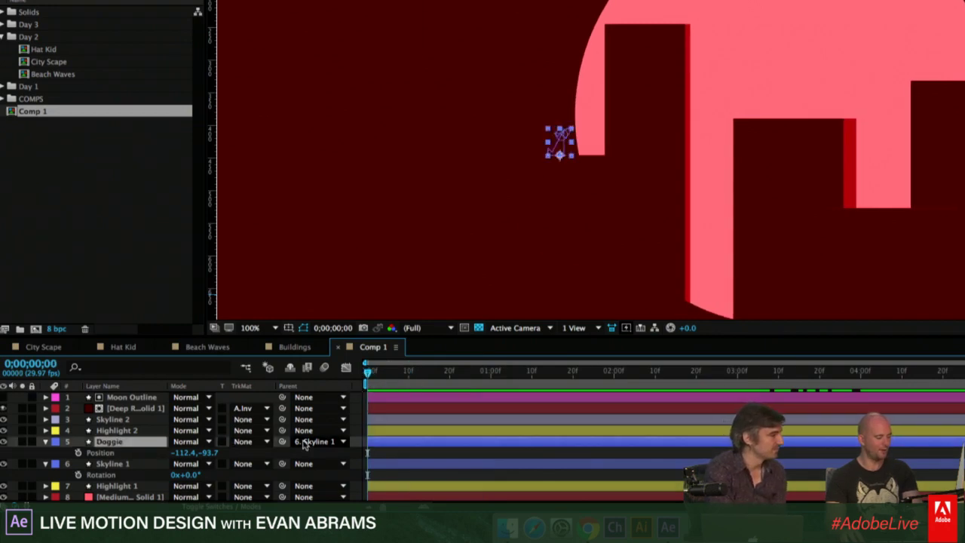
left_click(78, 452)
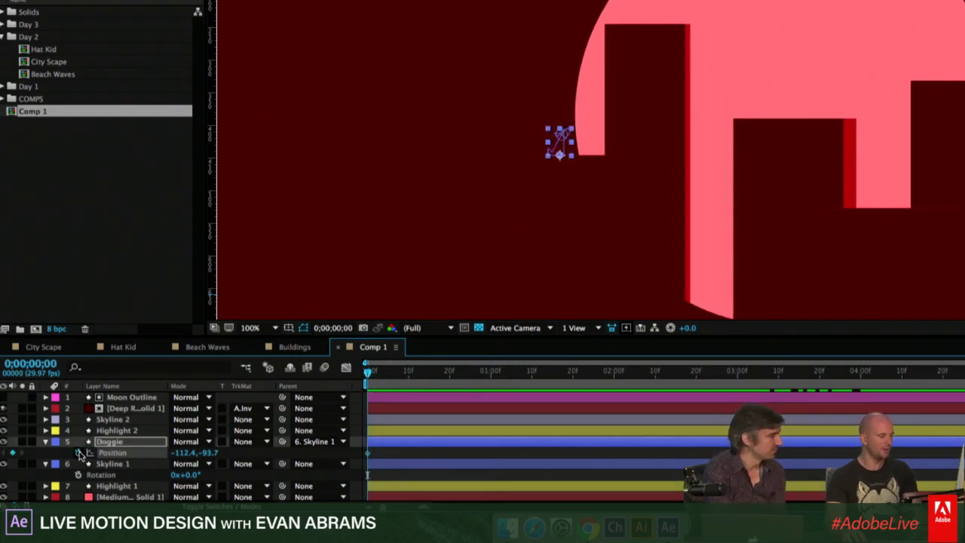
left_click_drag(581, 376, 963, 375)
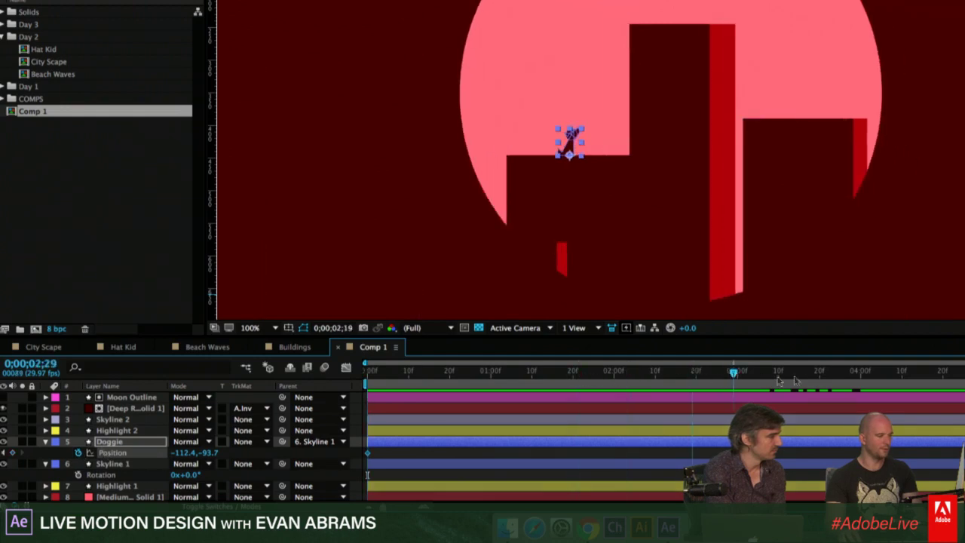
key("Right")
key("Right")
key("Right")
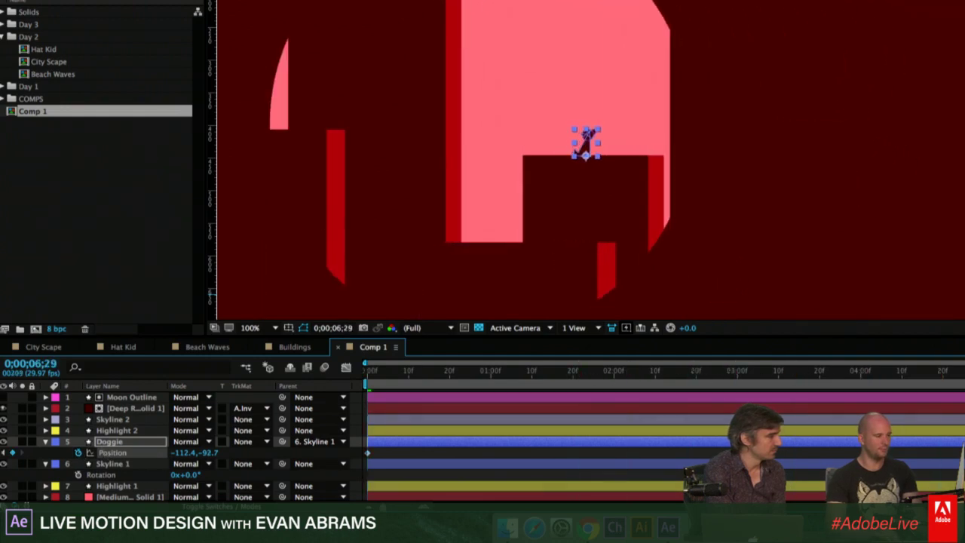
key("Right")
key("Right")
key("Right")
key("Right")
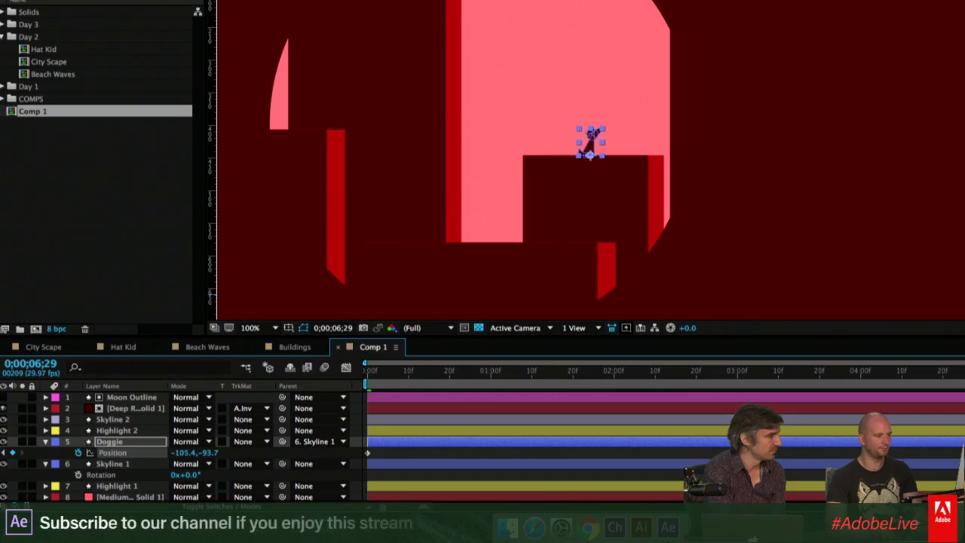
left_click(933, 459)
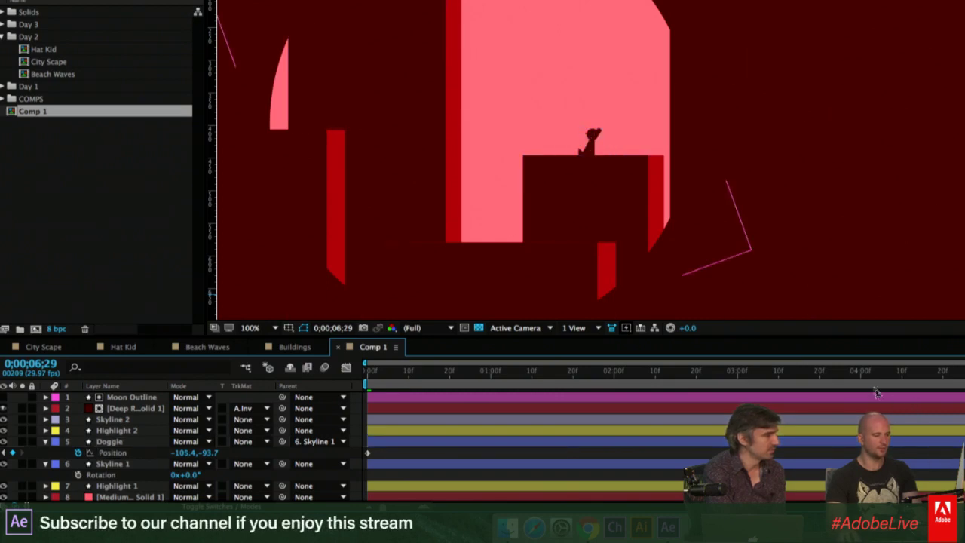
left_click_drag(830, 373, 787, 380)
key("space")
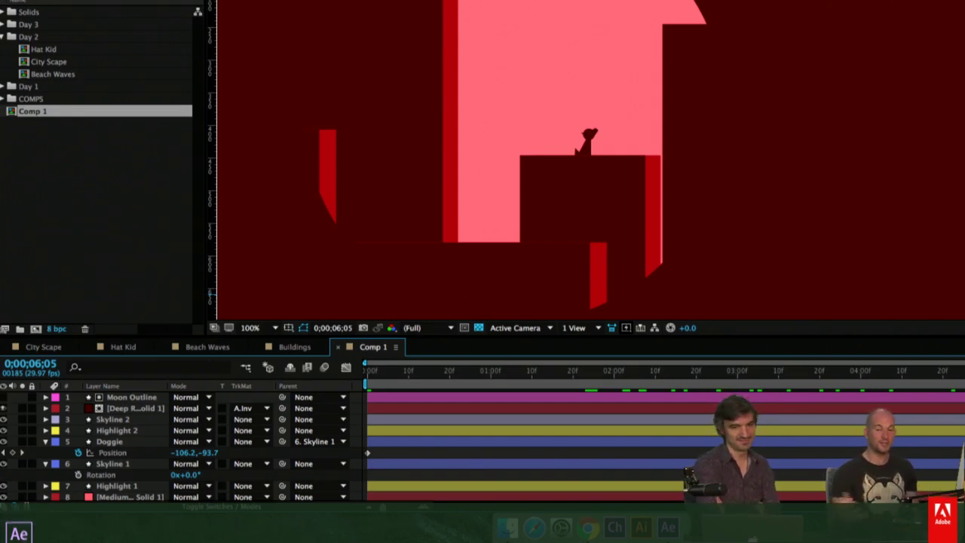
scroll(840, 193, "down", 2)
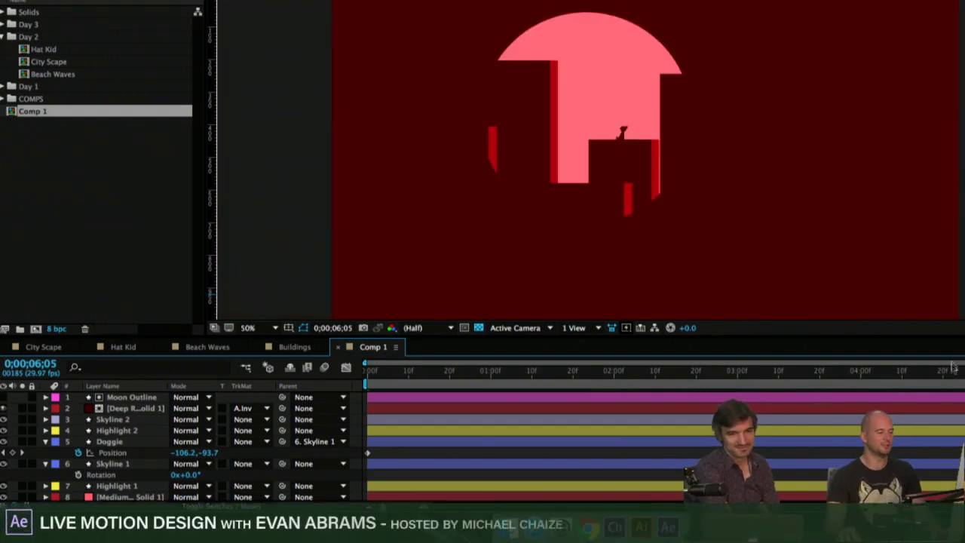
left_click(878, 371)
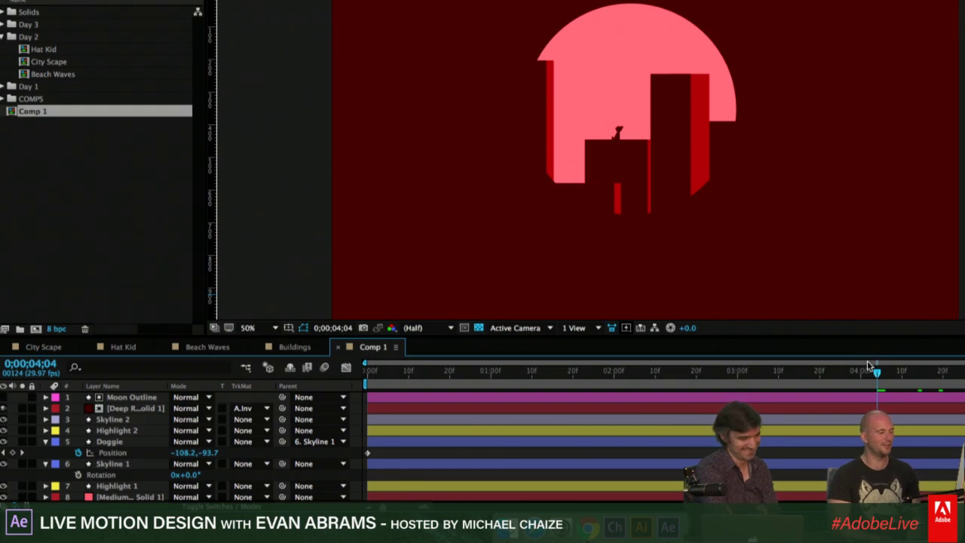
left_click_drag(867, 360, 367, 372)
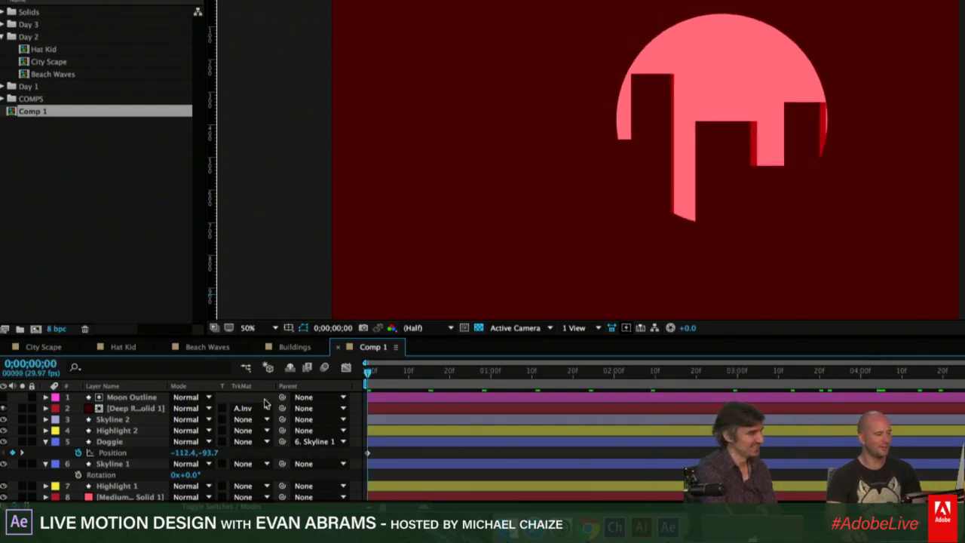
key("space")
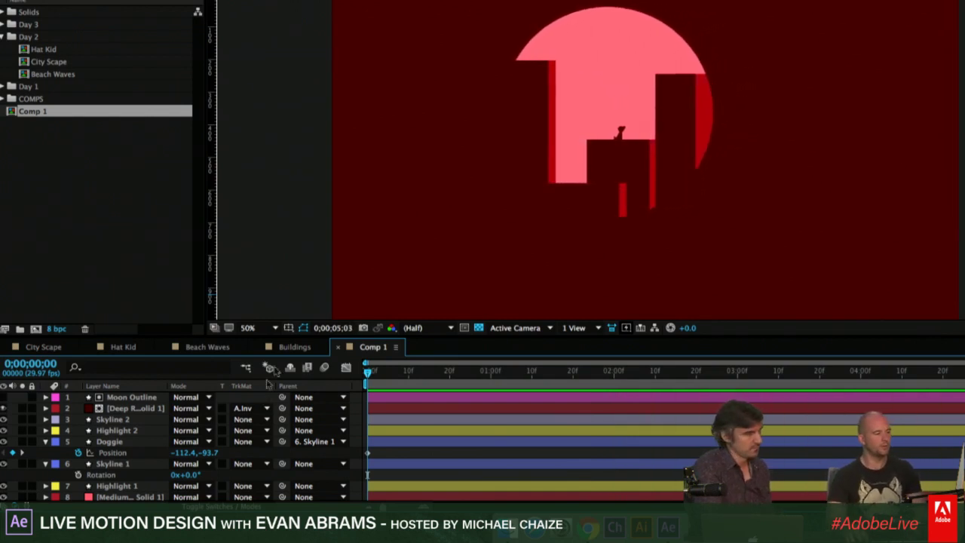
left_click_drag(575, 370, 794, 372)
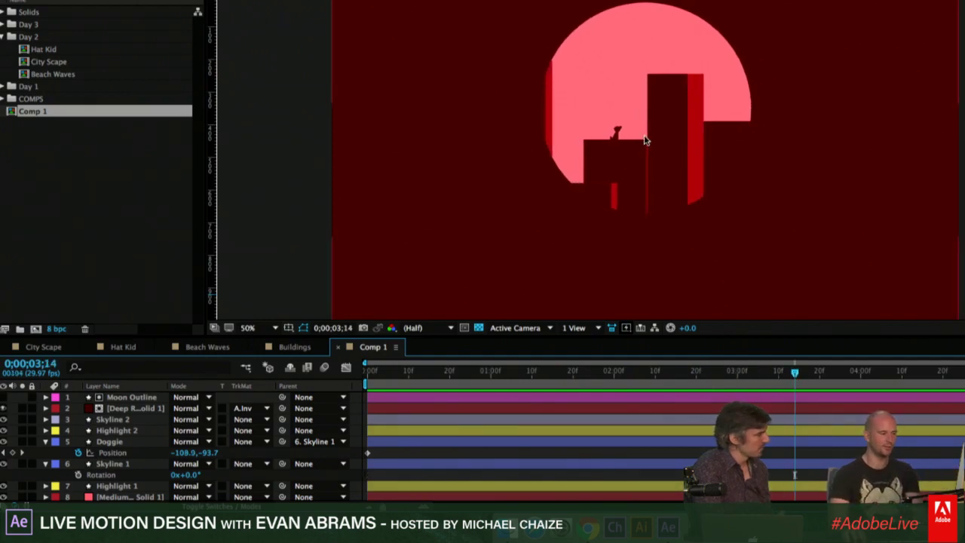
left_click_drag(776, 376, 653, 388)
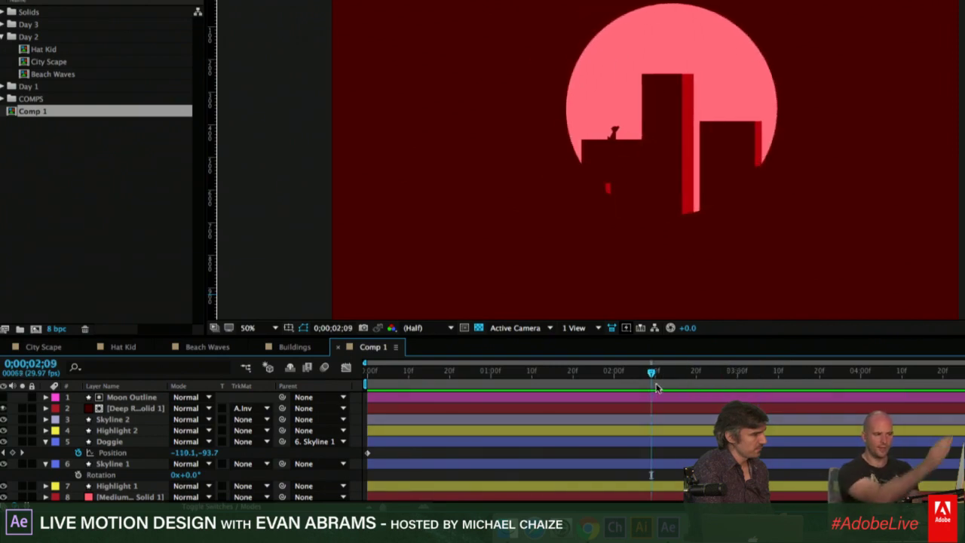
key("space")
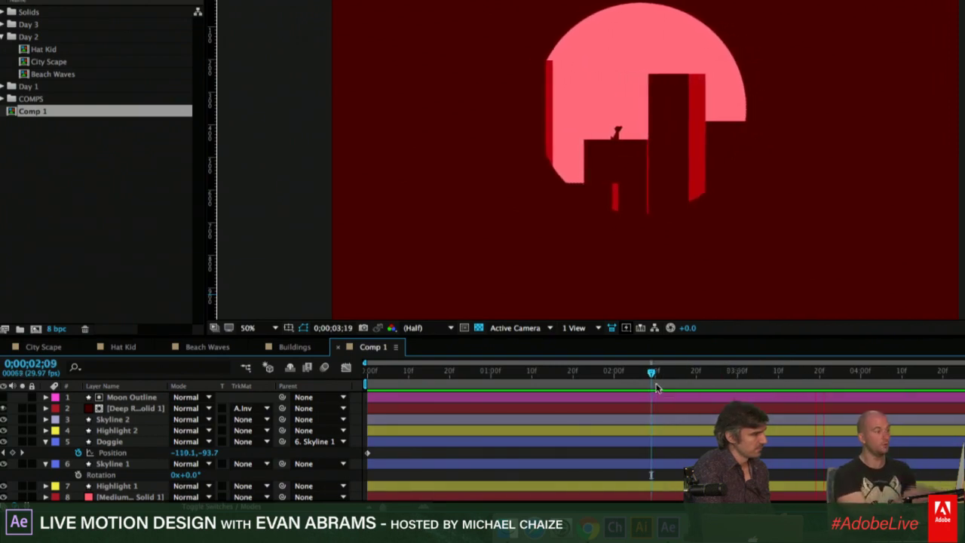
left_click_drag(656, 384, 964, 376)
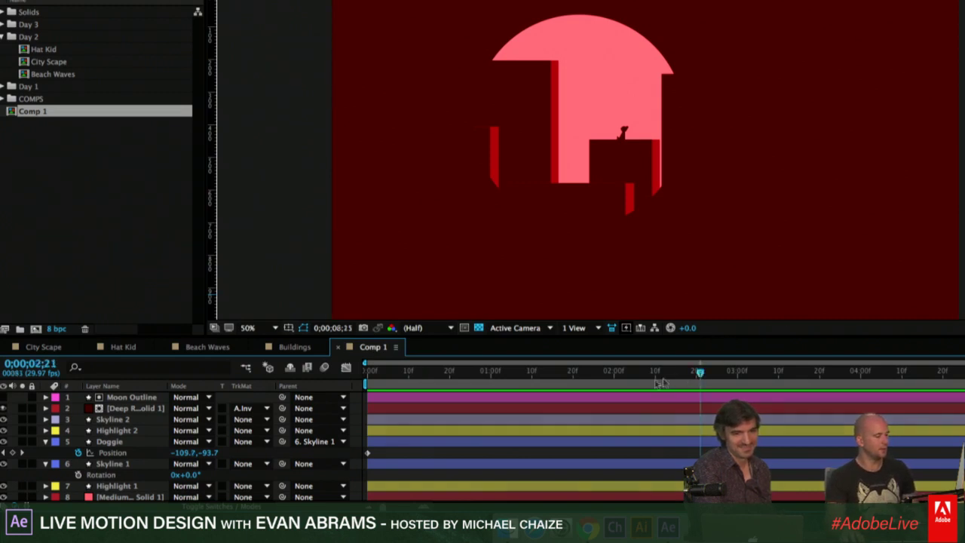
Move the current time back to about two seconds in.
left_click(642, 371)
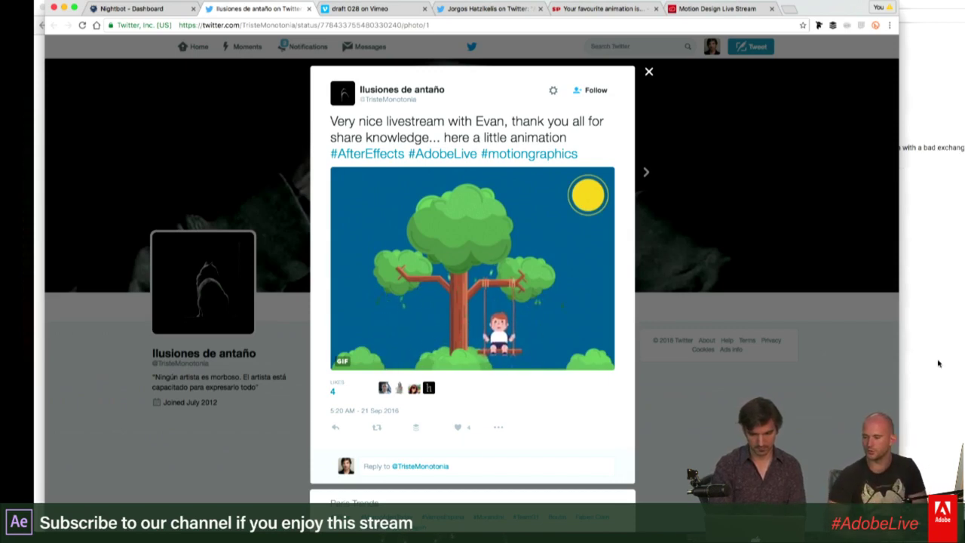
Widen the browser window to fill the frame.
left_click_drag(900, 364, 963, 364)
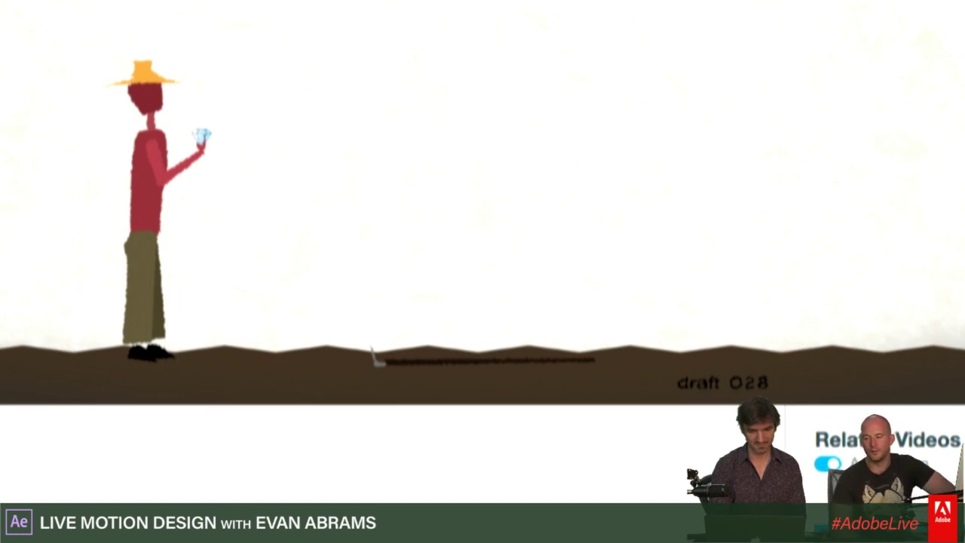
Exit full-screen playback of the draft 028 video.
key("Escape")
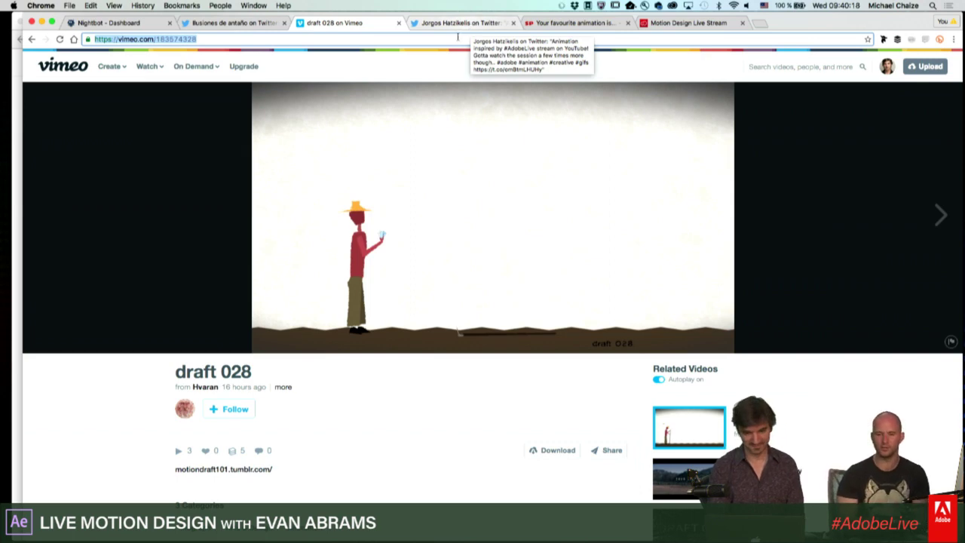
Search Google in a new tab for 'another world video game' and show the image results.
key("super+t")
type("another")
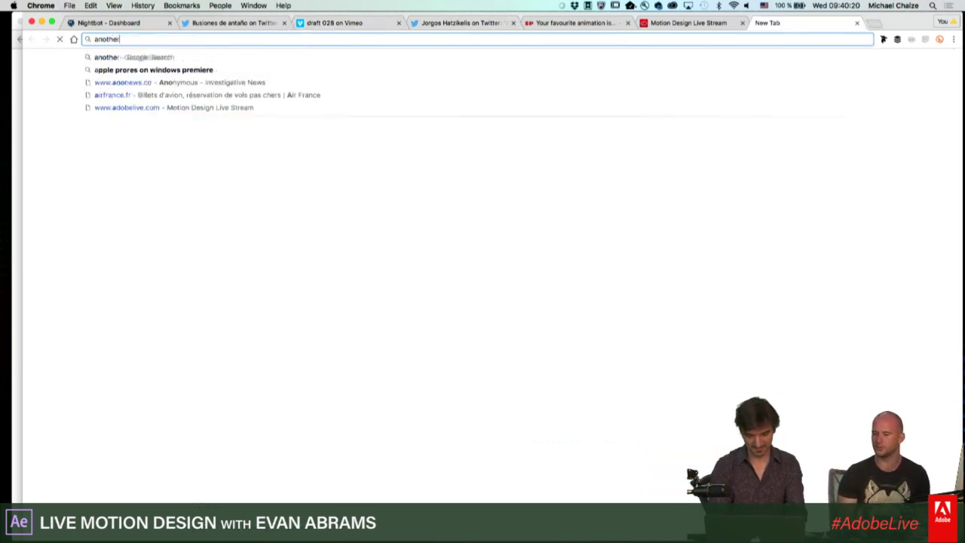
type(" world video")
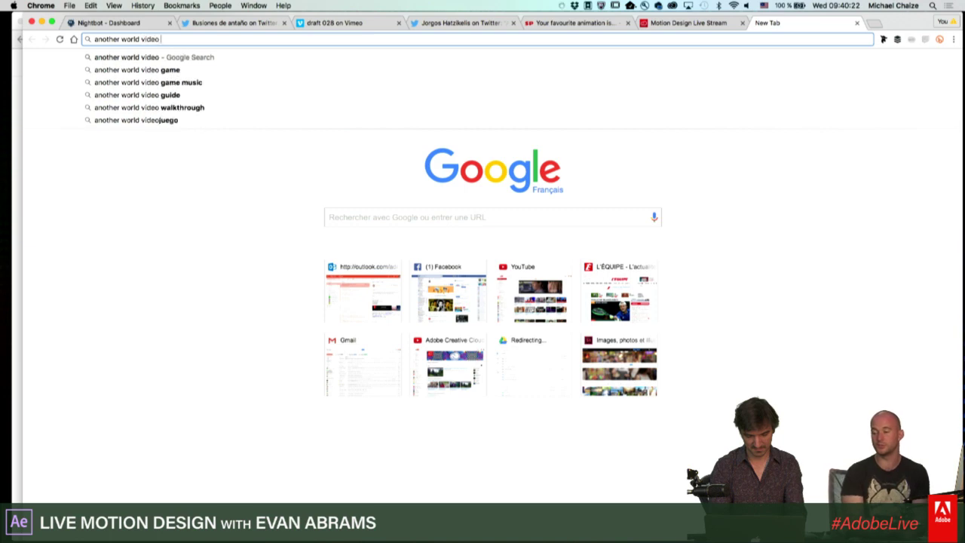
type(" game")
key("Return")
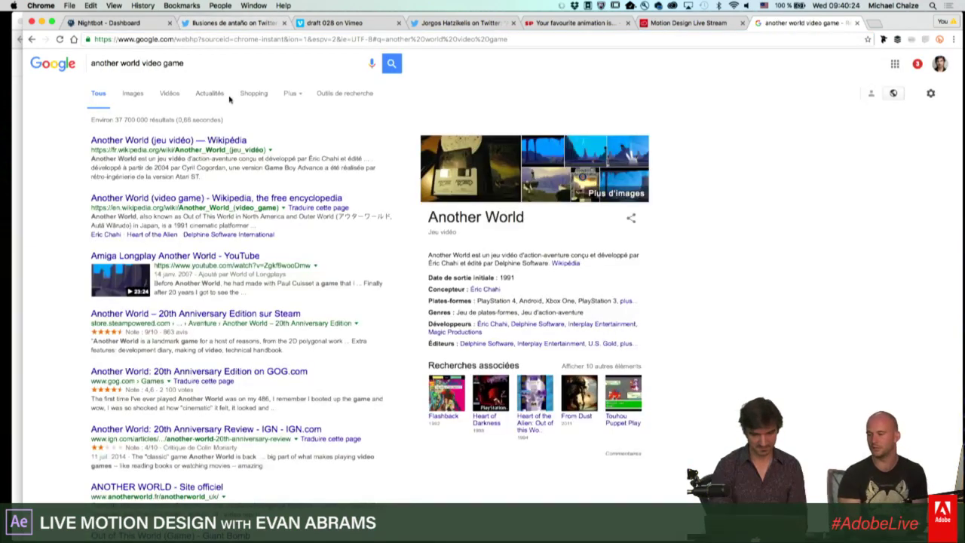
left_click(133, 93)
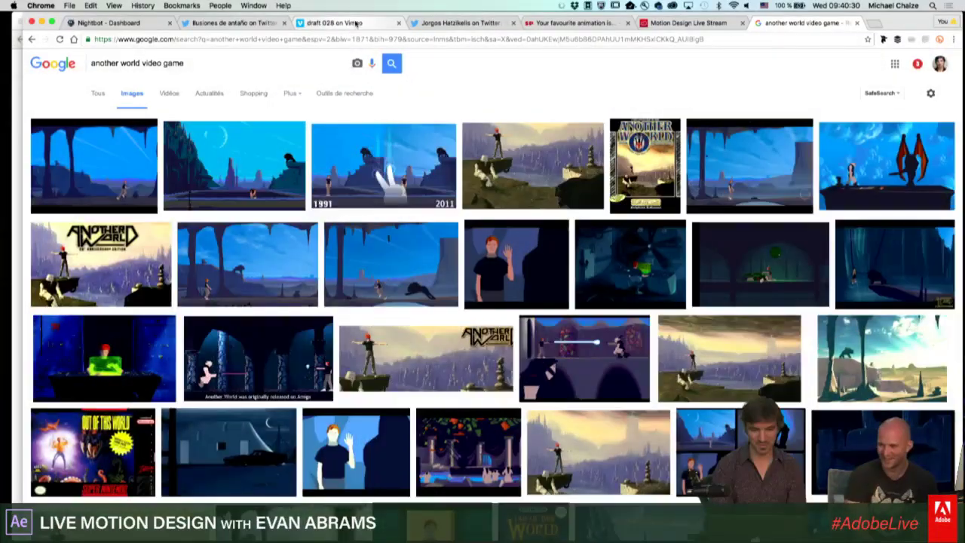
Go from the draft 028 Vimeo video to the tweet with the Adobe Live GIF.
left_click(357, 23)
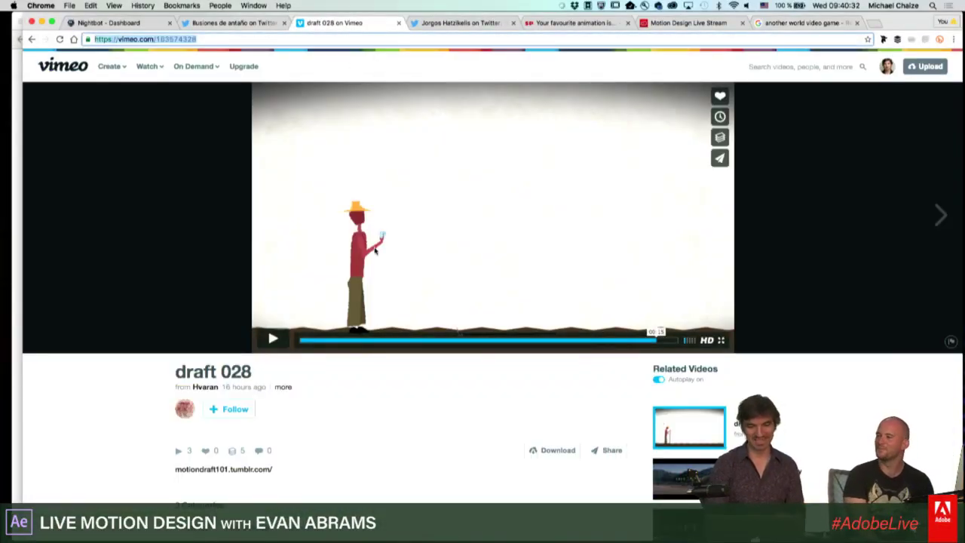
left_click(458, 22)
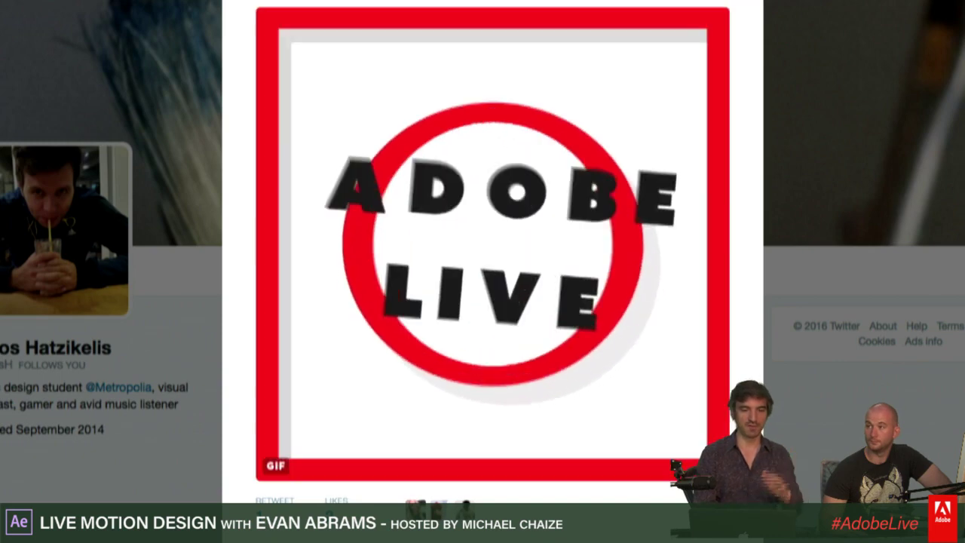
Cycle through the tree-swing, draft 028 and Adobe Live tabs, ending on the Straw Poll.
key("ctrl+Tab")
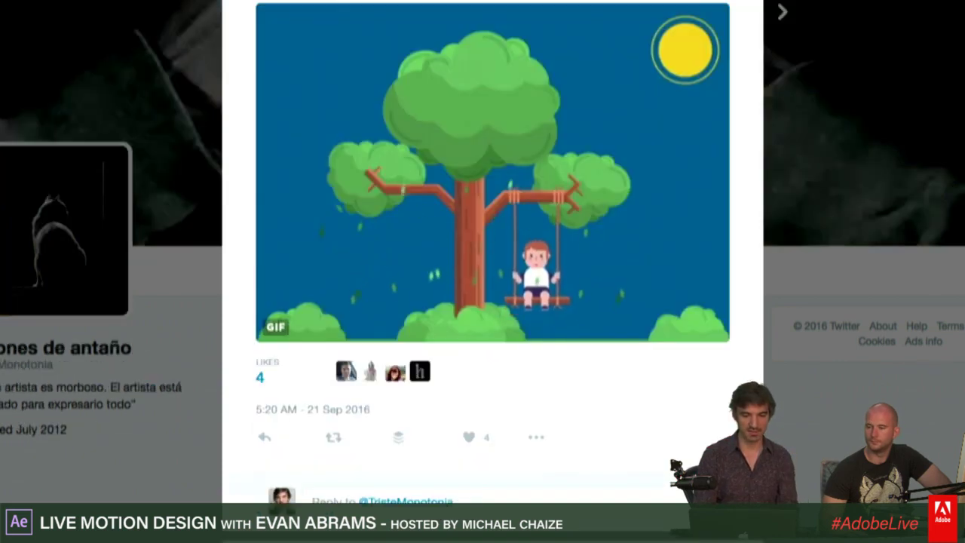
key("ctrl+Tab")
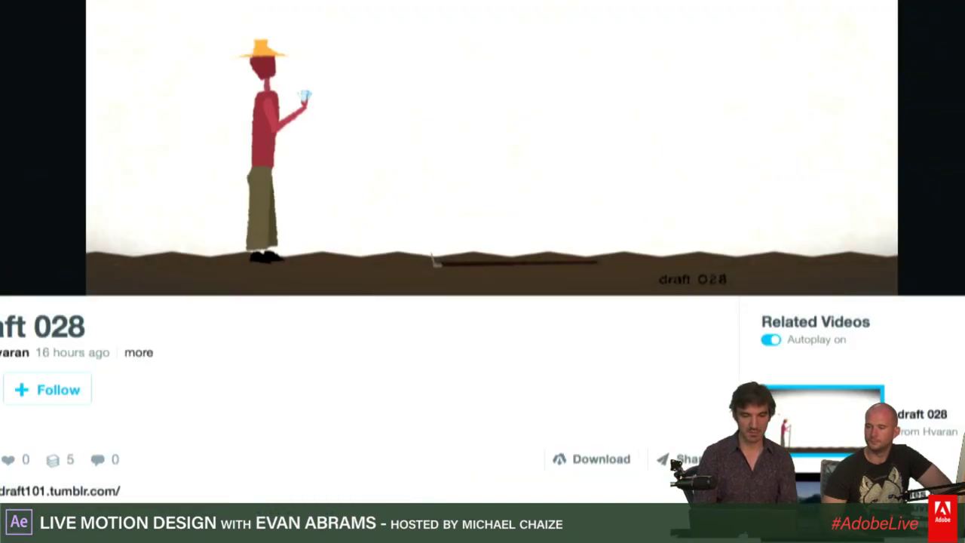
key("ctrl+Tab")
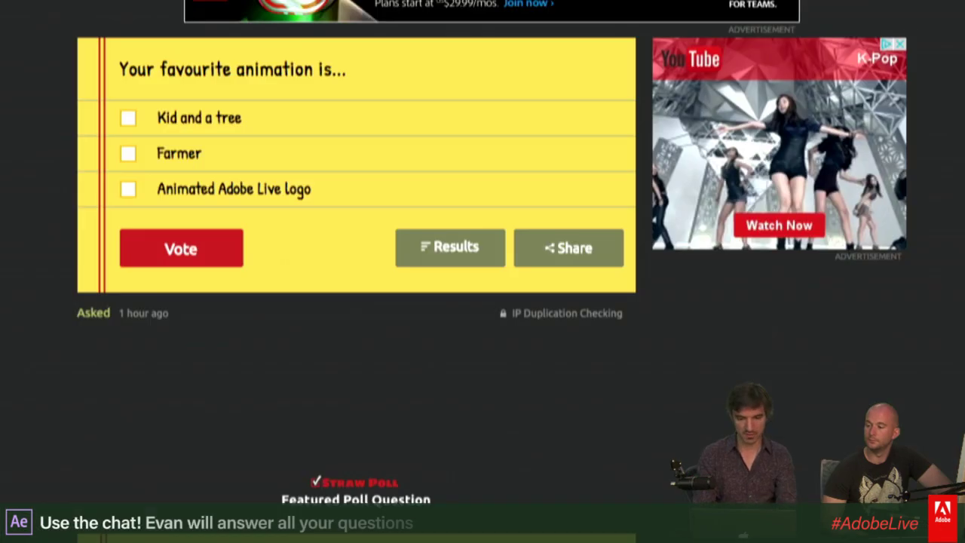
key("ctrl+Tab")
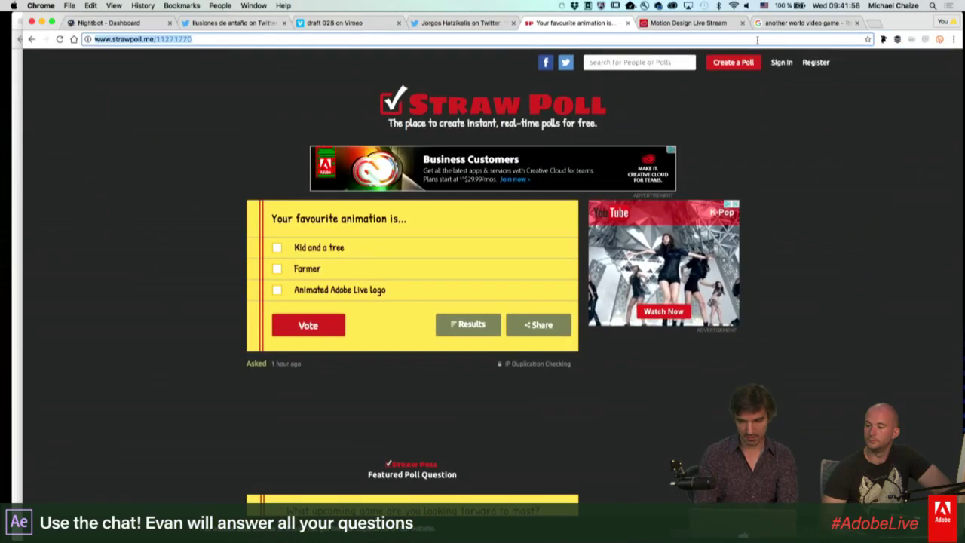
Move the browser window aside and bring the YouTube live chat window forward.
left_click_drag(898, 24, 742, 38)
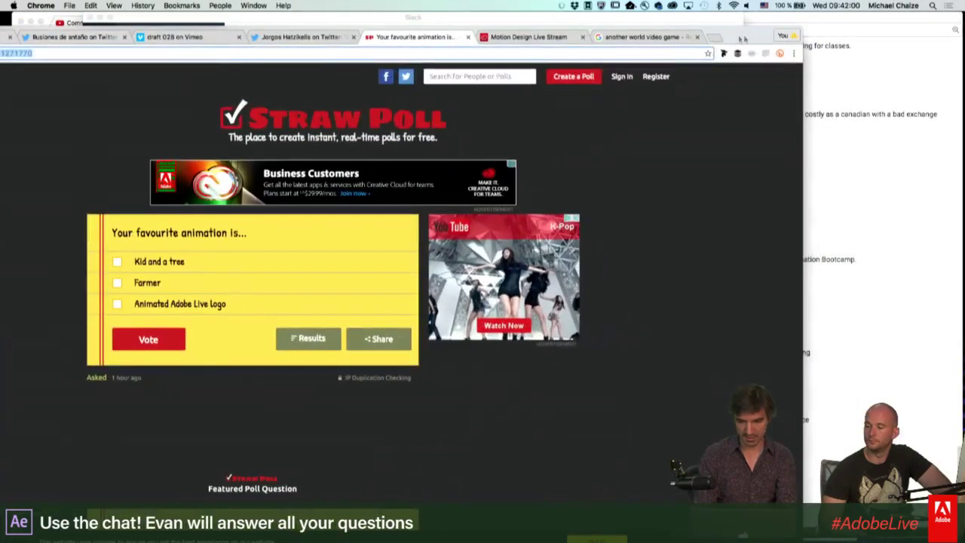
left_click(954, 194)
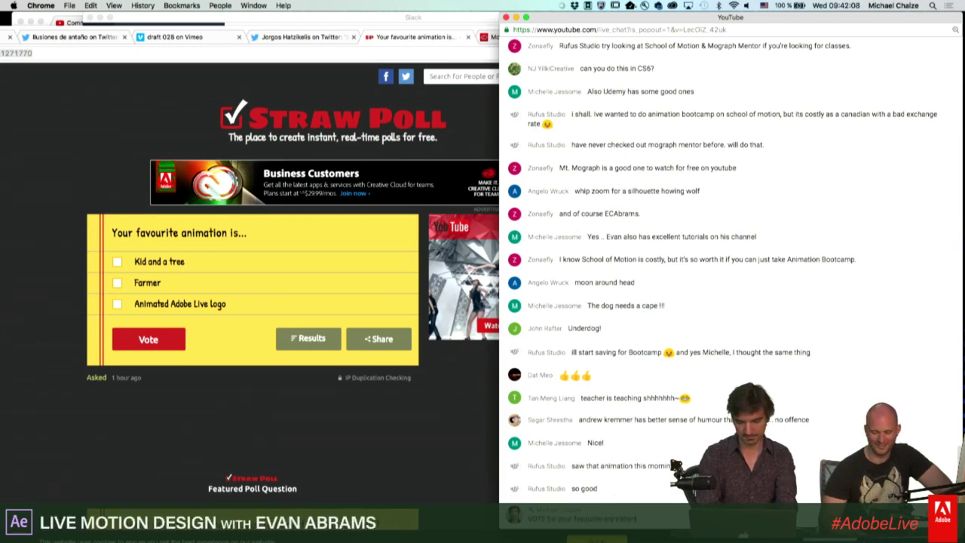
Send the vote reminder and the Straw Poll link as two live chat messages.
key("Return")
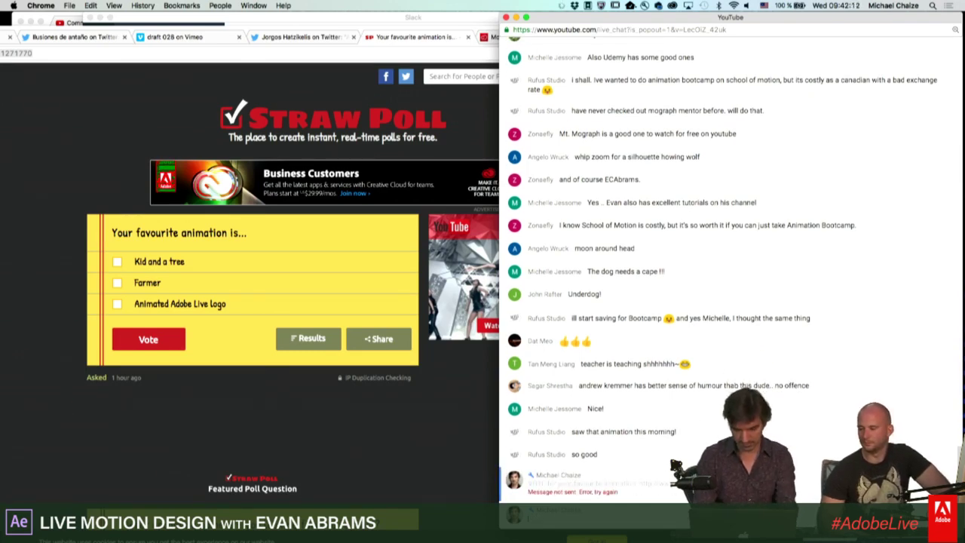
key("Return")
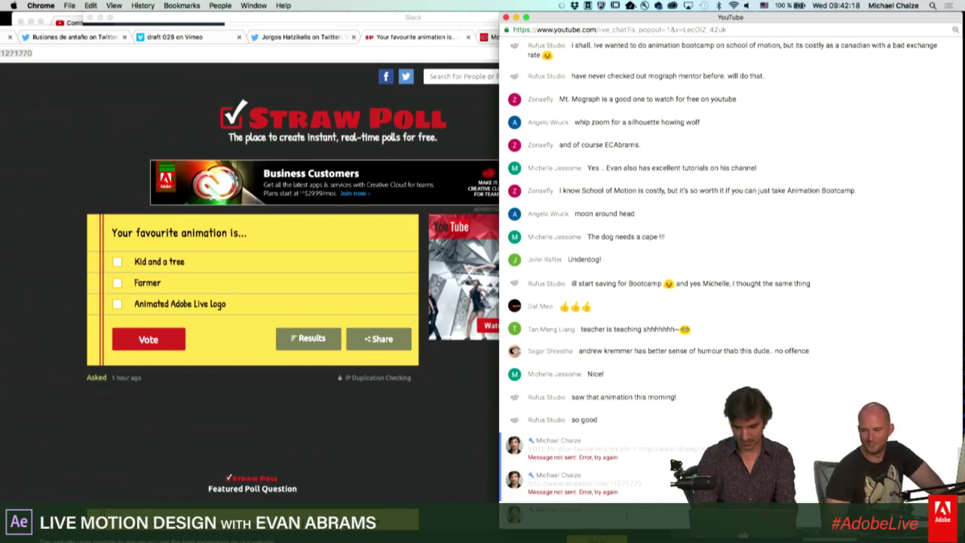
Bring the poll's browser window back to the front and maximize it.
left_click(403, 38)
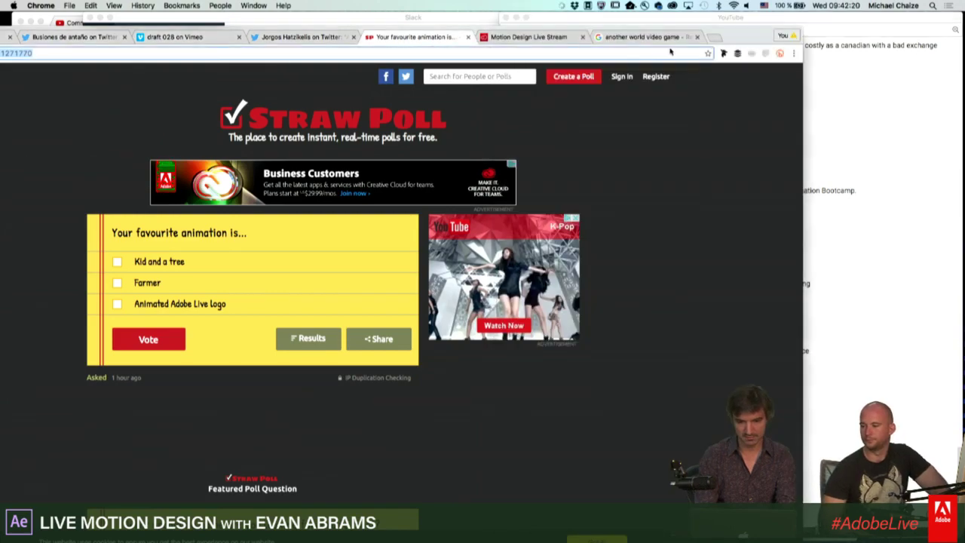
double_click(814, 36)
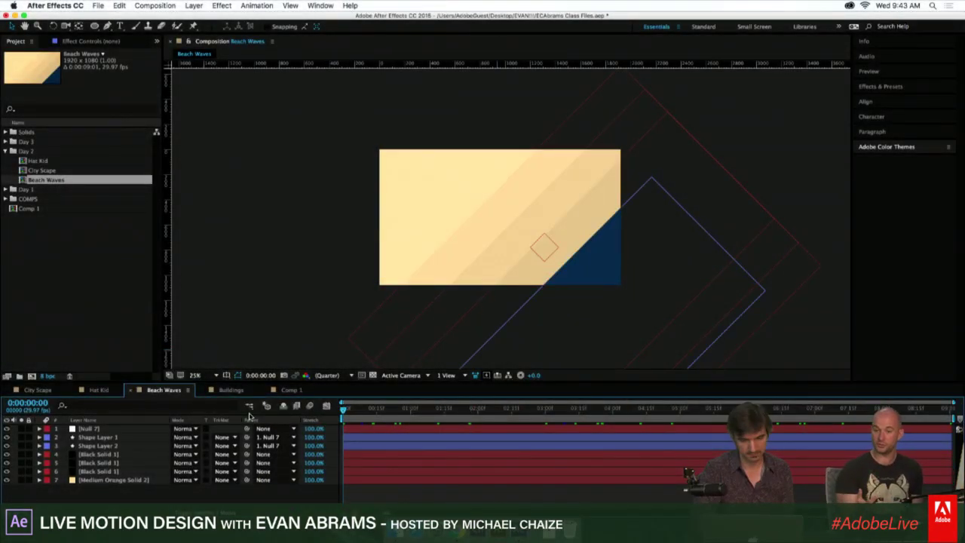
Preview the wave animation twice, scrubbing to 0:00:00:26, then park the playhead at 0:00:03:23.
key("space")
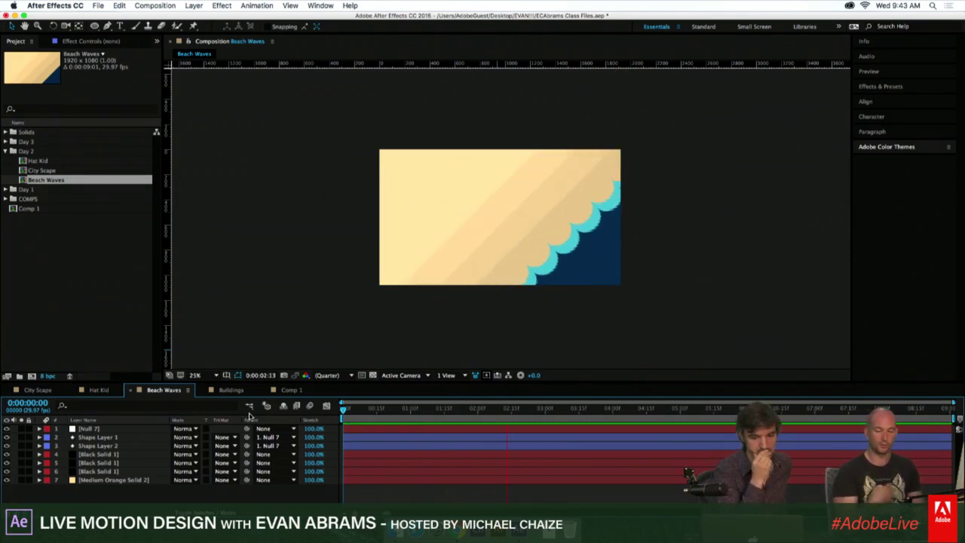
key("space")
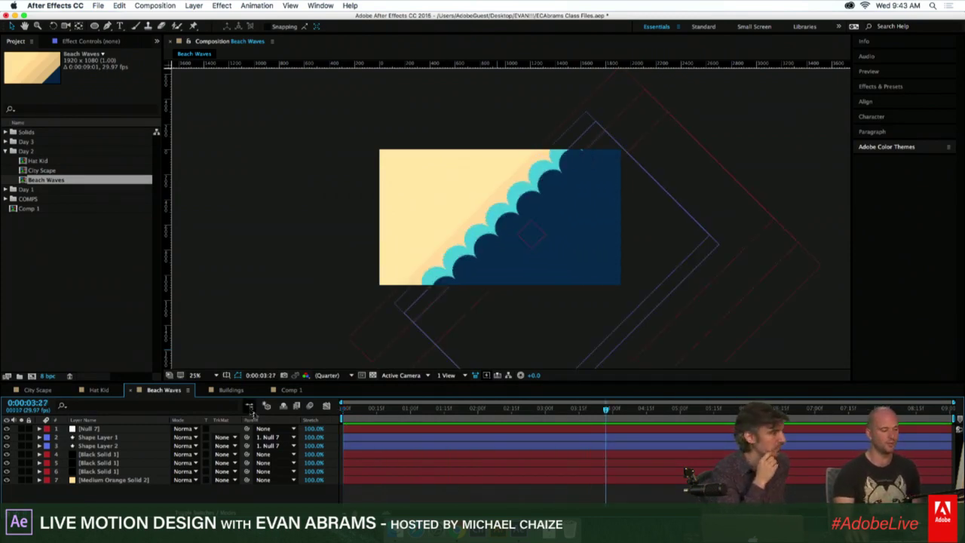
mouse_move(378, 413)
left_mouse_down()
mouse_move(361, 414)
mouse_move(393, 421)
left_mouse_up()
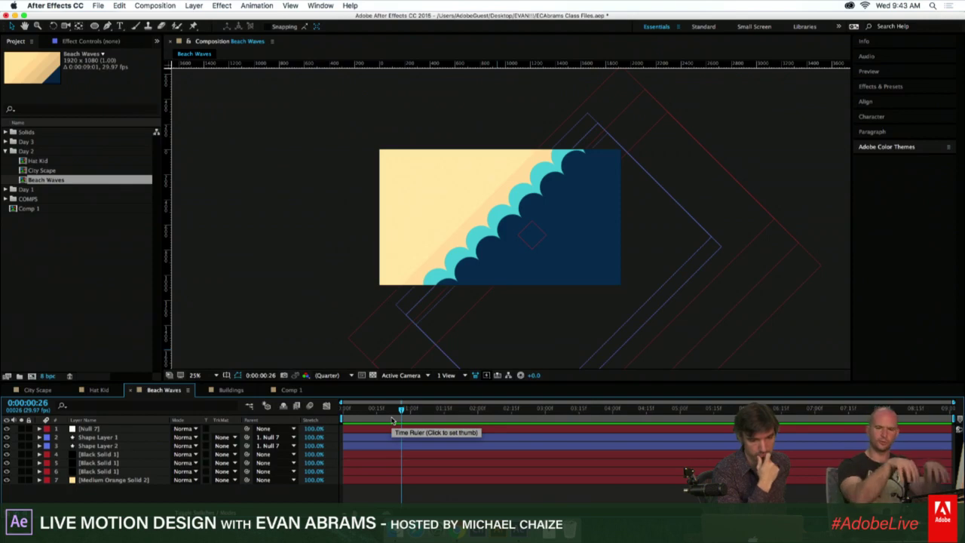
key("space")
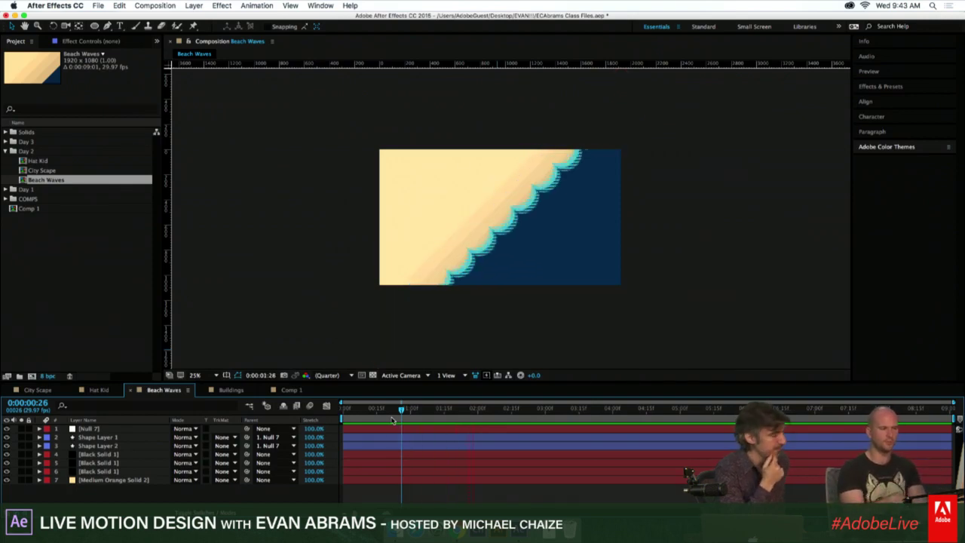
left_click_drag(392, 420, 597, 425)
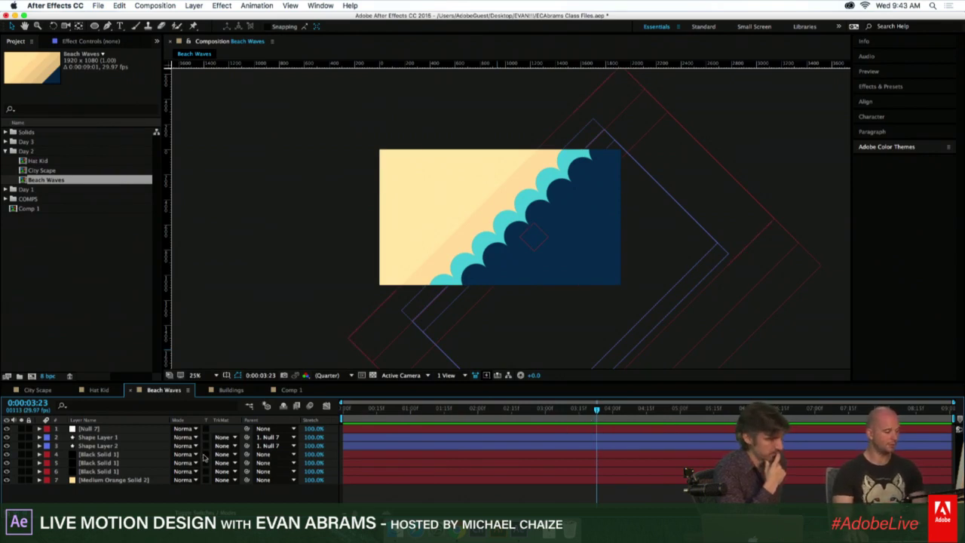
Reveal the keyframes on all layers, review them, then rewind the current time to 0:18.
key("super+a")
key("u")
scroll(483, 477, "down", 2)
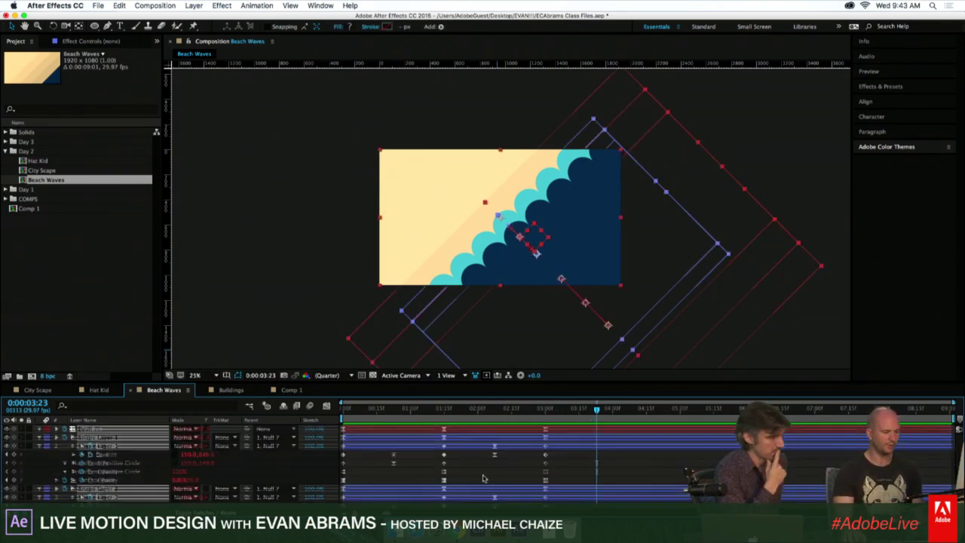
scroll(484, 478, "up", 3)
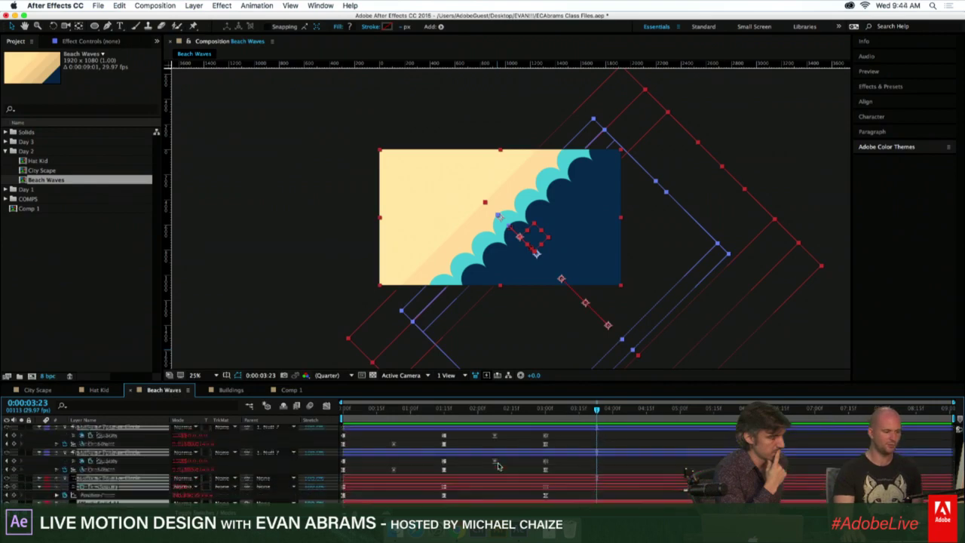
left_click(565, 464)
left_click_drag(474, 413, 385, 413)
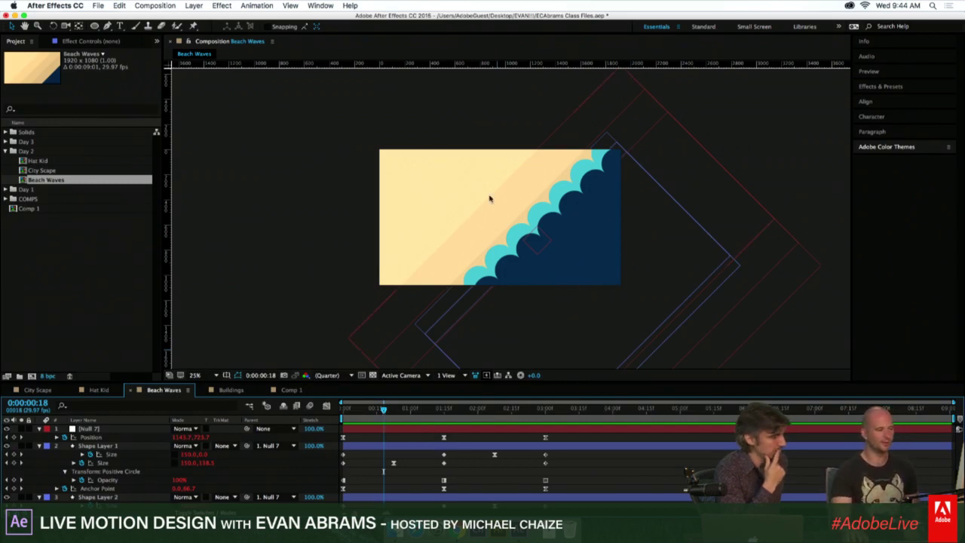
Collapse all expanded layer properties and briefly select Shape Layer 1 before deselecting.
key("super+a")
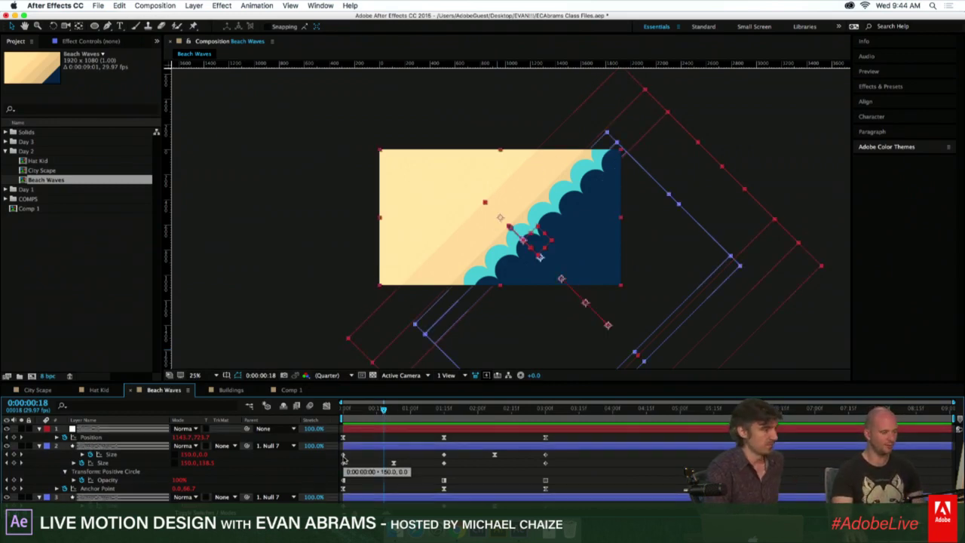
key("u")
left_click(158, 488)
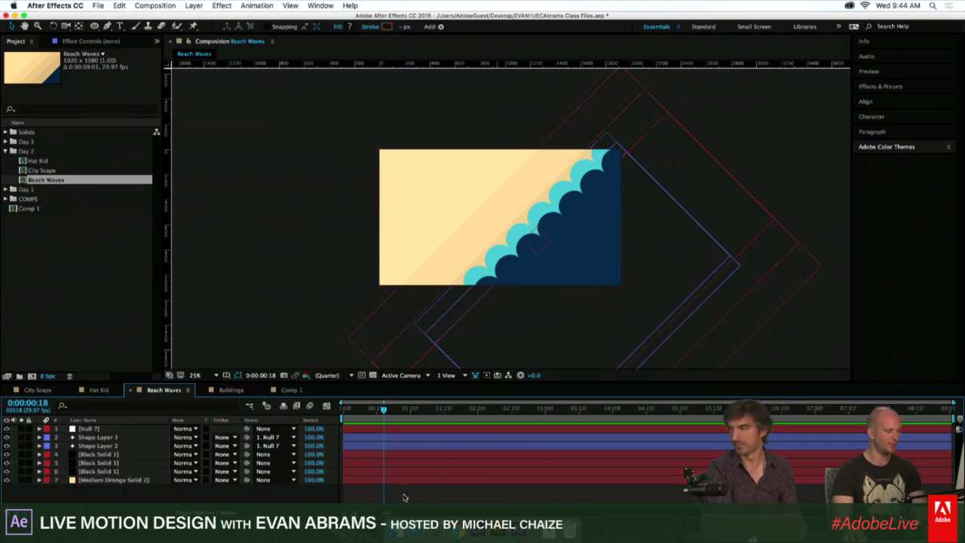
left_click(117, 447)
left_click(117, 438)
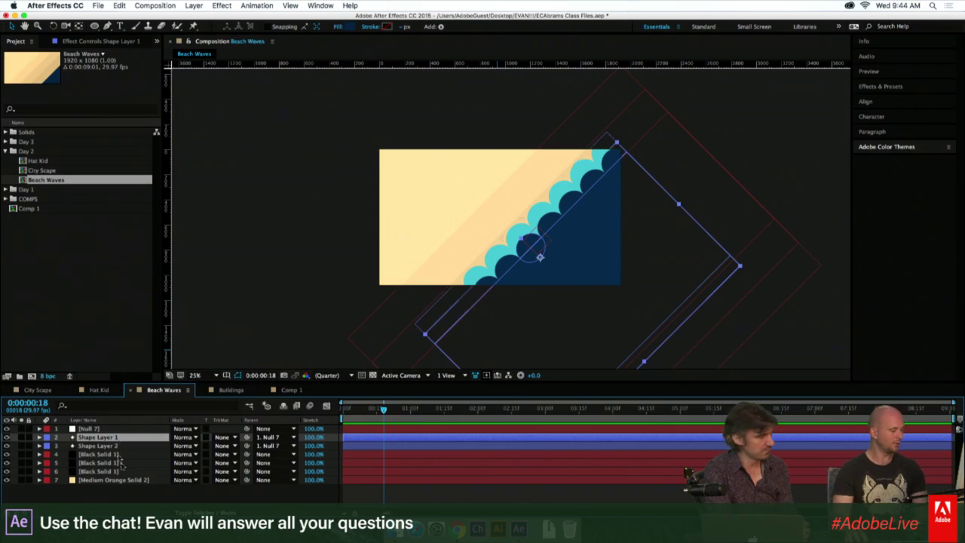
left_click(127, 496)
left_click(78, 312)
Create a new composition named Beach.
left_click(32, 375)
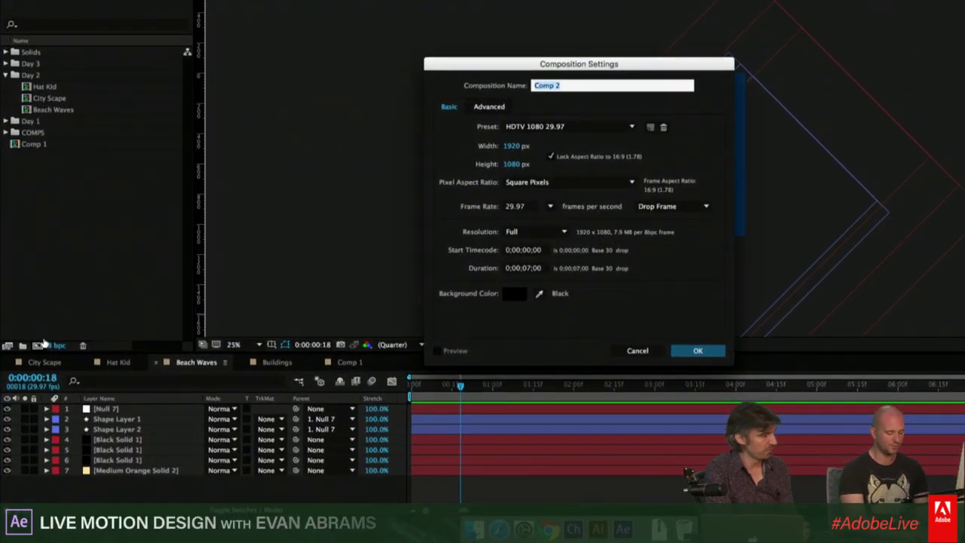
type("Beach")
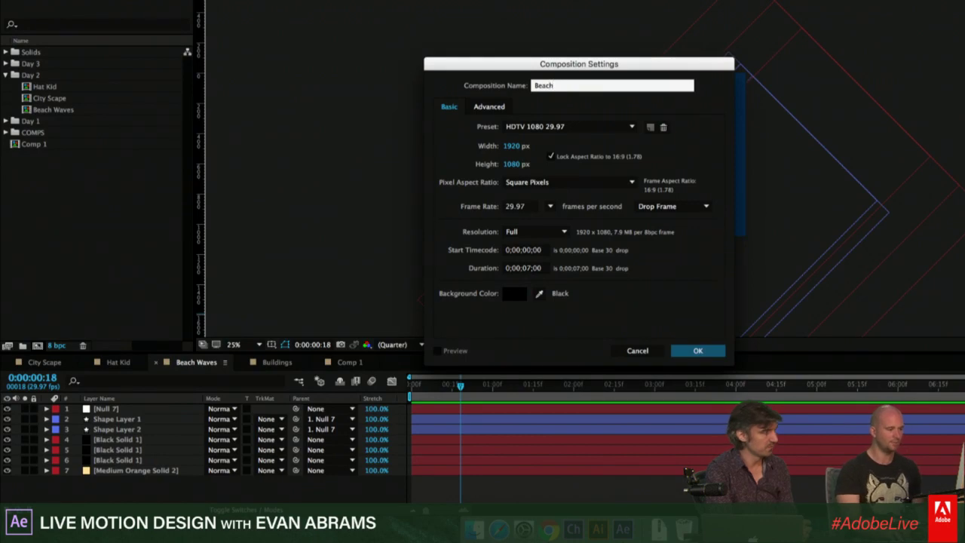
key("Return")
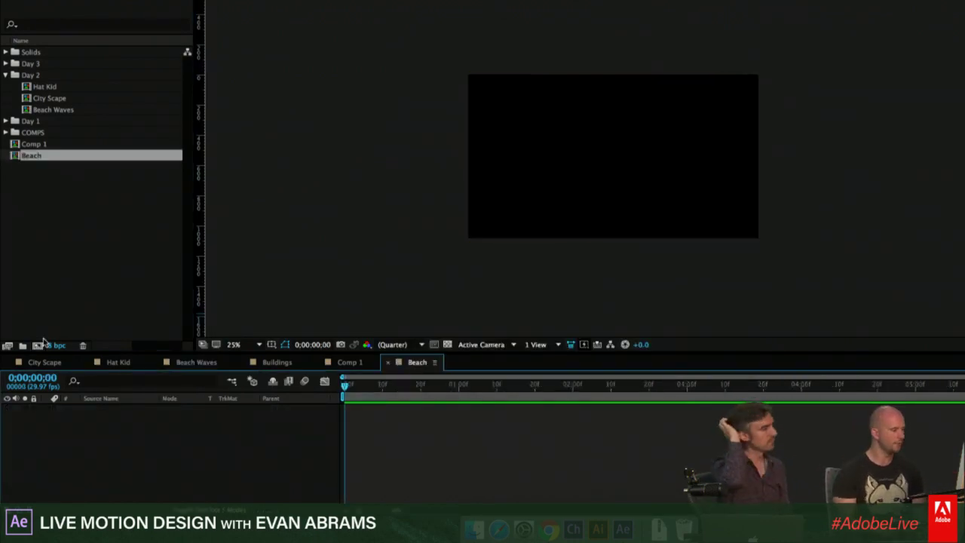
Unlock the aspect ratio and set the Beach comp width to 1080 for a square 1080 × 1080 frame.
left_click(435, 363)
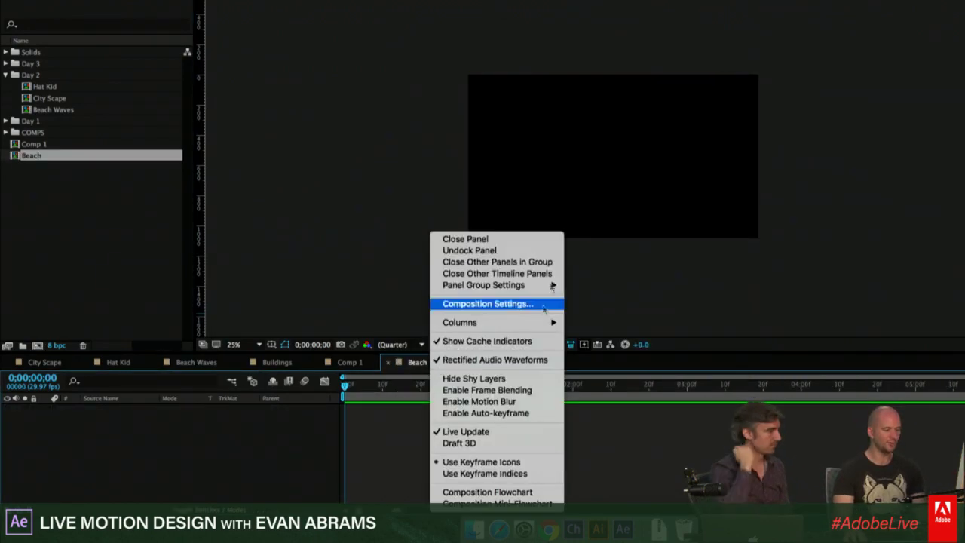
left_click(528, 303)
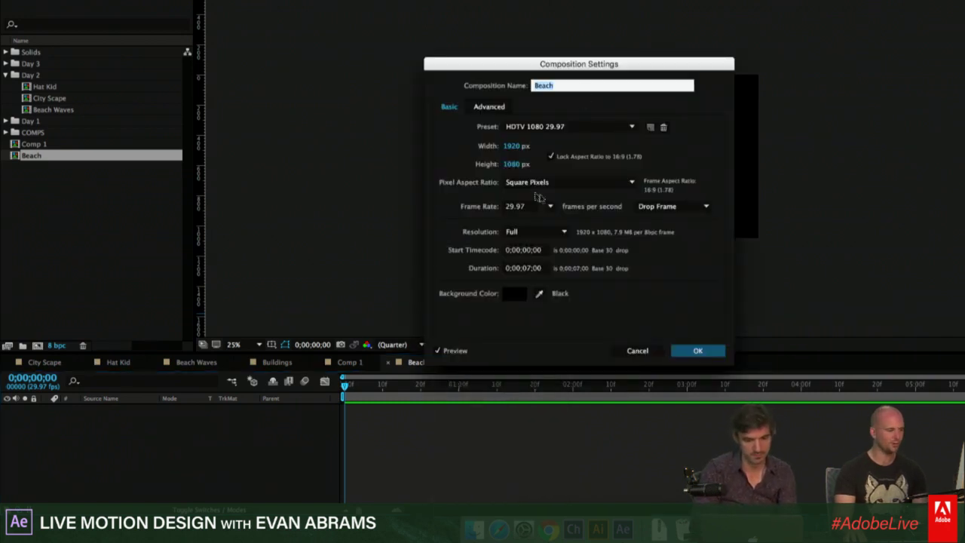
left_click(550, 156)
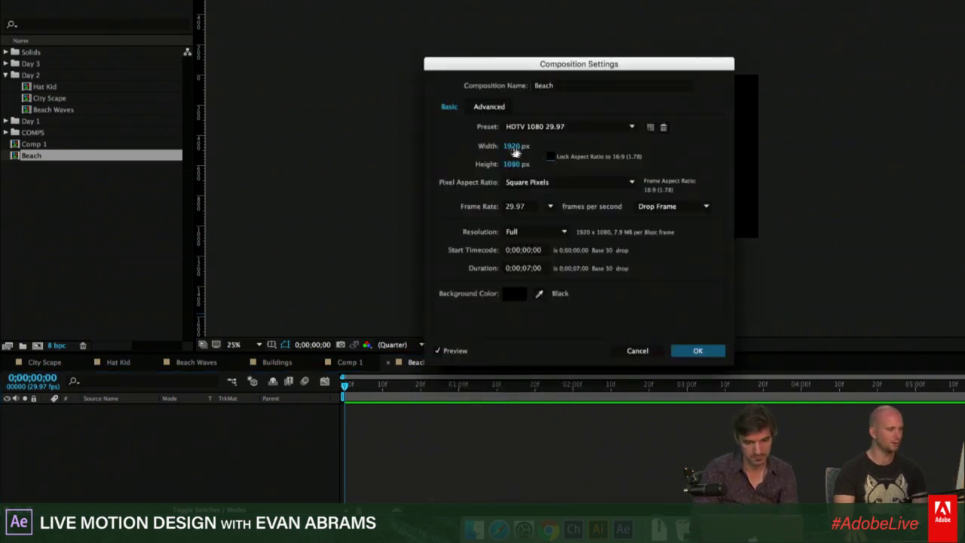
left_click(513, 145)
type("1080")
key("Return")
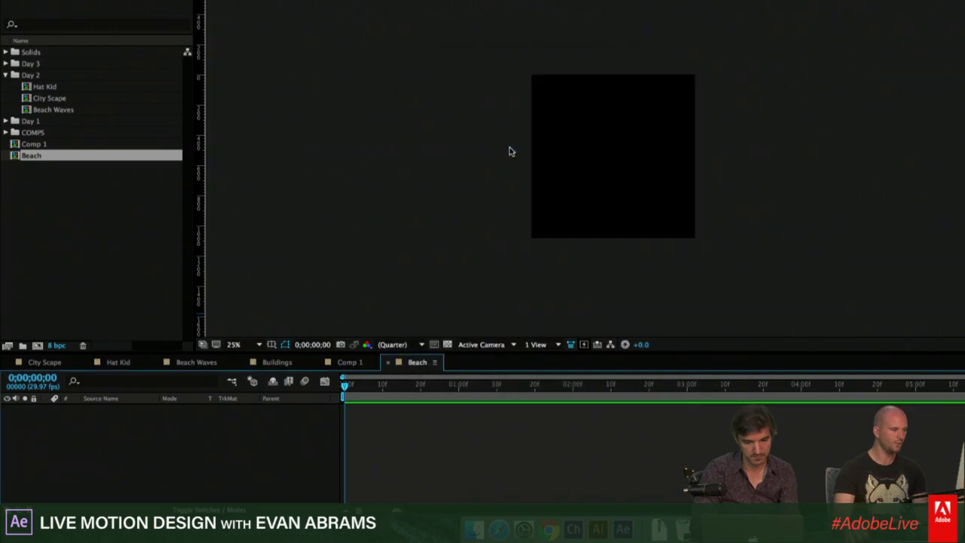
scroll(626, 206, "up", 1)
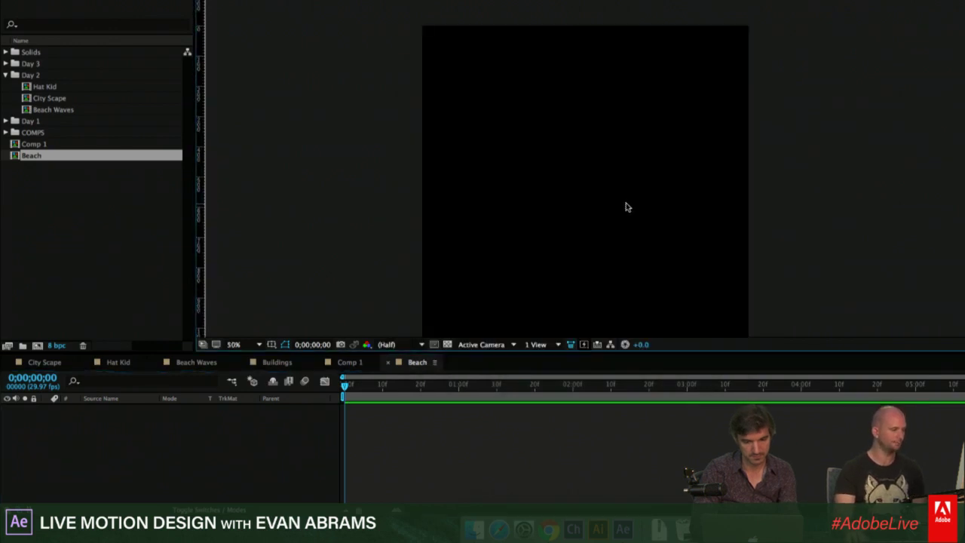
left_click_drag(652, 193, 674, 168)
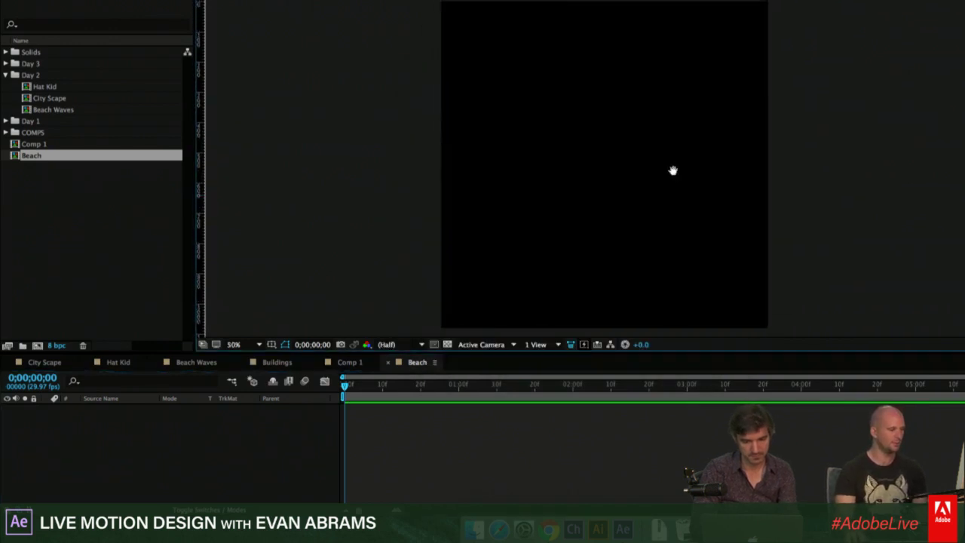
Add a 1080×1080 tan solid, Medium Gray-Orange Solid 1, filling the Beach comp.
right_click(167, 425)
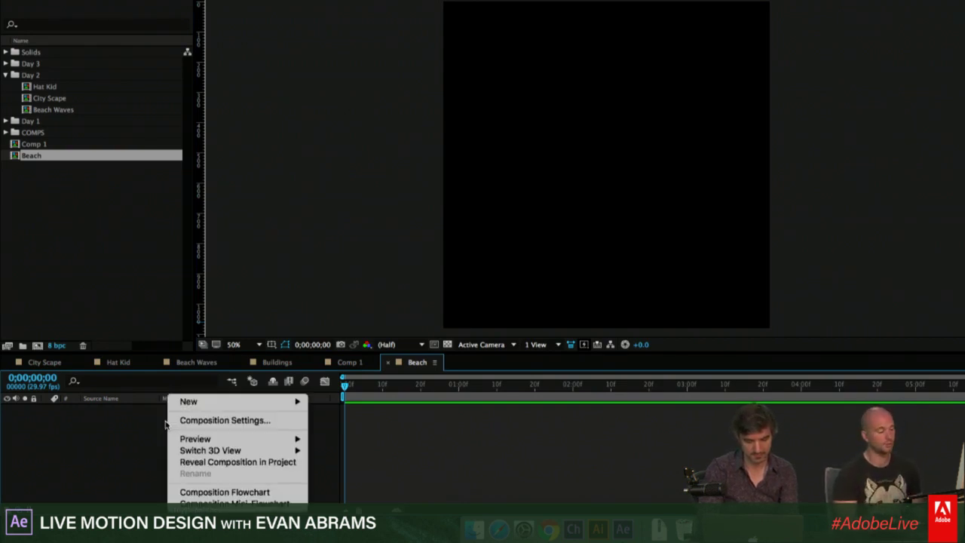
mouse_move(190, 403)
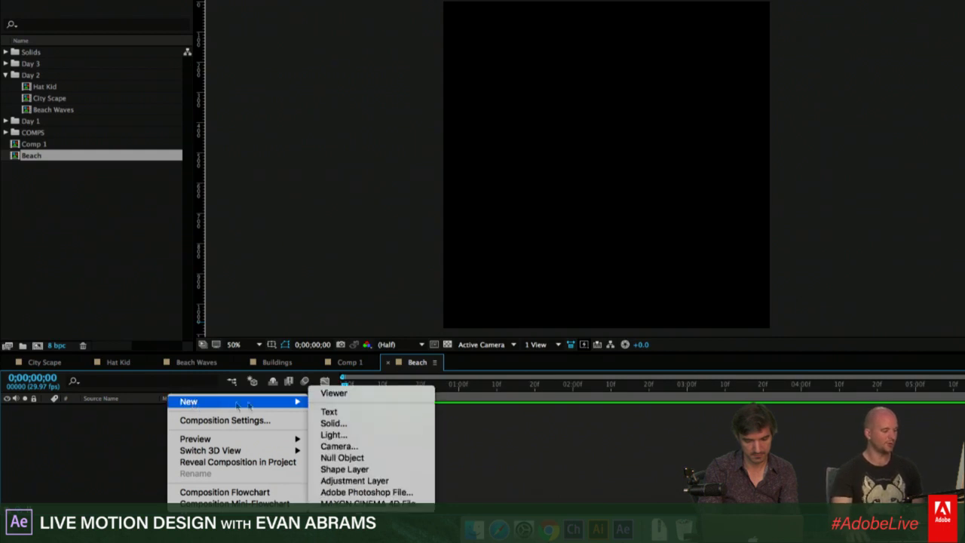
left_click(370, 423)
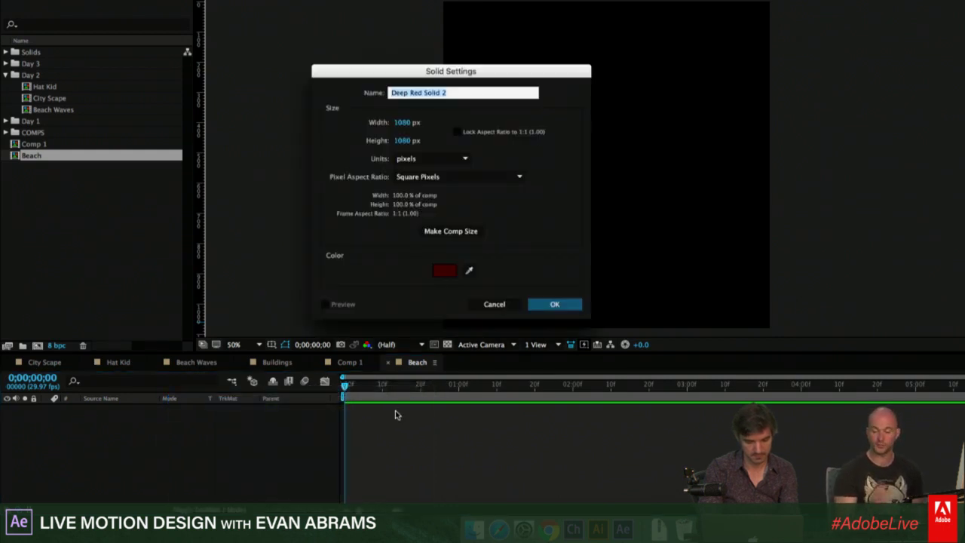
left_click(448, 271)
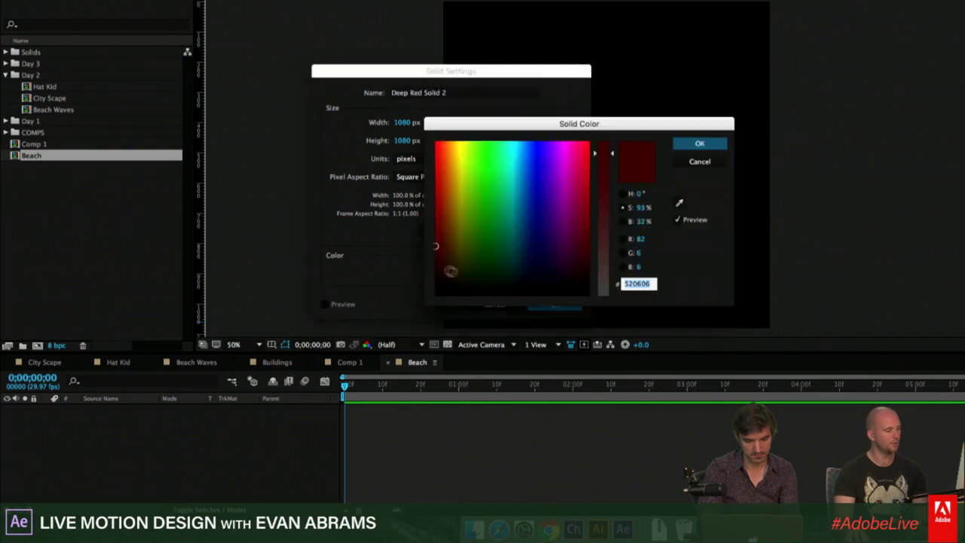
mouse_move(557, 162)
left_mouse_down()
mouse_move(454, 148)
mouse_move(450, 182)
left_mouse_up()
left_click(602, 219)
left_click(699, 143)
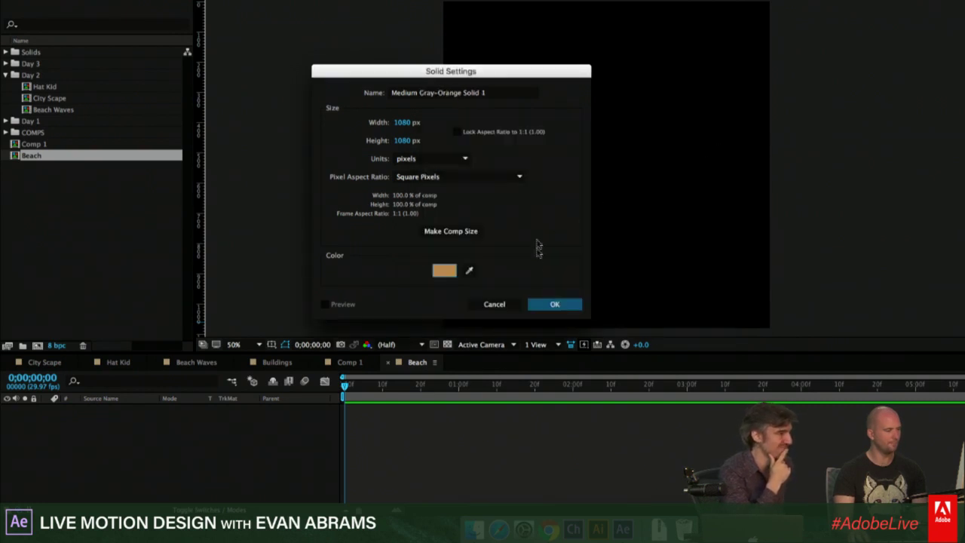
left_click(546, 309)
left_click(357, 451)
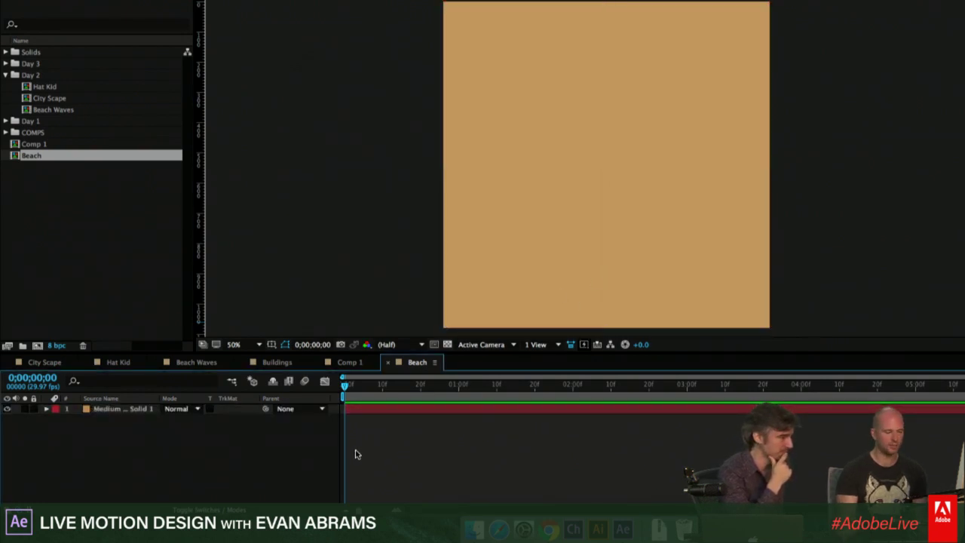
Add a 1080×1080 dark maroon ellipse shape layer above the tan solid and show its modified properties.
left_click(113, 408)
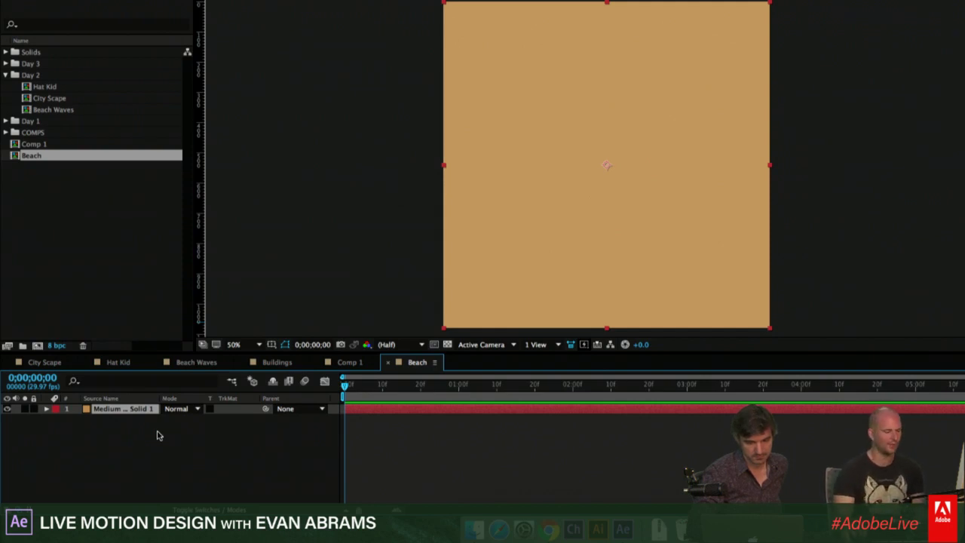
left_click(144, 453)
right_click(126, 436)
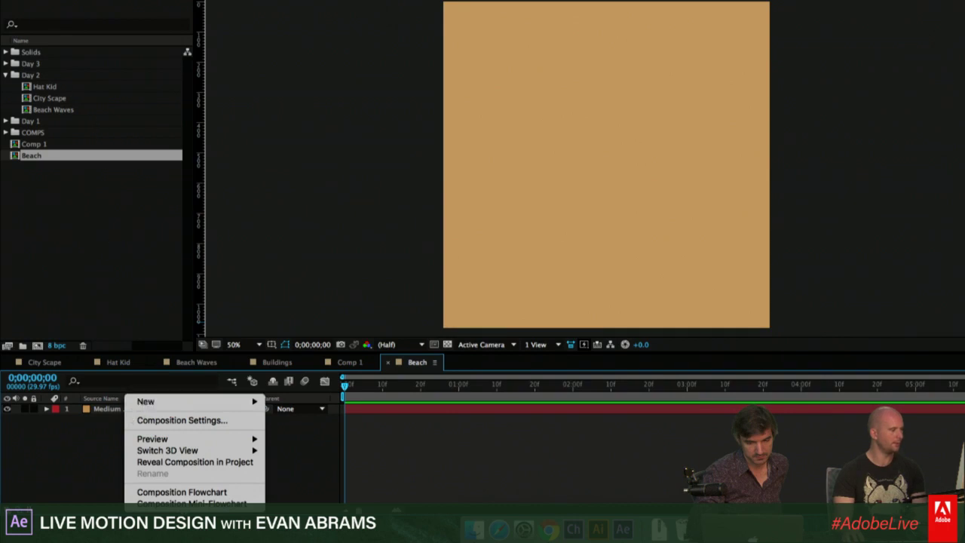
key("Escape")
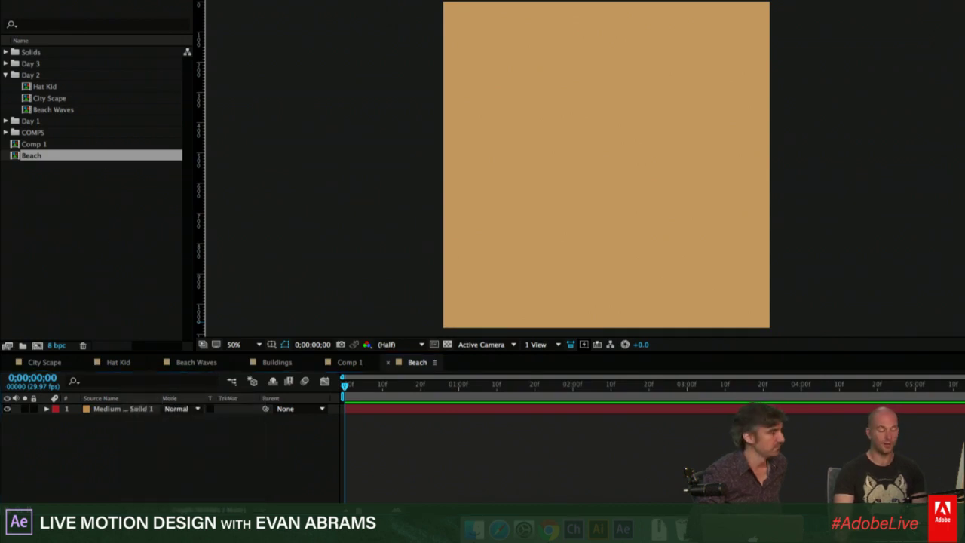
double_click(363, 1)
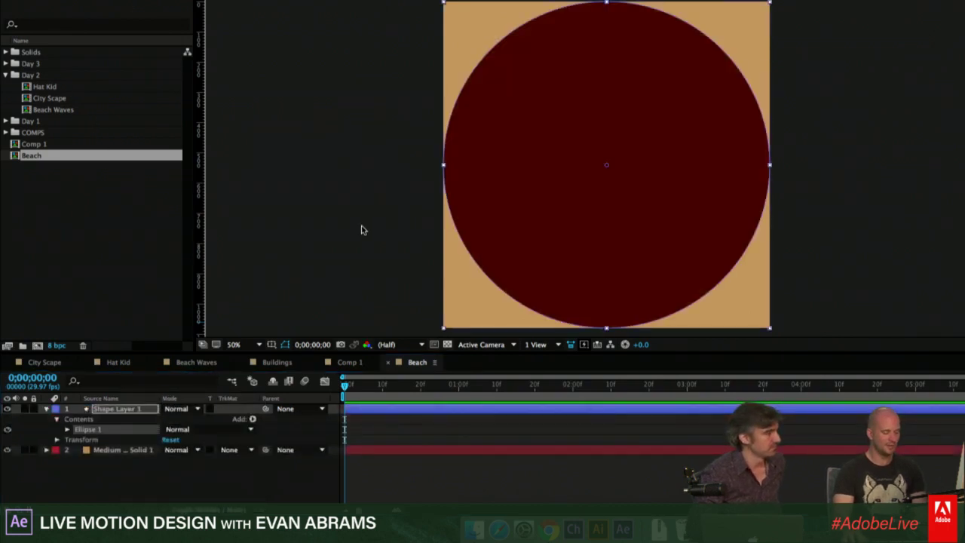
key("u")
key("u")
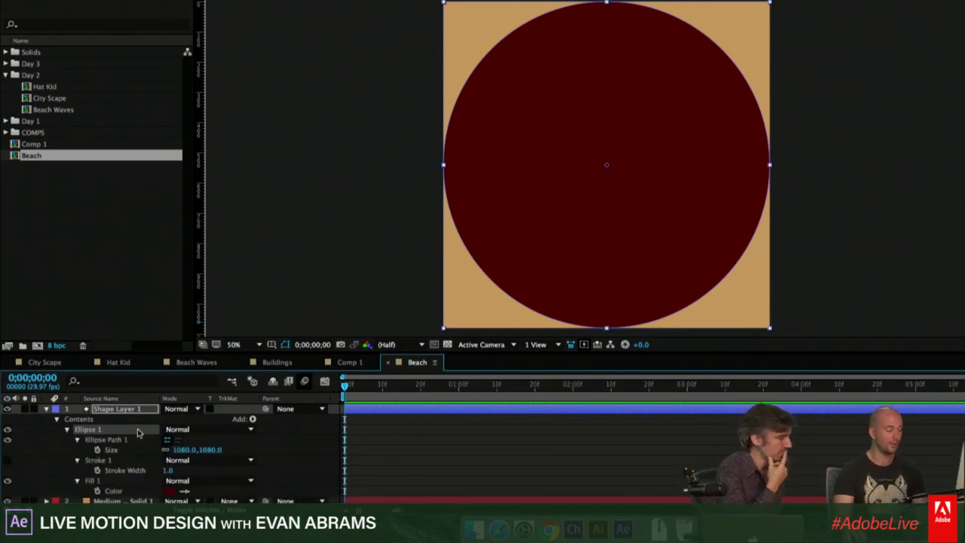
Resize the ellipse to a 100×100 circle and set a Size keyframe at 0;00;00;00.
left_click(185, 448)
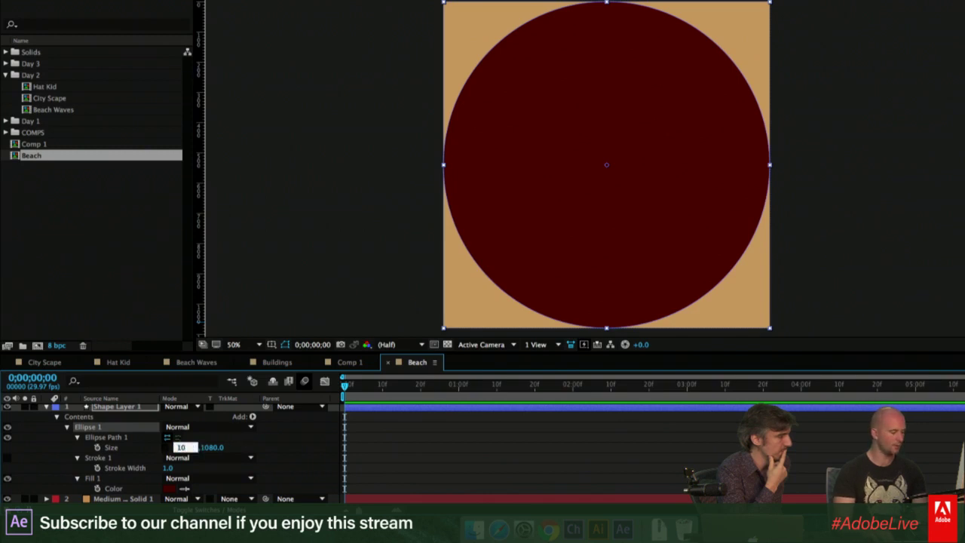
key("Tab")
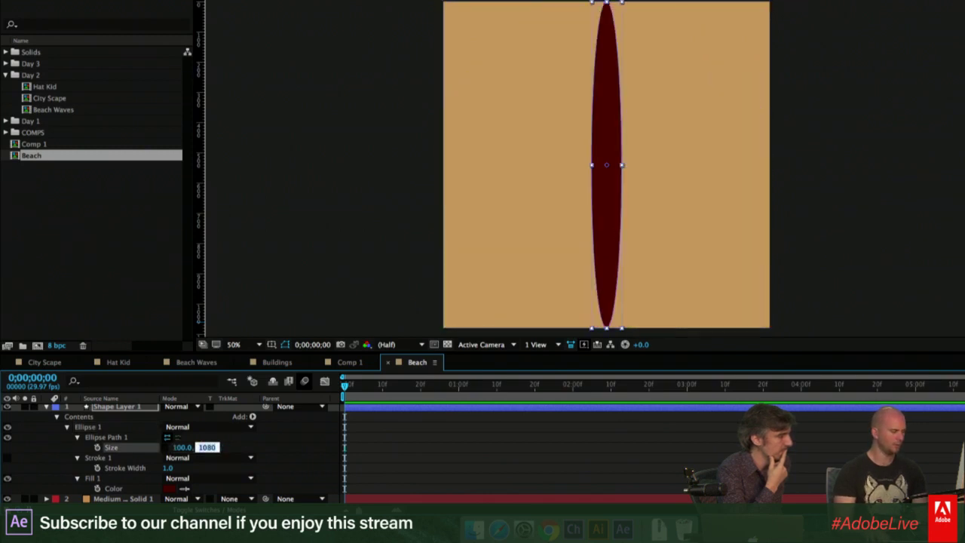
type("100")
key("Return")
left_click(485, 449)
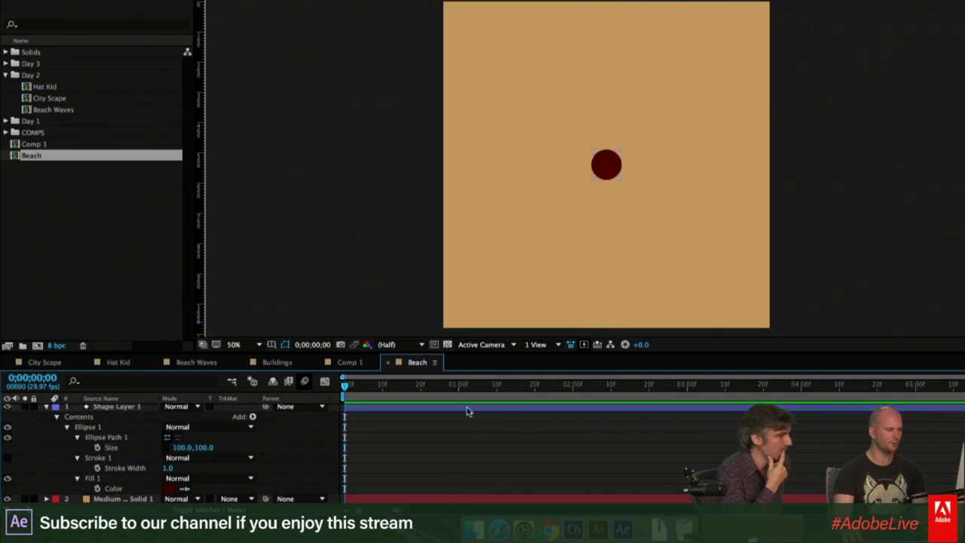
left_click(470, 407)
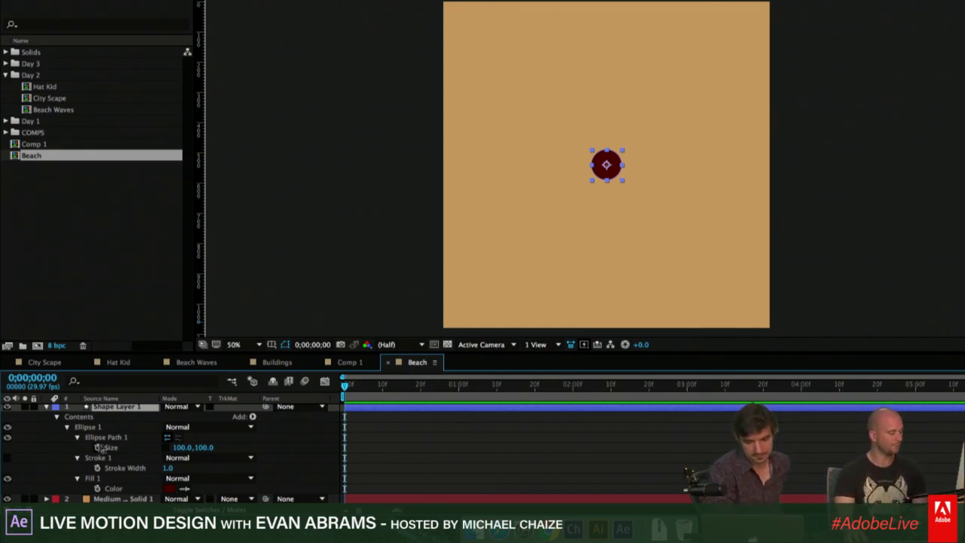
left_click(110, 439)
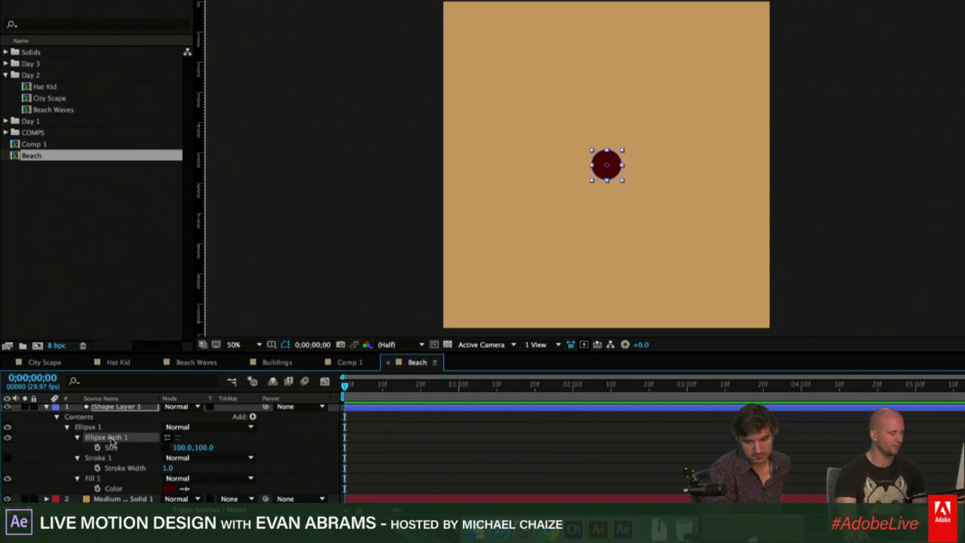
left_click(115, 448)
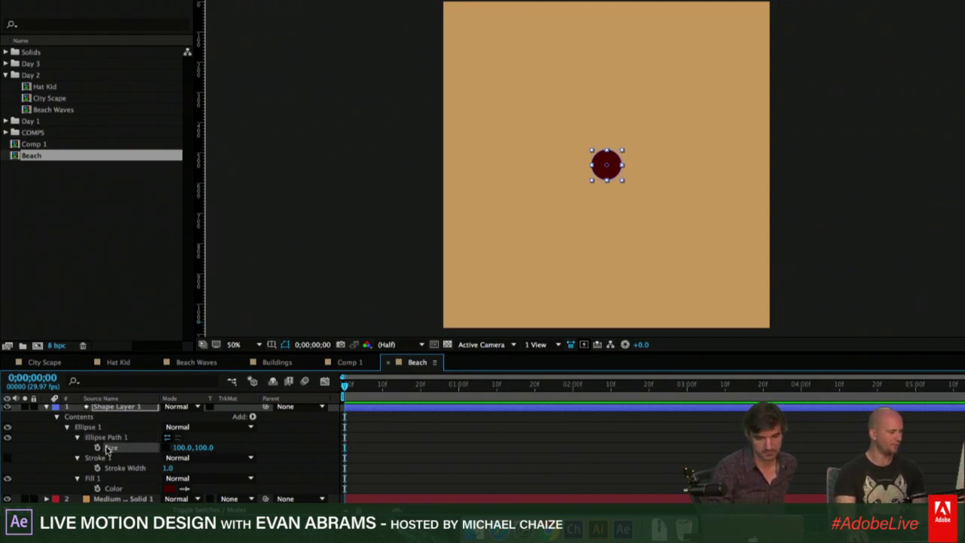
left_click(351, 431)
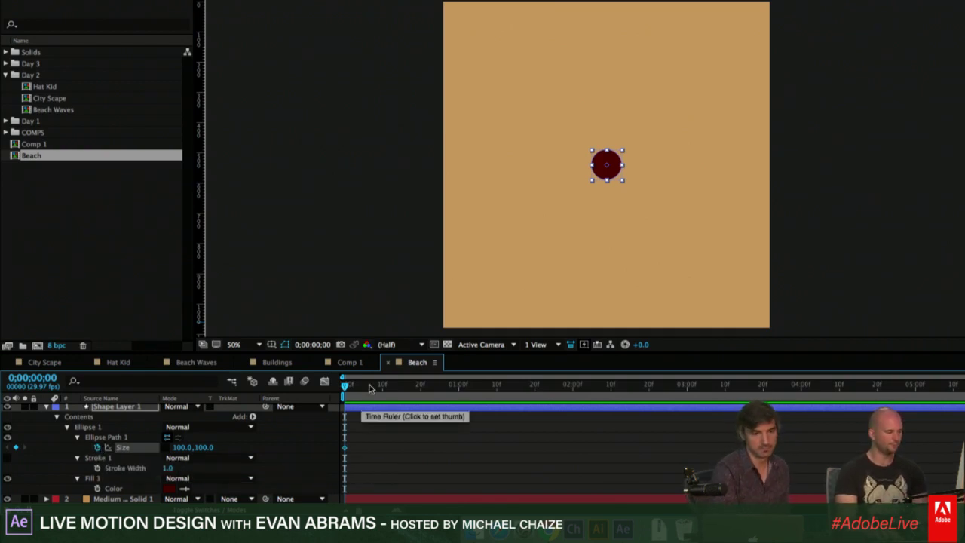
At one second, scrub the ellipse Size to 100,0 to flatten the circle.
key("shift+Page_Down")
key("shift+Page_Down")
key("shift+Page_Down")
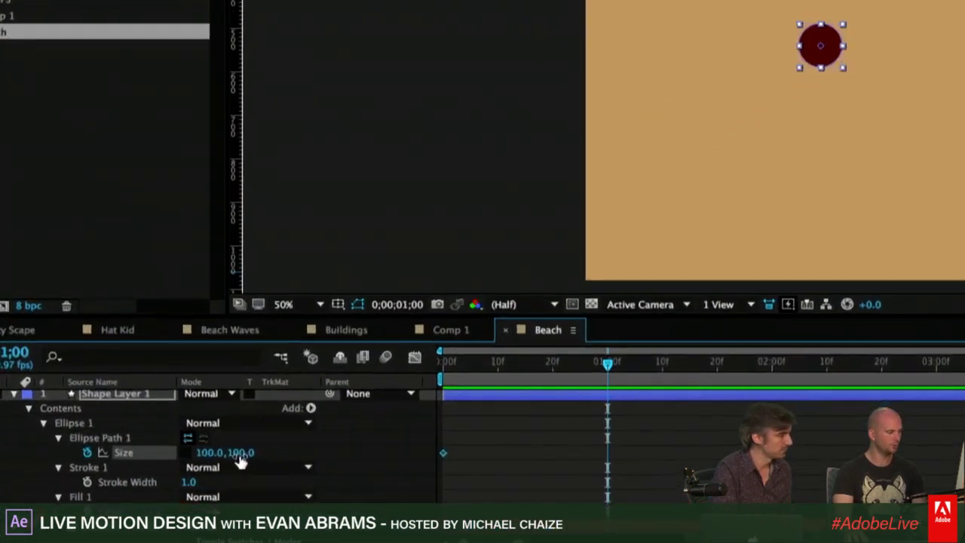
mouse_move(240, 461)
left_mouse_down()
mouse_move(133, 459)
mouse_move(228, 465)
left_mouse_up()
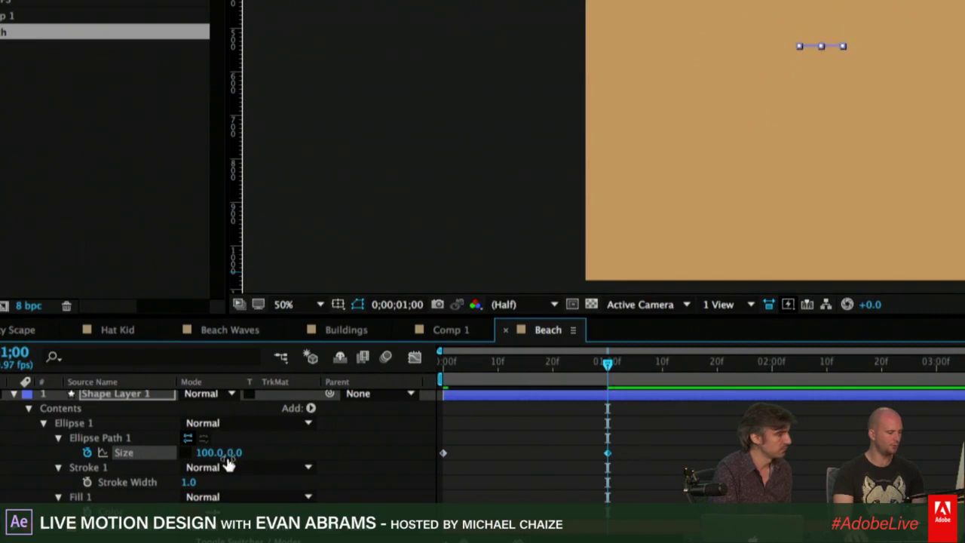
key("space")
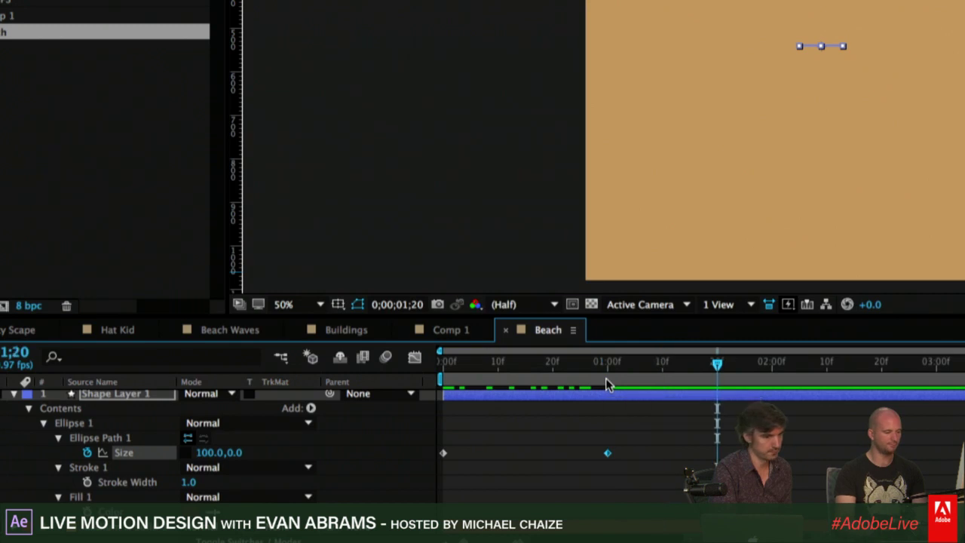
At two seconds, restore Size to 100,100 and play back the squash from the start.
left_click(234, 452)
type("100")
key("Return")
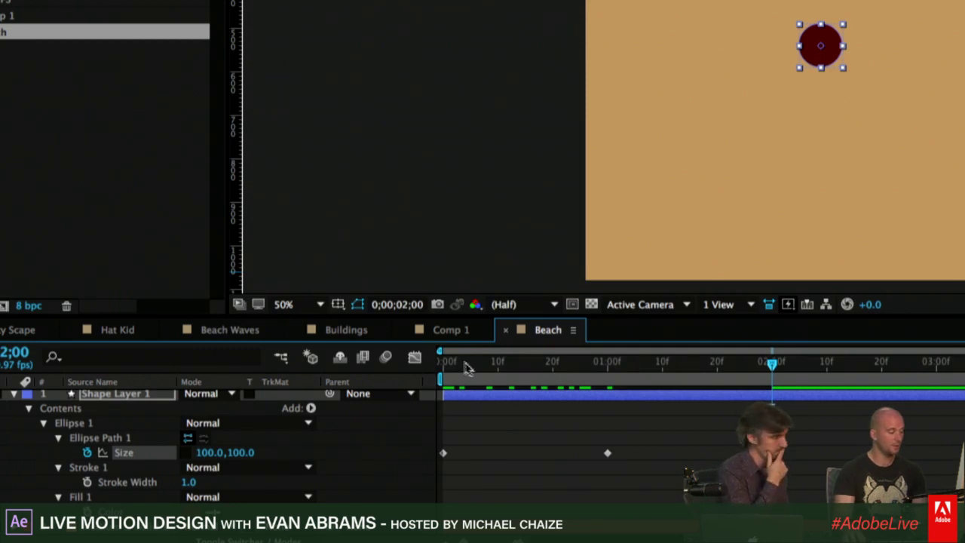
key("Home")
key("space")
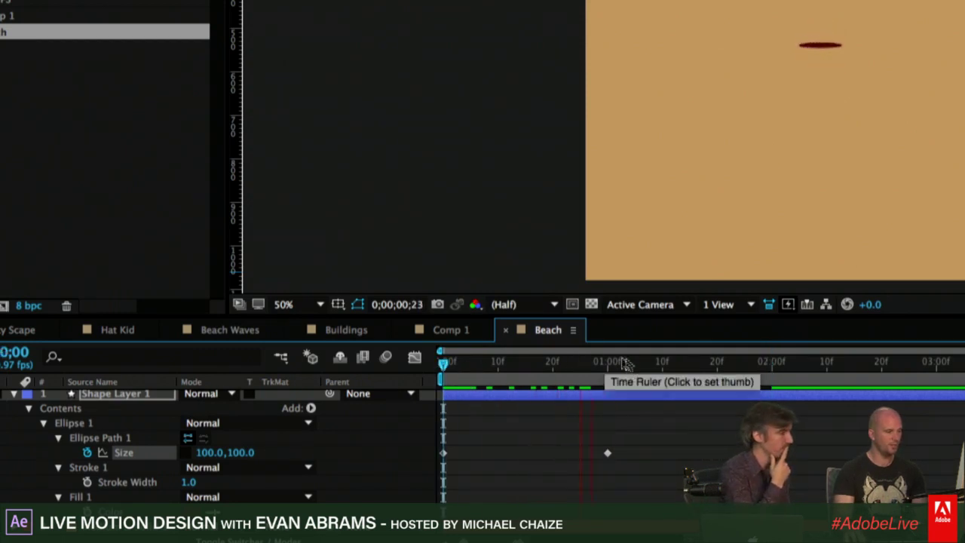
left_click(769, 377)
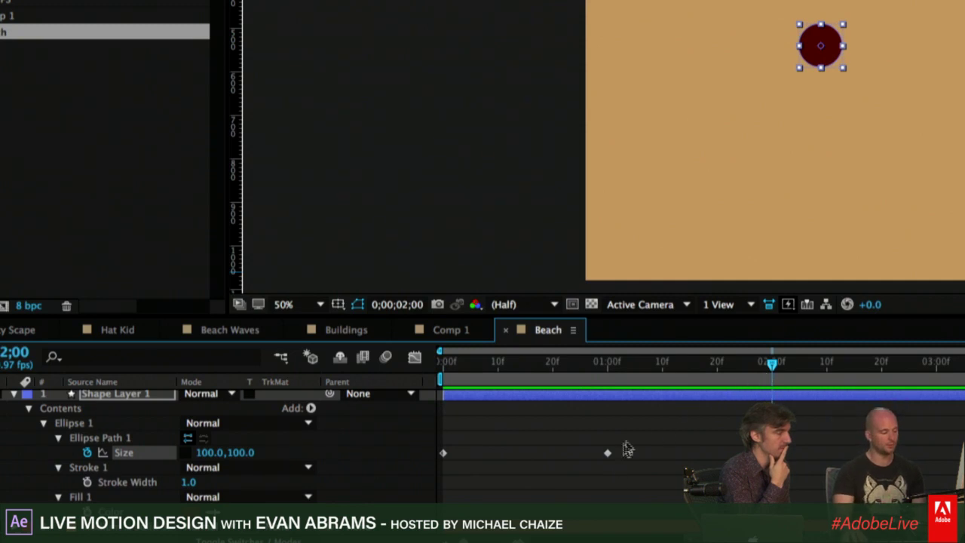
Ease the middle Size keyframe with F9, preview it, and show the speed curve in the Graph Editor.
left_click(608, 452)
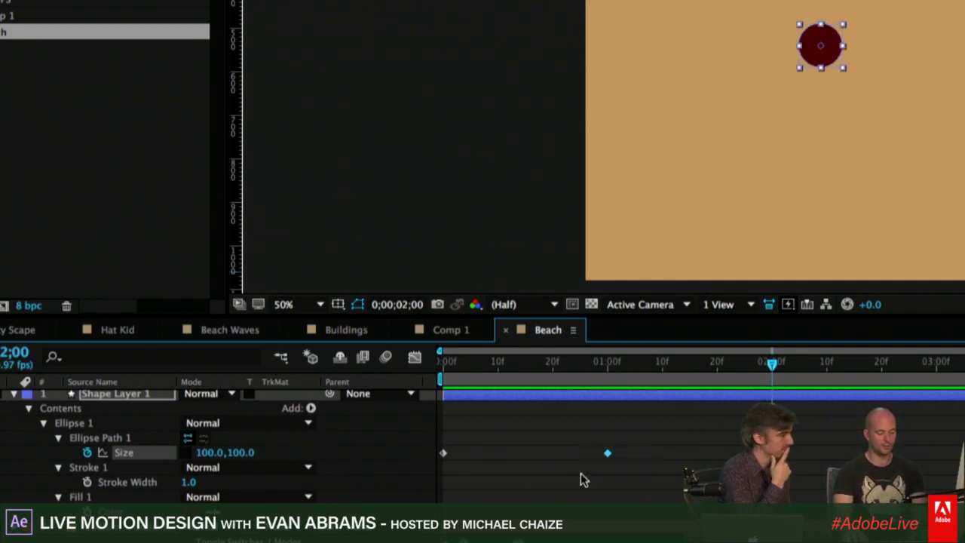
key("F9")
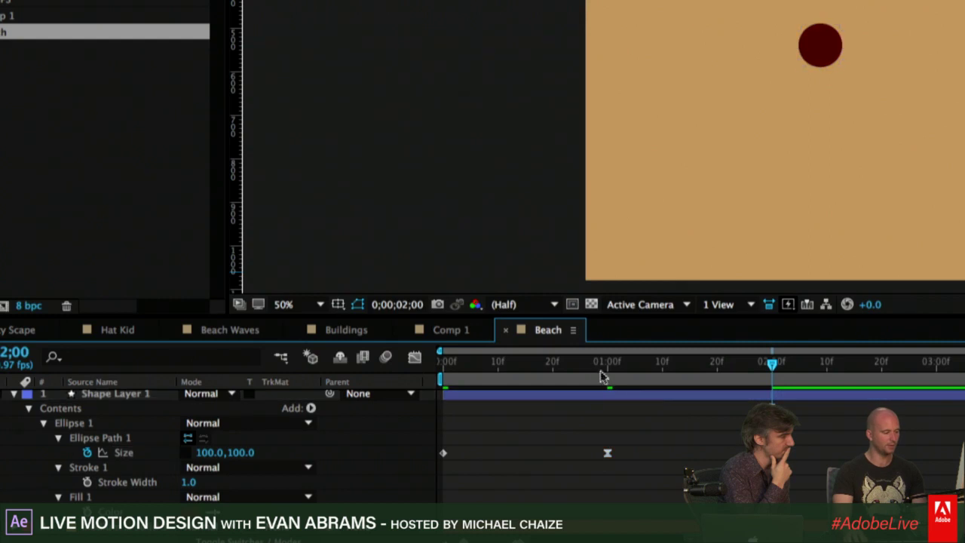
key("Home")
key("space")
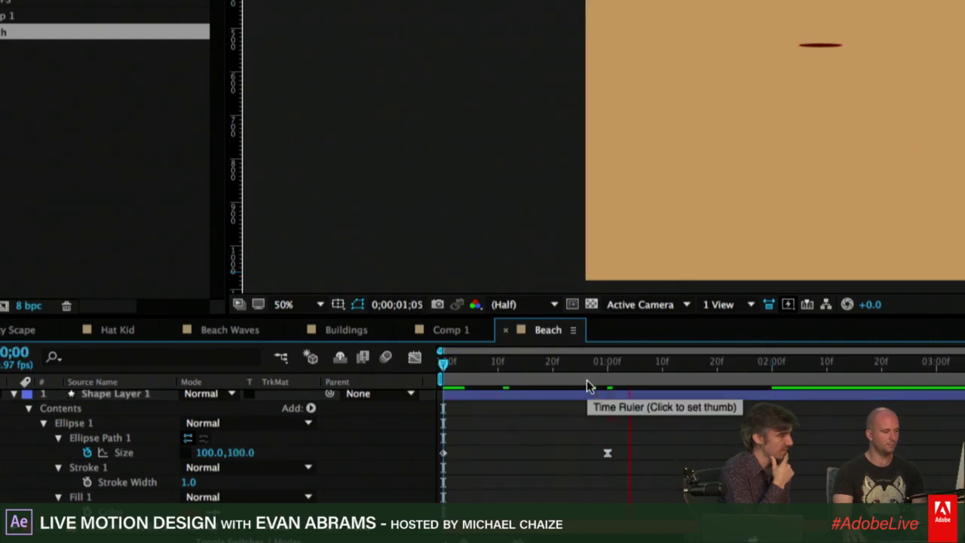
key("space")
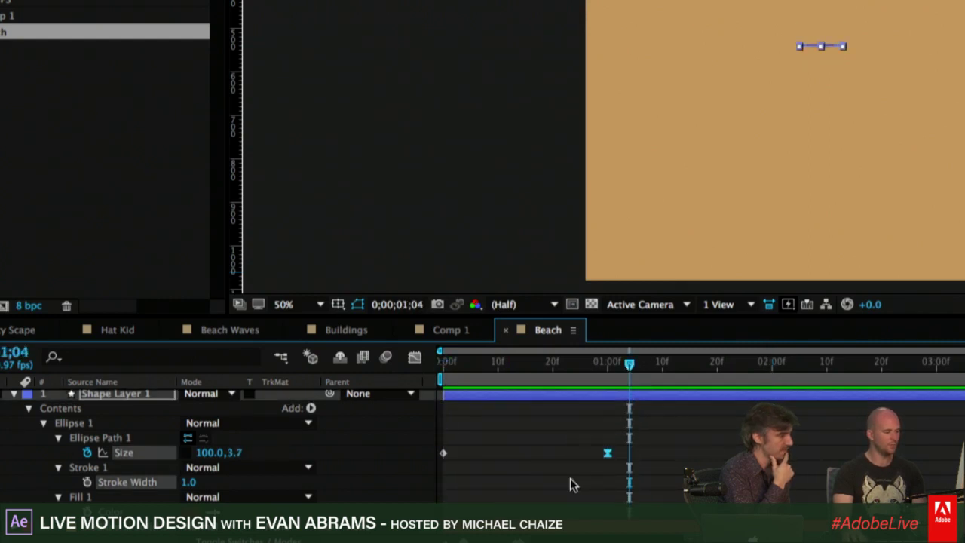
left_click(414, 358)
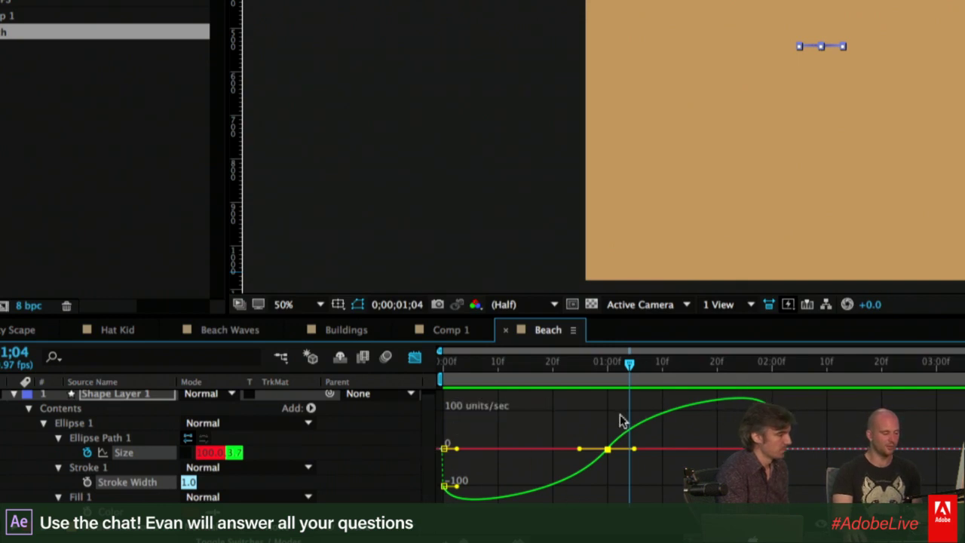
Switch the Graph Editor to the value graph and preview the size squash up to two seconds.
right_click(835, 453)
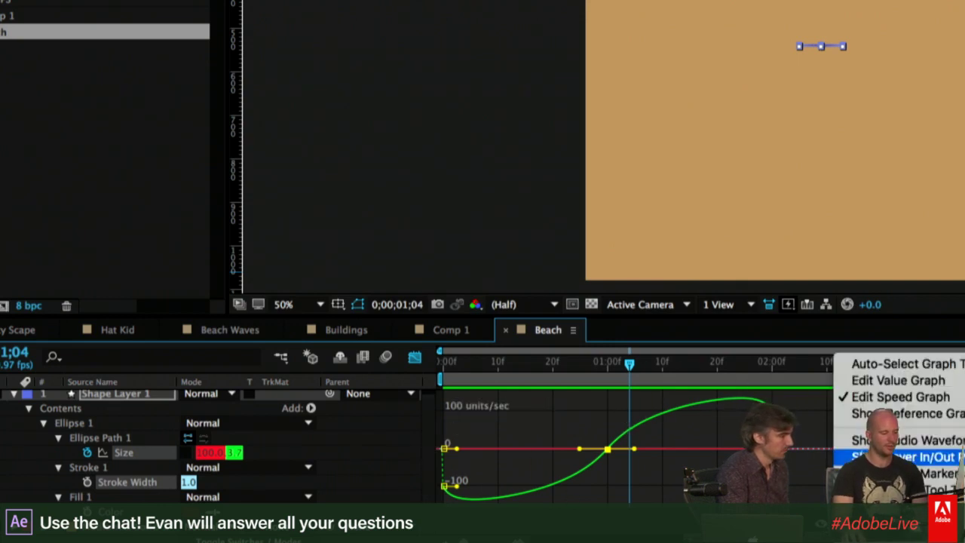
left_click(871, 381)
left_click_drag(508, 356, 443, 356)
key("space")
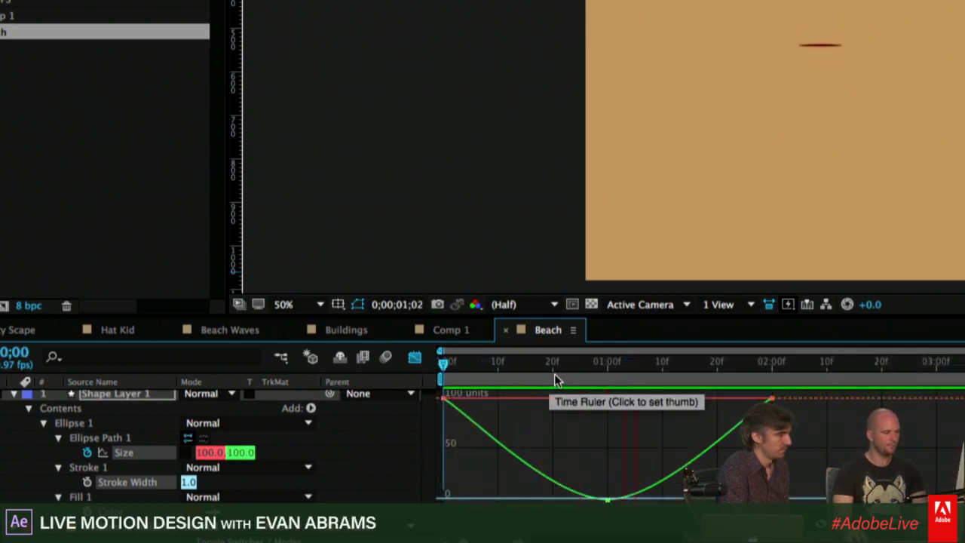
left_click_drag(589, 375, 609, 380)
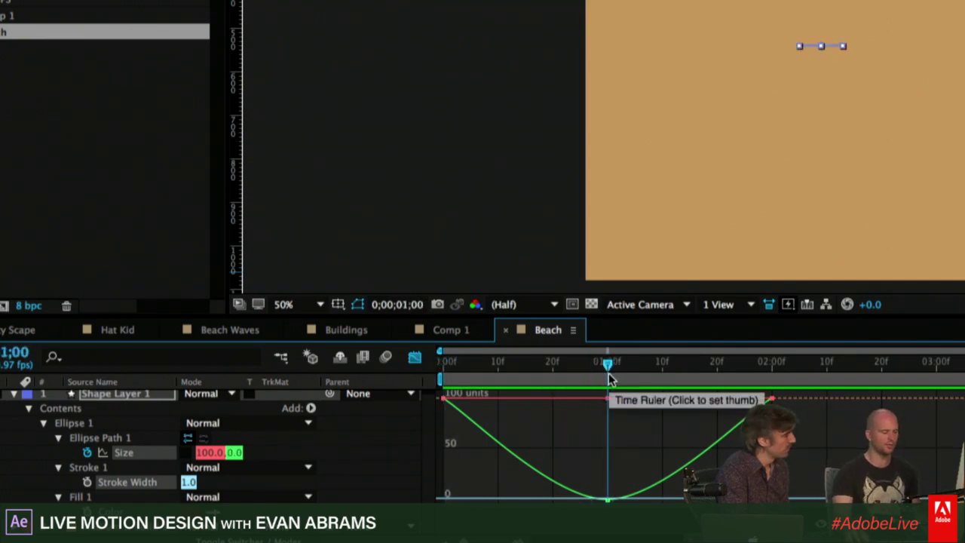
double_click(605, 494)
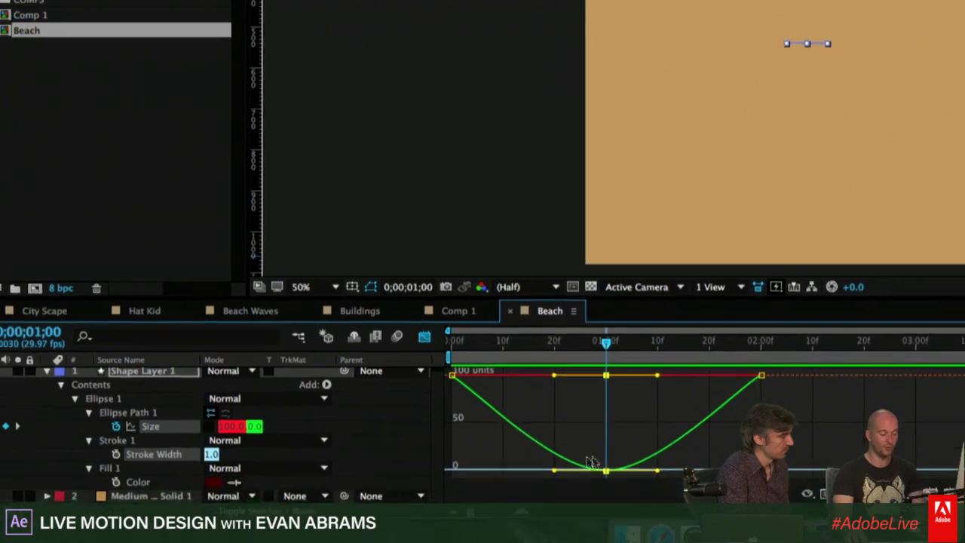
key("Home")
key("space")
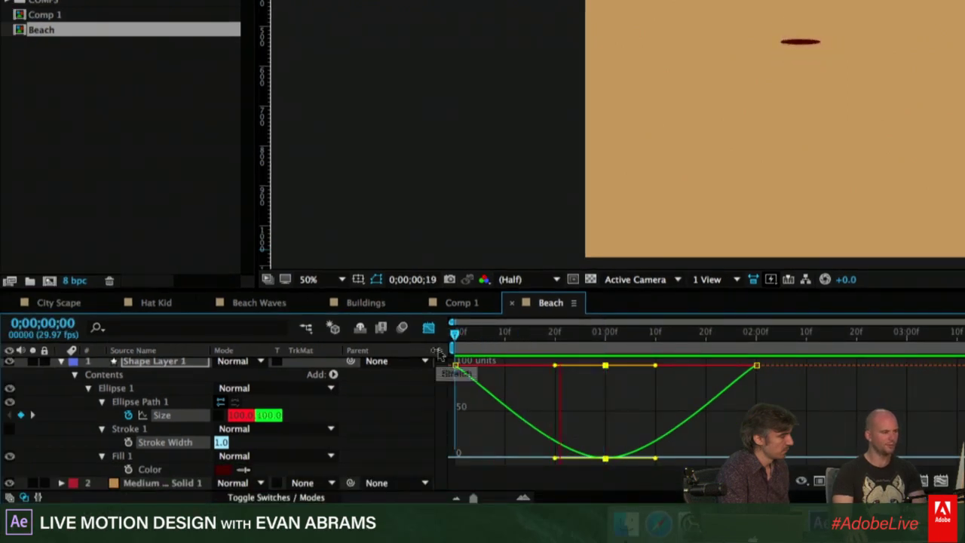
left_click_drag(623, 335, 756, 348)
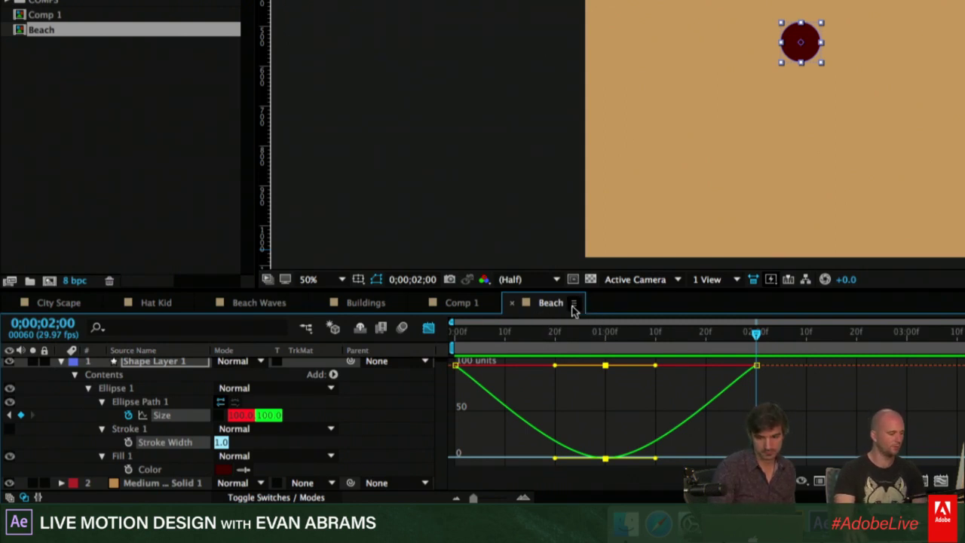
Return to the regular layer timeline with the shape layer selected.
left_click(428, 328)
left_click(558, 380)
left_click(614, 362)
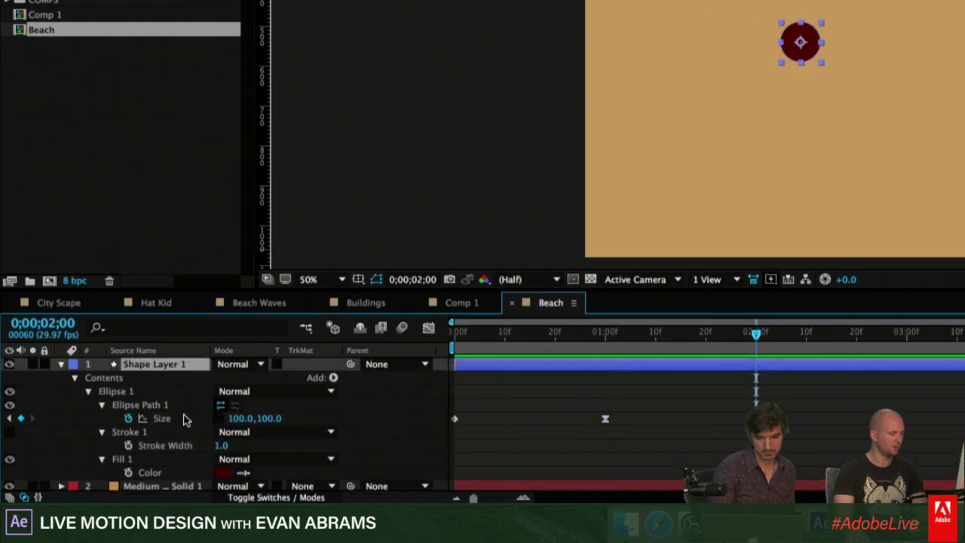
Add a Repeater to the Ellipse 1 group to copy the circle into three.
left_click(111, 393)
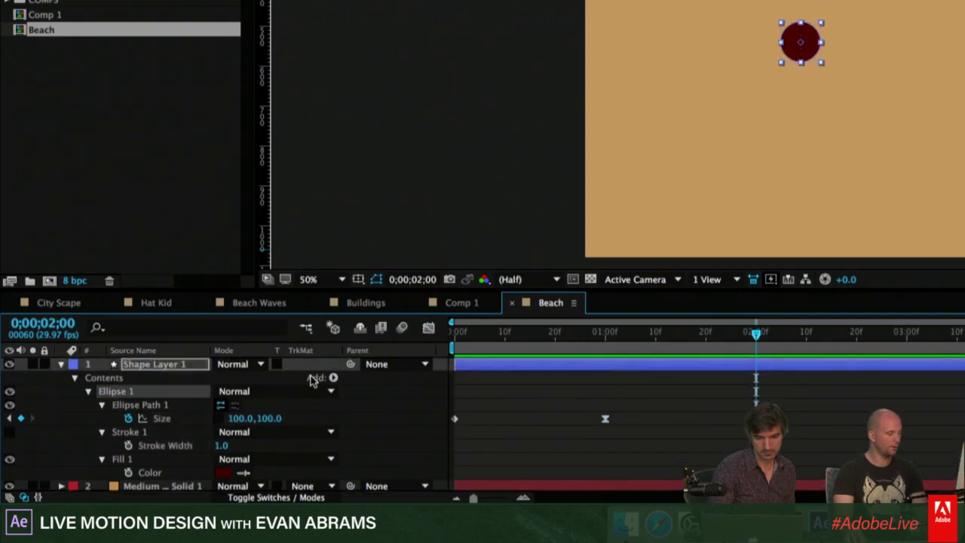
left_click(333, 379)
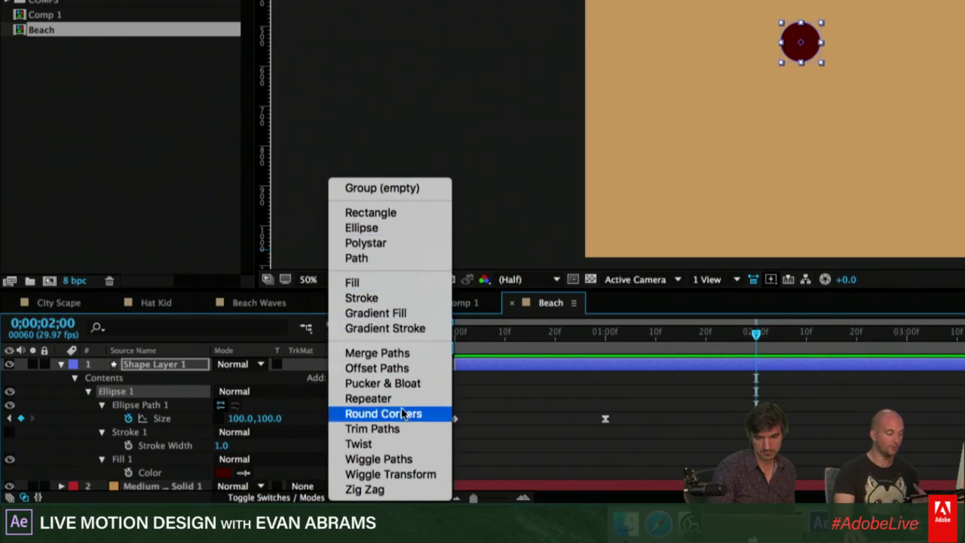
left_click(368, 399)
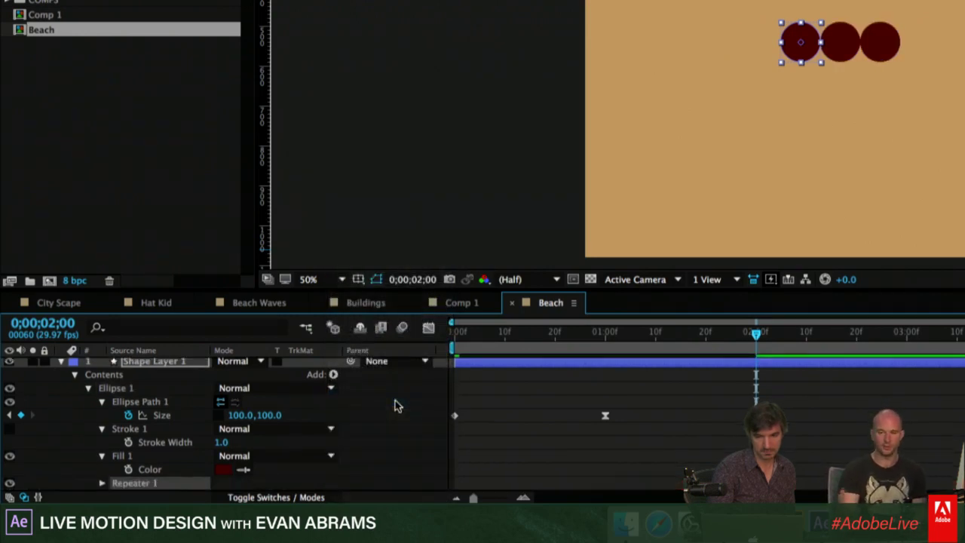
Collapse Fill 1, Stroke 1, Ellipse Path 1, Ellipse 1 and Contents.
scroll(89, 417, "up", 1)
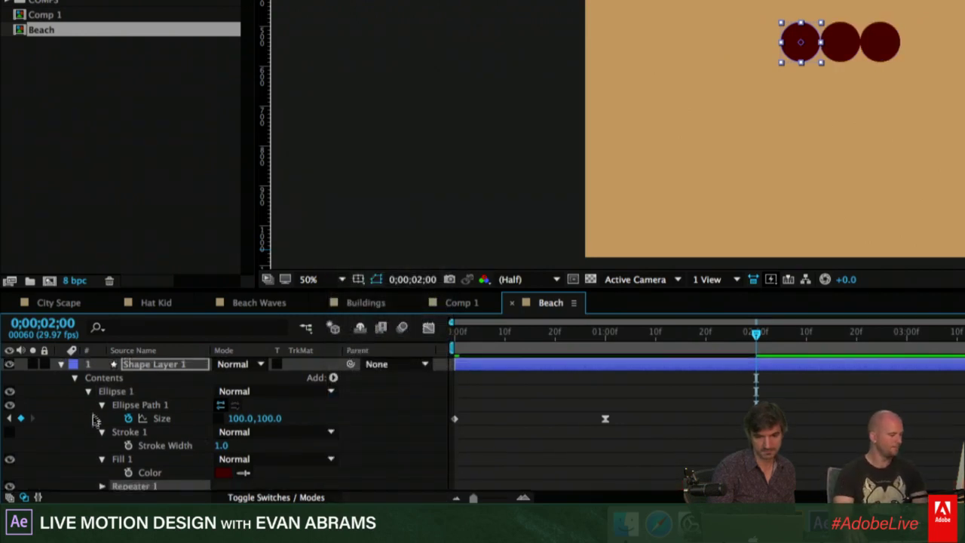
left_click(102, 459)
left_click(102, 432)
left_click(102, 405)
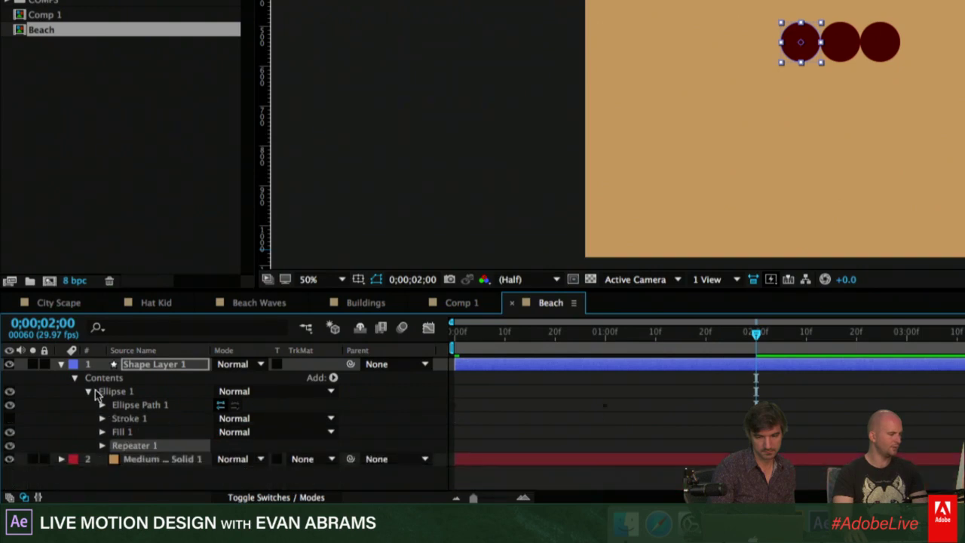
left_click(89, 391)
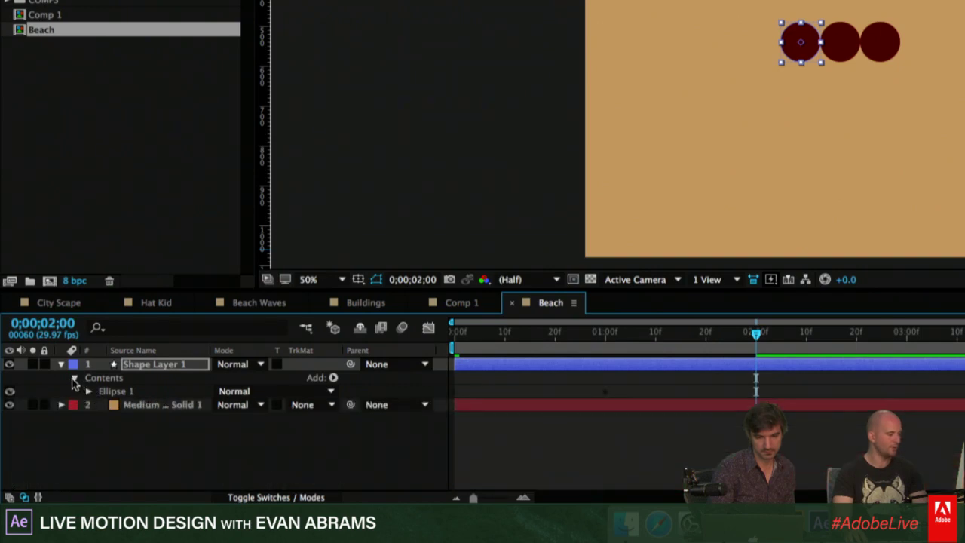
left_click(74, 380)
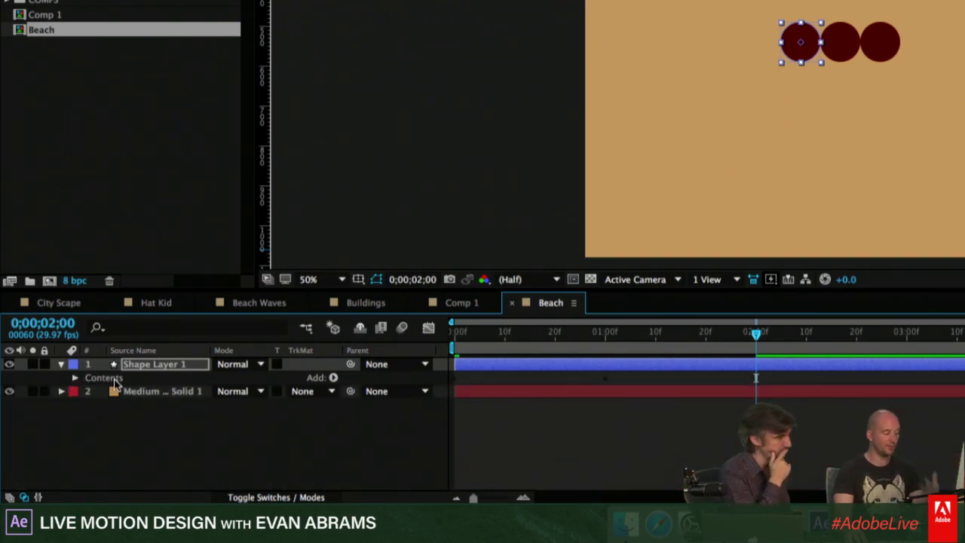
Rename Shape Layer 1 to 'WAVE'.
key("Return")
type("W")
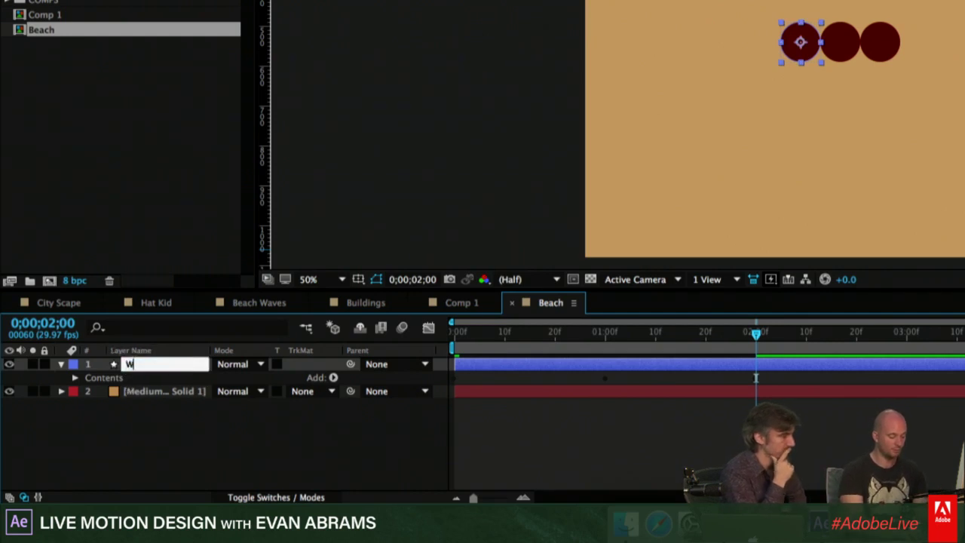
type("AVE")
key("Return")
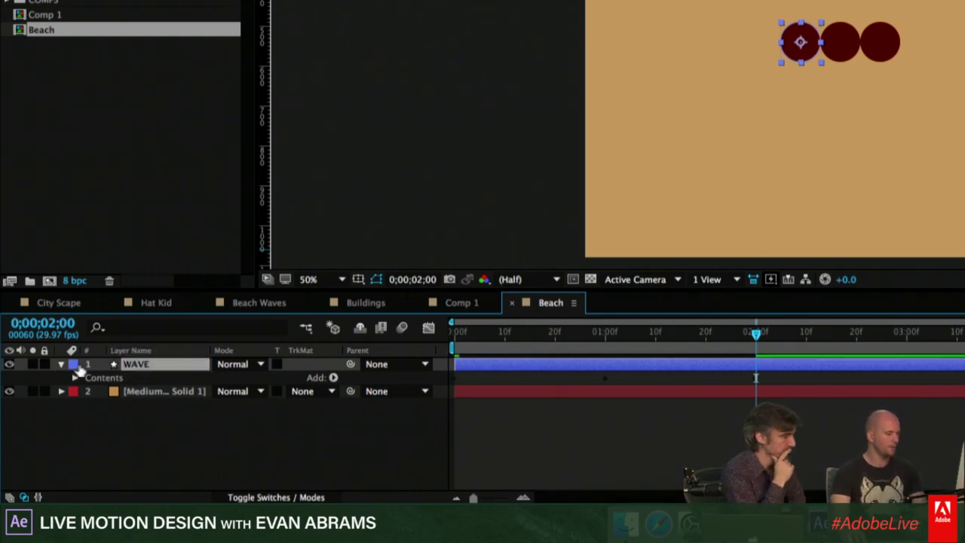
left_click(61, 364)
left_click(61, 364)
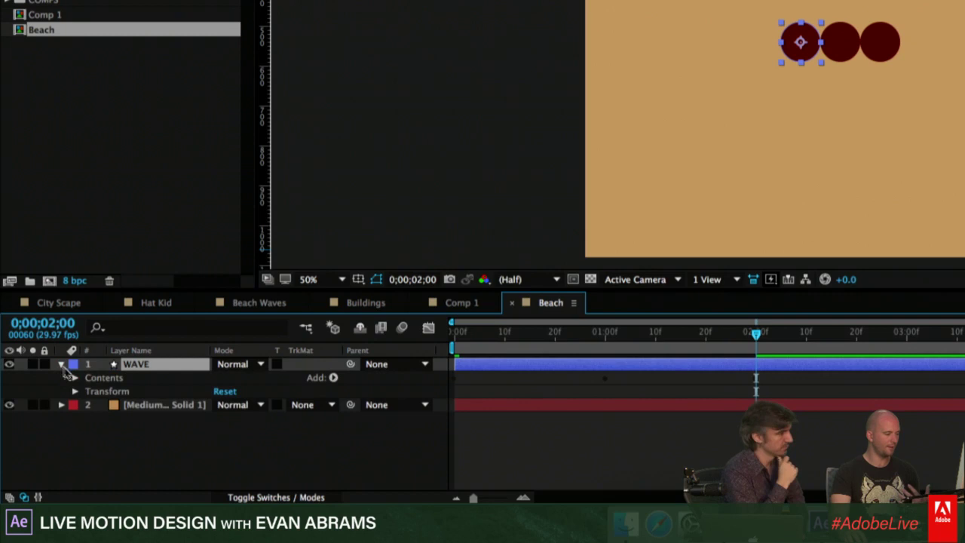
Expand WAVE's Contents > Ellipse 1 and delete its Stroke 1.
left_click(107, 390)
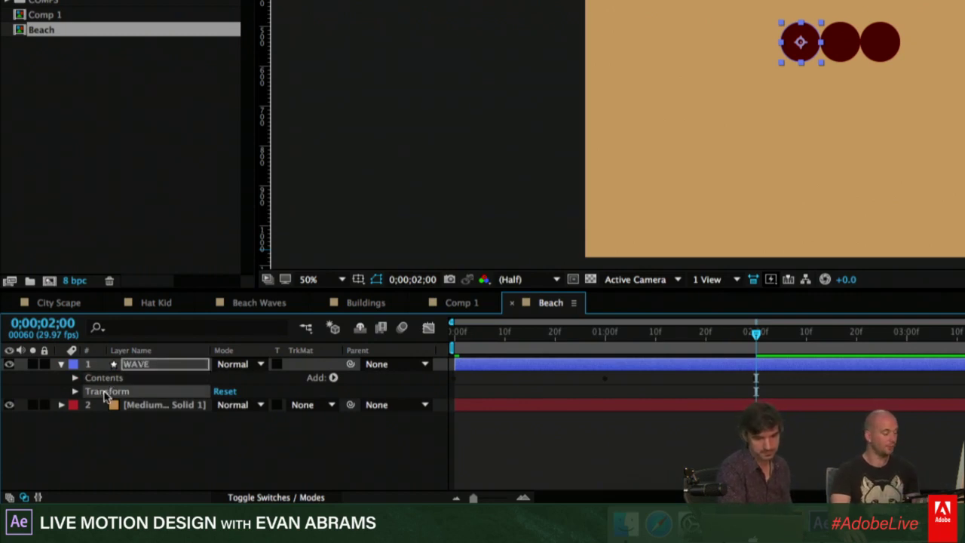
left_click(86, 380)
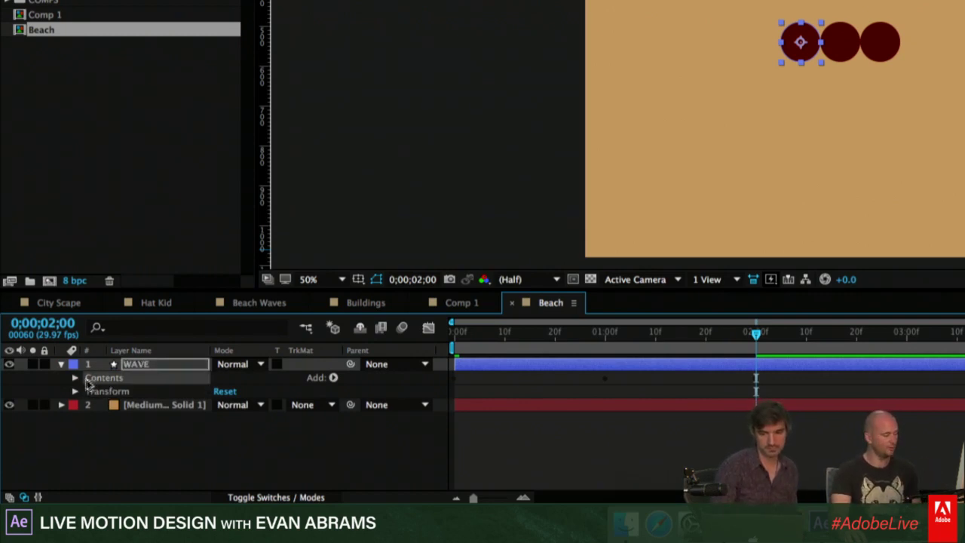
left_click(75, 378)
left_click(106, 391)
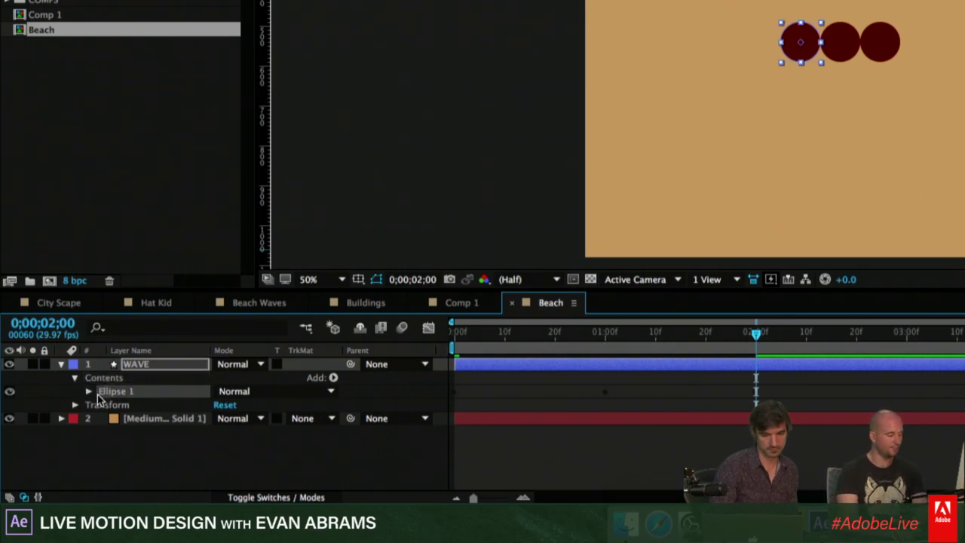
left_click(89, 392)
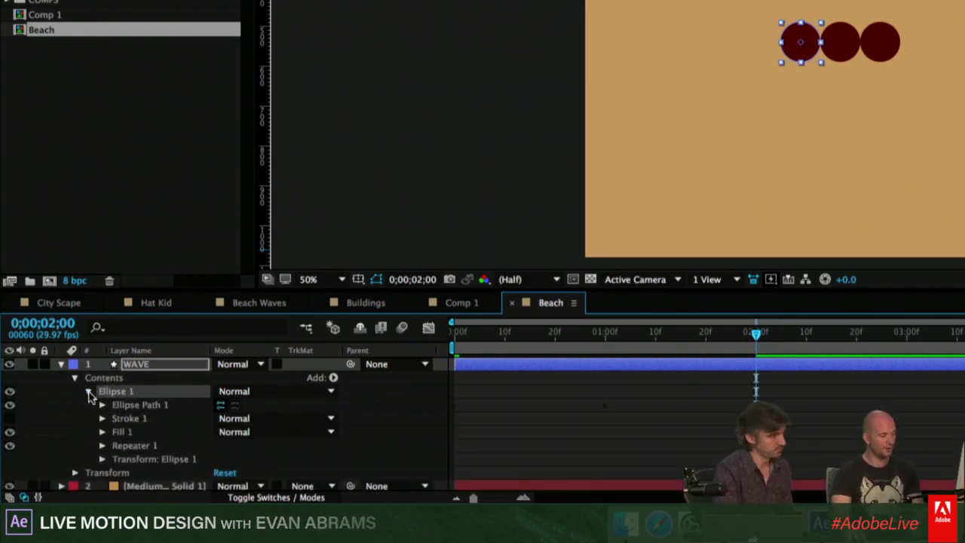
left_click(136, 406)
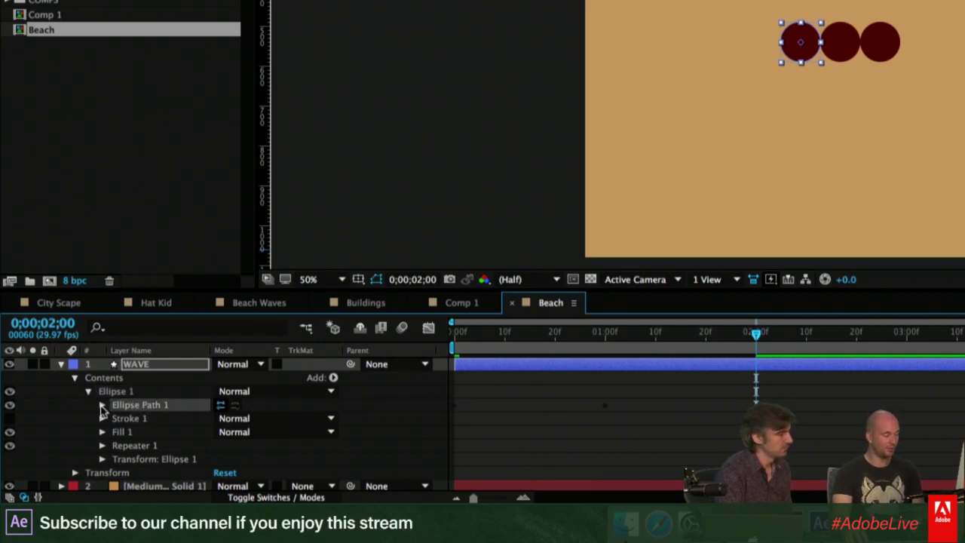
left_click(102, 405)
scroll(149, 411, "down", 1)
left_click(129, 419)
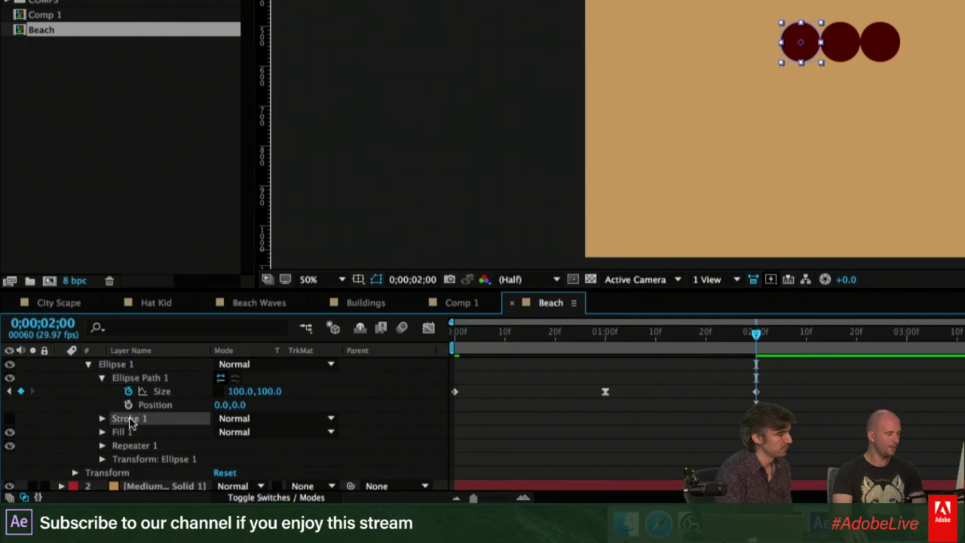
key("Delete")
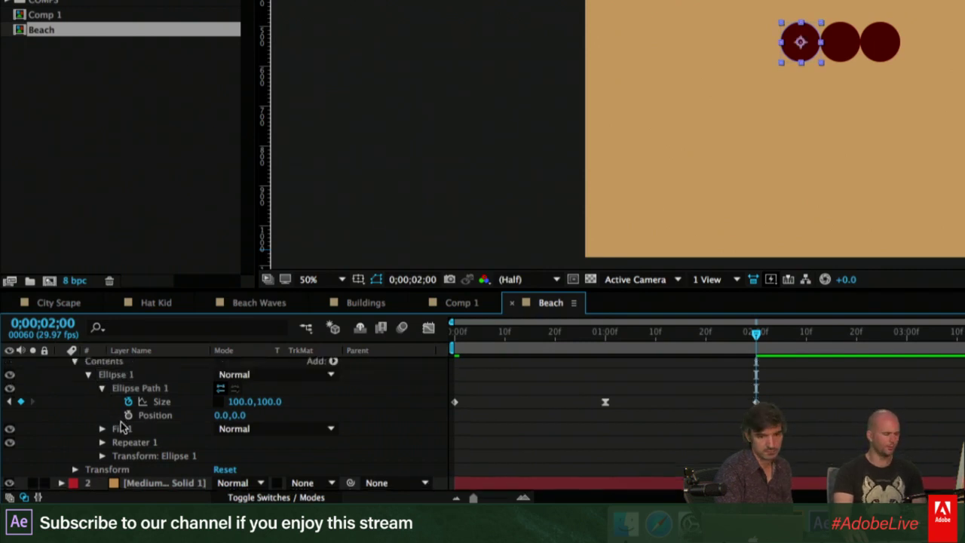
Reveal the Fill 1 and Repeater 1 settings, enlarging the timeline to show all shape properties.
left_click(123, 428)
left_click(102, 428)
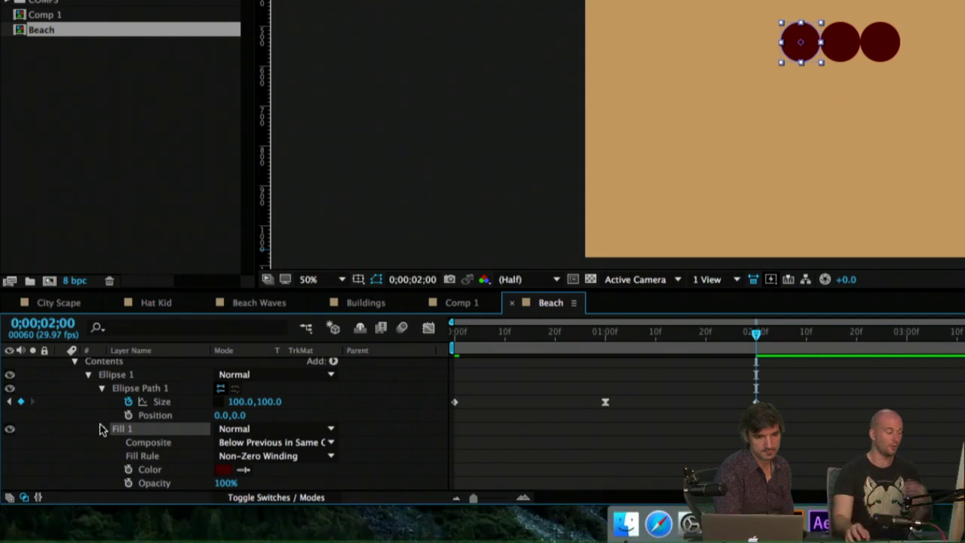
scroll(120, 428, "down", 3)
left_click(119, 457)
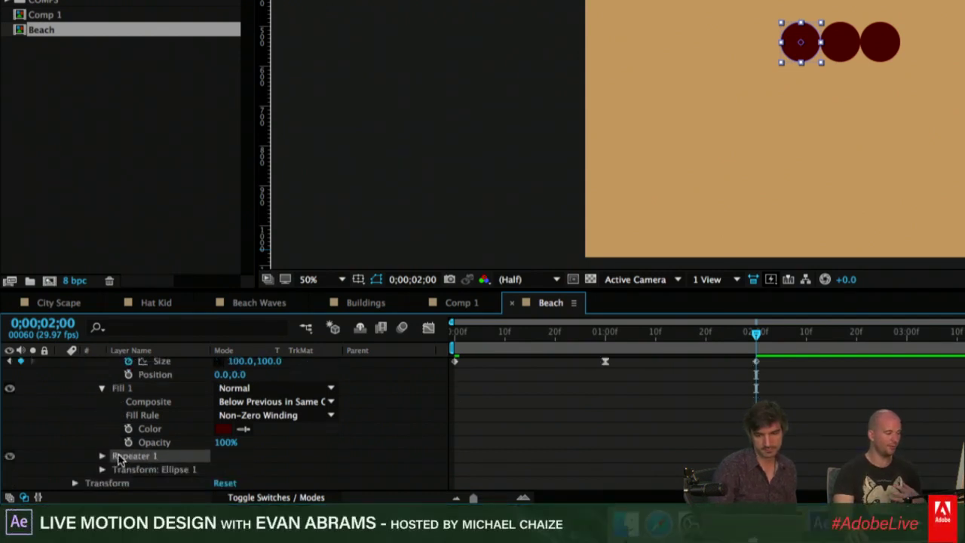
key("Delete")
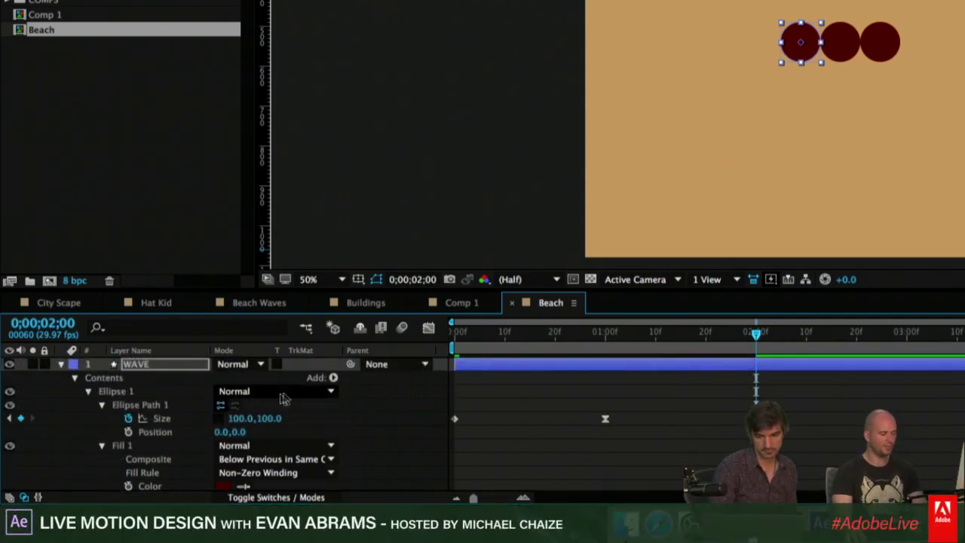
left_click_drag(611, 291, 549, 173)
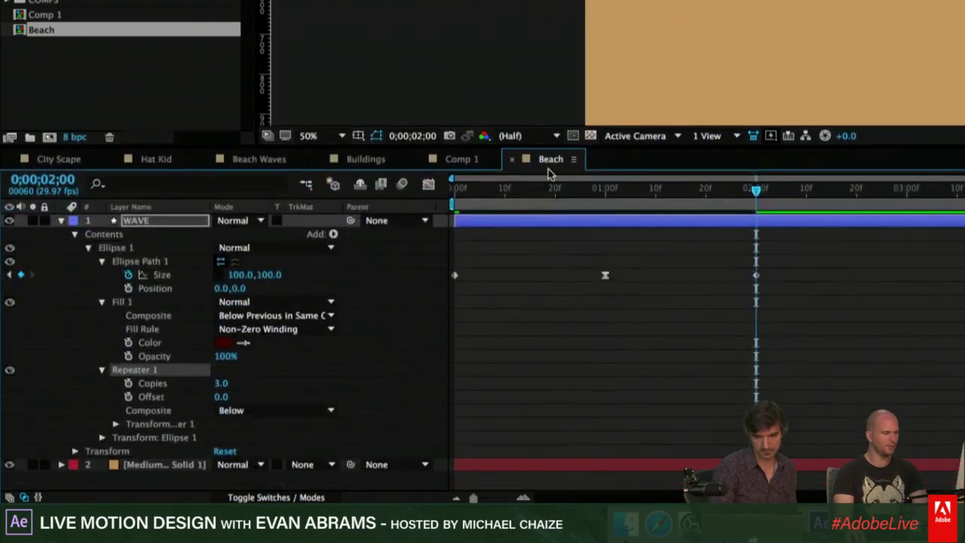
left_click(143, 261)
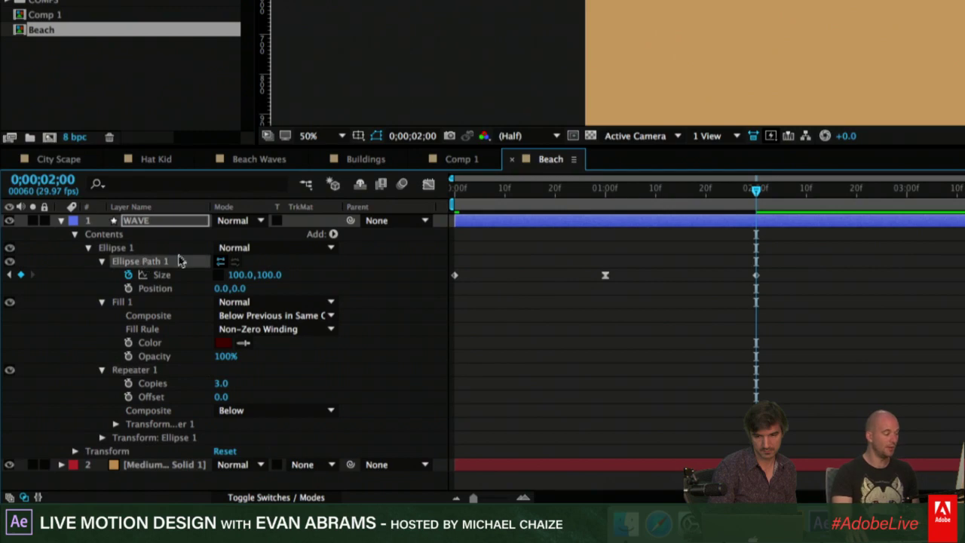
left_click(178, 301)
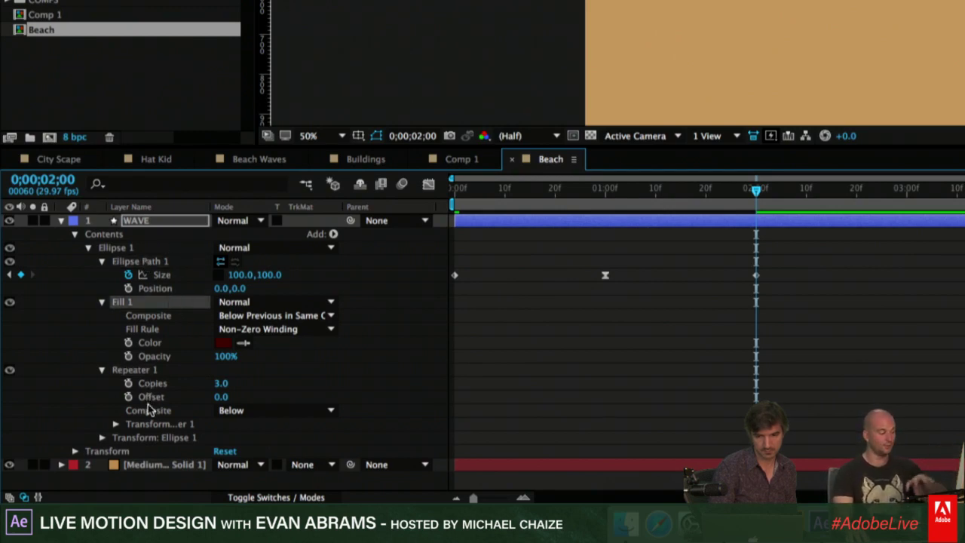
left_click(135, 372)
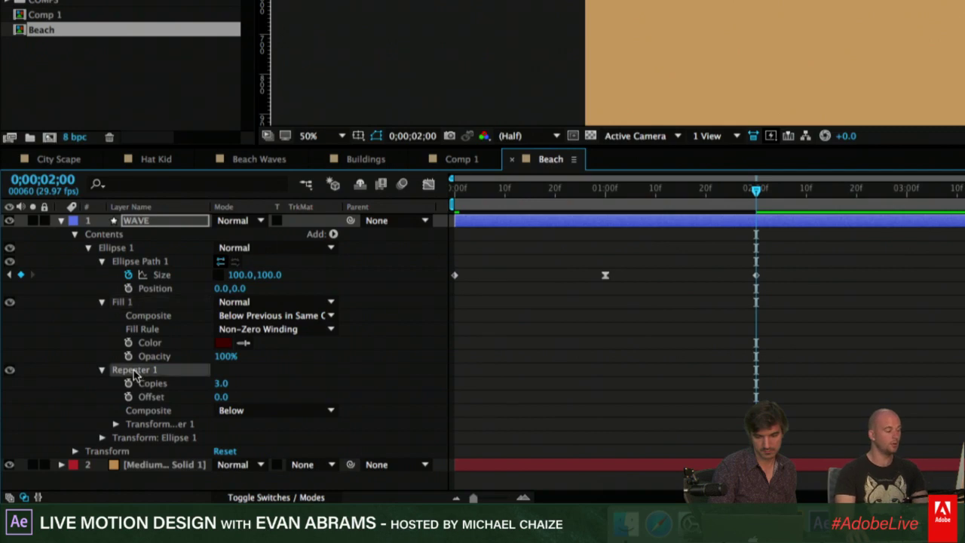
left_click(222, 383)
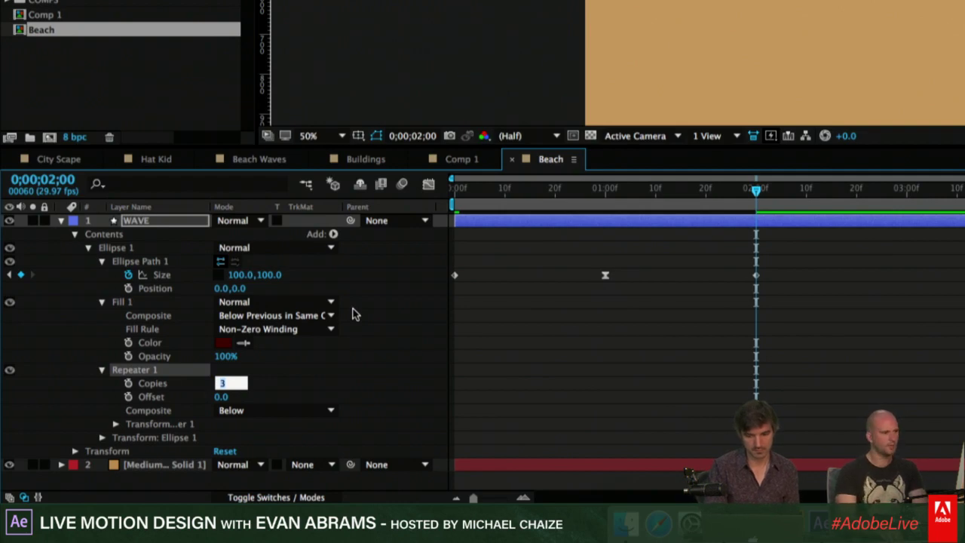
Try first Repeater copies and offset values, leaving the offset at -3.
type("33")
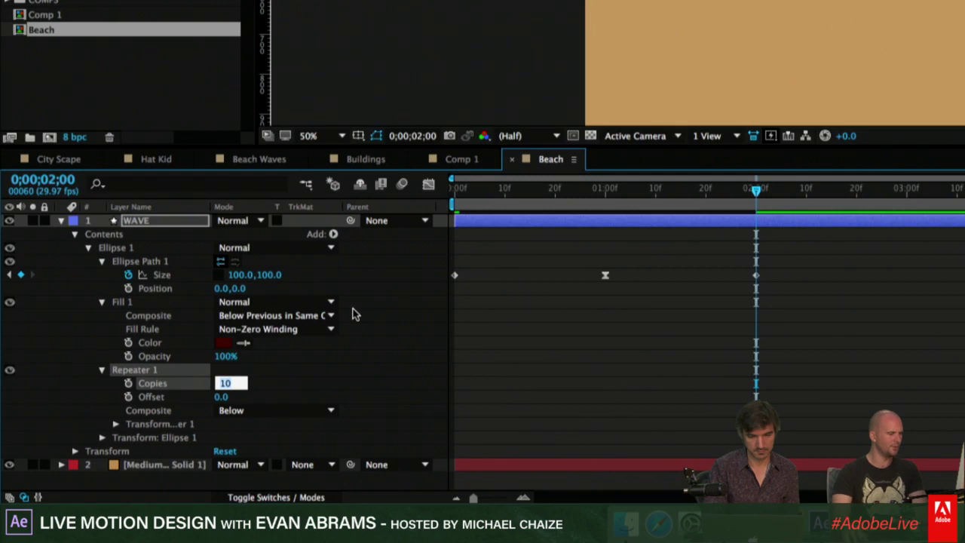
key("Tab")
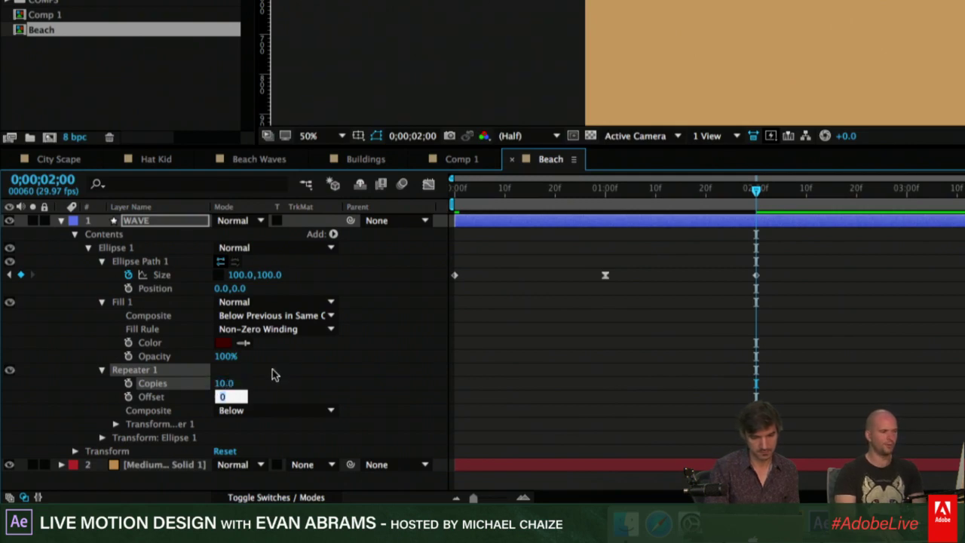
type("-5")
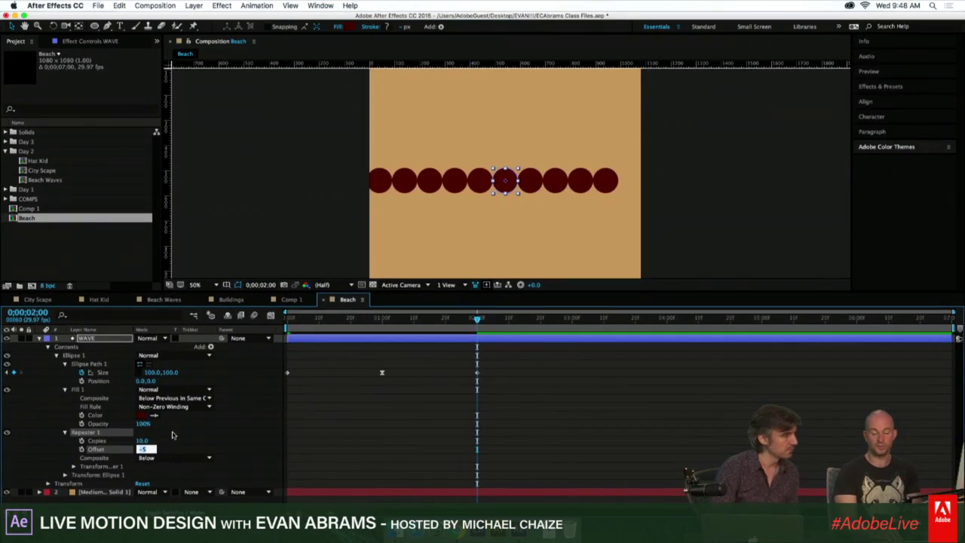
key("Up")
key("Up")
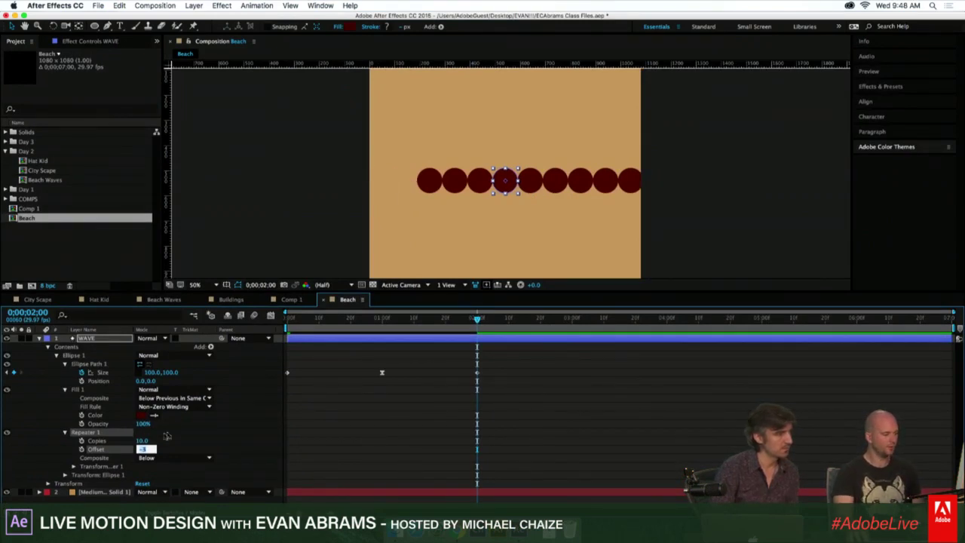
left_click(127, 442)
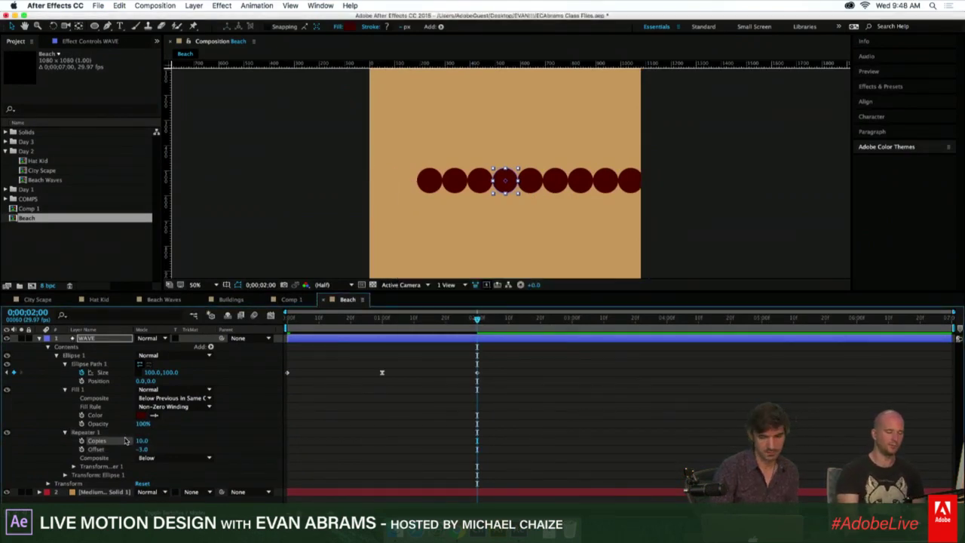
Set Repeater copies to 20 and offset to -10, then reselect WAVE.
left_click(141, 441)
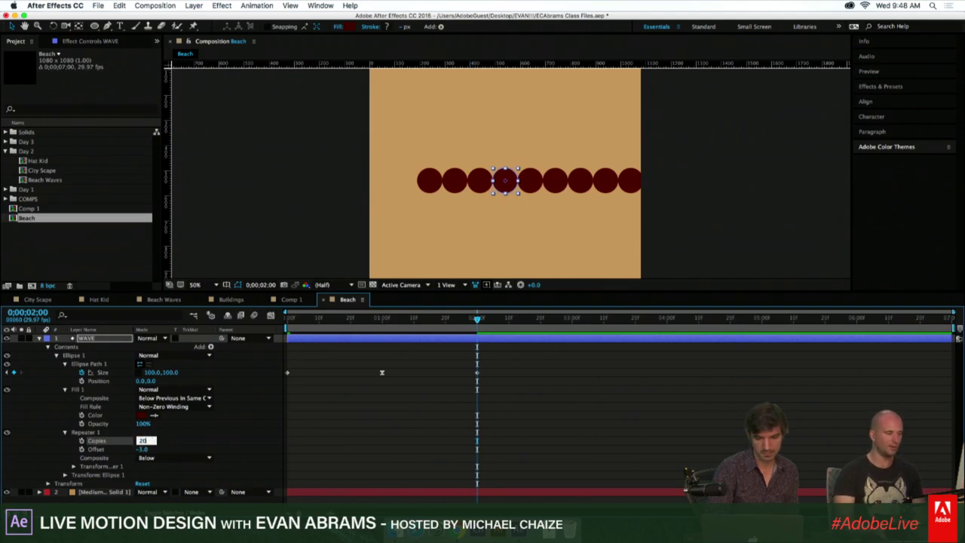
key("Tab")
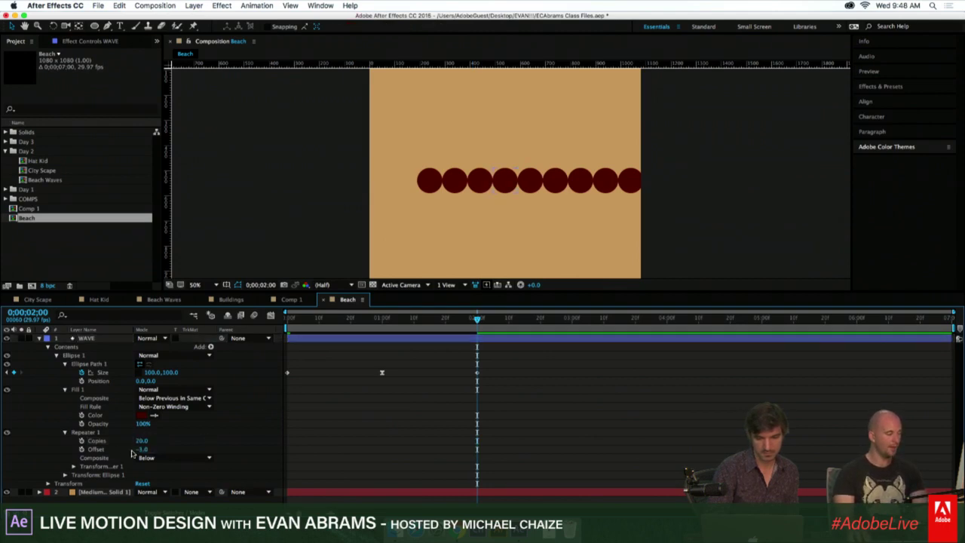
type("-8")
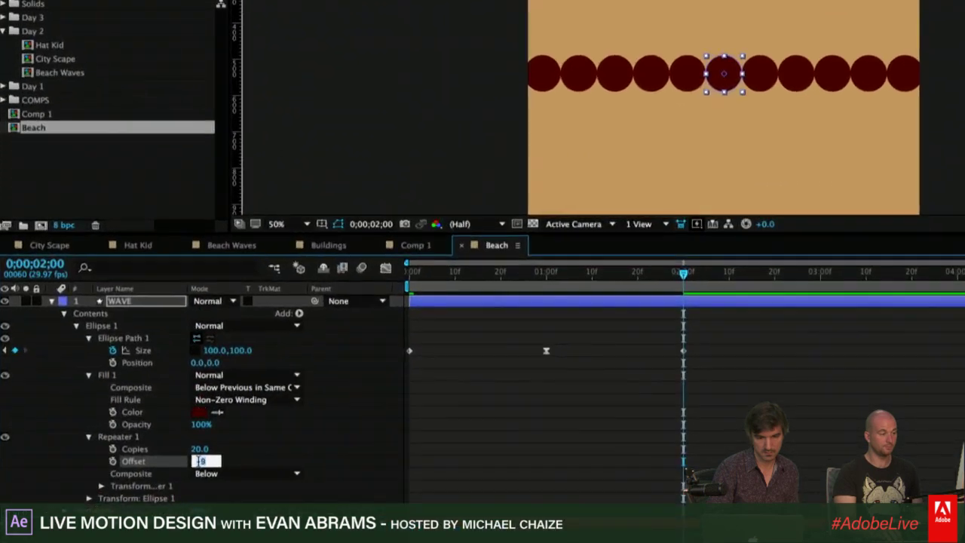
key("Down")
key("Down")
key("Down")
key("Down")
key("Down")
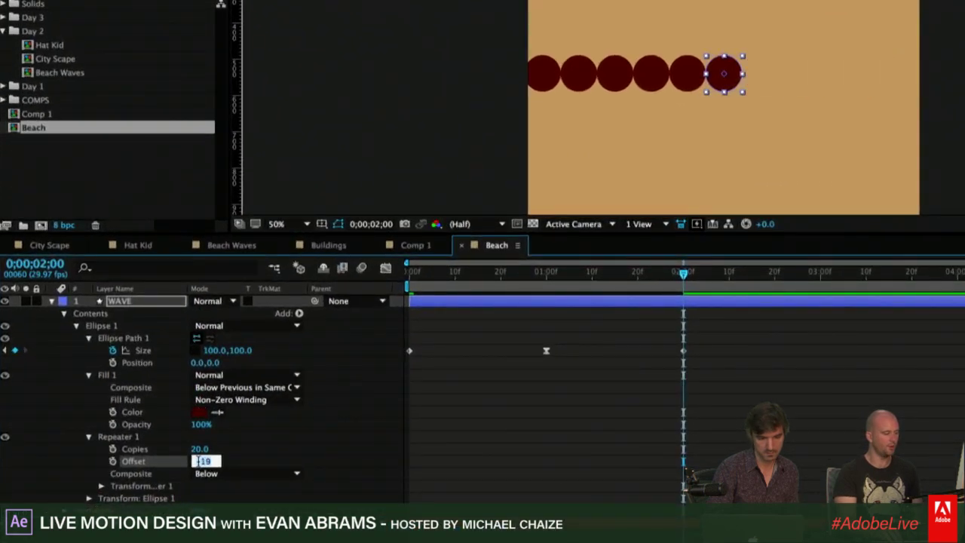
key("Down")
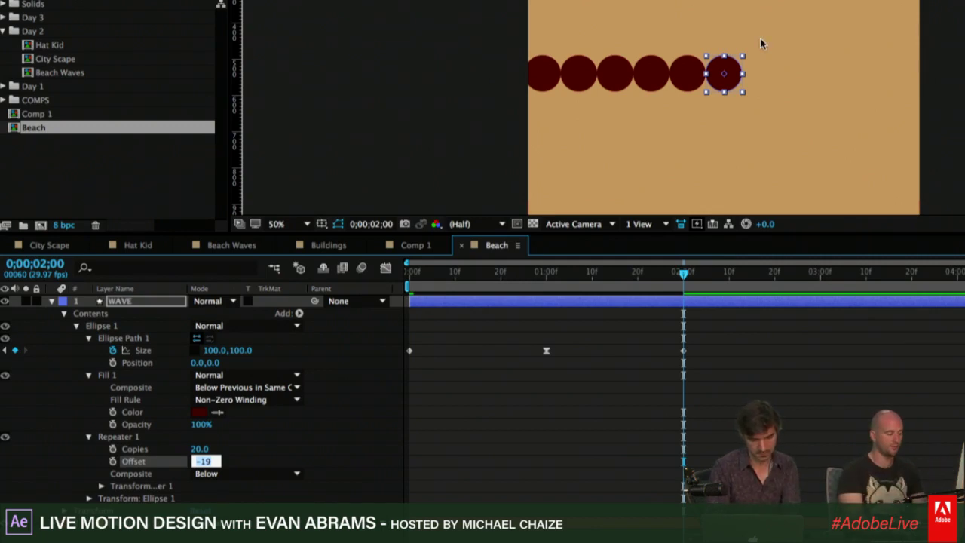
key("Up")
key("Up")
key("Up")
key("Up")
key("Up")
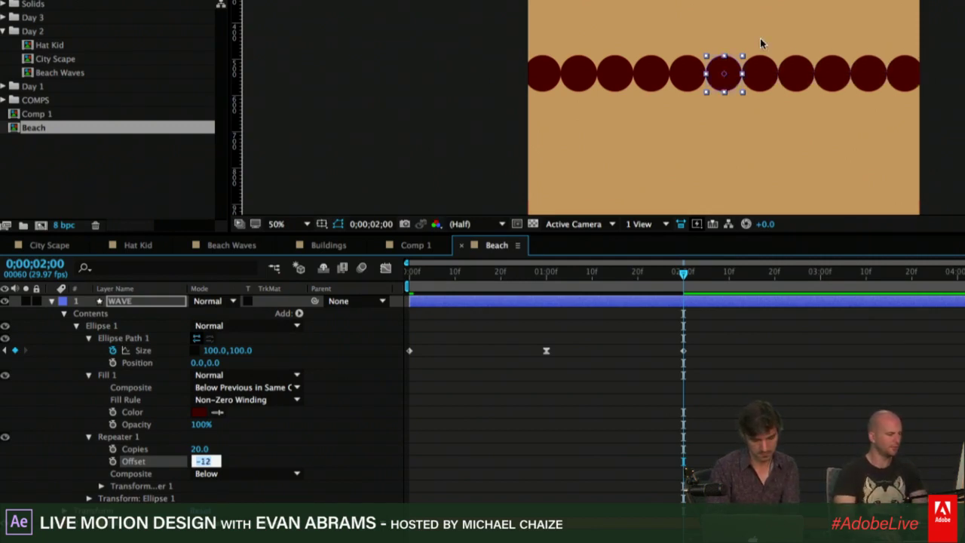
key("Up")
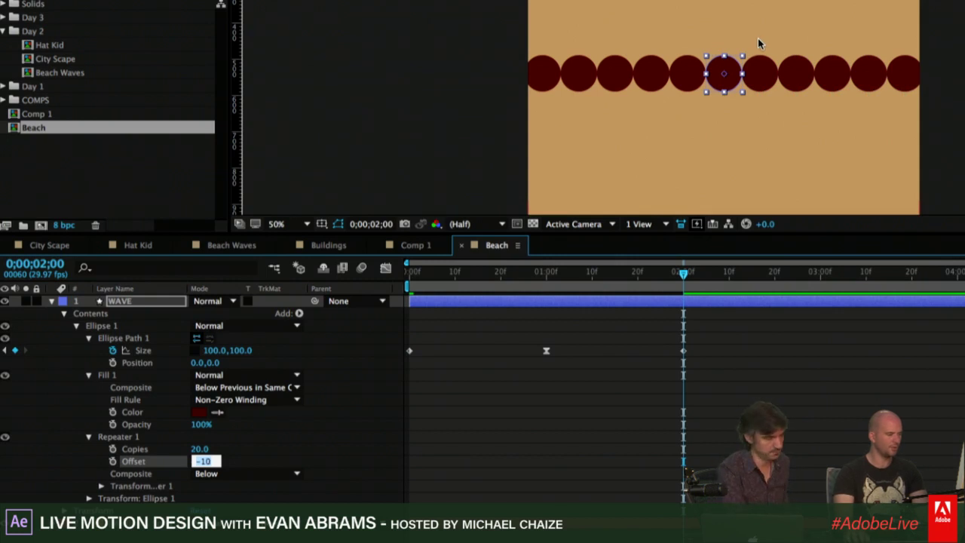
left_click(388, 450)
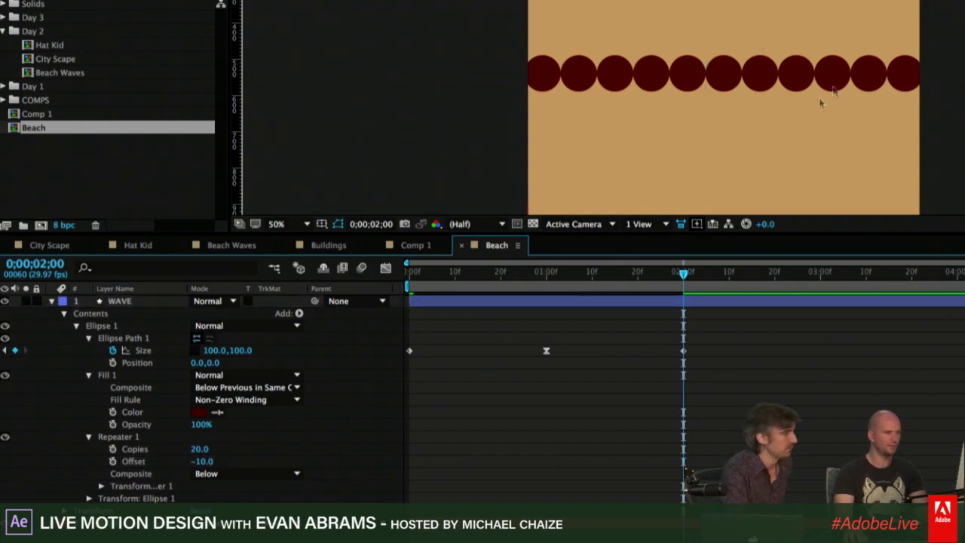
left_click(730, 76)
Preview the Beach comp from 0;00;00;00, stopping at 0;00;02;16.
left_click_drag(561, 292, 409, 285)
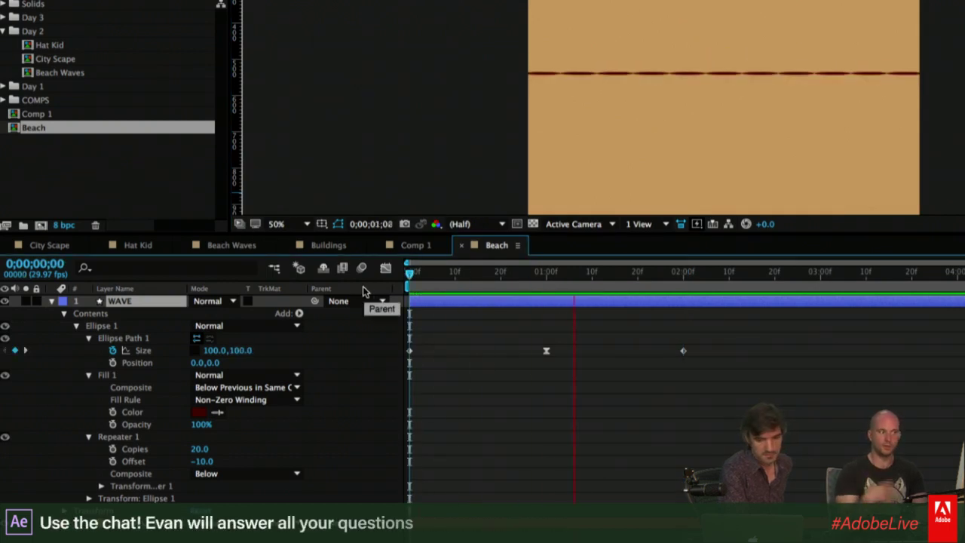
key("space")
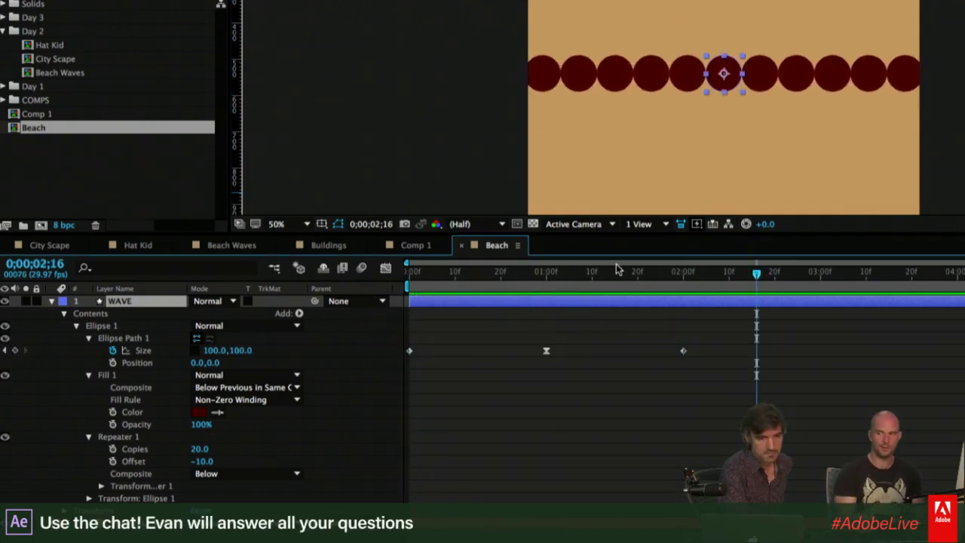
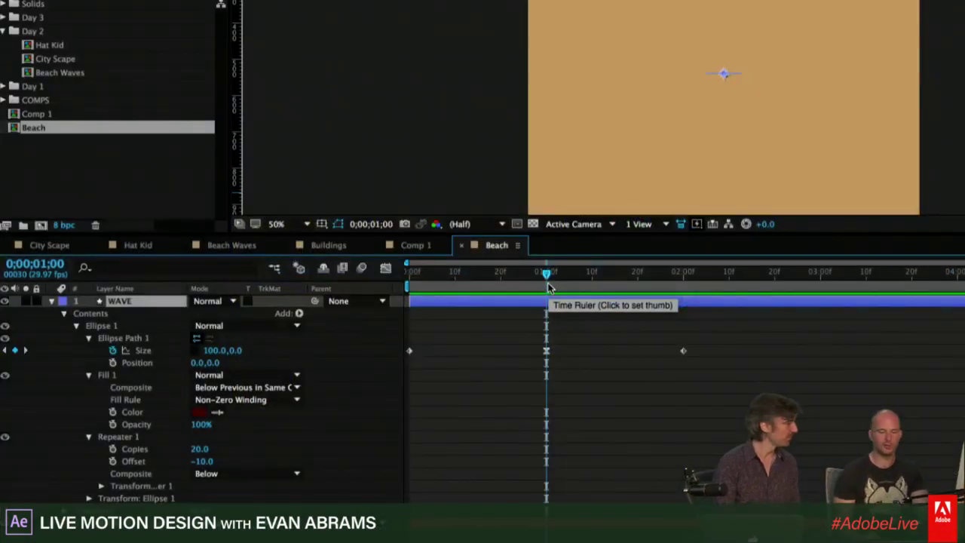
Preview the growing red circles, stop at 0;00;02;00 where they're full, and select Ellipse 1.
key("space")
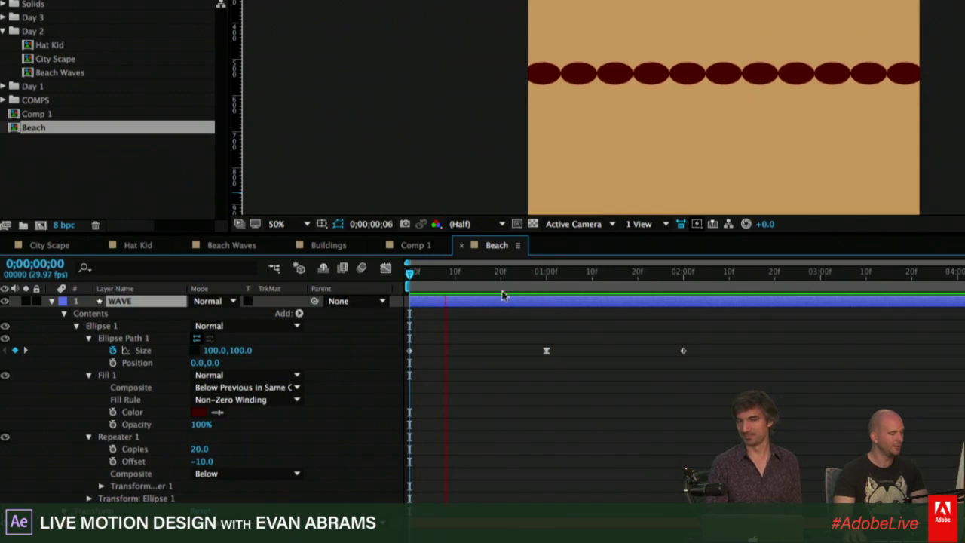
left_click_drag(410, 273, 682, 298)
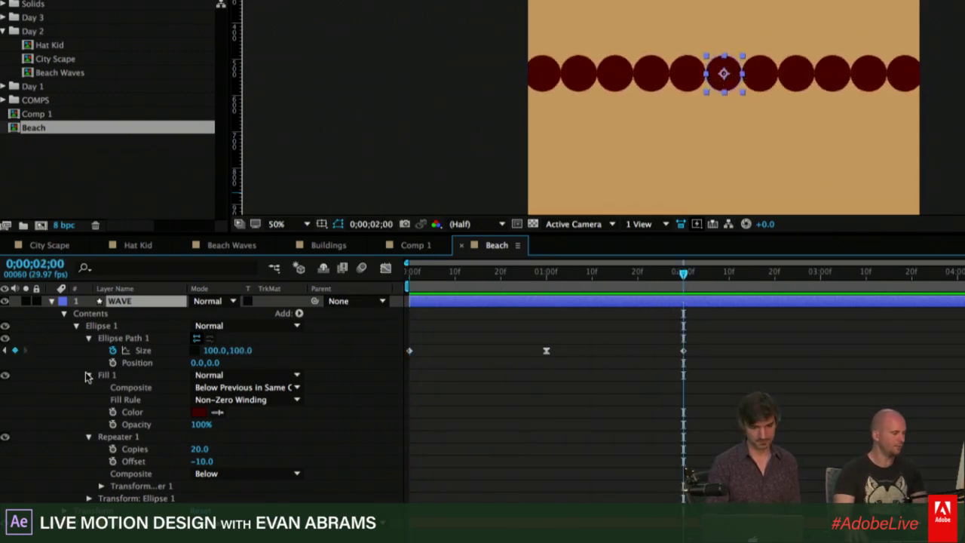
left_click(113, 327)
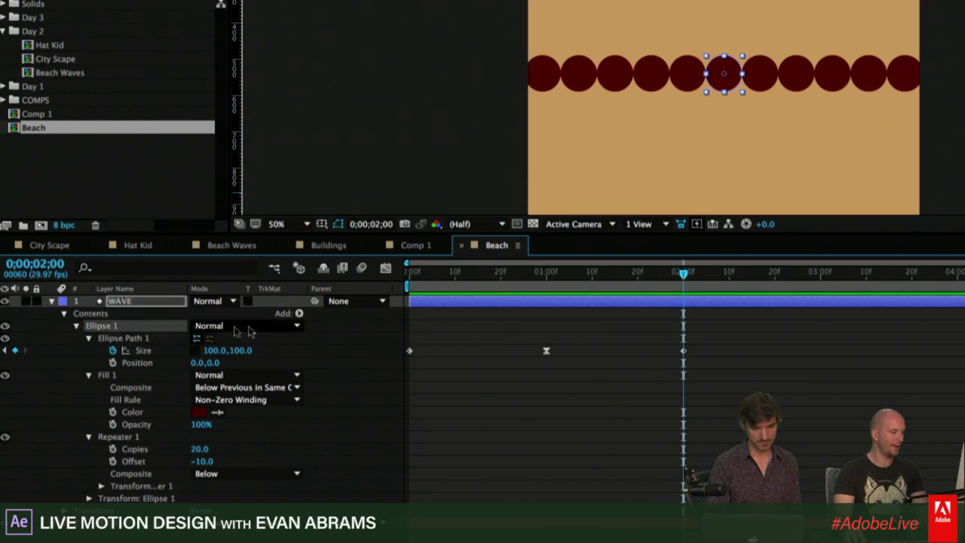
Add Rectangle Path 1 to the Ellipse 1 group and collapse Fill 1 and Repeater 1.
left_click(298, 313)
left_click(329, 294)
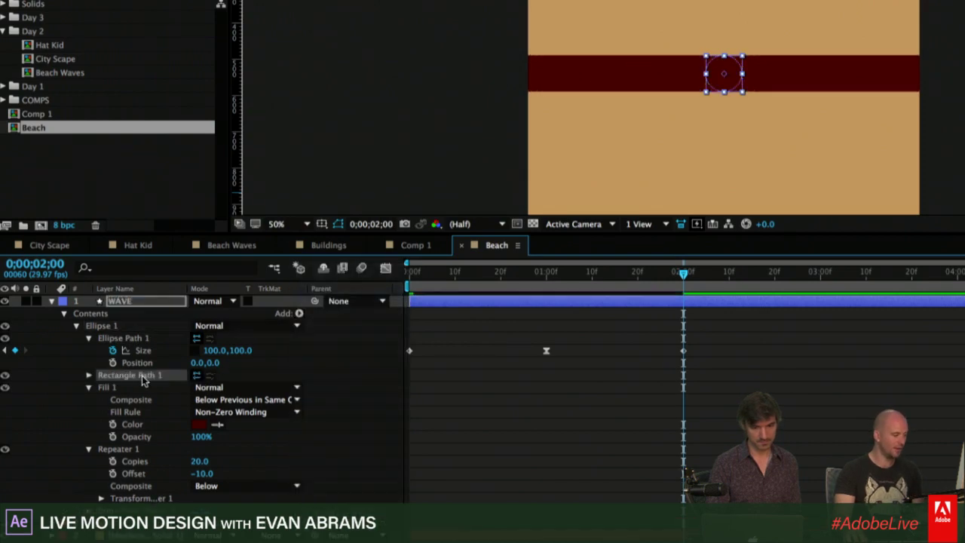
left_click(89, 388)
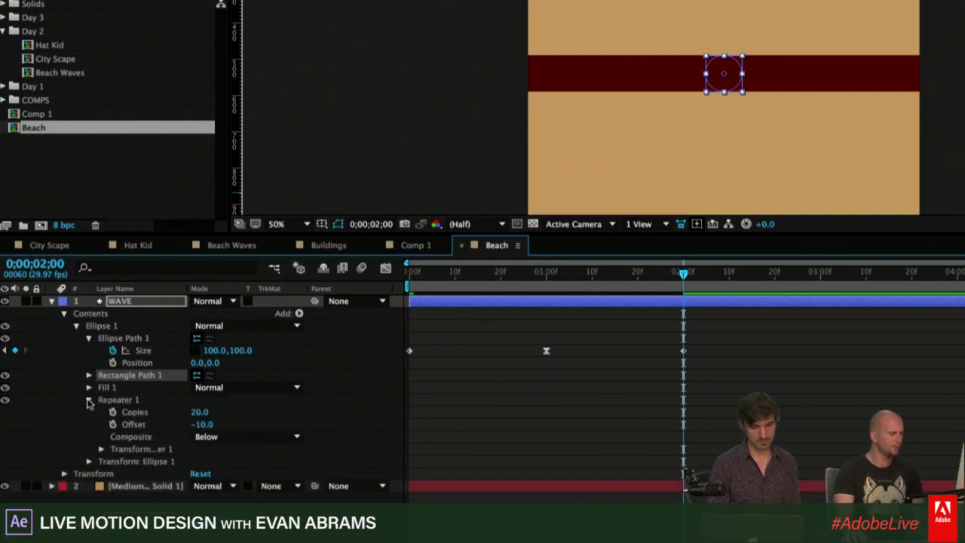
left_click(88, 399)
Reorder the group so Rectangle Path 1 sits below Repeater 1 with Fill 1 last.
left_click_drag(117, 379, 113, 407)
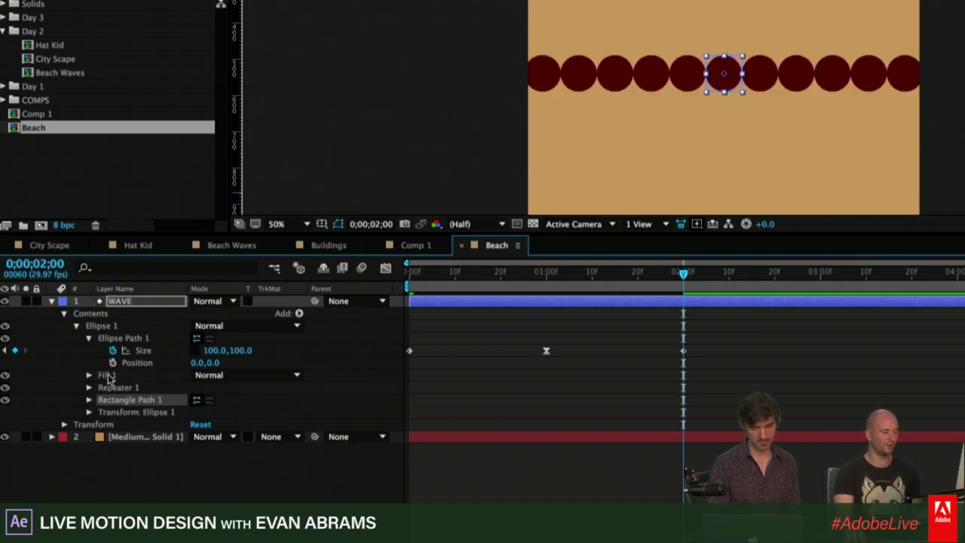
left_click_drag(109, 377, 110, 405)
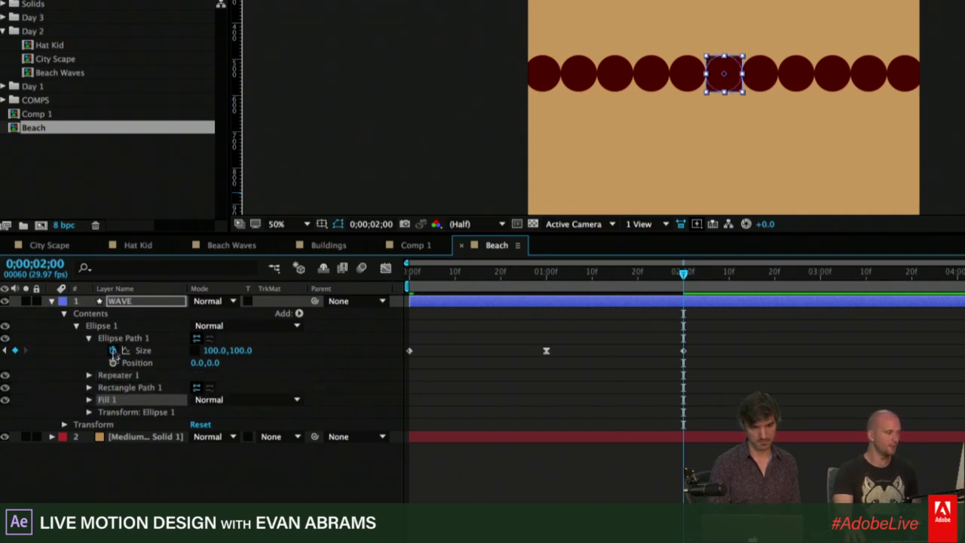
left_click(117, 340)
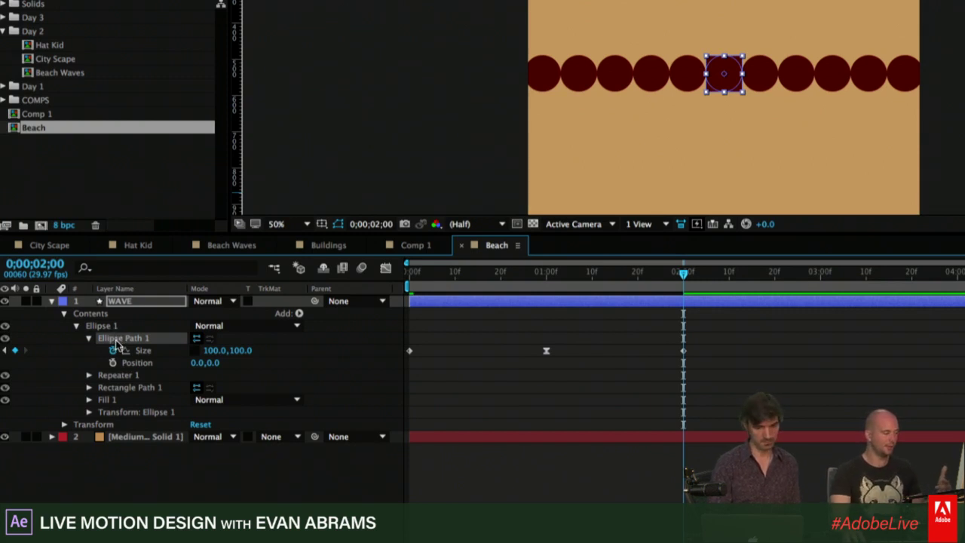
left_click(126, 376)
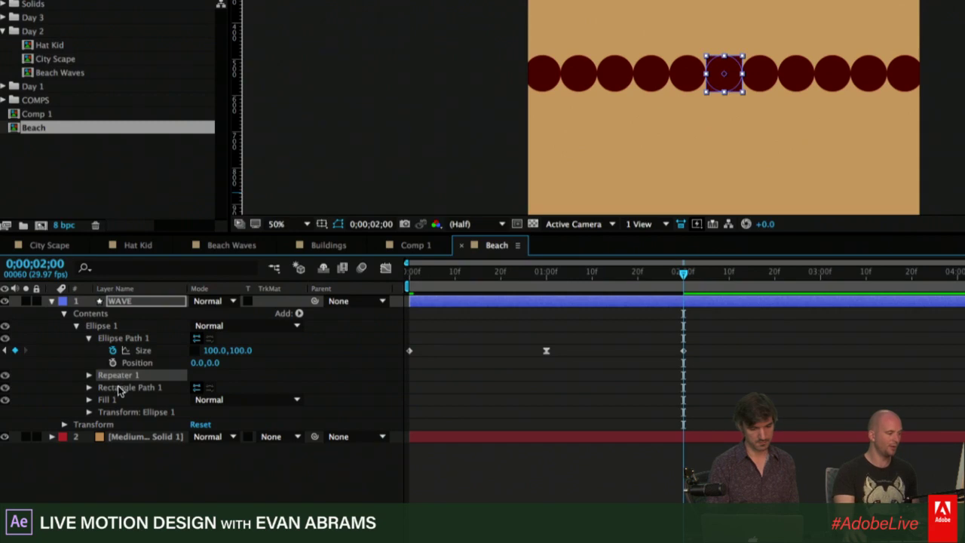
left_click(118, 388)
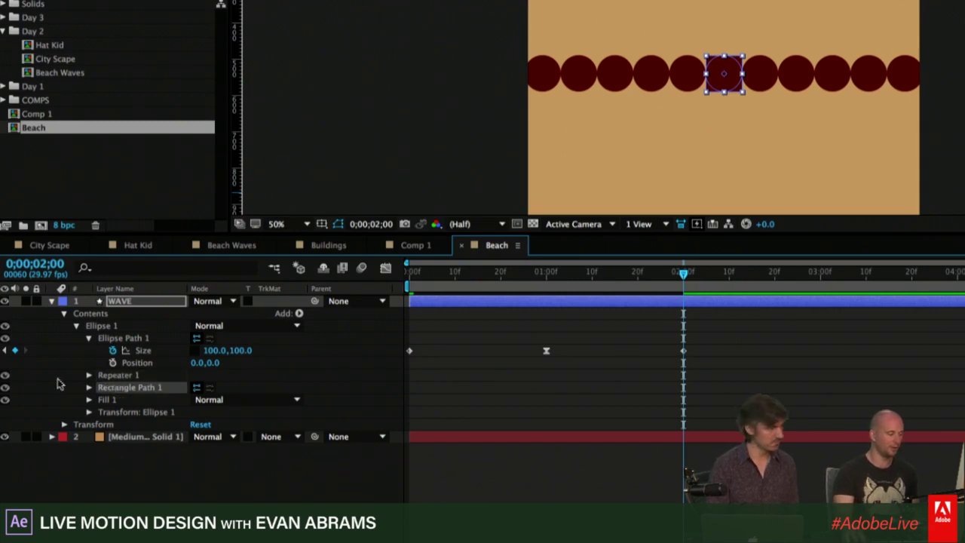
left_click(117, 400)
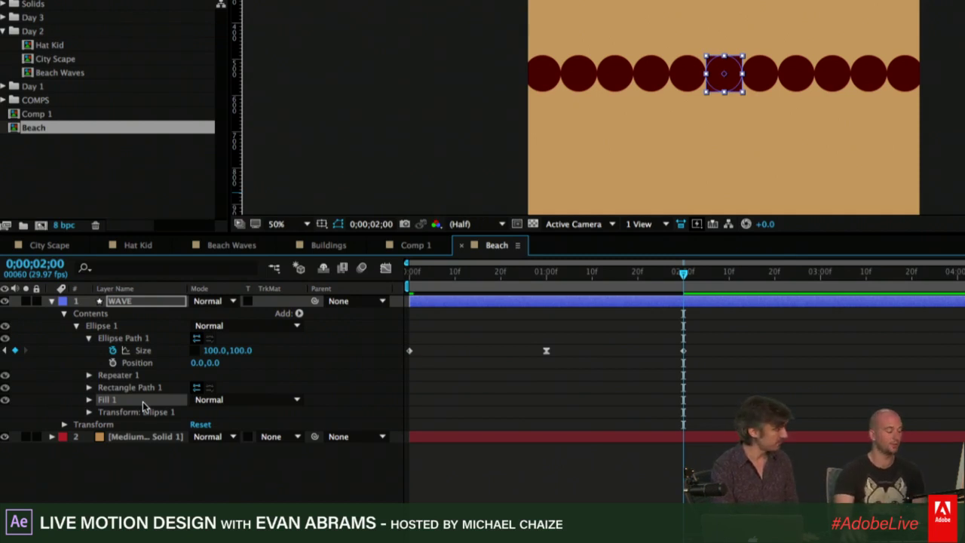
Enlarge Rectangle Path 1, trying sizes 1080 and about 1411, and lower it to reveal scallops.
left_click(106, 388)
left_click(89, 387)
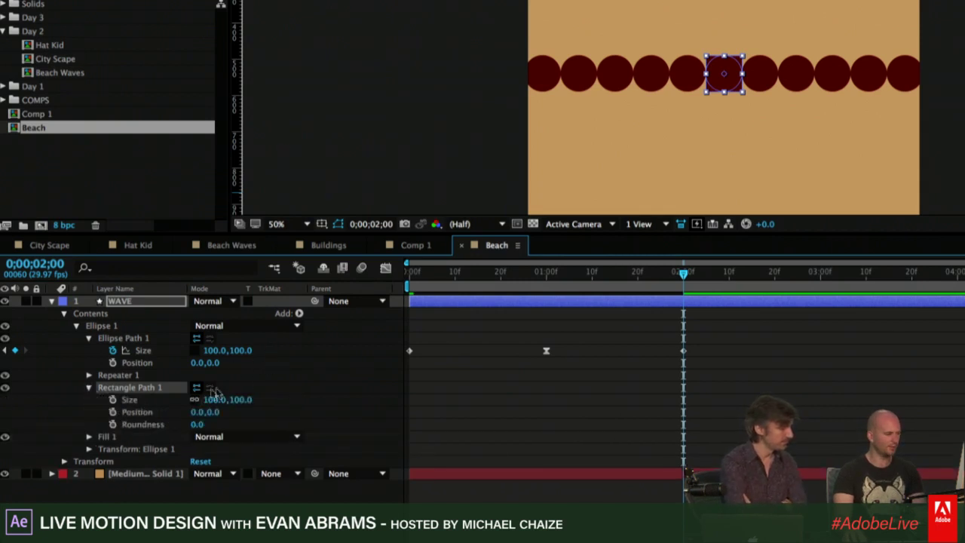
left_click_drag(211, 399, 257, 401)
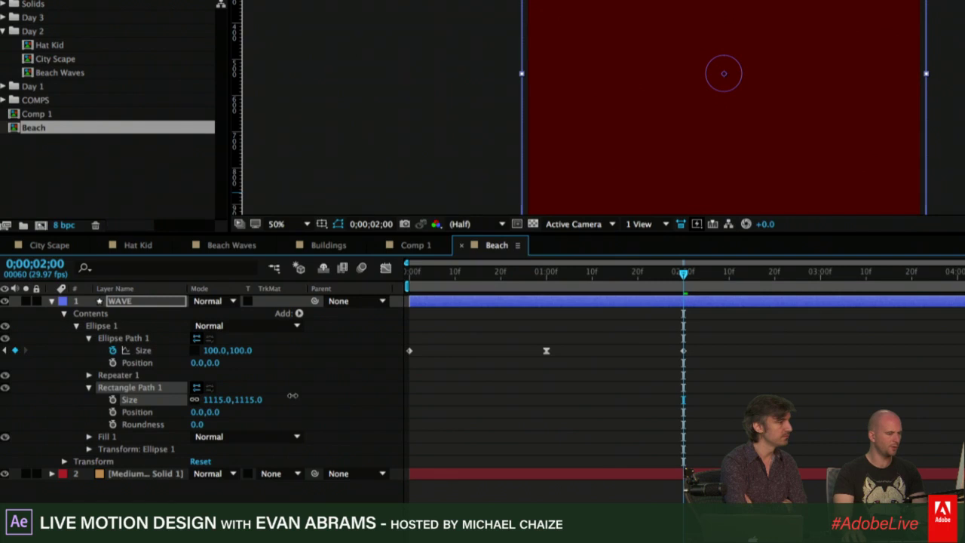
left_click(214, 400)
type("1080")
key("Return")
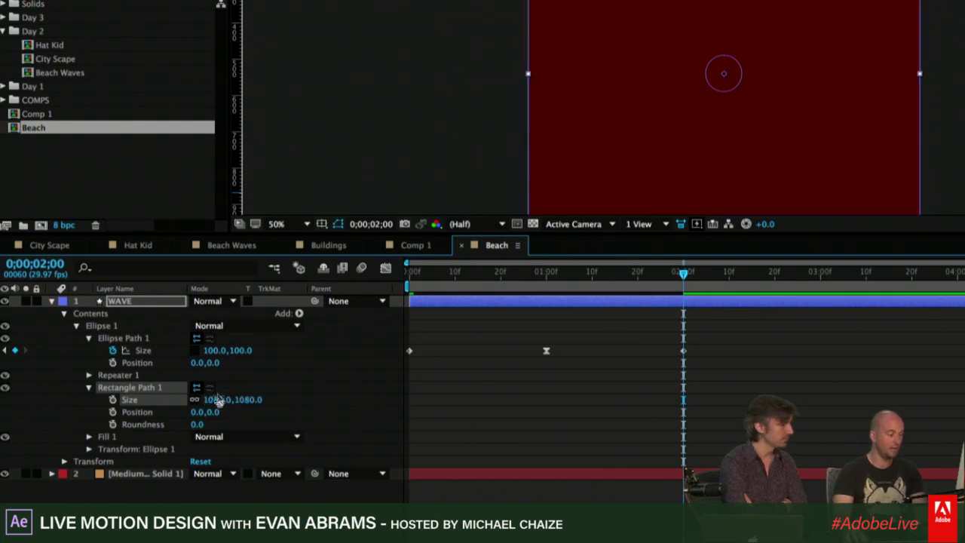
left_click_drag(213, 401, 427, 371)
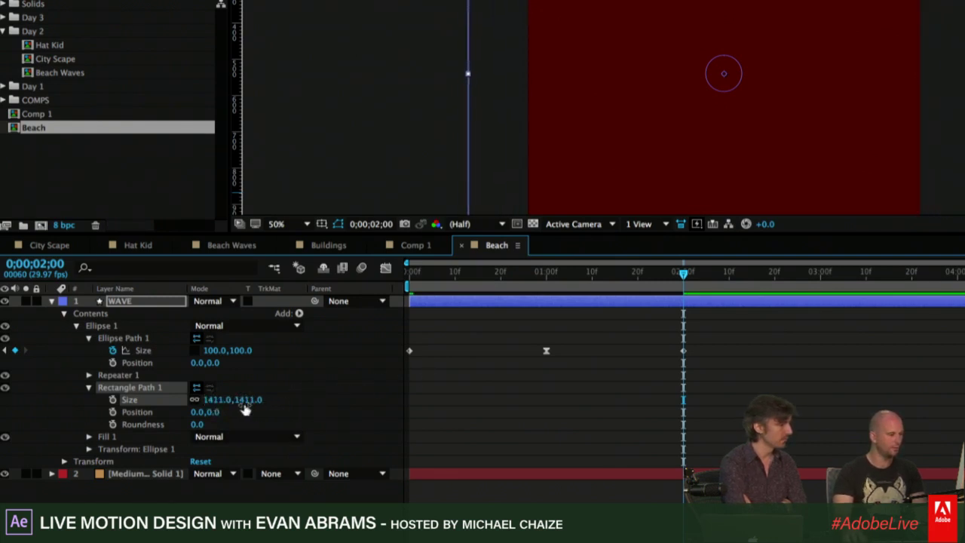
left_click_drag(214, 412, 396, 413)
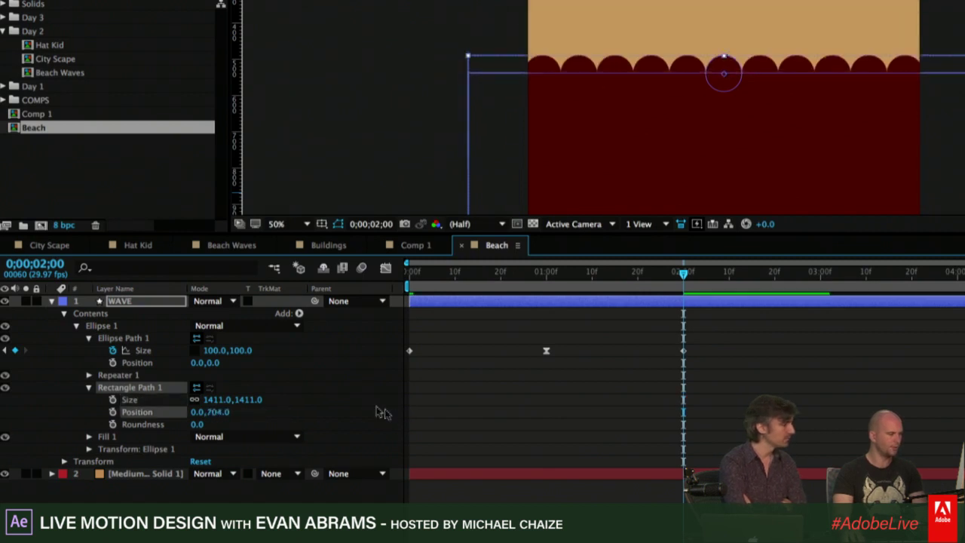
Set the rectangle size to 1500 and position Y to 1500/2 (750), then rewind to 0.
left_click(215, 400)
type("1500")
key("Tab")
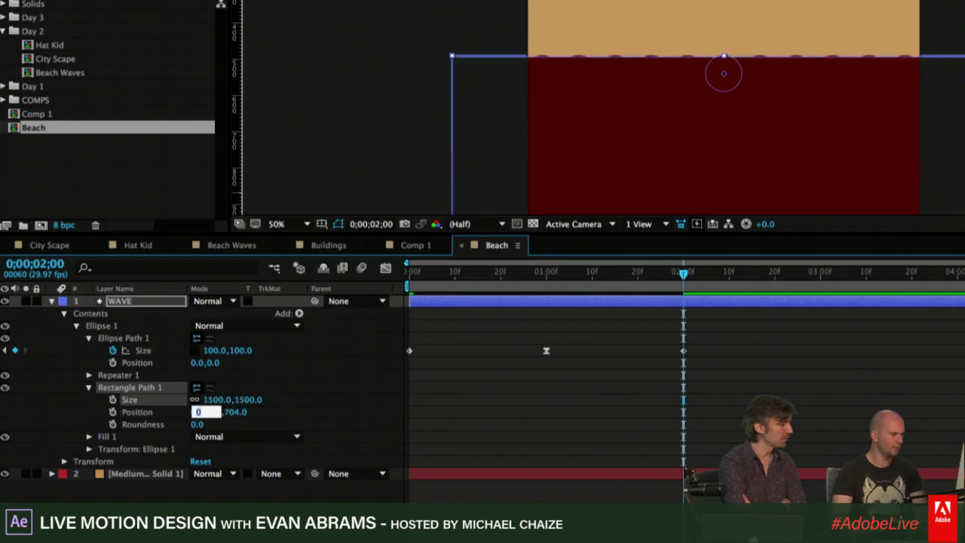
key("Tab")
type("1500")
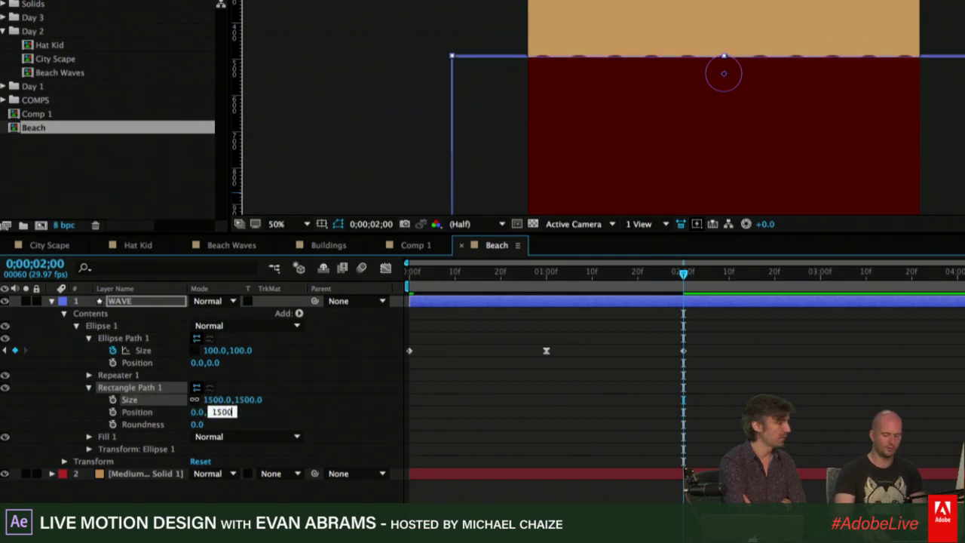
type("/2")
key("Return")
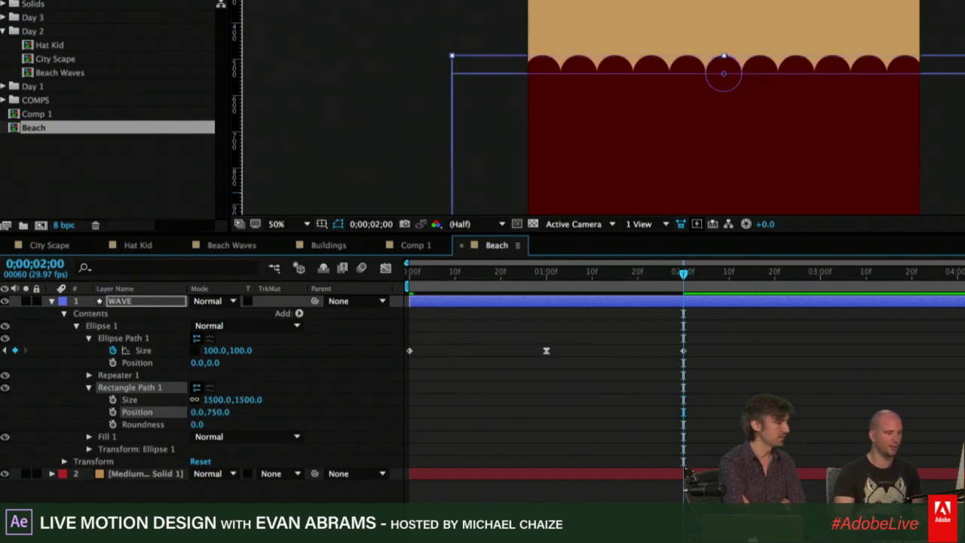
left_click(444, 387)
left_click_drag(478, 273, 409, 273)
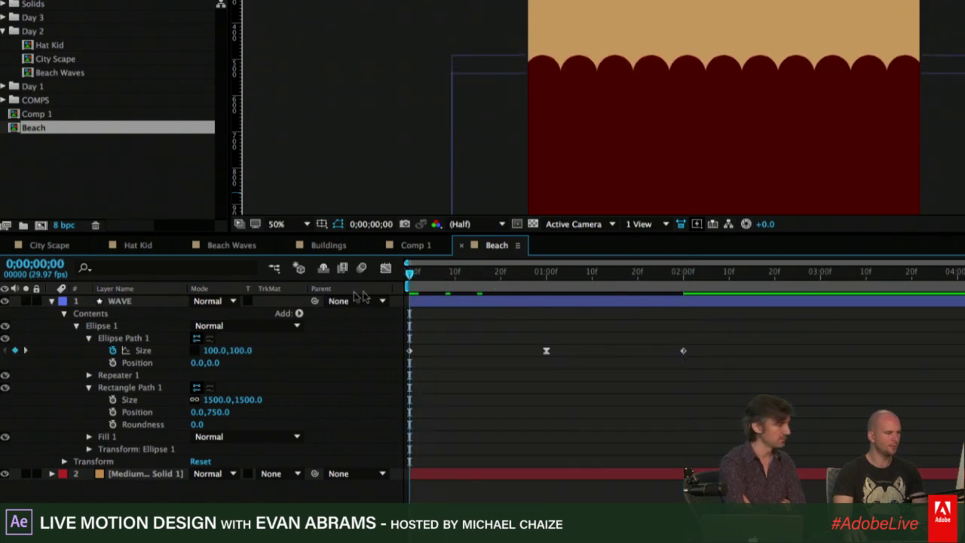
Preview the wave animation, stopping at two seconds and stepping through the first second.
key("space")
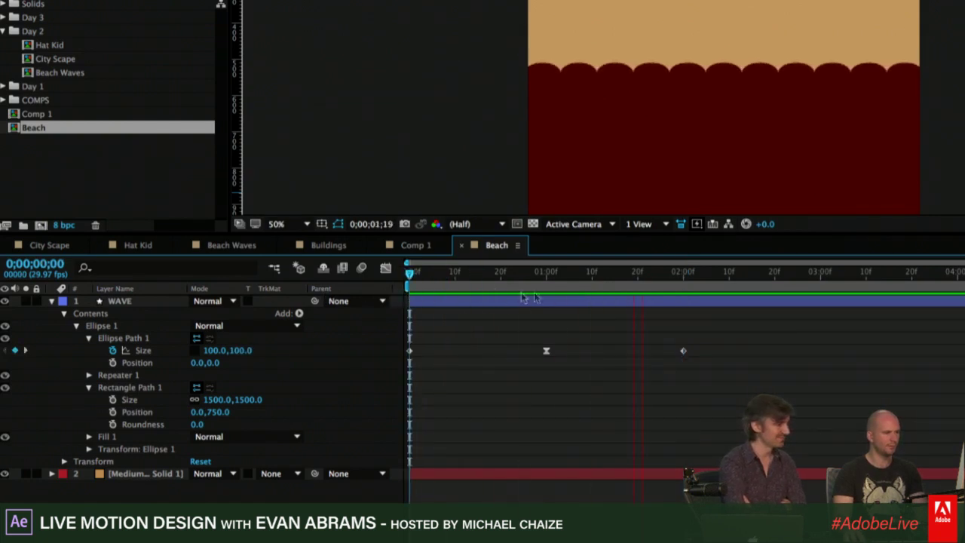
left_click_drag(534, 288, 683, 331)
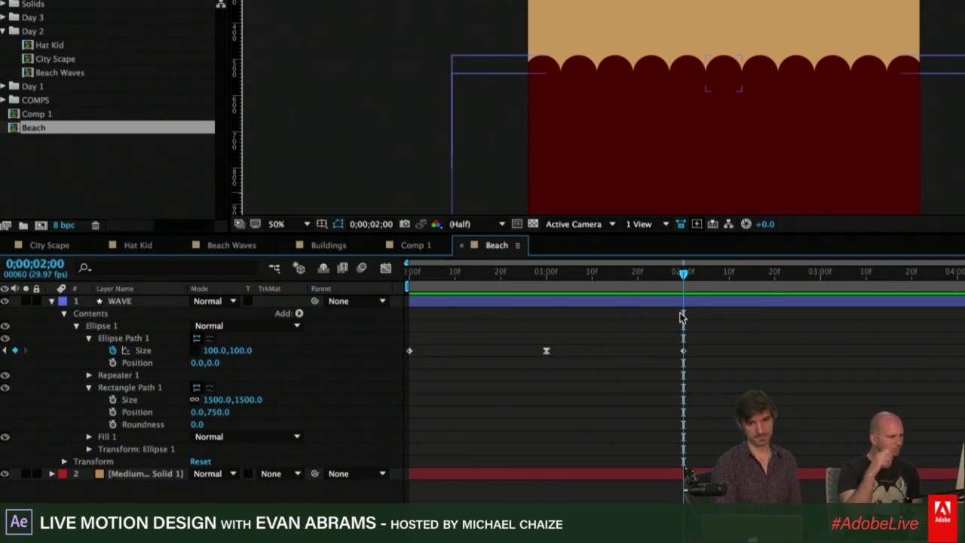
left_click(410, 276)
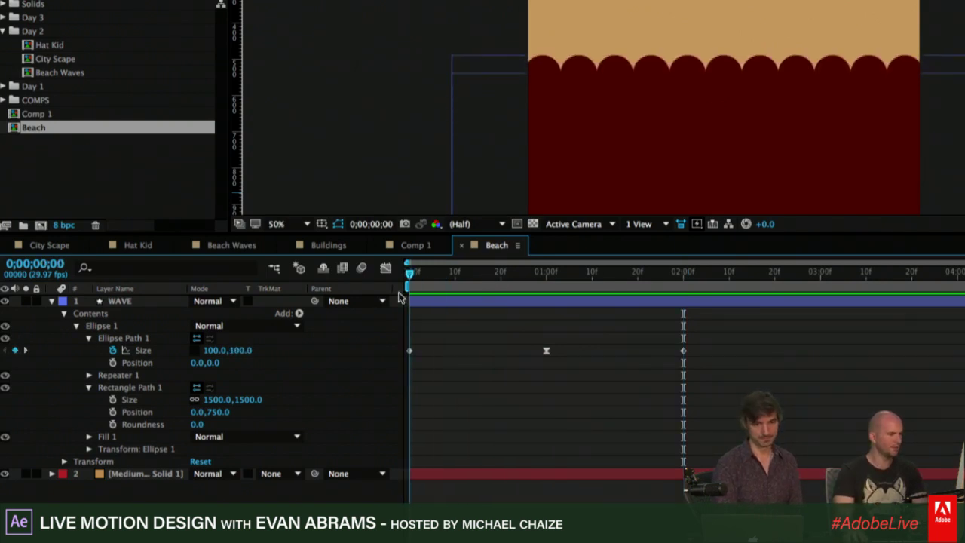
key("space")
key("space")
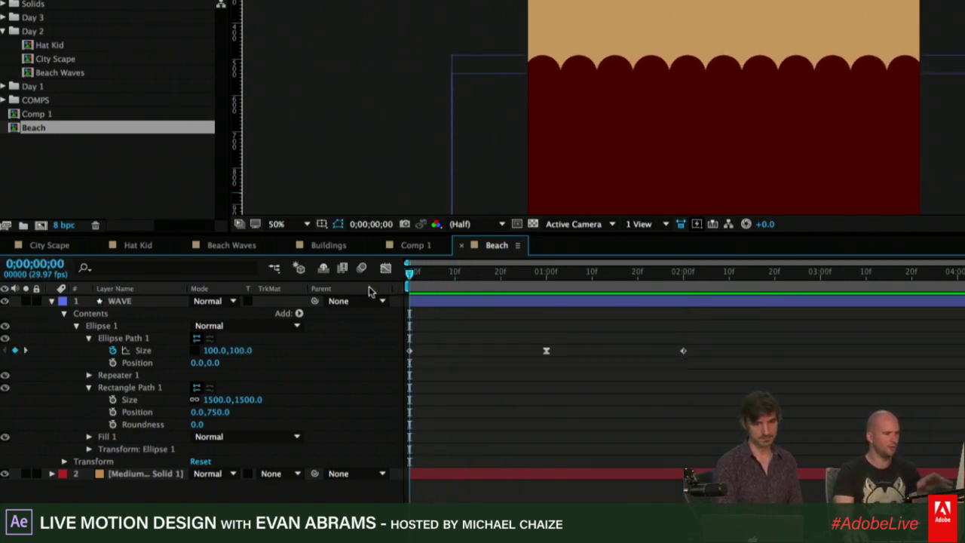
left_click_drag(408, 289, 652, 298)
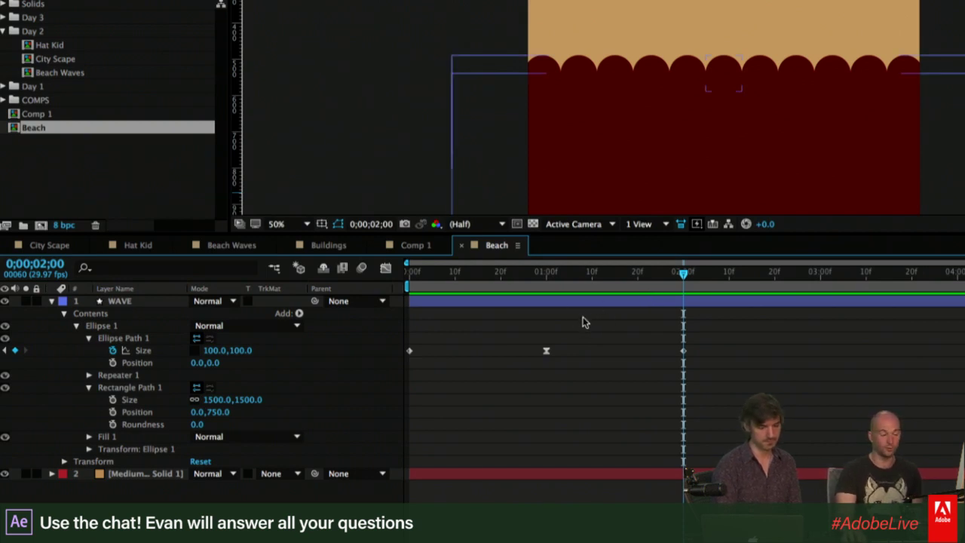
Select the WAVE layer, go to the start and marquee-select all the Size keyframes.
left_click(568, 303)
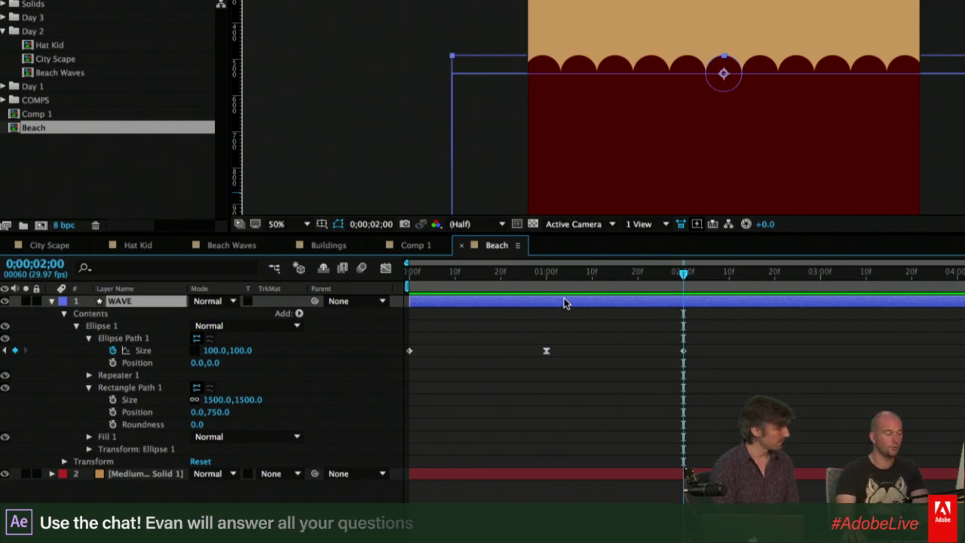
key("Home")
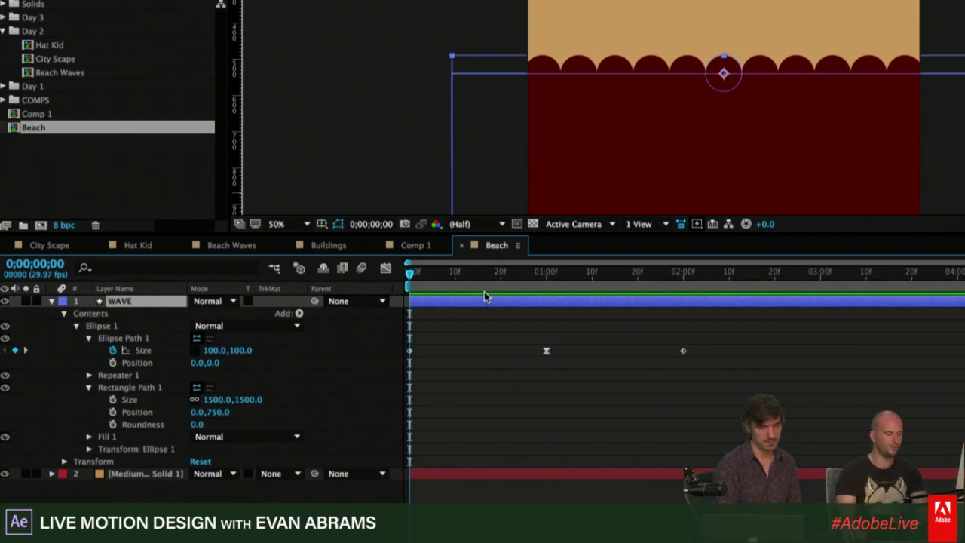
left_click_drag(743, 326, 546, 352)
Push the Size keyframes one second later, inspect the 2:00 keyframe, and scrub forward to one second.
left_click(547, 277)
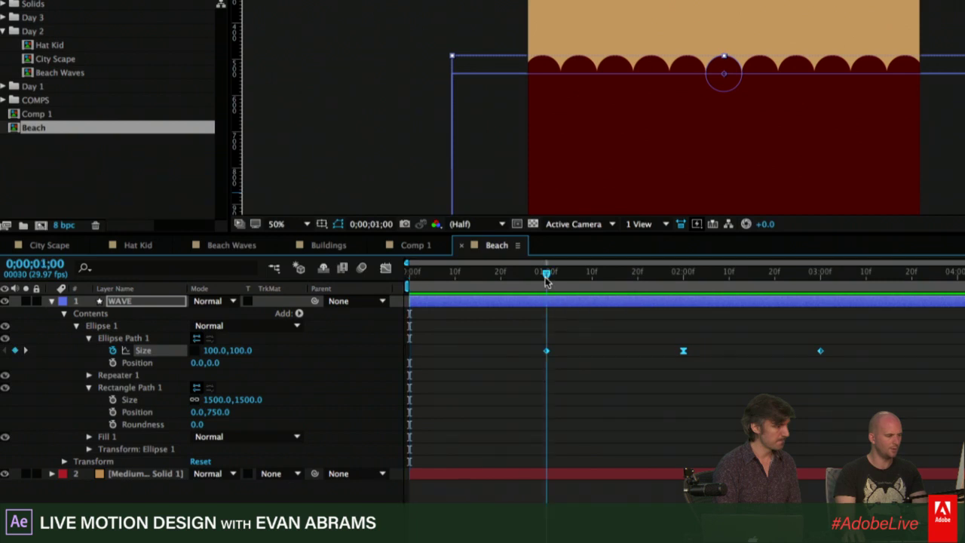
left_click_drag(546, 279, 409, 278)
left_click(687, 353)
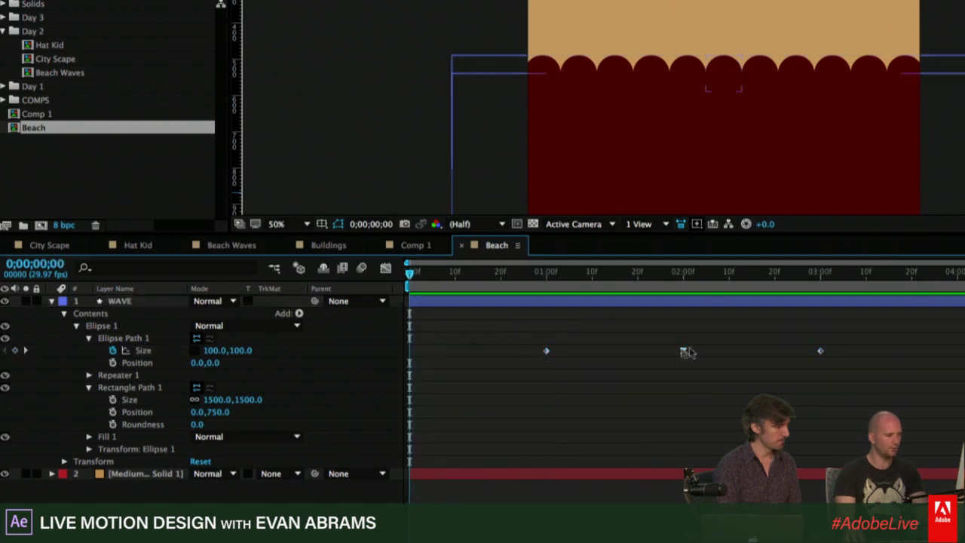
left_click(683, 351)
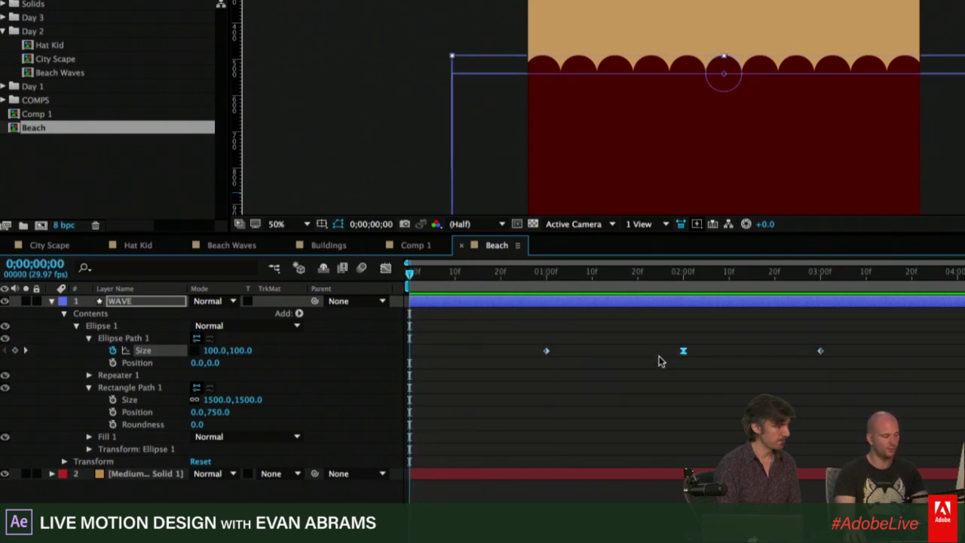
left_click(694, 382)
left_click_drag(427, 281, 682, 329)
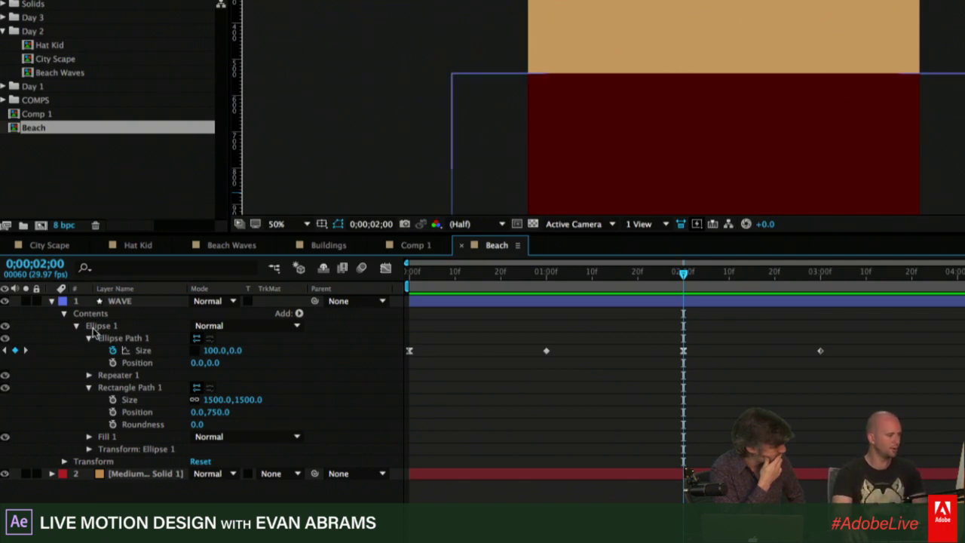
Collapse Ellipse Path 1 and Rectangle Path 1 and select the Ellipse 1 group.
left_click(88, 338)
left_click(88, 363)
left_click(123, 338)
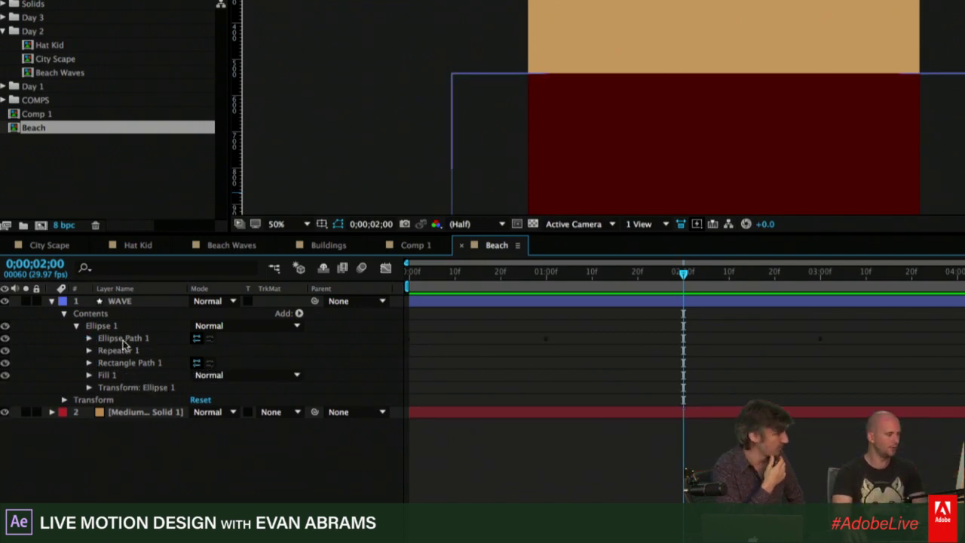
left_click(117, 351, "shift")
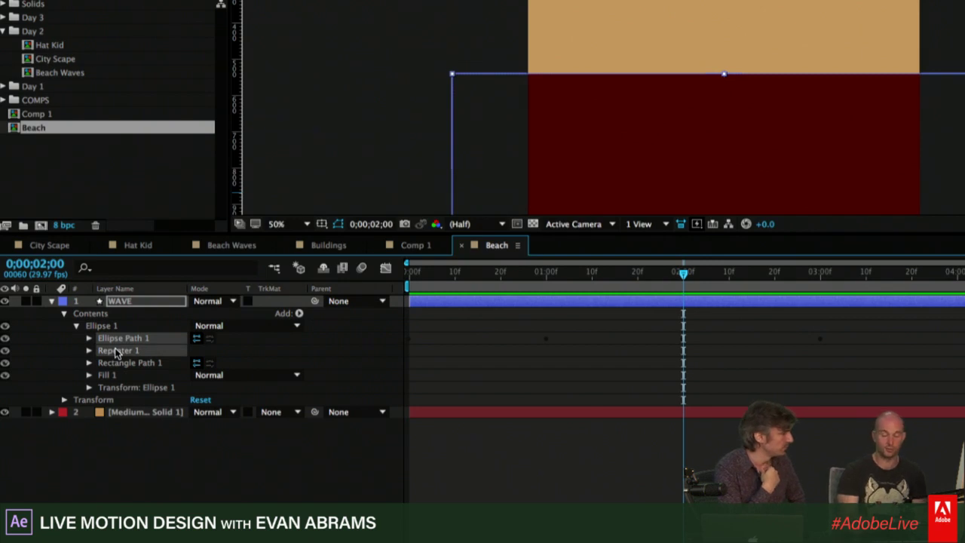
left_click(144, 326)
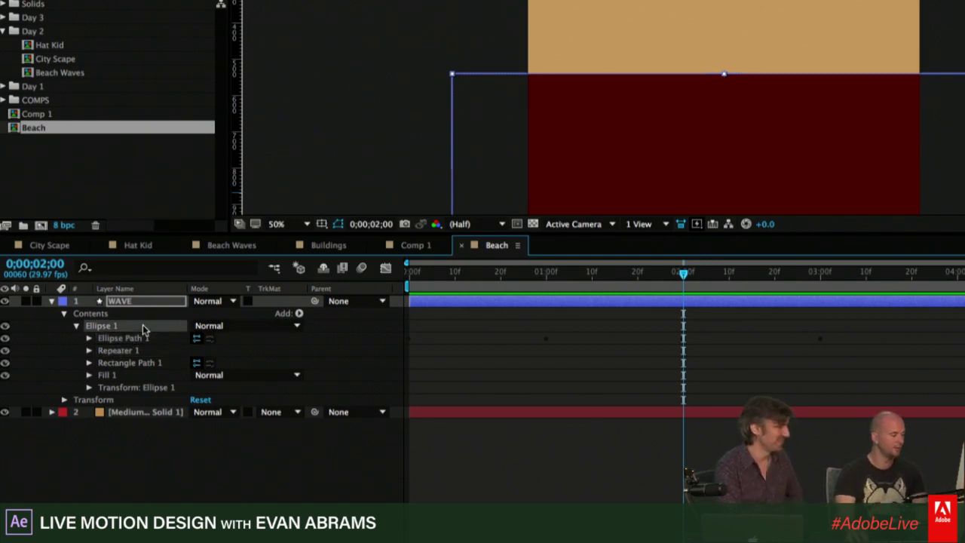
Show only animated properties with U to check the 2:00 Size keyframe, then restore contents with Ellipse Path 1 collapsed.
key("u")
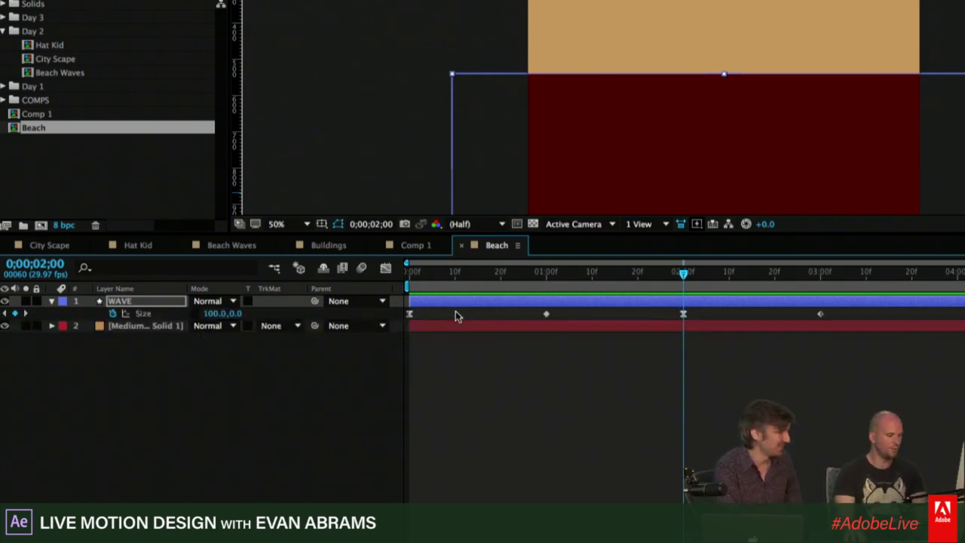
left_click(682, 315)
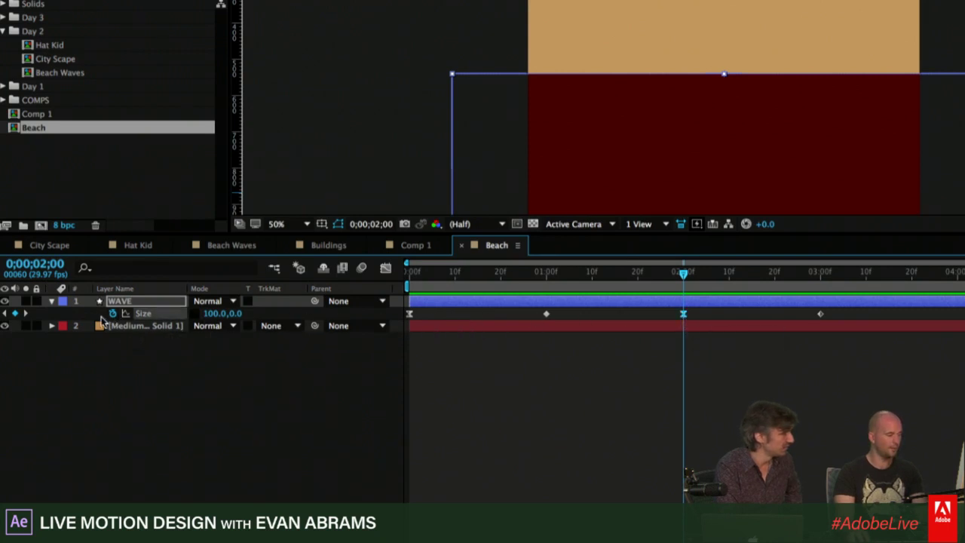
left_click(51, 302)
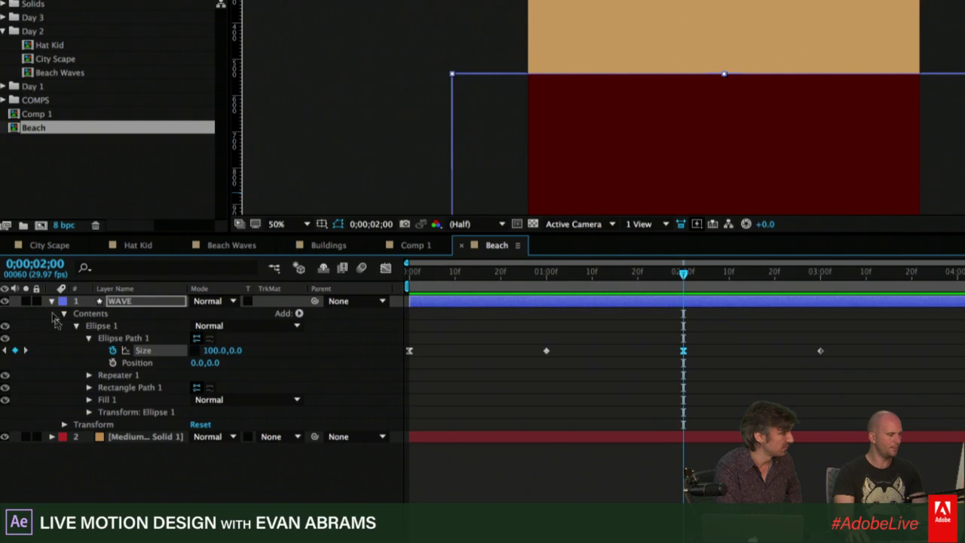
left_click(111, 340)
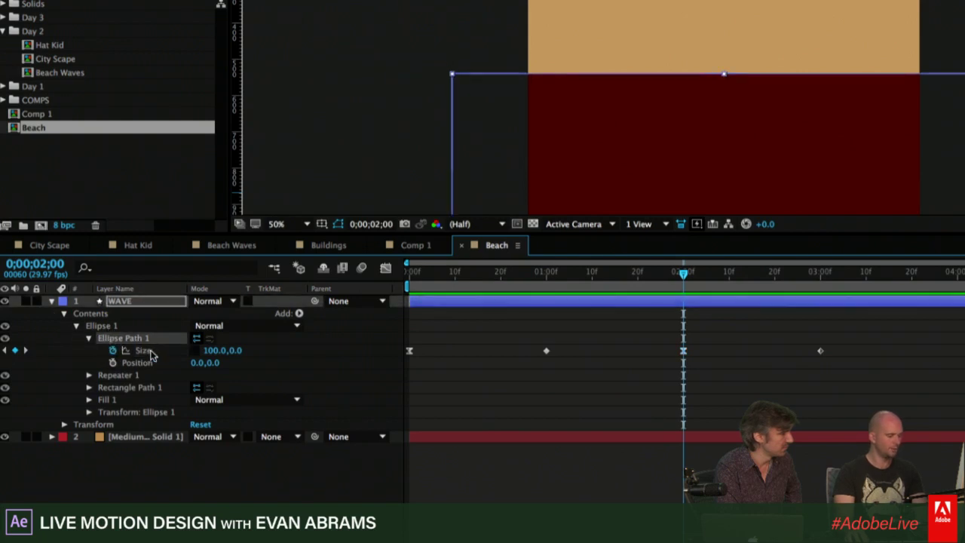
left_click(89, 341)
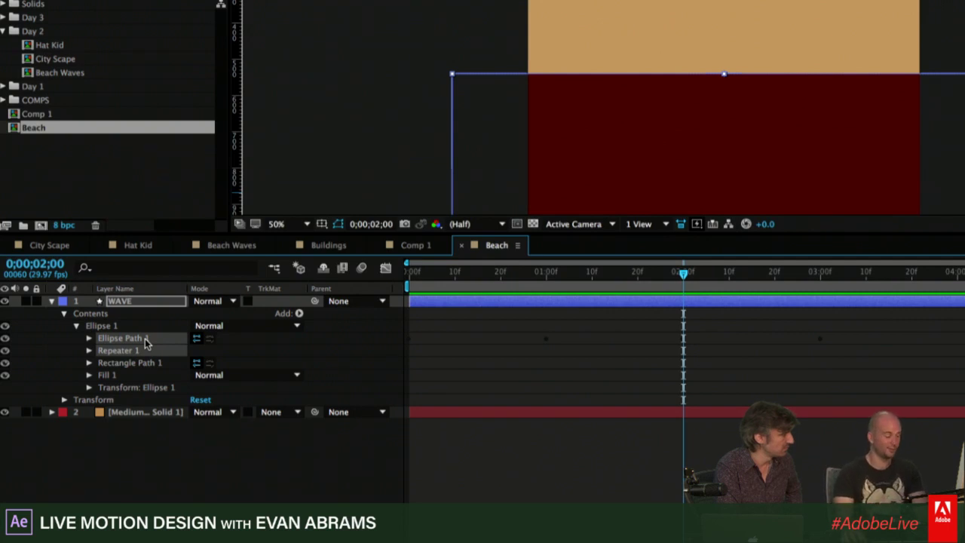
Duplicate Ellipse Path 1 and Repeater 1, placing the copy after Repeater 1.
key("ctrl+d")
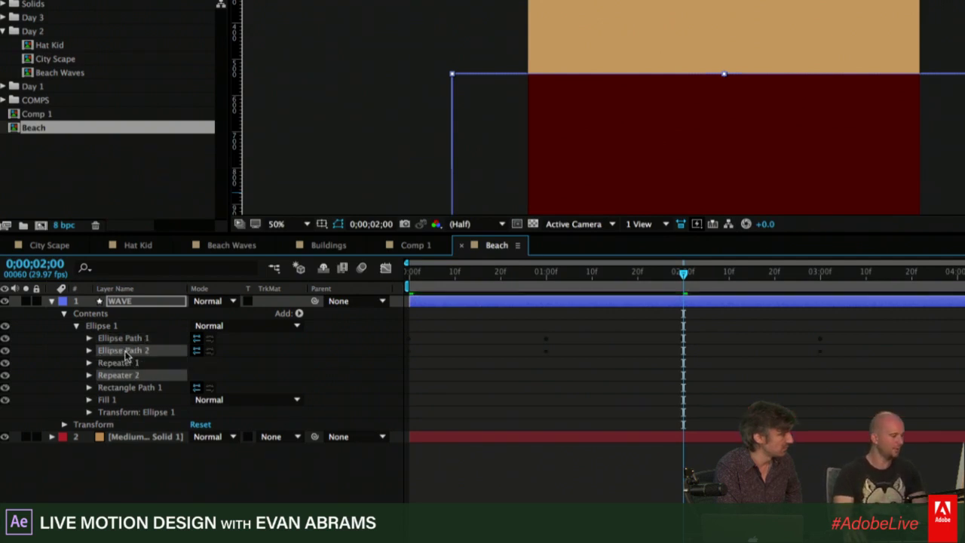
left_click_drag(126, 354, 125, 375)
left_click(183, 327)
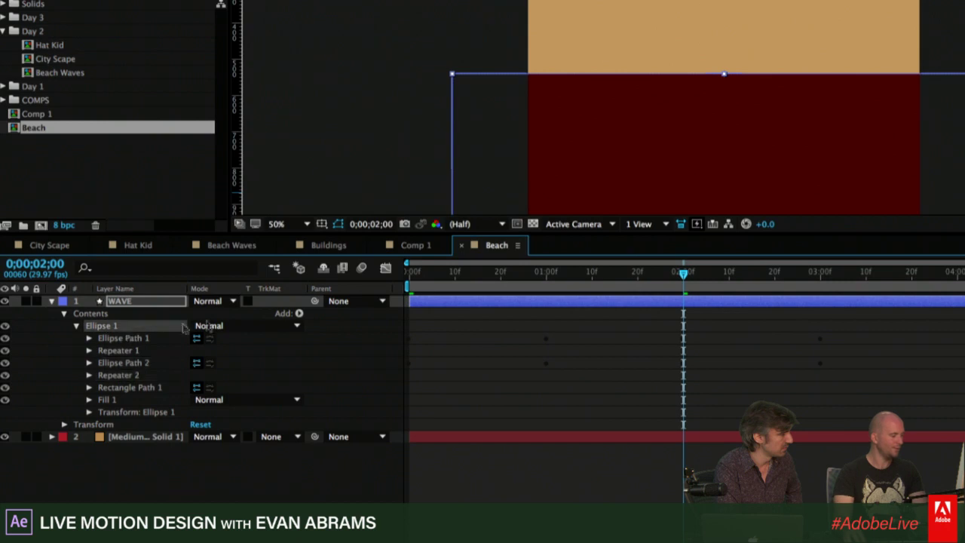
Add an empty group named 'possitive Circles' at the top of Ellipse 1.
left_click(299, 313)
left_click(320, 273)
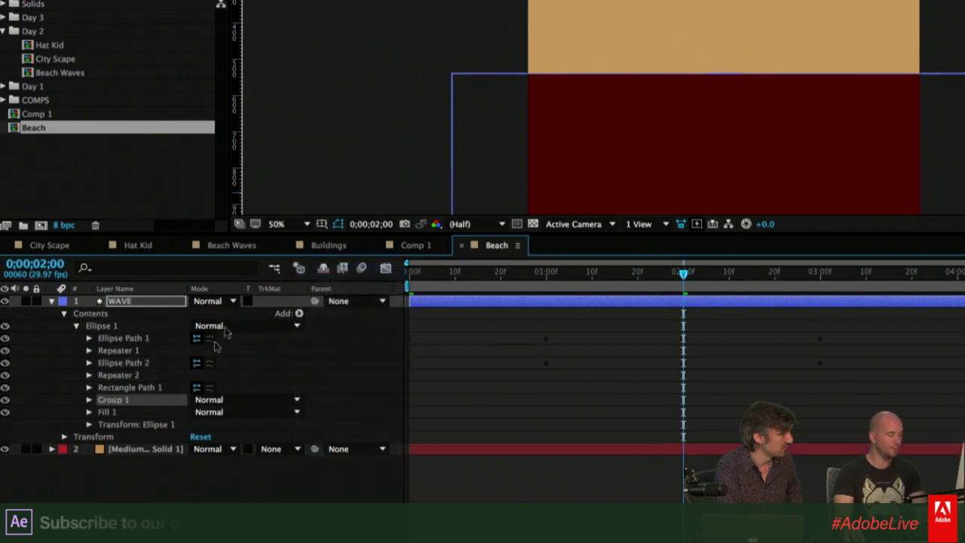
key("Return")
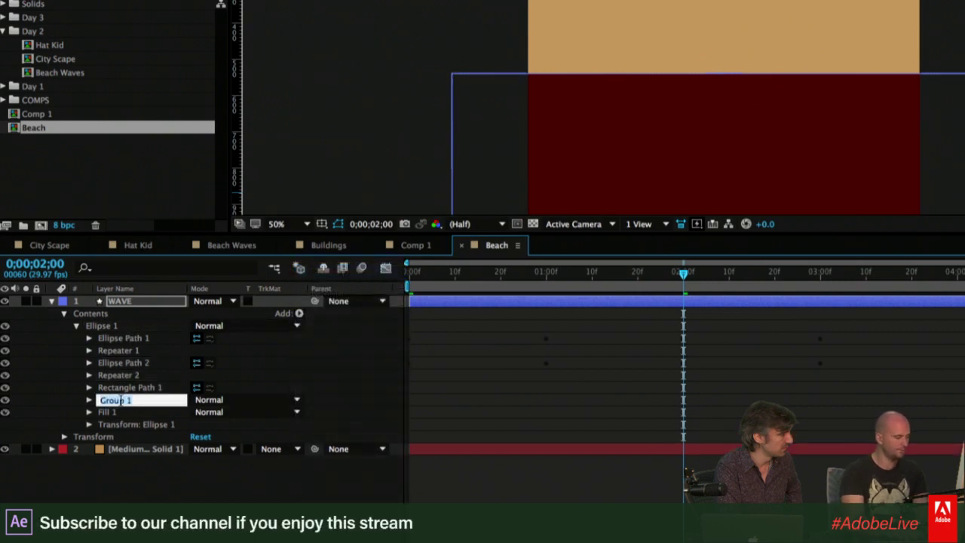
type("dossitio")
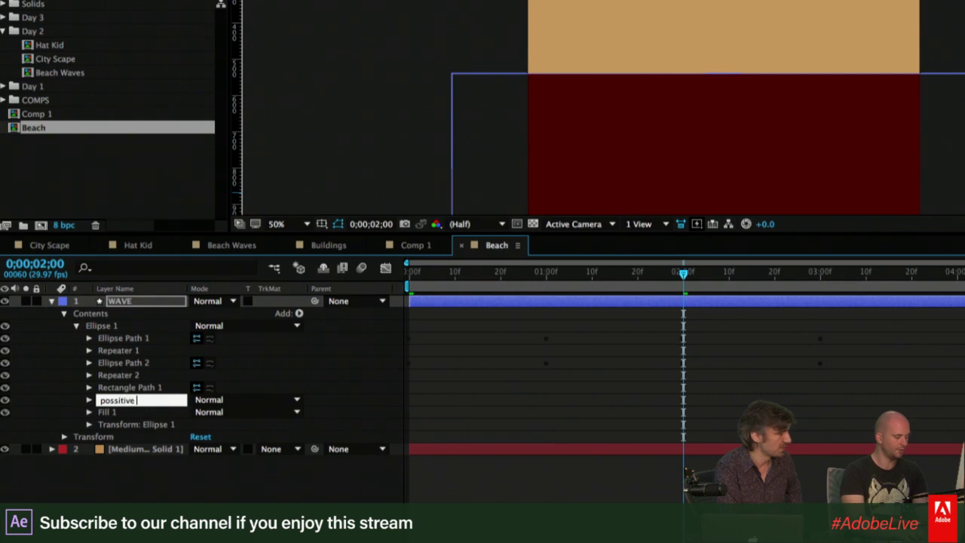
type("s")
key("Return")
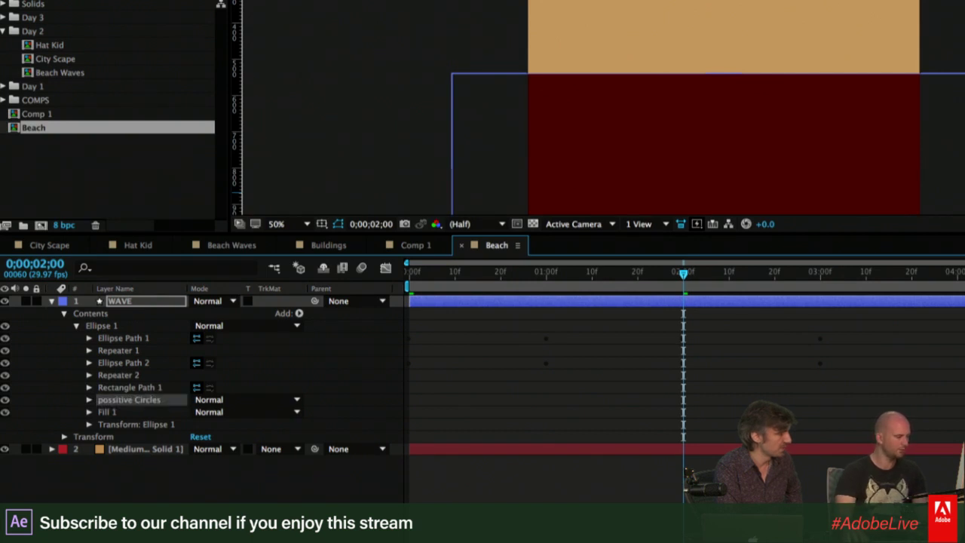
left_click_drag(123, 397, 129, 341)
Move the original ellipse path and repeater into possitive Circles and add a 'Negative Circles :(' group.
left_click(123, 352)
left_click(121, 363, "shift")
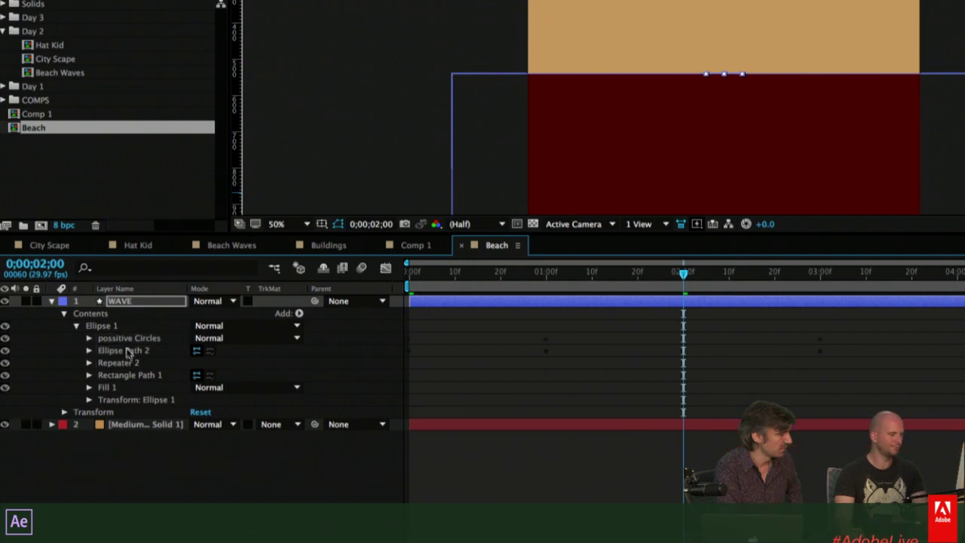
left_click(101, 326)
left_click(298, 313)
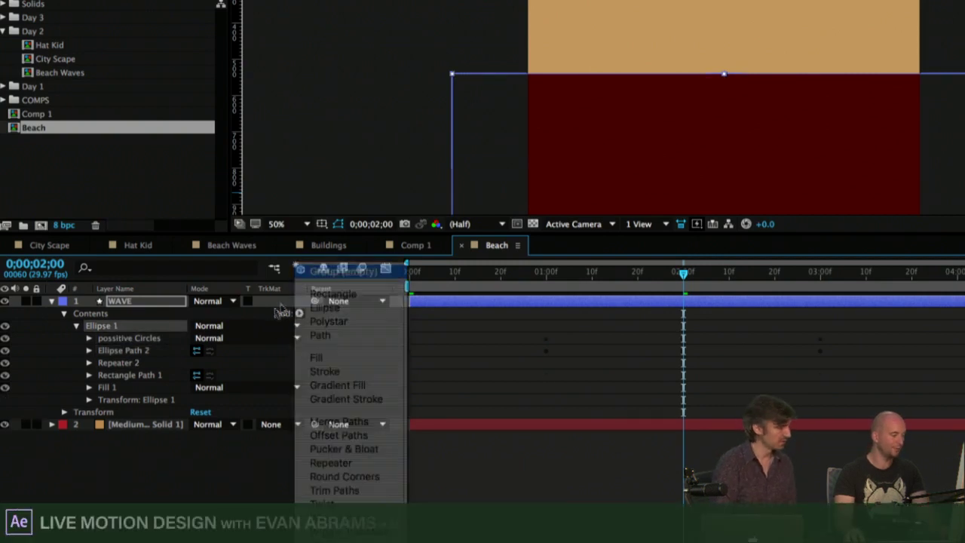
left_click(343, 271)
type("Negative Cir")
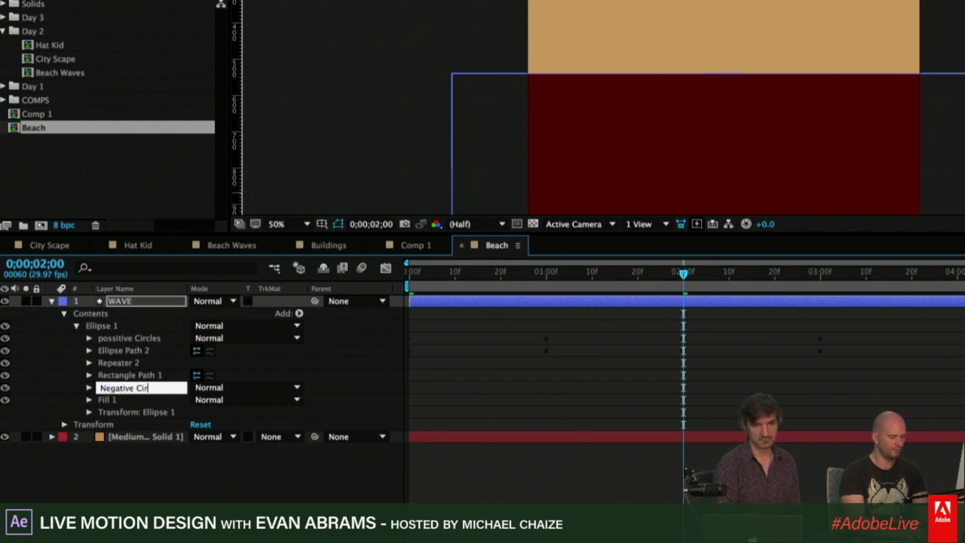
type("cles :(")
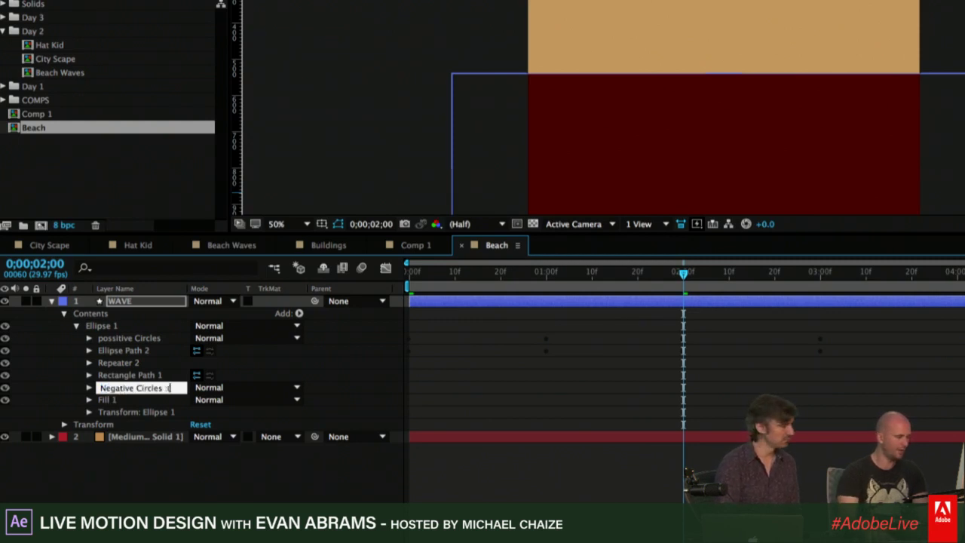
key("Return")
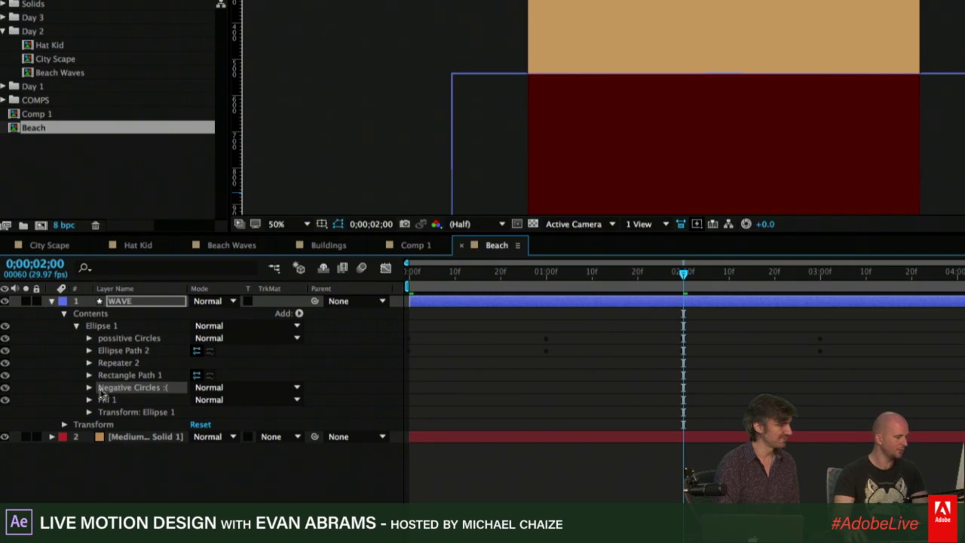
Delete the copied ellipse path and repeater and place Negative Circles :( above Rectangle Path 1.
left_click(117, 374)
left_click(121, 341)
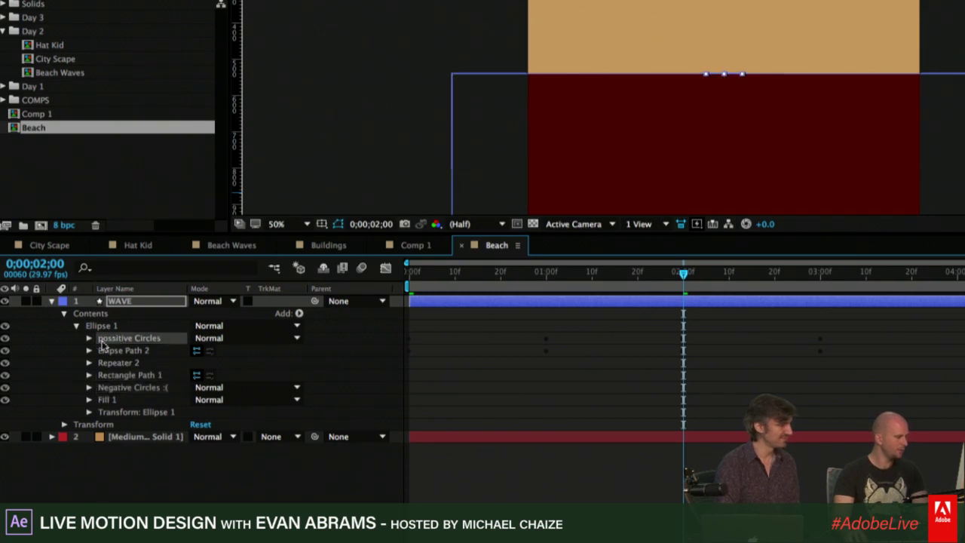
left_click(89, 338)
left_click(128, 351)
left_click(133, 363)
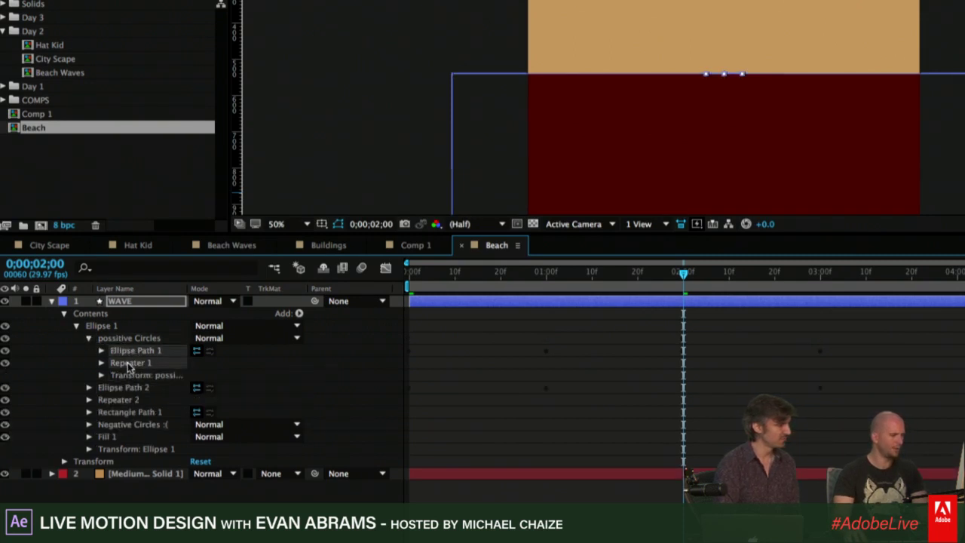
left_click(134, 388)
left_click(133, 400, "shift")
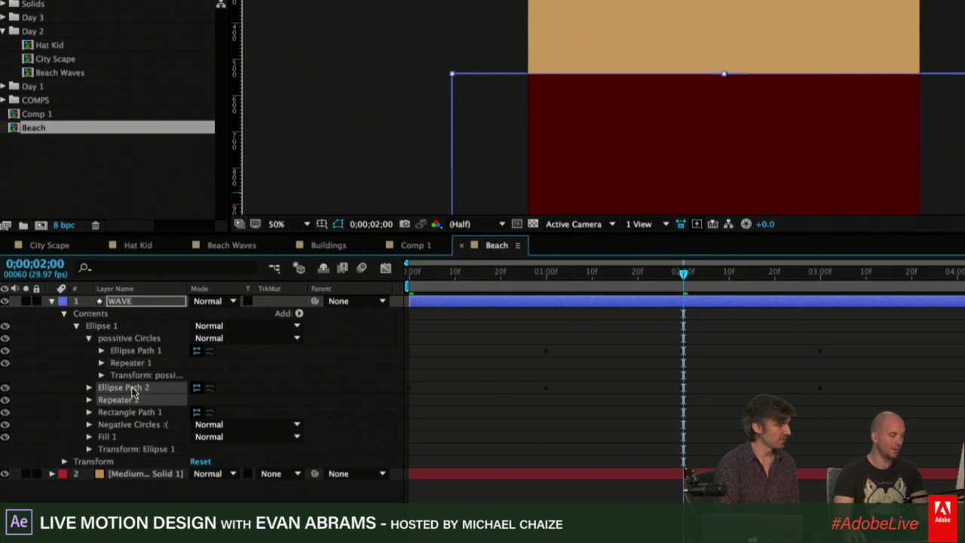
key("Delete")
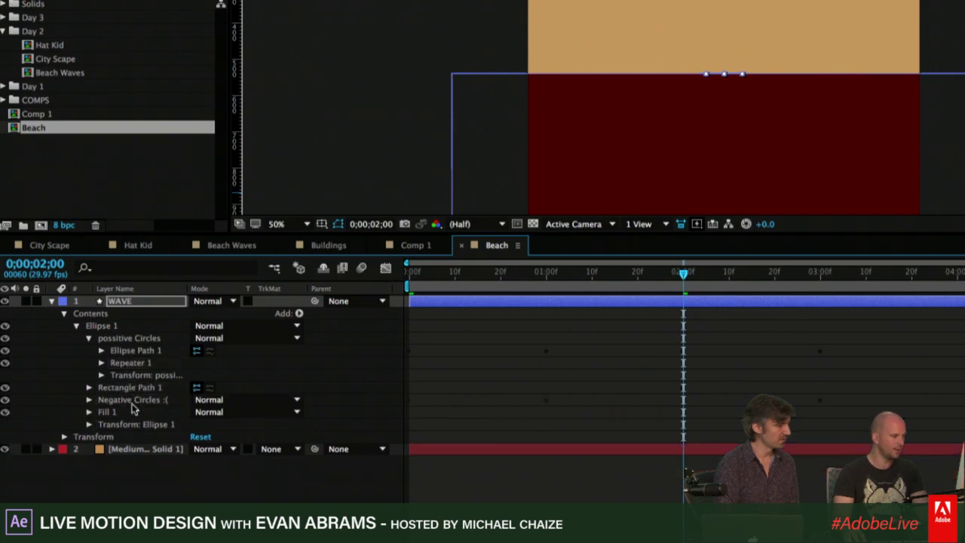
left_click_drag(133, 406, 133, 385)
Scrub the wave animation and reveal the Size property of Ellipse Path 1 inside possitive Circles.
left_click(520, 286)
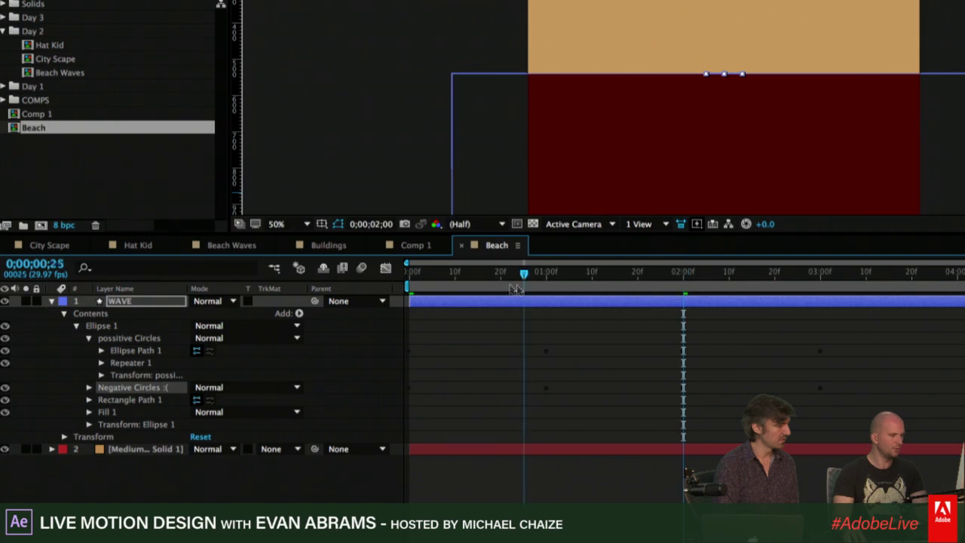
left_click_drag(515, 288, 819, 333)
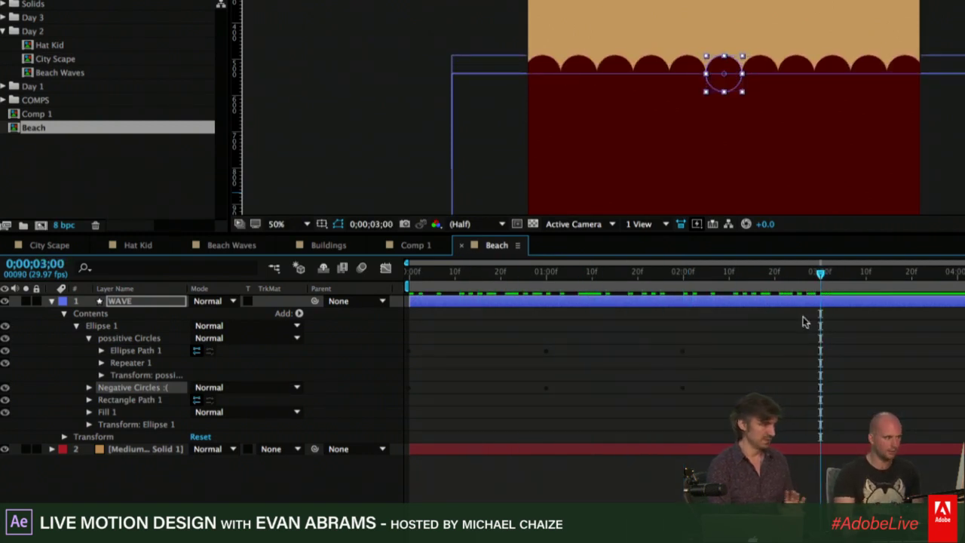
left_click(113, 339)
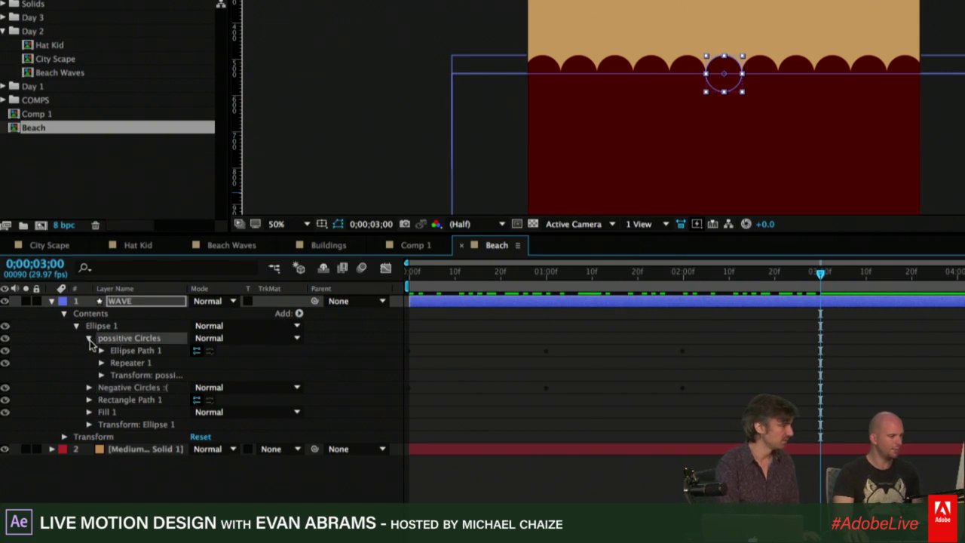
left_click(88, 339)
left_click(89, 338)
left_click(100, 352)
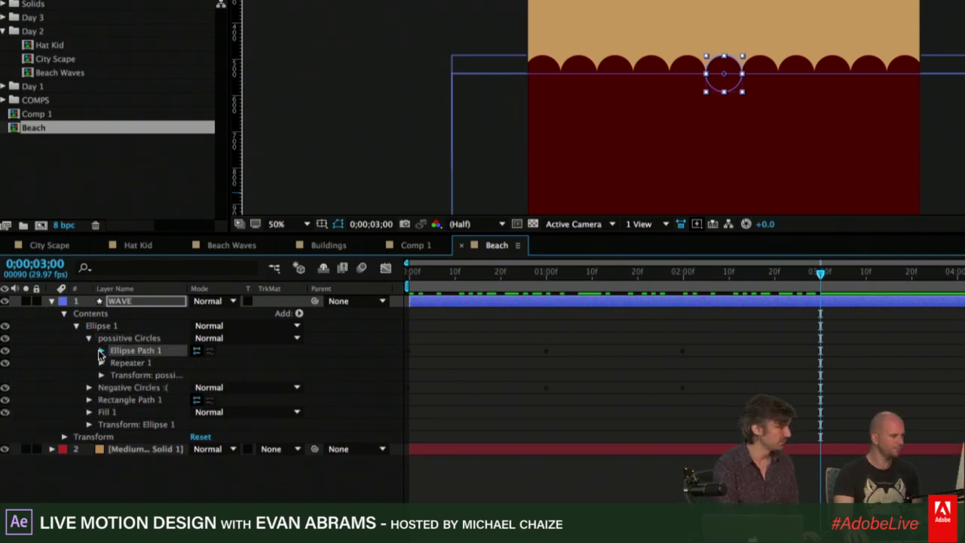
left_click(101, 352)
Make the 2:00 Size keyframe a hold keyframe and delete the 3:00 Size keyframe.
left_click_drag(693, 291, 683, 290)
left_click(683, 363)
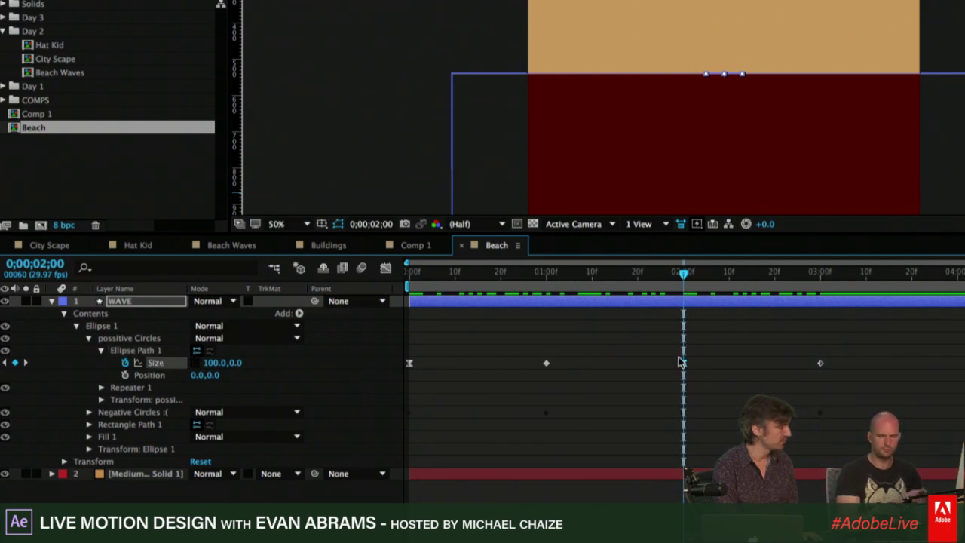
right_click(683, 365)
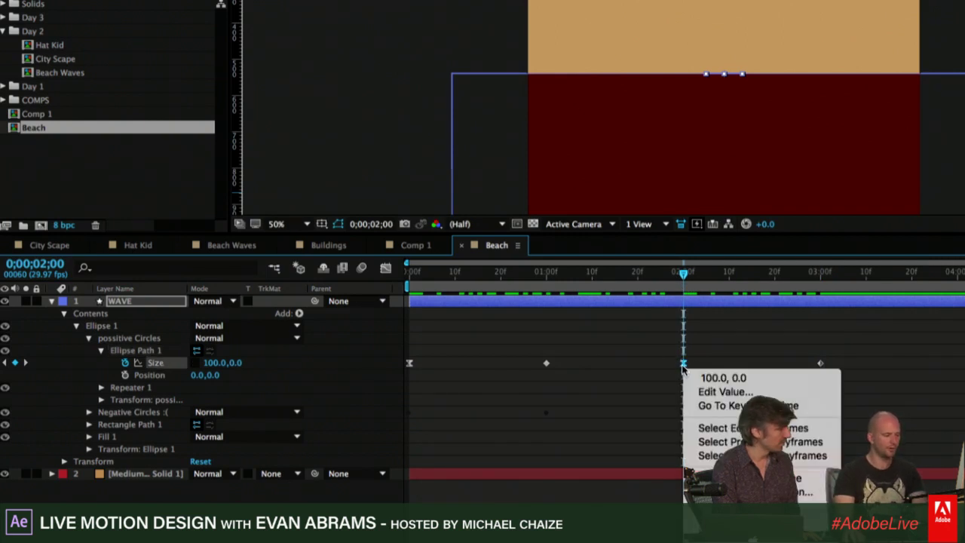
left_click(799, 478)
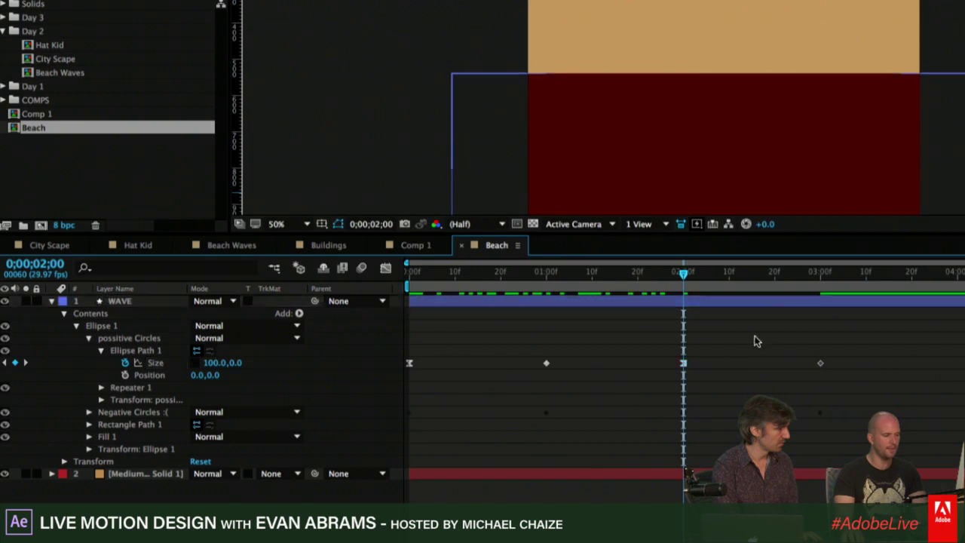
key("Return")
key("Delete")
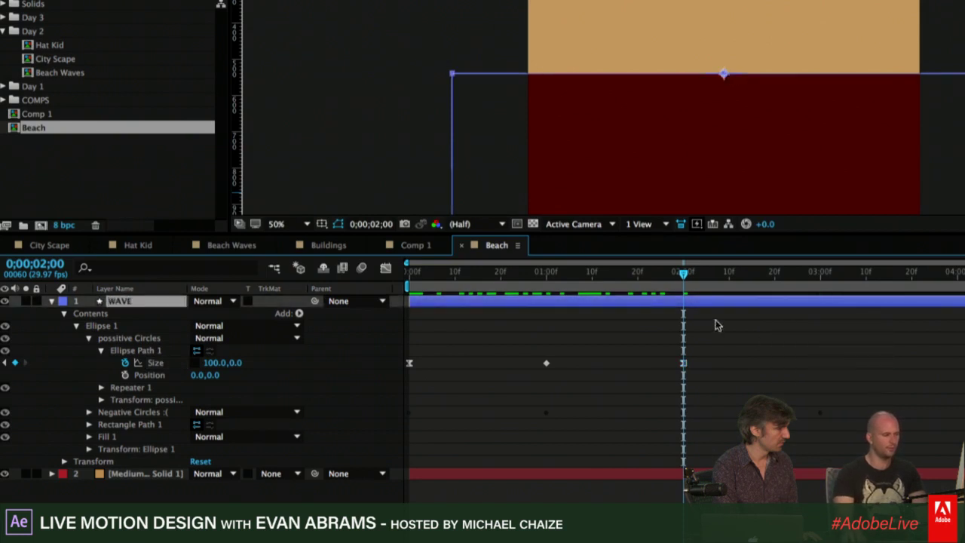
Preview the wave and step frame by frame around the 2:00 Size keyframe.
left_click(717, 325)
key("space")
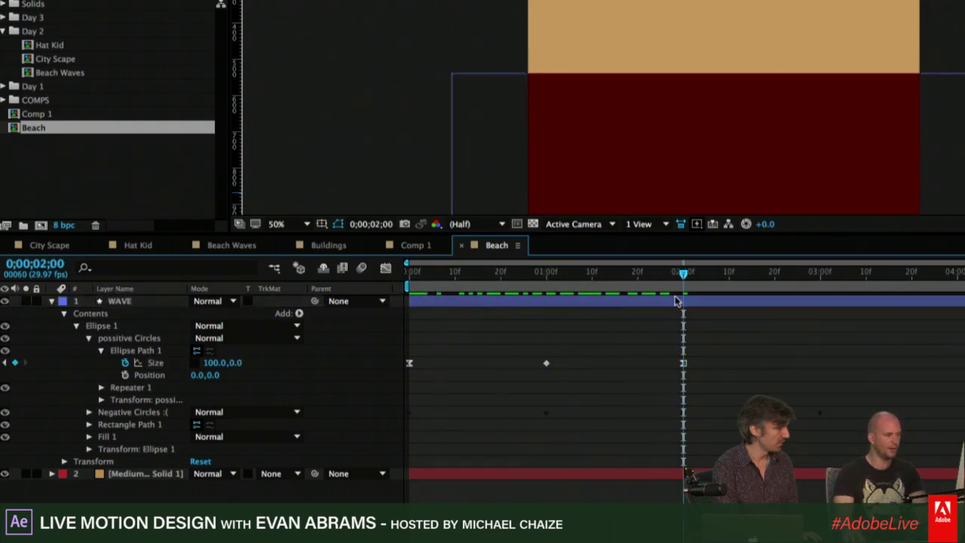
key("Page_Up")
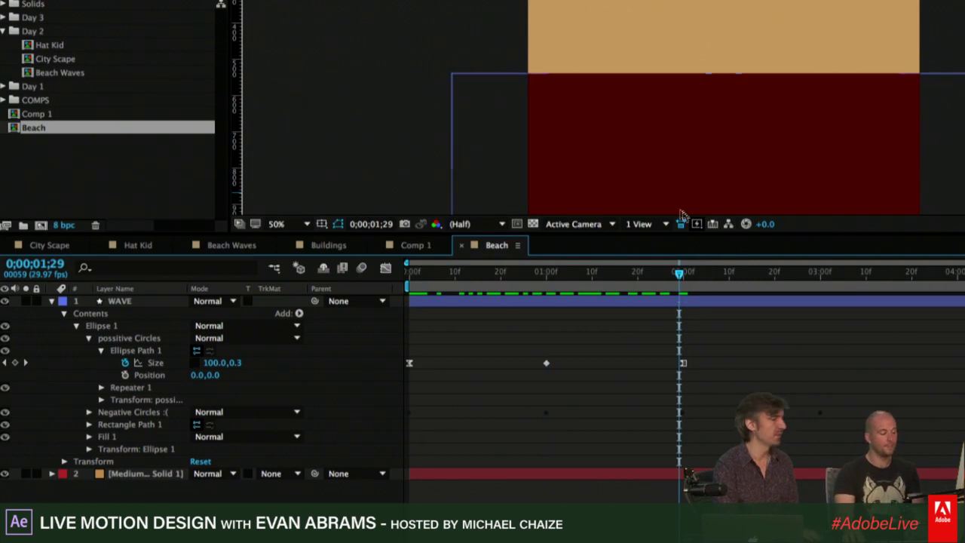
key("Page_Down")
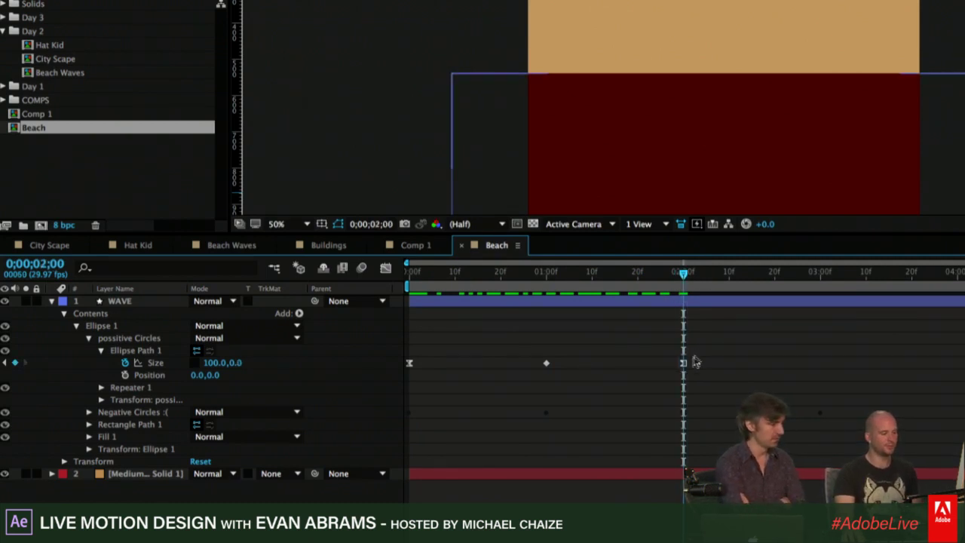
left_click(682, 363)
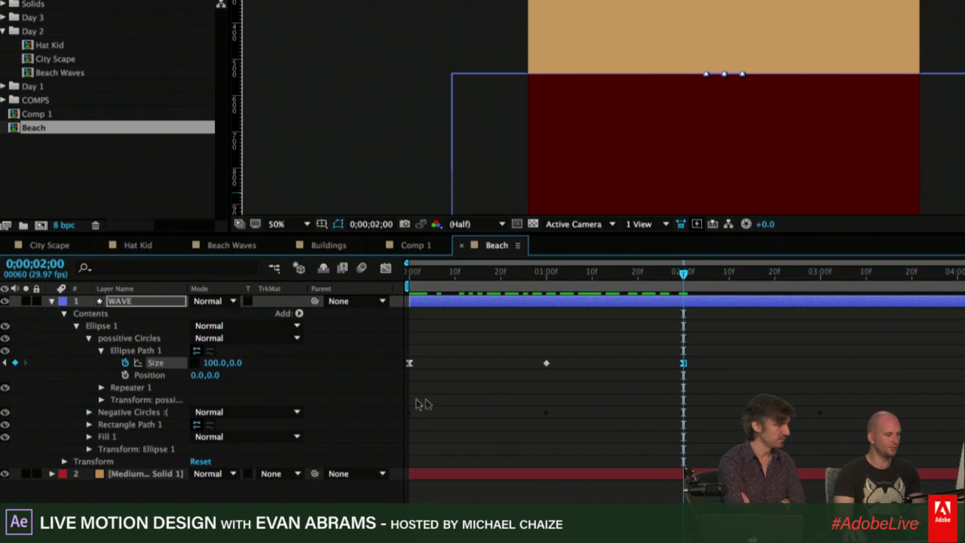
Expand Negative Circles :( to reveal Ellipse Path 2's Size keyframes and scrub to 1 second.
left_click(142, 413)
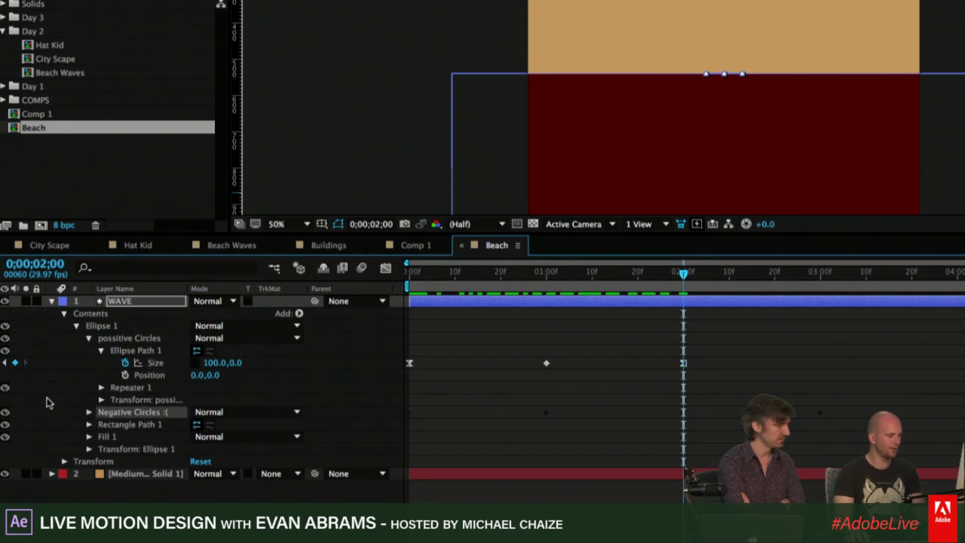
left_click(88, 412)
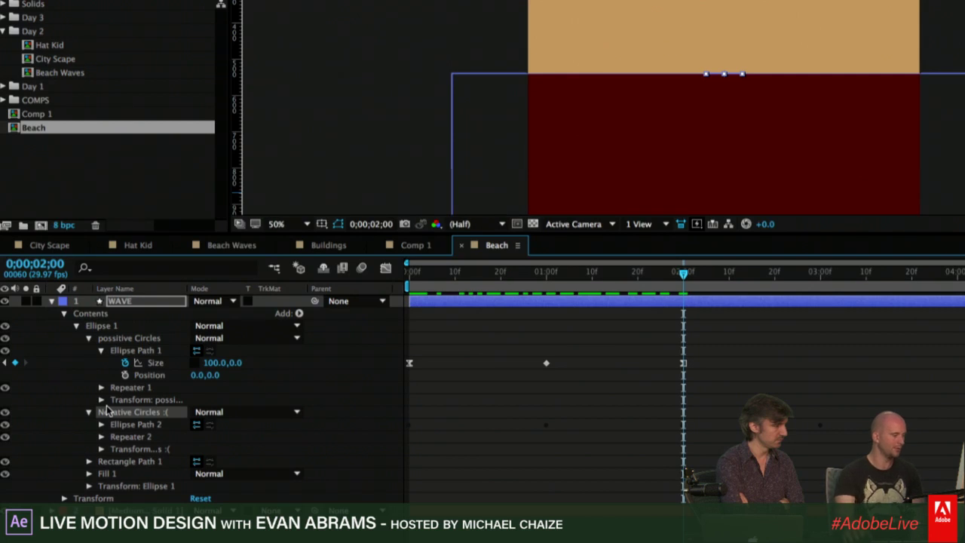
left_click(99, 427)
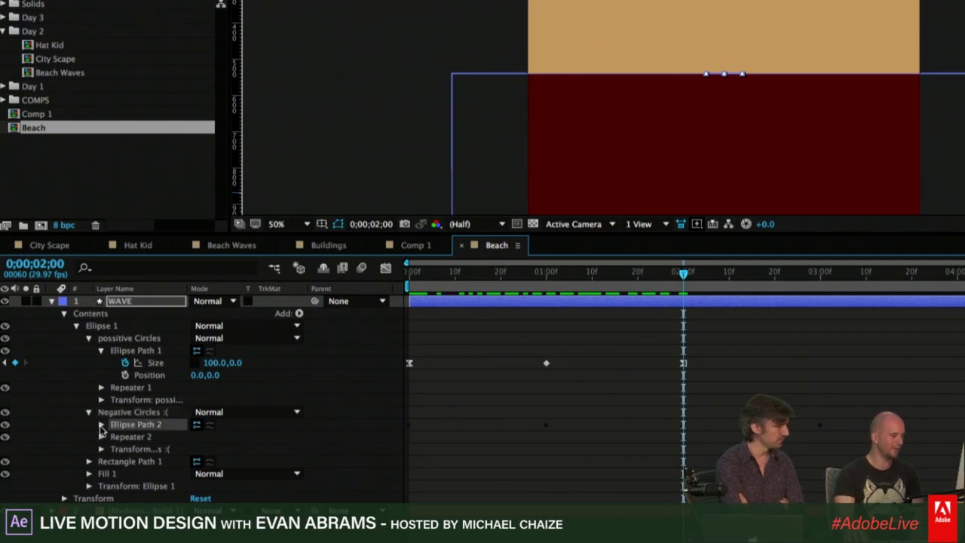
left_click(101, 425)
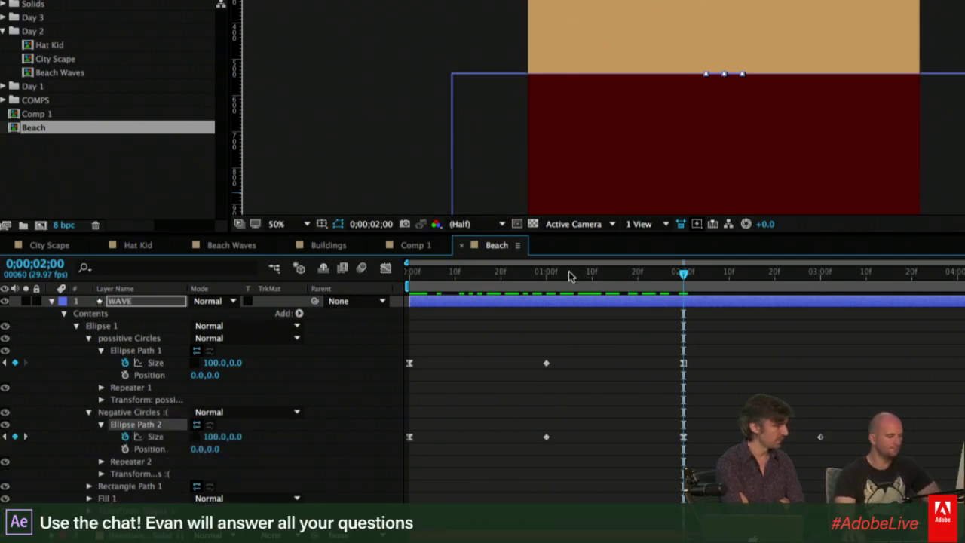
left_click_drag(570, 275, 367, 394)
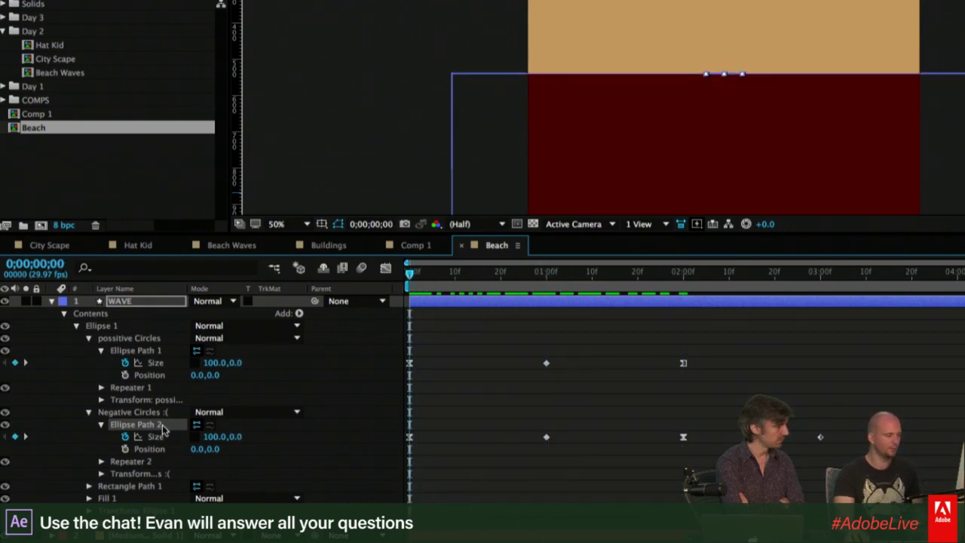
left_click_drag(460, 277, 546, 300)
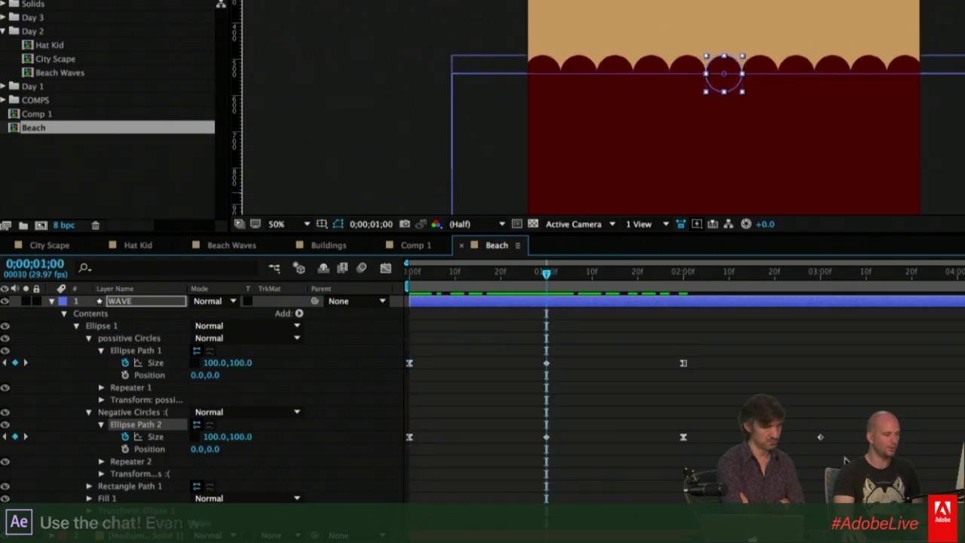
Drag Ellipse Path 2's Size keyframes to 2:00, 3:00 and 4:00 and step through them.
left_click_drag(746, 426, 678, 438)
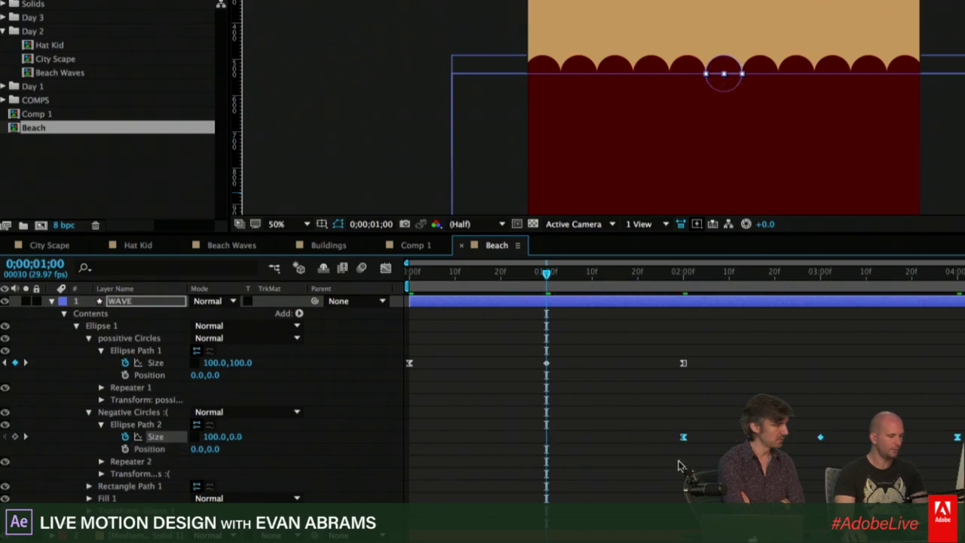
left_click(671, 316)
key("k")
key("space")
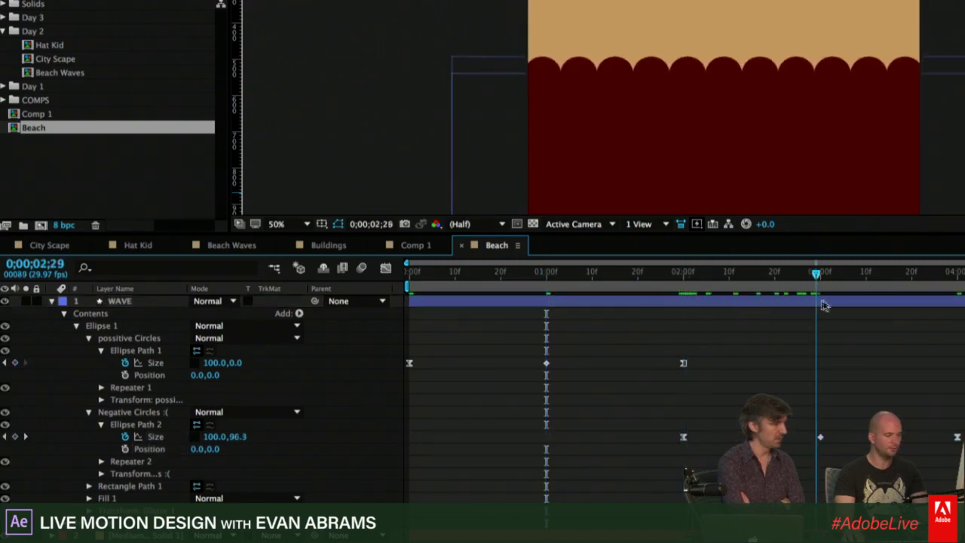
key("k")
key("k")
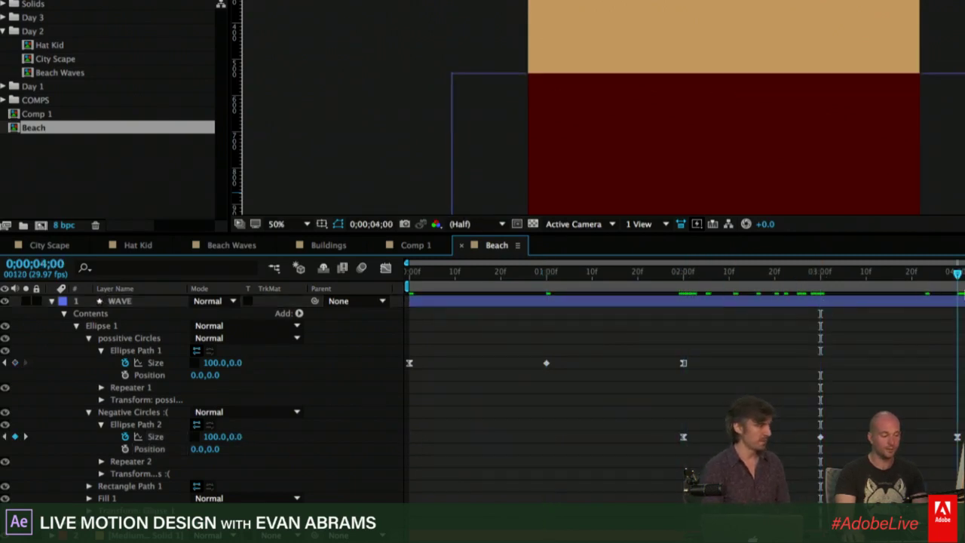
left_click(912, 301)
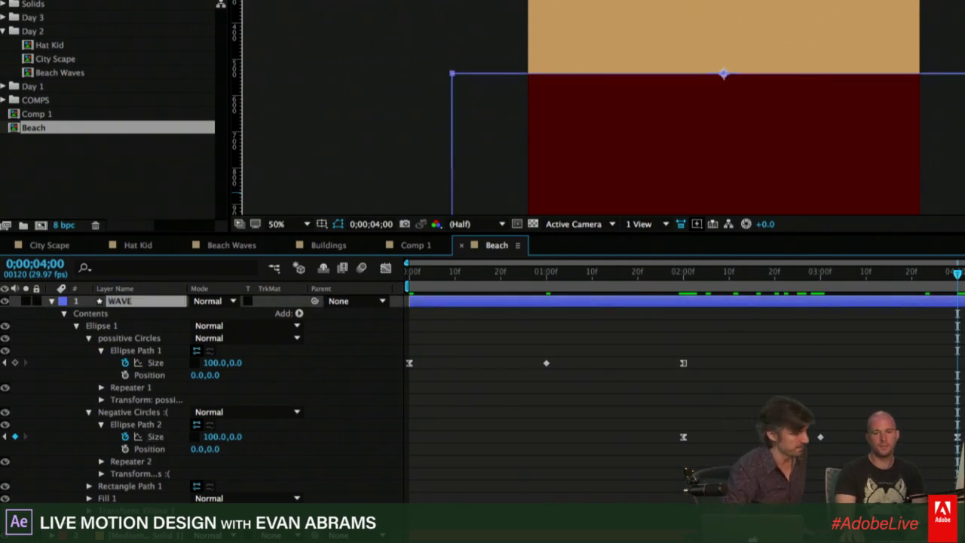
left_click(682, 291)
left_click_drag(682, 291, 799, 325)
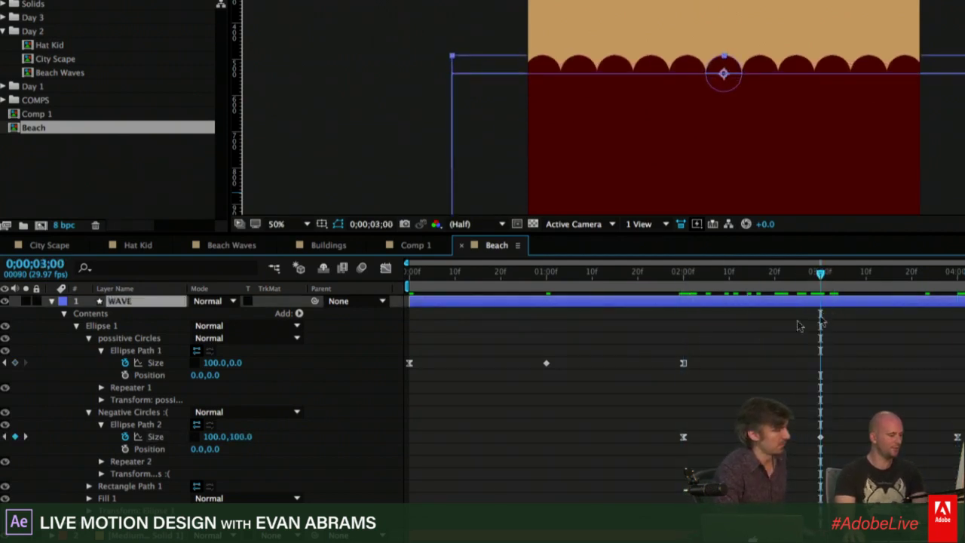
Collapse the possitive Circles and Negative Circles :( groups and select Rectangle Path 1.
left_click(89, 339)
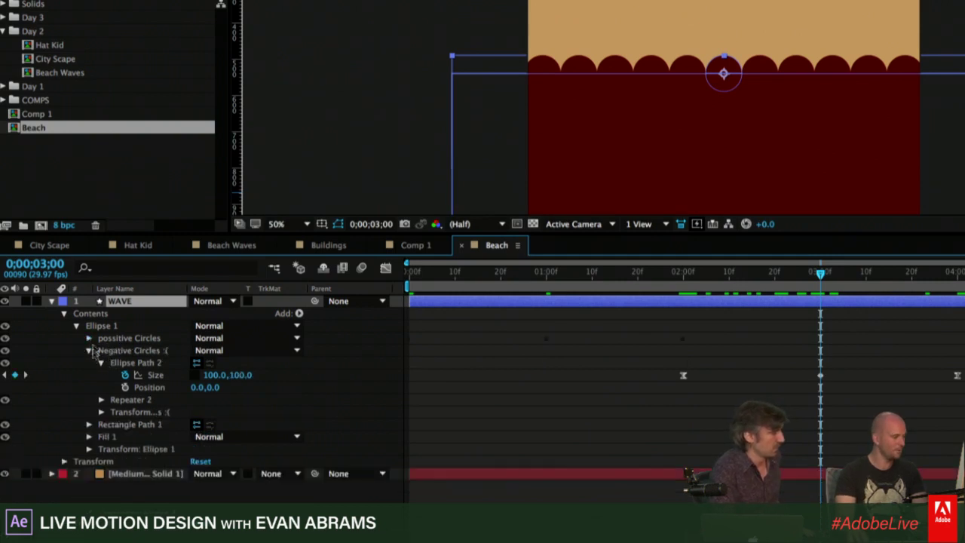
left_click(88, 352)
left_click(124, 350)
left_click(120, 362)
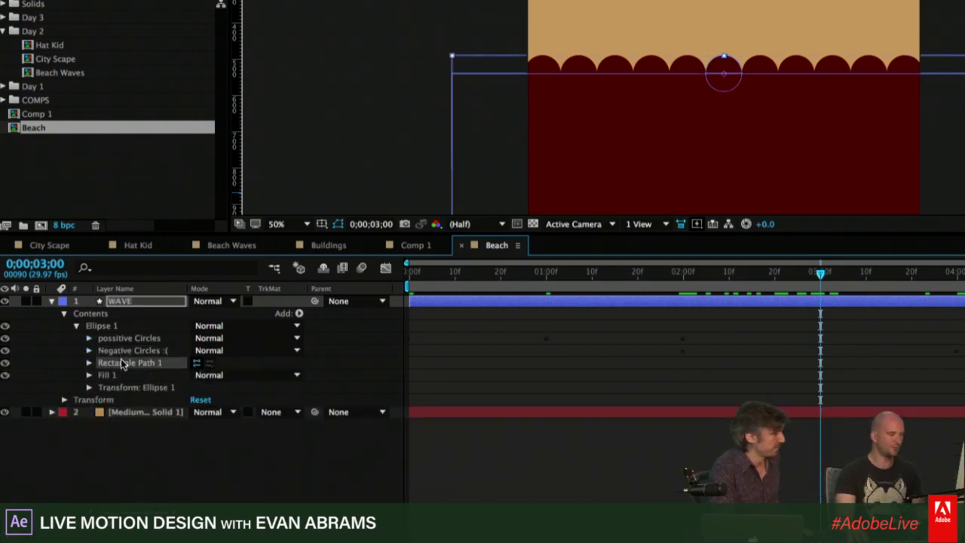
Move possitive Circles below Rectangle Path 1 and add Merge Paths to Negative Circles.
left_click_drag(127, 340, 121, 374)
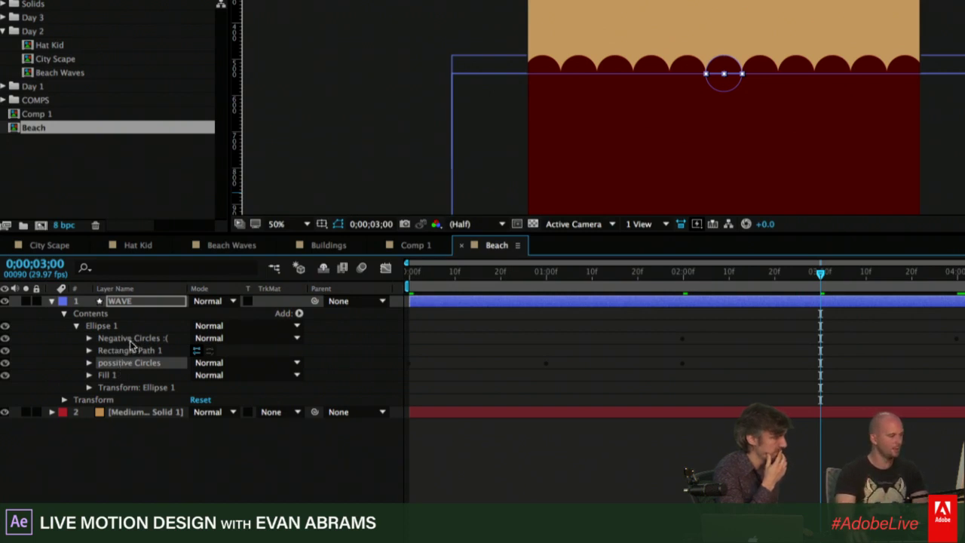
left_click(129, 338)
left_click(298, 313)
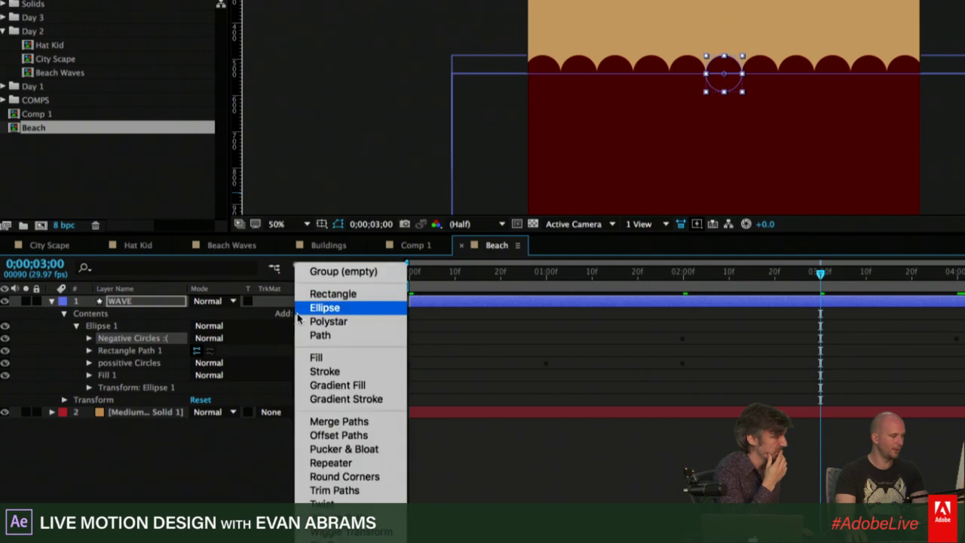
left_click(332, 421)
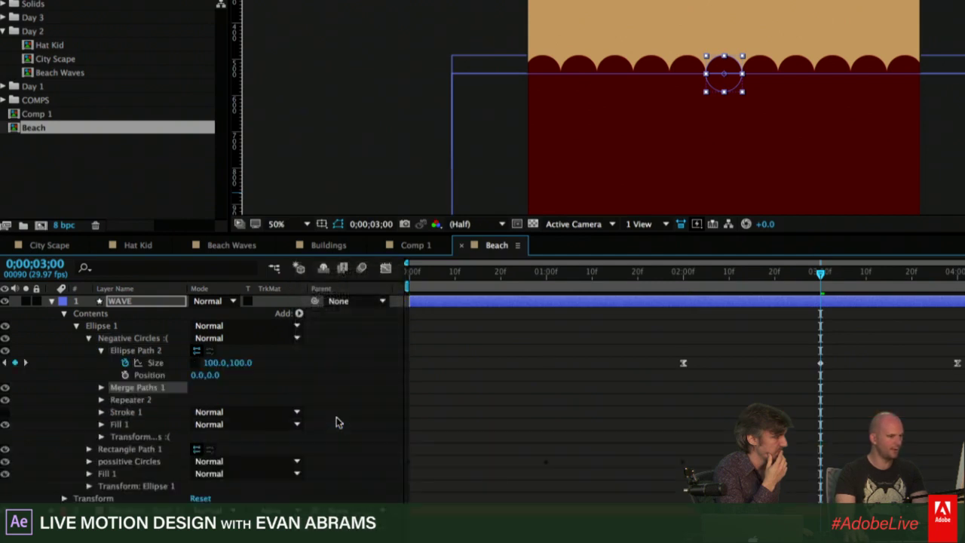
Set Merge Paths 1 mode to Subtract, then collapse Ellipse Path 2 and Merge Paths 1.
left_click(102, 386)
left_click(230, 399)
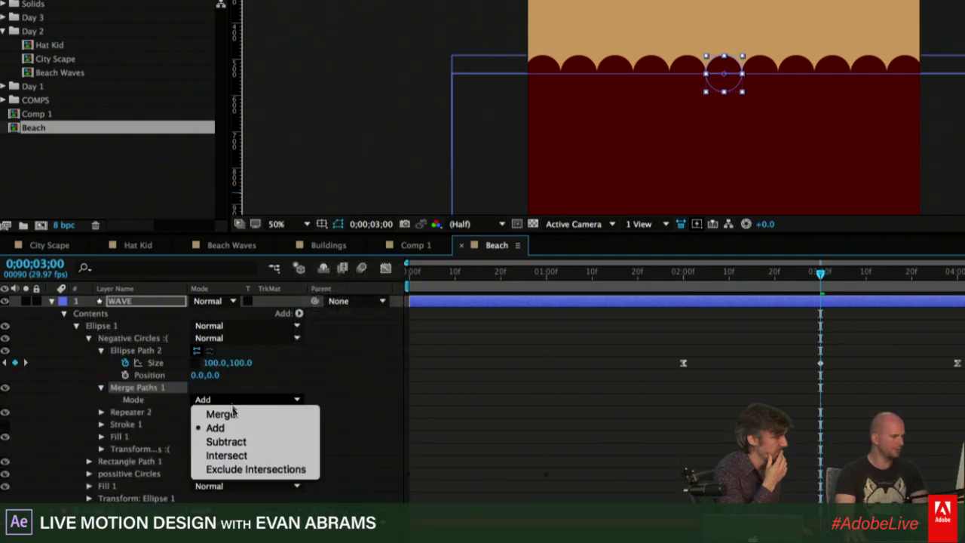
left_click(234, 439)
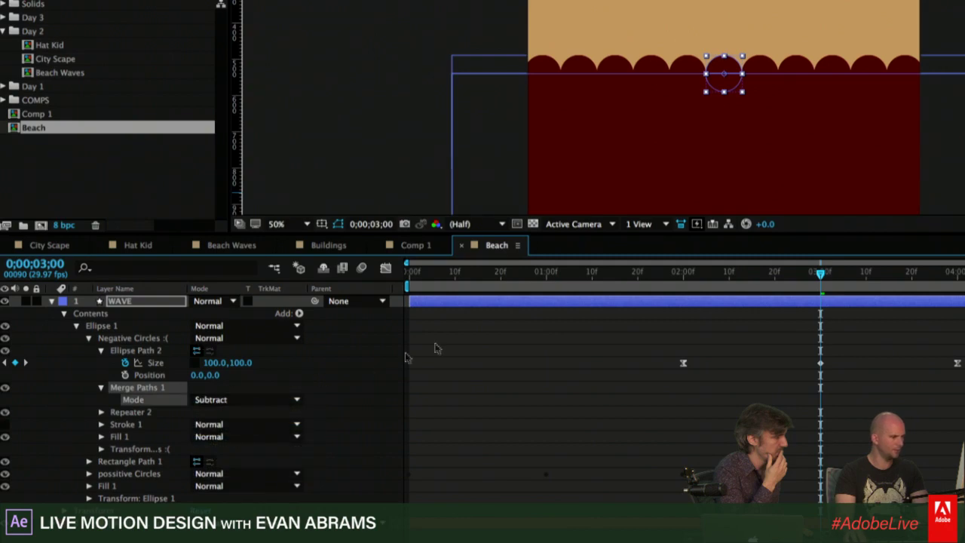
left_click(101, 350)
left_click(101, 363)
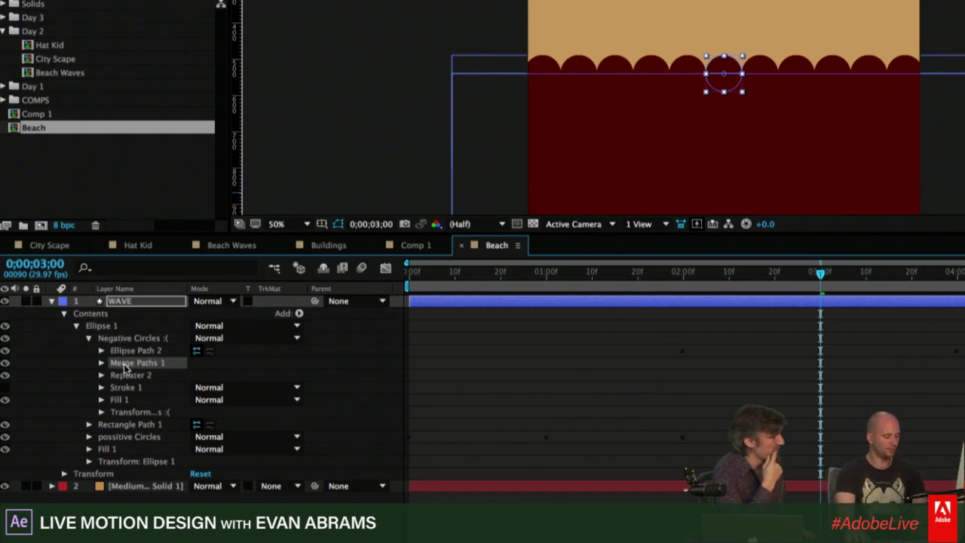
Move Merge Paths 1 below Rectangle Path 1 and preview the wave.
left_click_drag(126, 367, 112, 429)
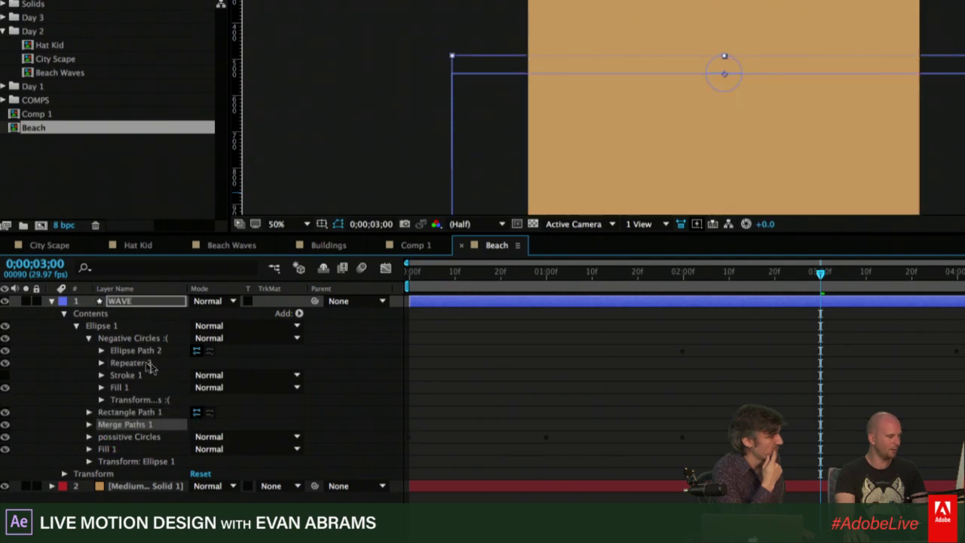
left_click(88, 338)
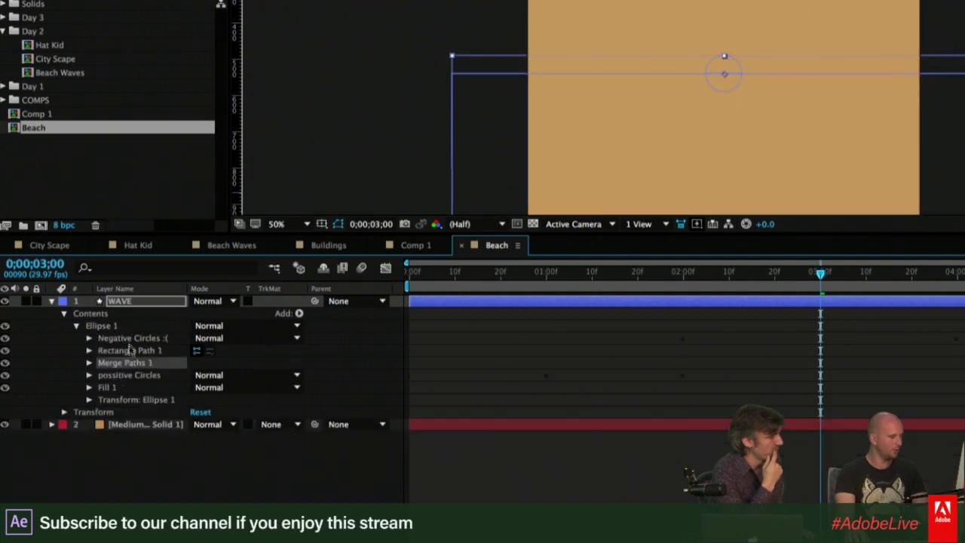
left_click(687, 277)
key("space")
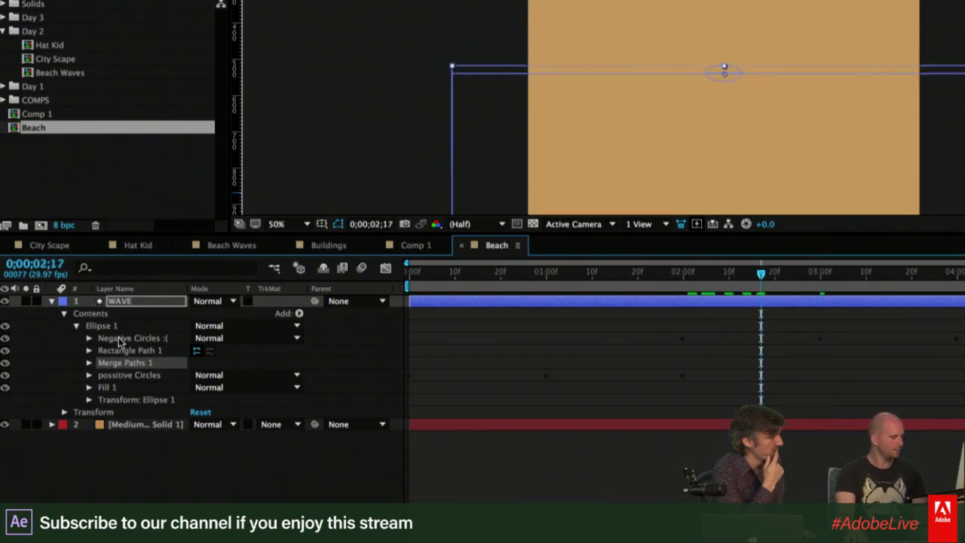
Put Rectangle Path 1 above Negative Circles and expand Merge Paths 1 to show its Subtract mode.
left_click_drag(127, 350, 121, 334)
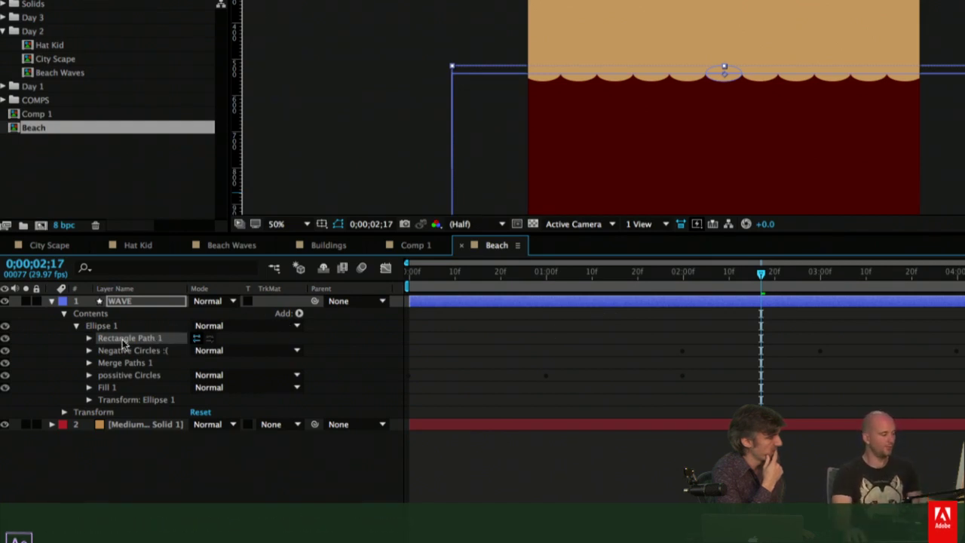
left_click(110, 329)
left_click(127, 338)
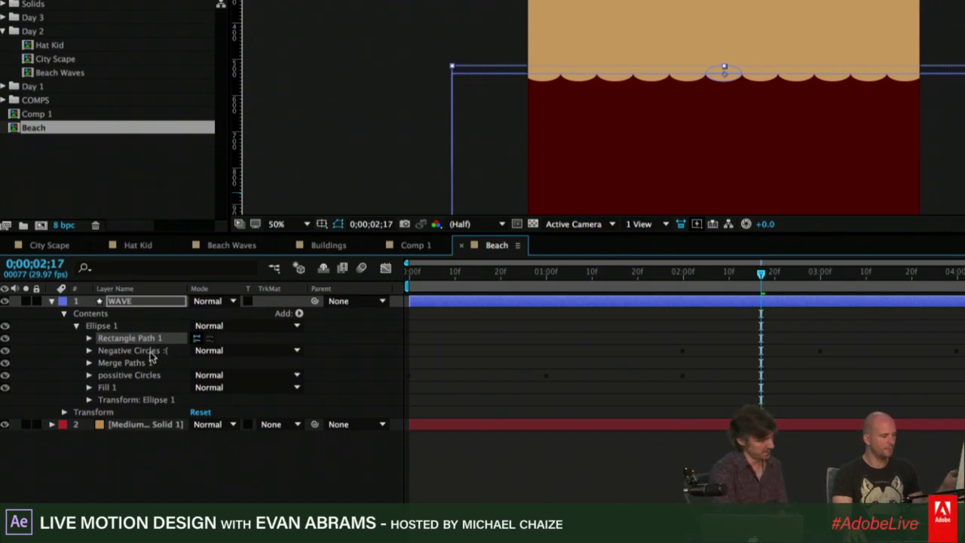
left_click(150, 355)
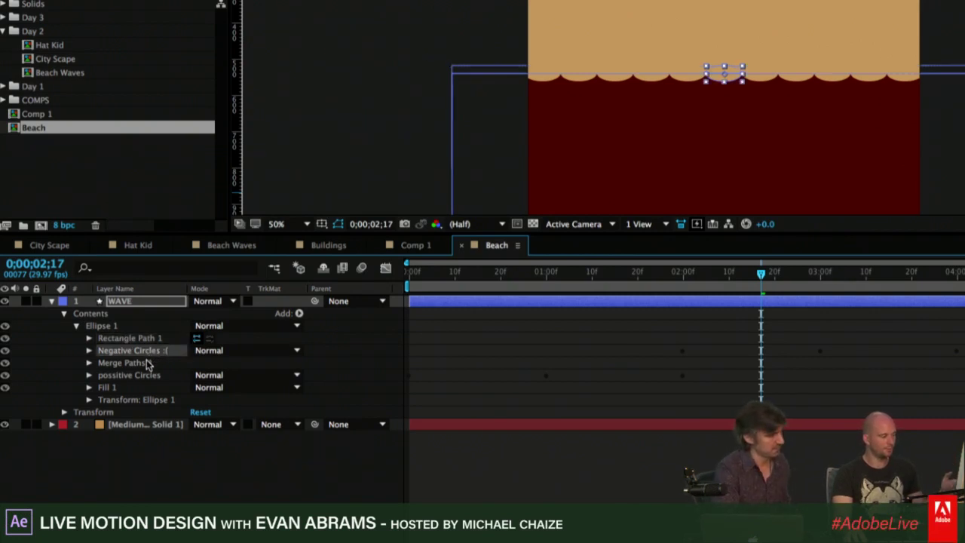
left_click(110, 363)
left_click(89, 363)
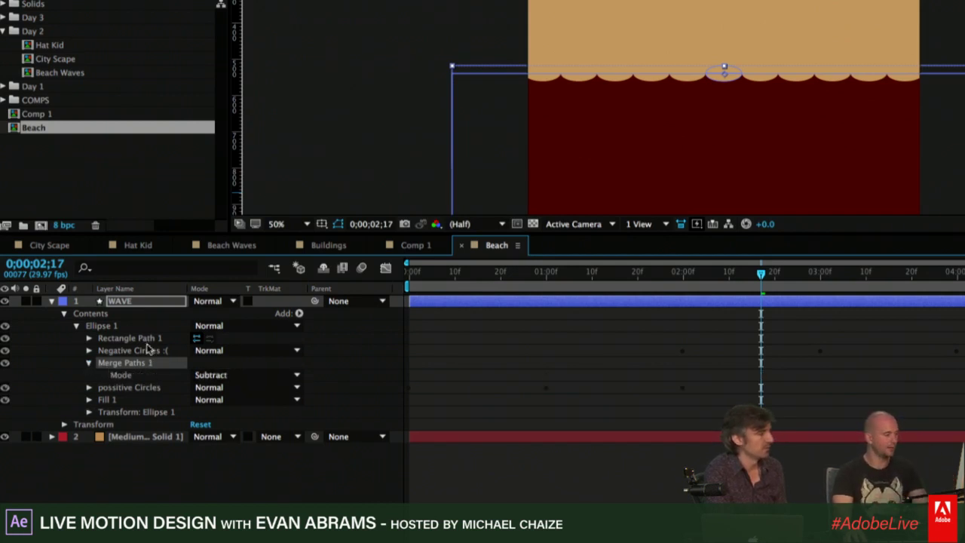
left_click(205, 375)
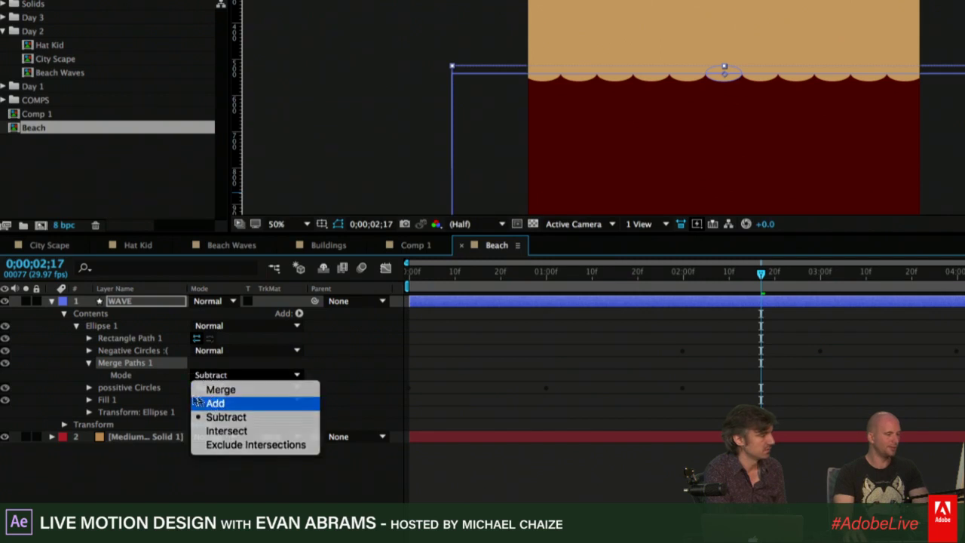
left_click(196, 402)
left_click(216, 375)
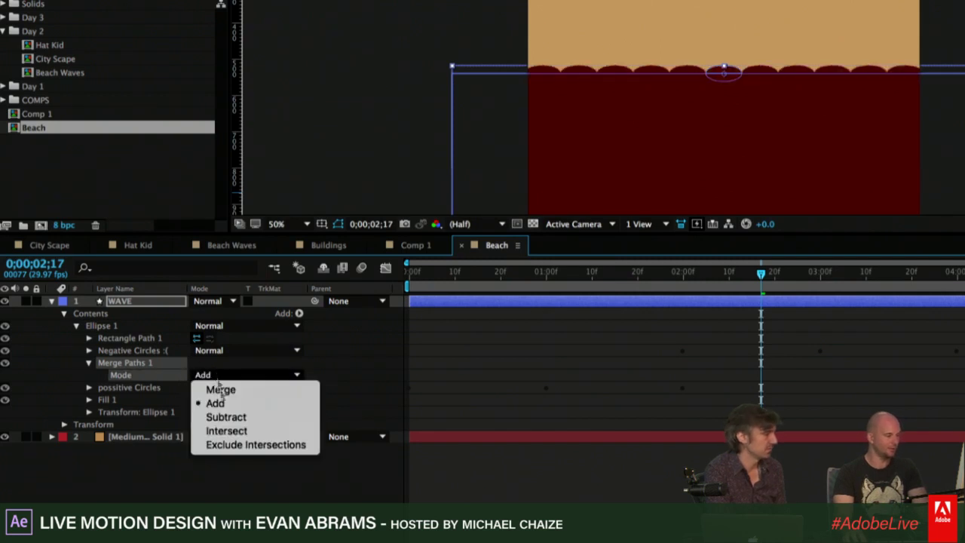
left_click(228, 430)
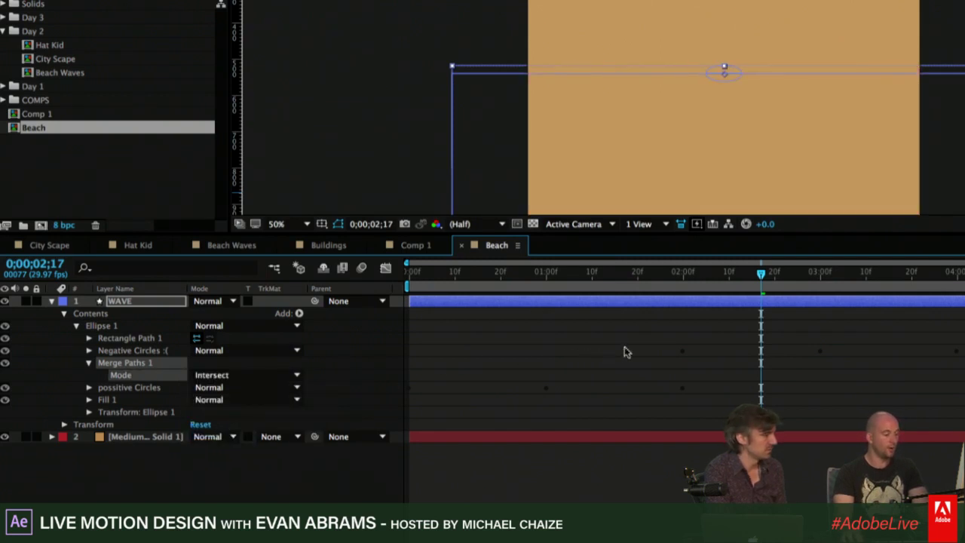
key("space")
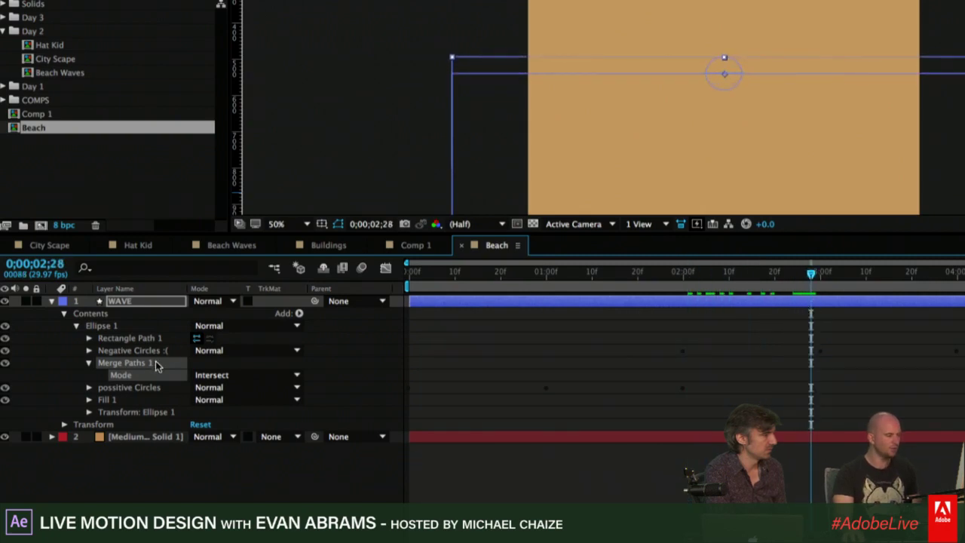
left_click(211, 374)
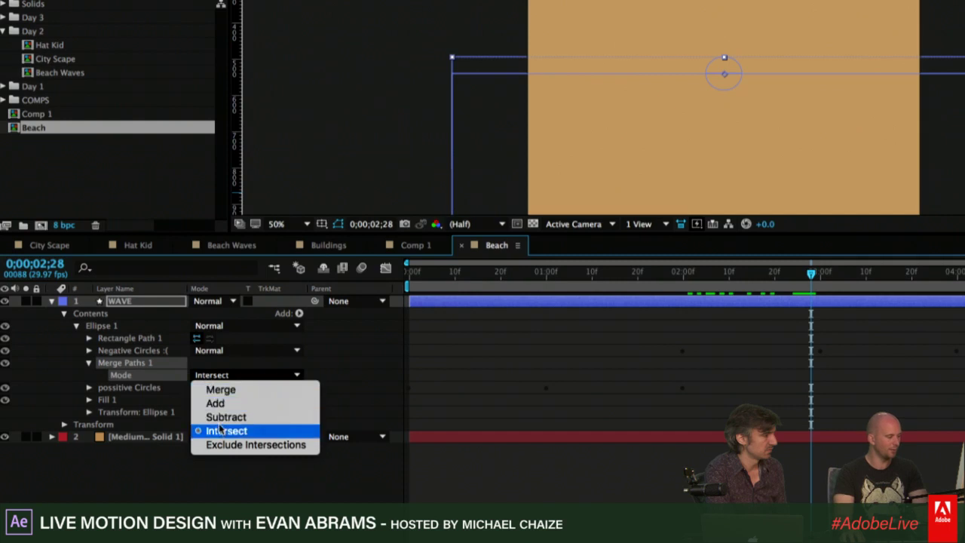
left_click(231, 445)
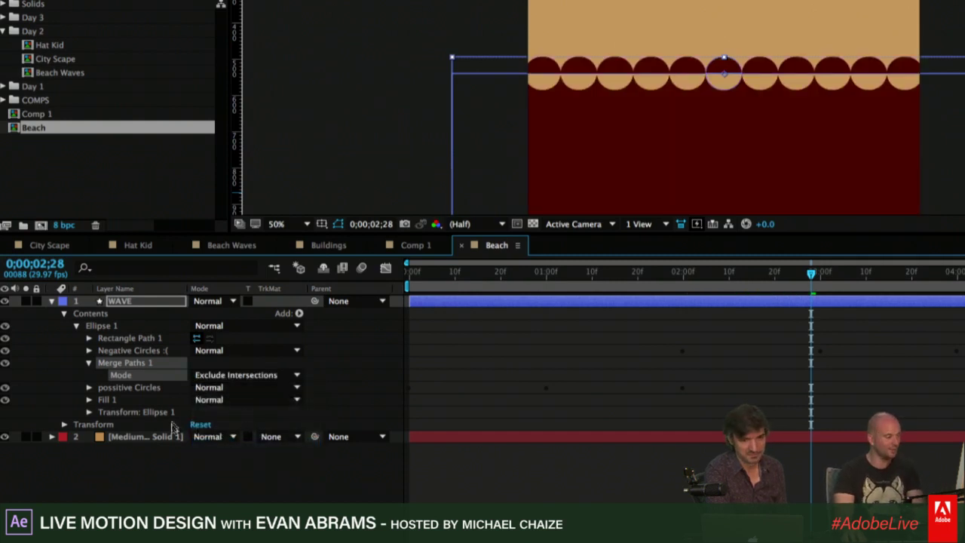
left_click(226, 374)
left_click(225, 419)
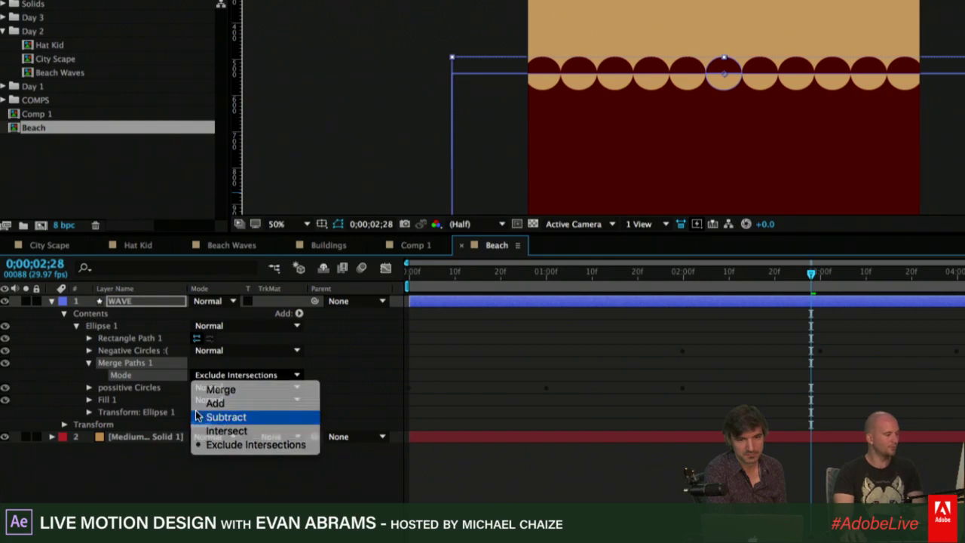
left_click(148, 350)
left_click(140, 340)
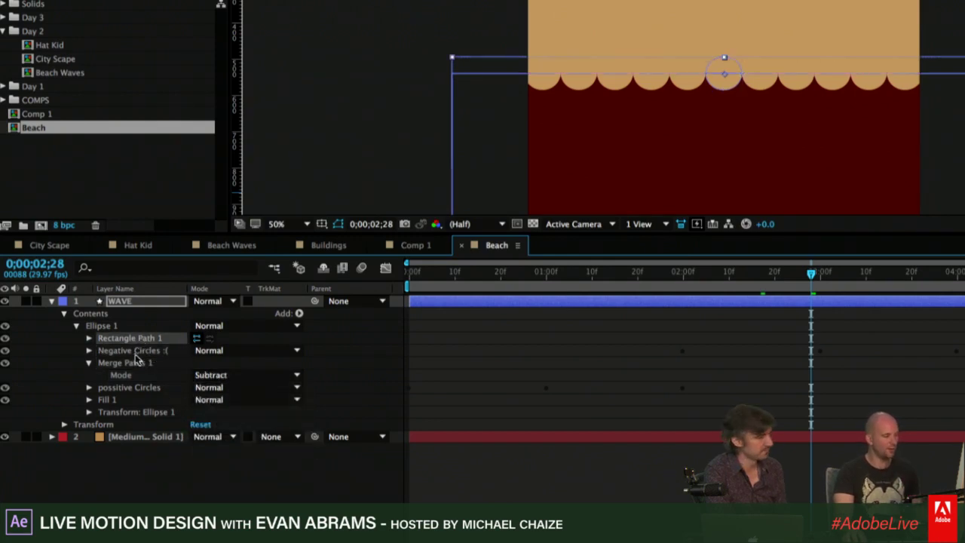
left_click(134, 351)
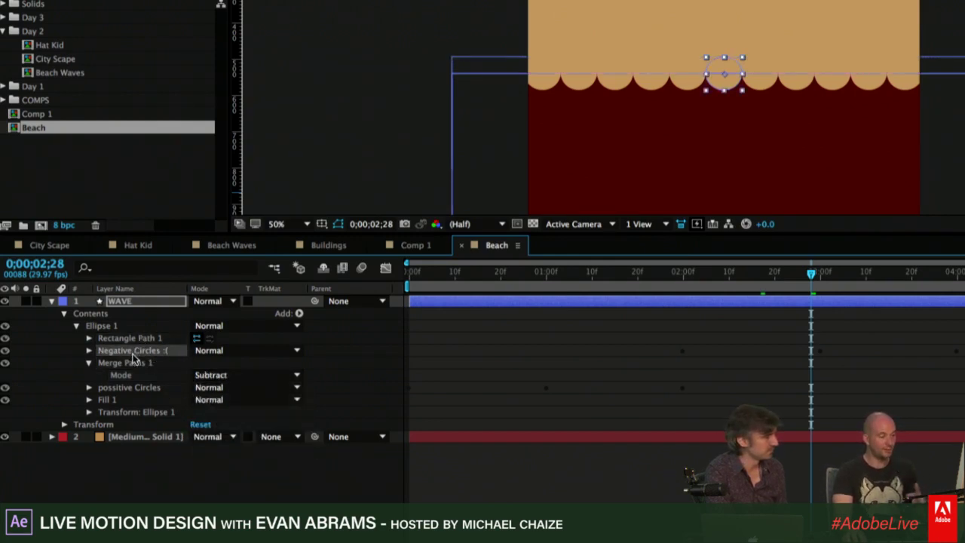
left_click(132, 364)
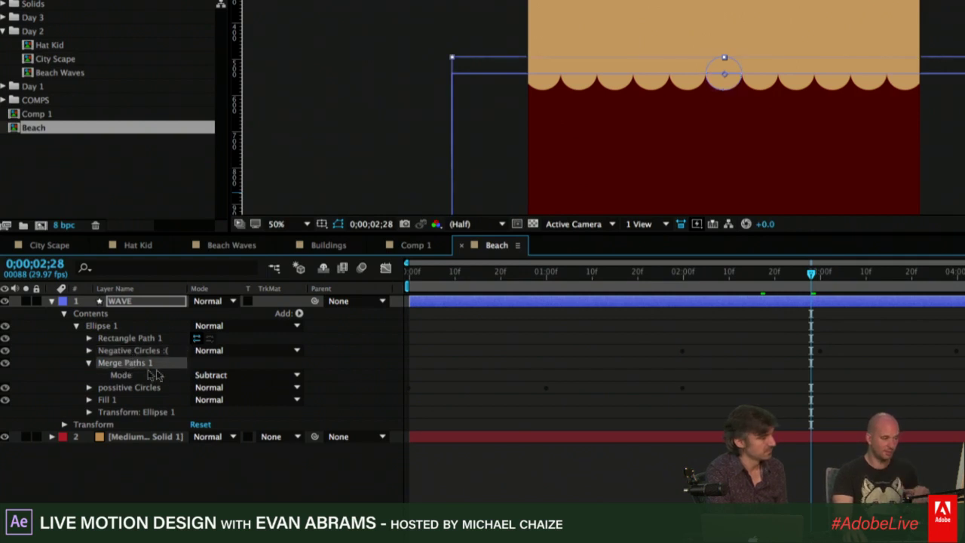
left_click_drag(561, 276, 546, 295)
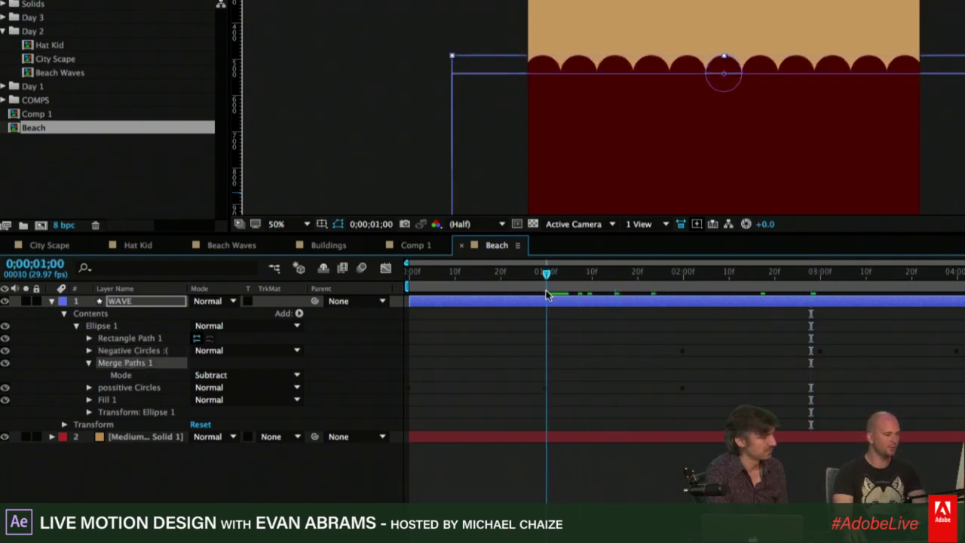
Play back the wave animation and scrub to about 3;25, where the waves flatten.
left_click(136, 391)
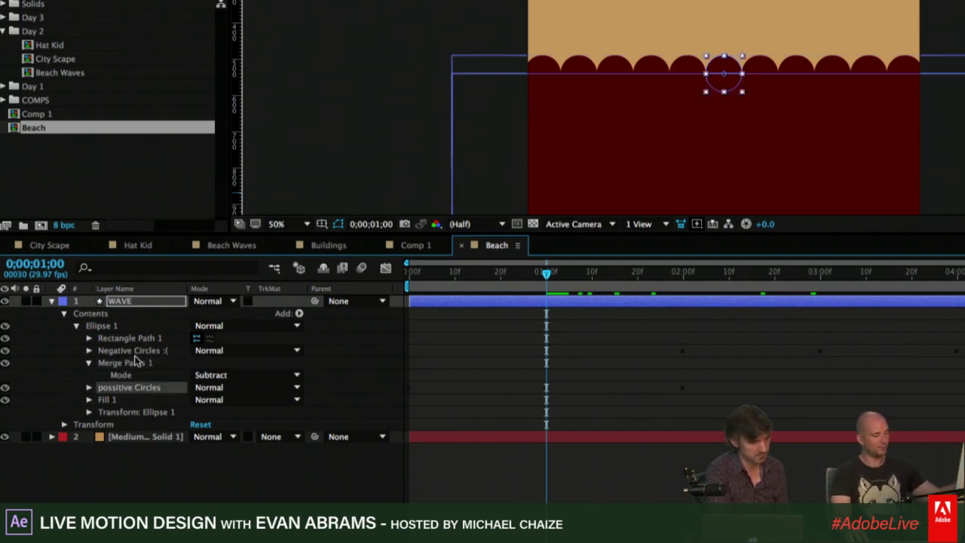
left_click(120, 396)
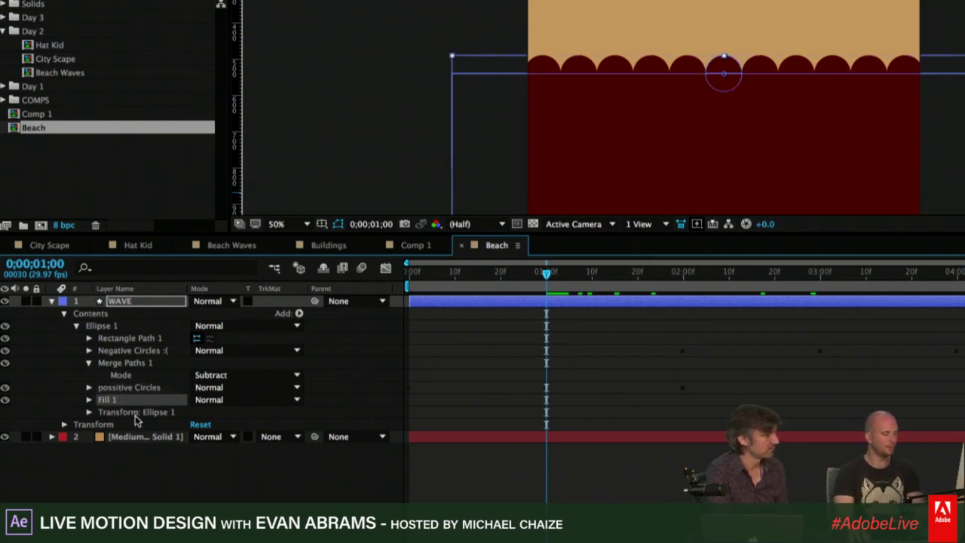
left_click(539, 486)
key("space")
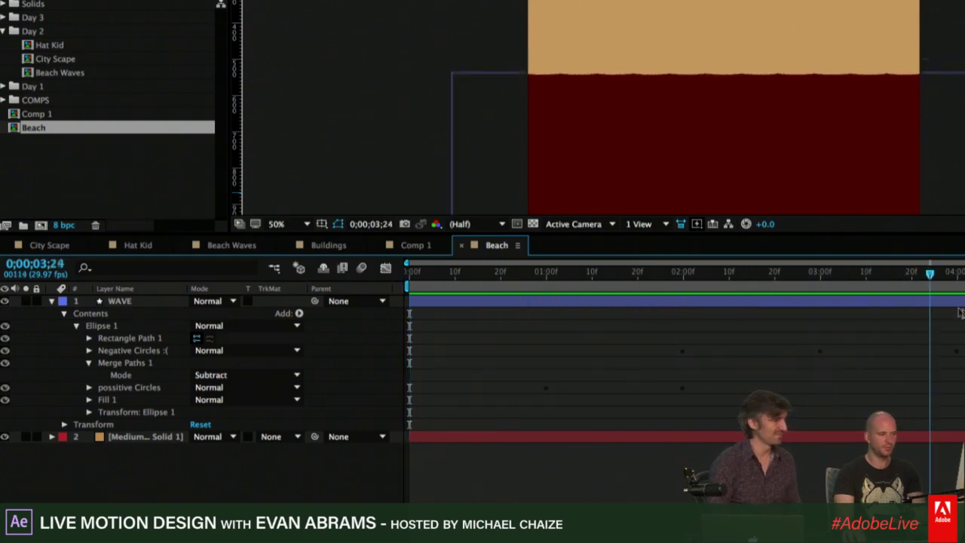
left_click(478, 273)
left_click_drag(418, 292, 952, 349)
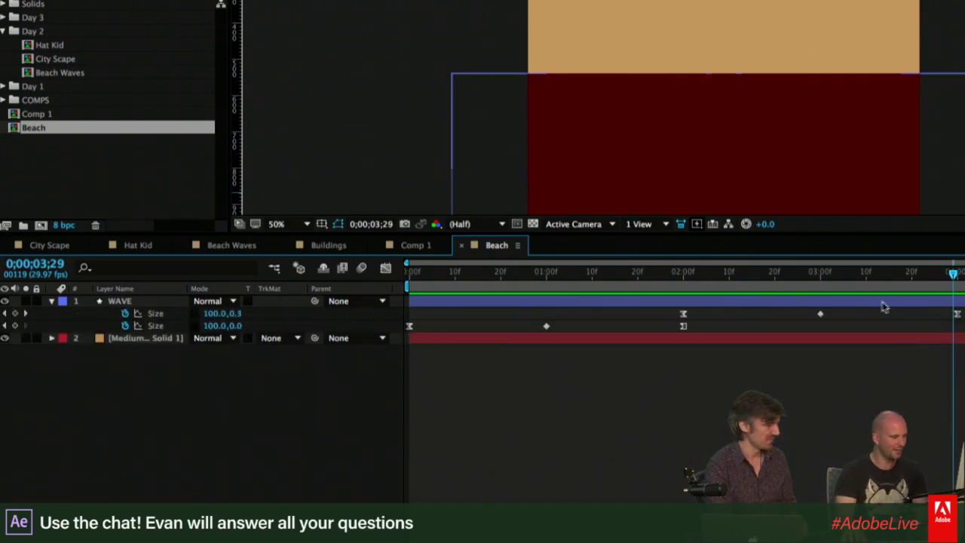
Give the first circle Size property the expression loopOut("cycle").
left_click(956, 290)
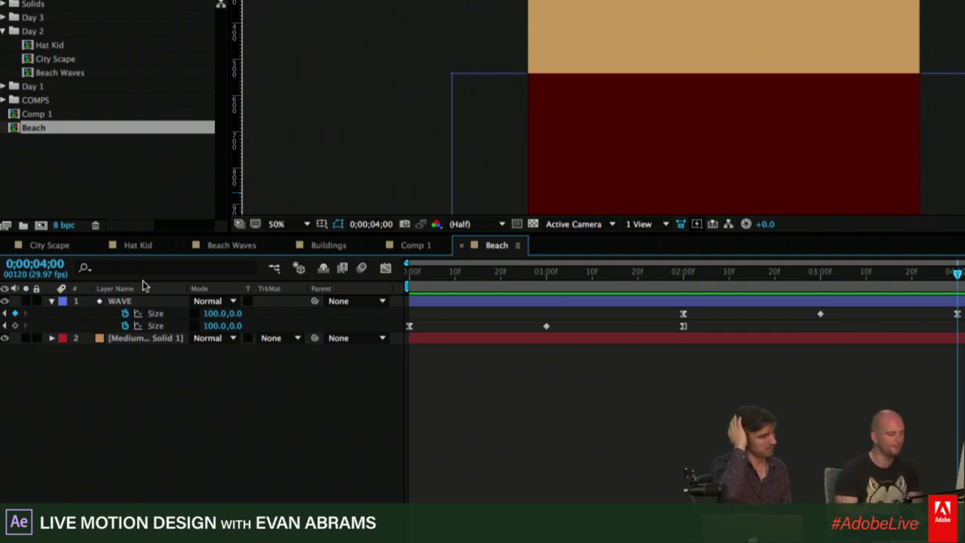
left_click(122, 326, "alt")
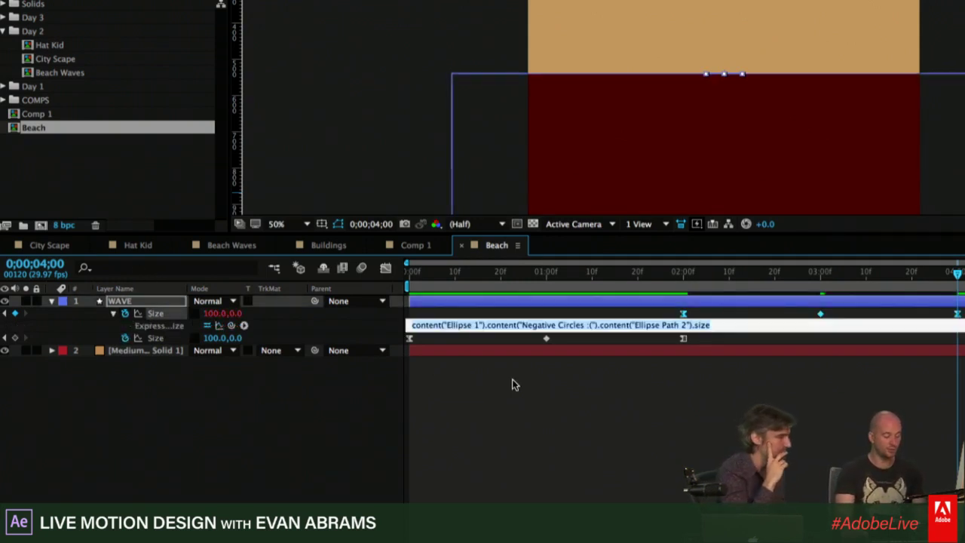
type("loopOut(")
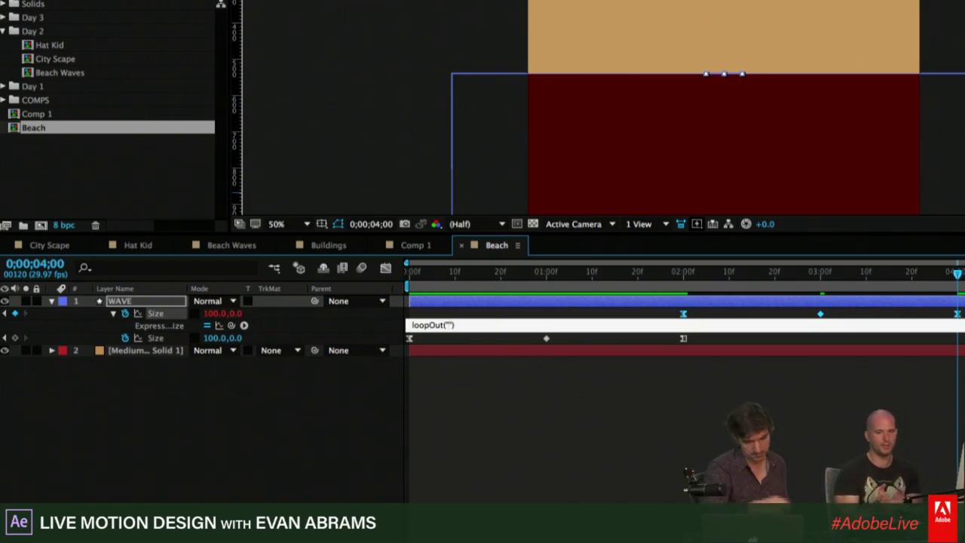
type("\"\"")
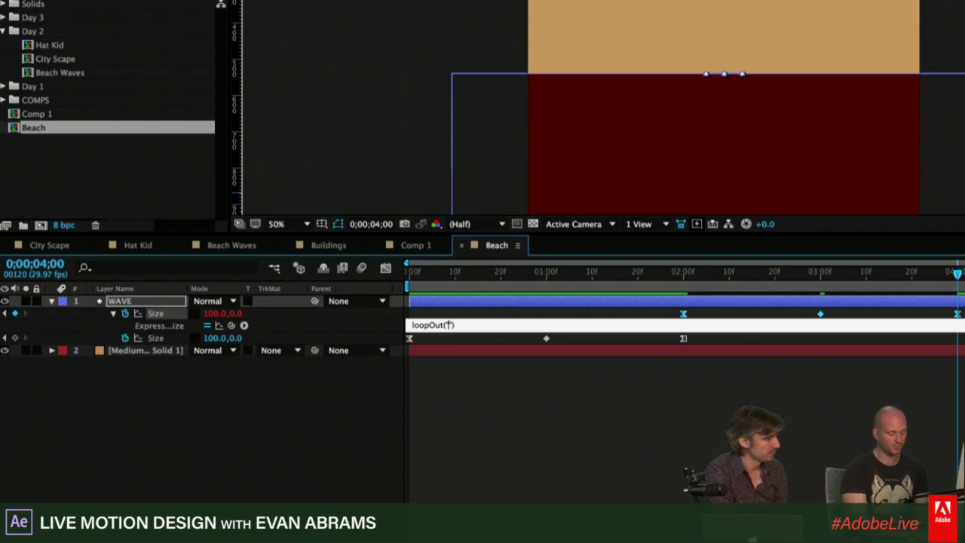
key("KP_Enter")
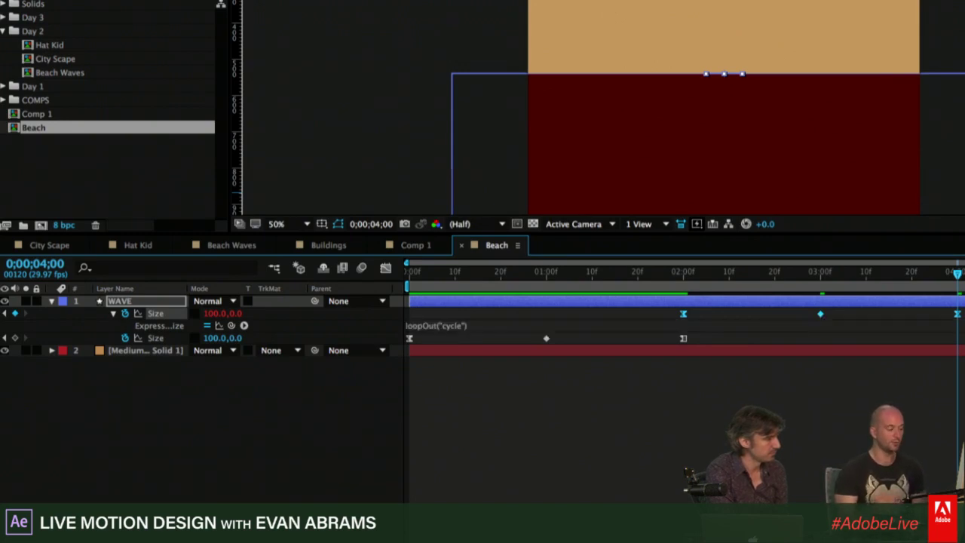
Scrub through to check the loop, then add a Size keyframe at frame zero.
left_click(683, 293)
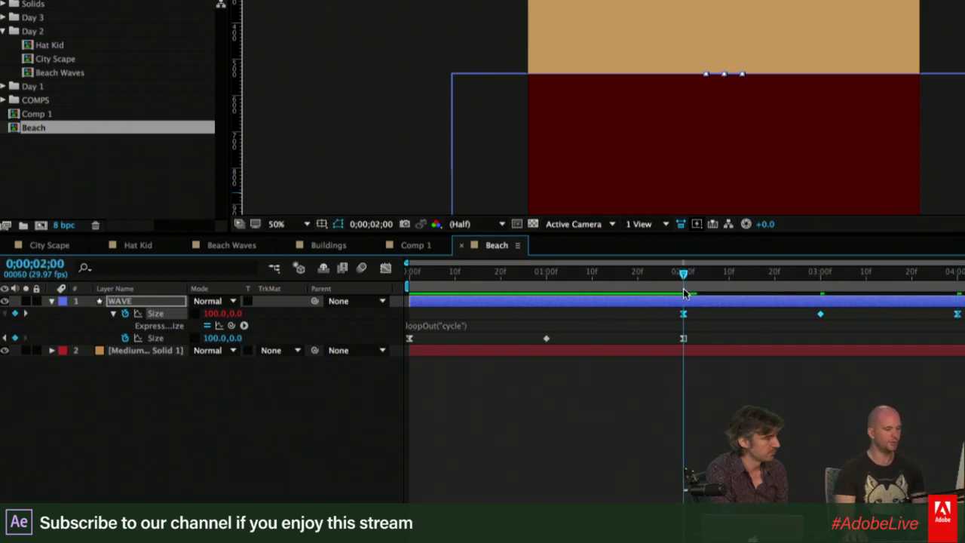
left_click_drag(683, 293, 958, 312)
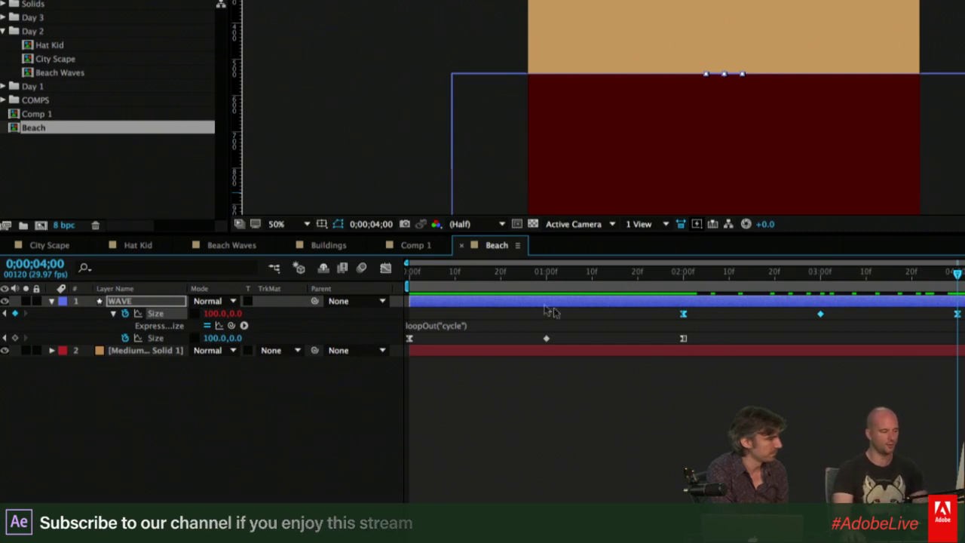
key("Home")
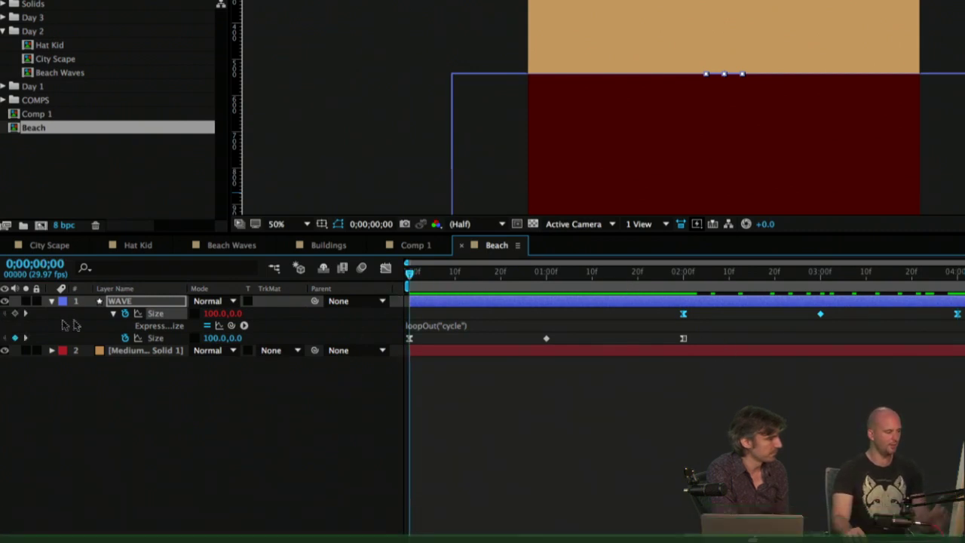
left_click(14, 312)
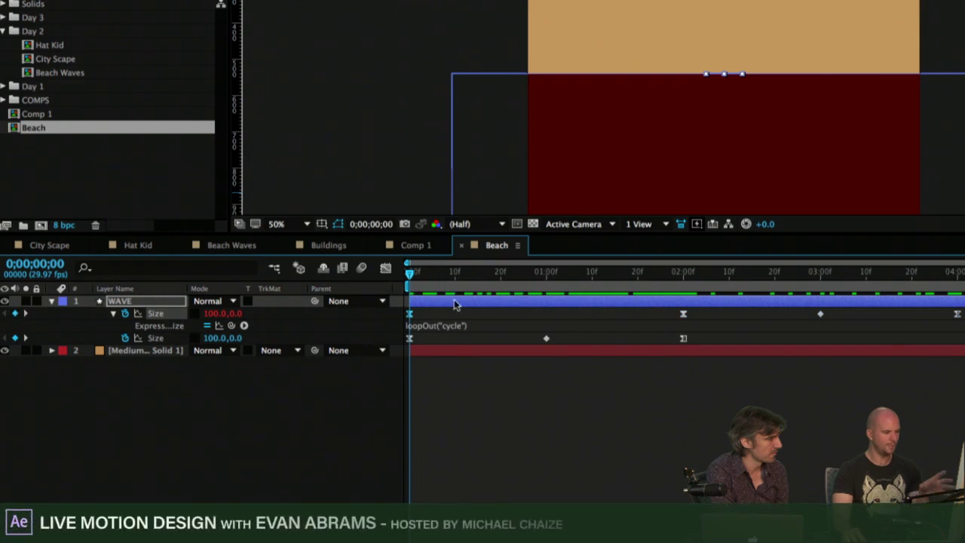
left_click(409, 314)
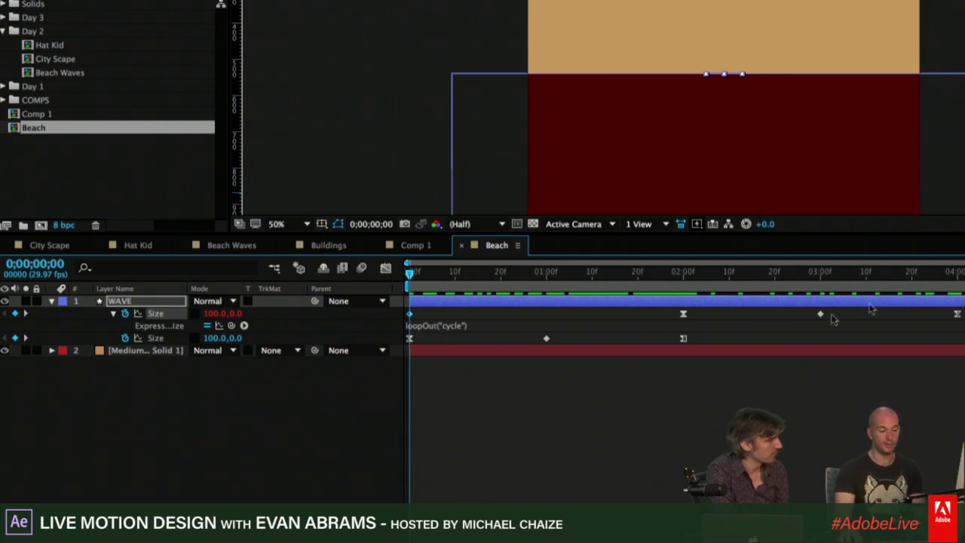
Add a 4:00 keyframe valued 100,0 on the second circle Size.
left_click(958, 275)
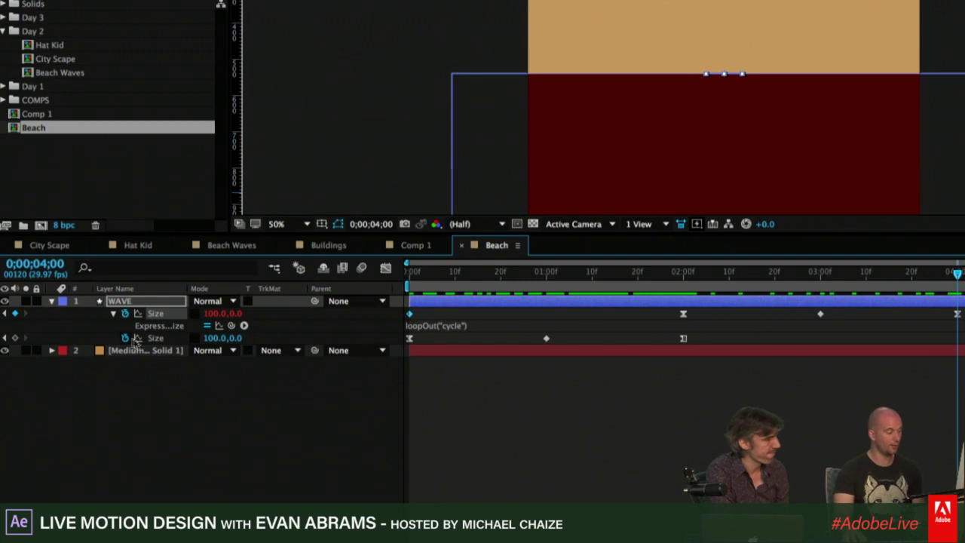
left_click(17, 338)
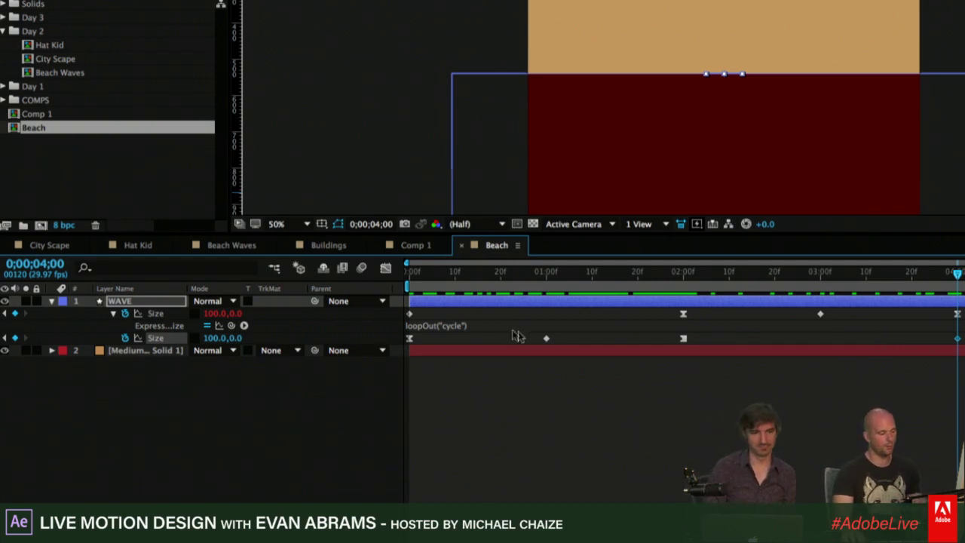
left_click(465, 328)
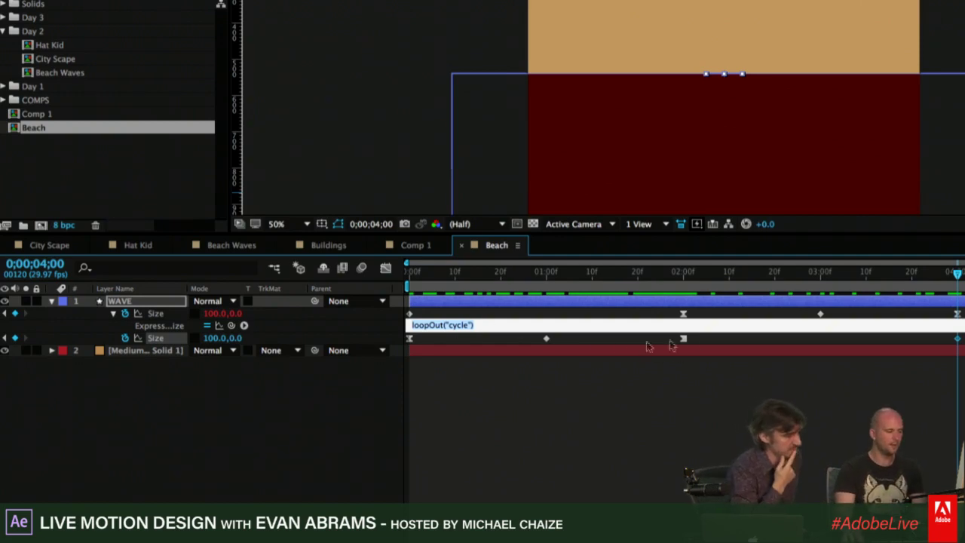
Paste loopOut("cycle") as the second circle Size expression and preview the scalloped wave.
left_click(125, 339, "alt")
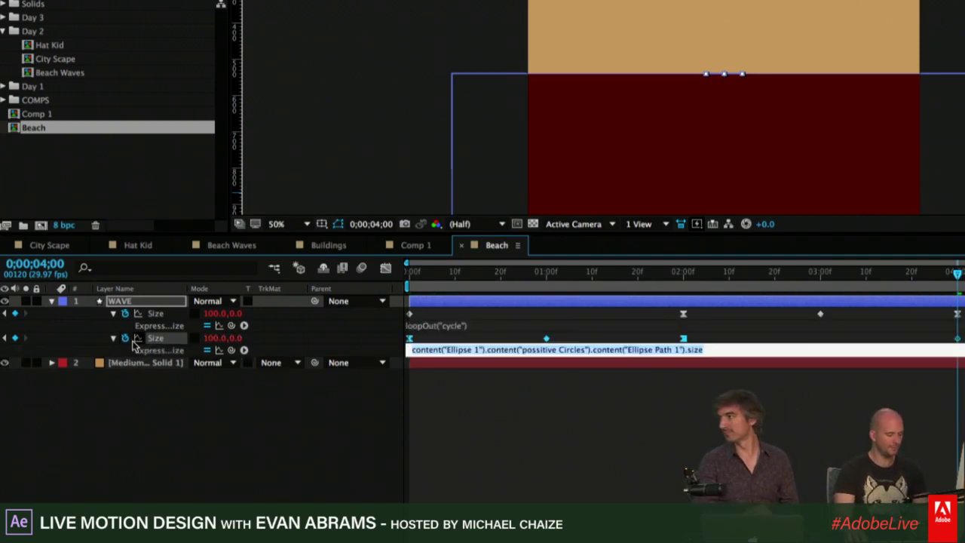
type("loopOut(\"cycle\")")
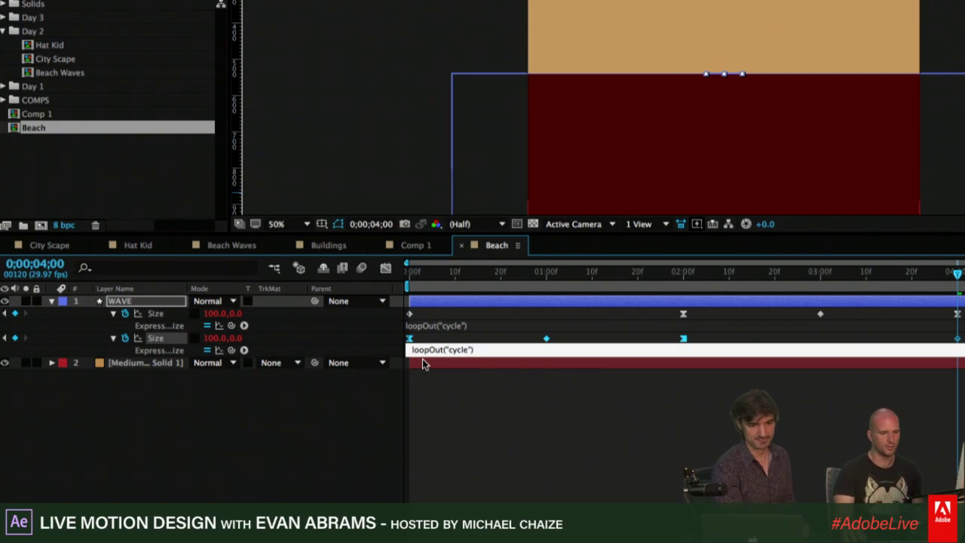
left_click(510, 384)
left_click(467, 351)
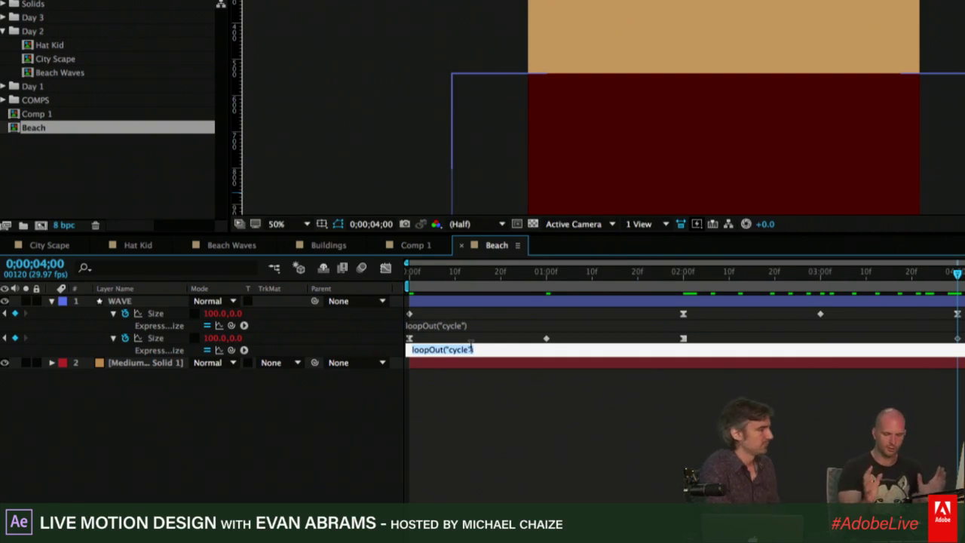
left_click(591, 415)
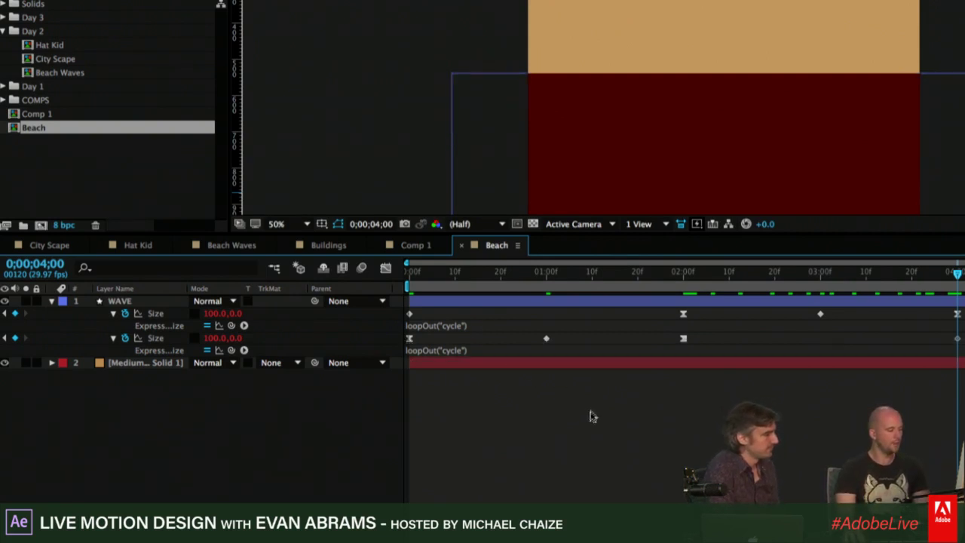
key("space")
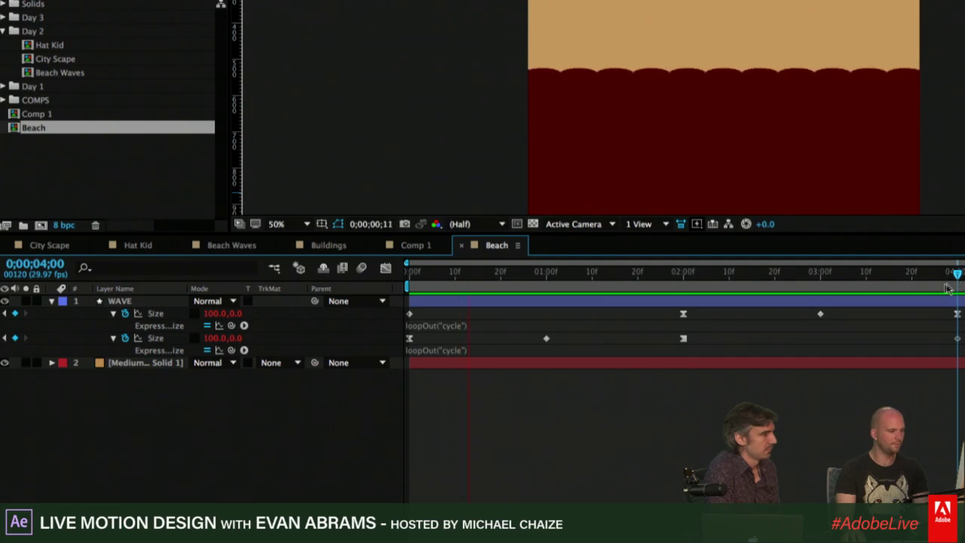
Preview the wave and inspect the Size keyframes at 2 and 4 seconds.
key("space")
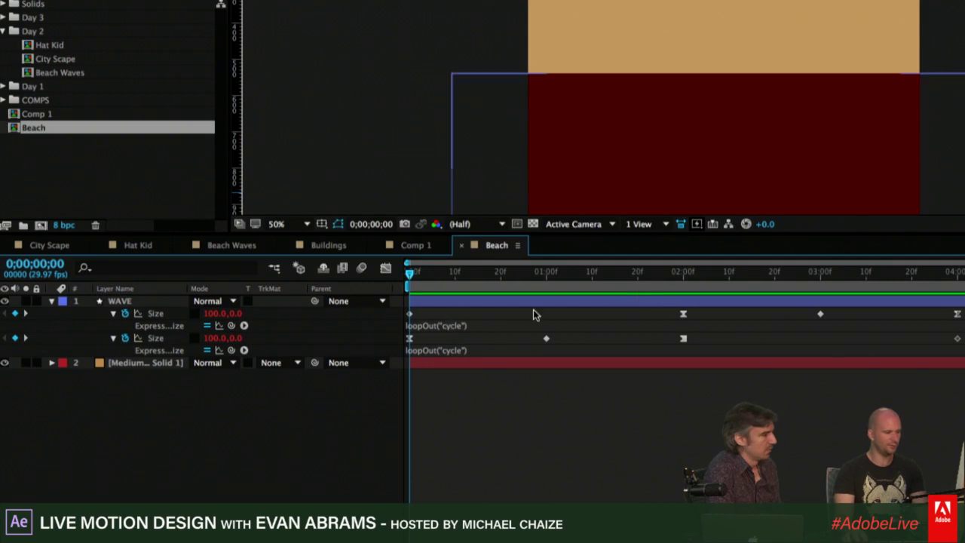
left_click(409, 313)
left_click(581, 407)
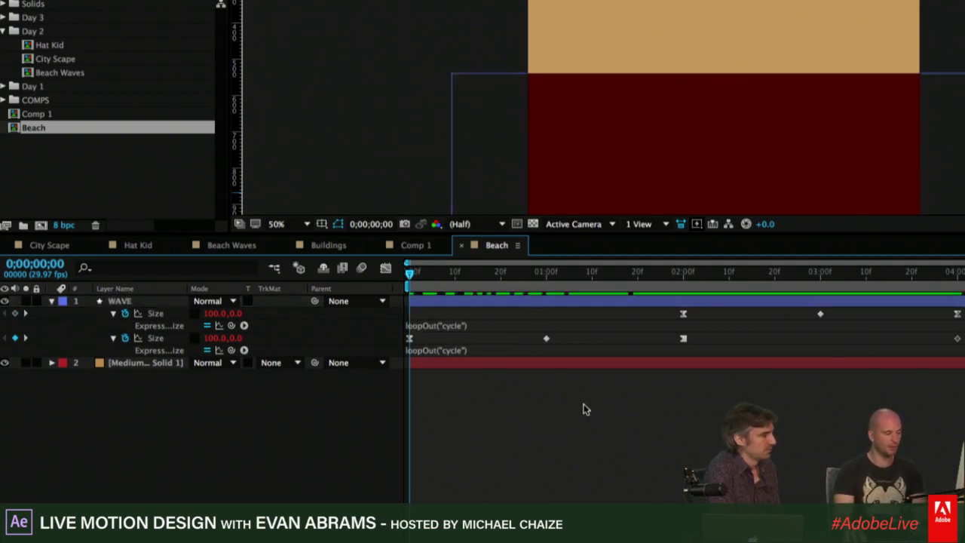
key("space")
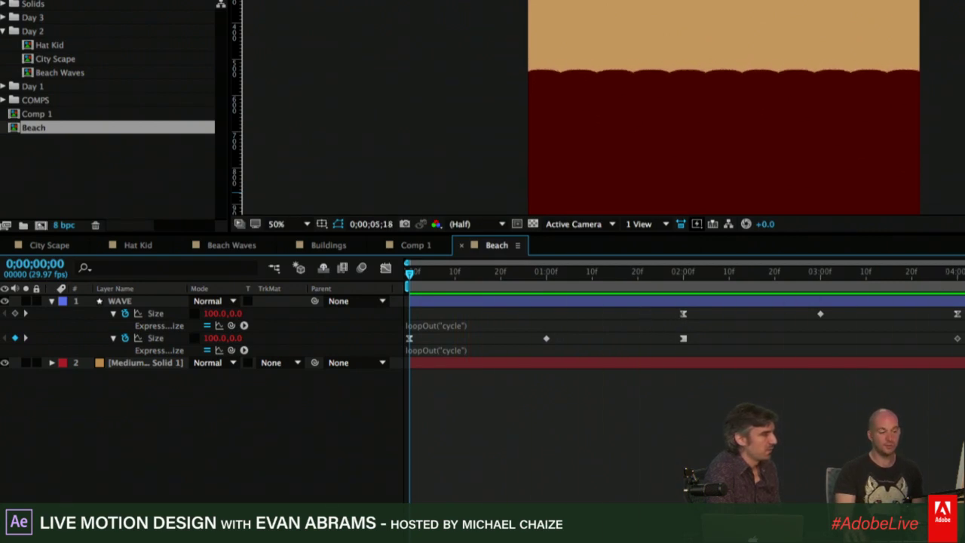
key("space")
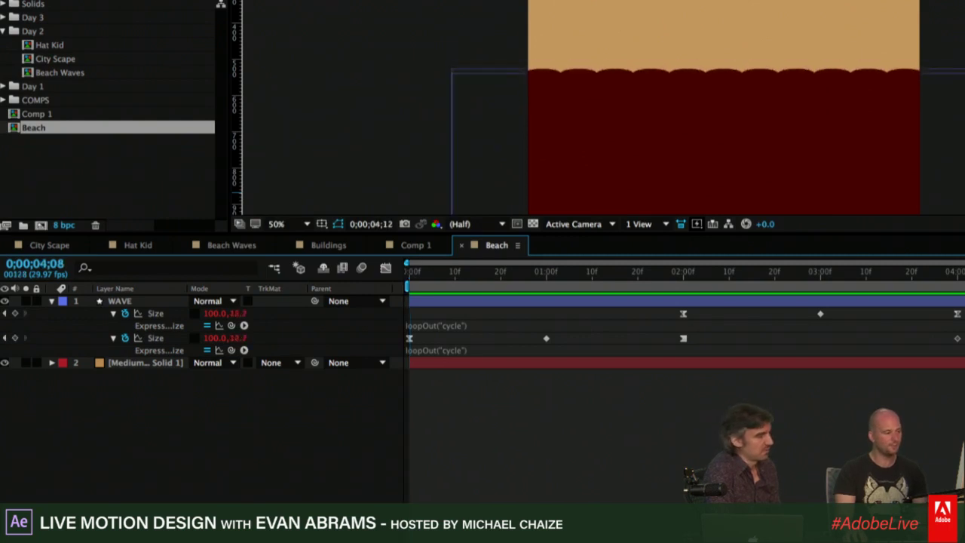
left_click(961, 289)
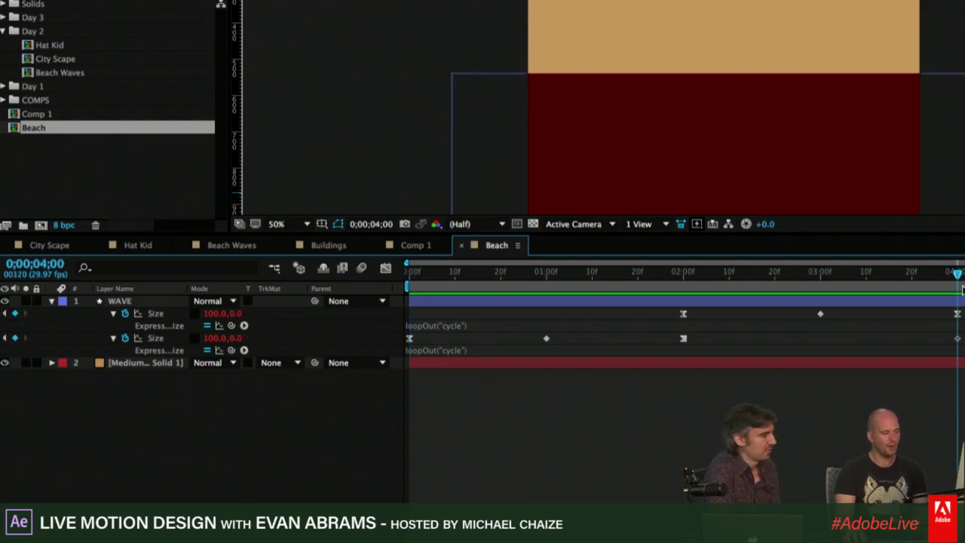
left_click(683, 314)
left_click_drag(802, 319, 821, 314)
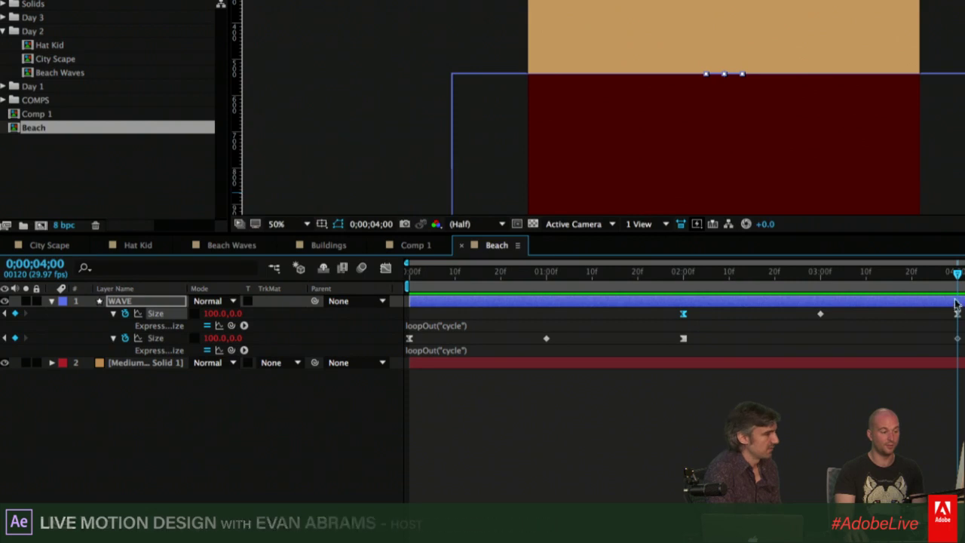
key("space")
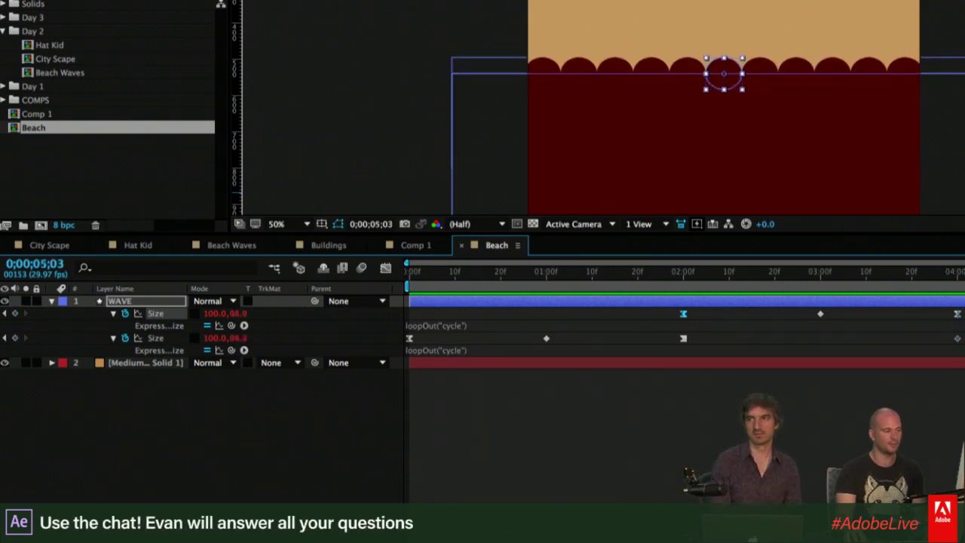
key("F2")
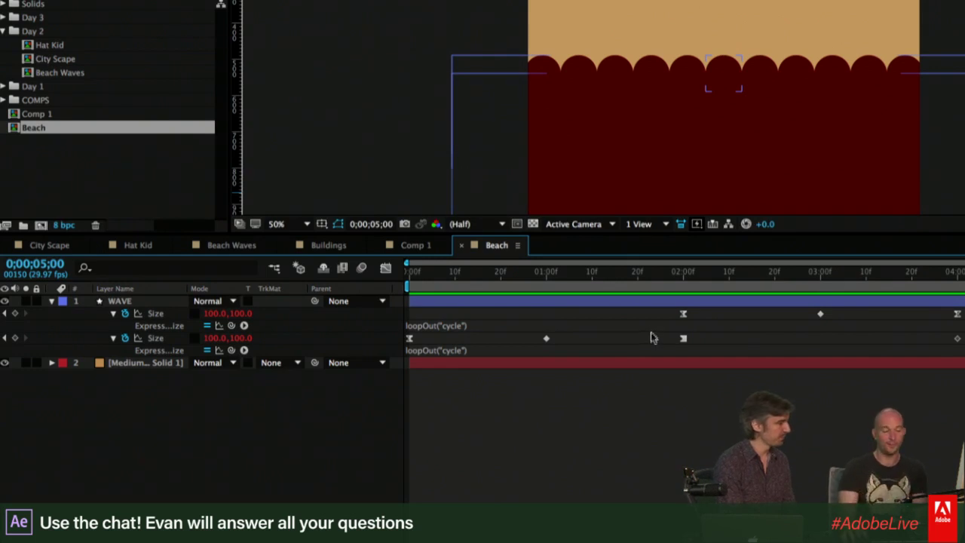
Add a Size keyframe at the start of the first circle Size.
left_click(682, 315)
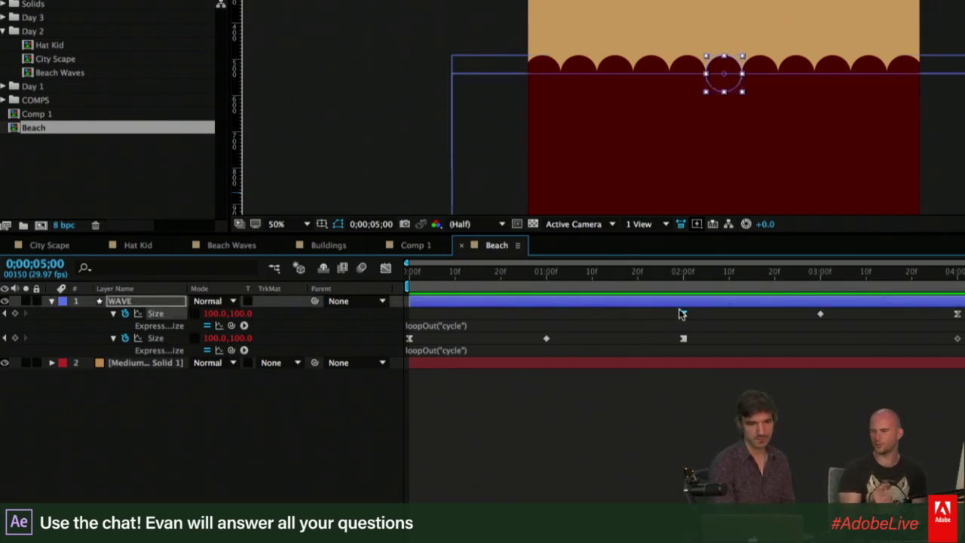
left_click(682, 313)
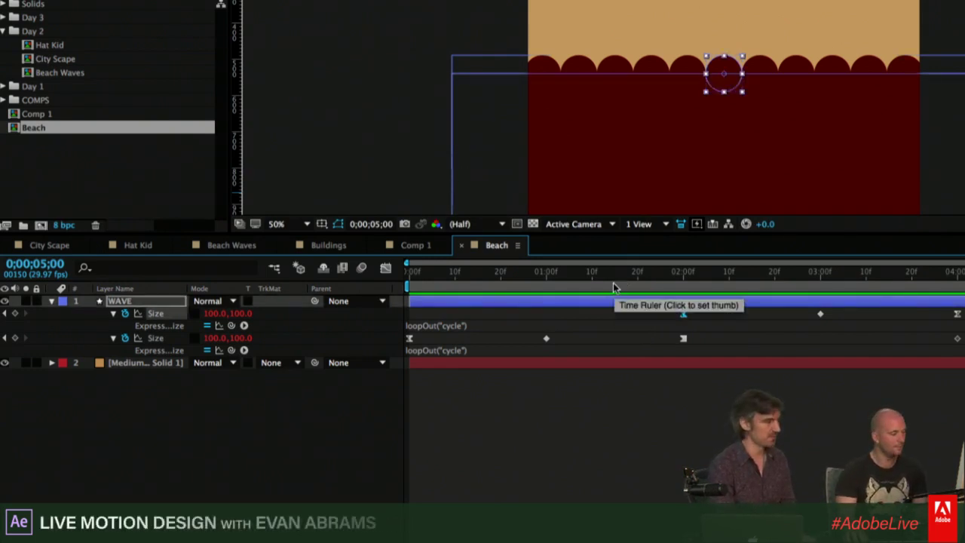
key("Home")
left_click(14, 313)
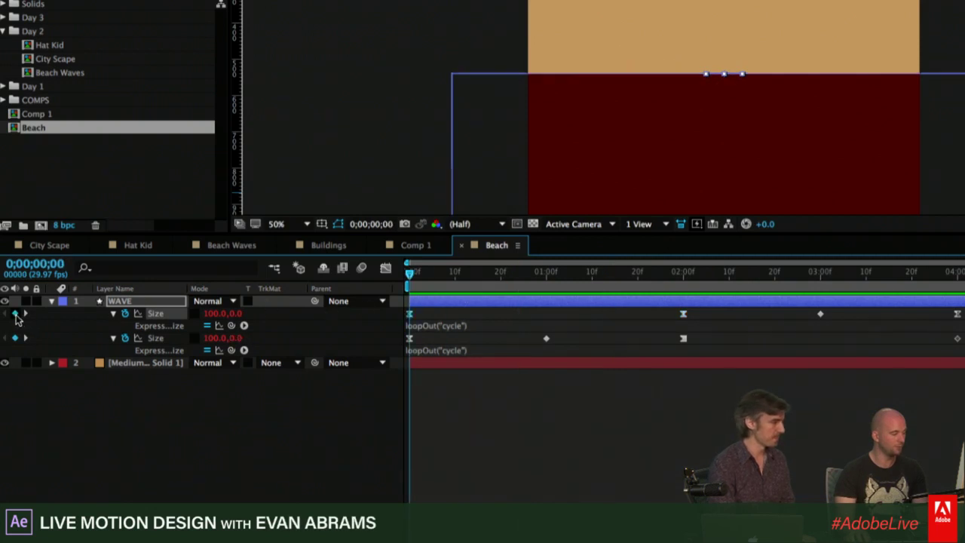
left_click(484, 428)
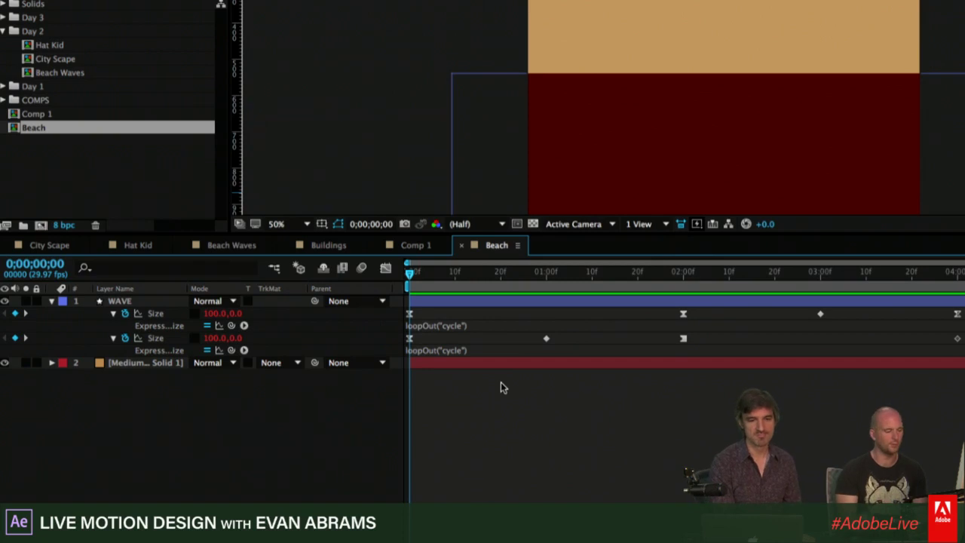
Compress both rows of Size keyframes to end at 2:00, then preview the faster wave.
left_click_drag(627, 279, 663, 284)
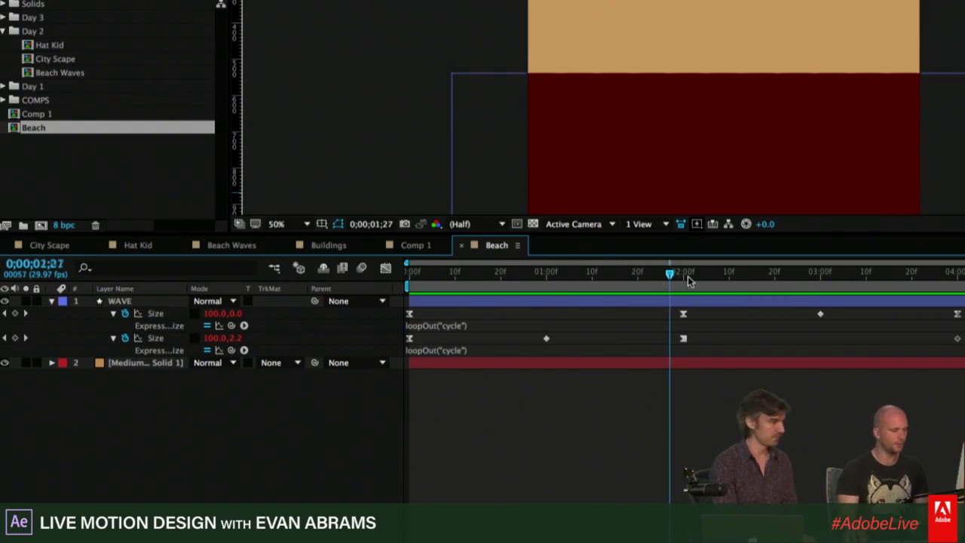
left_click(688, 280)
left_click_drag(921, 322, 431, 357)
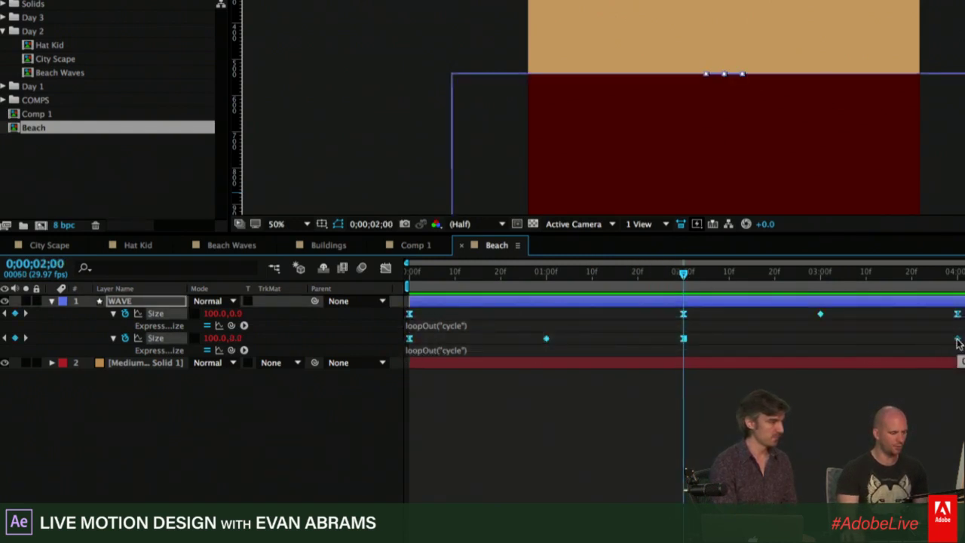
left_click_drag(956, 340, 683, 341)
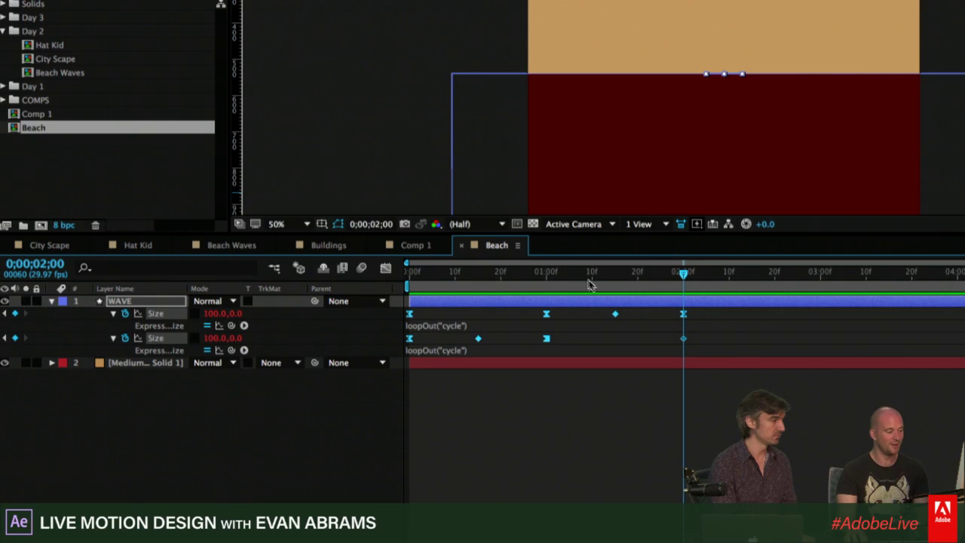
key("Home")
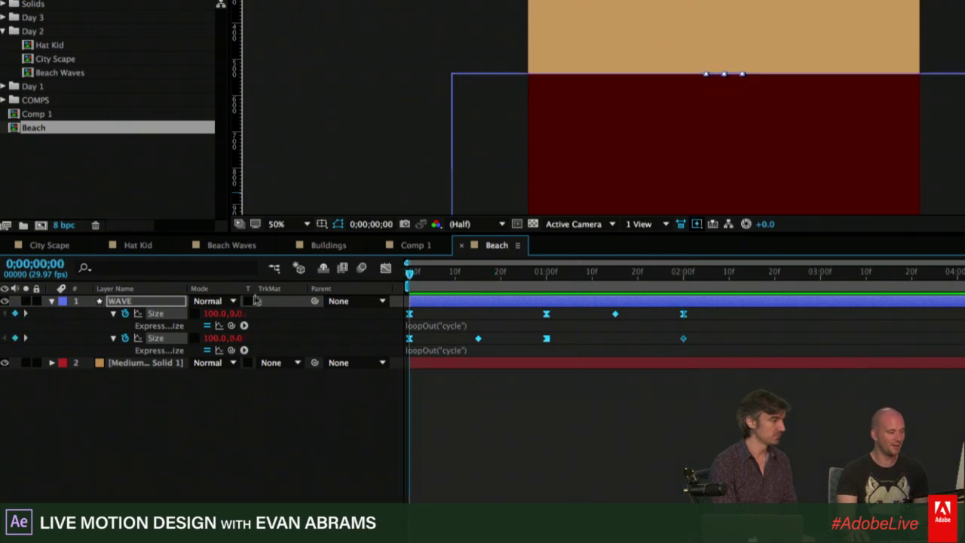
key("space")
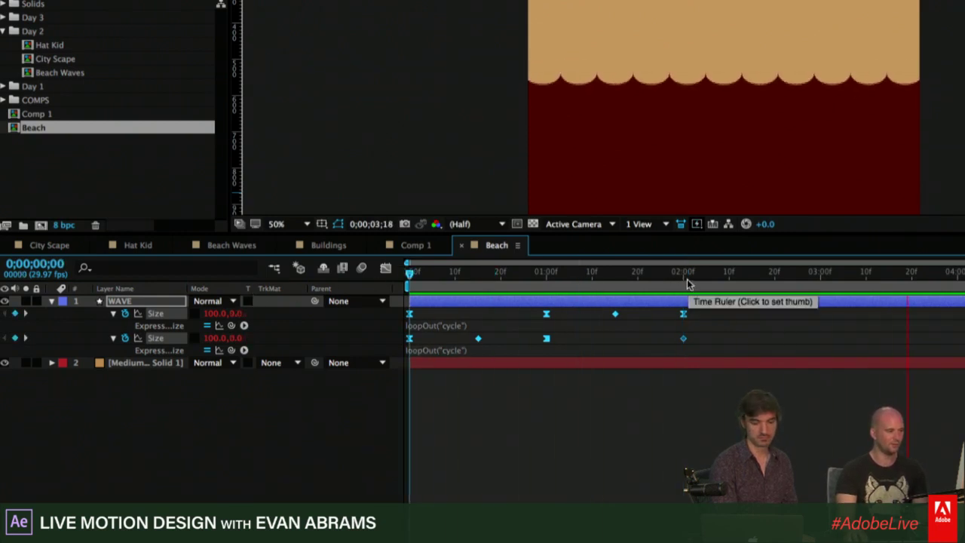
left_click_drag(687, 284, 615, 291)
scroll(826, 166, "up", 6)
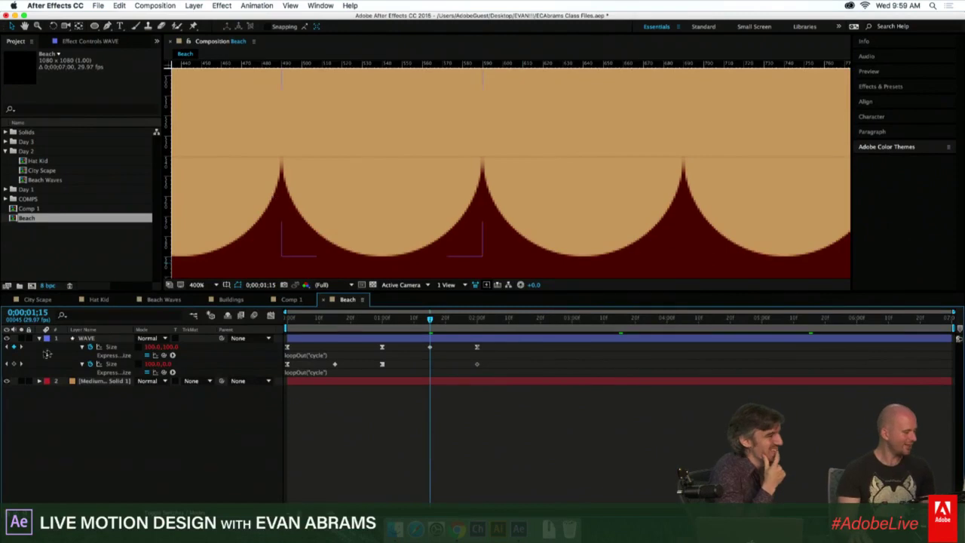
Collapse both circle groups and reveal Rectangle Path 1: size 1500,1500, position 0,750.
left_click(39, 338)
left_click(39, 338)
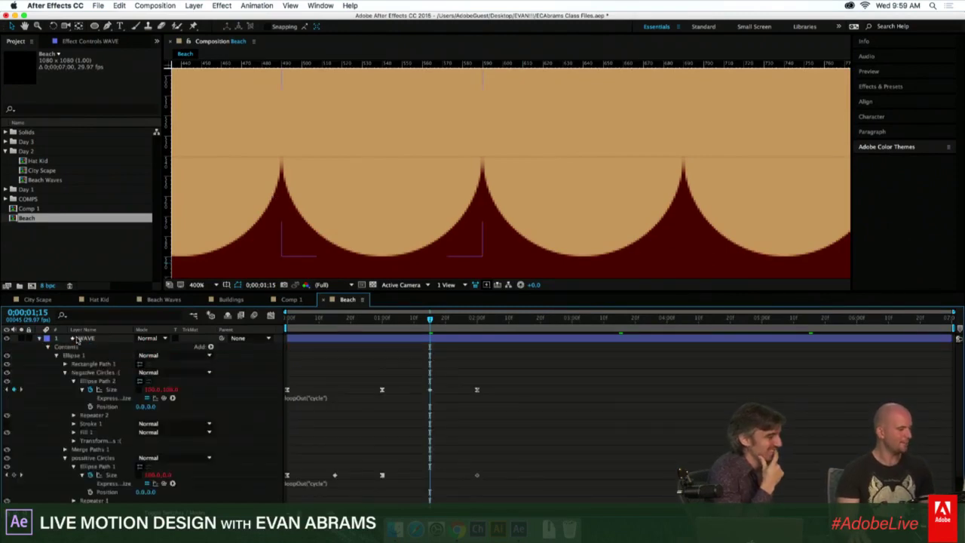
left_click(78, 338)
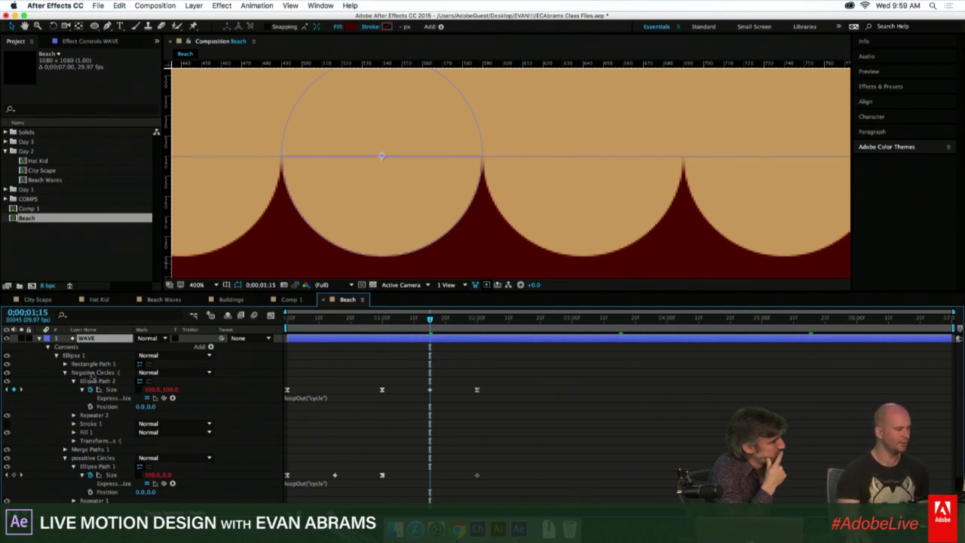
left_click(65, 373)
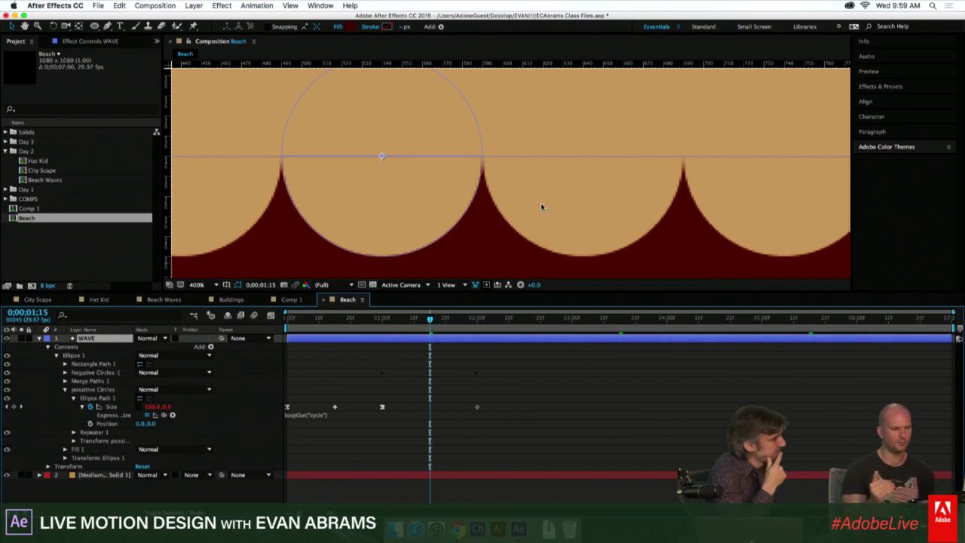
left_click(538, 373)
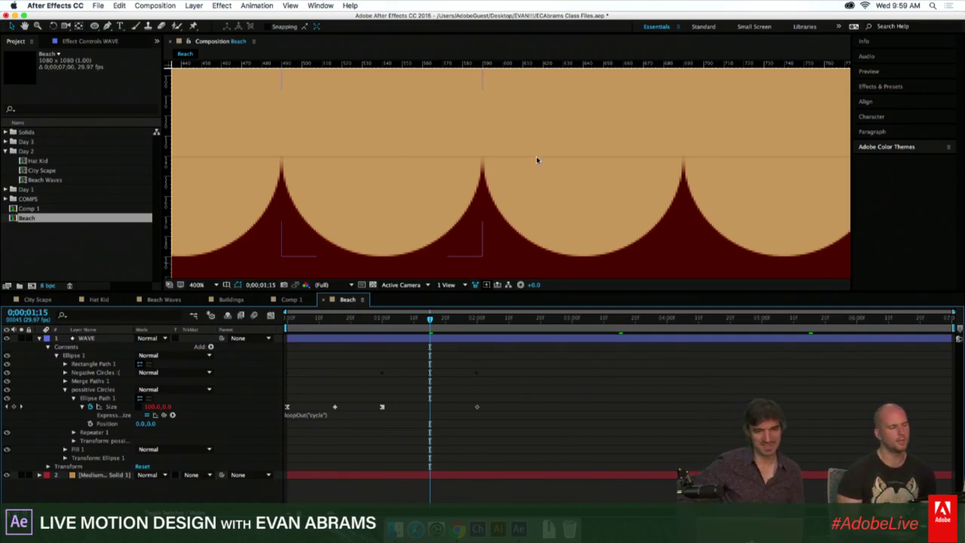
left_click(490, 345)
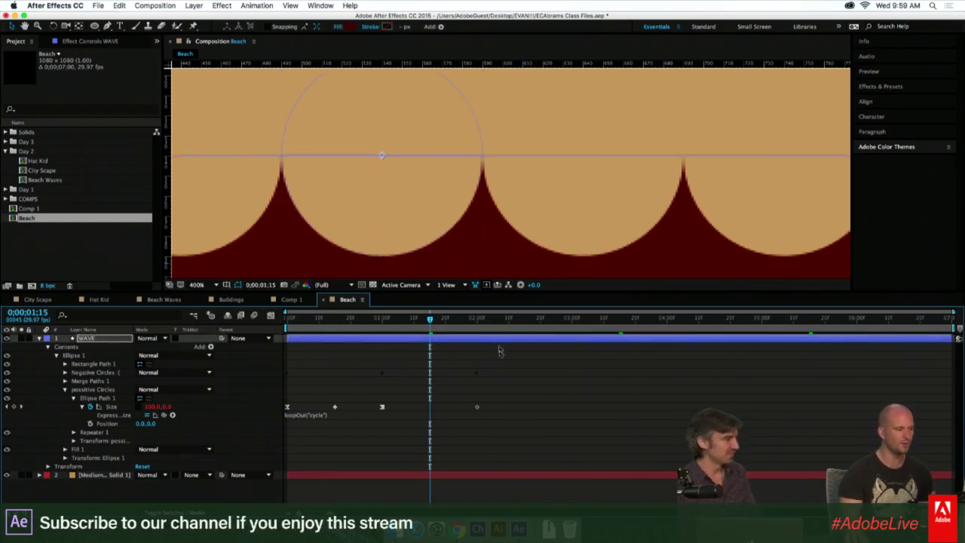
left_click(500, 349)
left_click(483, 342)
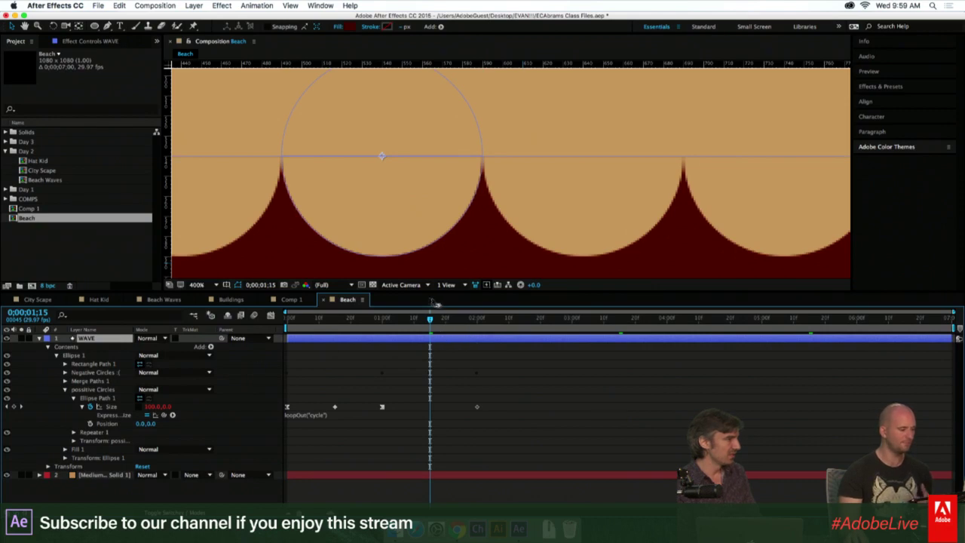
left_click(65, 389)
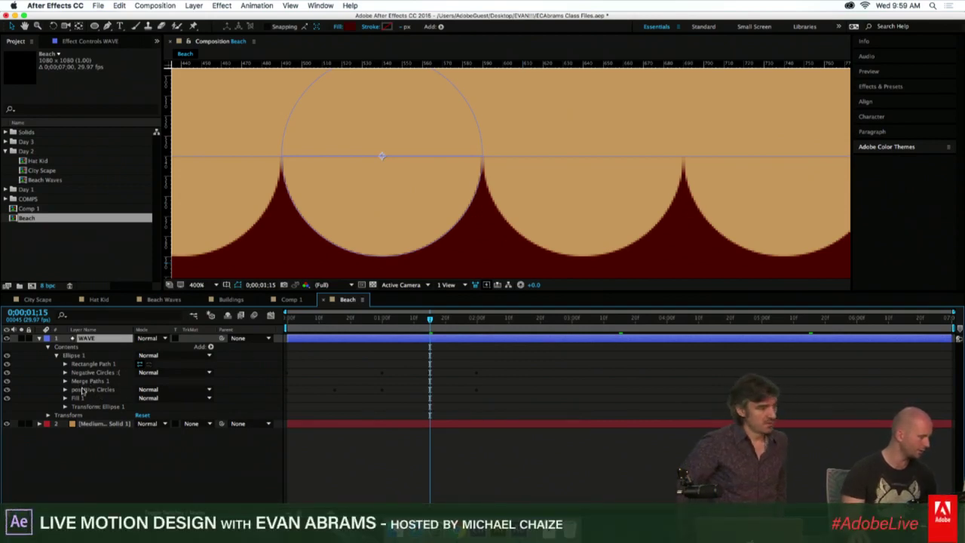
left_click(91, 364)
left_click(65, 363)
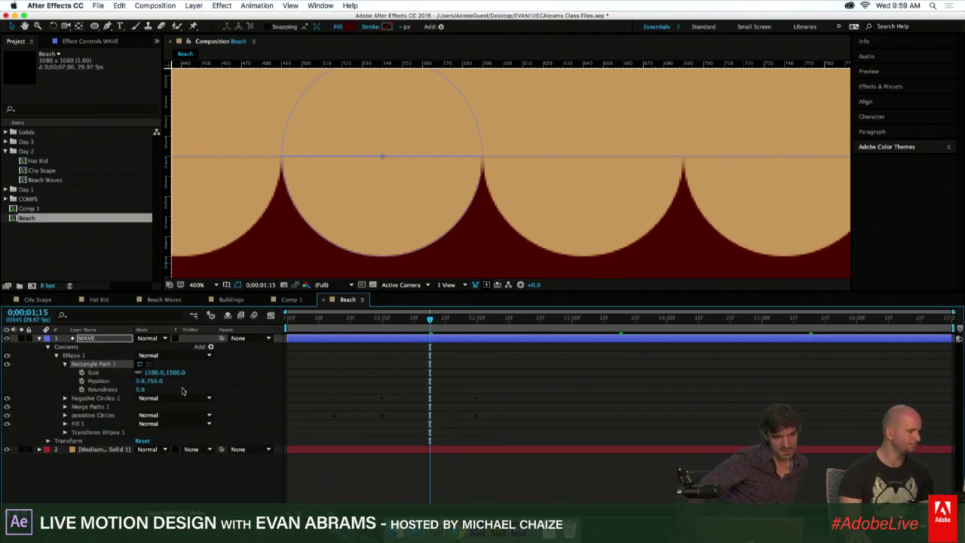
left_click_drag(155, 381, 174, 383)
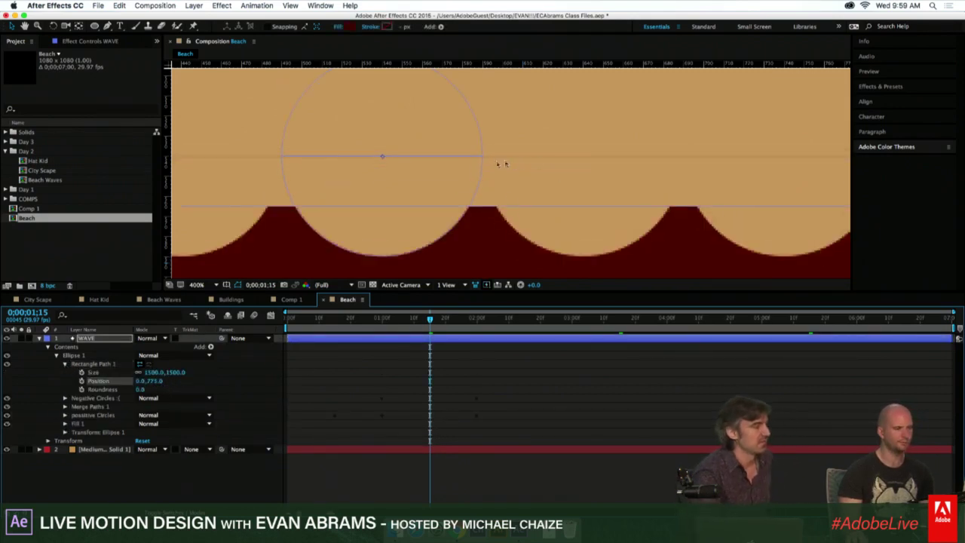
key("cmd+z")
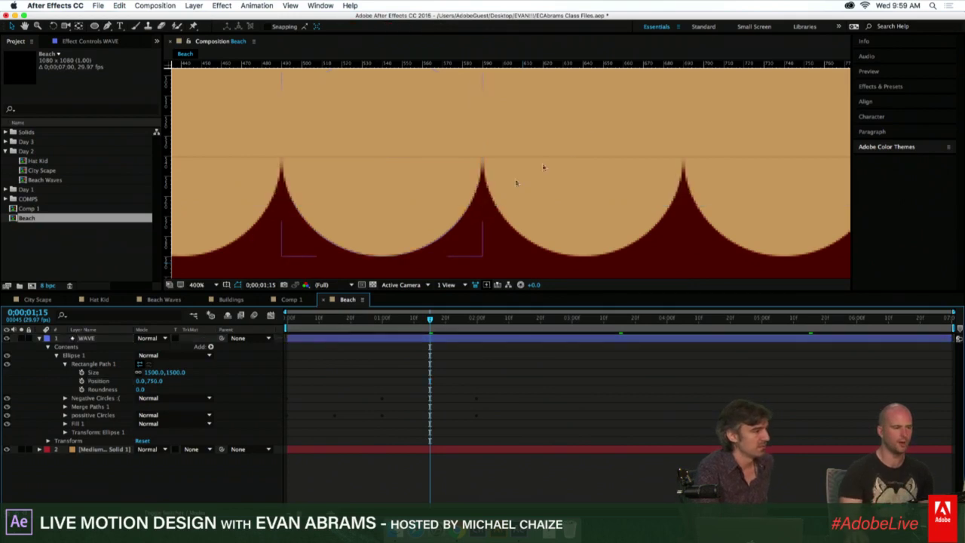
left_click(65, 364)
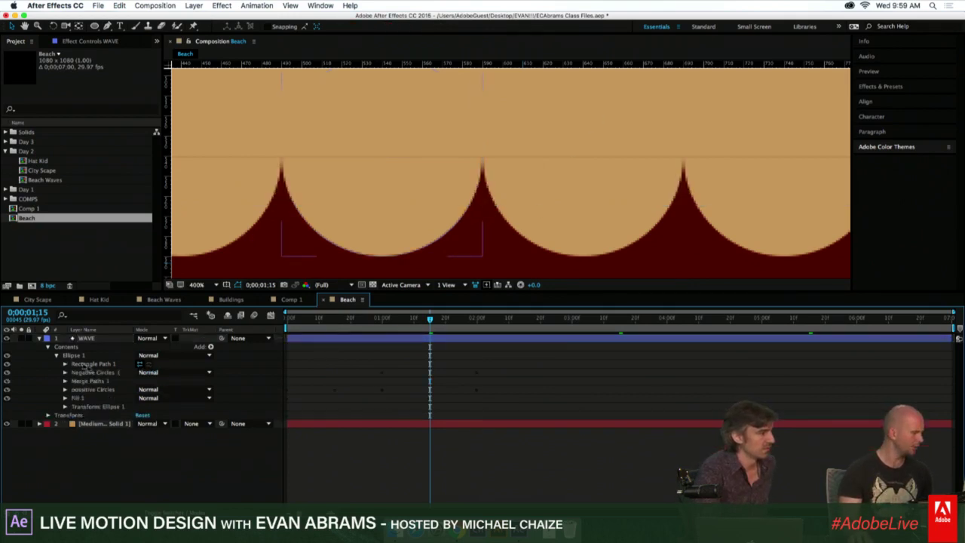
left_click(101, 373)
left_click(65, 372)
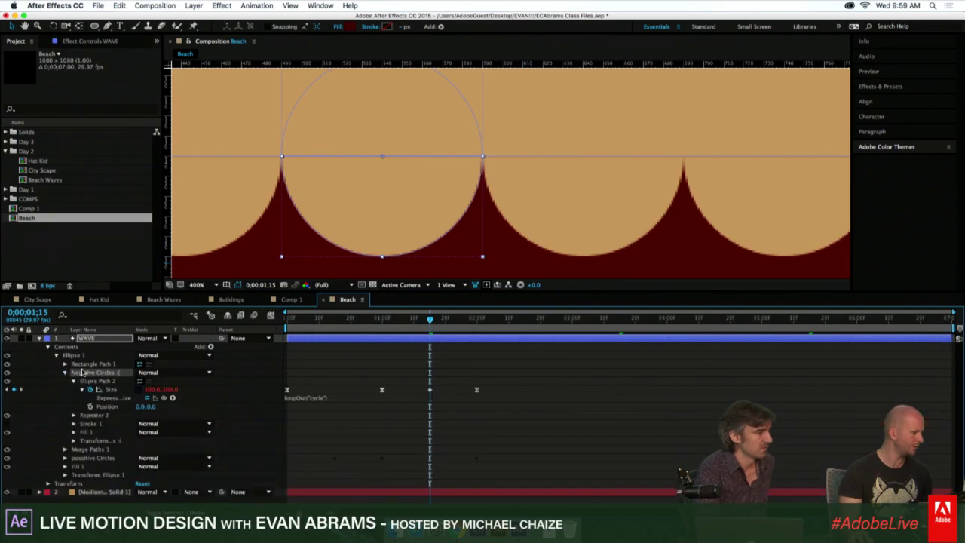
key("space")
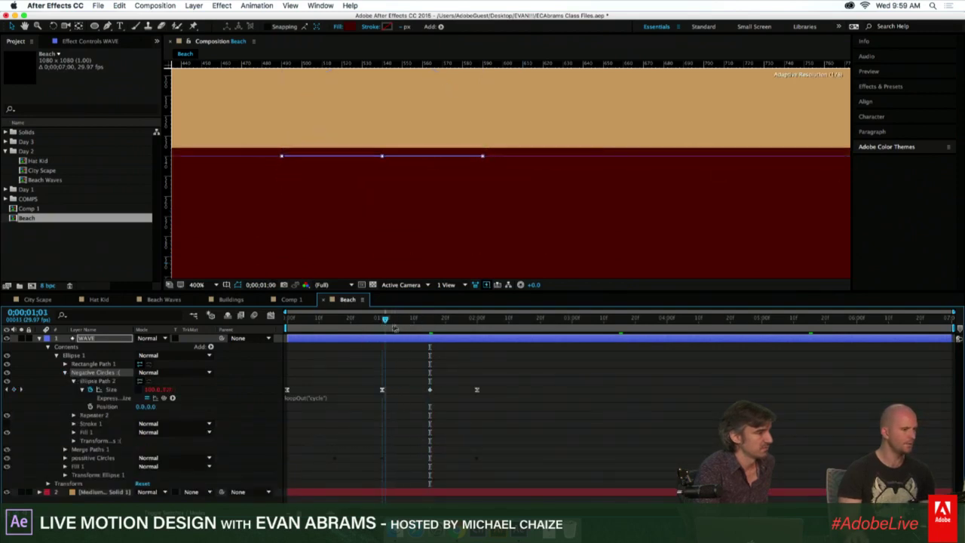
key("space")
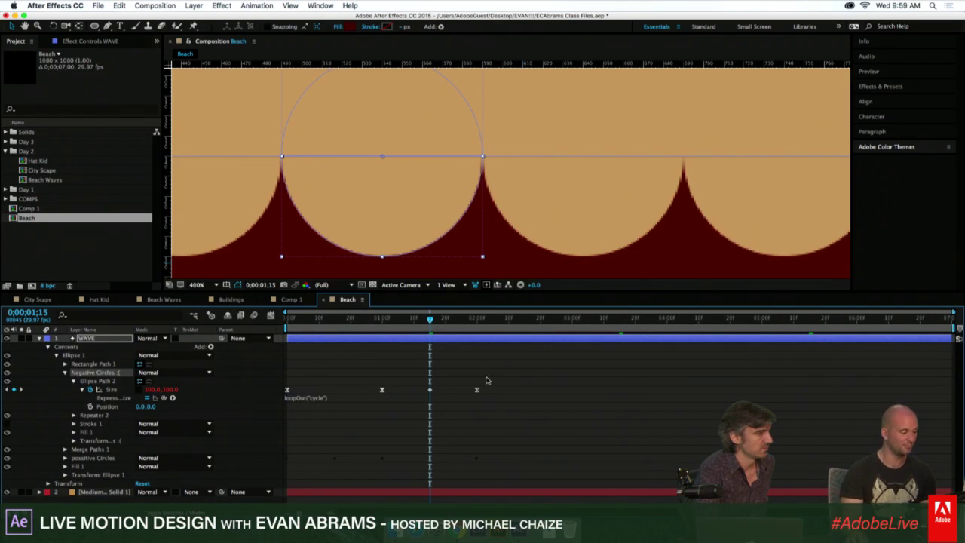
left_click(477, 376)
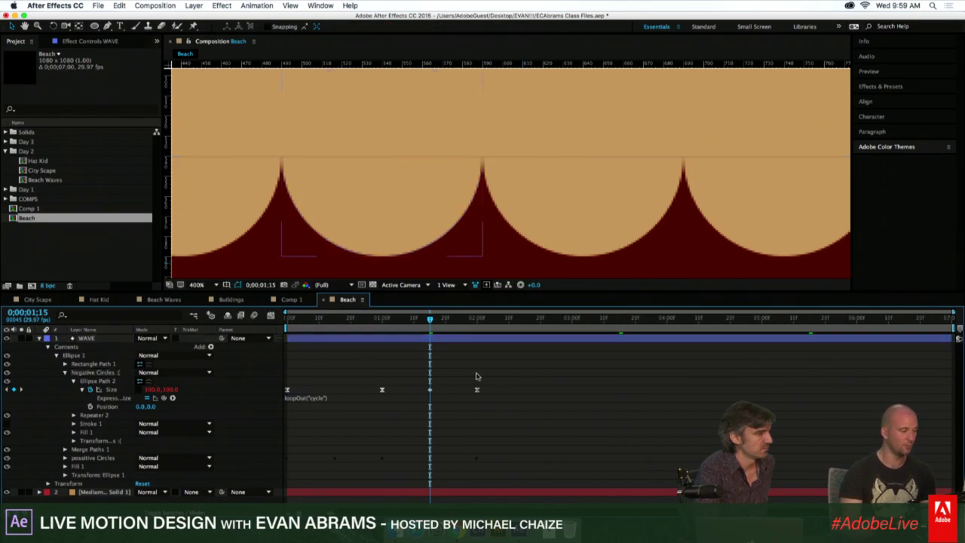
left_click(66, 375)
left_click(92, 372)
Fade the possitive Circles group's Transform Opacity to 0%.
left_click(93, 389)
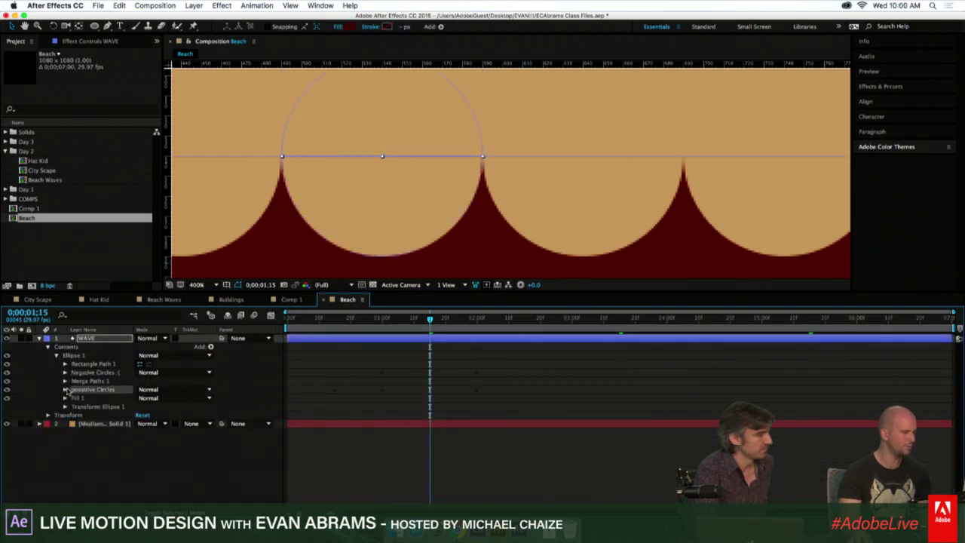
left_click(65, 388)
left_click(74, 441)
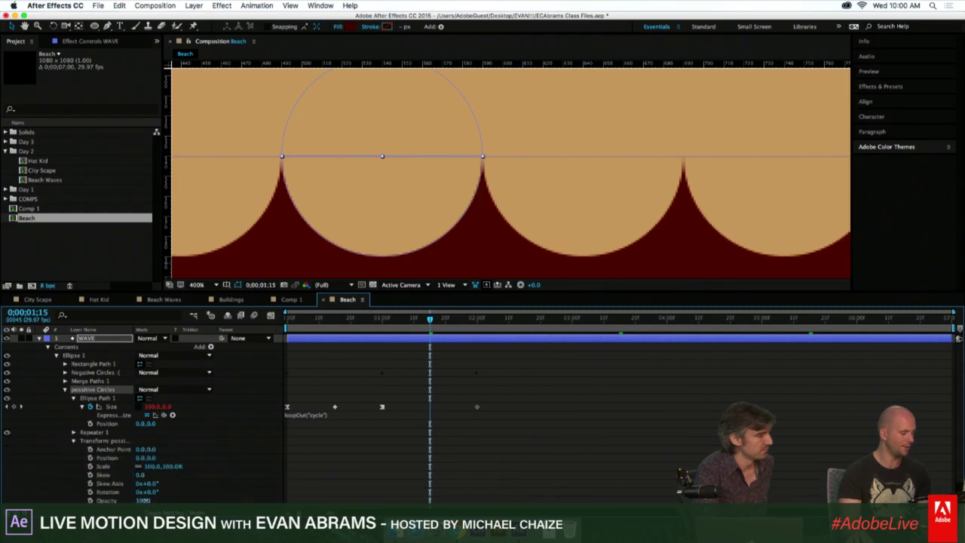
left_click_drag(142, 499, 113, 499)
left_click(648, 448)
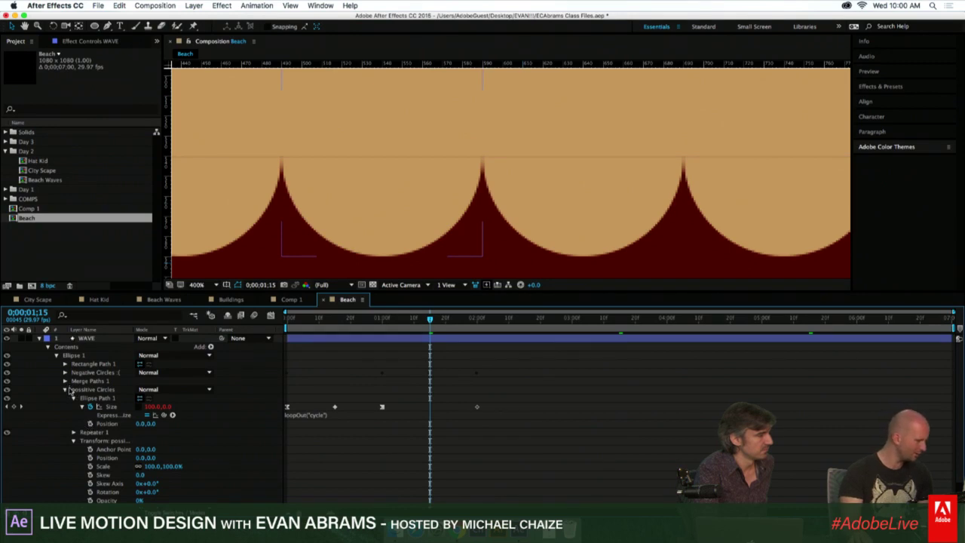
Restore the possitive Circles group's opacity to 100%.
left_click(97, 440)
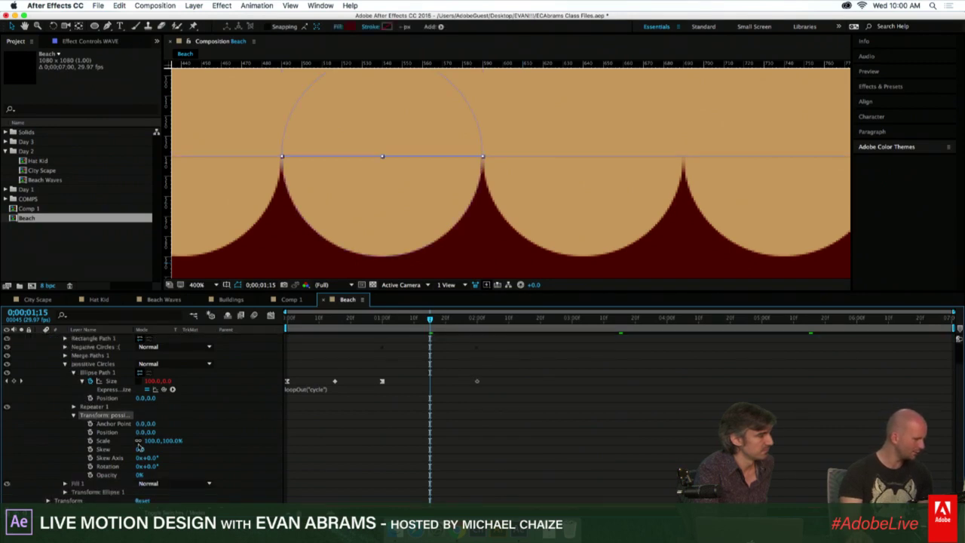
scroll(98, 445, "down", 1)
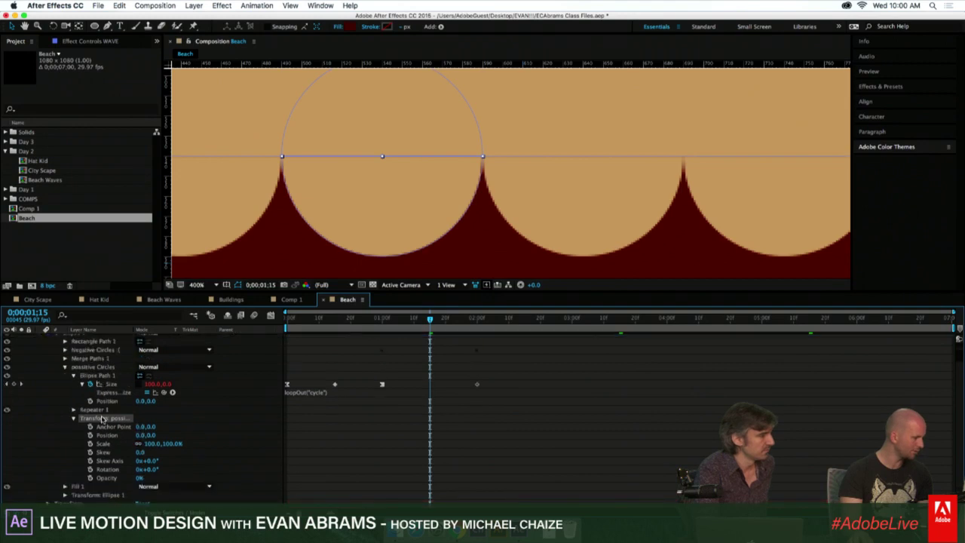
left_click_drag(140, 478, 241, 463)
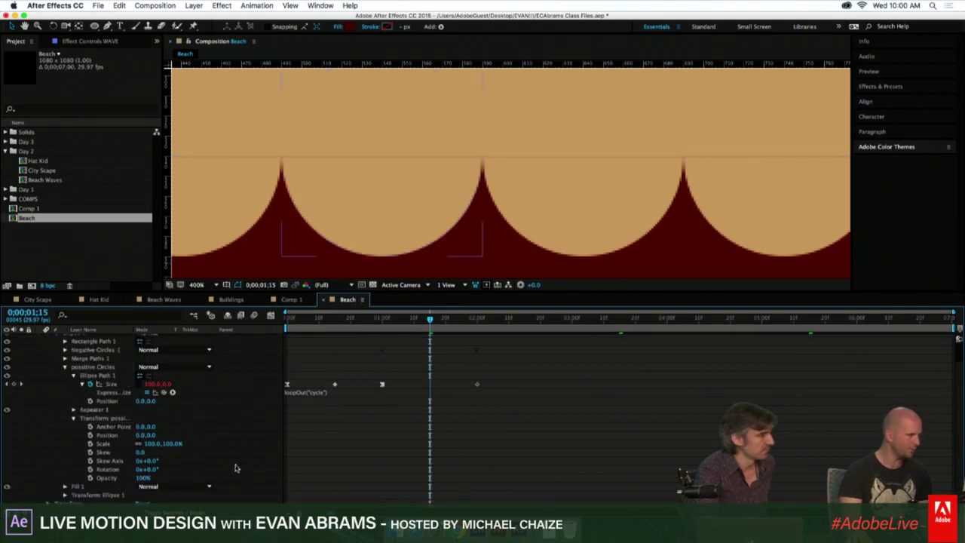
scroll(337, 205, "down", 2)
scroll(337, 205, "up", 1)
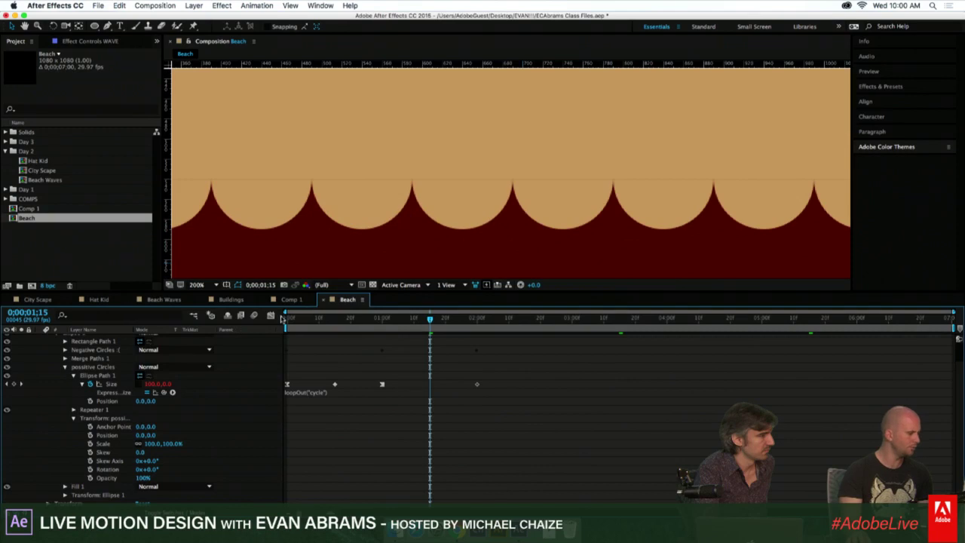
Check Shape Layer 2's Opacity keyframes in Beach Waves, then scrub the Beach wave.
left_click(165, 300)
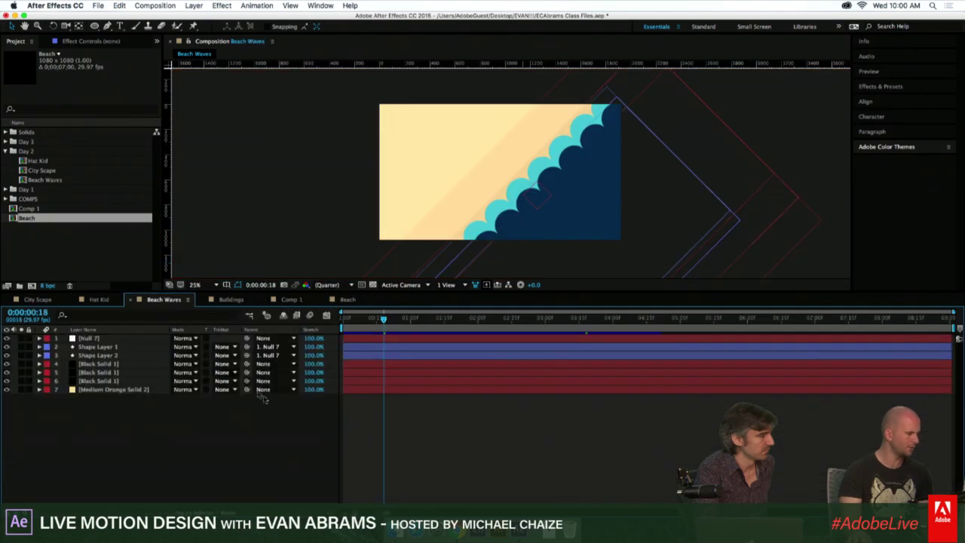
left_click(113, 357)
key("u")
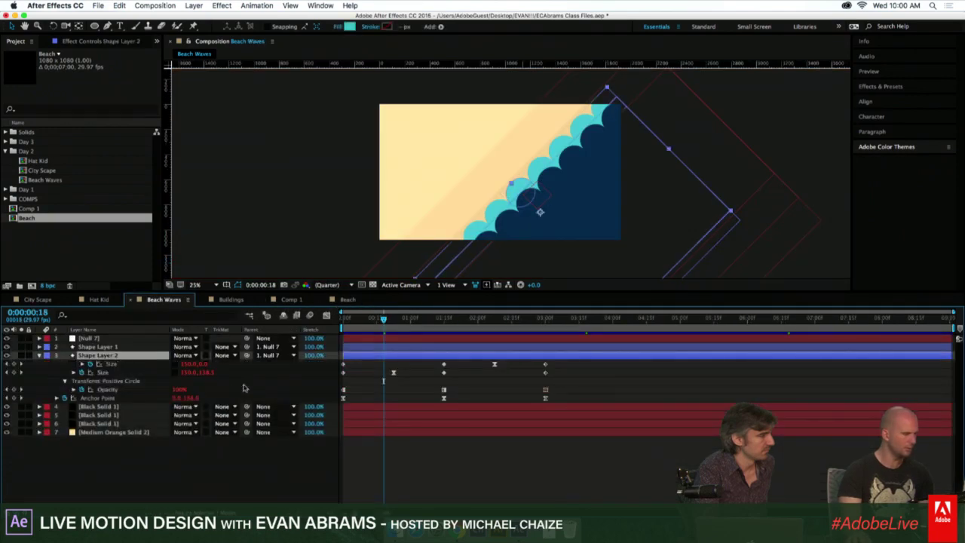
left_click(132, 389)
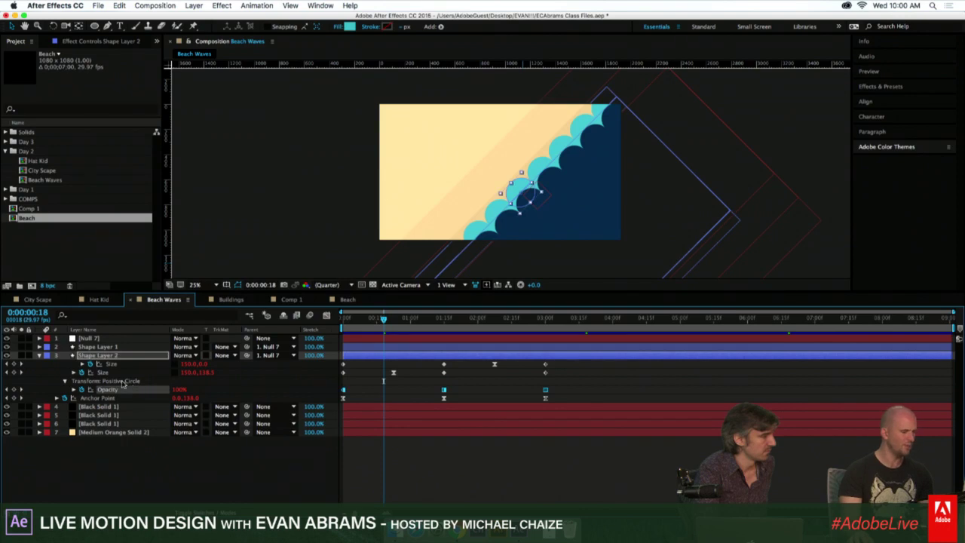
left_click(349, 300)
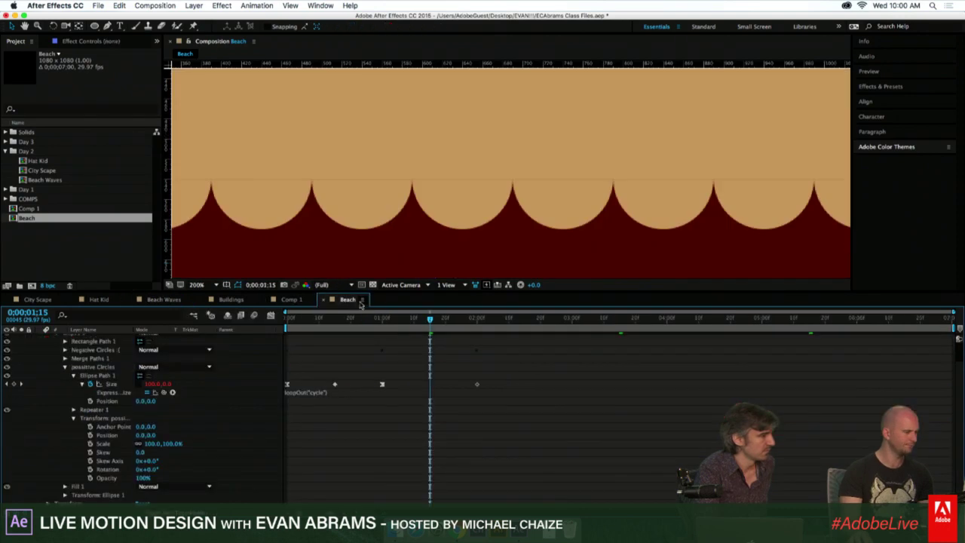
left_click_drag(427, 338, 432, 360)
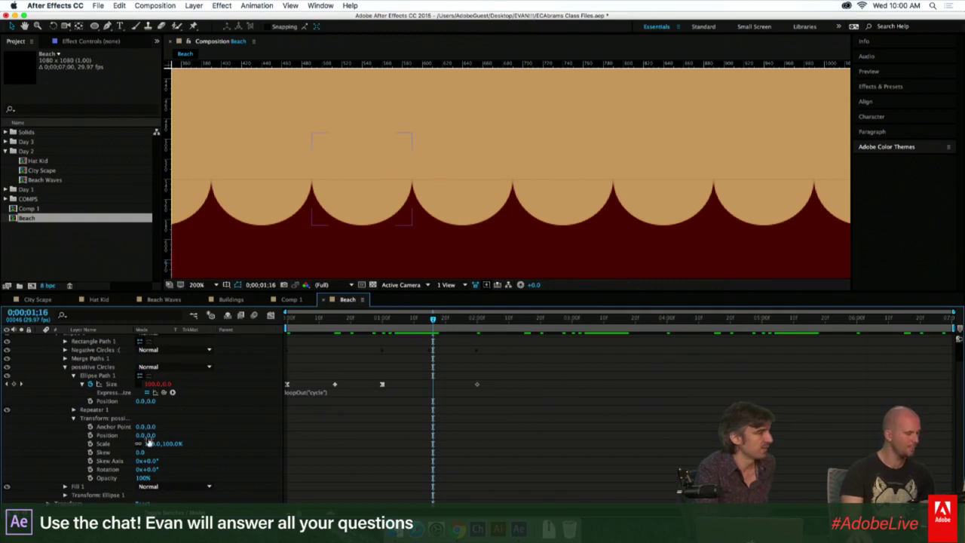
At the one-second keyframe, set the positive circles' opacity to 0% and scrub around 1;16.
left_click(97, 375)
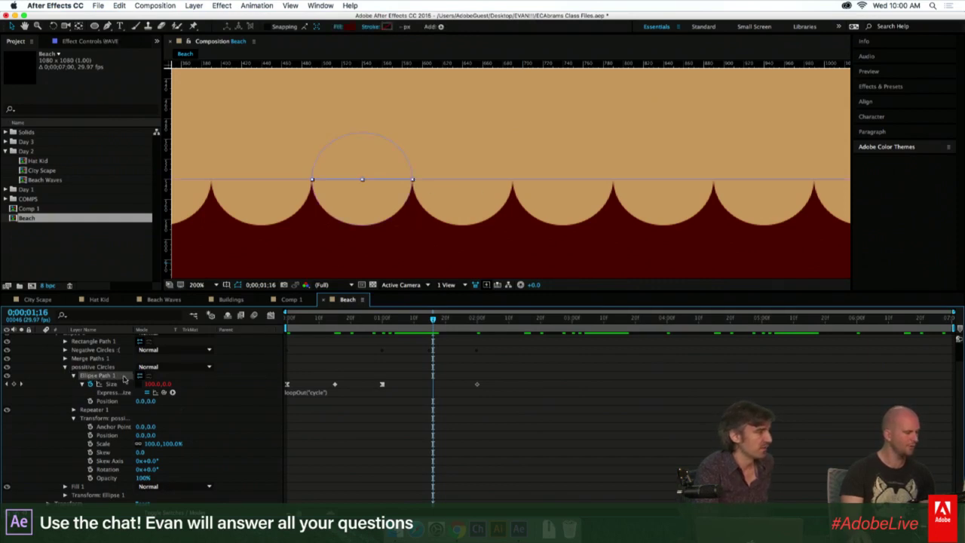
left_click(382, 386)
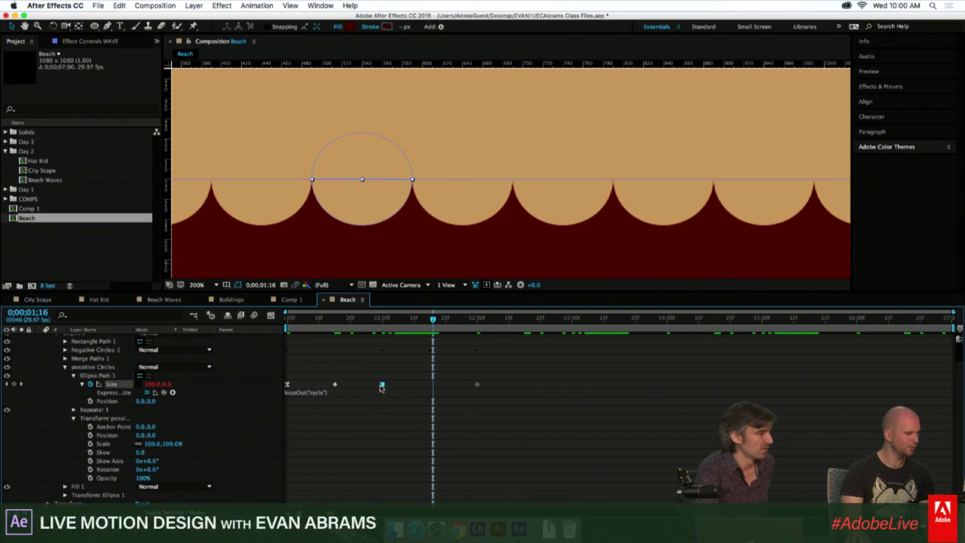
left_click(383, 320)
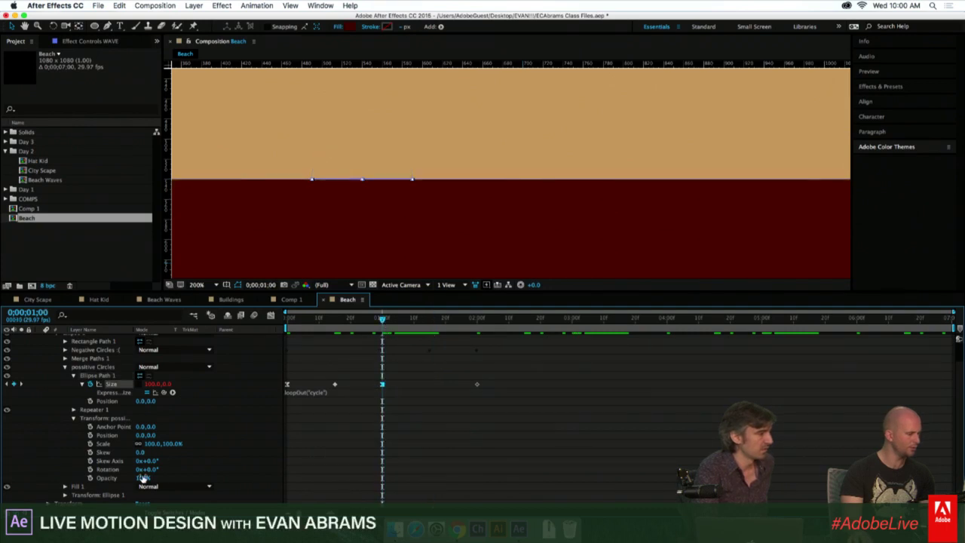
left_click_drag(143, 478, 106, 478)
left_click(384, 362)
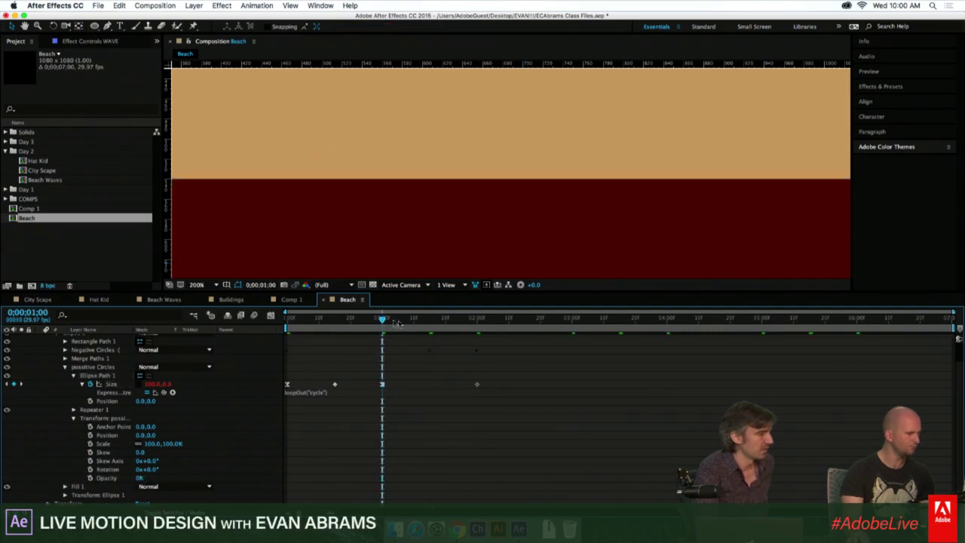
left_click_drag(396, 322, 434, 320)
scroll(441, 251, "down", 3)
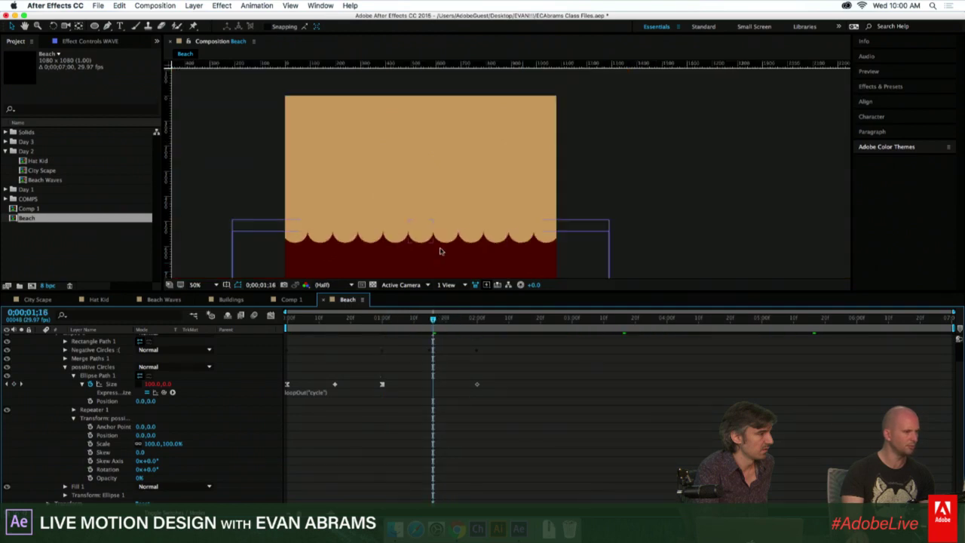
Set the WAVE layer's Rotation to -45° so its edge runs diagonally.
left_click(441, 343)
key("r")
left_click(149, 346)
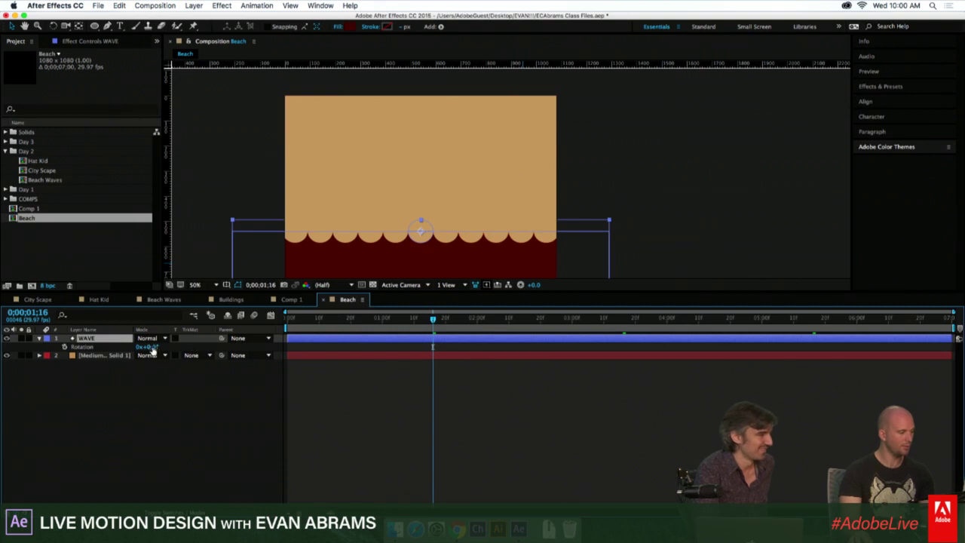
type("45")
key("Return")
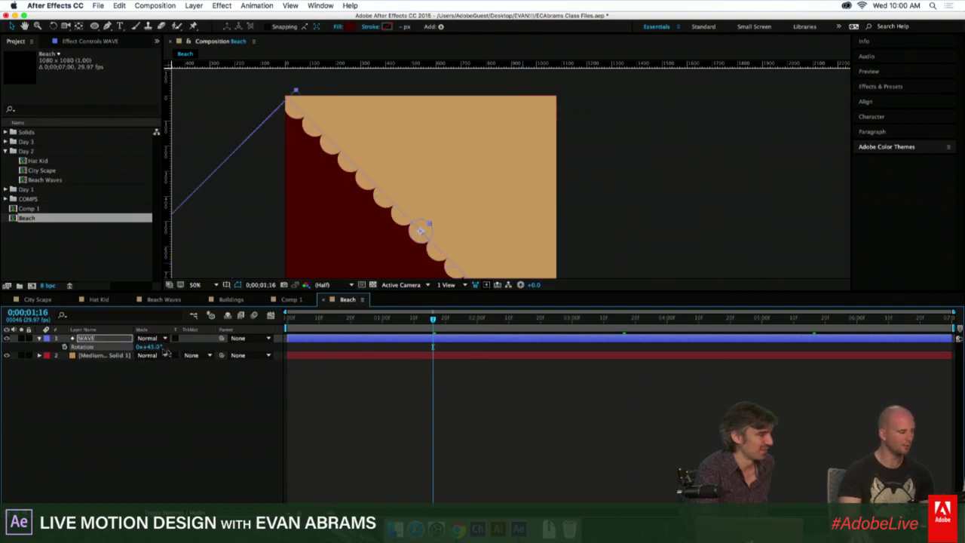
key("Return")
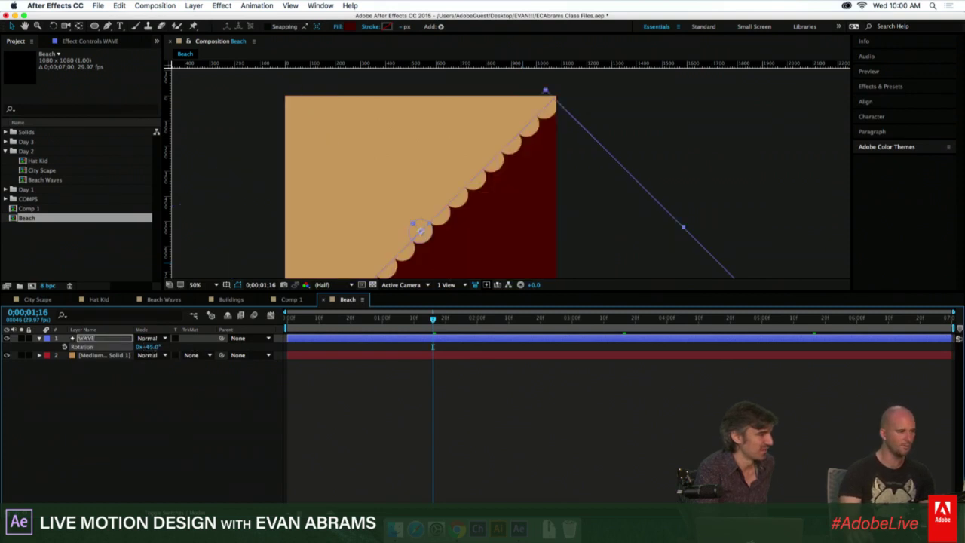
left_click(447, 440)
Scrub and preview the diagonal wave, then show only WAVE's keyframed properties with U.
left_click_drag(432, 318, 483, 345)
left_click_drag(434, 322, 287, 325)
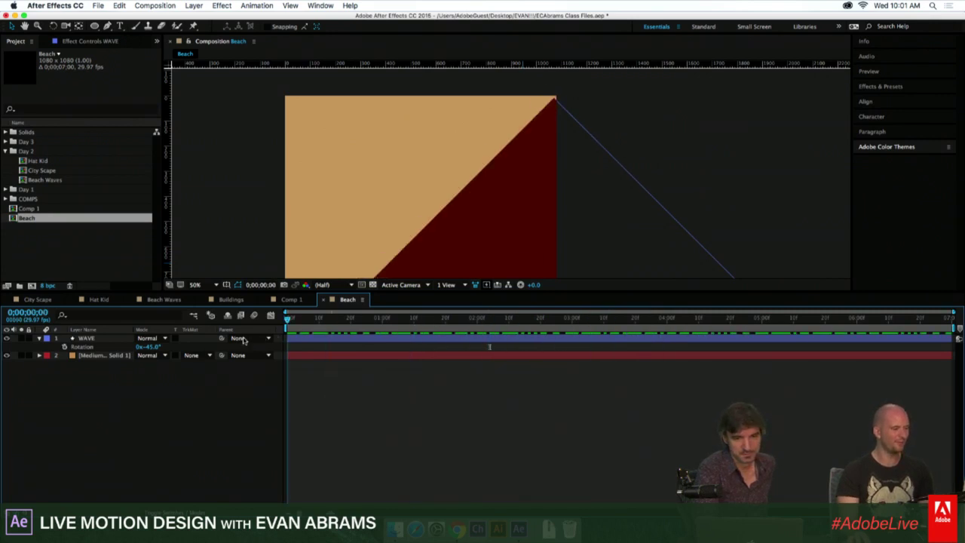
key("space")
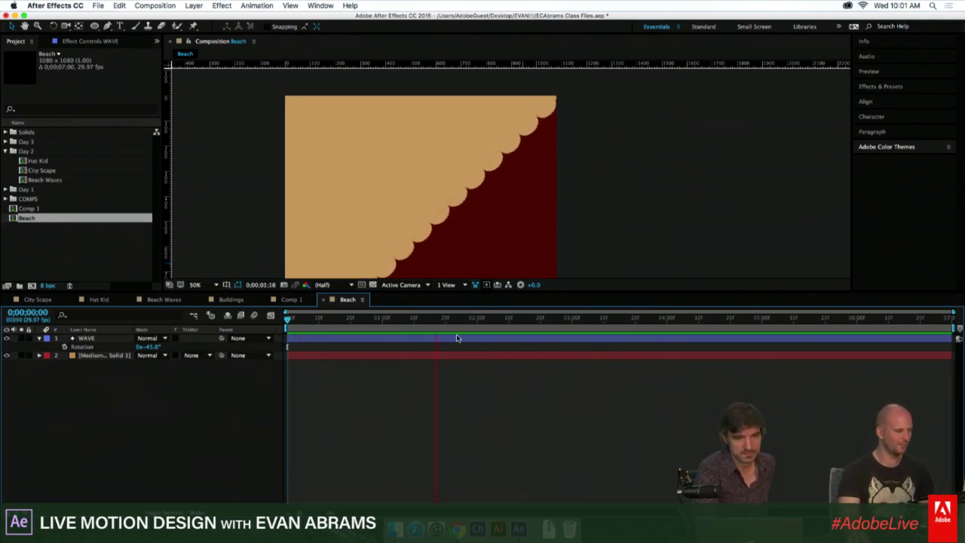
key("space")
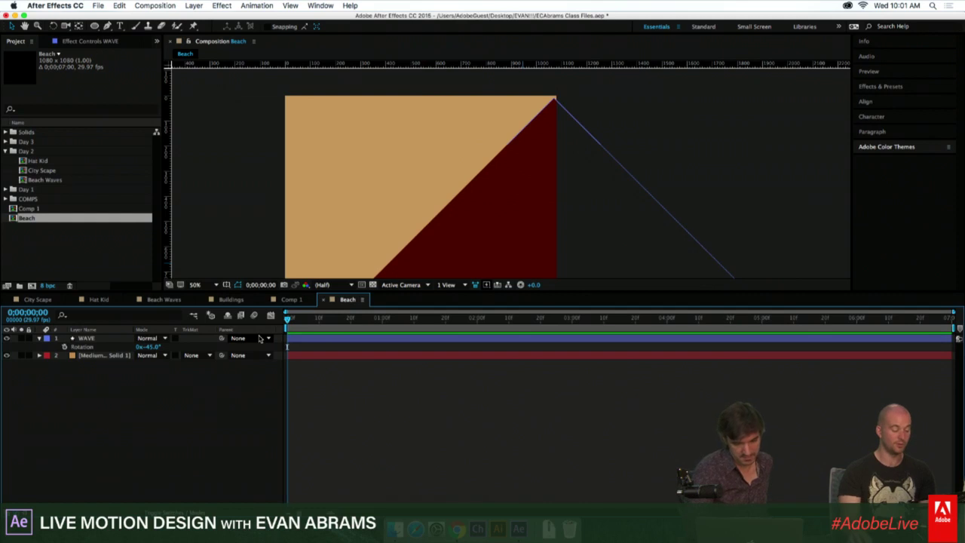
key("u")
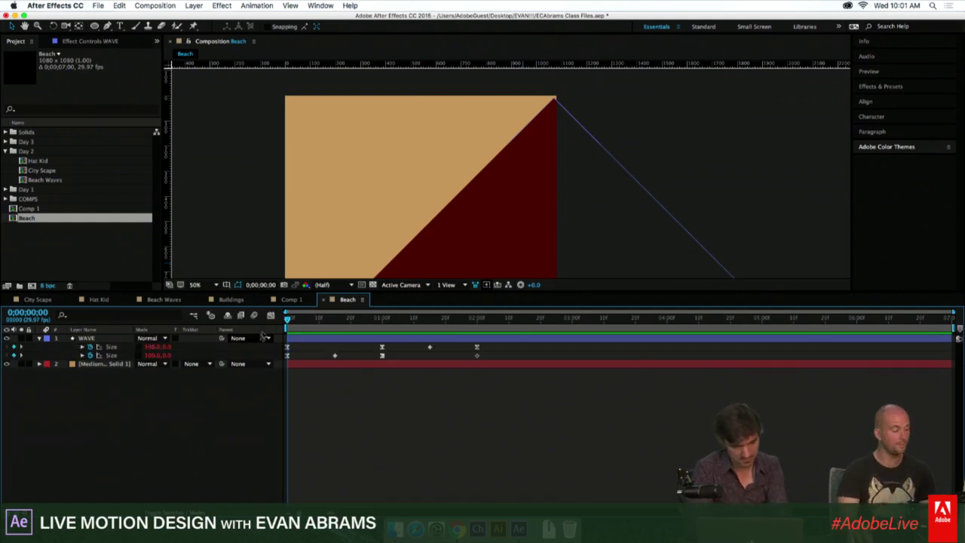
left_click_drag(369, 317, 339, 342)
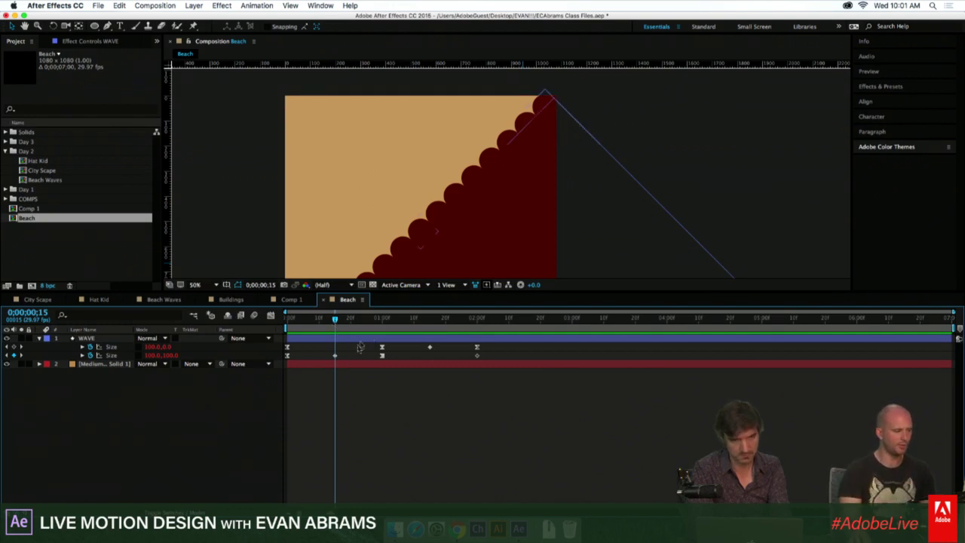
left_click_drag(335, 324, 427, 344)
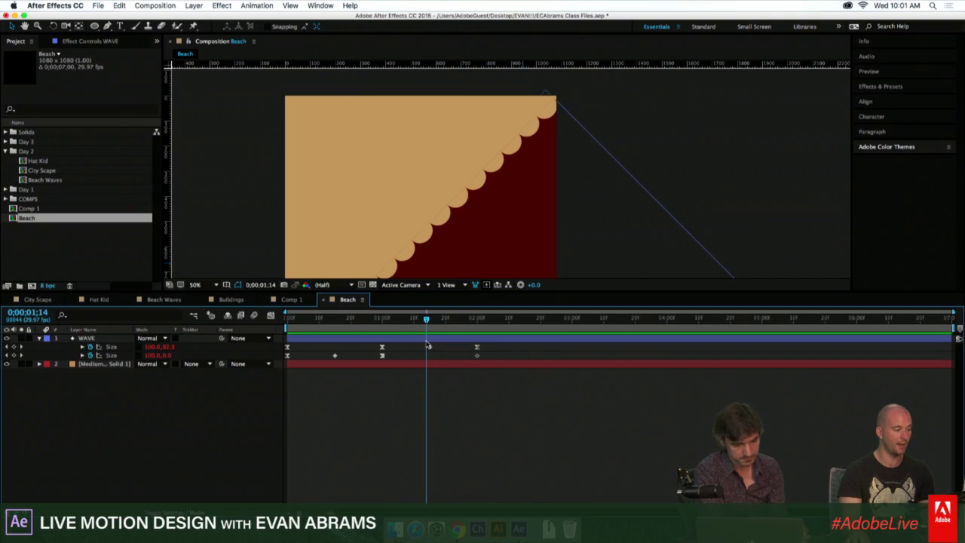
Select all circle Size keyframes and Alt-drag the last one from 2s to 4s.
key("Home")
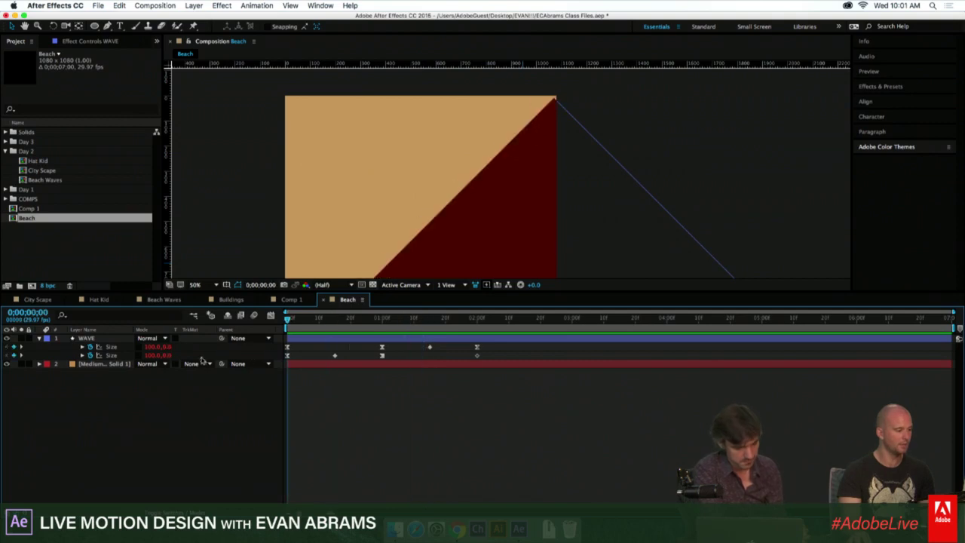
left_click_drag(501, 368, 285, 338)
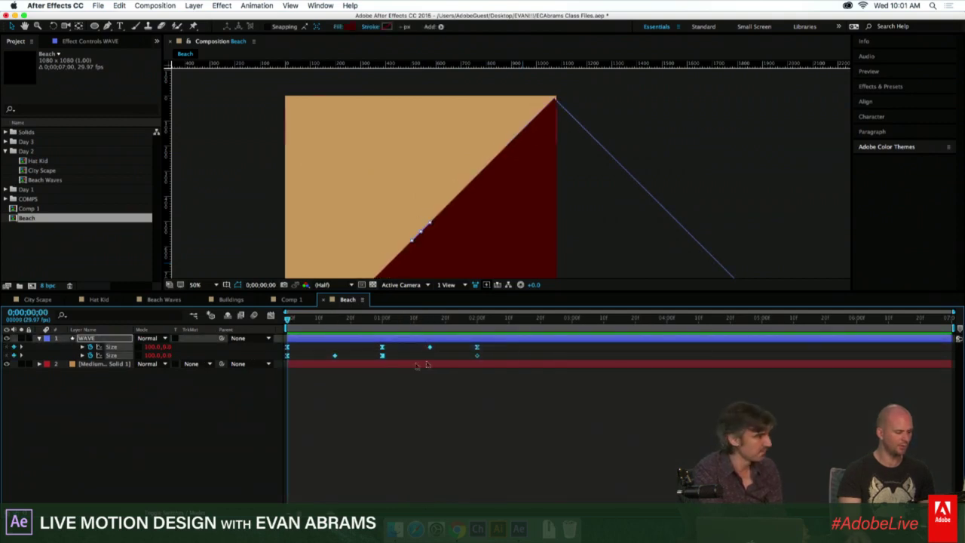
left_click_drag(513, 358, 664, 363)
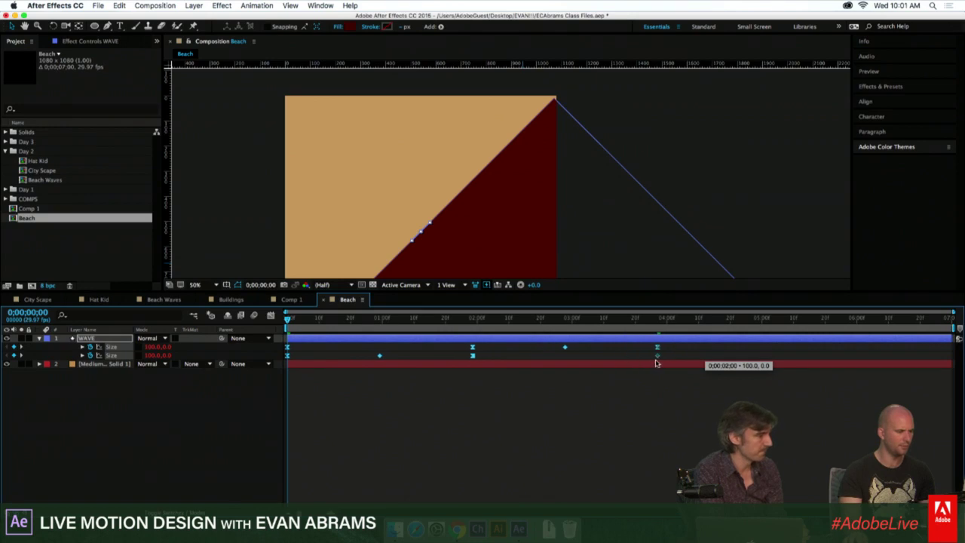
left_click_drag(665, 362, 665, 362)
Scrub through the stretched scallop animation and reselect the WAVE layer.
left_click_drag(487, 321, 382, 334)
left_click(510, 386)
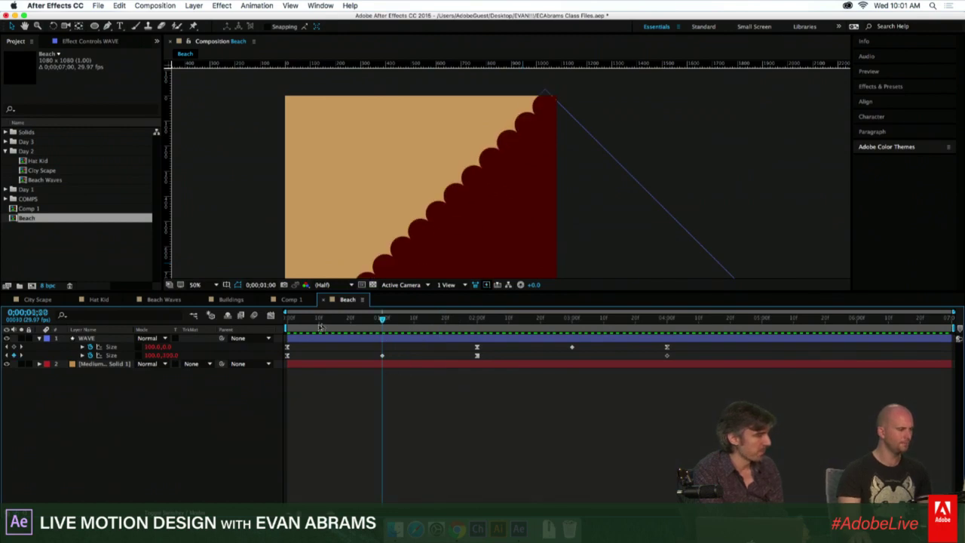
left_click_drag(309, 322, 383, 323)
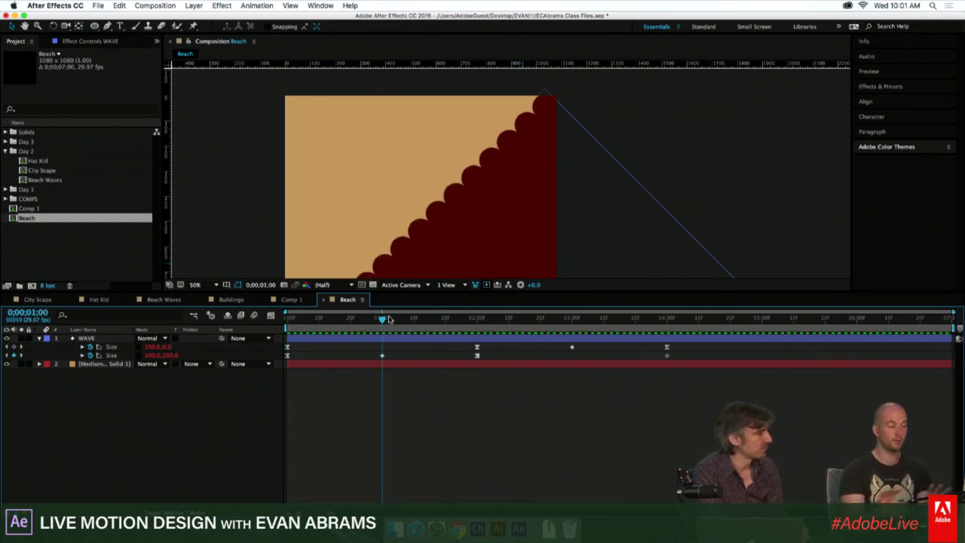
left_click(395, 342)
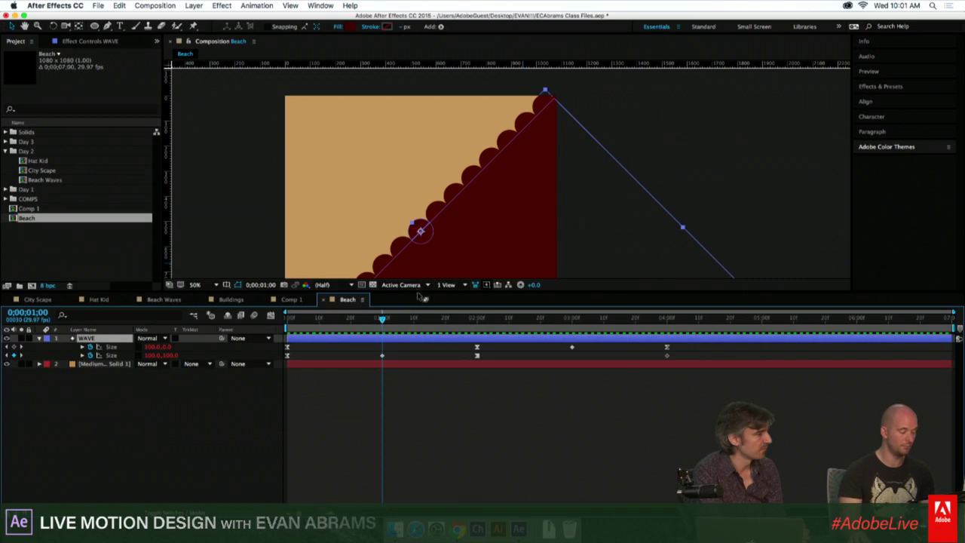
Keyframe WAVE's Position at 540,540 at 0s and nudge it to 420,420 at 2s.
key("alt+shift+p")
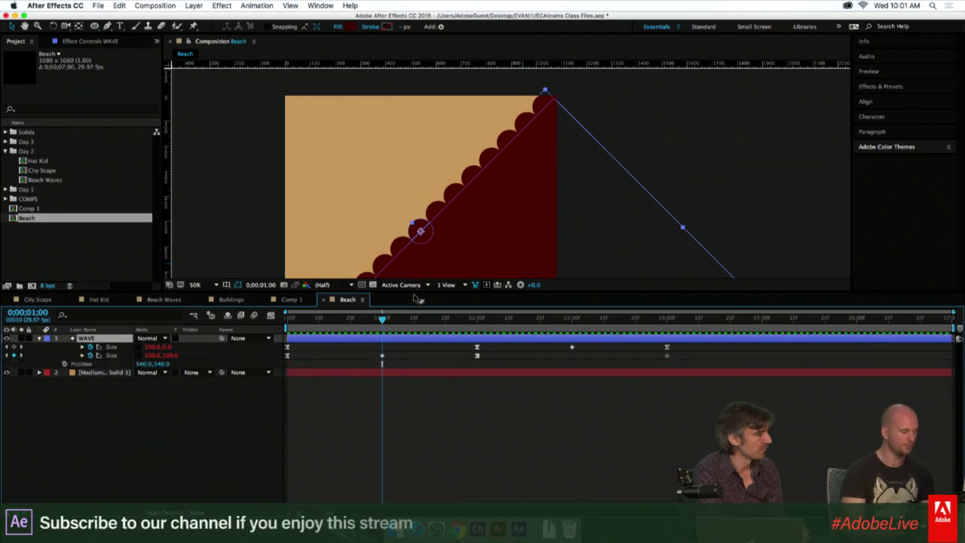
left_click(66, 364)
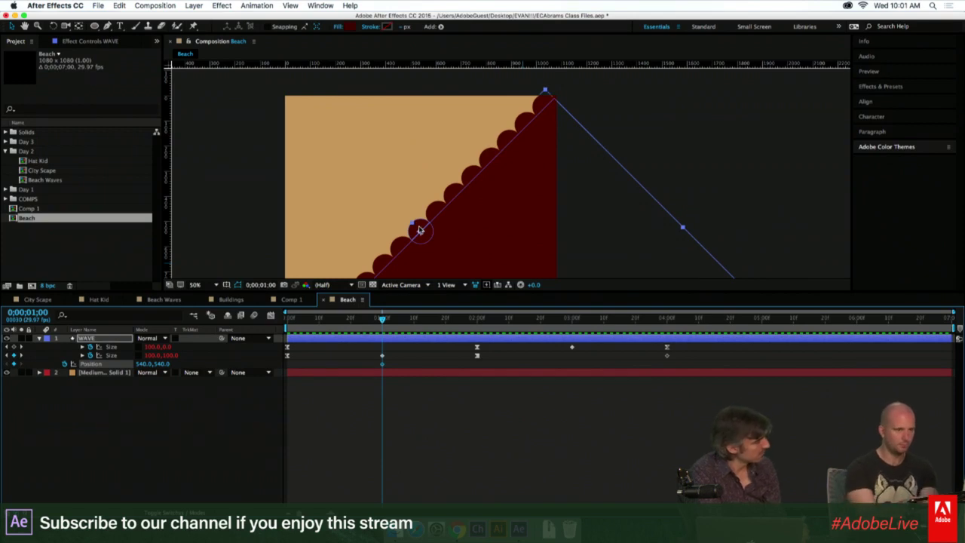
key("Home")
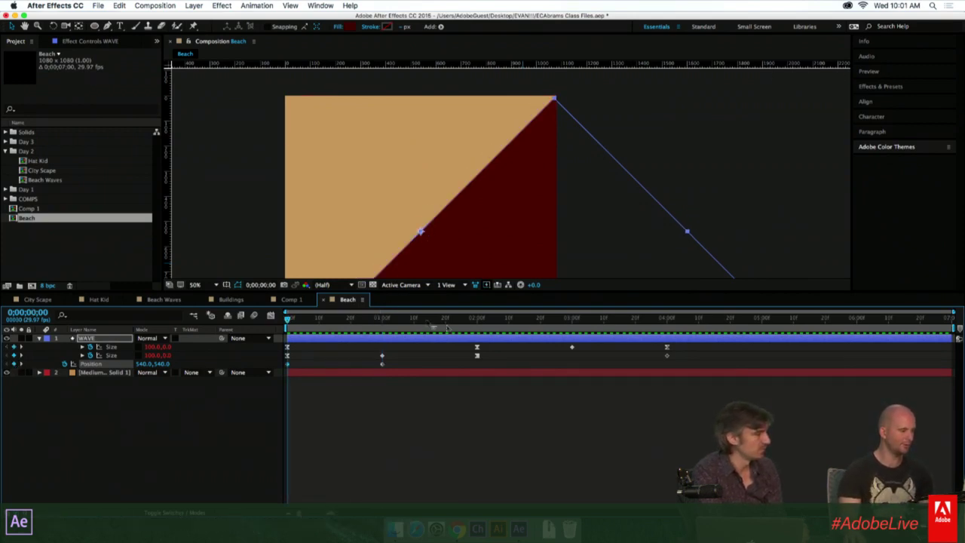
left_click(383, 326)
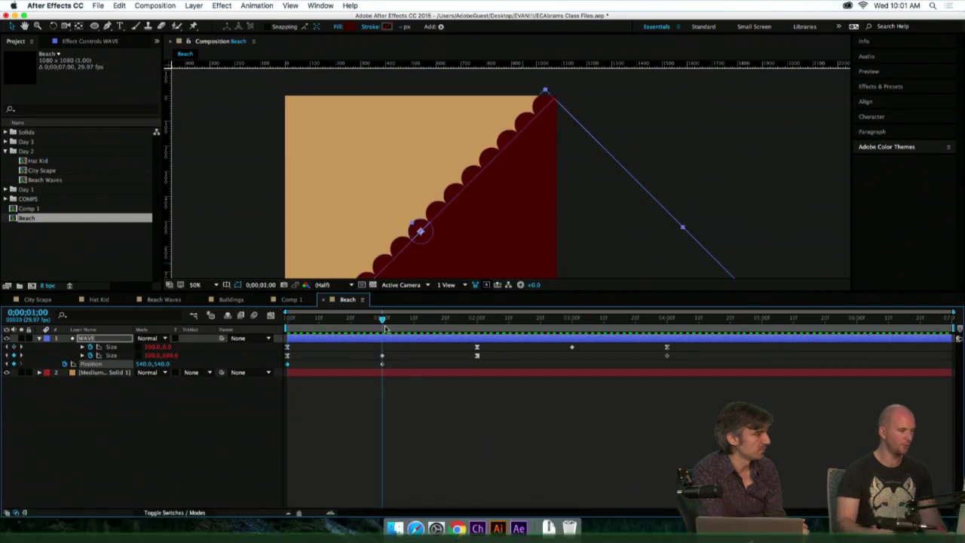
key("shift+Up")
key("shift+Up")
key("shift+Up")
key("shift+Up")
key("shift+Up")
key("shift+Up")
key("shift+Up")
key("shift+Up")
key("shift+Up")
key("shift+Up")
key("shift+Up")
key("shift+Up")
key("shift+Left")
key("shift+Left")
key("shift+Left")
key("shift+Left")
key("shift+Left")
key("shift+Left")
key("shift+Left")
key("shift+Left")
key("shift+Left")
key("shift+Left")
key("shift+Left")
key("shift+Left")
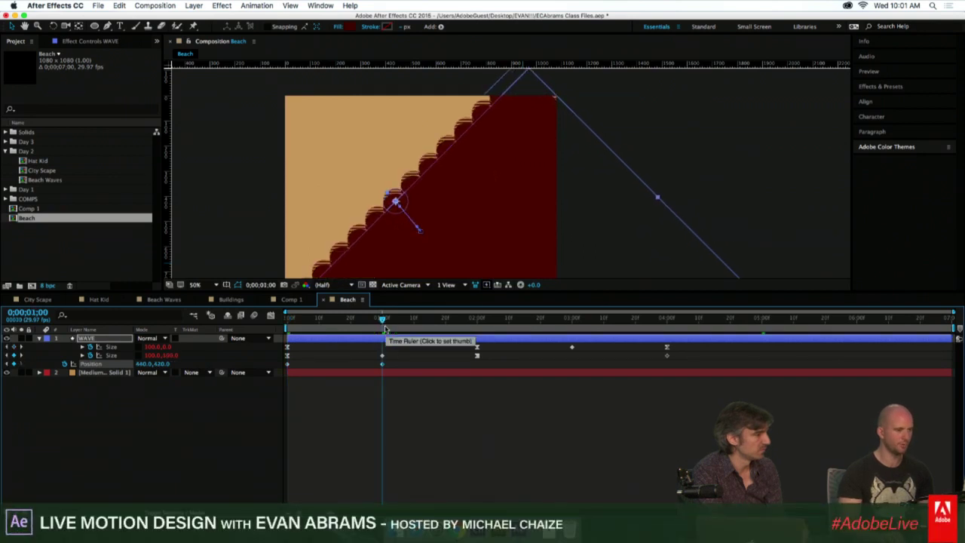
left_click(400, 381)
key("space")
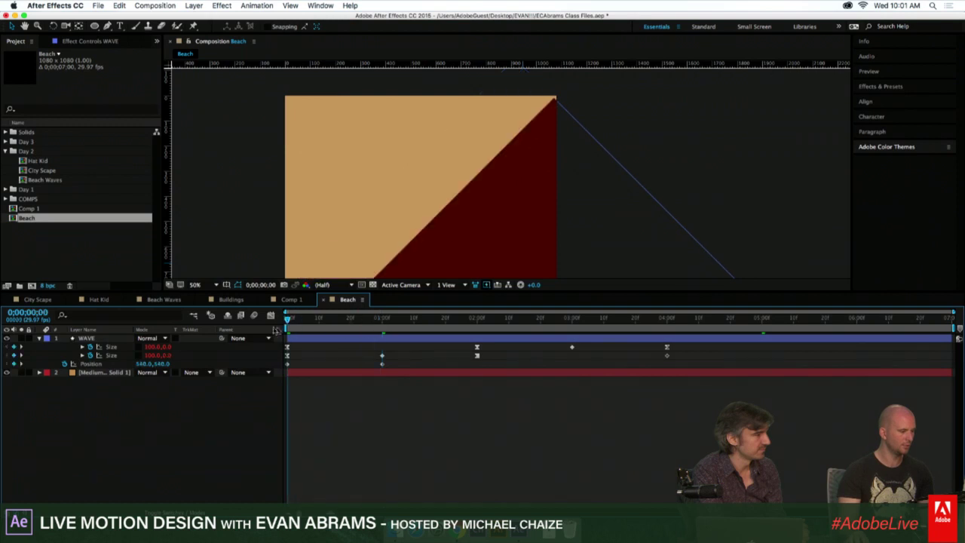
left_click_drag(375, 326, 668, 337)
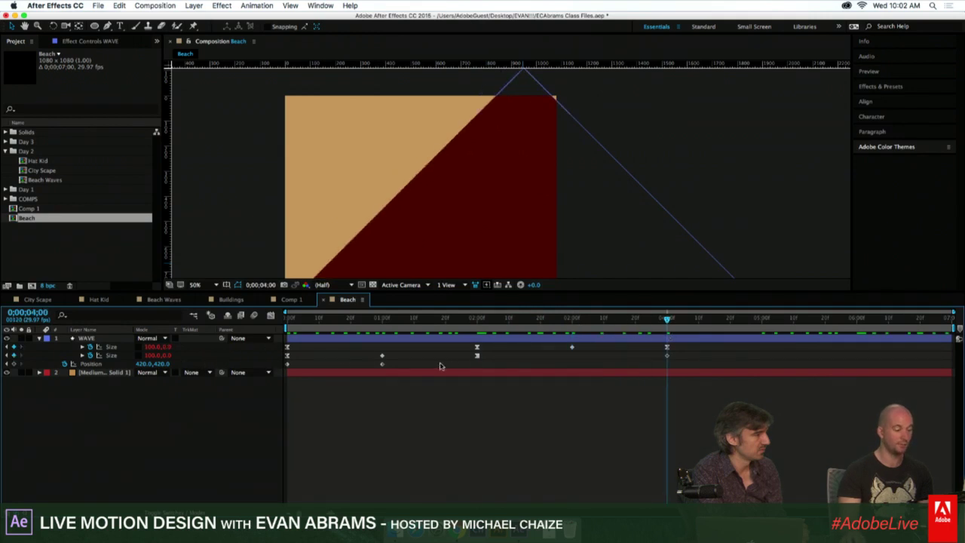
Copy the starting 540,540 Position keyframe to 4 seconds and preview the motion.
left_click(287, 365)
key("super+c")
key("super+v")
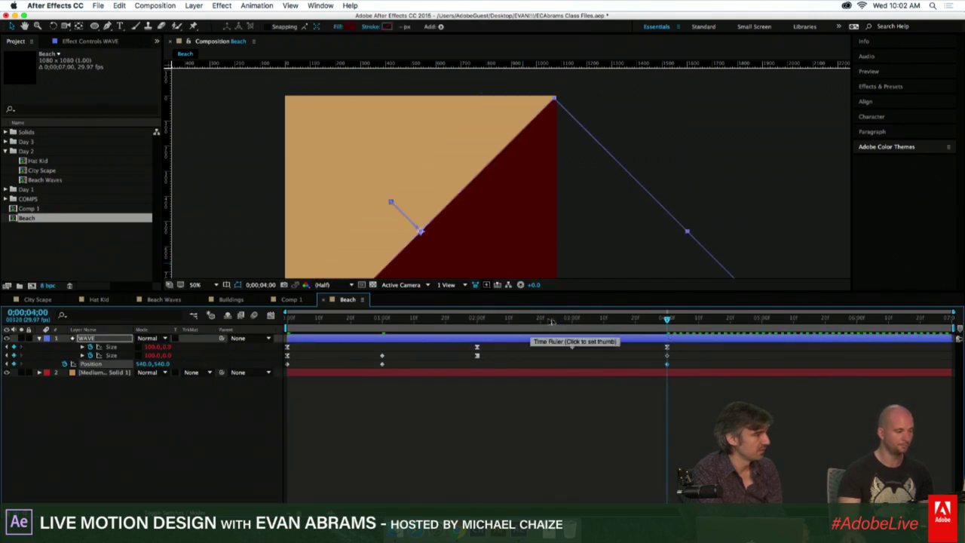
left_click_drag(491, 322, 669, 357)
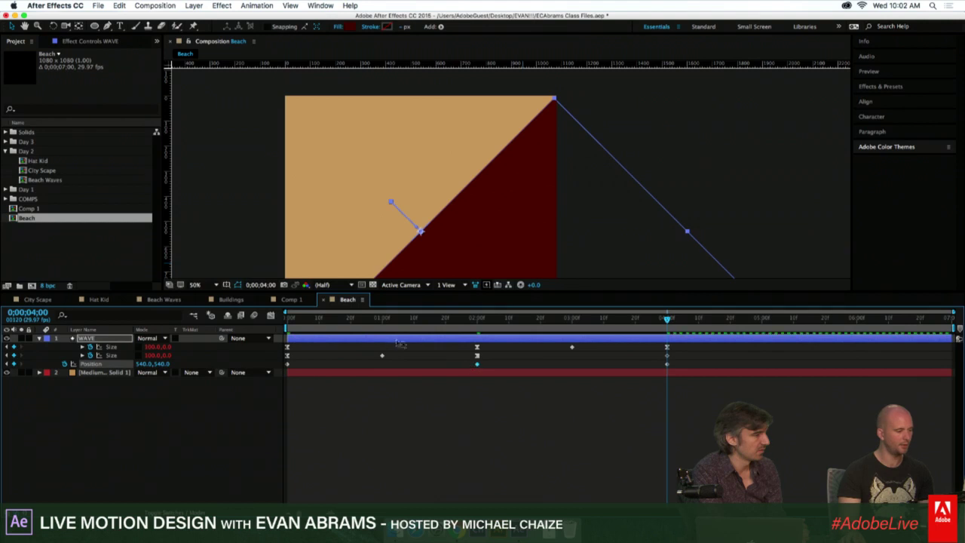
key("Home")
key("space")
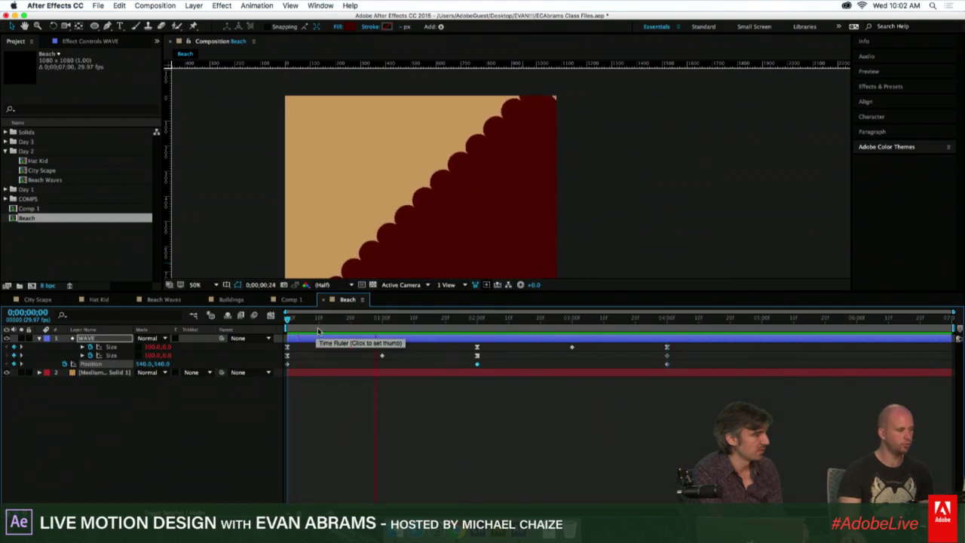
key("space")
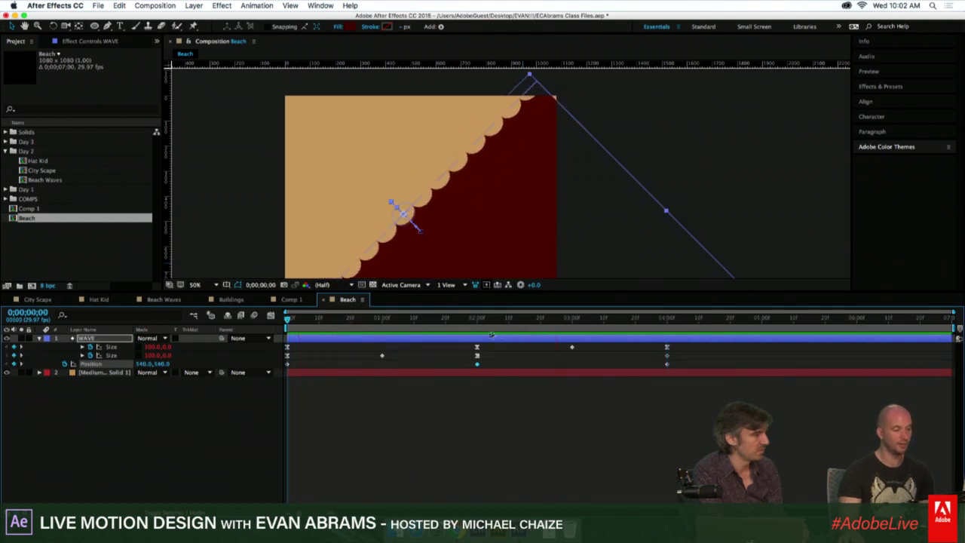
Easy-ease the 2-second Position keyframe with F9 and preview the eased wave.
left_click_drag(491, 334, 481, 332)
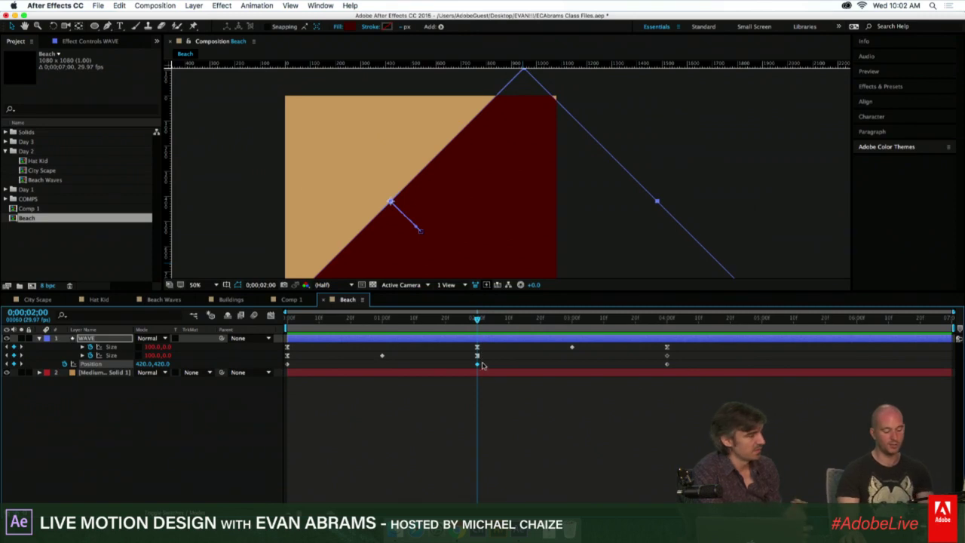
key("F9")
key("Home")
key("space")
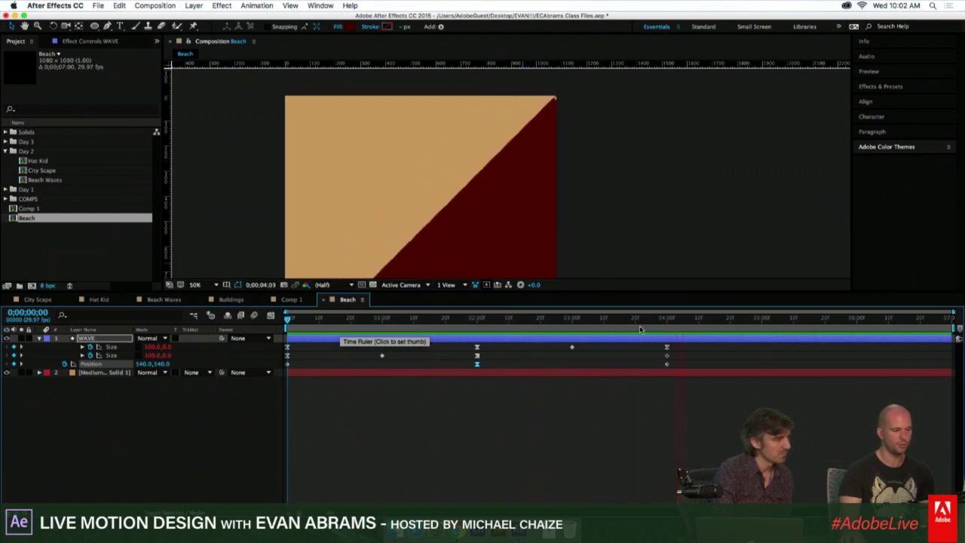
key("space")
left_click(533, 320)
left_click_drag(528, 319, 467, 319)
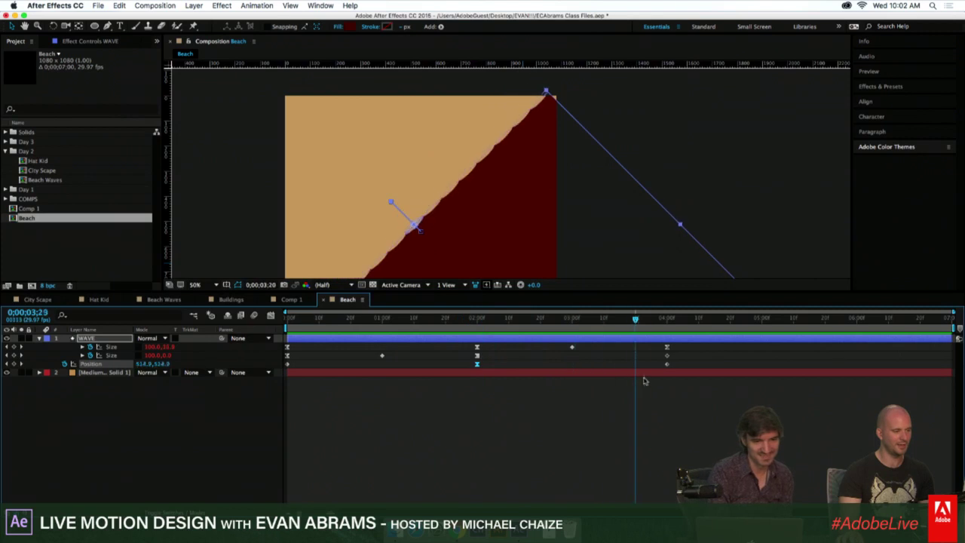
left_click(595, 401)
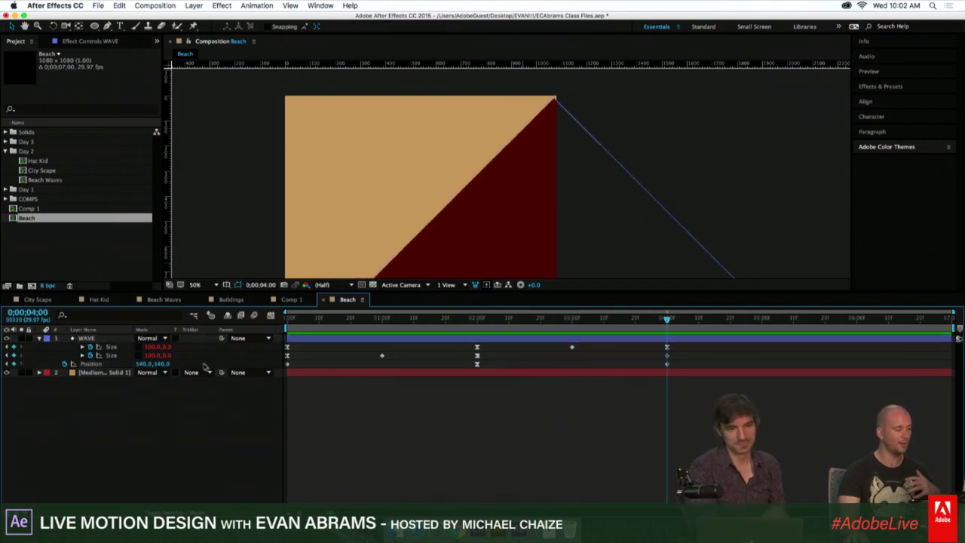
left_click(307, 343)
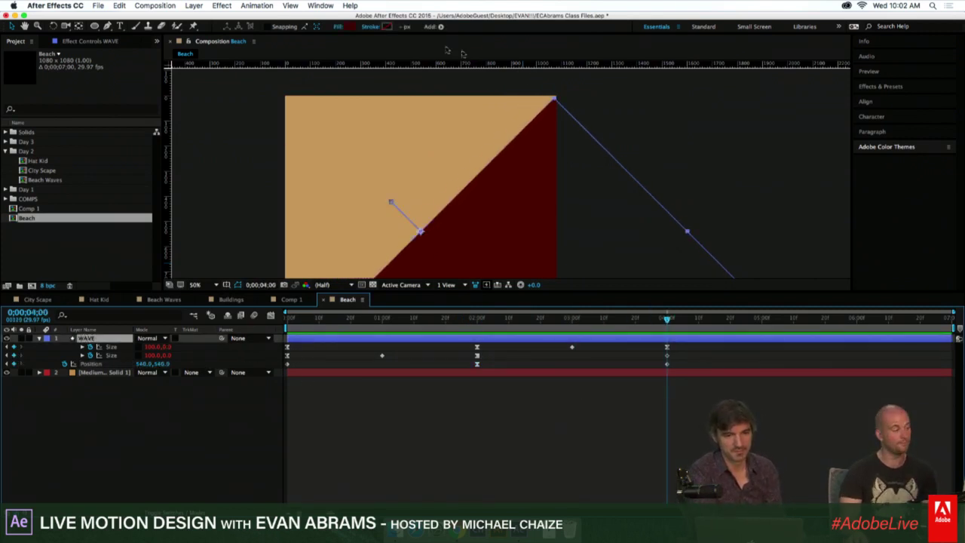
Change the WAVE layer's fill colour to cyan.
left_click(348, 27)
mouse_move(433, 287)
left_mouse_down()
mouse_move(447, 265)
mouse_move(434, 274)
mouse_move(428, 262)
left_mouse_up()
mouse_move(426, 234)
left_mouse_down()
mouse_move(425, 254)
mouse_move(429, 228)
left_mouse_up()
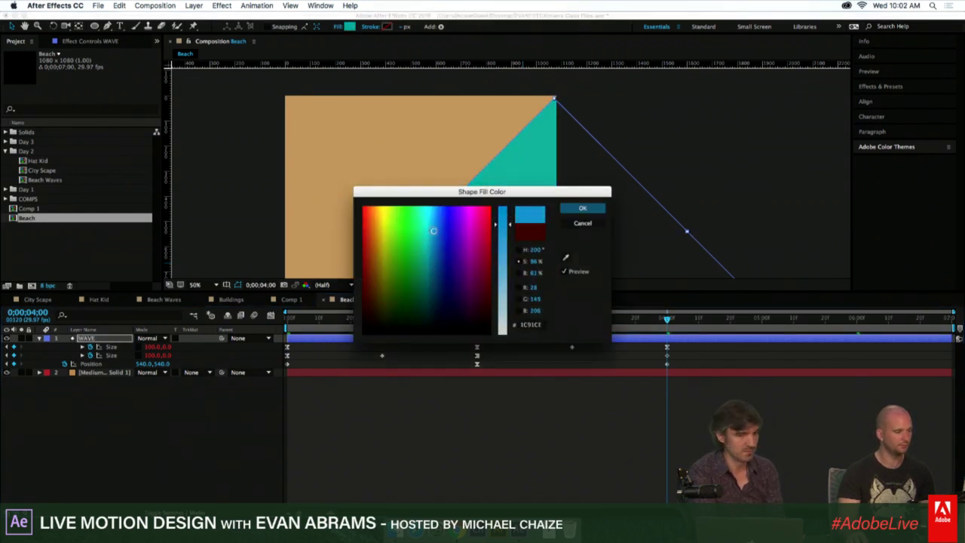
left_click(582, 208)
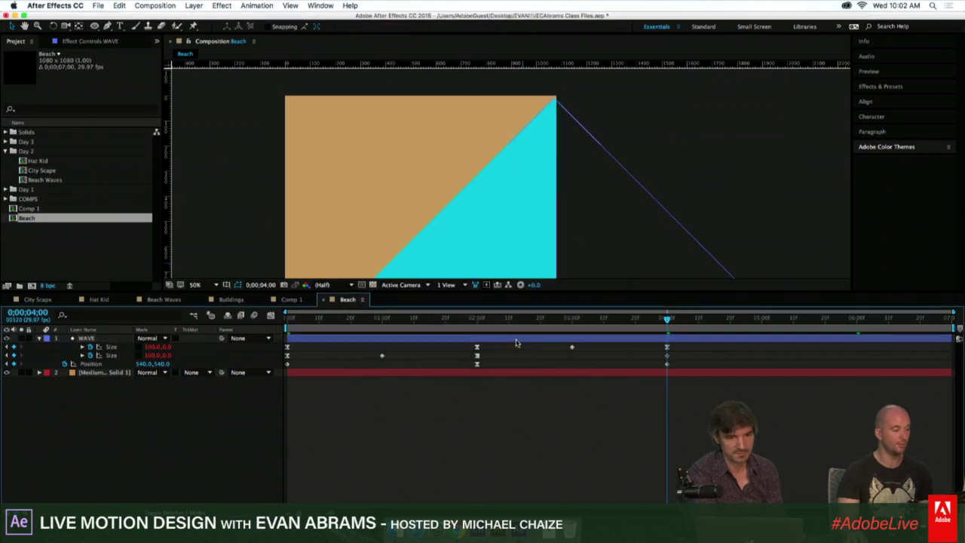
left_click_drag(480, 319, 569, 318)
Duplicate WAVE as WAVE 2 and give the copy a blue fill.
key("super+d")
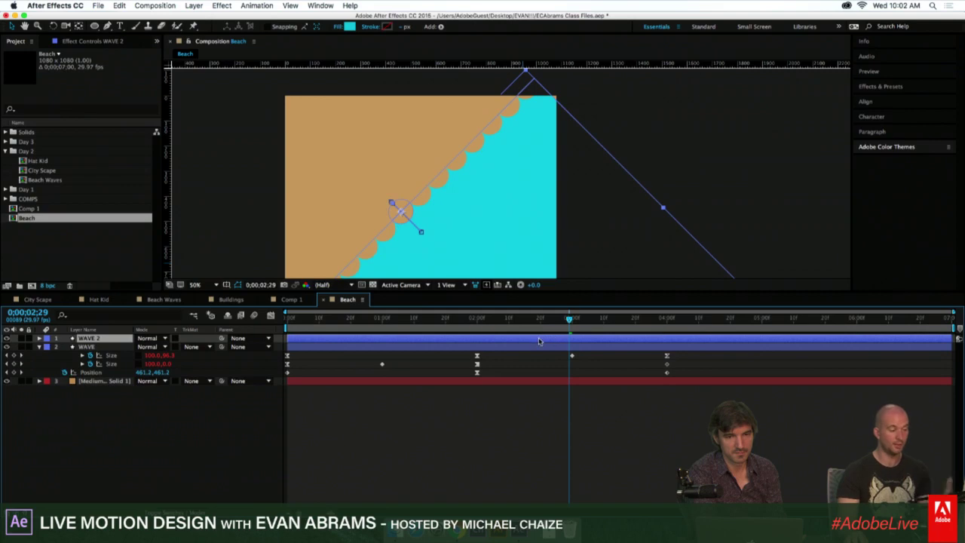
left_click(349, 27)
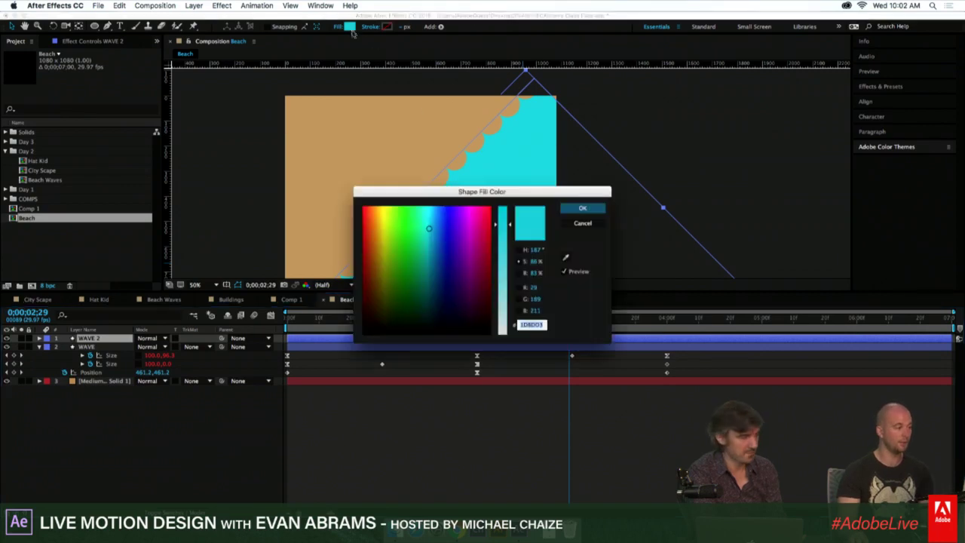
left_click(441, 246)
left_click(582, 207)
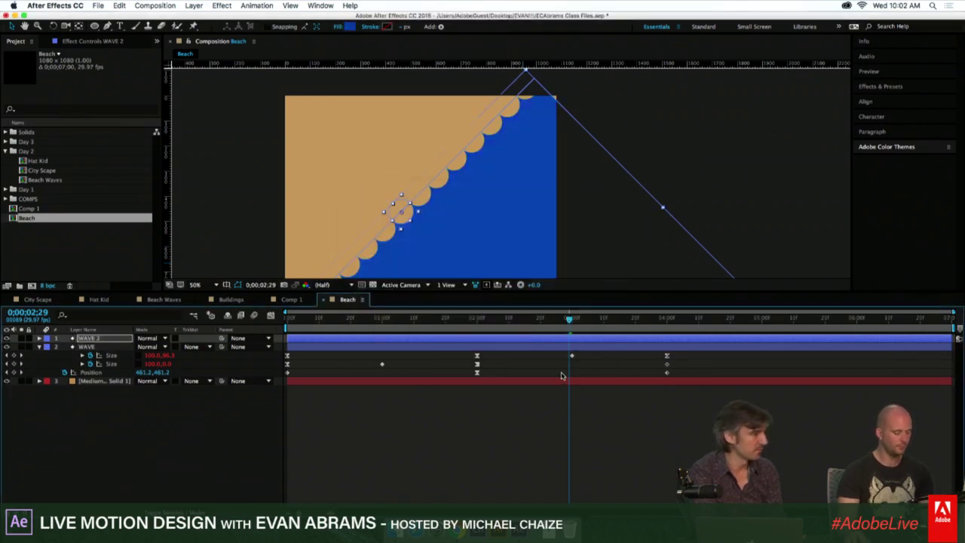
key("u")
key("u")
key("u")
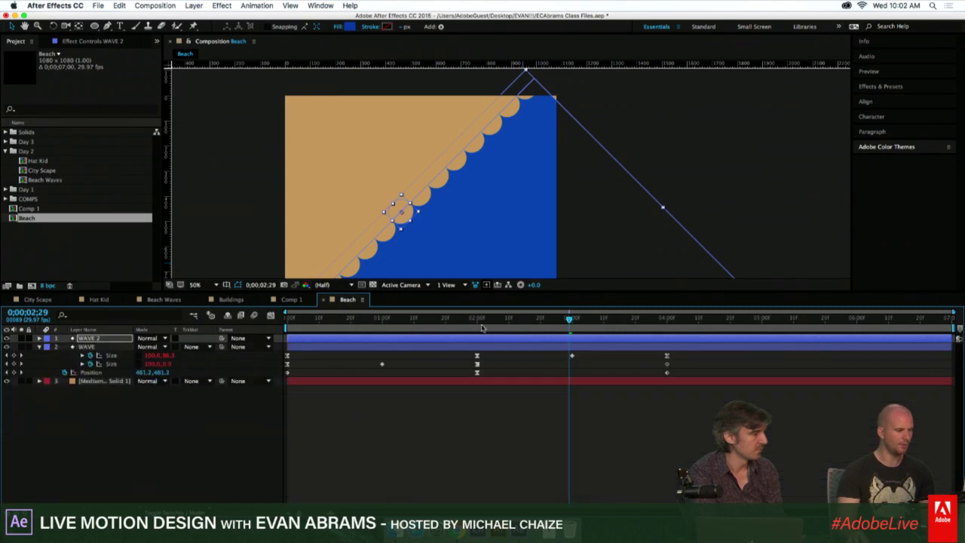
left_click_drag(482, 327, 476, 332)
key("u")
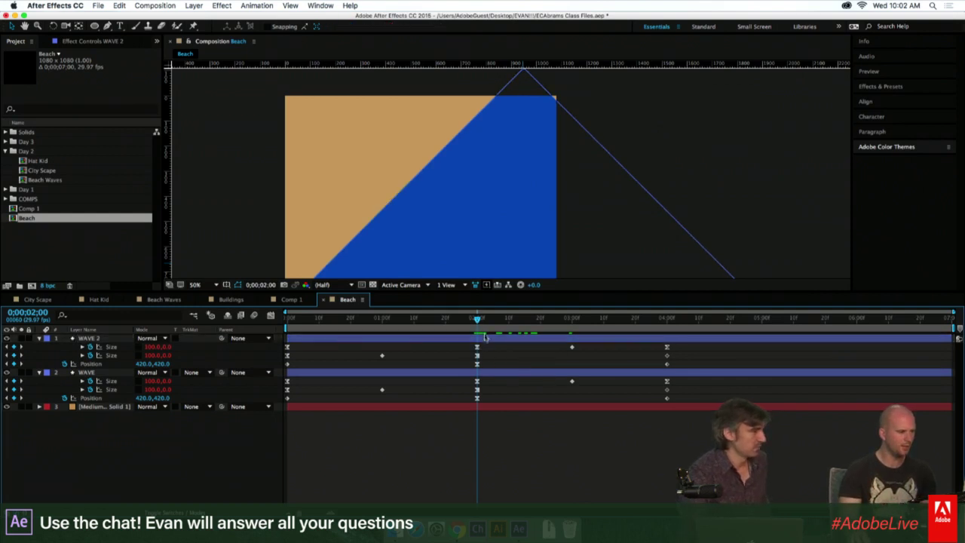
Nudge WAVE 2 down-right to 460,460, revealing a cyan band, and preview.
left_click(484, 340)
key("shift+Down")
key("shift+Down")
key("shift+Right")
key("shift+Right")
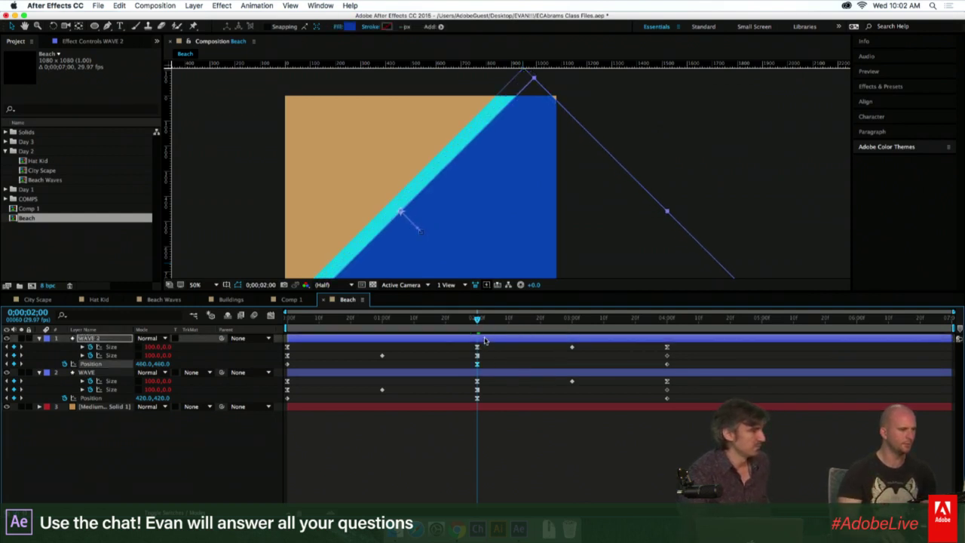
left_click(521, 390)
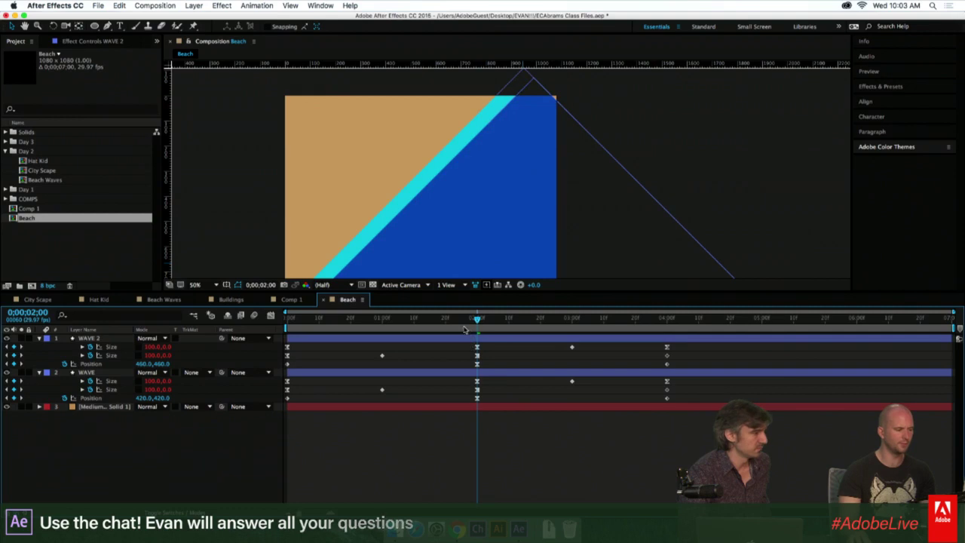
key("space")
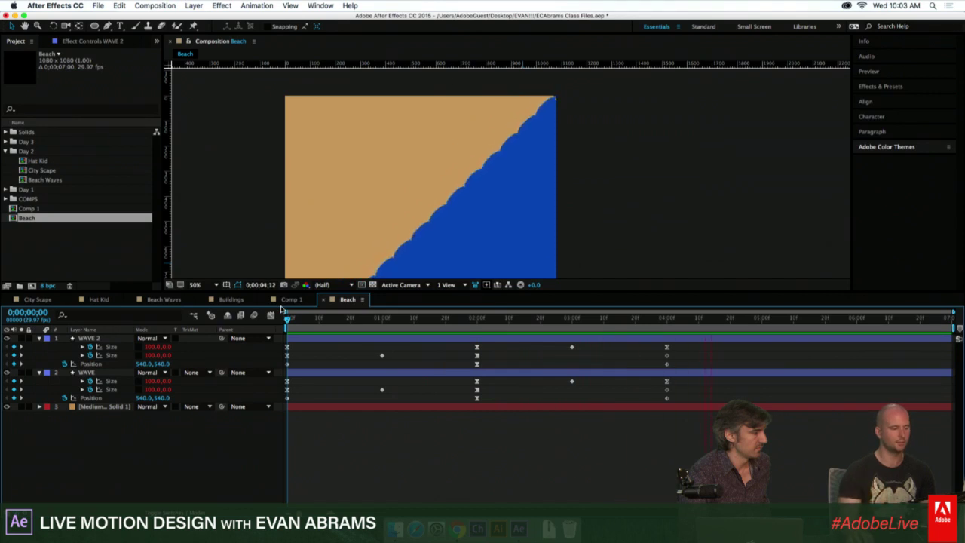
left_click(477, 324)
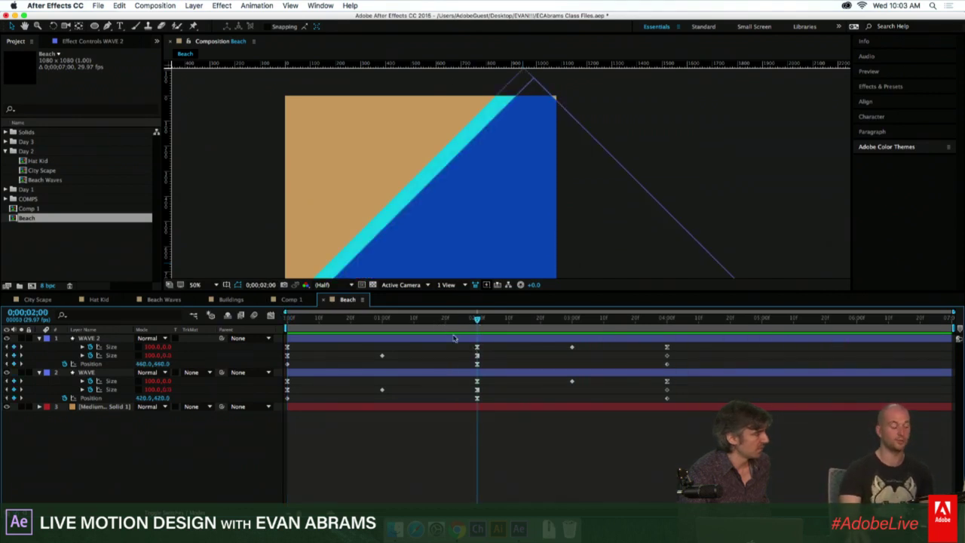
Add and correct a loopOut("cycle") expression on WAVE 2's Position, then copy it.
left_click(64, 364, "alt")
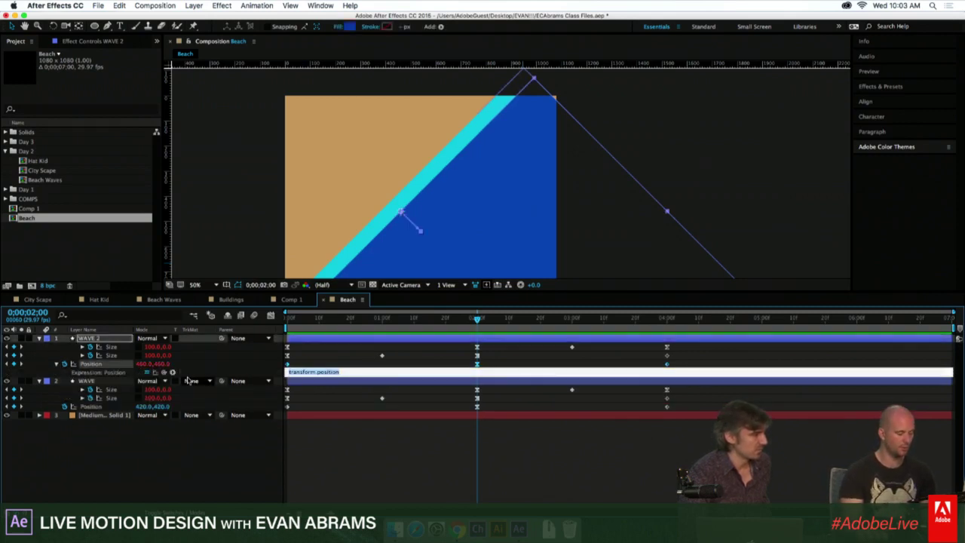
key("BackSpace")
key("KP_Enter")
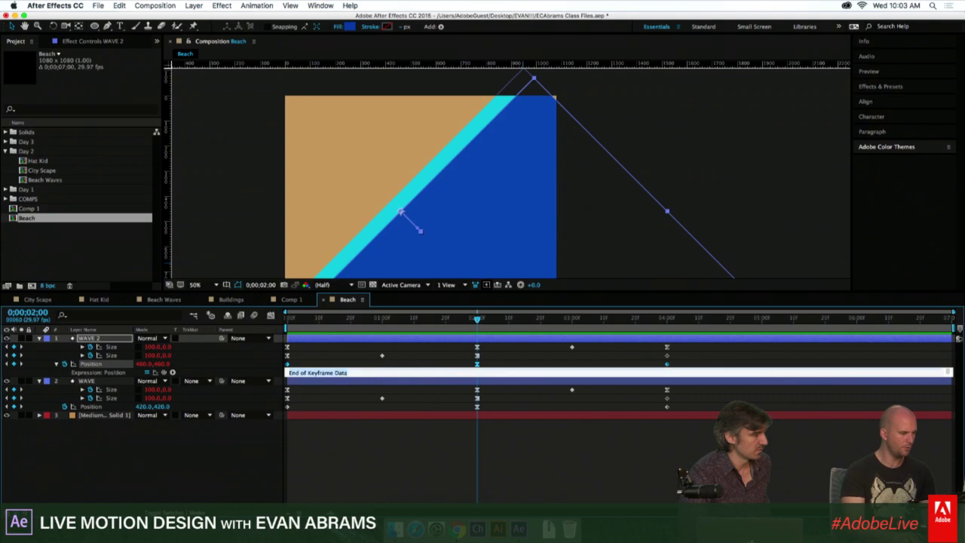
left_click(317, 372)
type("loopOut(\"cycle")
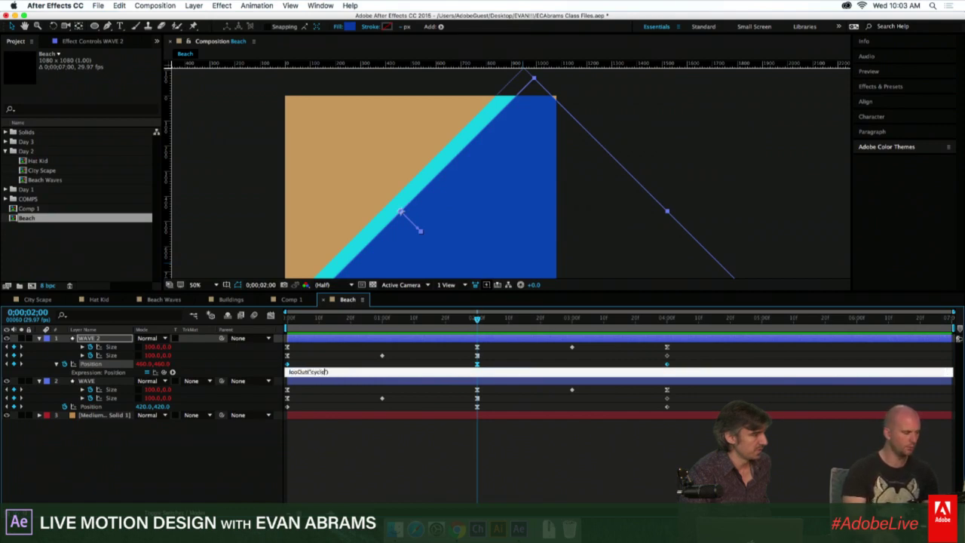
key("KP_Enter")
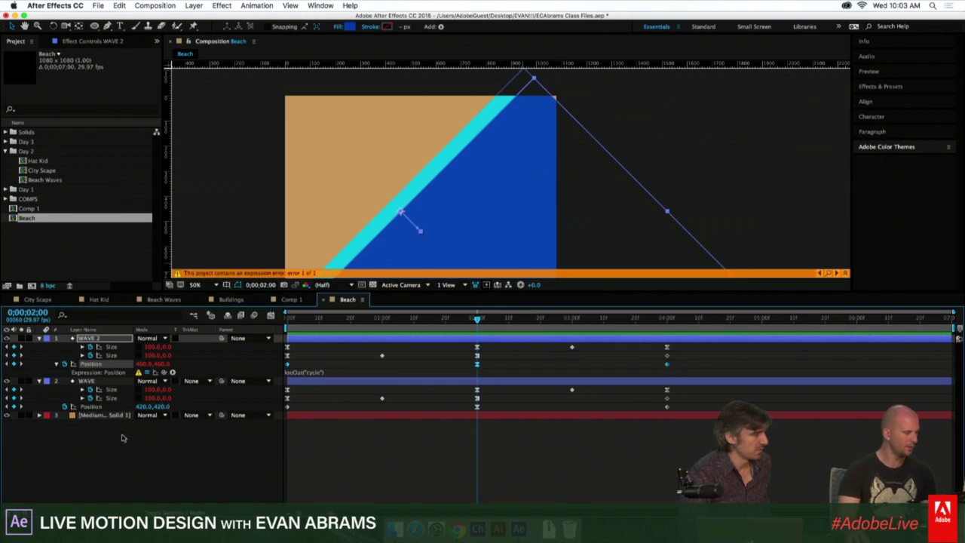
left_click(308, 372)
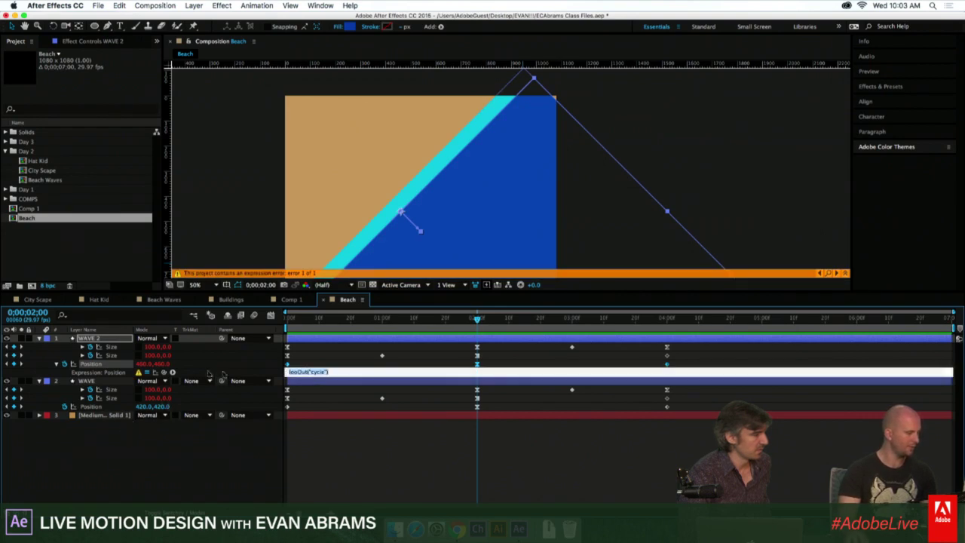
left_click(819, 263)
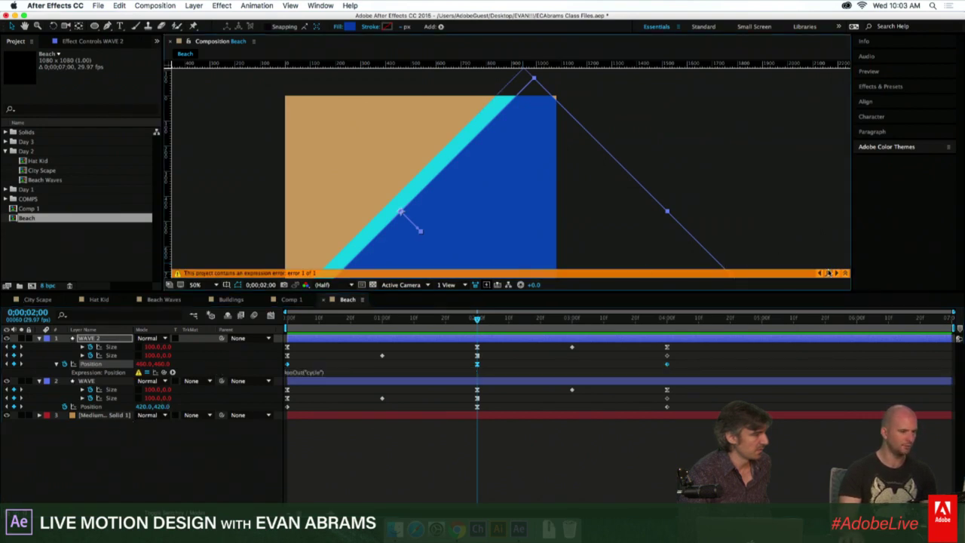
left_click(321, 372)
key("super+c")
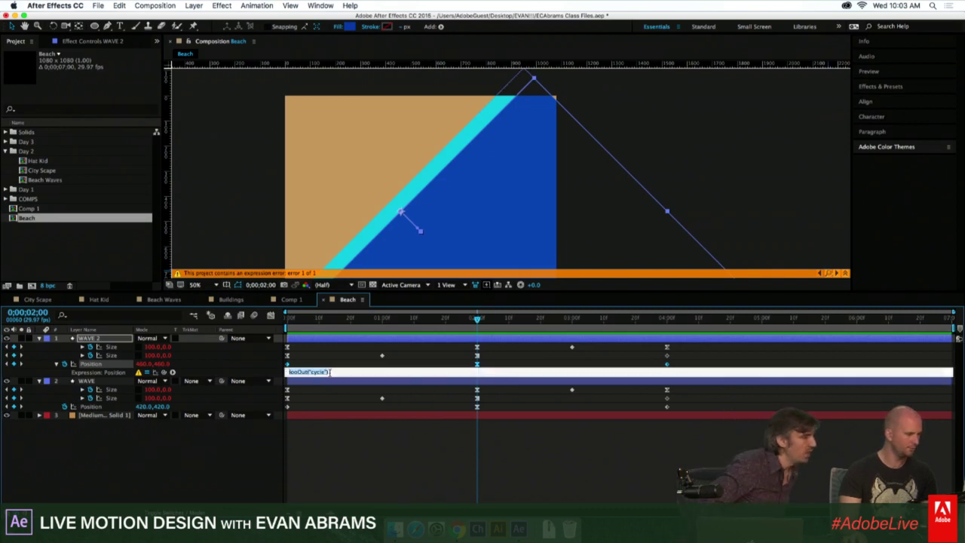
left_click(295, 372)
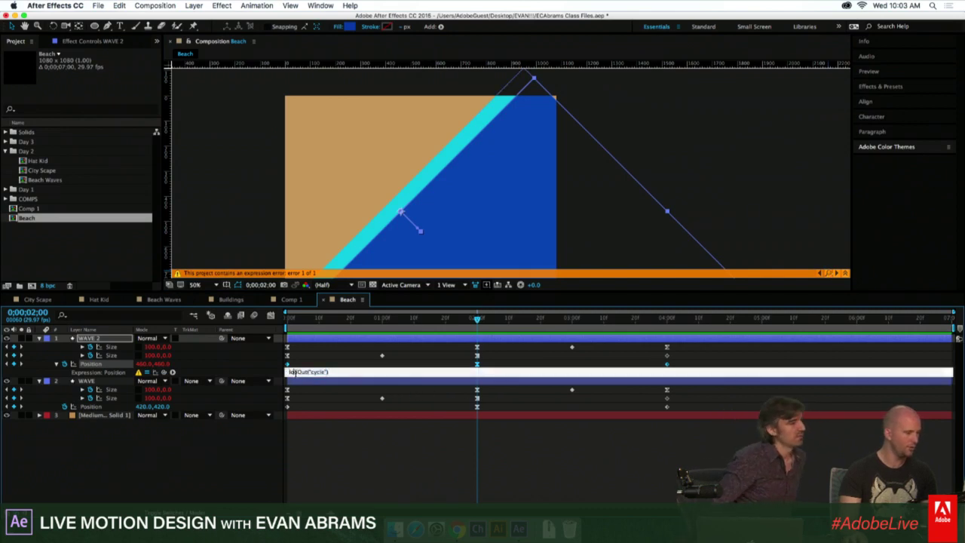
left_click(327, 330)
double_click(320, 371)
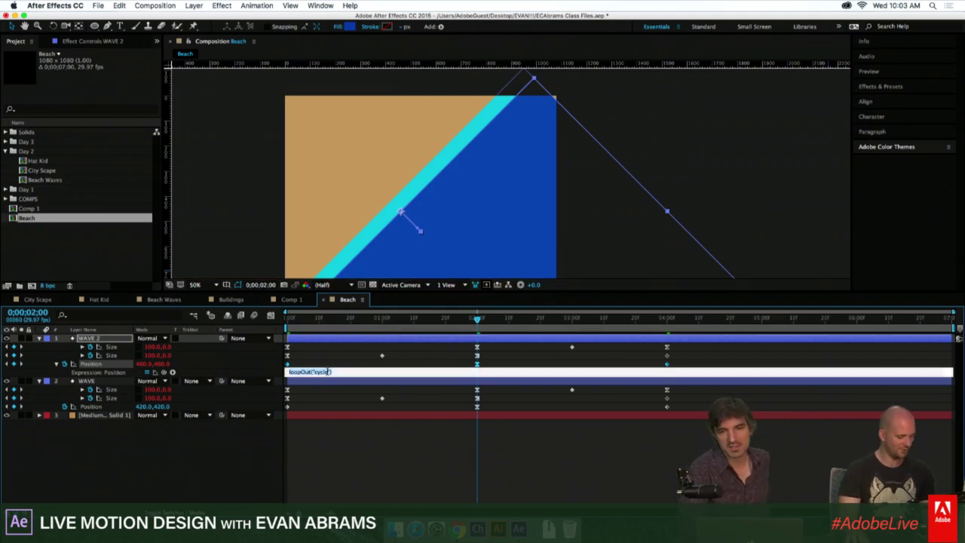
Paste loopOut("cycle") into WAVE's Position expression and preview the looping waves.
left_click(64, 406, "alt")
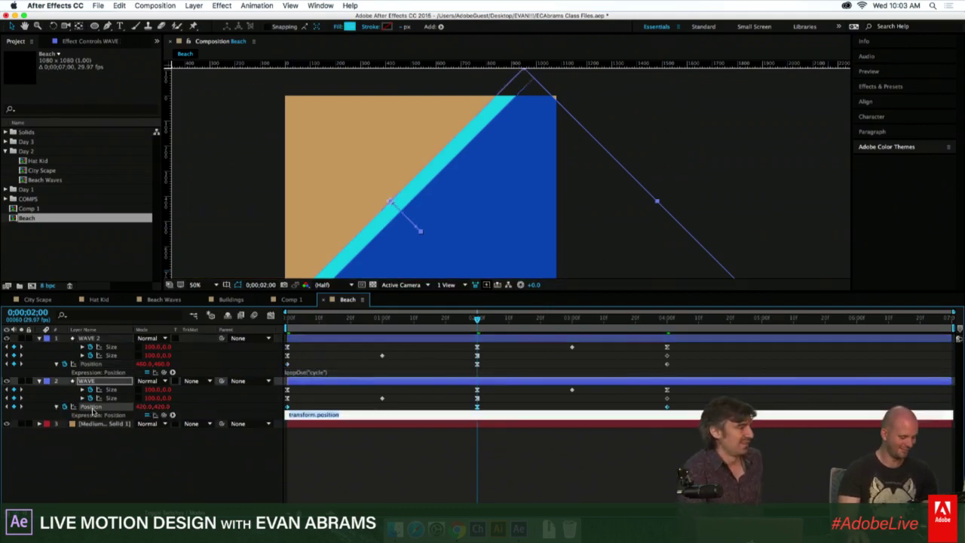
key("super+v")
left_click(380, 457)
key("space")
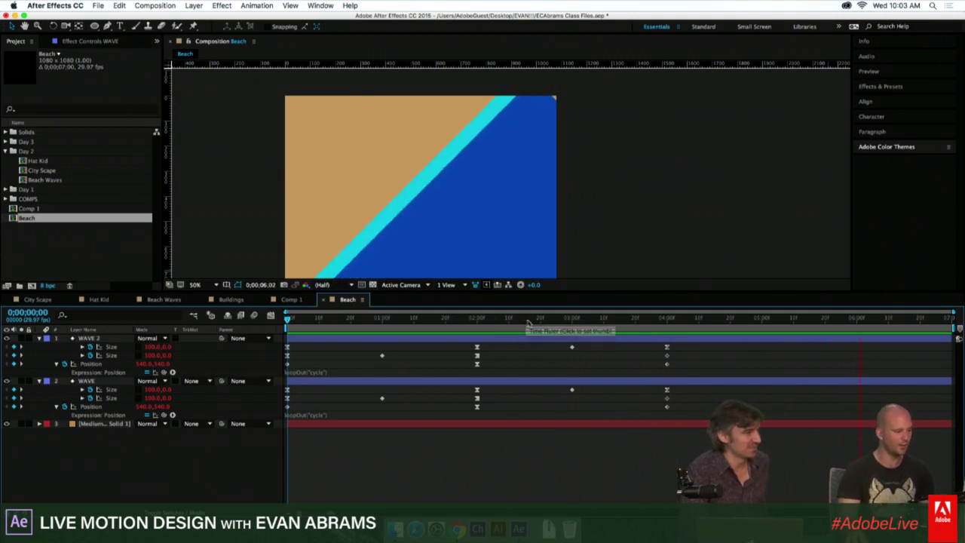
key("space")
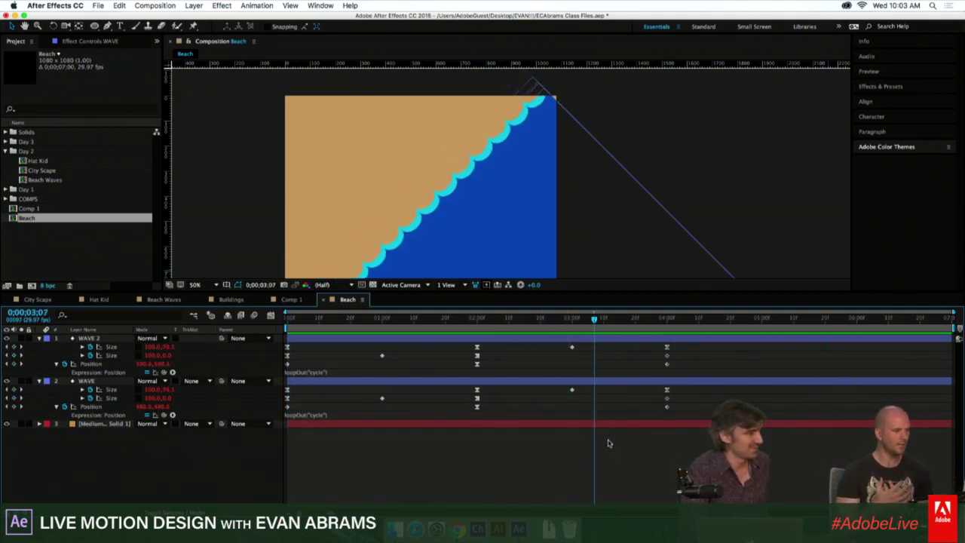
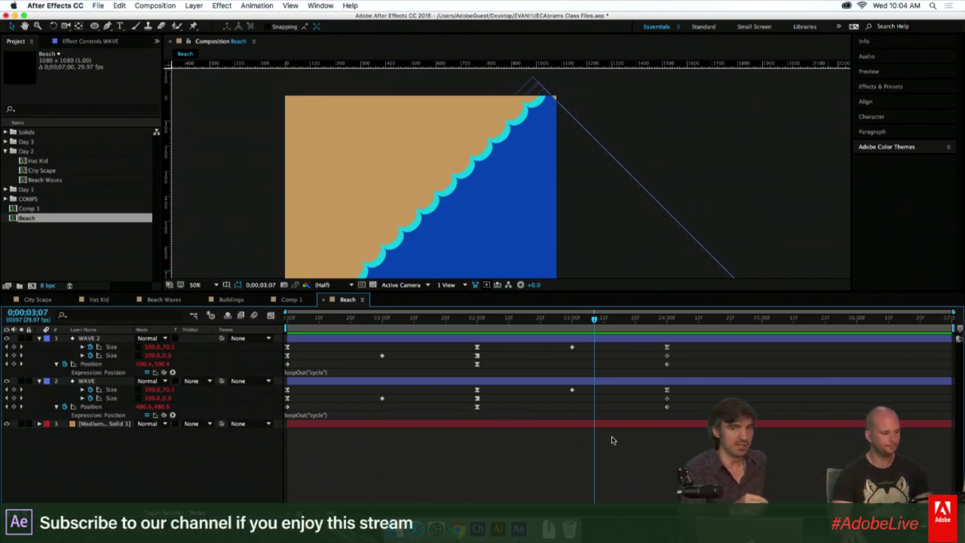
Preview the Beach Waves comp for reference, then return to Beach and select WAVE 2.
left_click_drag(602, 344, 673, 336)
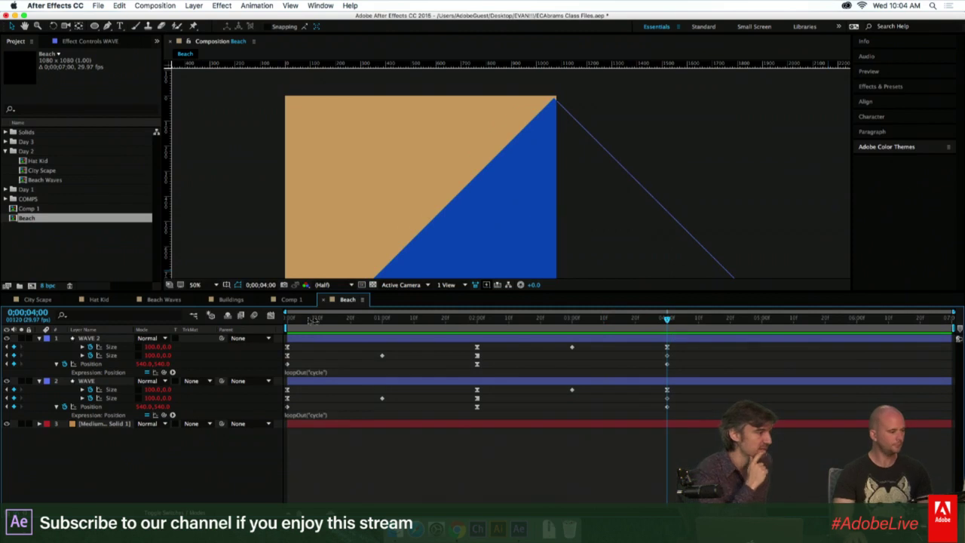
left_click(164, 299)
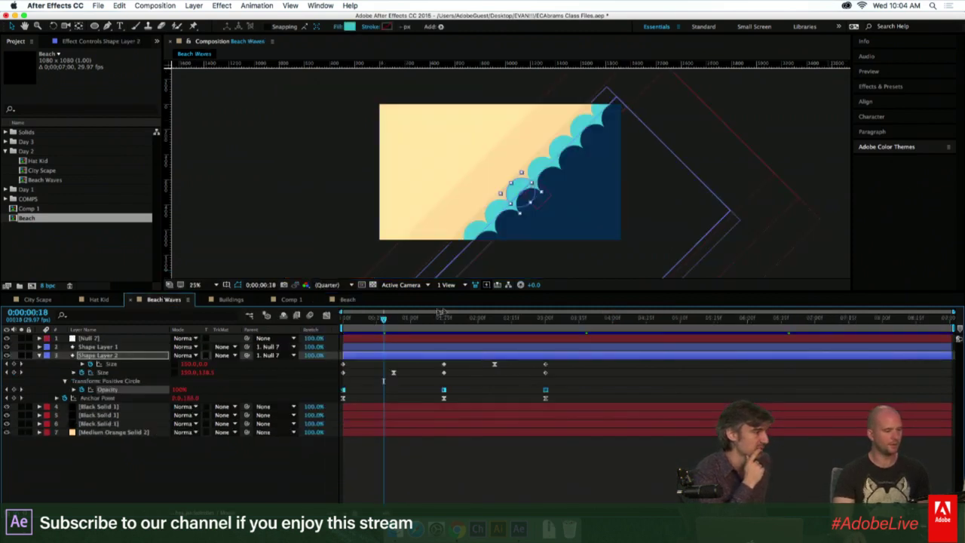
key("Home")
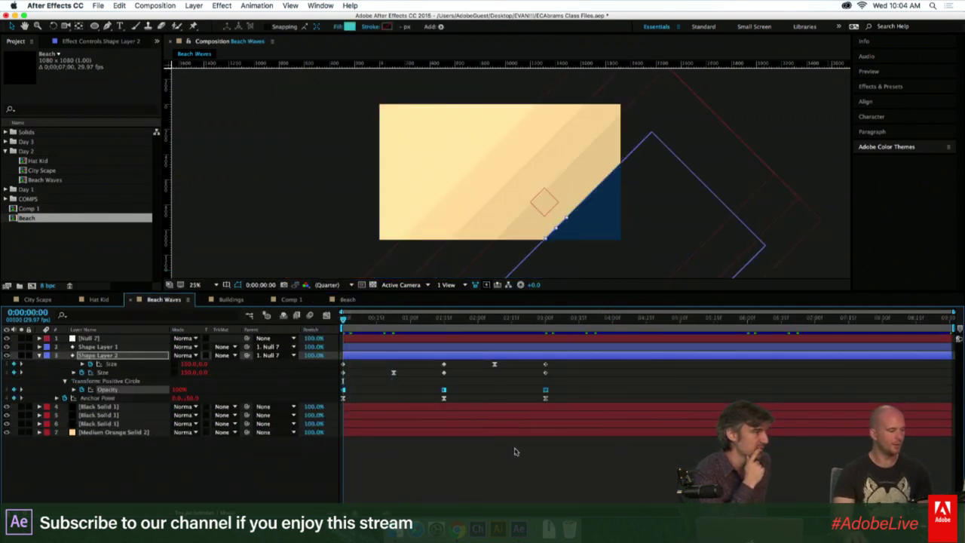
left_click(515, 451)
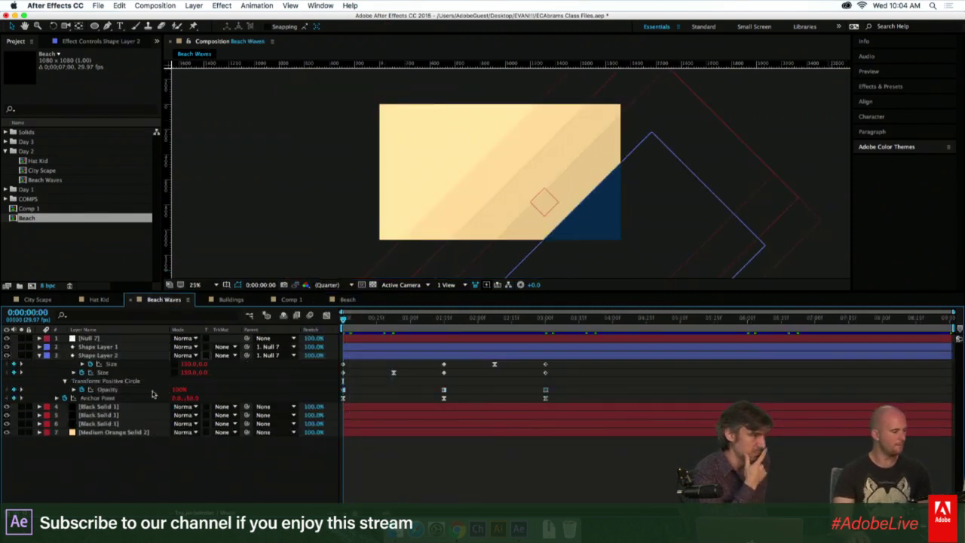
key("space")
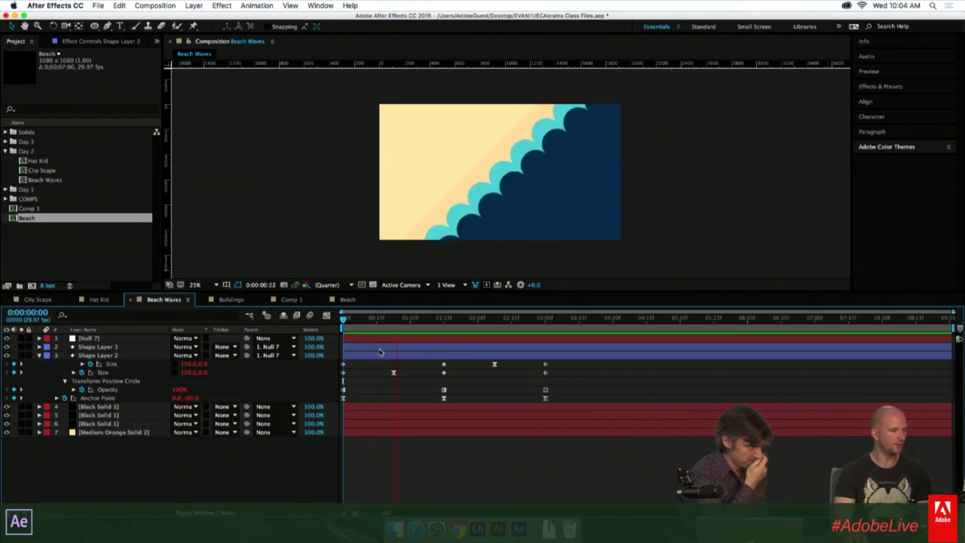
left_click(445, 329)
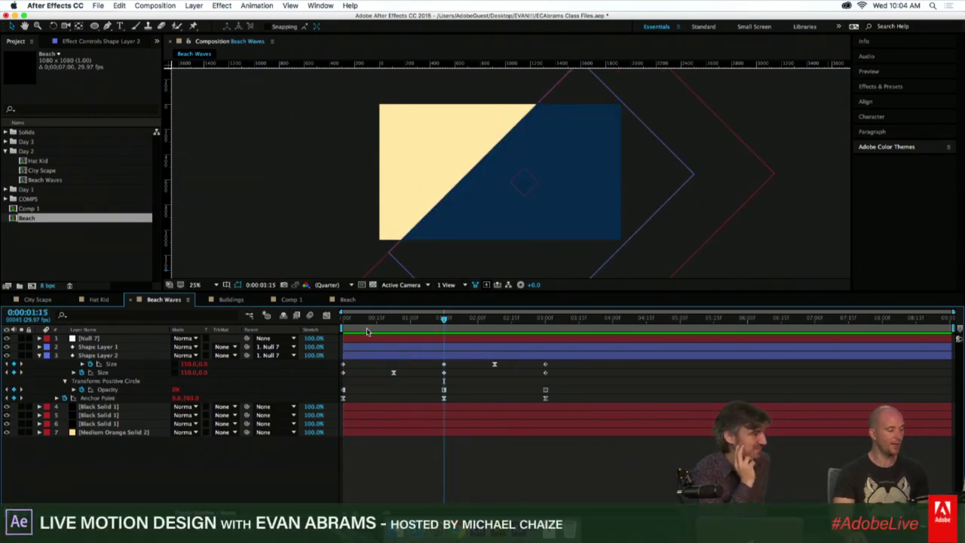
left_click_drag(367, 332, 477, 328)
left_click(347, 300)
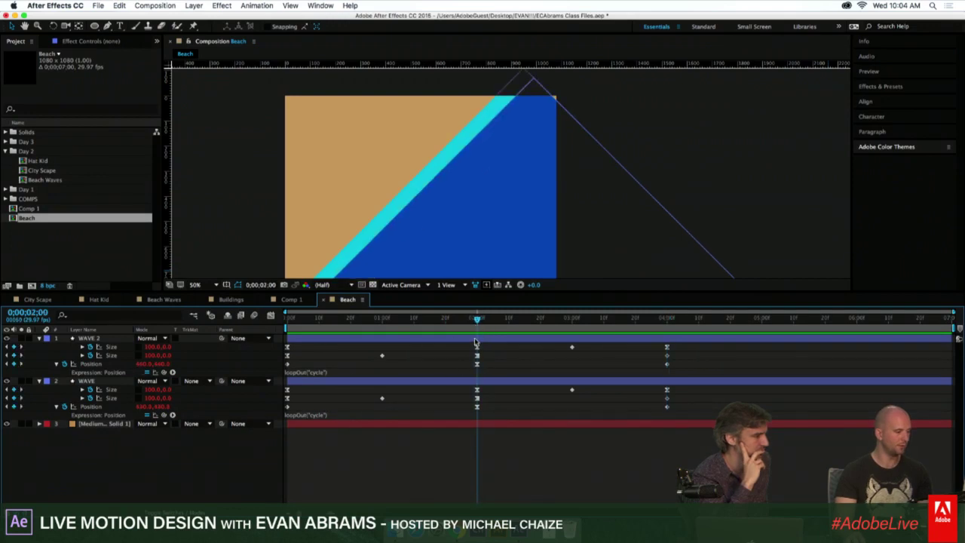
left_click(475, 341)
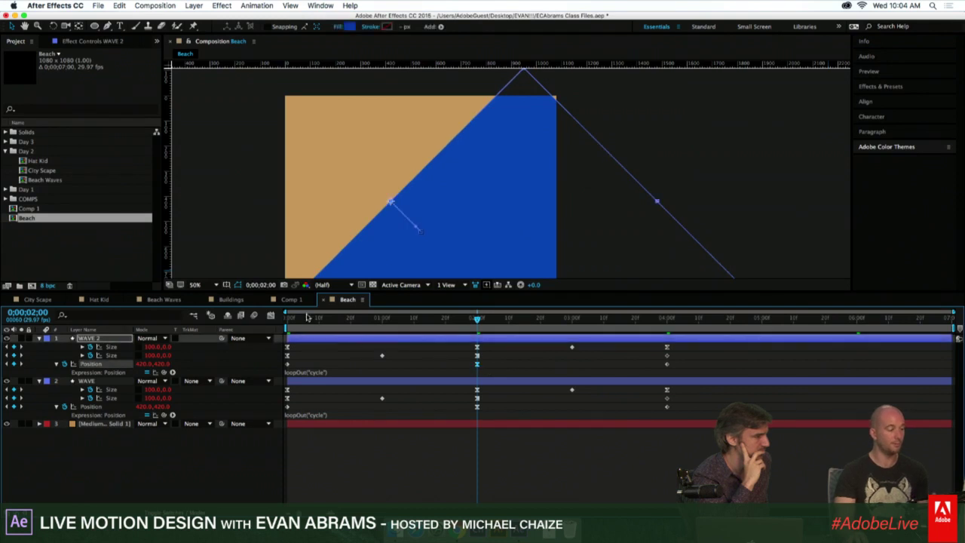
In the Graph Editor, Easy Ease the first and last WAVE 2 Position keyframes.
left_click(270, 315)
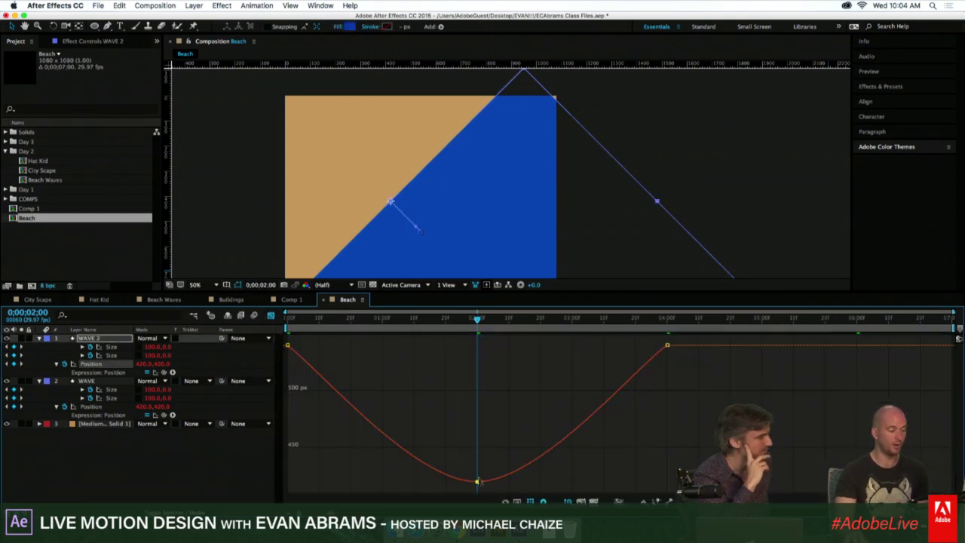
mouse_move(477, 483)
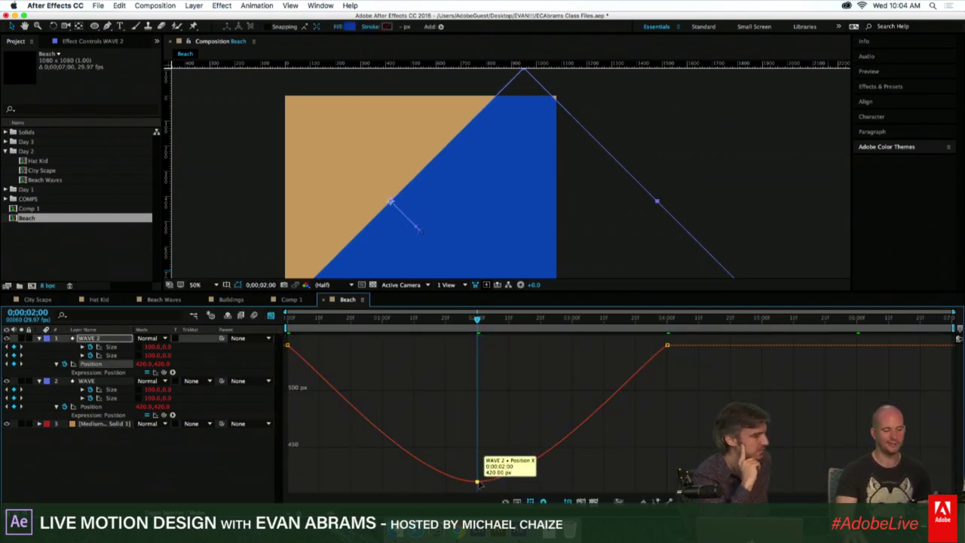
left_click(485, 477)
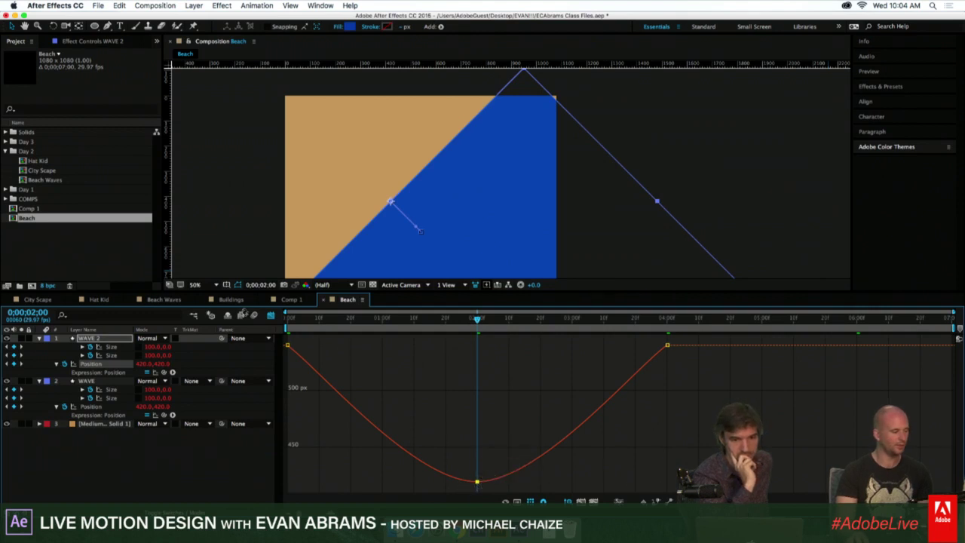
left_click(288, 345)
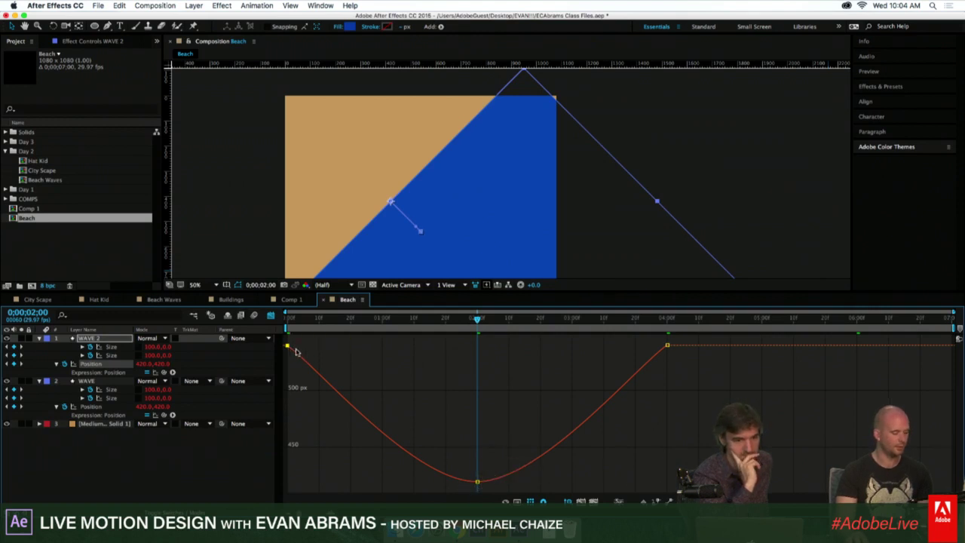
key("F9")
left_click(667, 345)
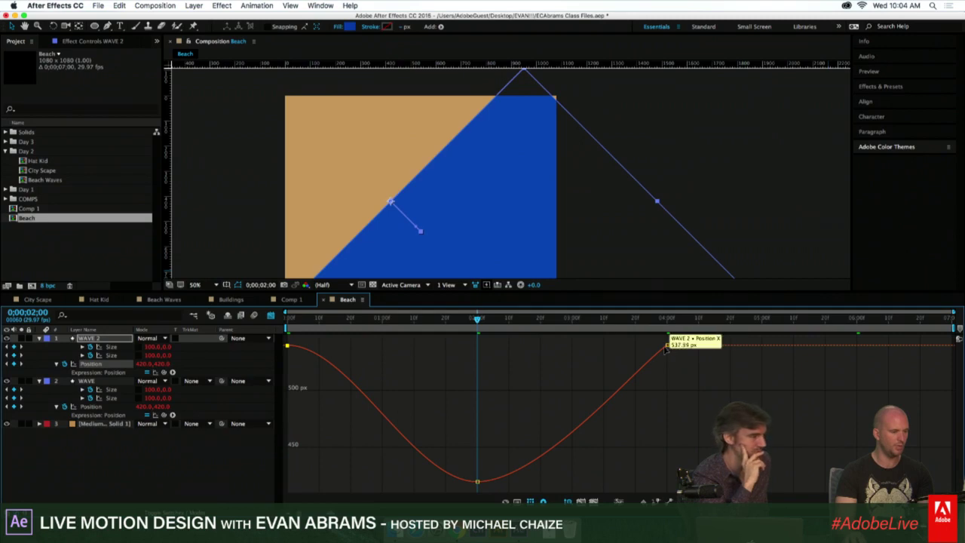
key("F9")
Preview the eased wave, compare it with WAVE's Position curve, and return to the timeline.
left_click_drag(368, 316, 249, 324)
key("space")
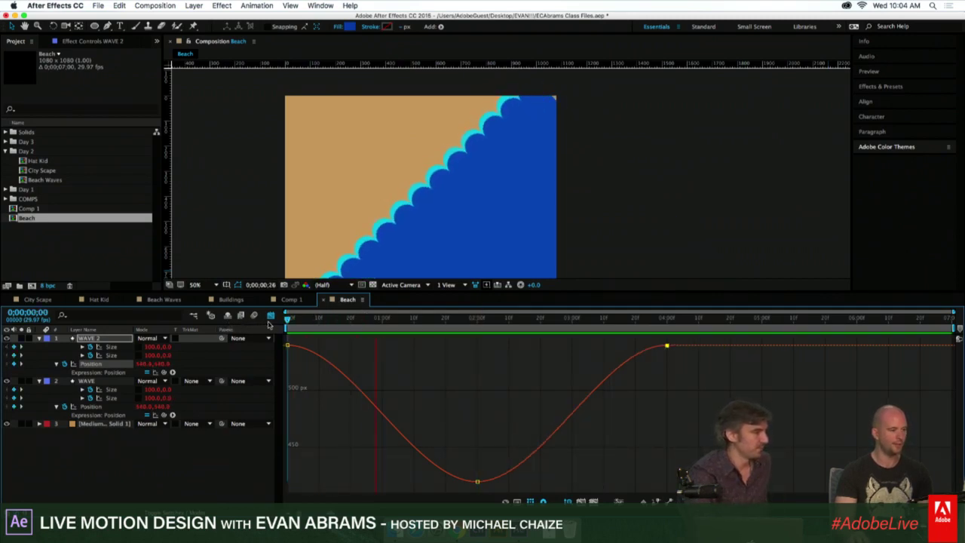
left_click_drag(368, 322, 359, 322)
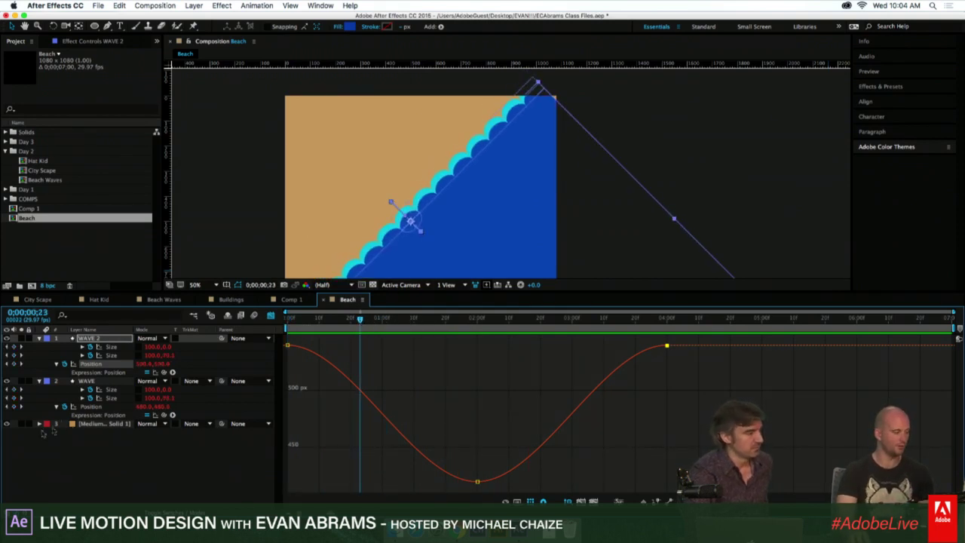
left_click(95, 407, "shift")
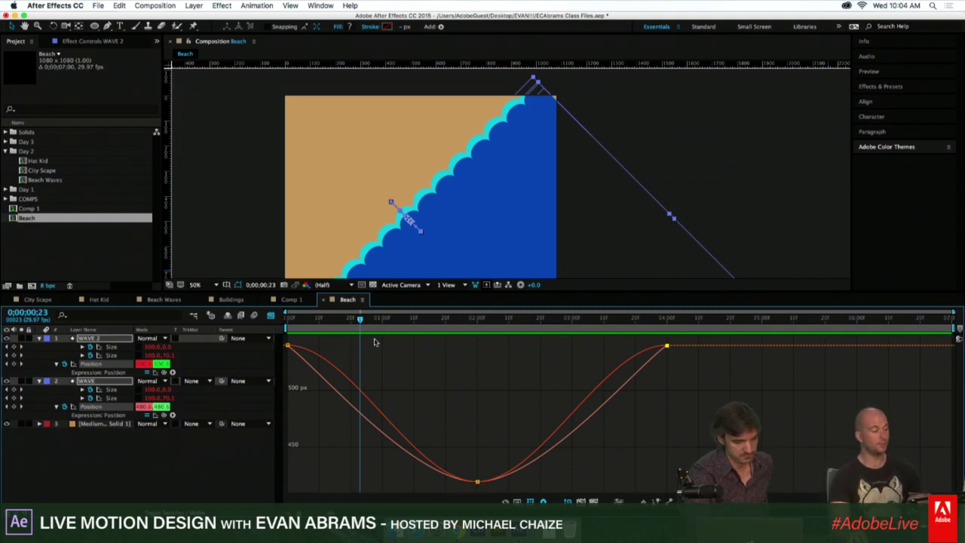
left_click_drag(350, 324, 322, 370)
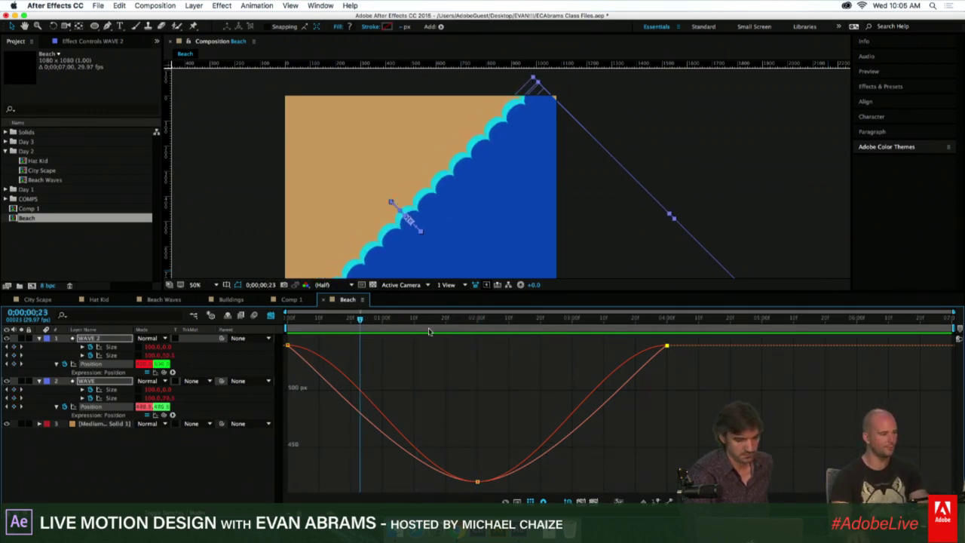
key("Home")
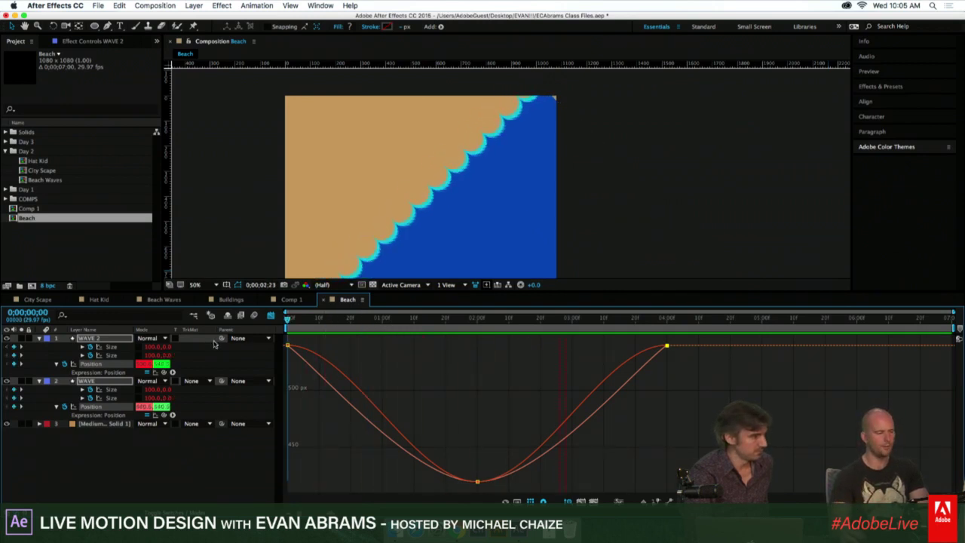
left_click_drag(618, 324, 616, 372)
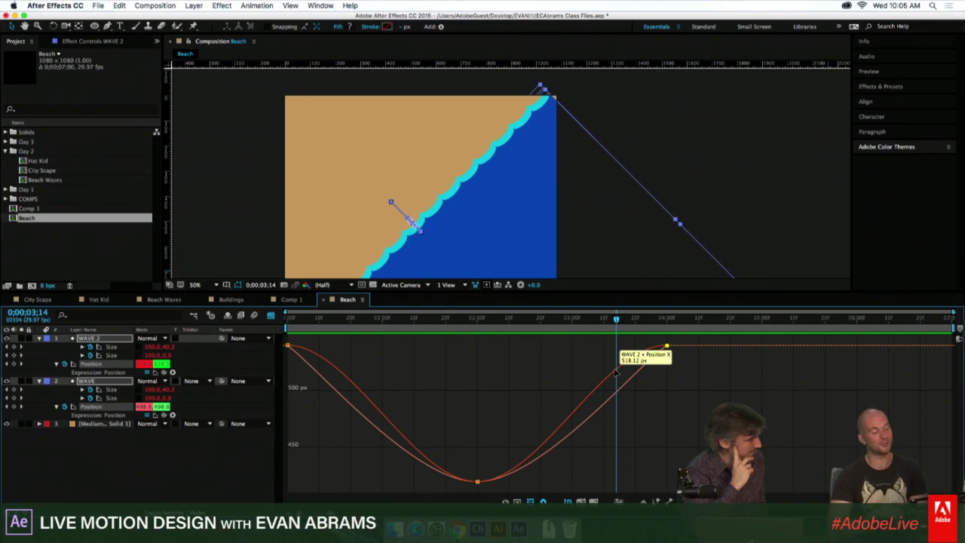
left_click_drag(577, 327, 521, 327)
key("space")
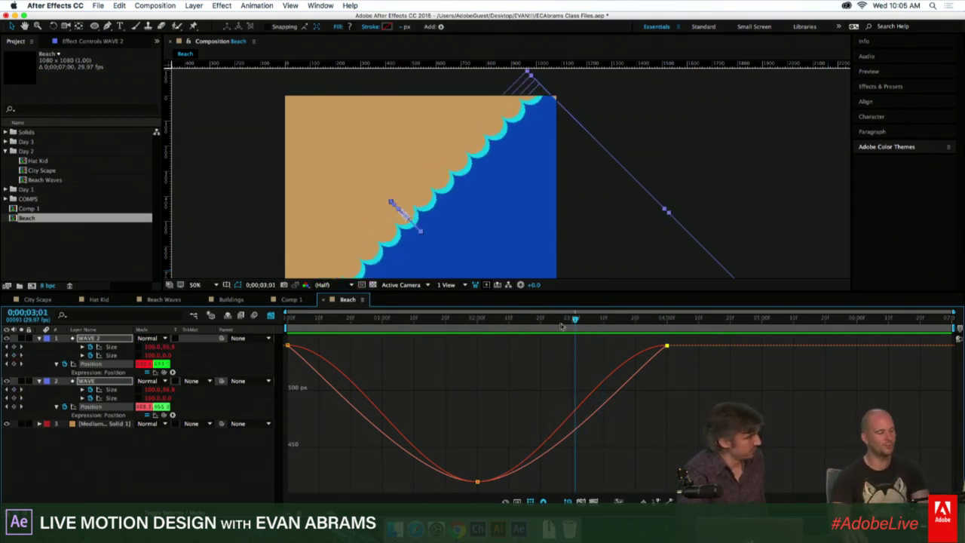
left_click(666, 347)
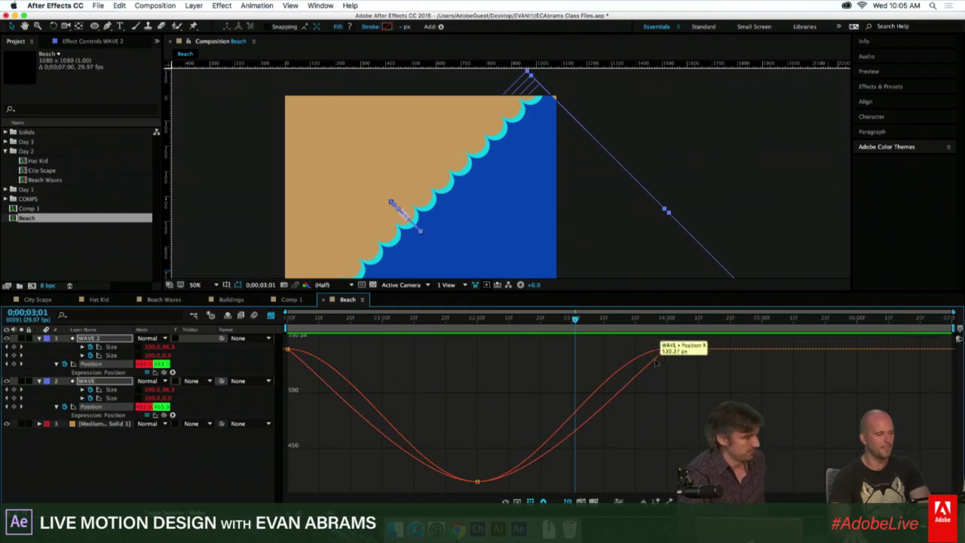
left_click(273, 316)
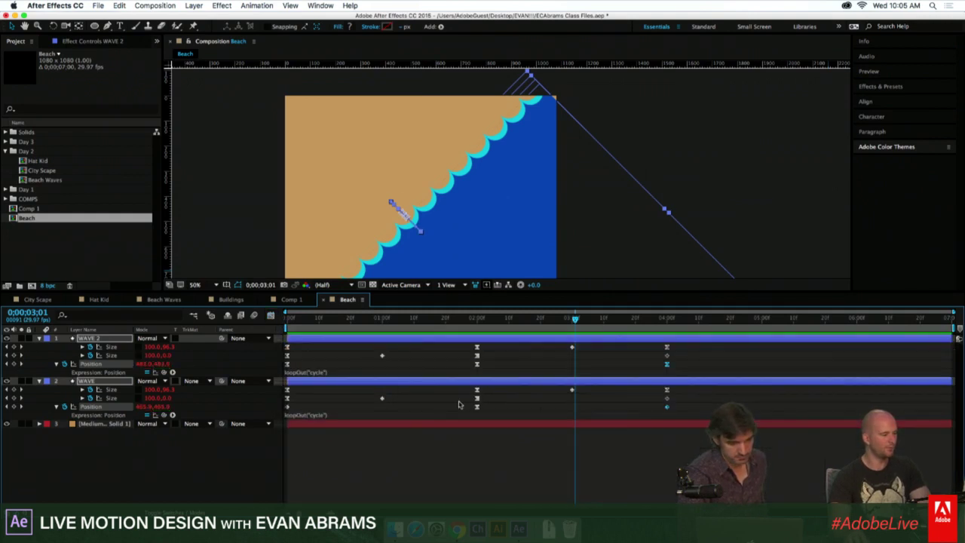
Show WAVE 2's speed graph, widen the 2-second keyframe's easing influence, and preview.
left_click(458, 405)
left_click(477, 320)
left_click(477, 364)
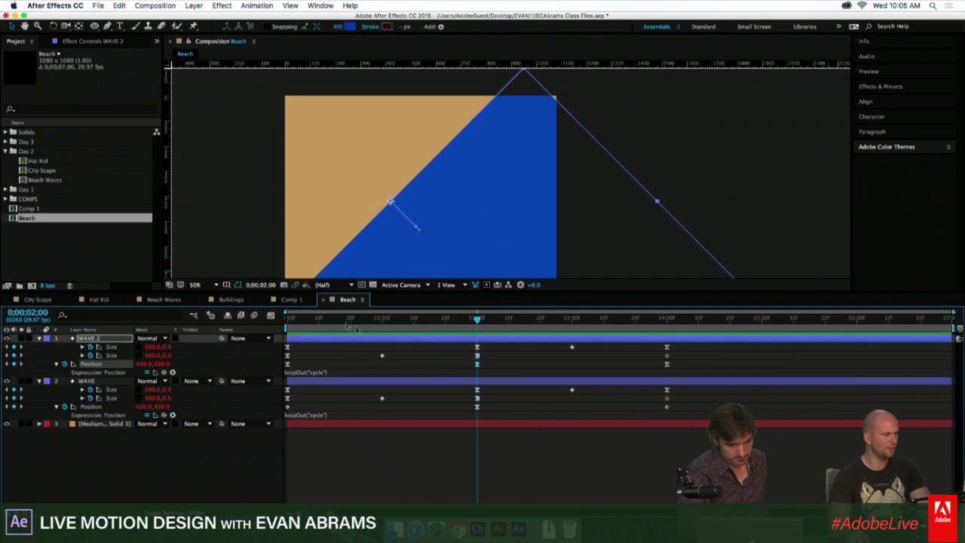
left_click(270, 316)
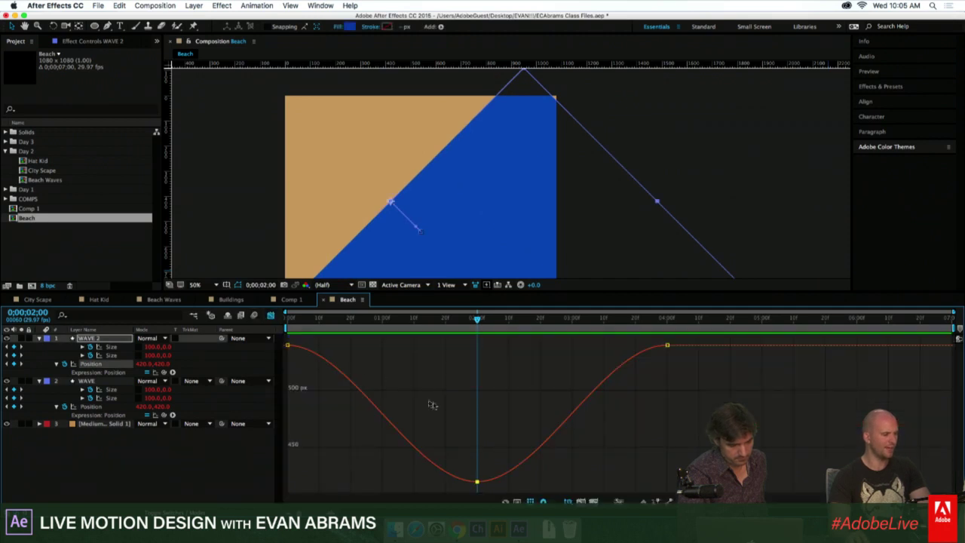
left_click(517, 501)
left_click(520, 429)
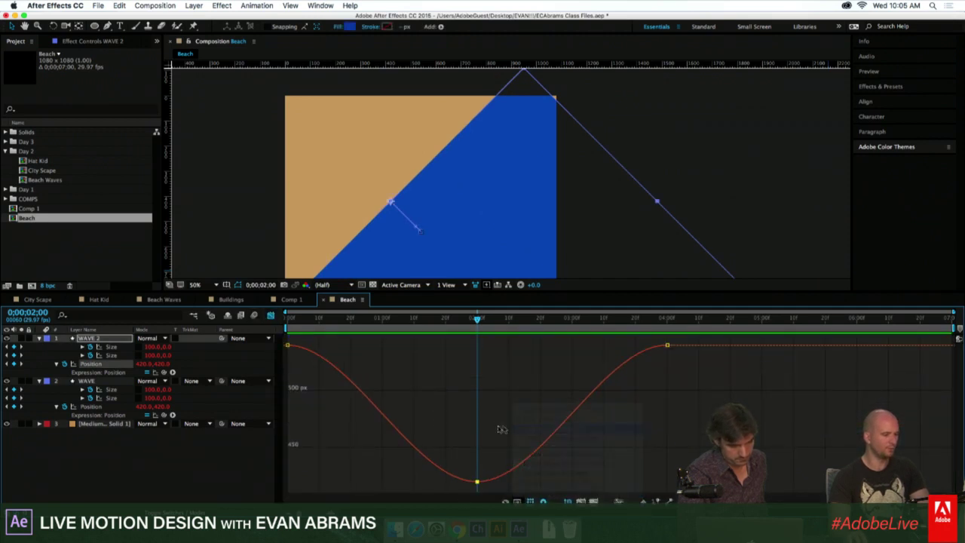
left_click_drag(444, 481, 369, 482)
left_click_drag(695, 434, 571, 483)
key("Home")
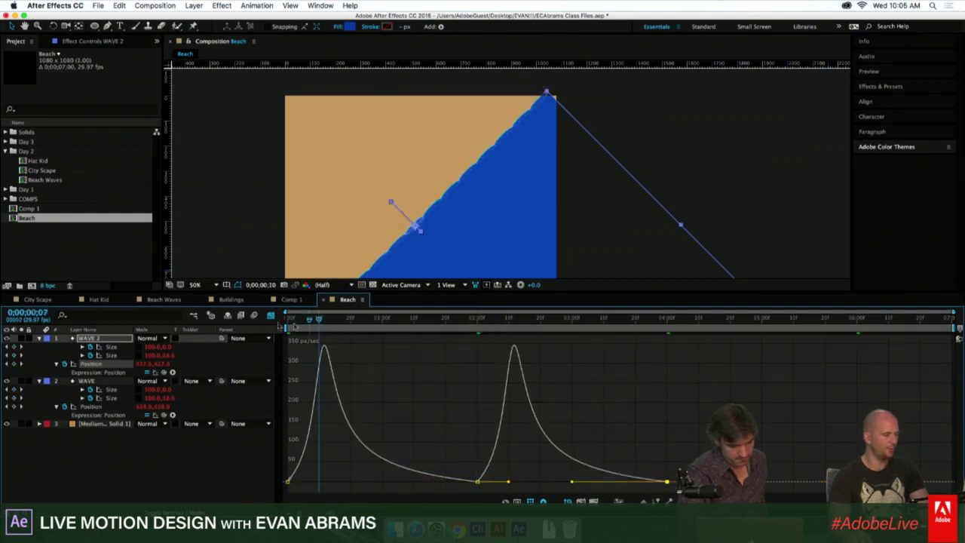
key("space")
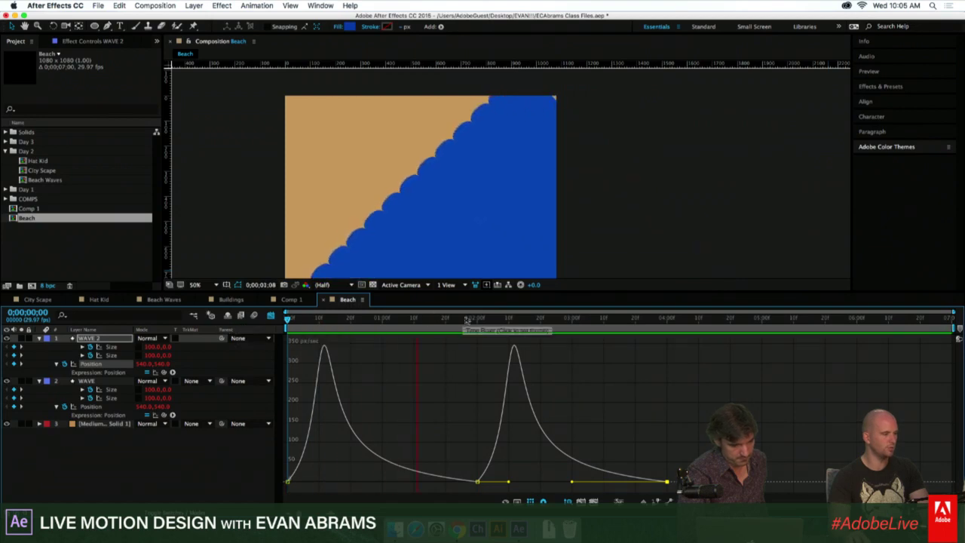
left_click(475, 325)
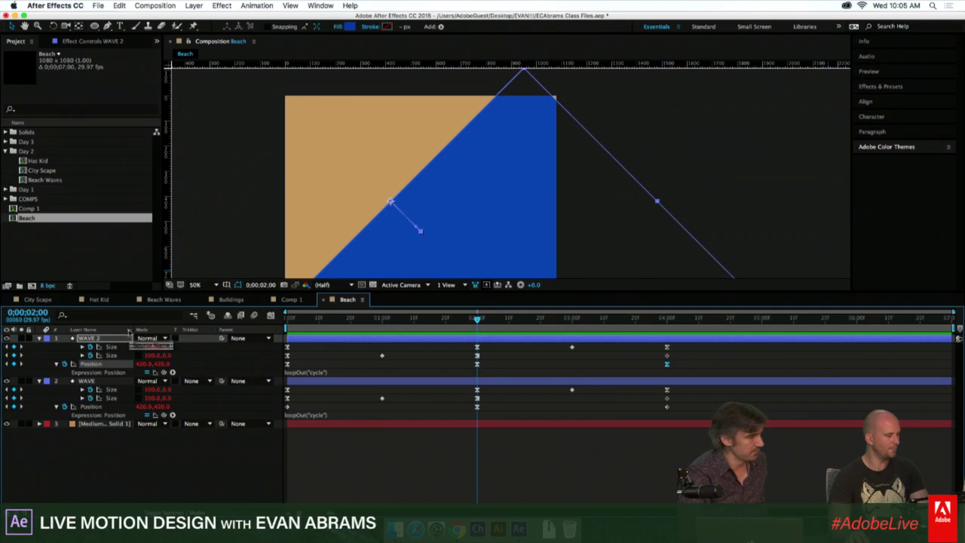
Move WAVE 2 below WAVE in the layer stack and preview the reordered waves.
left_click_drag(106, 338, 110, 421)
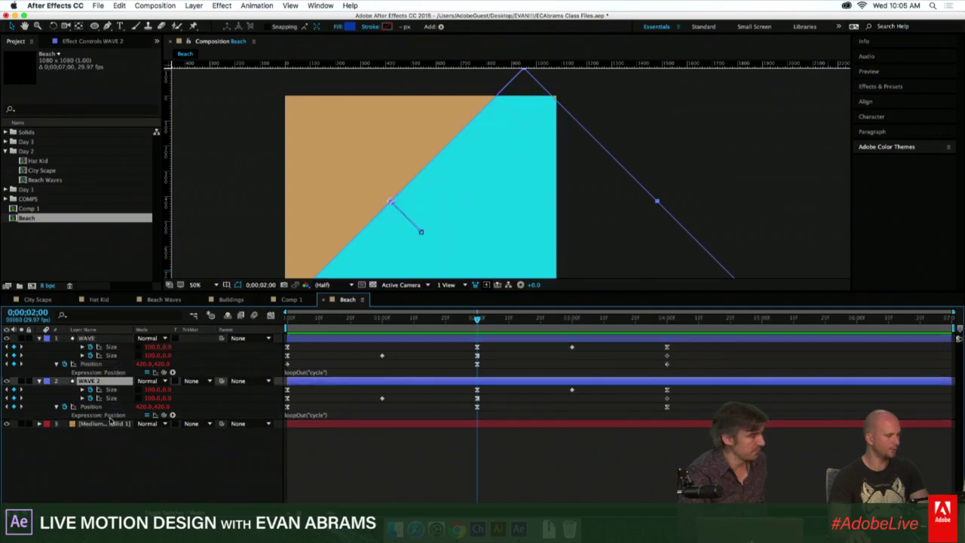
key("space")
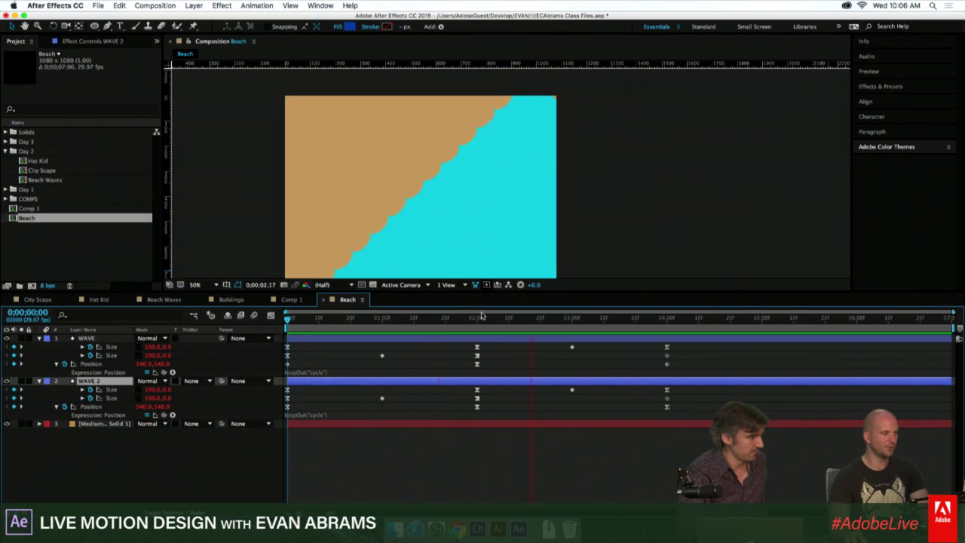
left_click(481, 317)
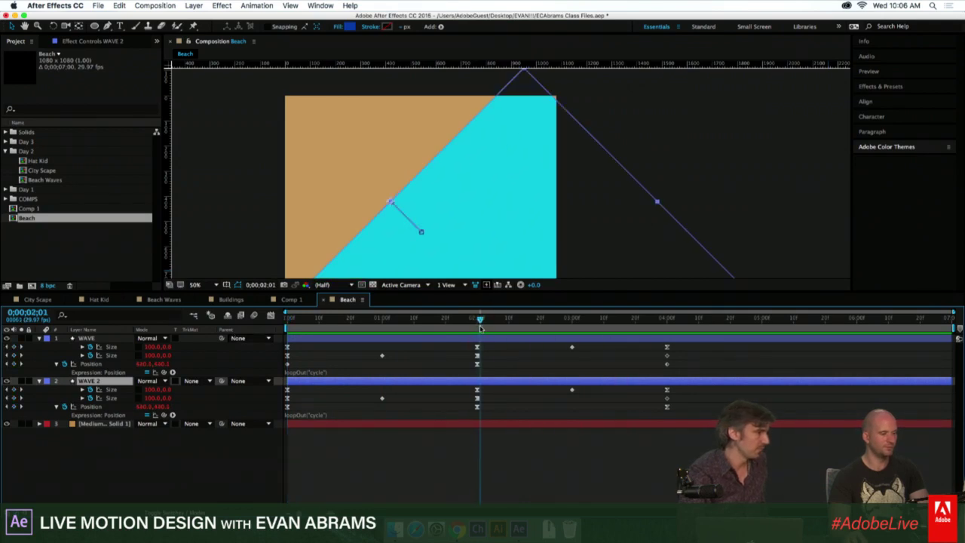
left_click_drag(480, 325, 477, 325)
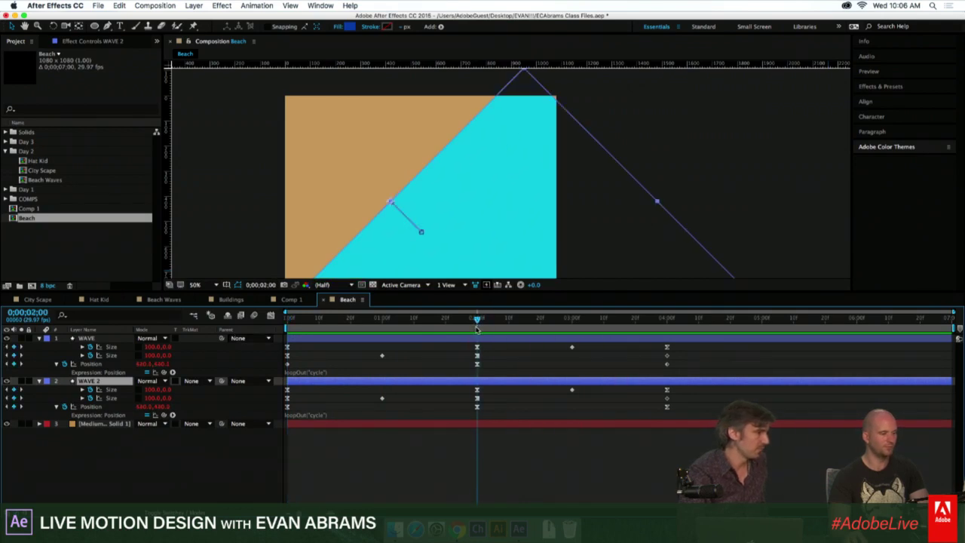
Check WAVE's speed graph and playback, then bring up the Hat Kid comp.
left_click(666, 364)
key("shift+F3")
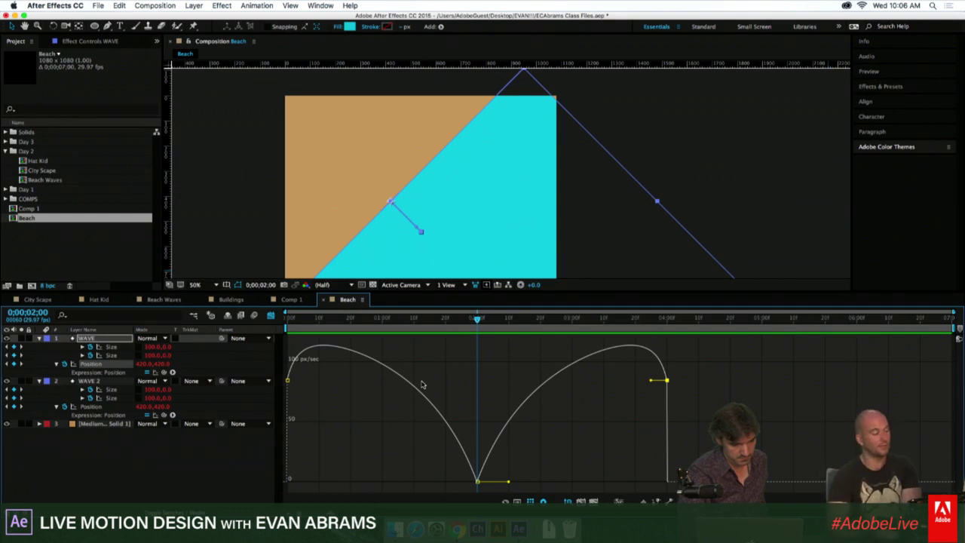
key("space")
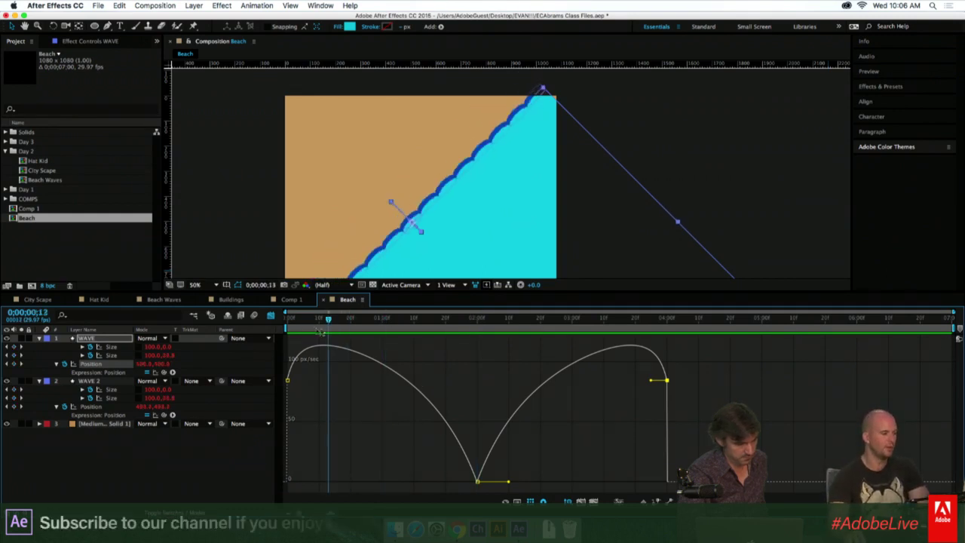
left_click(228, 444)
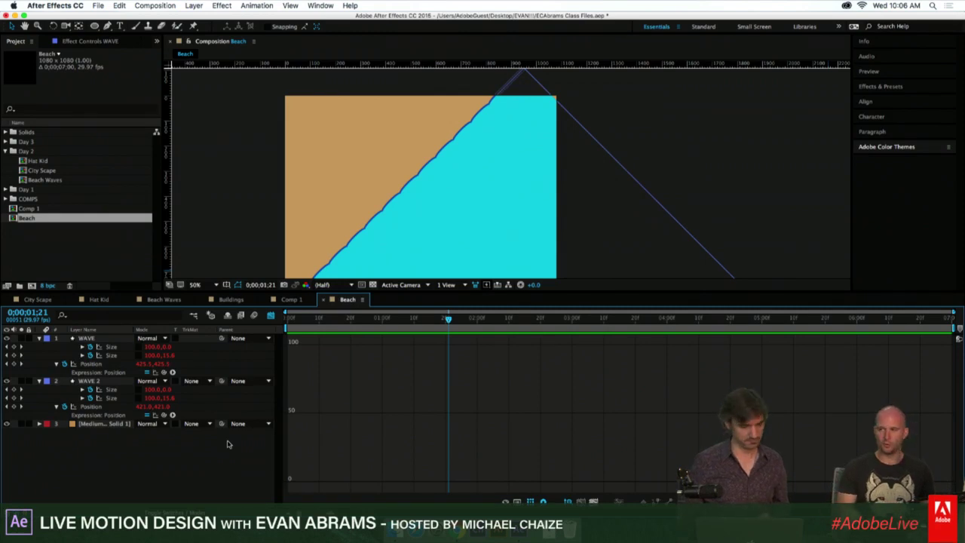
left_click(99, 299)
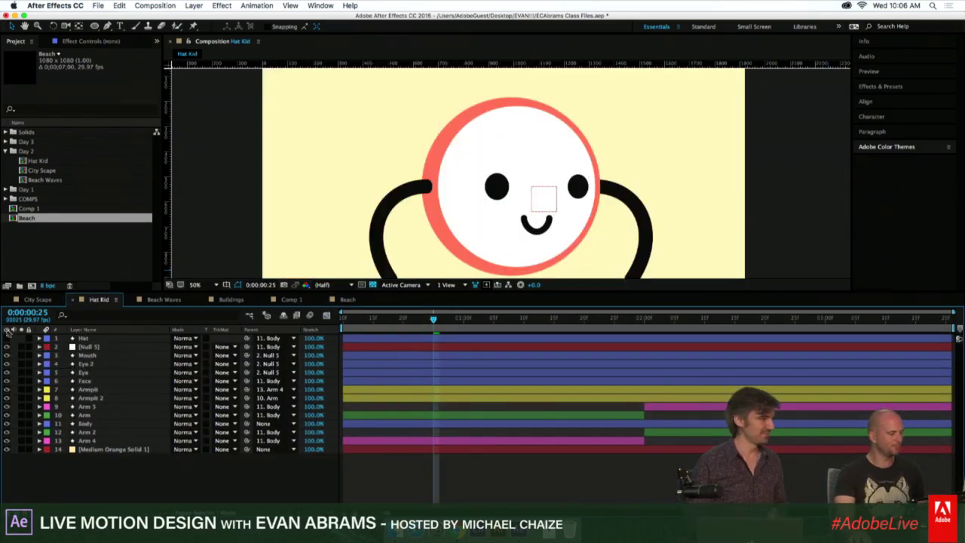
Turn the Hat layer back on and preview the Hat Kid animation to about 3:13.
left_click(7, 339)
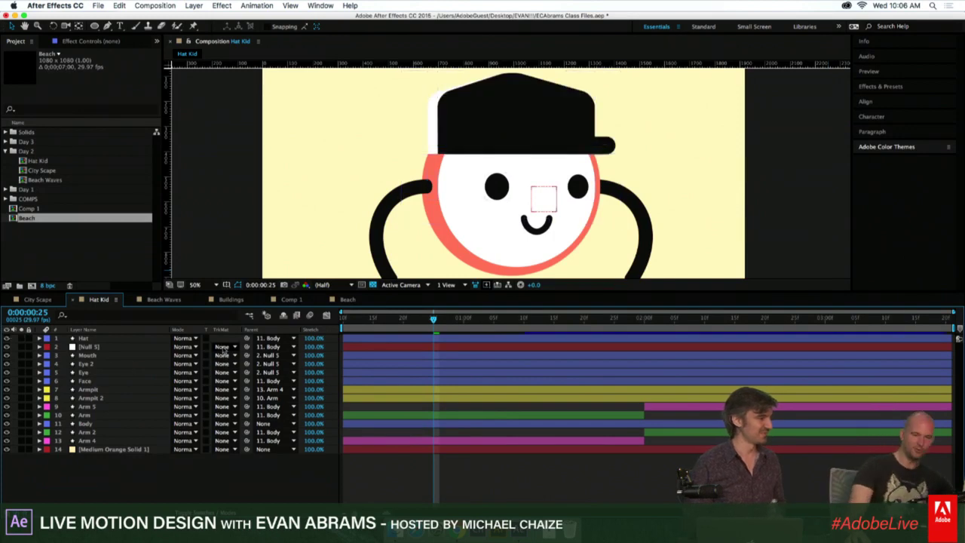
scroll(409, 221, "down", 2)
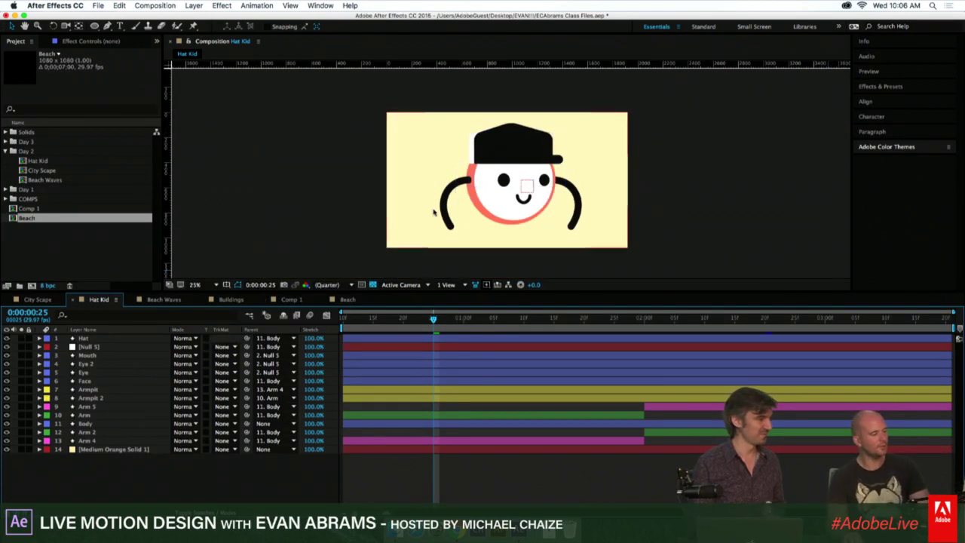
left_click_drag(431, 333, 481, 334)
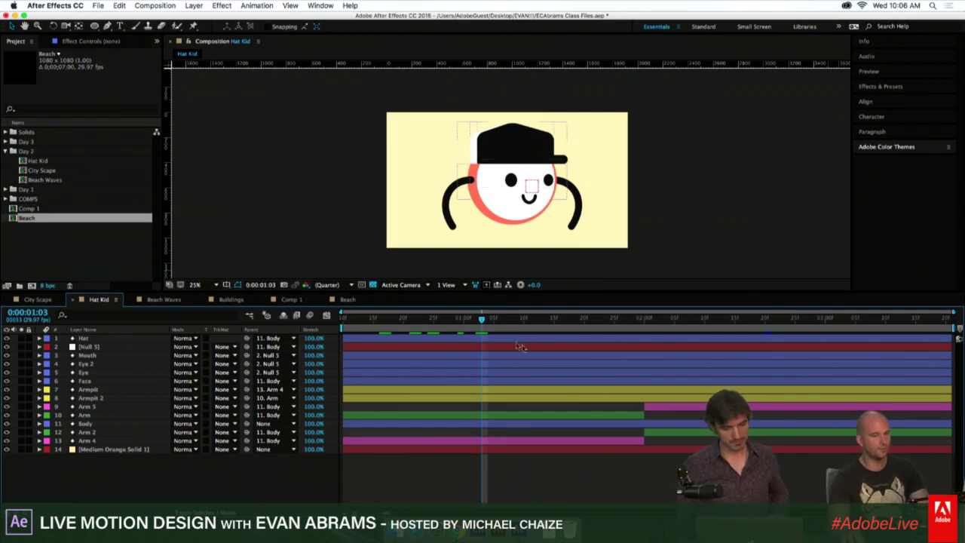
key("space")
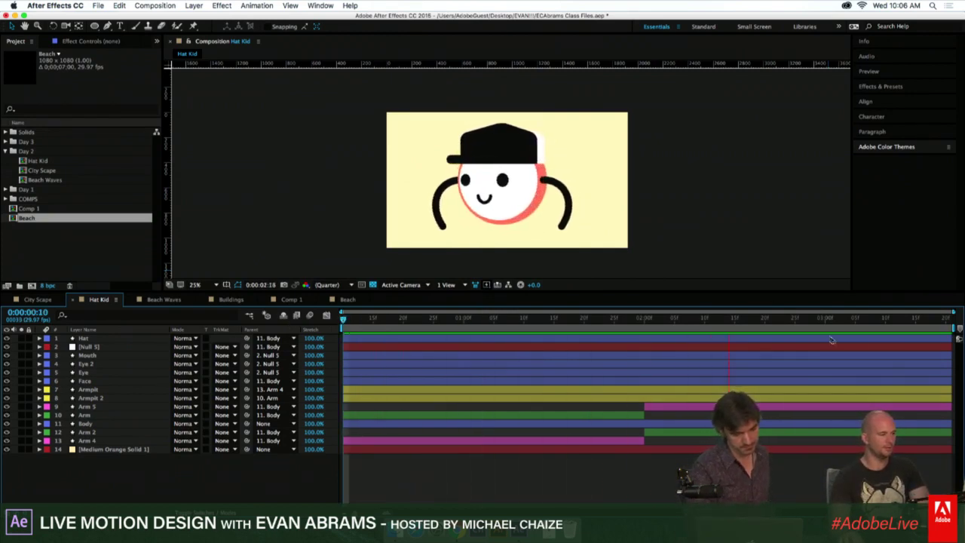
left_click(904, 330)
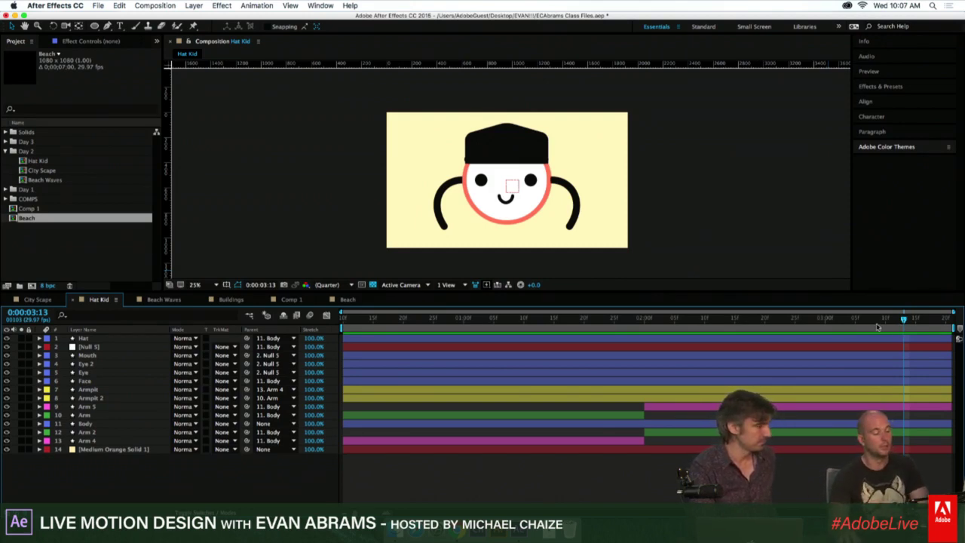
Replay the Hat Kid preview a few more times, then start a new composition.
key("space")
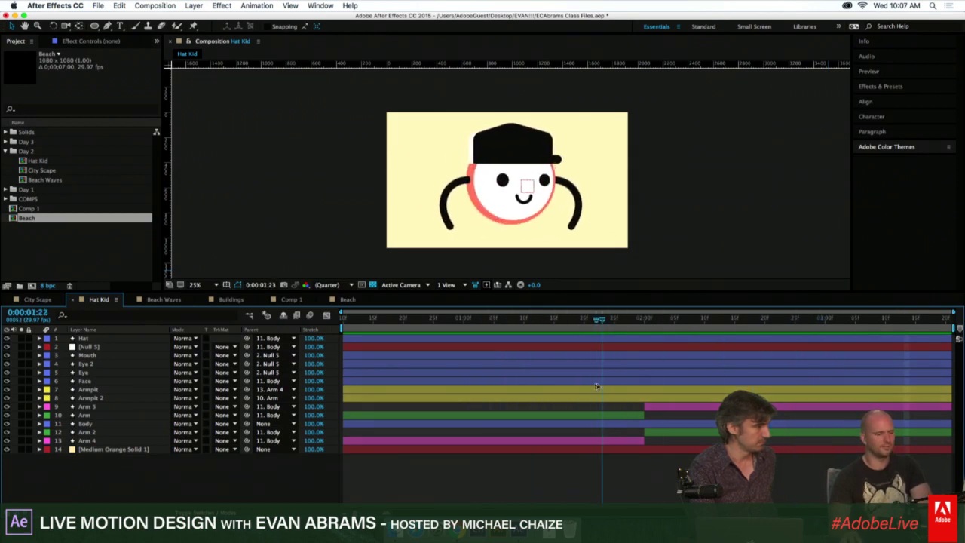
left_click(771, 382)
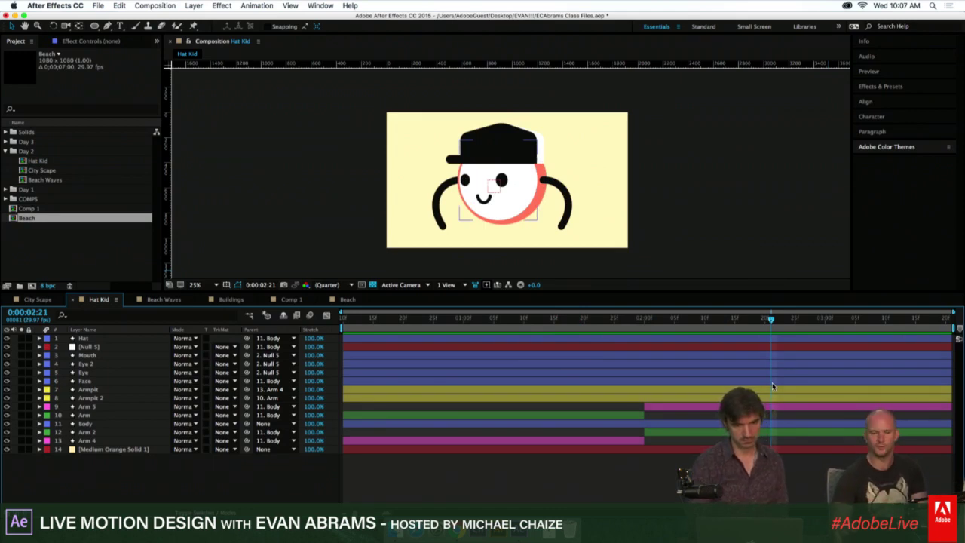
key("space")
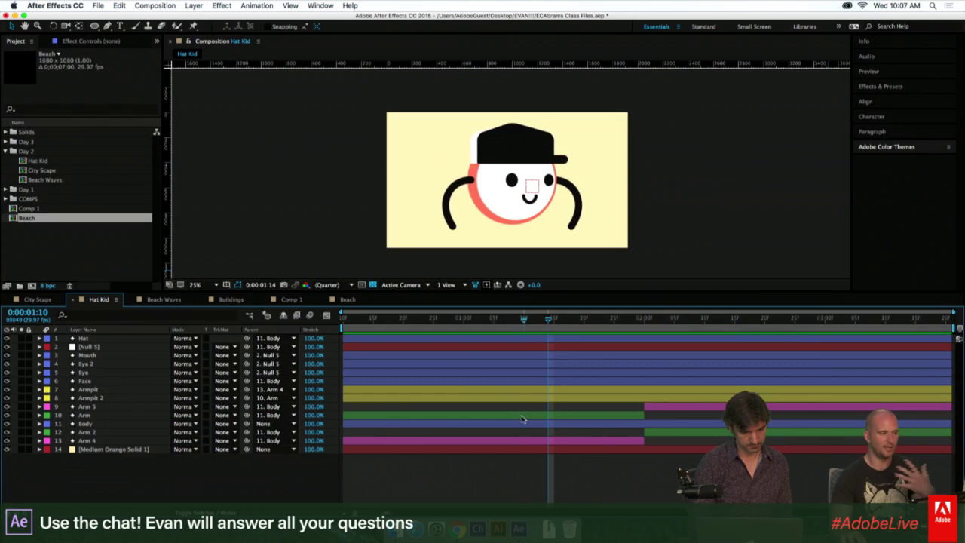
key("space")
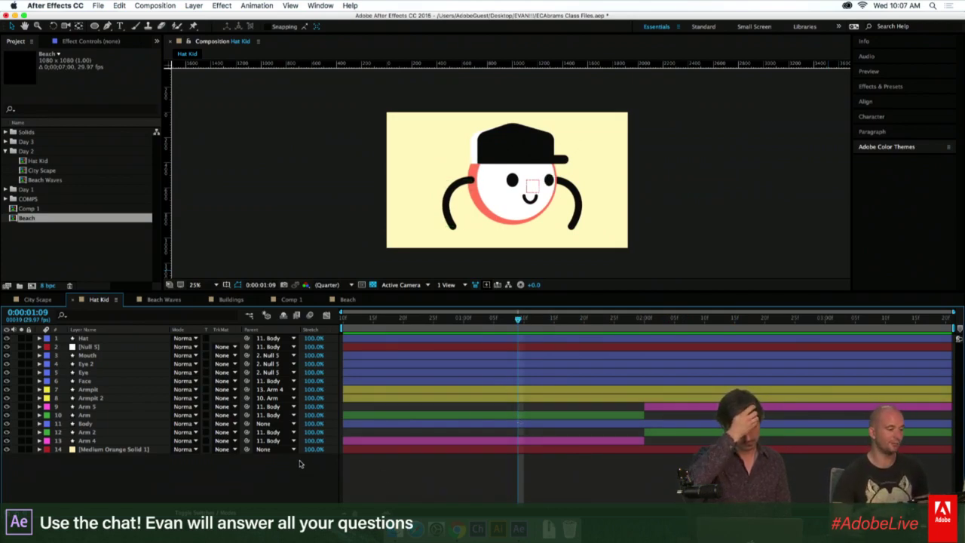
left_click(104, 266)
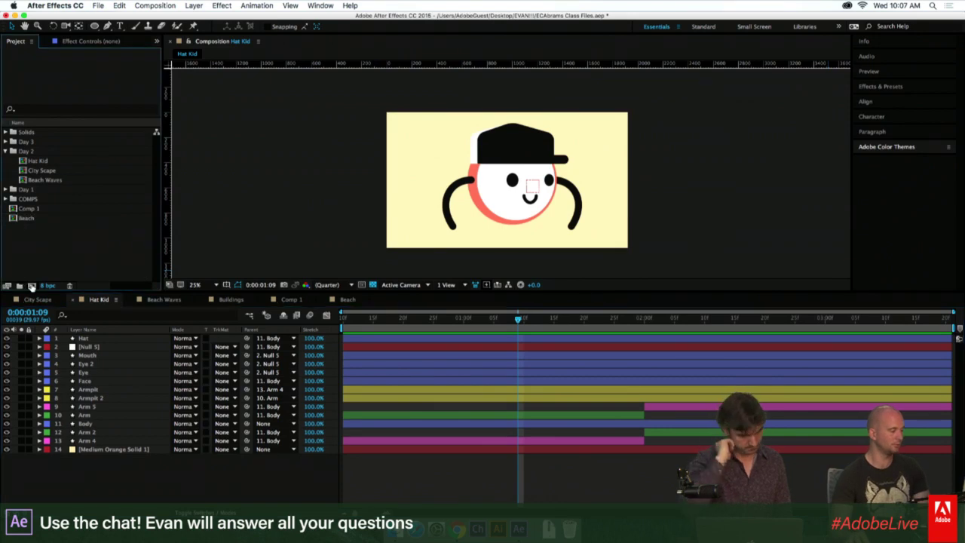
left_click(32, 286)
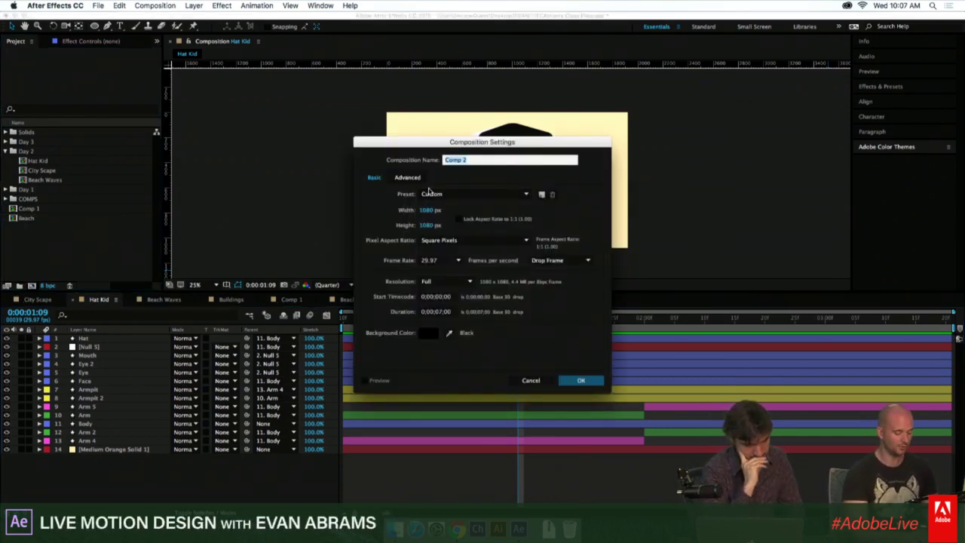
Name the new 1080×1080 composition 'hat Boy 2' and confirm it.
type("hat Boy")
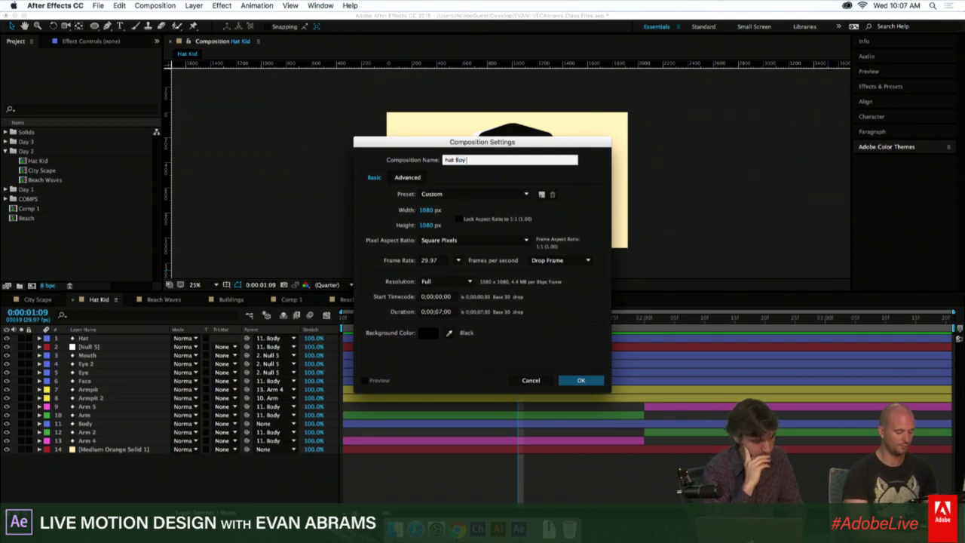
type(" 2")
key("Return")
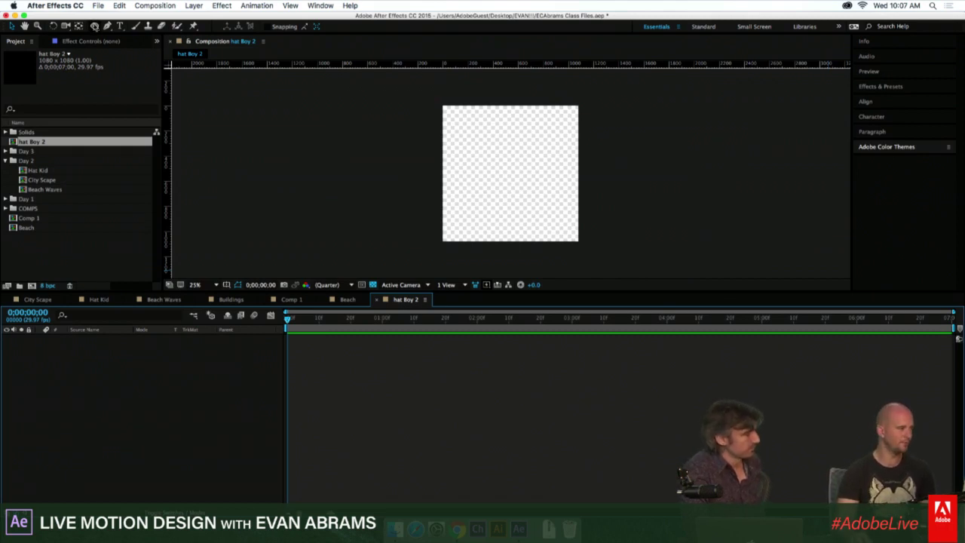
Draw a centred ellipse on Shape Layer 1 and set its Ellipse Path size to 500×500.
double_click(95, 26)
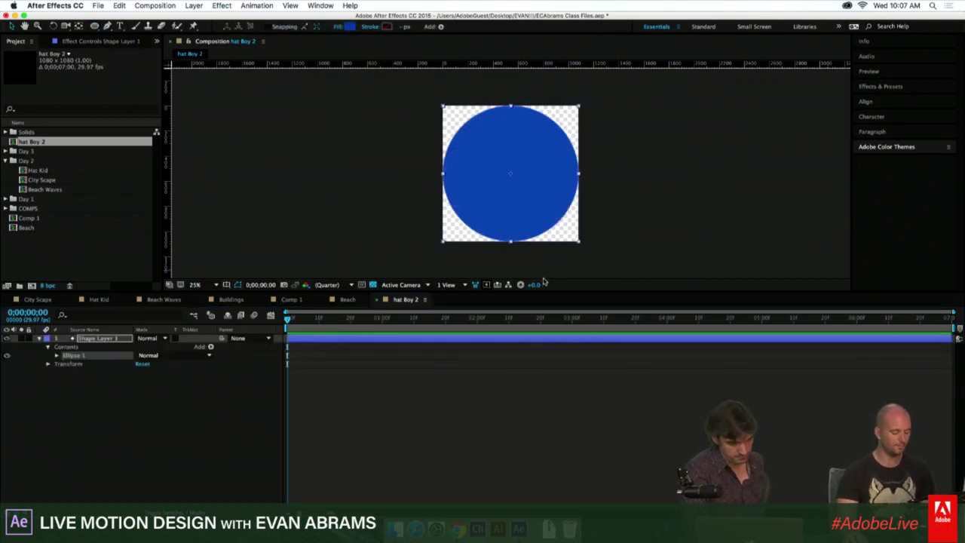
left_click(553, 354)
key("u")
key("u")
left_click_drag(153, 377, 119, 379)
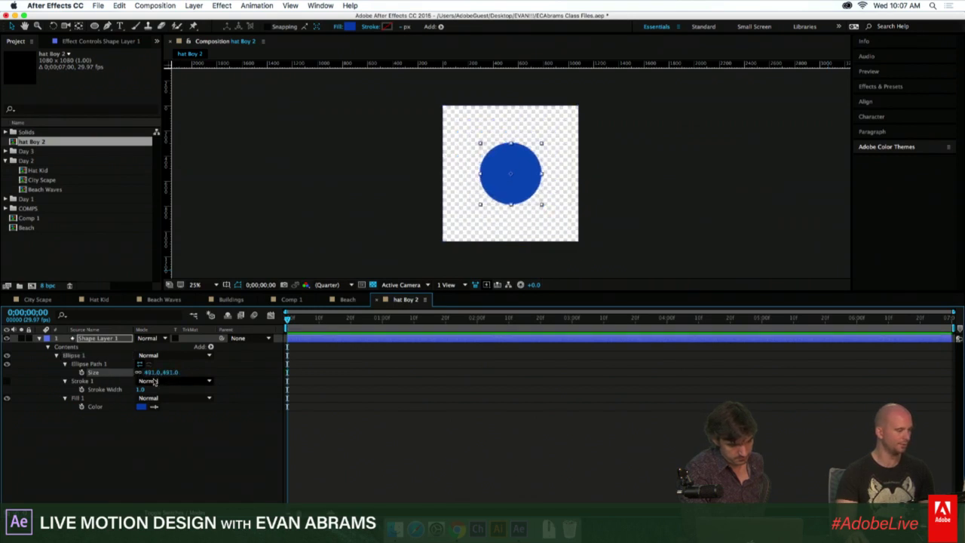
left_click(151, 372)
type("500")
key("Return")
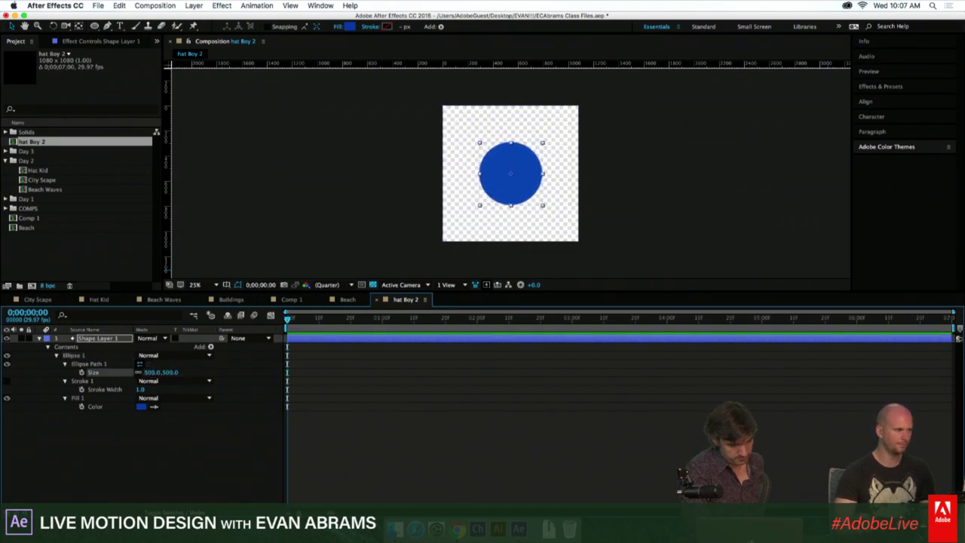
left_click(517, 343)
left_click(512, 201)
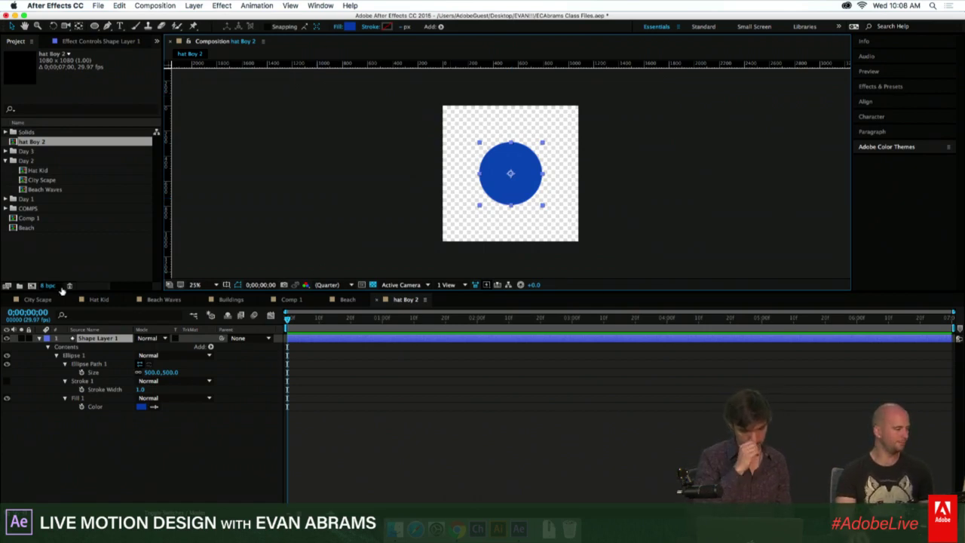
left_click(101, 300)
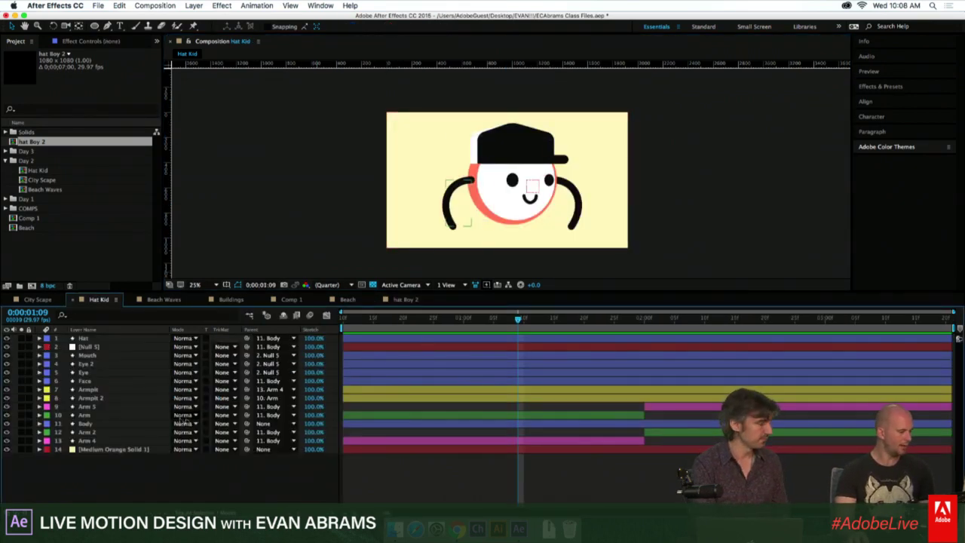
left_click(139, 424)
key("p")
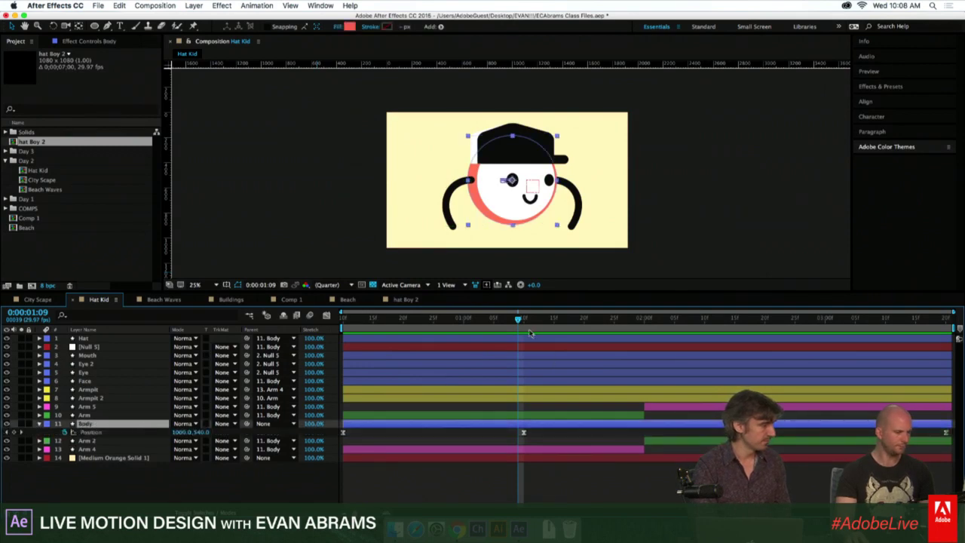
left_click_drag(518, 322, 293, 388)
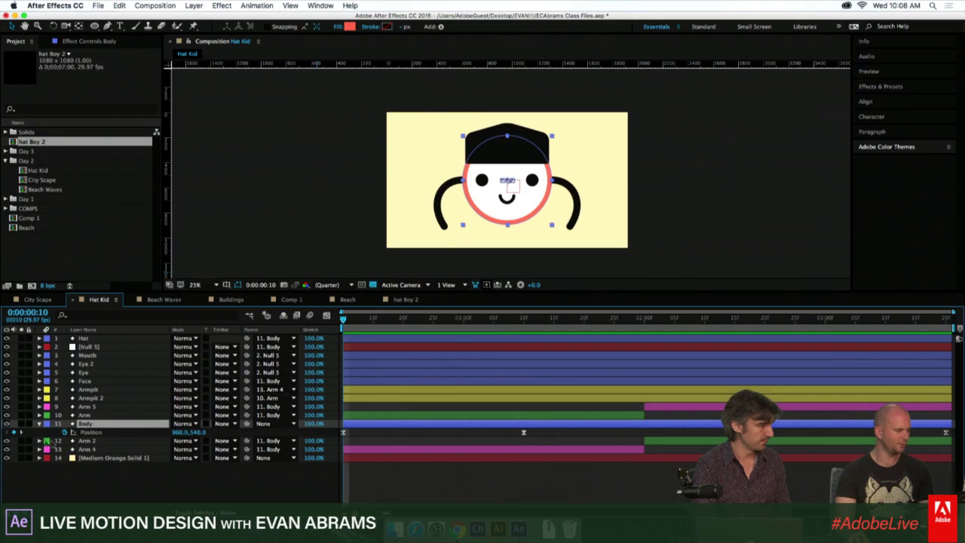
left_click(67, 432)
left_click(387, 478)
key("space")
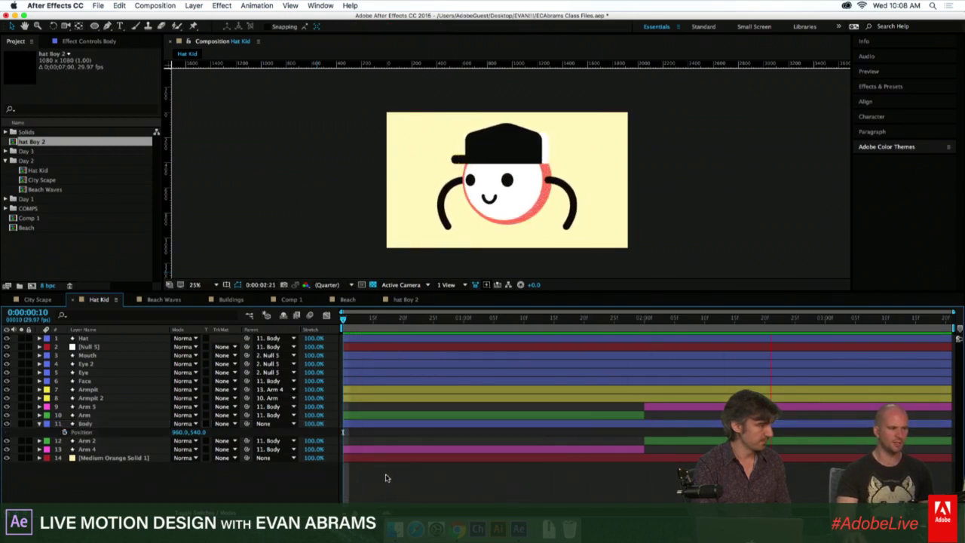
left_click(361, 322)
key("Home")
key("ctrl+z")
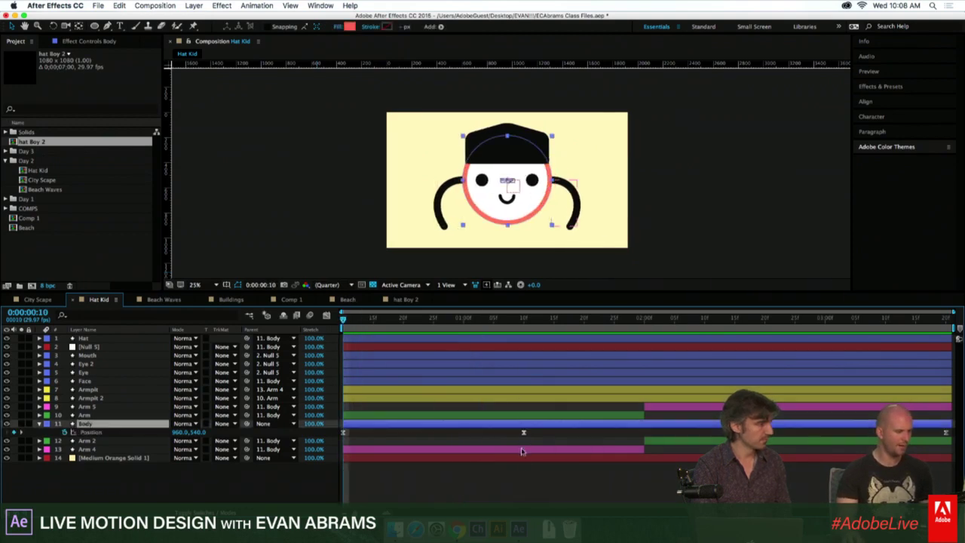
left_click(519, 468)
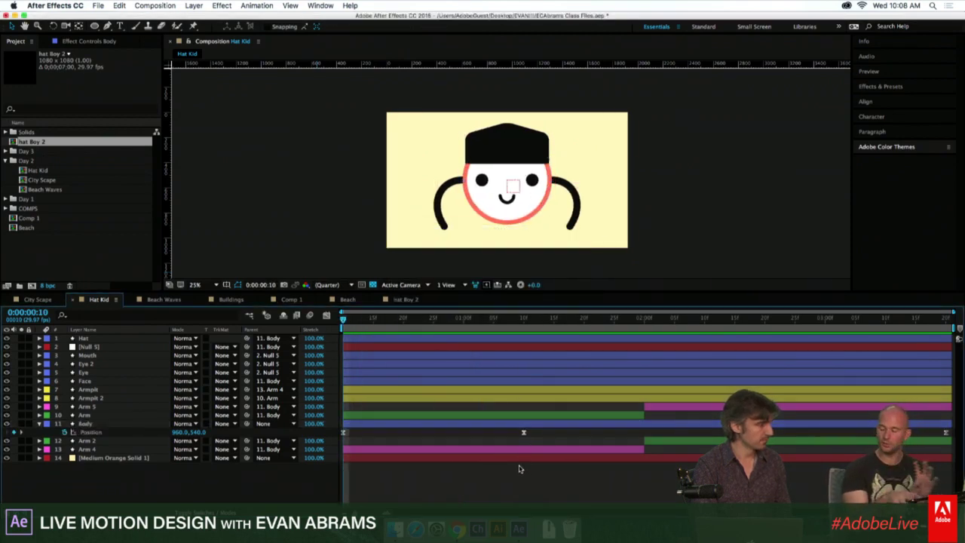
key("space")
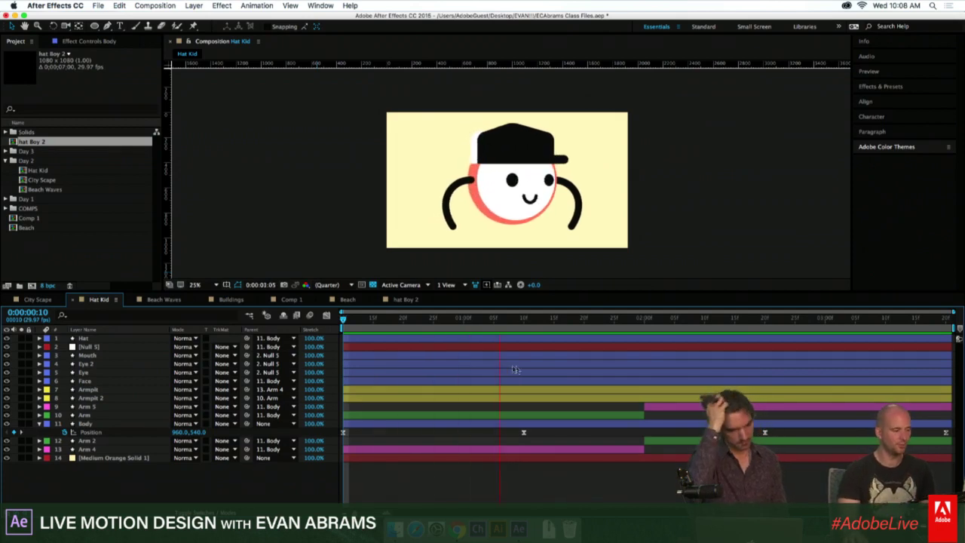
left_click(492, 319)
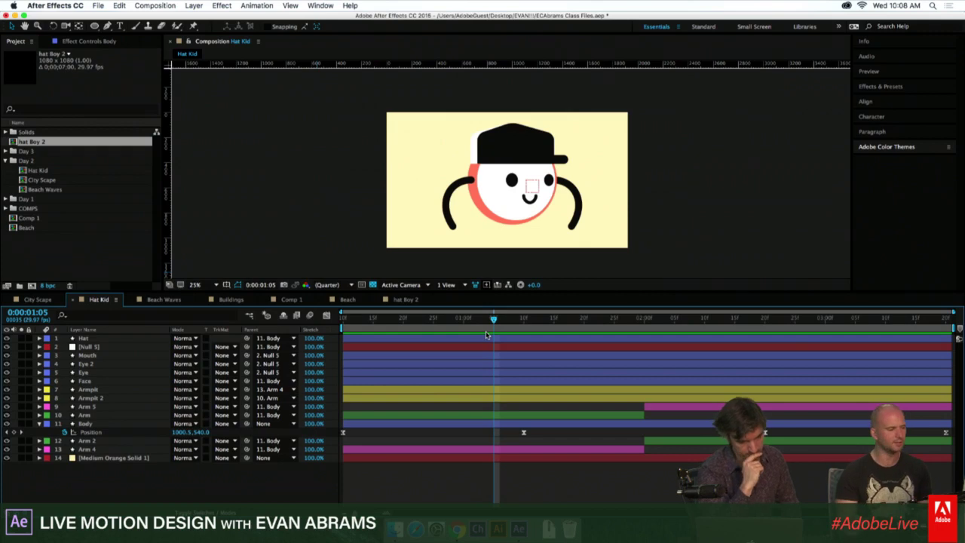
left_click_drag(512, 324, 856, 338)
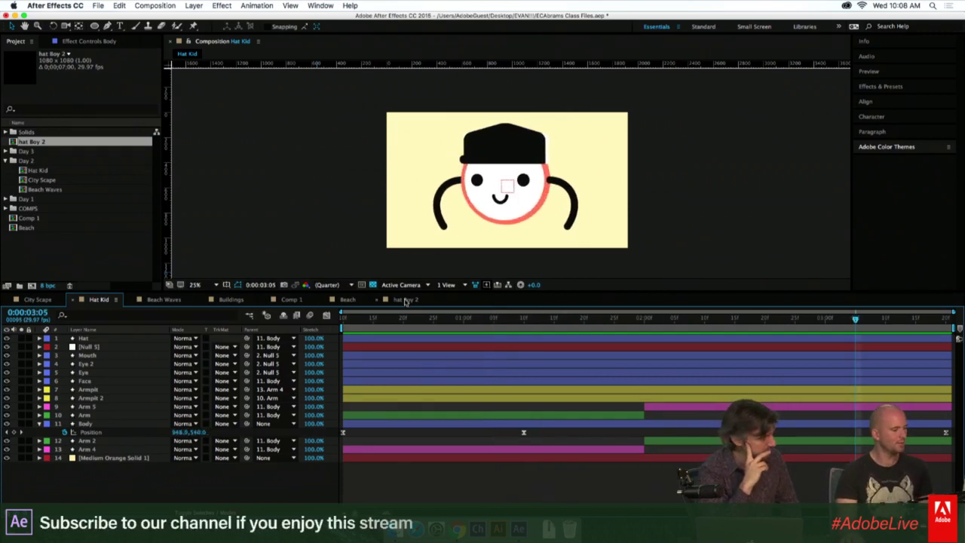
left_click(397, 300)
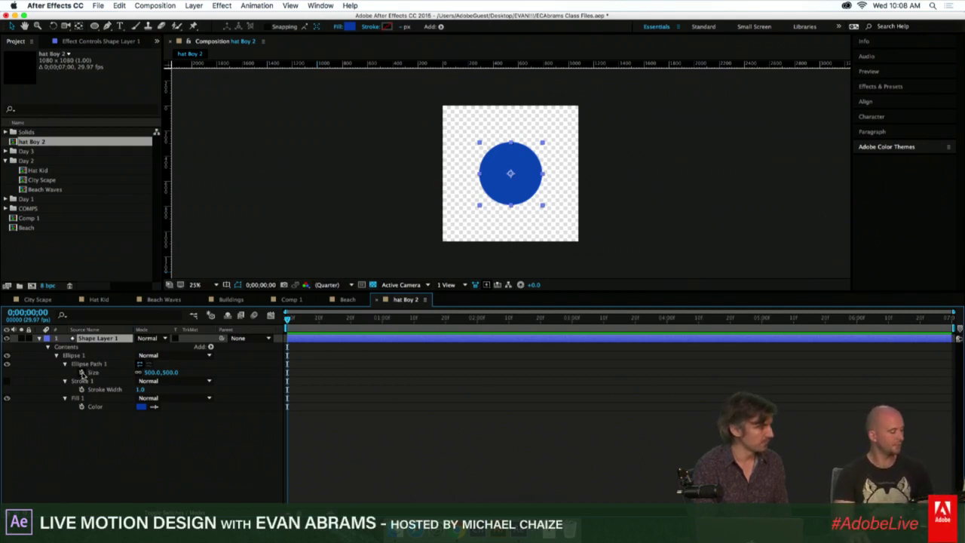
Keyframe the circle's Position at 0s, nudge it right at 1s and left at 3s.
key("p")
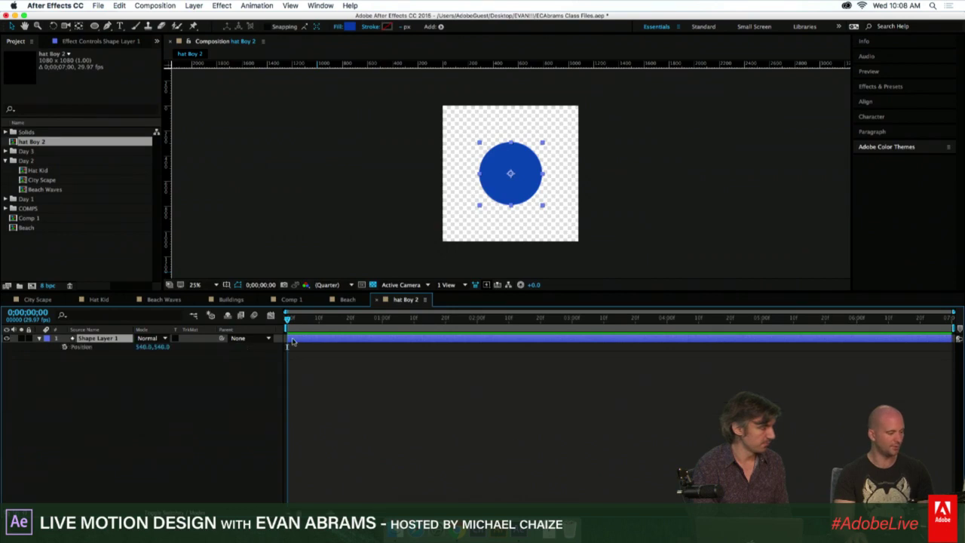
left_click(64, 347)
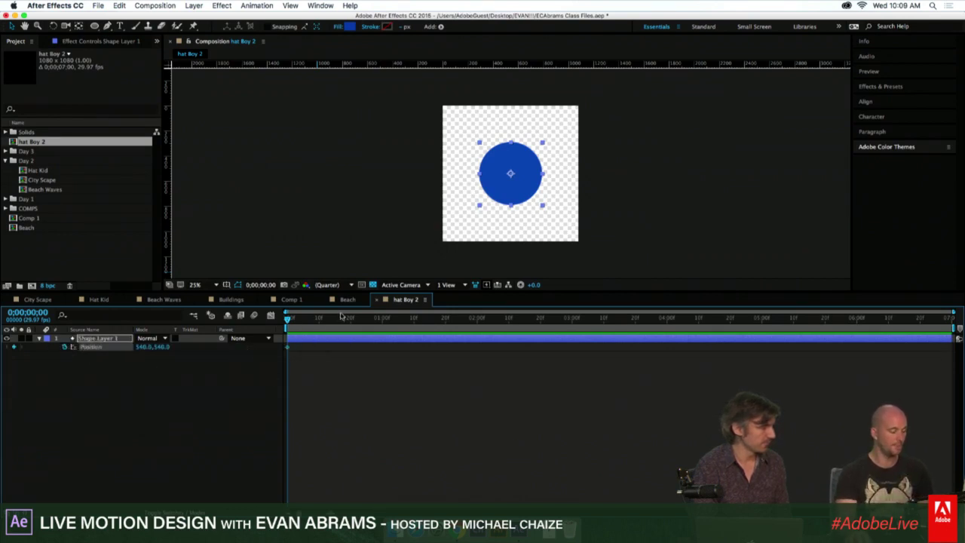
key("shift+Page_Down")
key("shift+Page_Down")
key("shift+Page_Down")
left_click(336, 360)
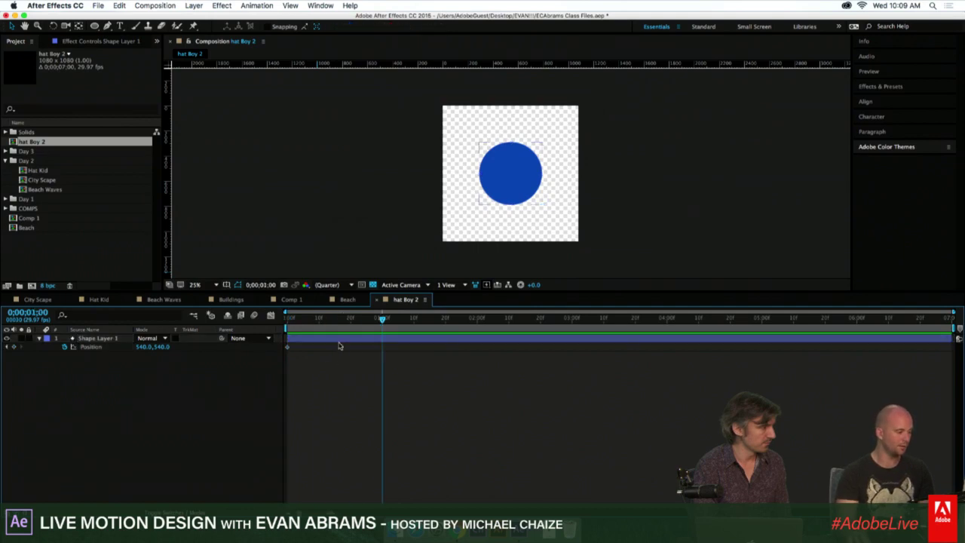
left_click(337, 340)
key("shift+Right")
key("shift+Right")
key("shift+Right")
key("shift+Right")
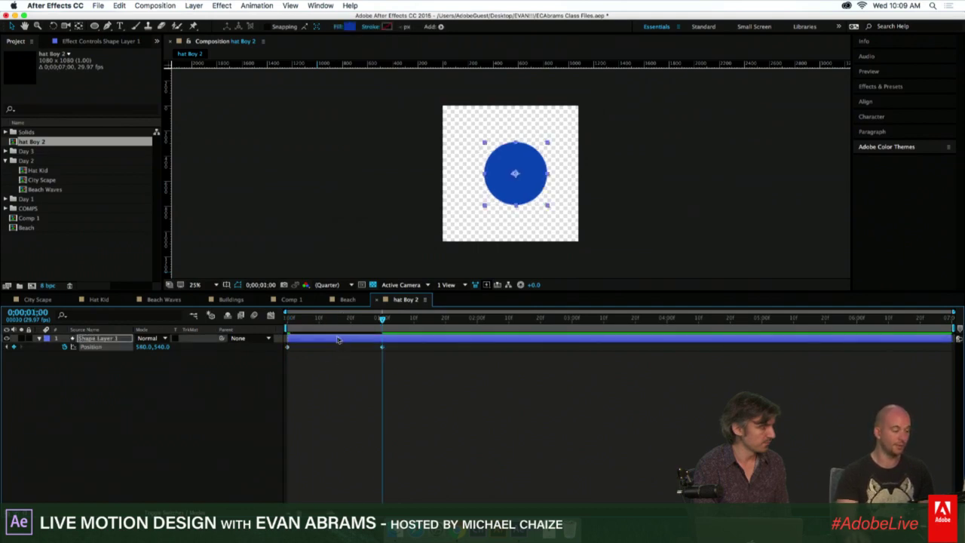
left_click_drag(399, 327, 572, 326)
key("shift+Left")
key("shift+Left")
key("shift+Left")
key("shift+Left")
key("shift+Left")
key("shift+Left")
key("shift+Left")
key("shift+Left")
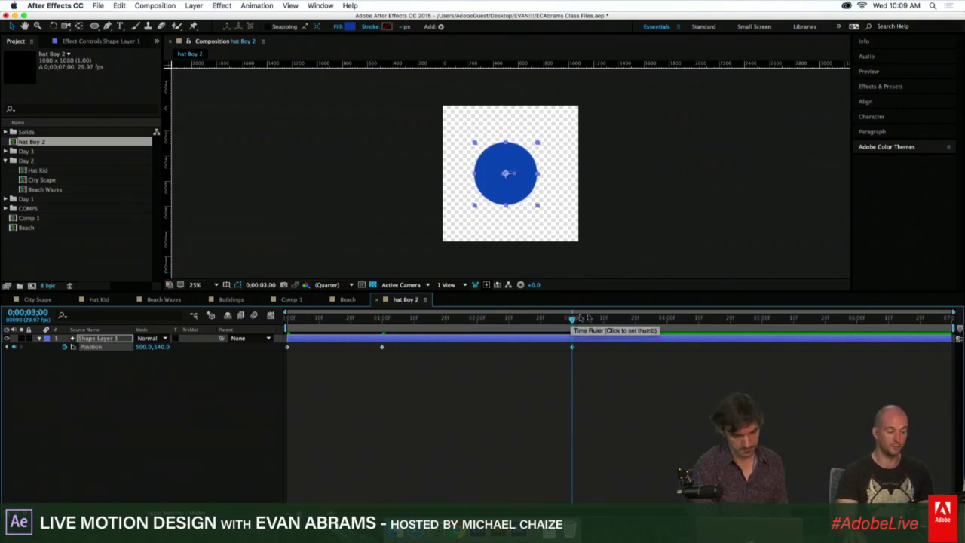
Return the circle to centre at 4 seconds and preview the animation.
left_click_drag(648, 323, 667, 323)
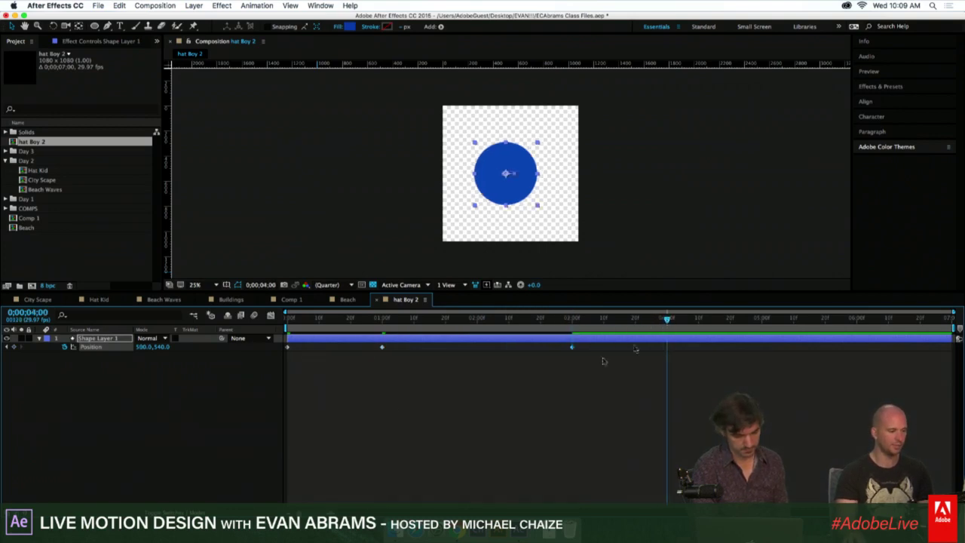
left_click(300, 366)
left_click(276, 345)
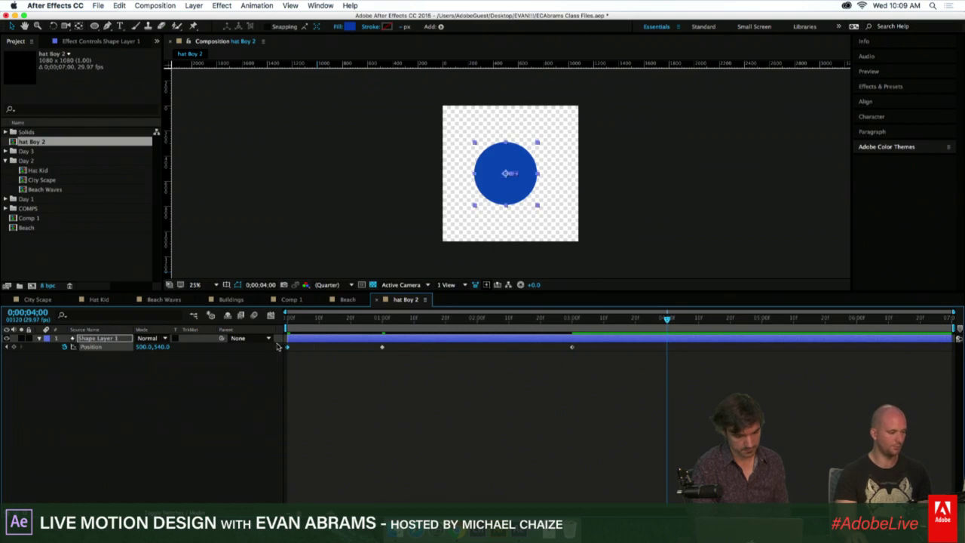
key("shift+Right")
key("shift+Right")
key("shift+Right")
key("shift+Right")
left_click(556, 418)
key("space")
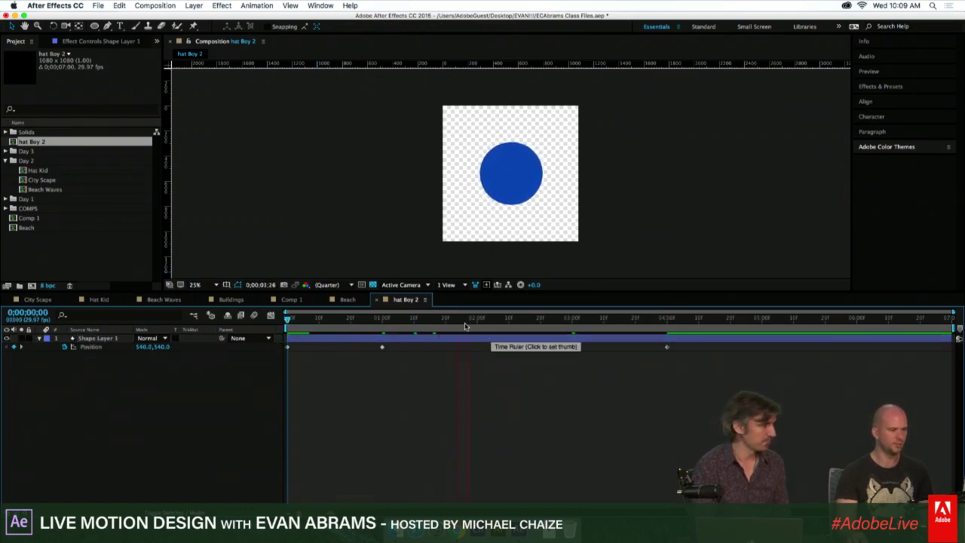
key("space")
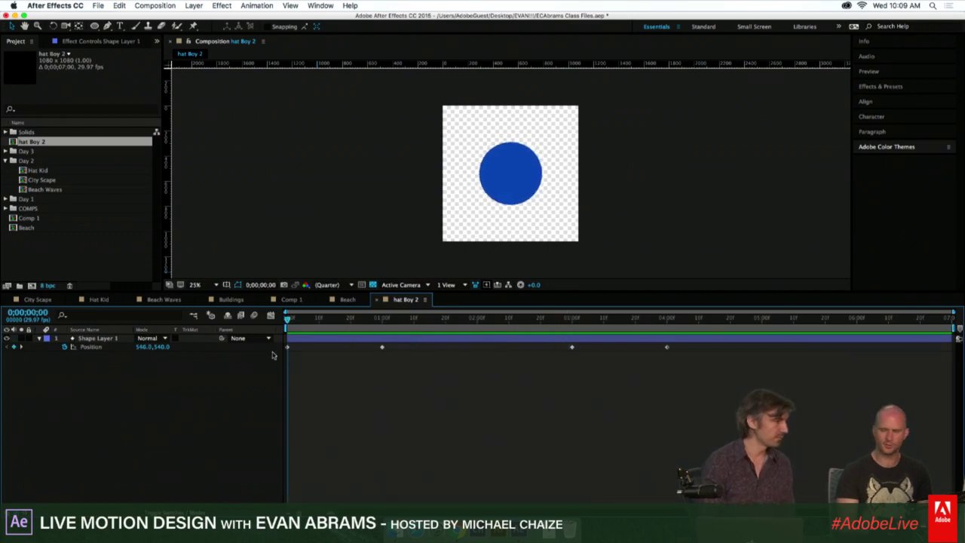
Rename the circle layer Body and duplicate it as Body 2.
left_click(102, 339)
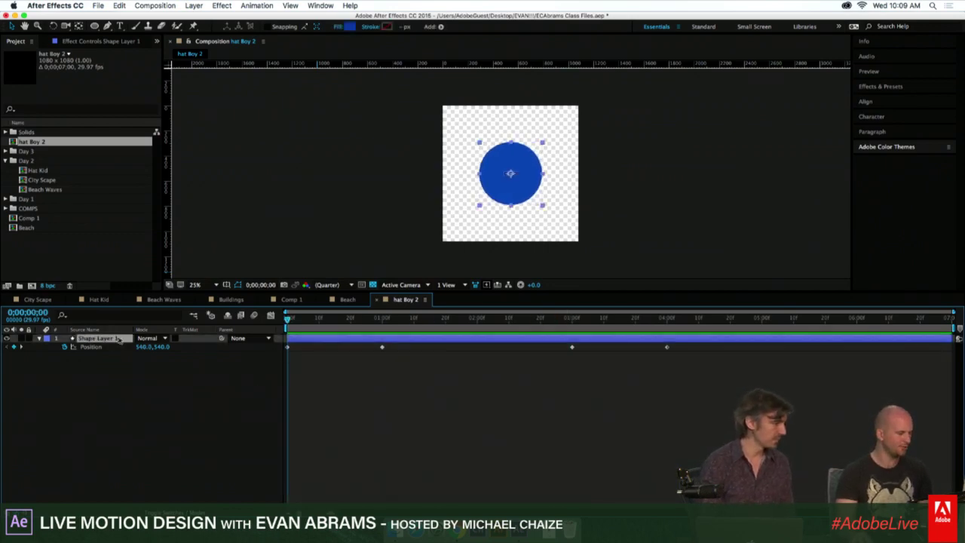
key("Return")
key("Return")
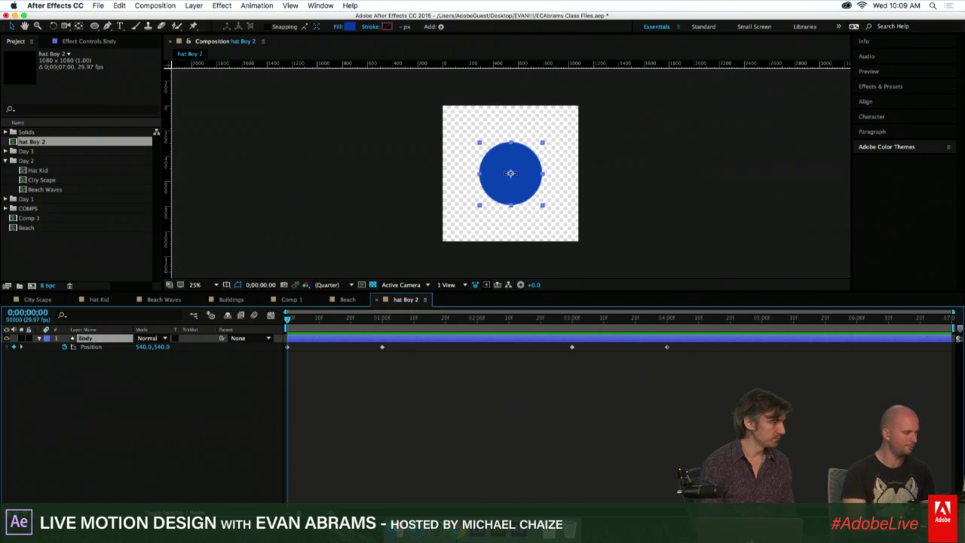
left_click(158, 397)
left_click(98, 342)
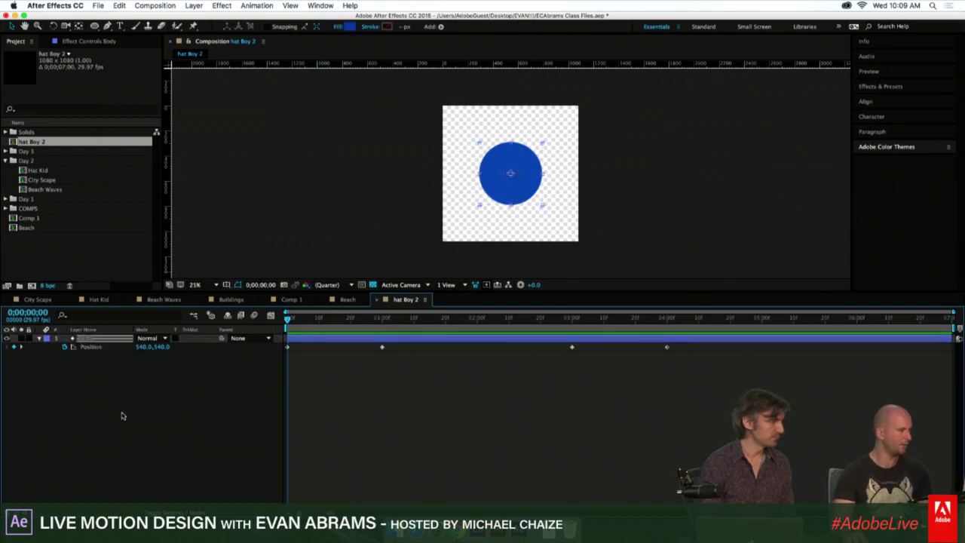
left_click(120, 414)
left_click(95, 26)
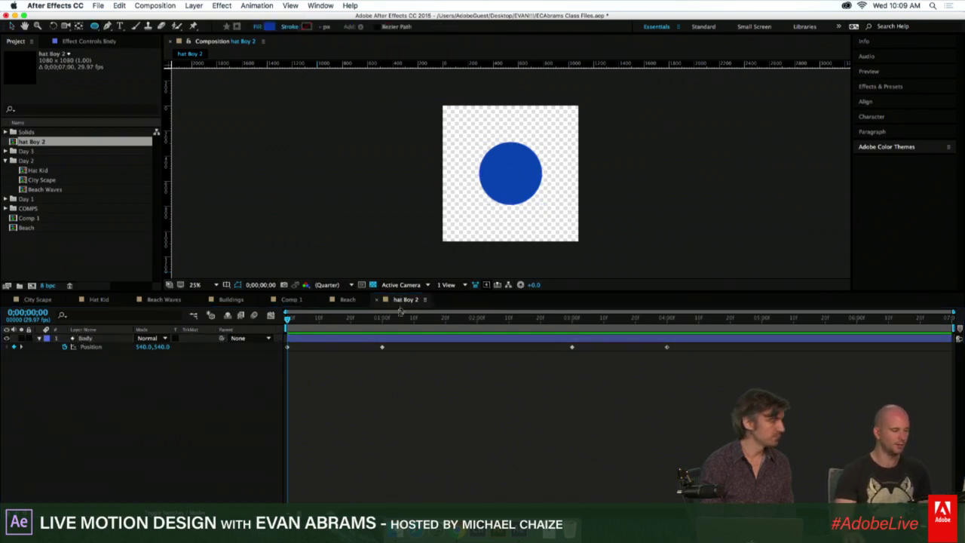
left_click(382, 338)
key("ctrl+d")
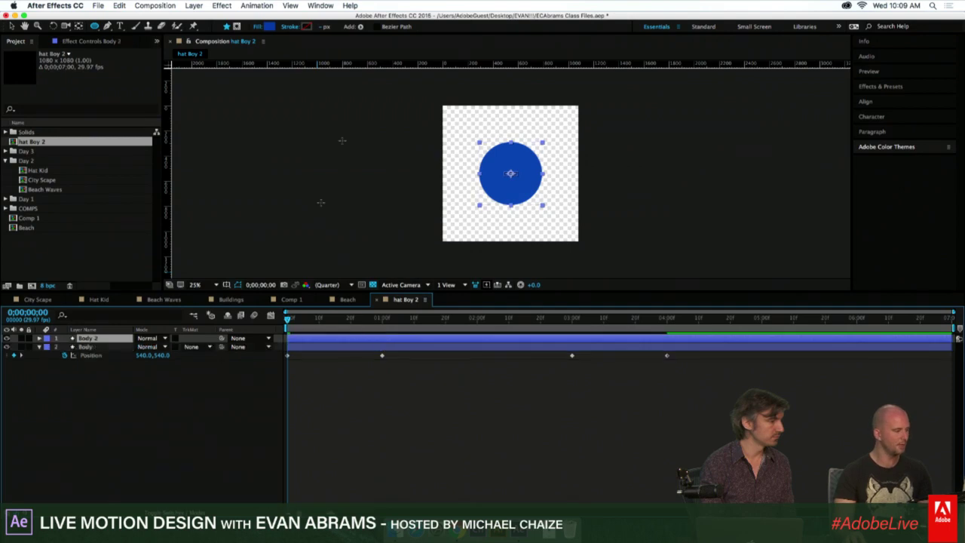
Set Body 2's fill to near-white with hue 0, saturation 0, brightness 95.
left_click(270, 26)
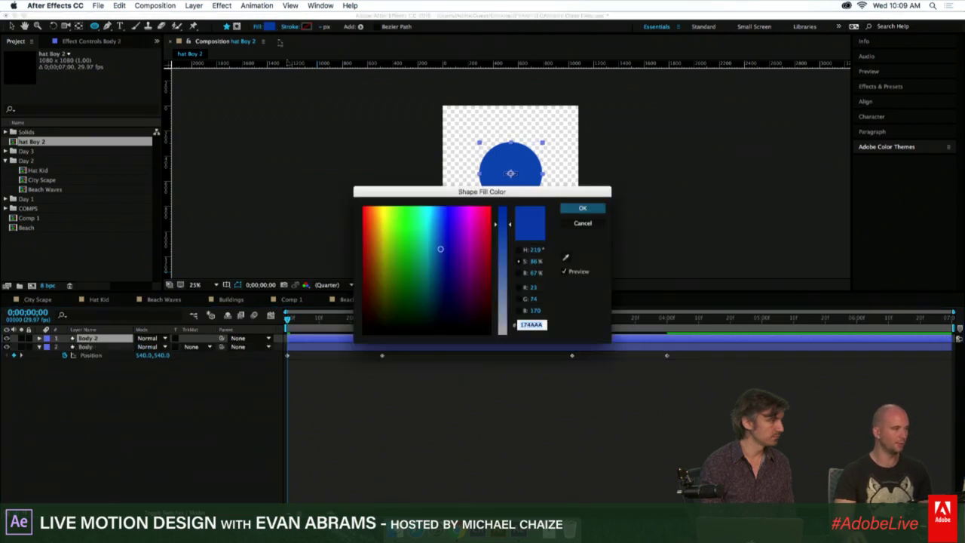
left_click(528, 250)
type("0")
key("Tab")
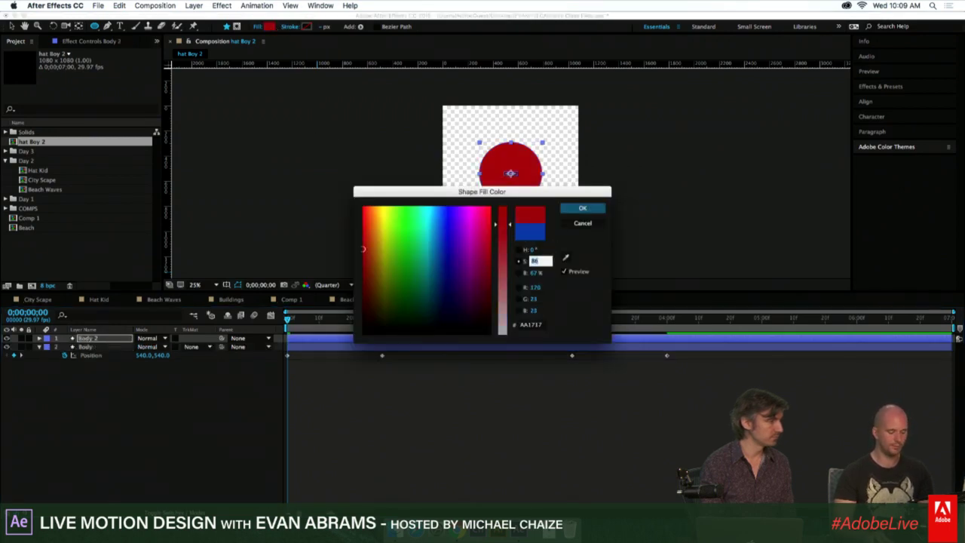
type("80")
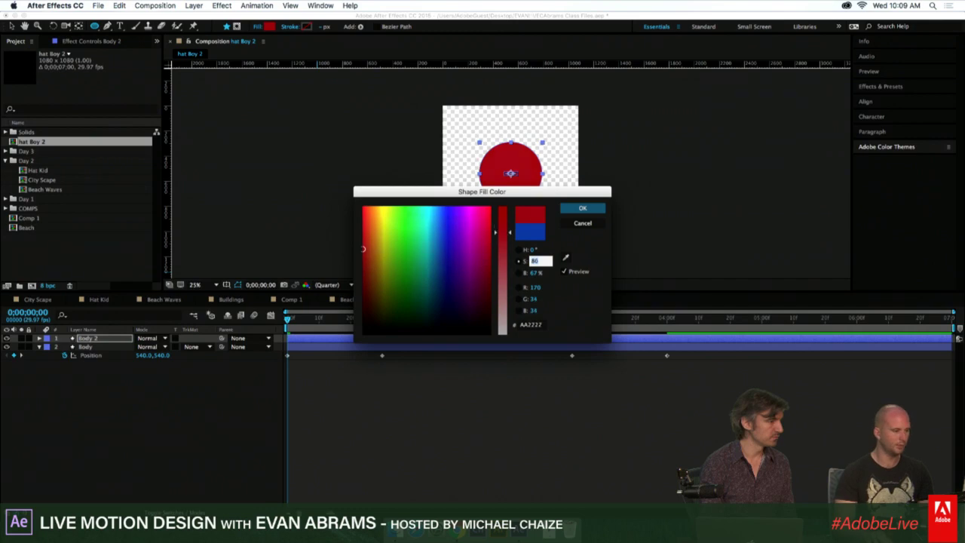
type("0")
key("Tab")
type("91")
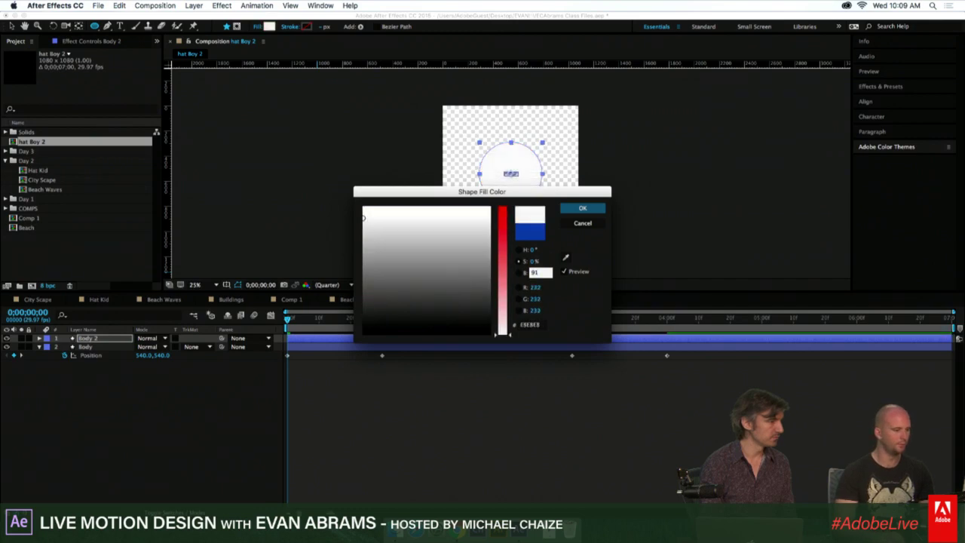
key("BackSpace")
type("5")
key("Return")
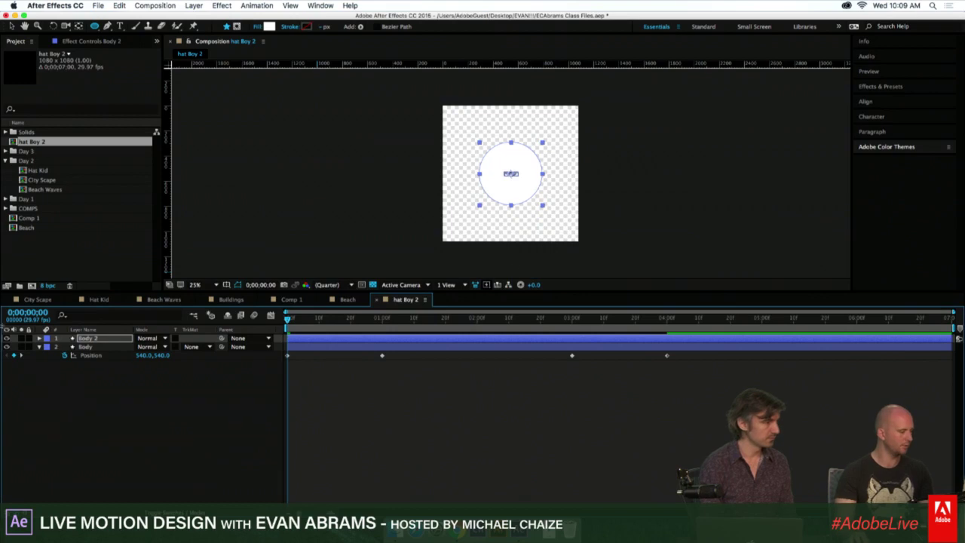
left_click(344, 370)
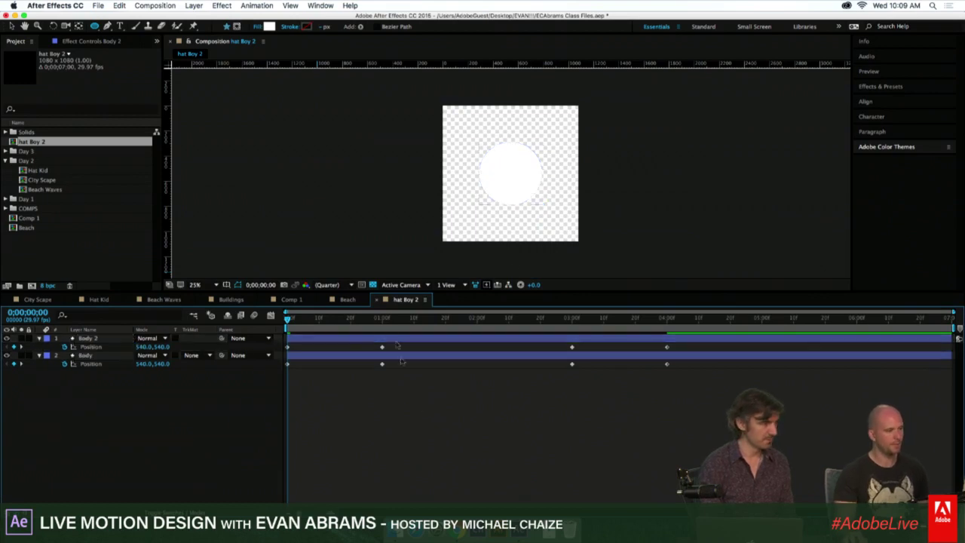
left_click(384, 322)
key("space")
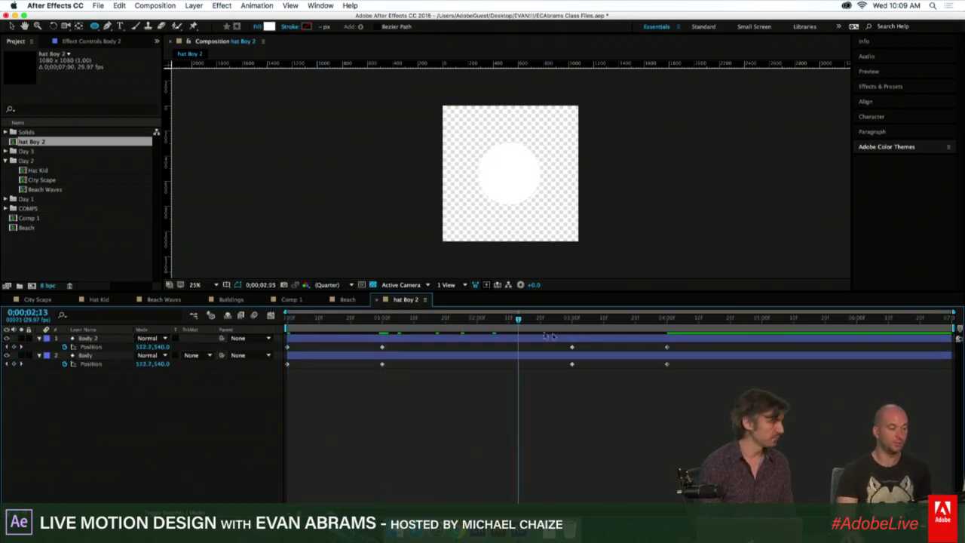
key("space")
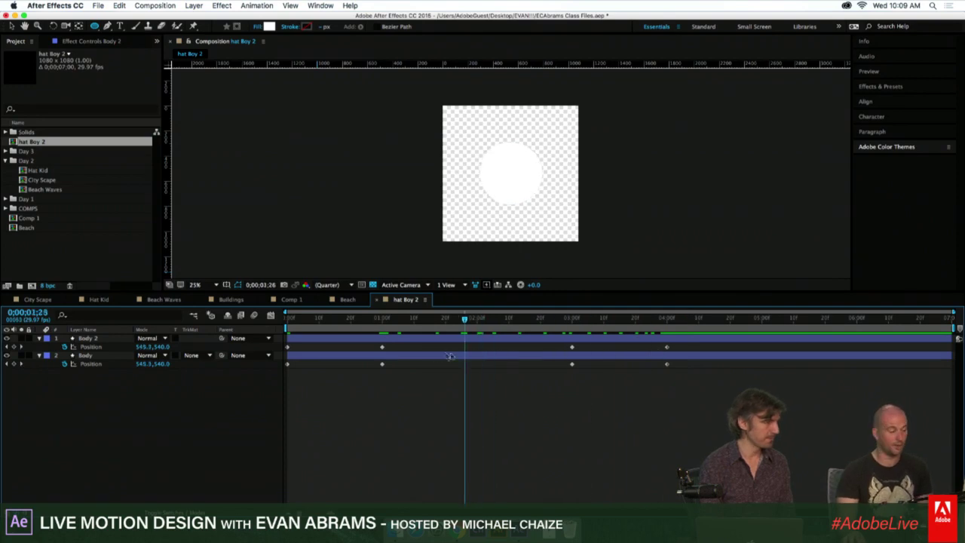
left_click(348, 339)
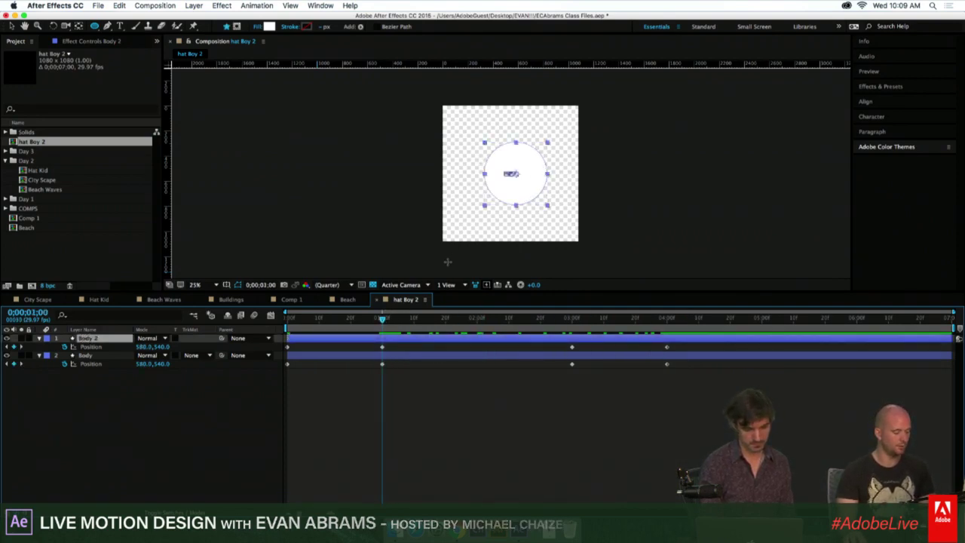
key("u")
key("u")
left_click(151, 372)
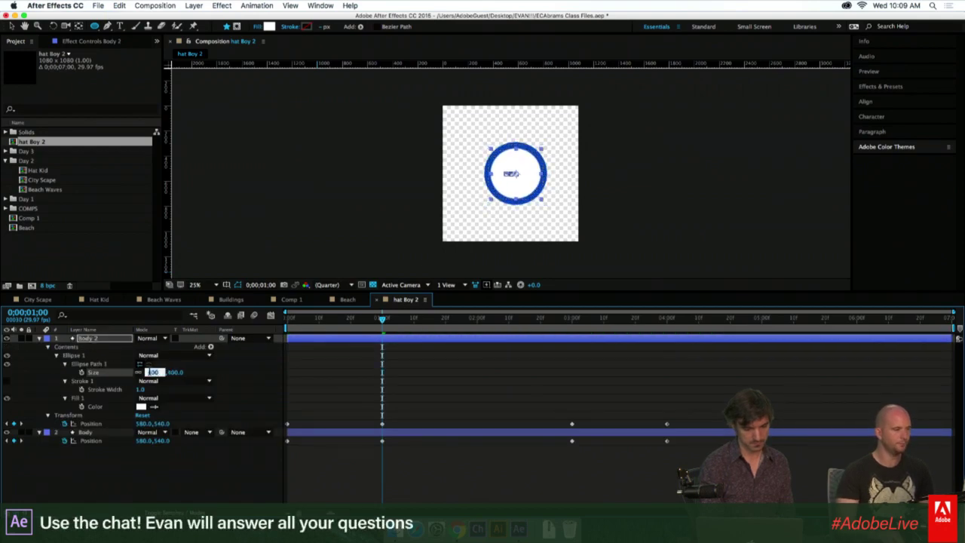
key("Return")
left_click(461, 274)
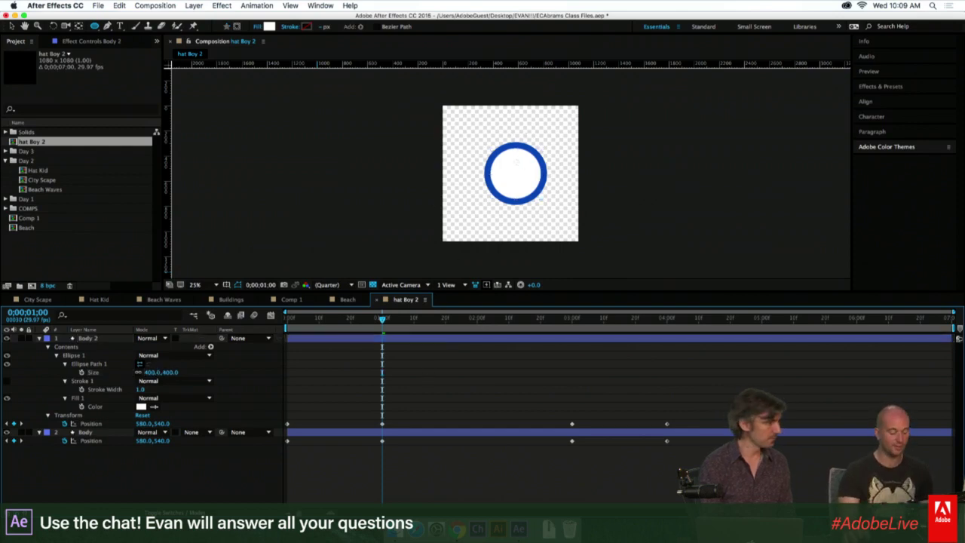
left_click(453, 339)
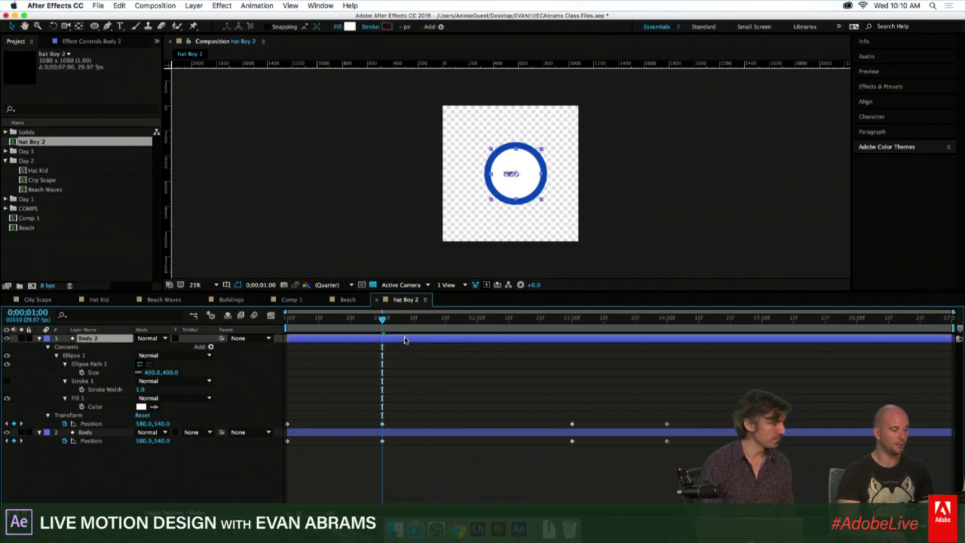
key("shift+Right")
key("shift+Left")
key("shift+Left")
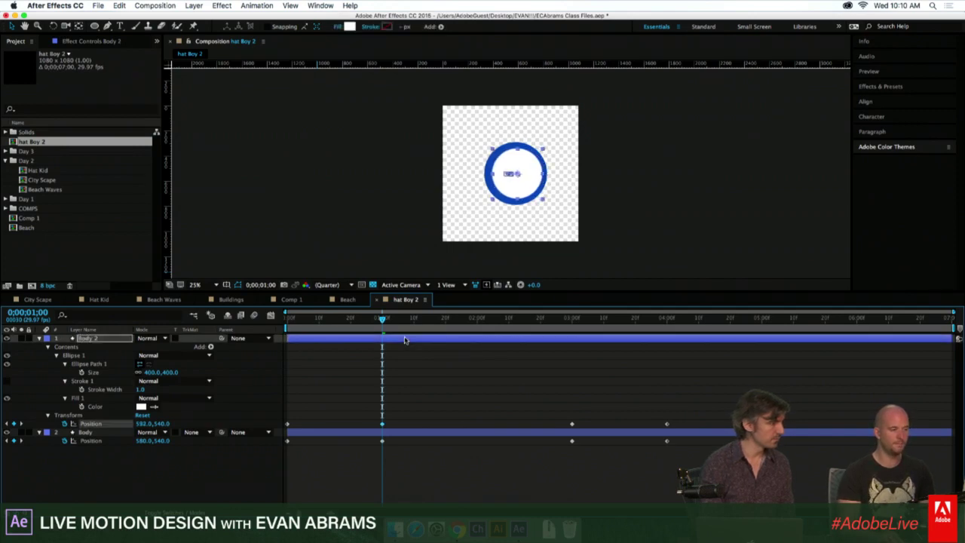
left_click(544, 362)
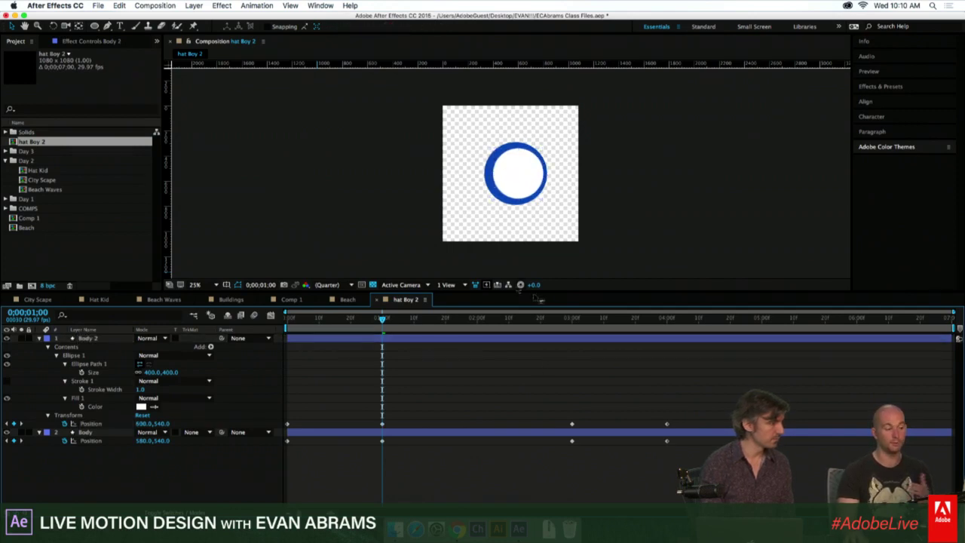
left_click(572, 320)
left_click(568, 338)
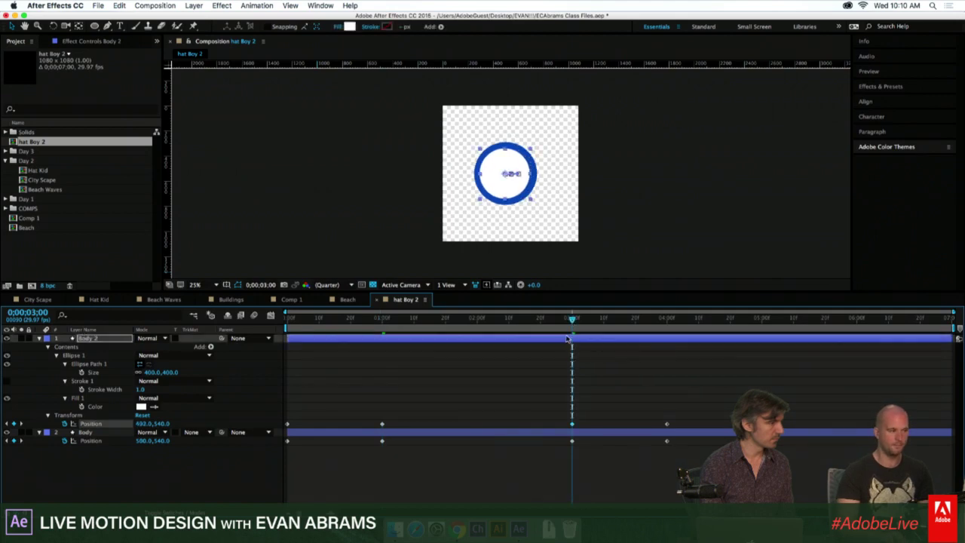
key("Left")
key("Left")
key("Left")
key("Left")
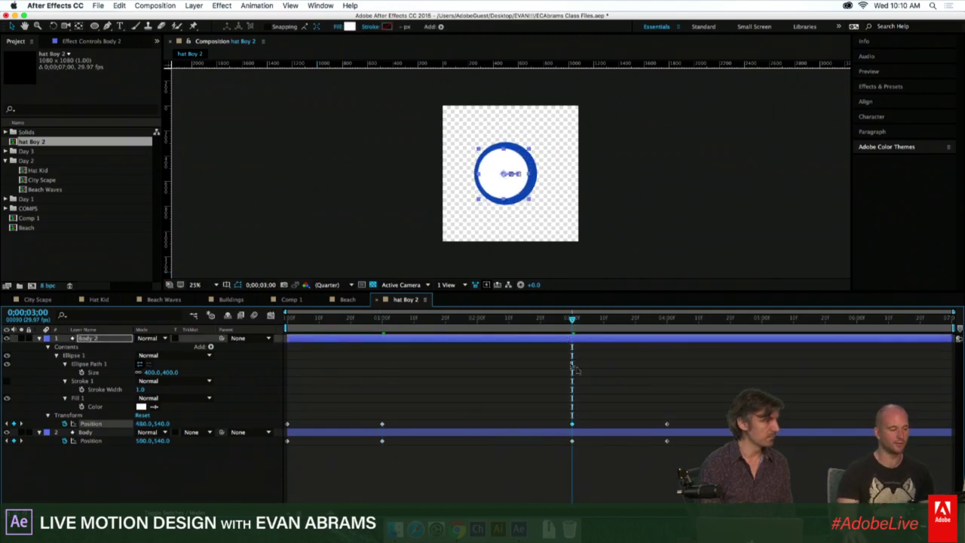
left_click(573, 370)
key("Home")
key("space")
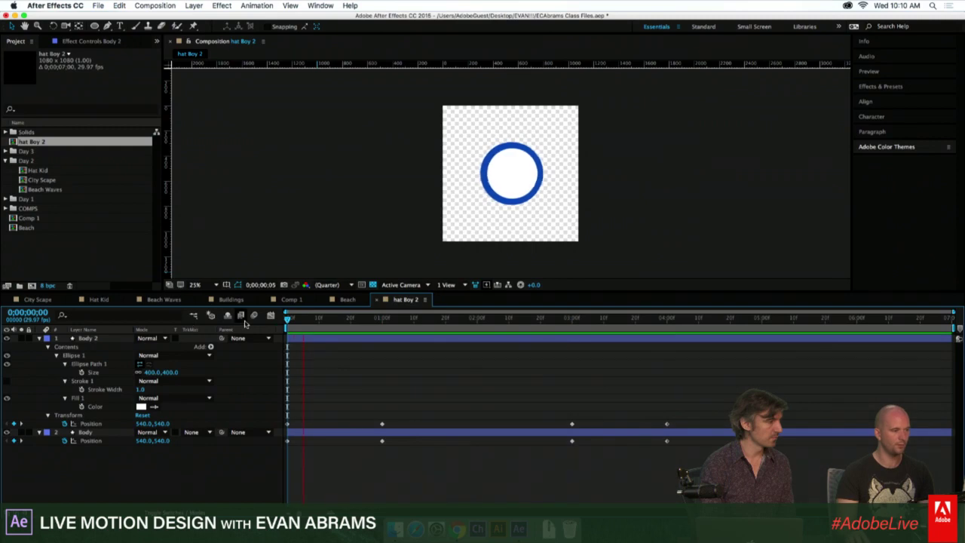
left_click_drag(437, 320, 667, 353)
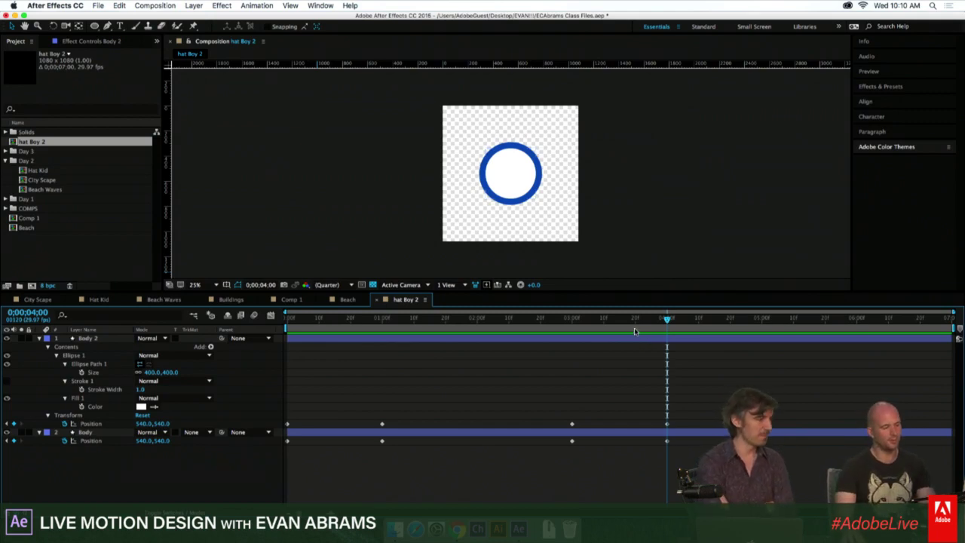
left_click_drag(634, 329, 666, 337)
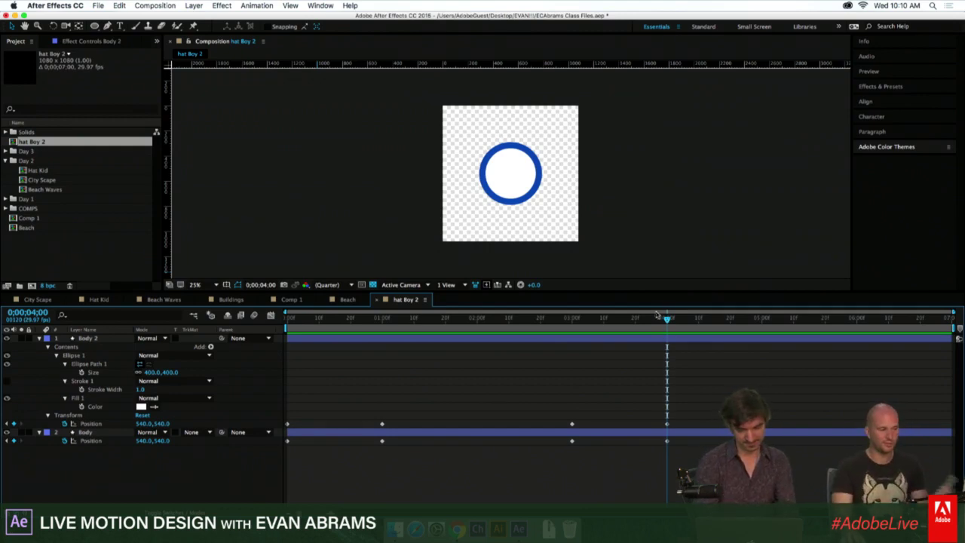
left_click(515, 183)
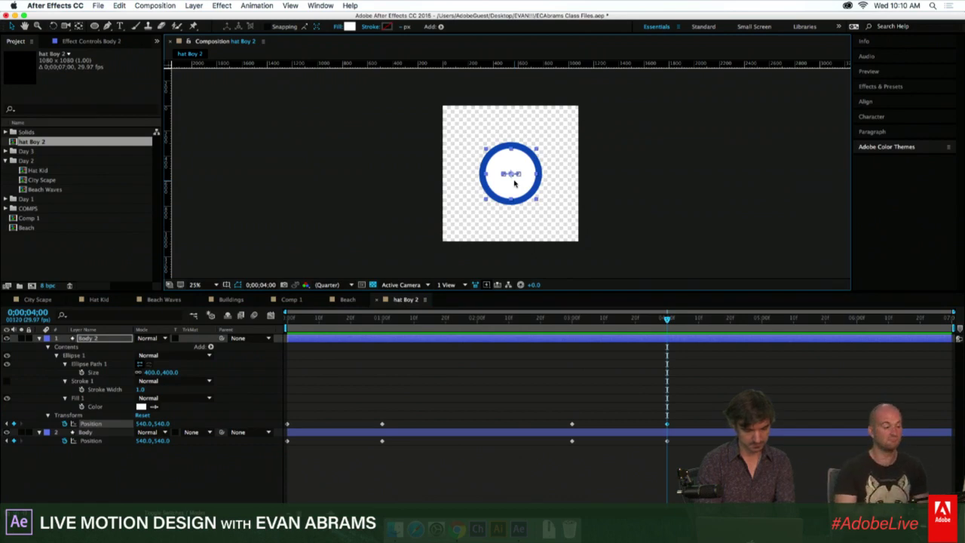
left_click_drag(641, 318, 386, 354)
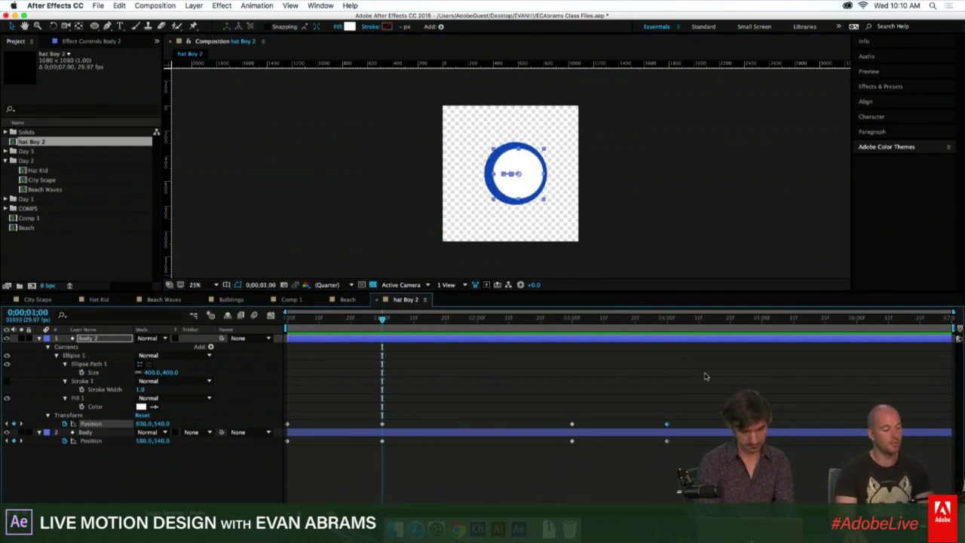
Apply Easy Ease to every Position keyframe on Body and Body 2.
left_click_drag(701, 401, 276, 479)
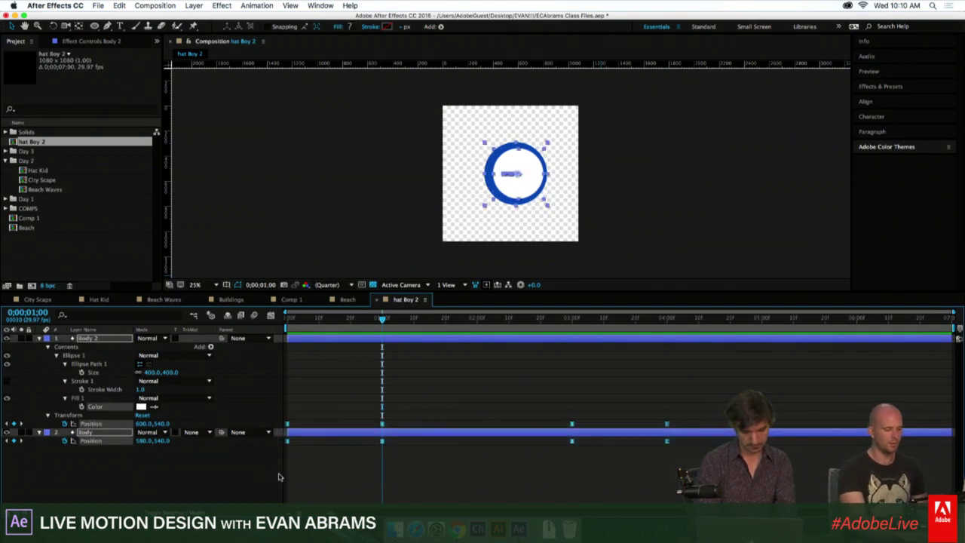
key("F9")
left_click(345, 455)
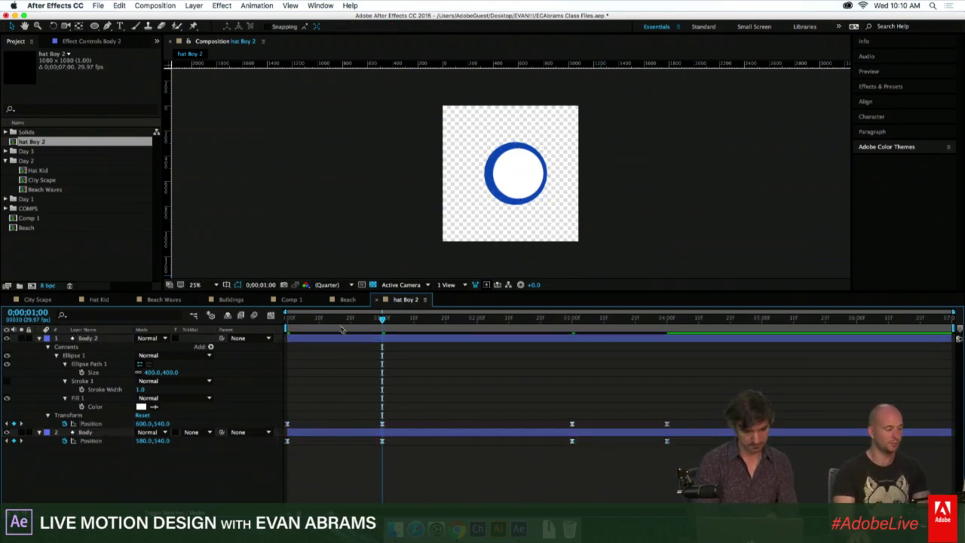
Preview and scrub through 0–4 seconds to check the eased motion.
key("Home")
key("space")
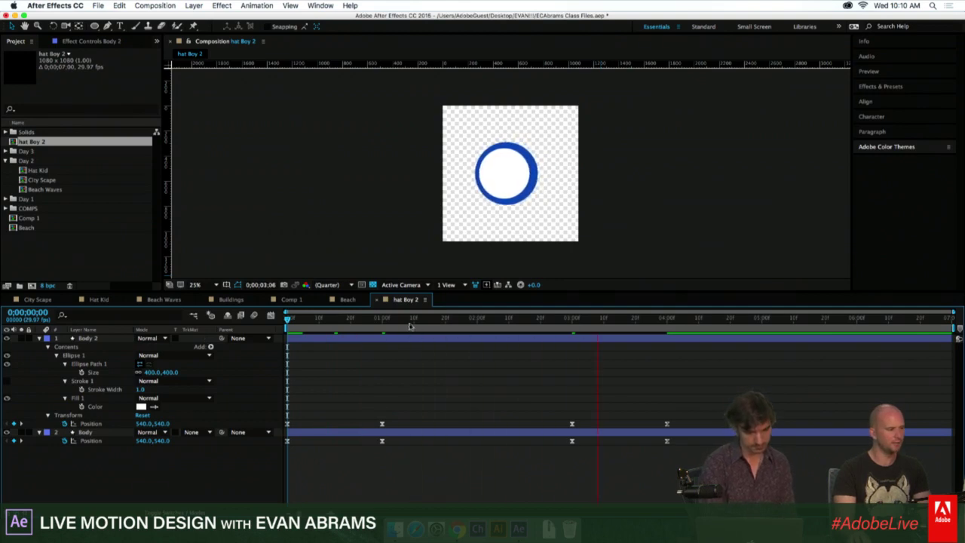
left_click_drag(389, 328, 385, 328)
key("Home")
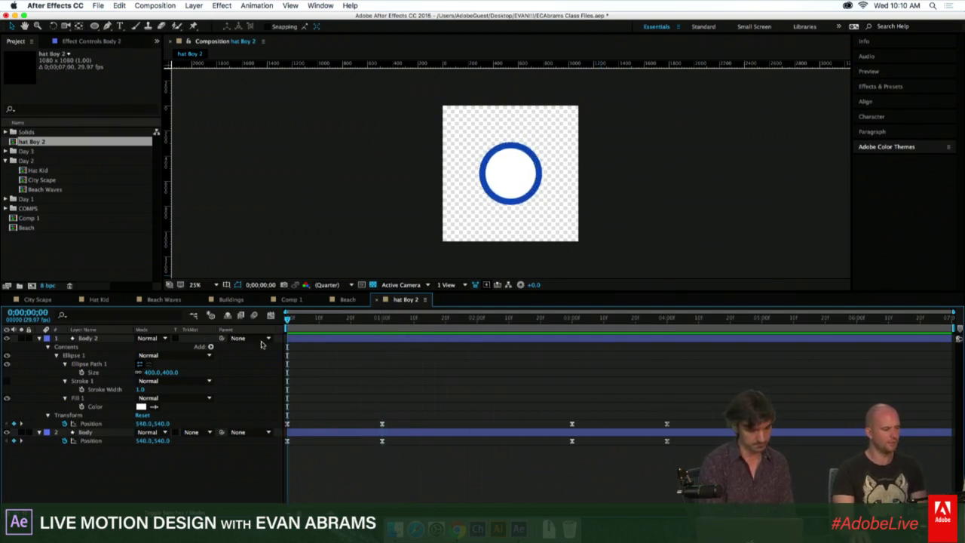
left_click_drag(287, 341, 419, 379)
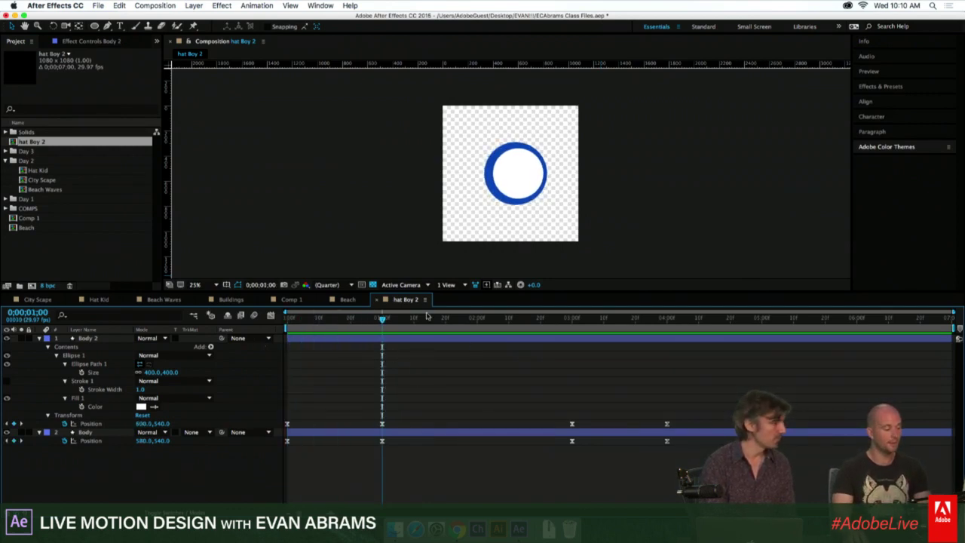
left_click_drag(427, 317, 477, 323)
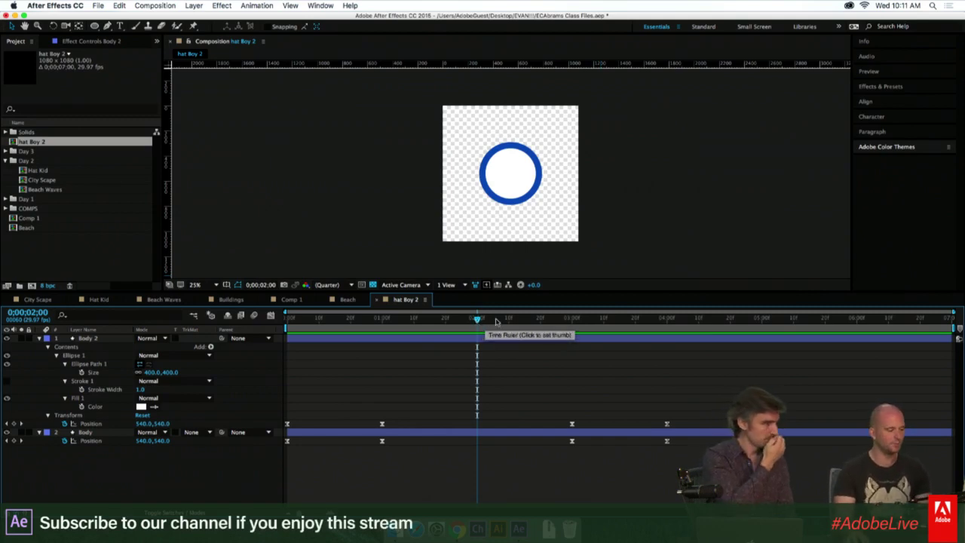
left_click_drag(476, 323, 670, 334)
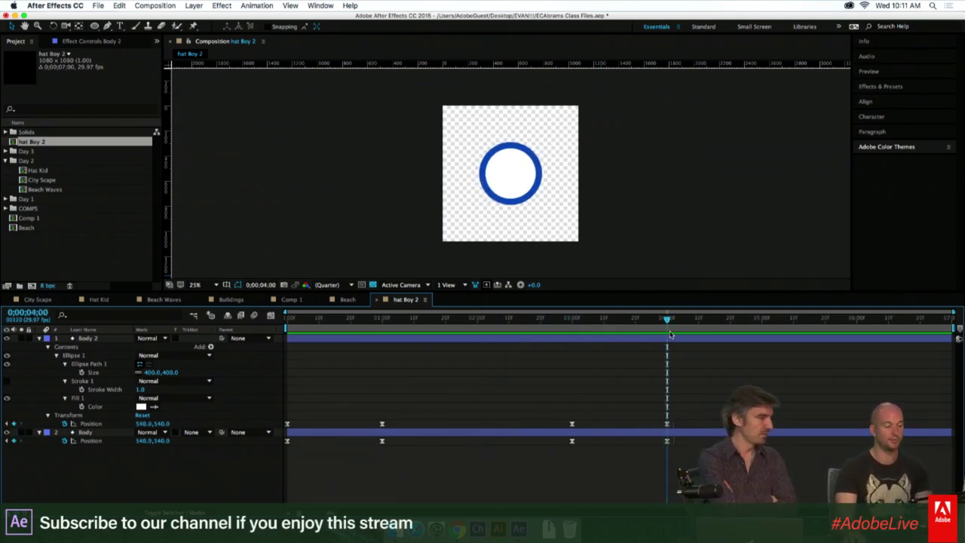
left_click_drag(582, 336, 245, 369)
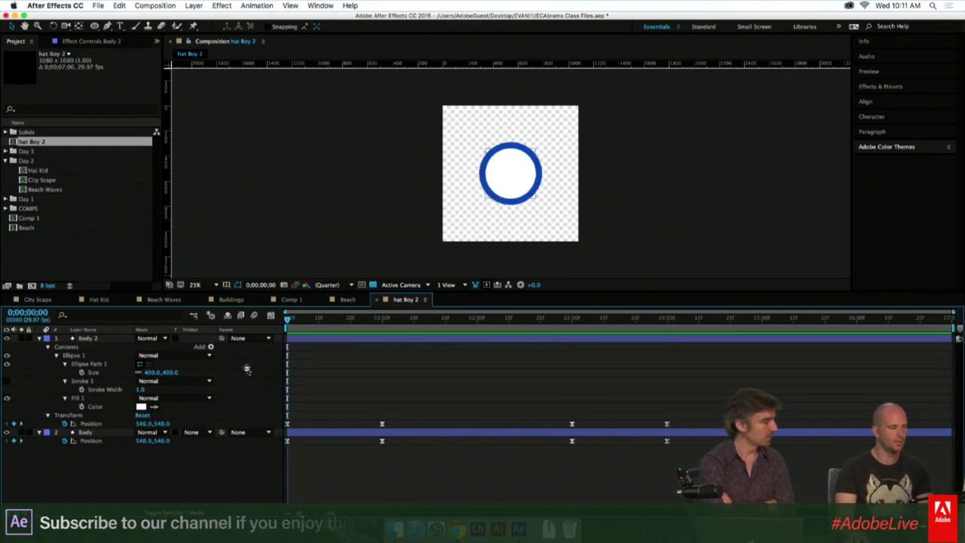
left_click(382, 320)
left_click_drag(382, 320, 287, 320)
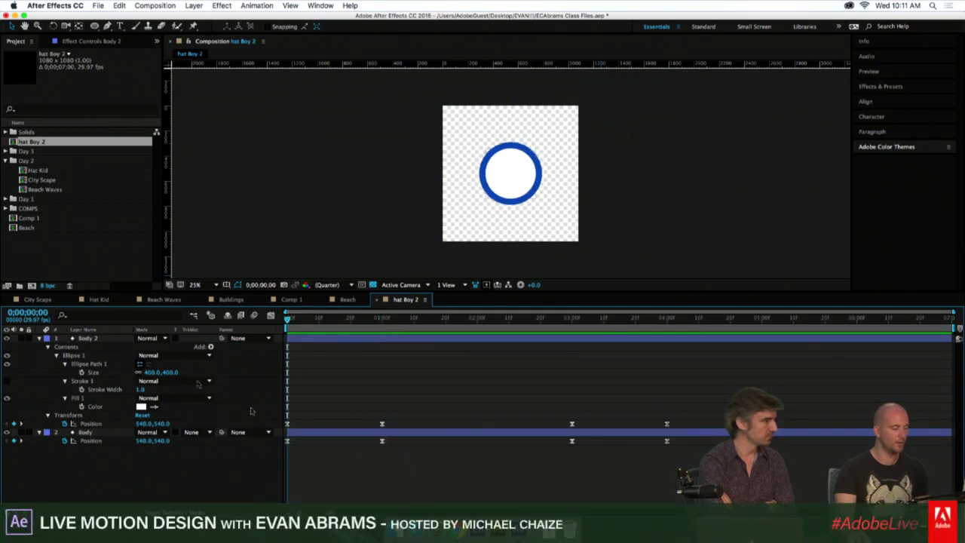
Collapse both layers and rename Body 2 to Face.
left_click(40, 338)
left_click(39, 346)
left_click(87, 338)
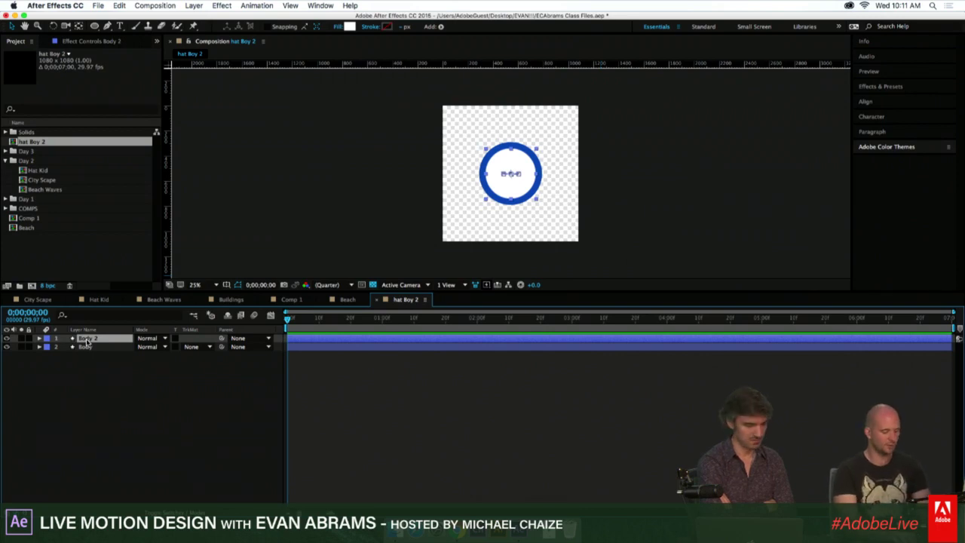
key("Return")
type("Face")
key("Return")
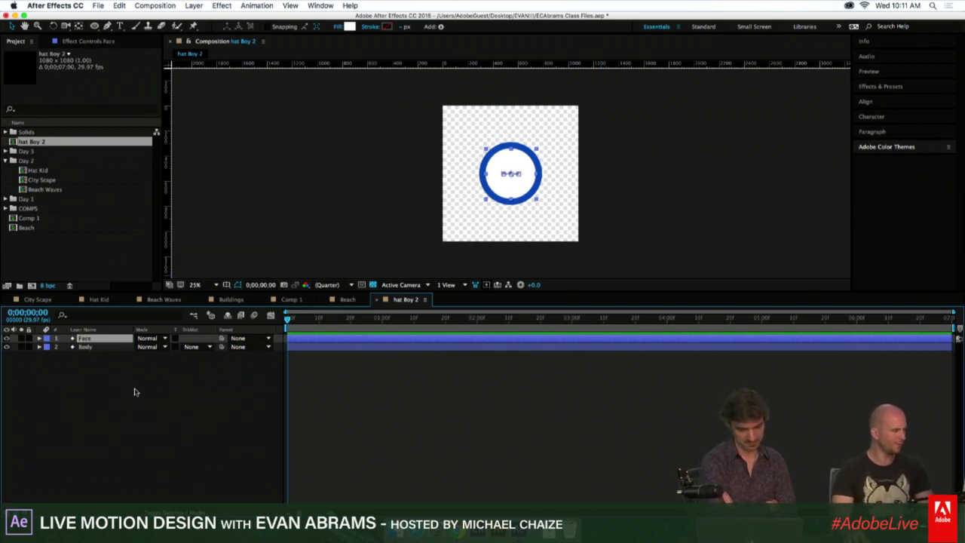
Choose the Ellipse tool and set its fill colour to black.
left_click(135, 391)
left_click(291, 339)
left_click(272, 351)
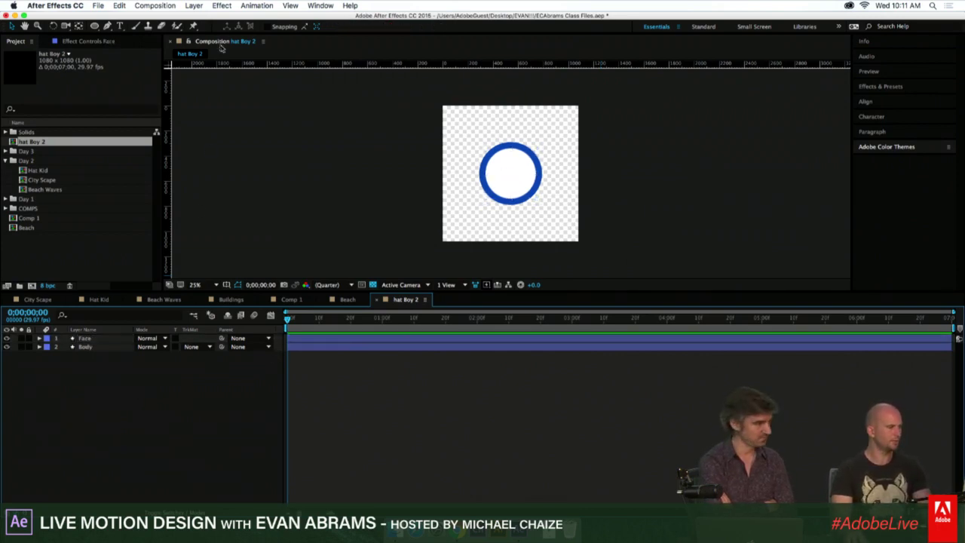
mouse_move(97, 26)
left_mouse_down()
mouse_move(113, 44)
mouse_move(105, 26)
left_mouse_up()
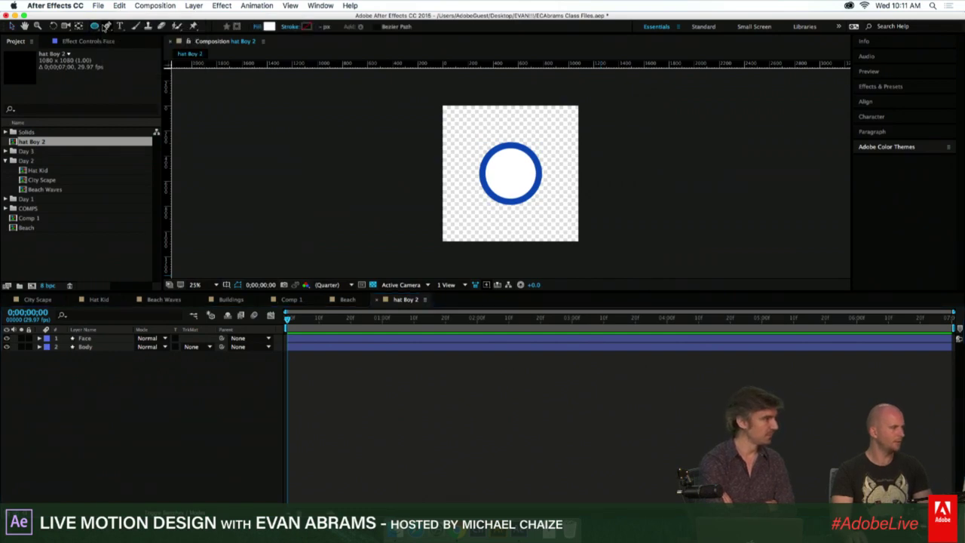
left_click(269, 26)
left_click_drag(387, 306, 319, 387)
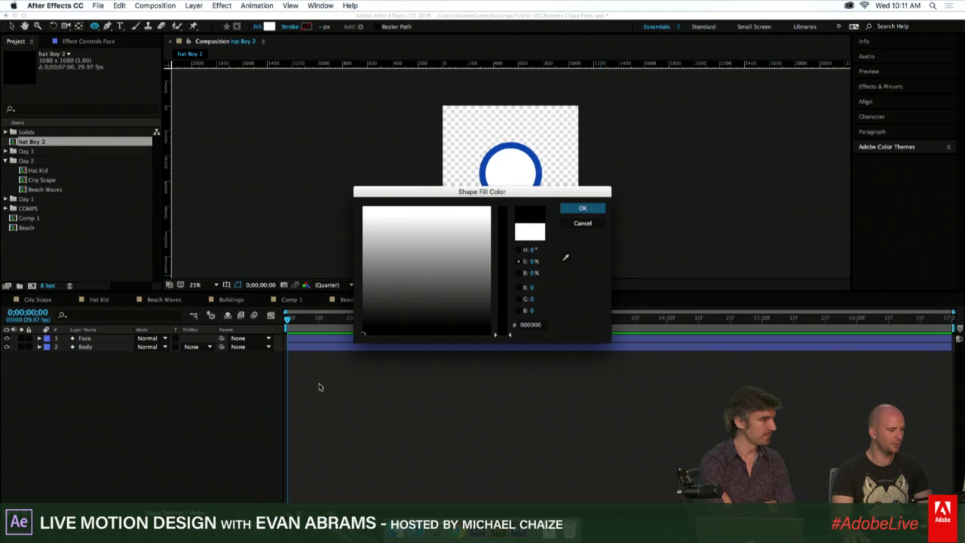
left_click(531, 273)
left_click(538, 273)
Confirm the black fill colour and create a full-comp ellipse shape layer.
type("100")
key("Return")
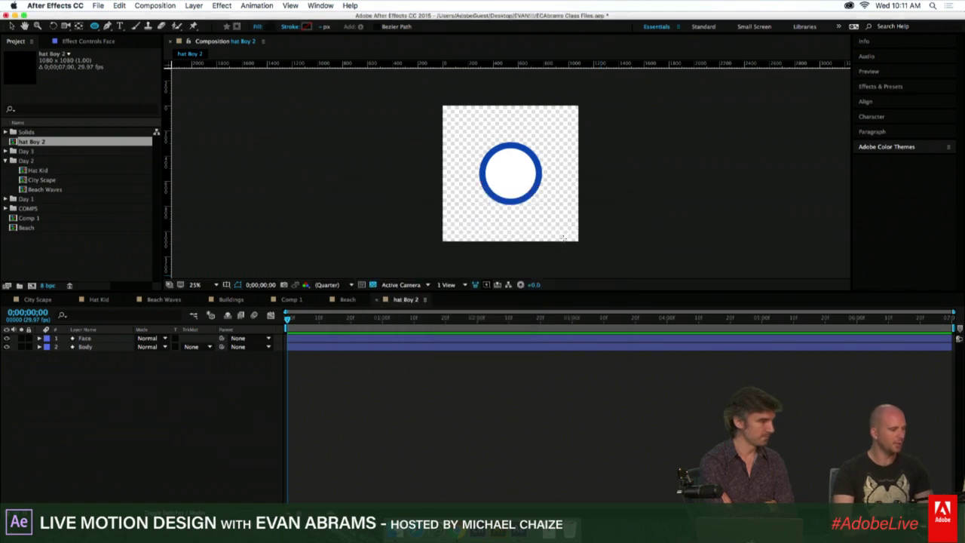
double_click(94, 26)
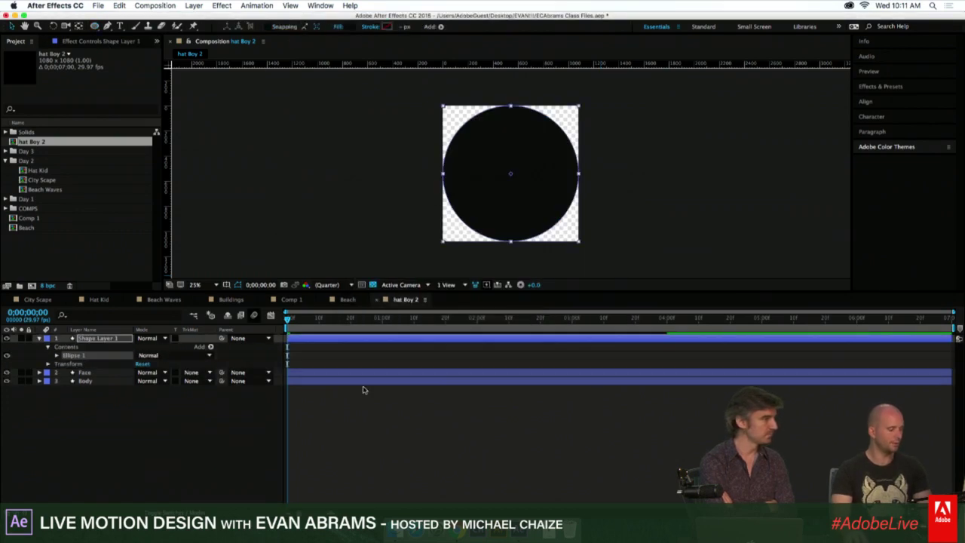
key("u")
key("u")
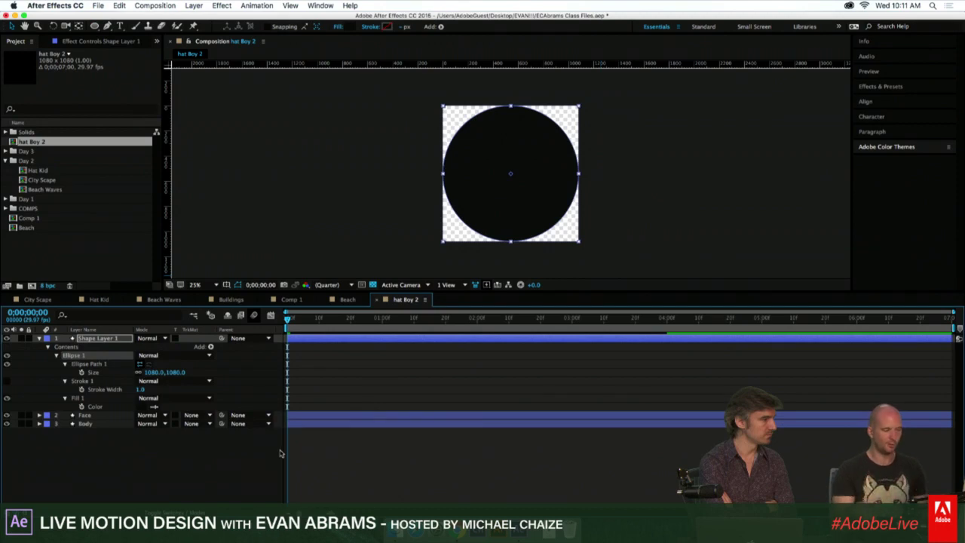
left_click(256, 444)
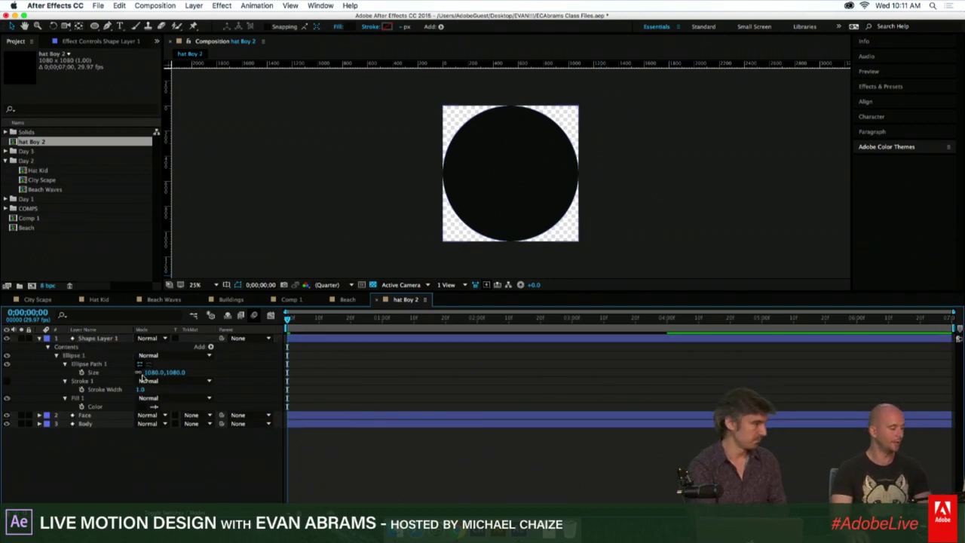
Set the ellipse path size to 70×70 for the small black pupil.
left_click_drag(148, 372, 109, 380)
key("super+z")
left_click(186, 373)
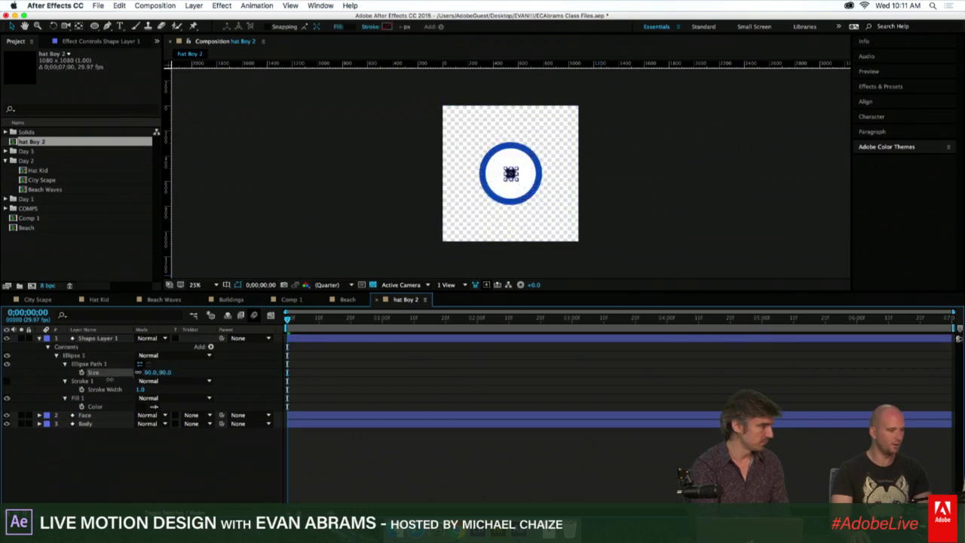
left_click(165, 373)
type("100")
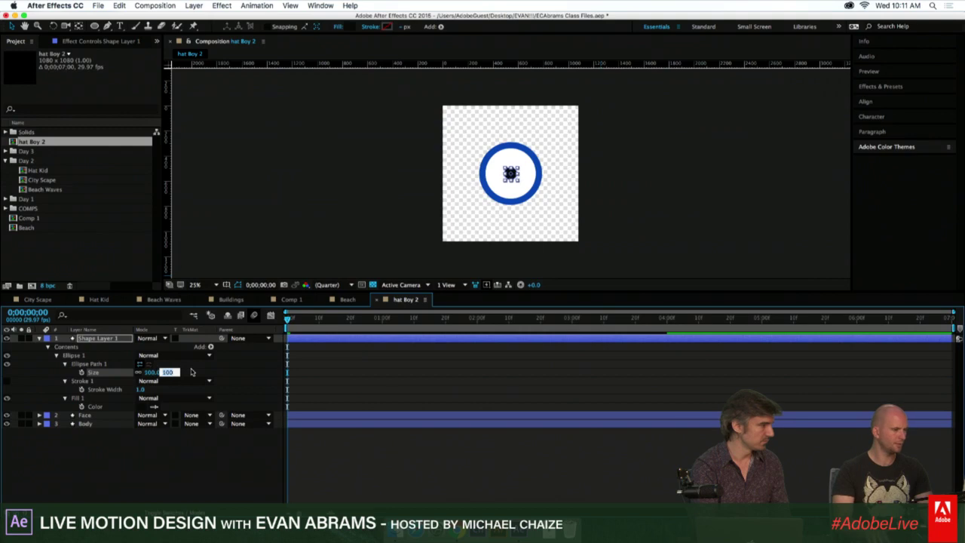
key("Return")
left_click(419, 337)
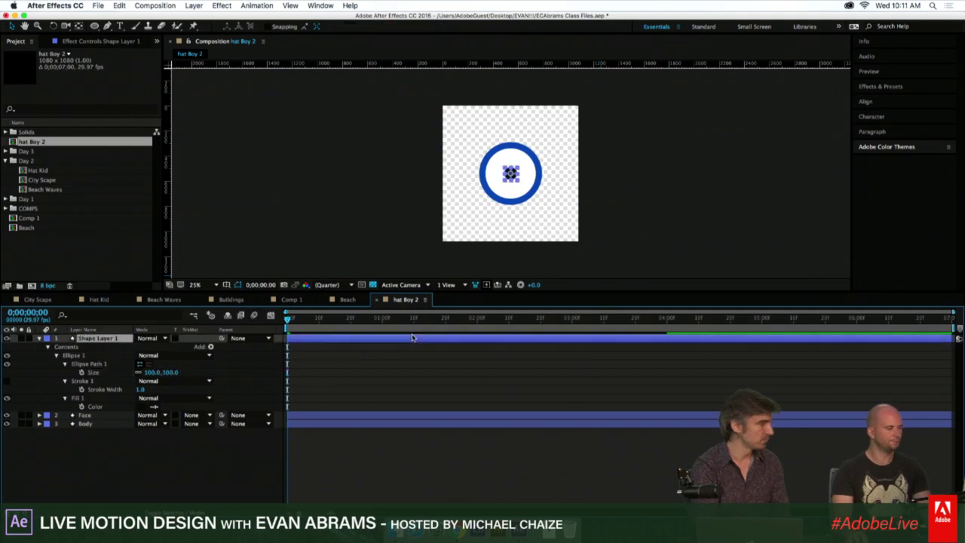
scroll(467, 215, "up", 2)
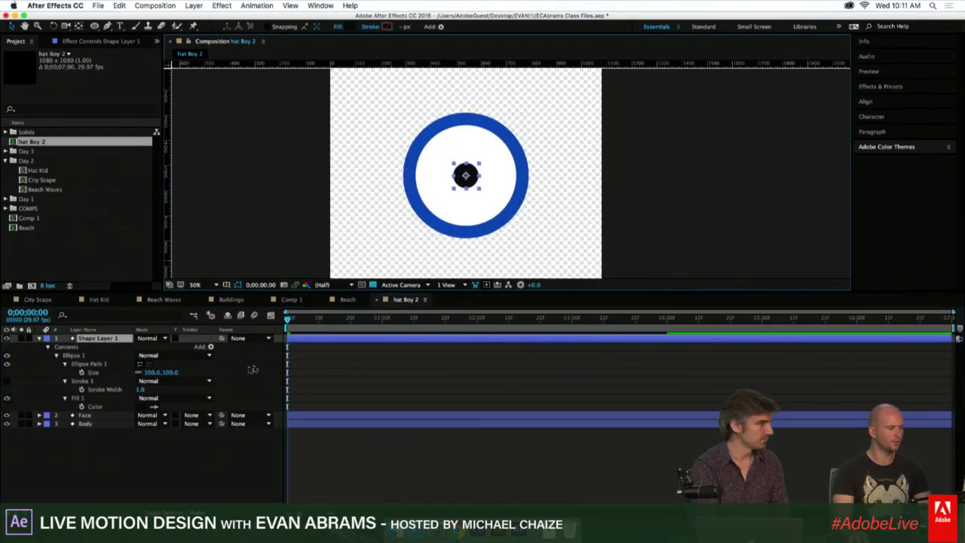
left_click(150, 373)
type("8070")
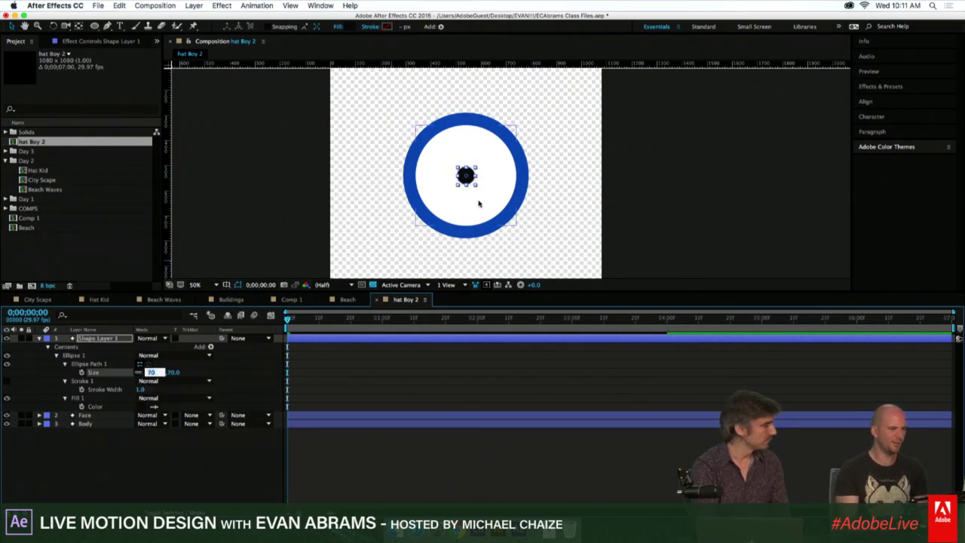
left_click(494, 200)
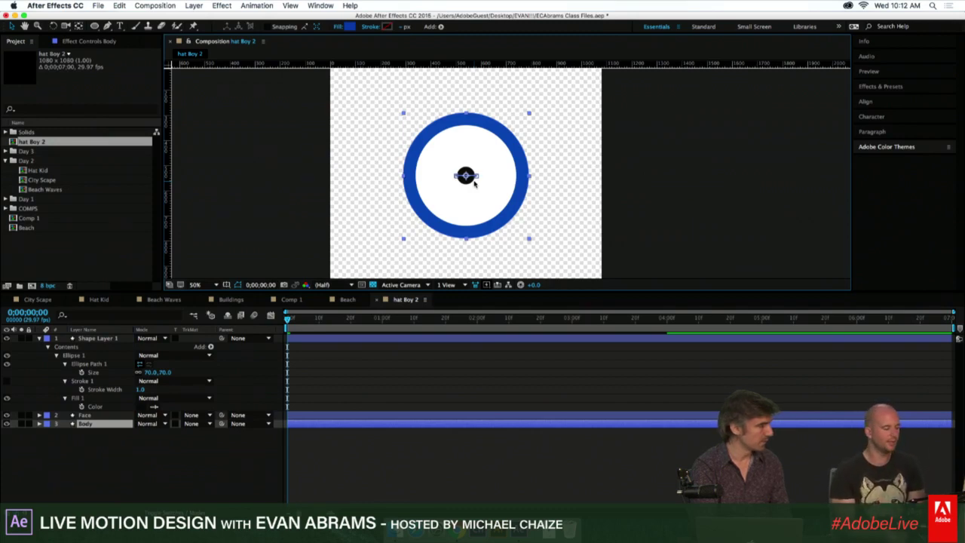
Change Shape Layer 1's Ellipse Path size to 50×50 for a smaller pupil.
left_click(105, 414)
key("p")
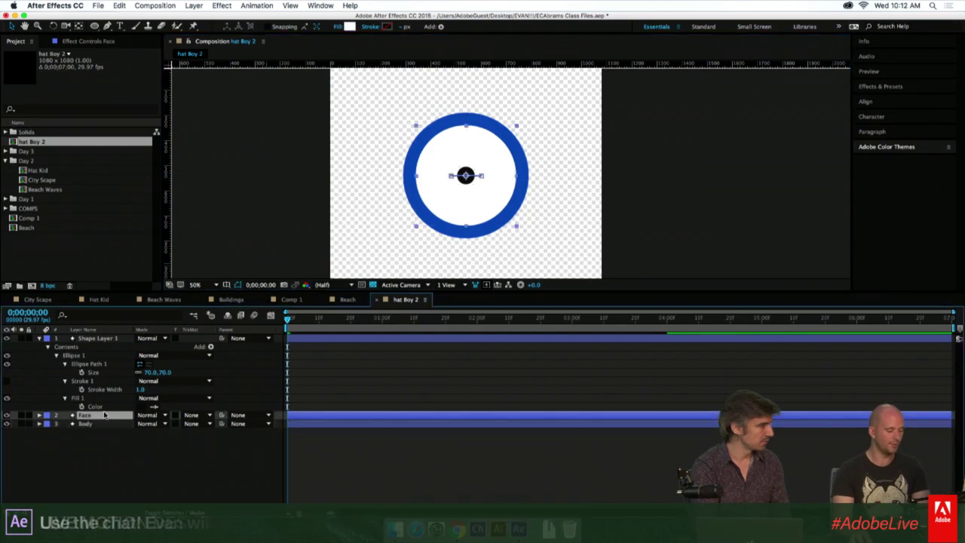
key("u")
key("u")
key("u")
key("u")
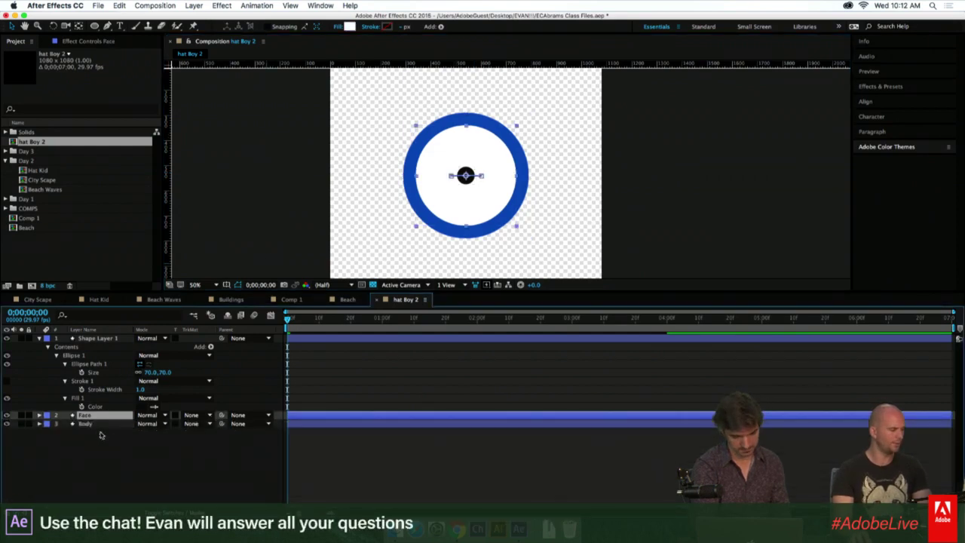
key("F2")
left_click(87, 423)
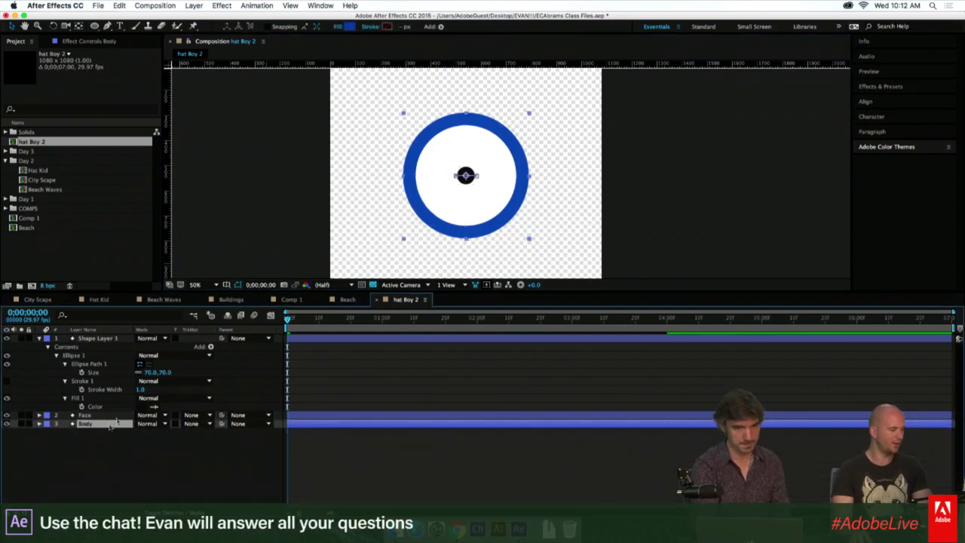
left_click(148, 373)
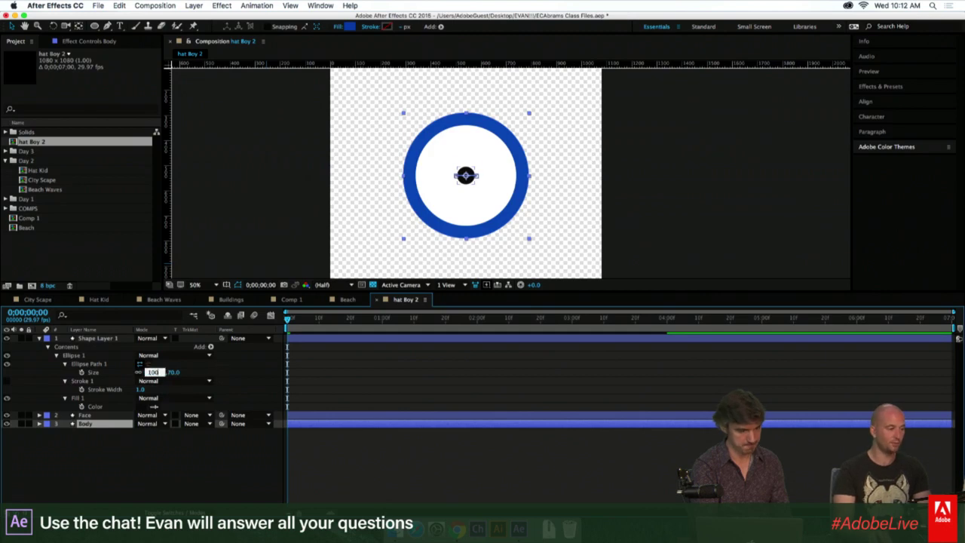
key("Return")
left_click(467, 175)
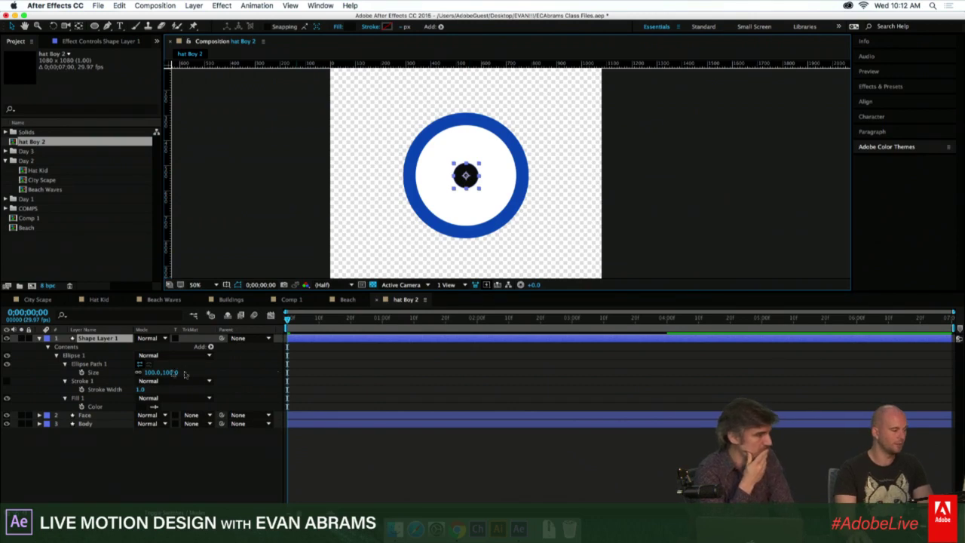
type("50")
key("Return")
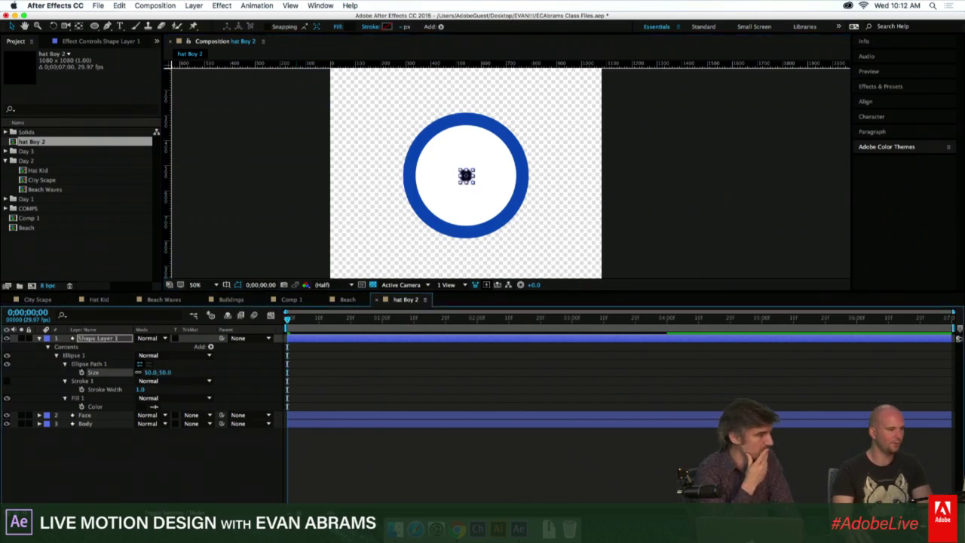
left_click(438, 344)
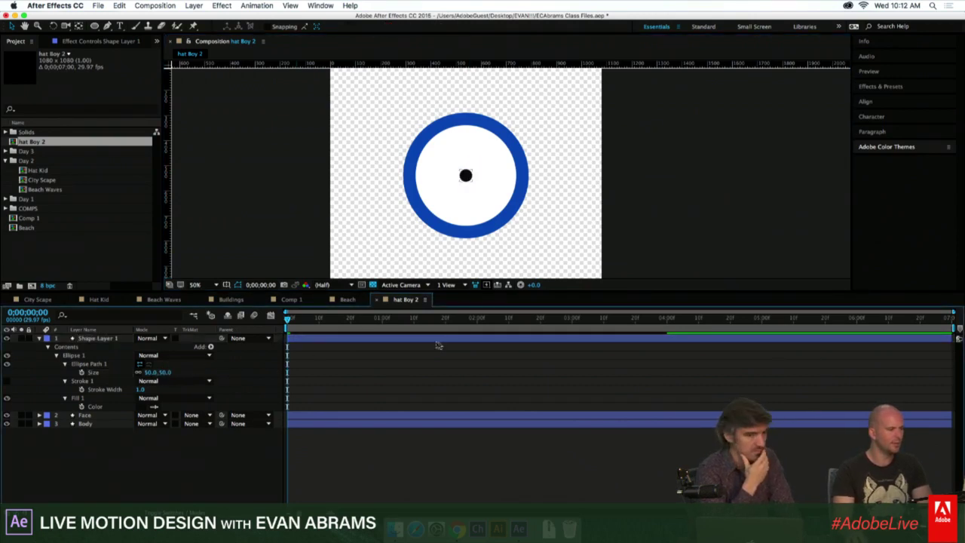
left_click(374, 338)
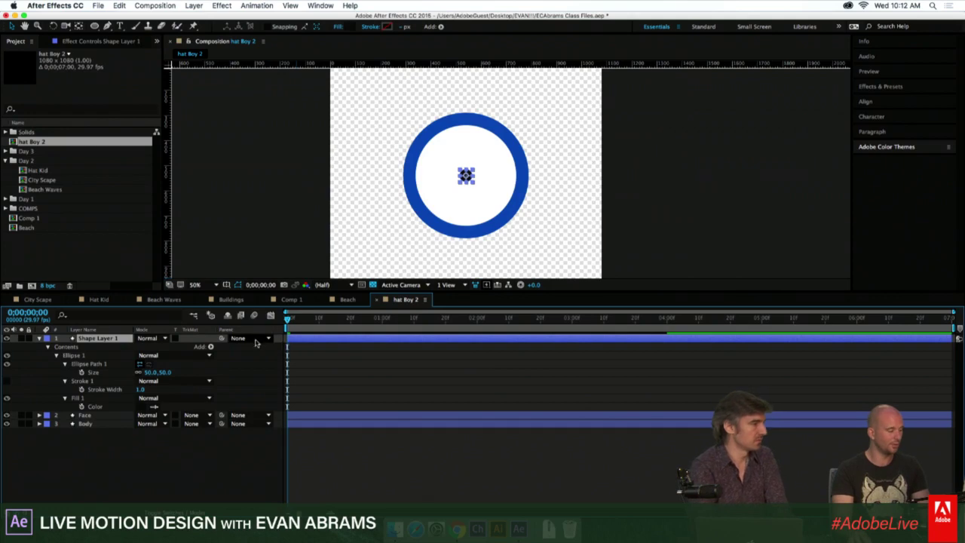
Duplicate the pupil layer and name the copy 'eye'.
key("super+d")
key("Return")
type("eye")
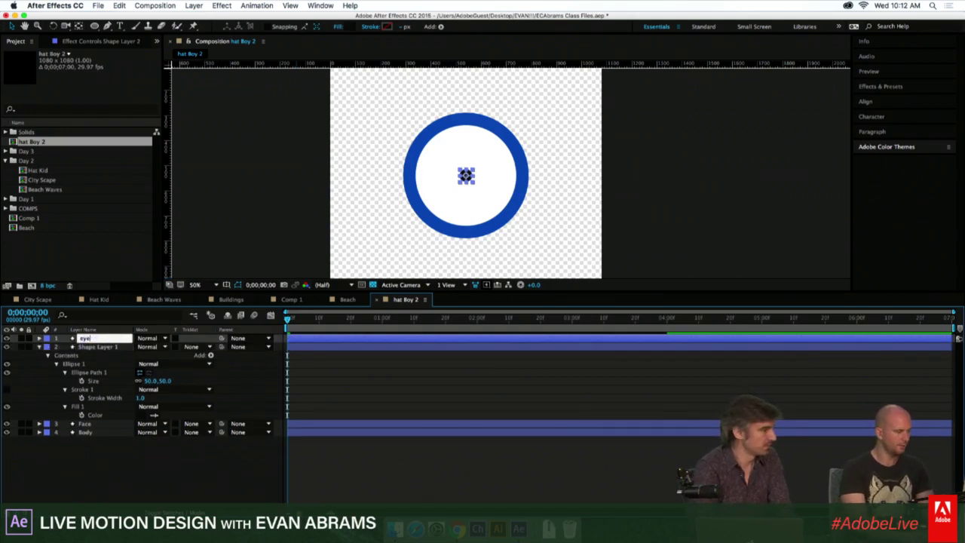
key("Return")
Rename the original pupil layer 'eye 2' and select both eye layers.
left_click(108, 346)
key("Return")
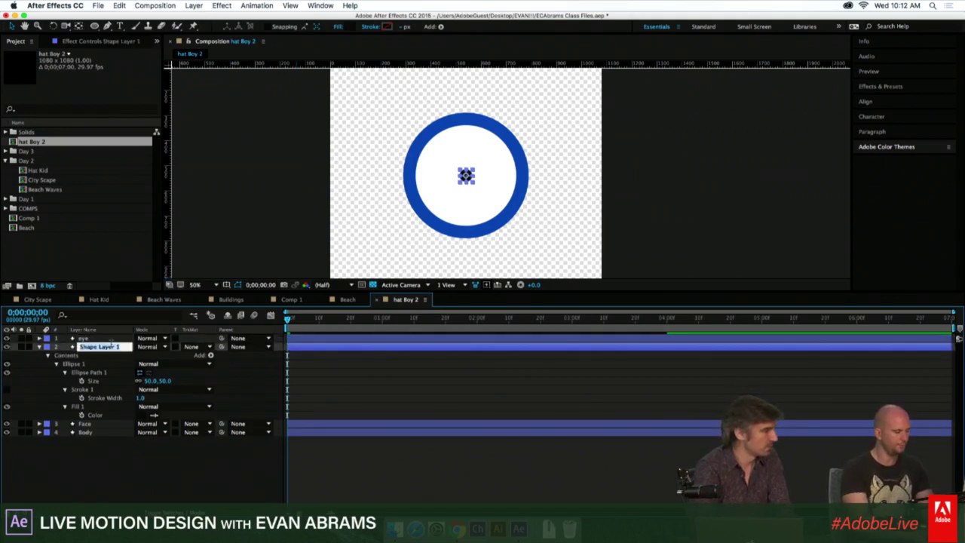
type("eye 2")
key("Return")
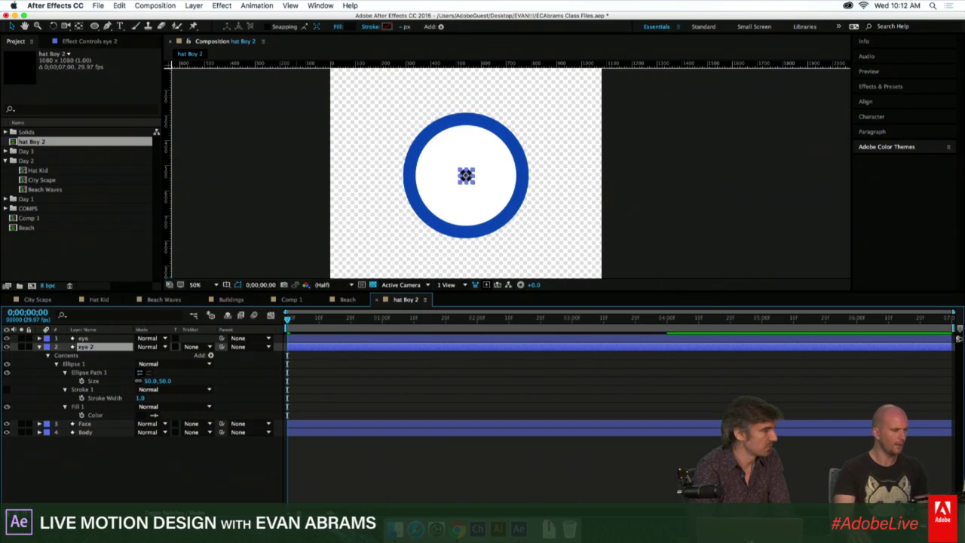
left_click(347, 377)
left_click(313, 349)
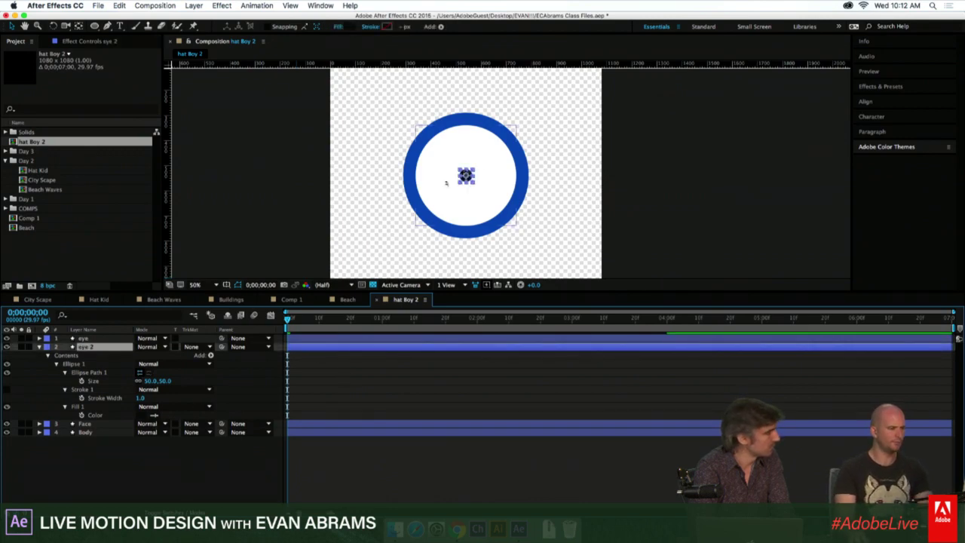
left_click(341, 337, "shift")
Show both eyes' Position, then add a Null Object layer and start renaming it.
key("p")
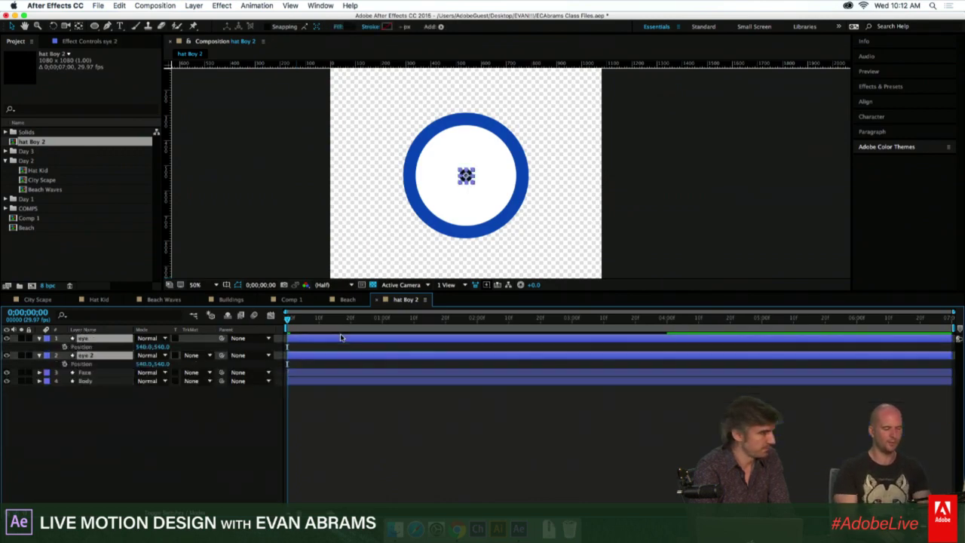
left_click(292, 429)
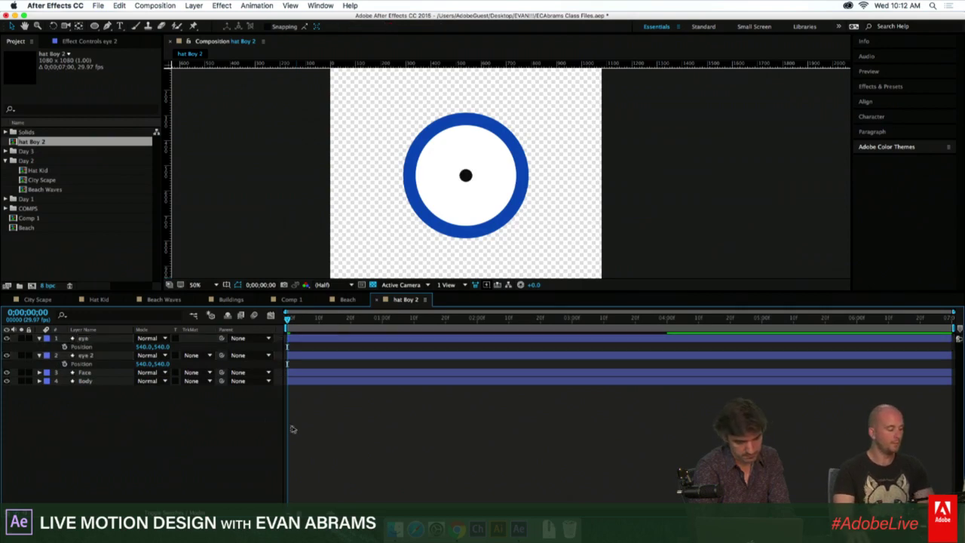
right_click(155, 413)
mouse_move(188, 420)
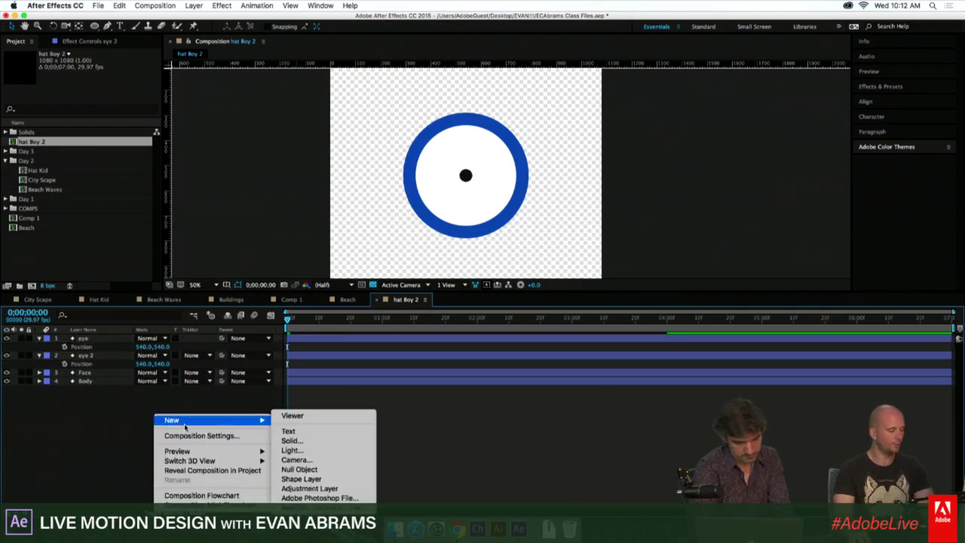
left_click(314, 470)
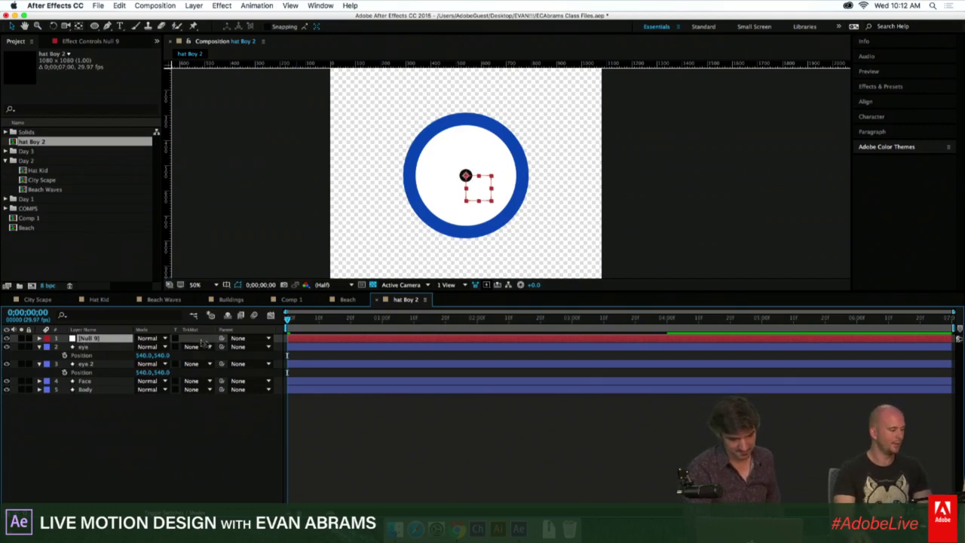
key("Return")
Name the null 'eye Control' and parent eye and eye 2 to it.
type("eye C")
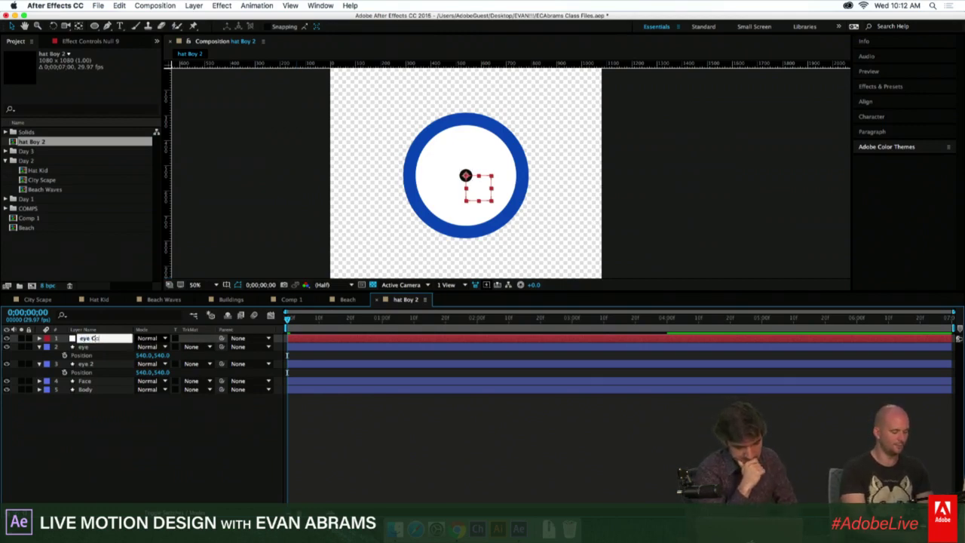
type("ontrol")
key("Return")
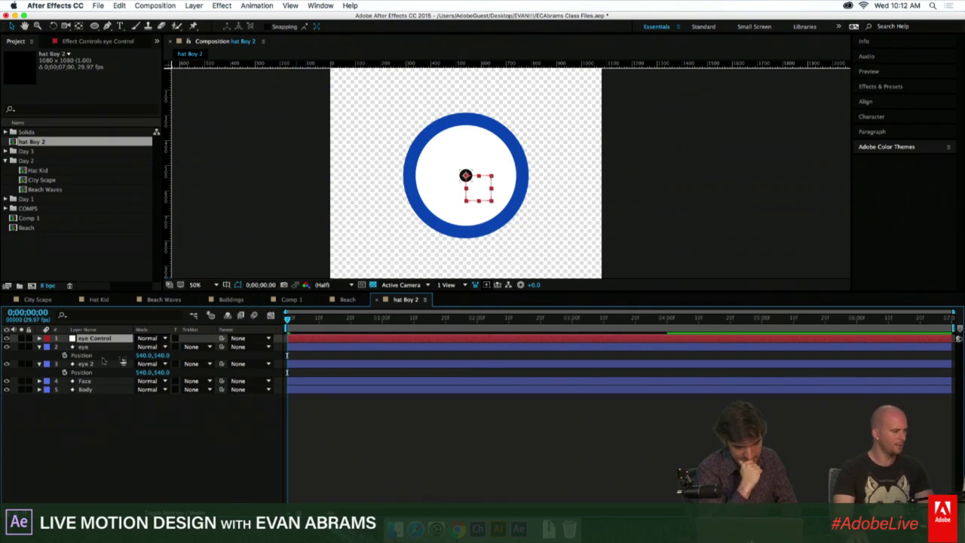
left_click(83, 346)
left_click(84, 363, "shift")
left_click_drag(222, 347, 296, 339)
left_click(296, 339)
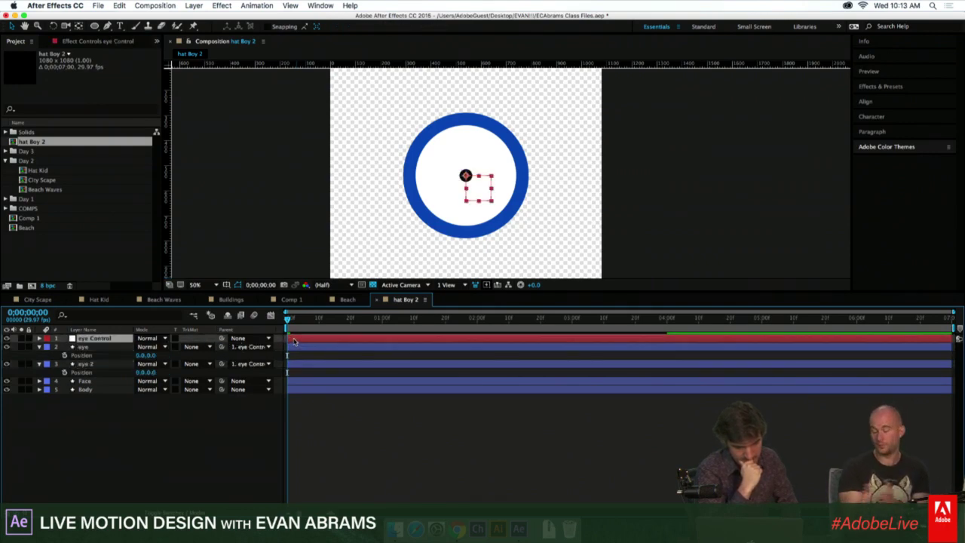
key("p")
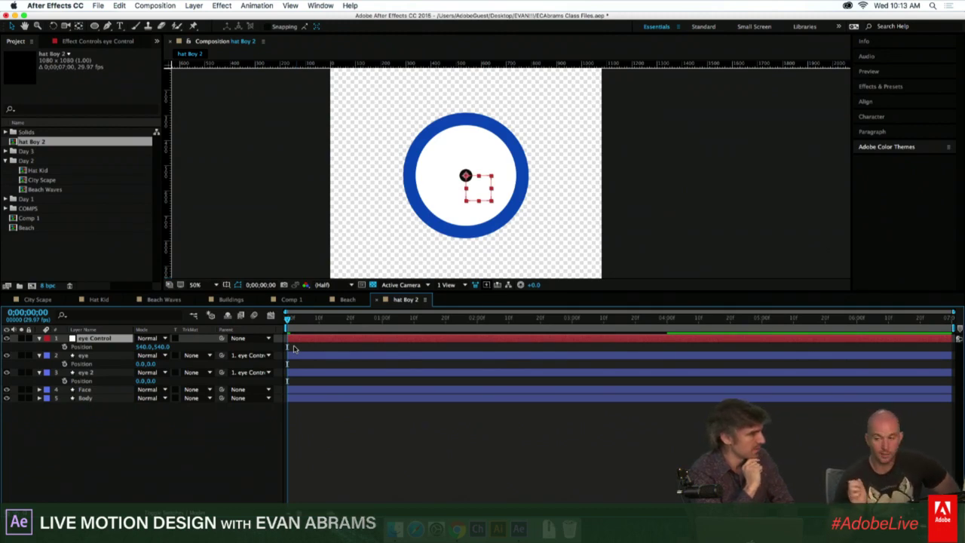
left_click(413, 409)
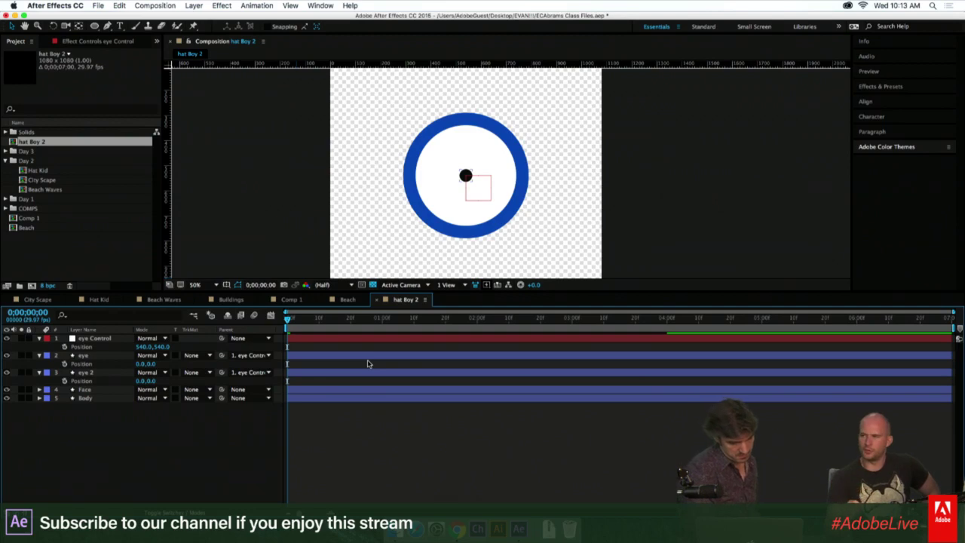
Duplicate eye Control and move the copy just outside the circle's right edge.
left_click(337, 341)
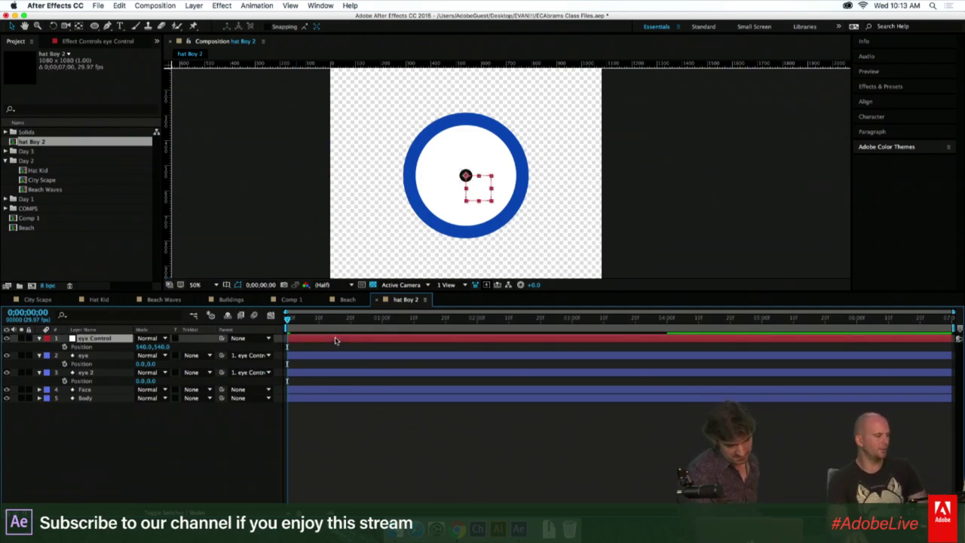
key("ctrl+d")
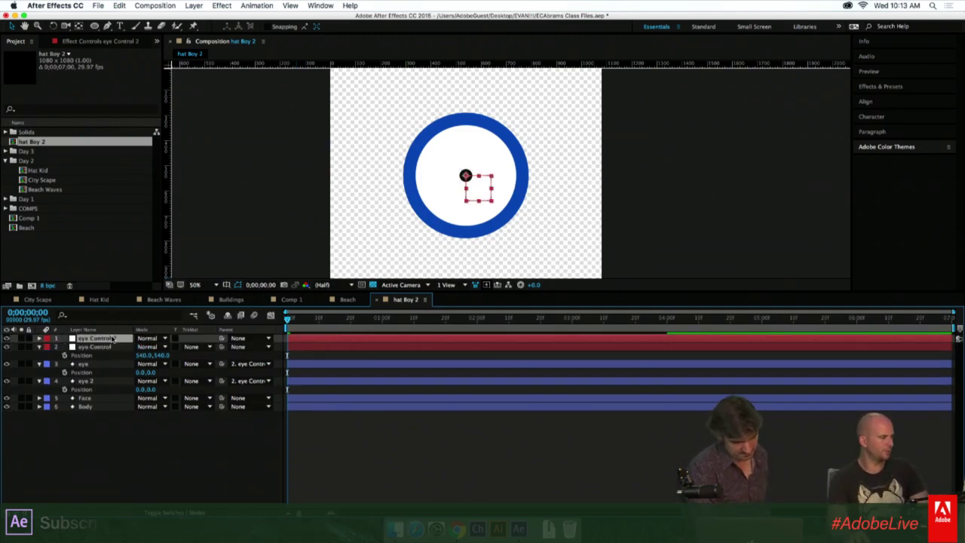
mouse_move(486, 185)
left_mouse_down()
mouse_move(542, 162)
mouse_move(503, 191)
left_mouse_up()
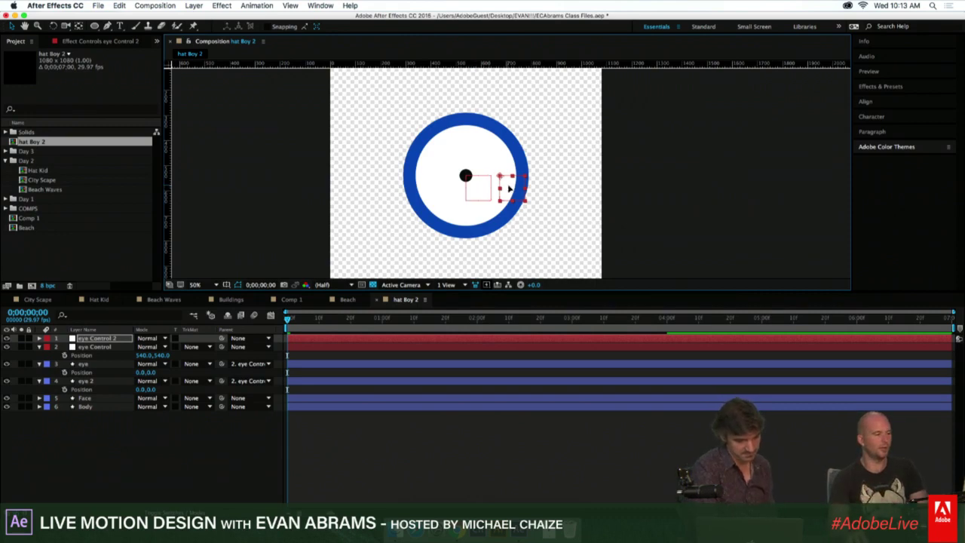
left_click_drag(511, 189, 541, 187)
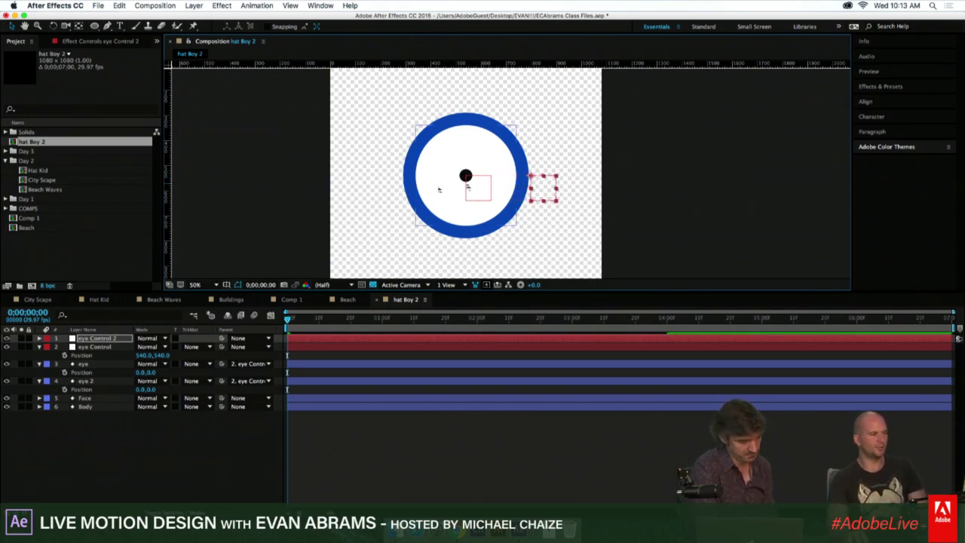
left_click(478, 189)
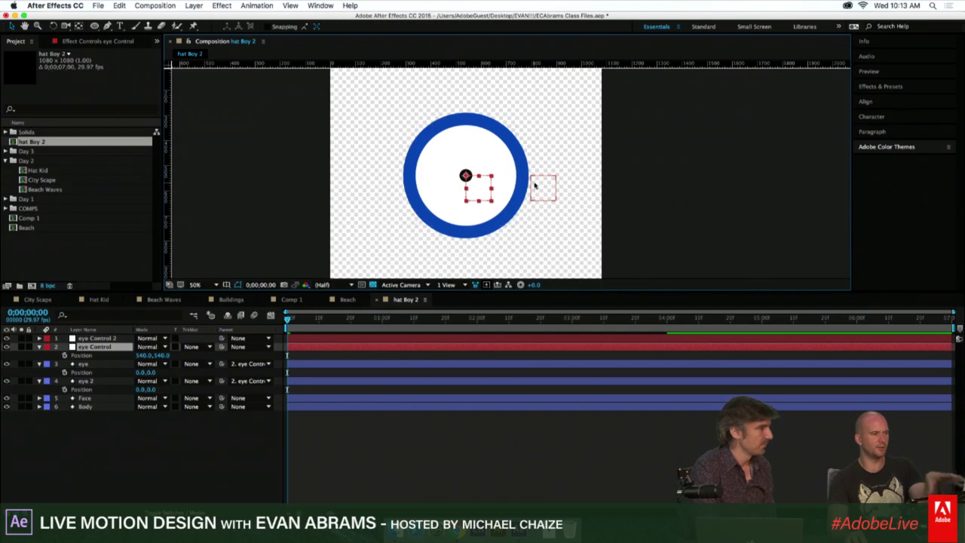
left_click(533, 185)
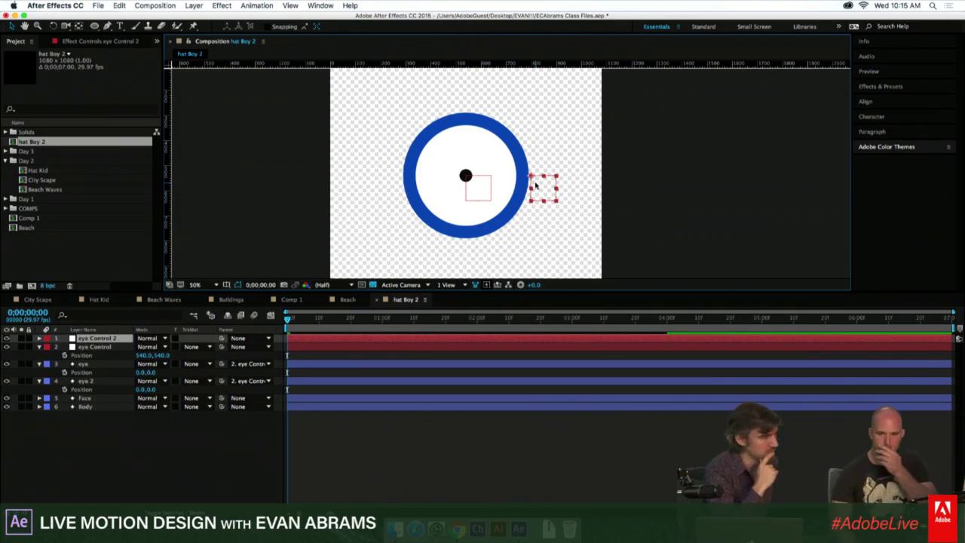
Delete the duplicate eye Control 2 null.
key("Delete")
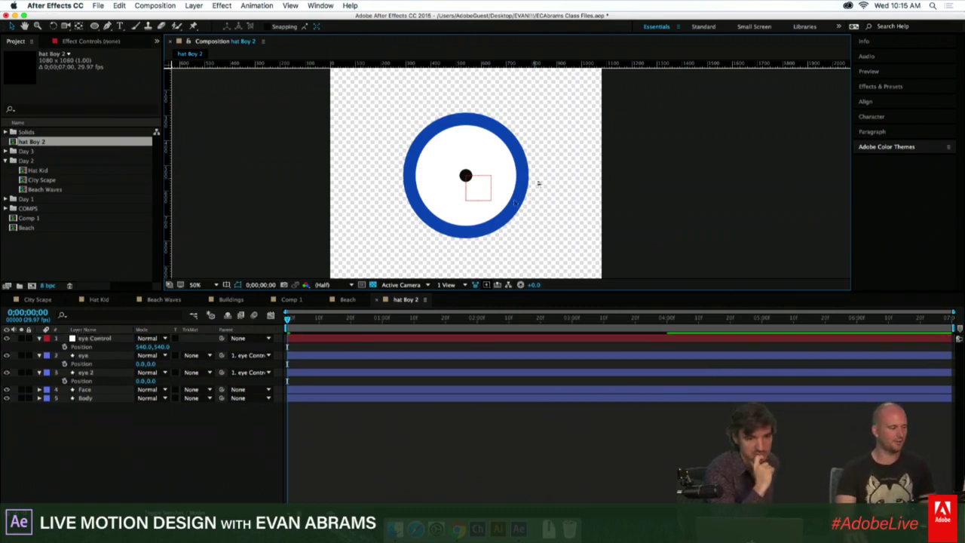
Move the eye pupil up and right inside the face, zooming in to 200%.
left_click(75, 355)
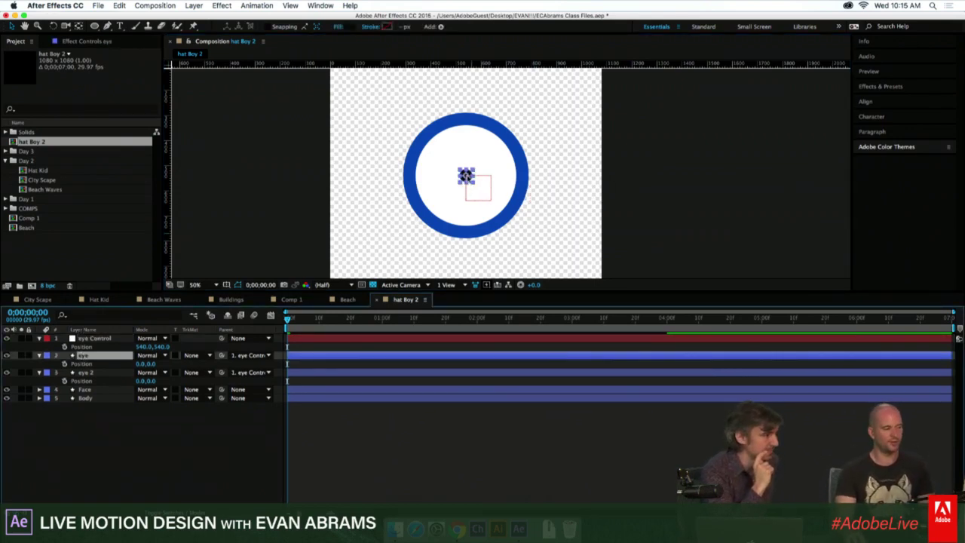
left_click_drag(466, 176, 491, 157)
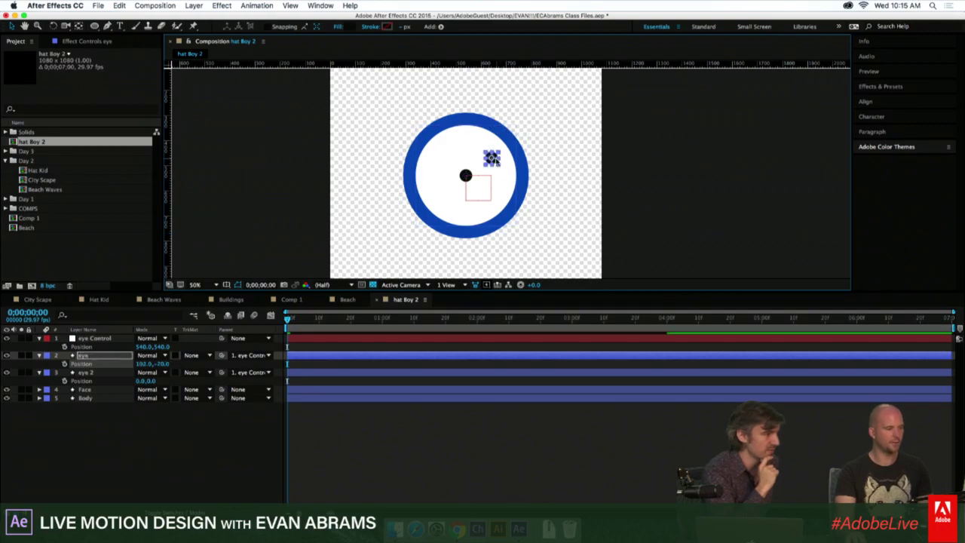
scroll(496, 160, "up", 2)
scroll(496, 159, "up", 1)
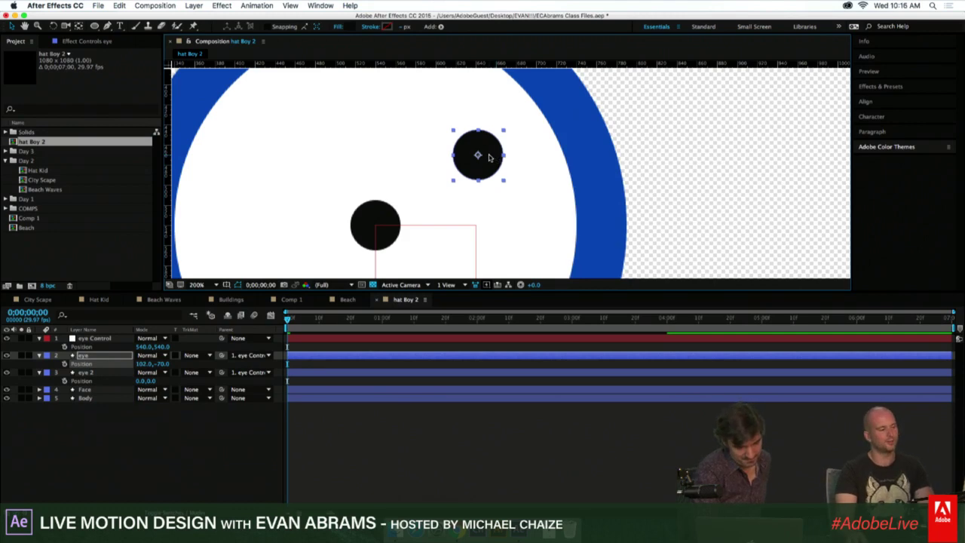
scroll(498, 173, "up", 3)
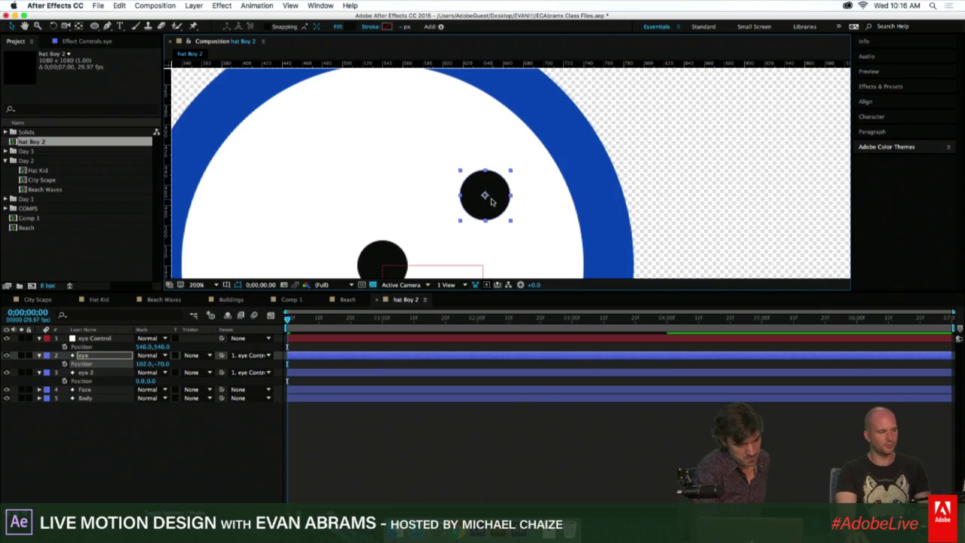
left_click(490, 200)
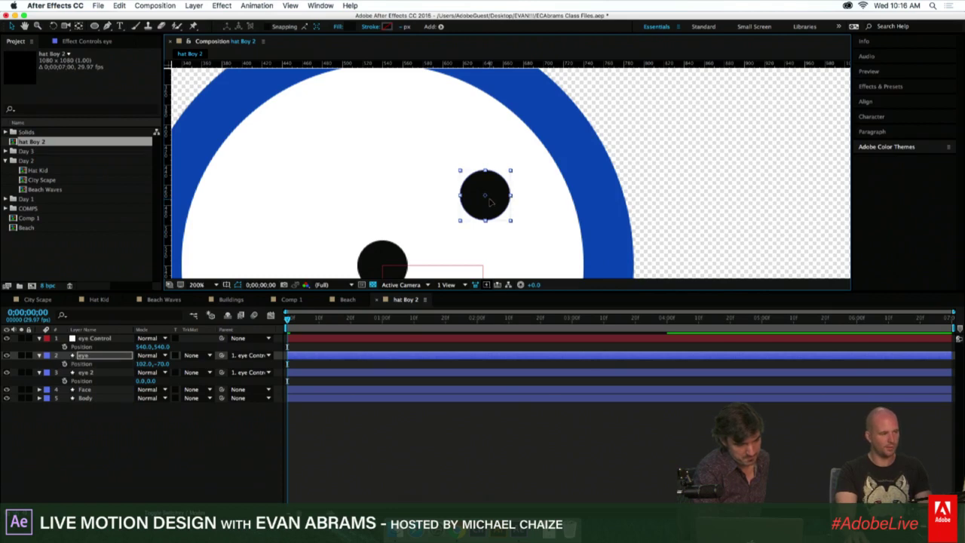
left_click(478, 196)
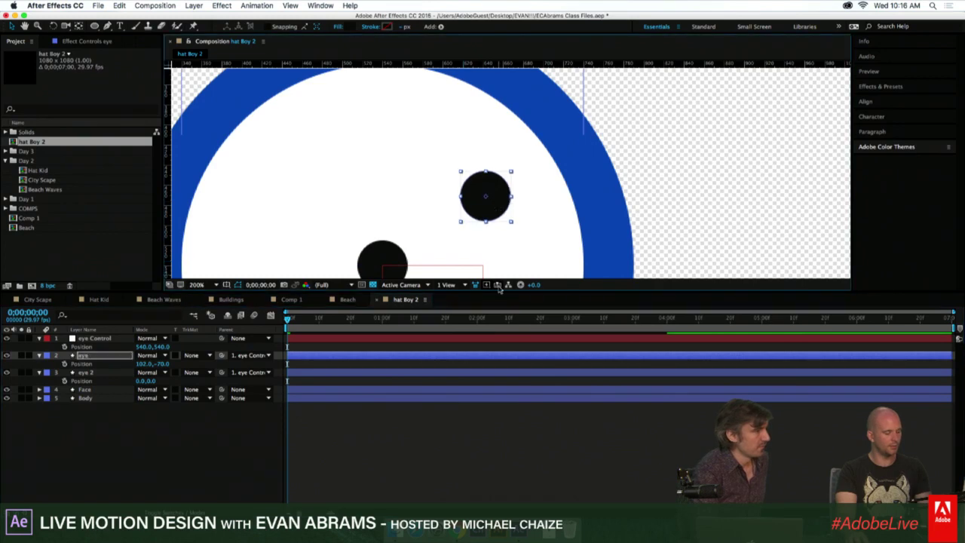
Fine-tune the eye's position to about 111.5,-67.0, then zoom back to 50%.
left_click(483, 353)
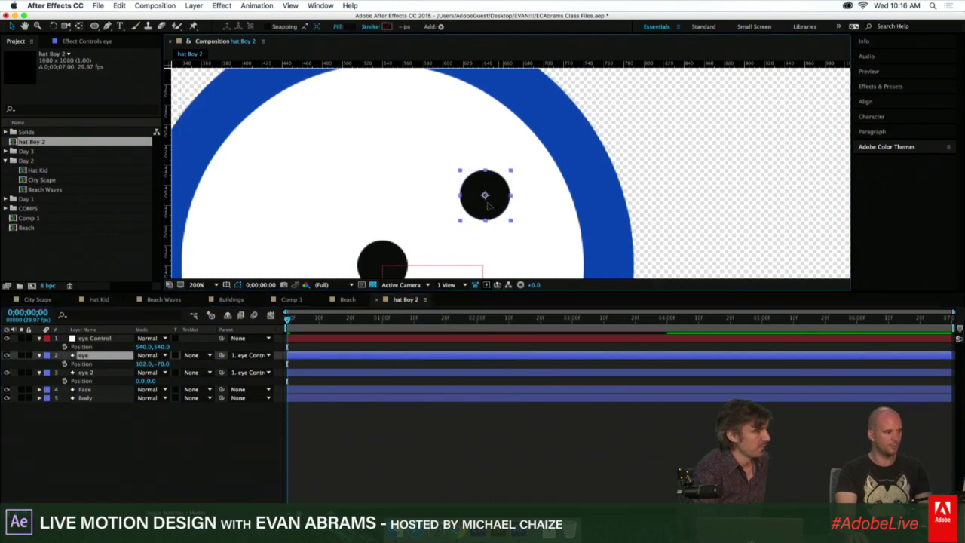
left_click_drag(487, 202, 504, 208)
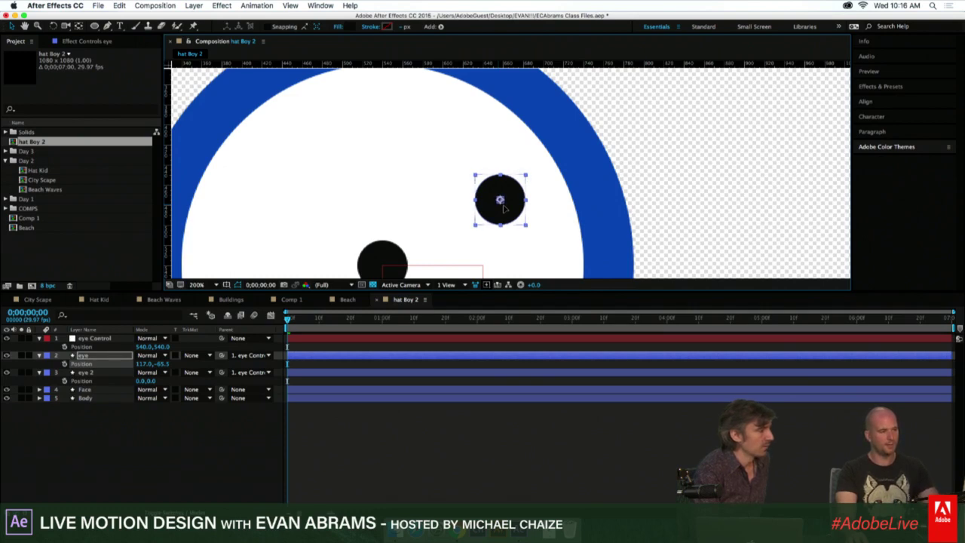
left_click_drag(503, 208, 490, 158)
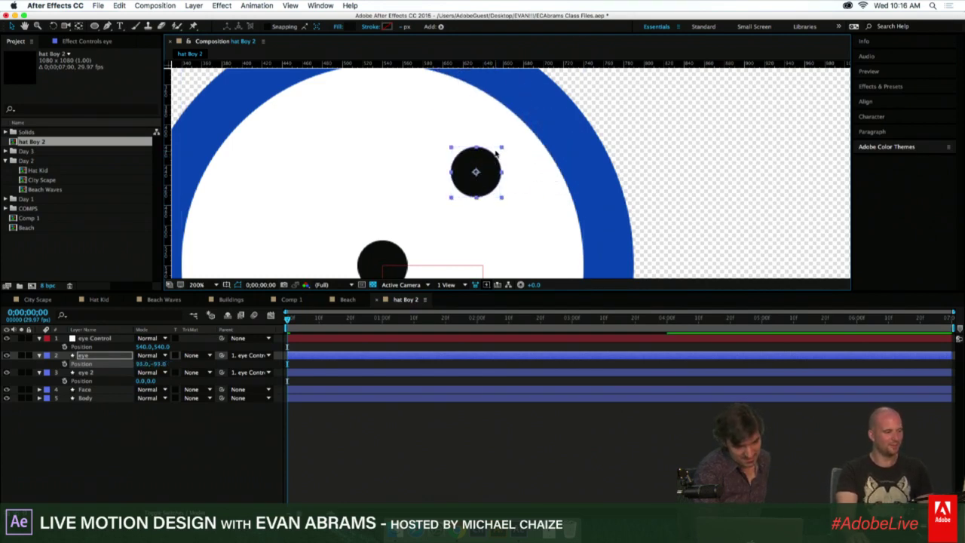
left_click_drag(495, 153, 492, 160)
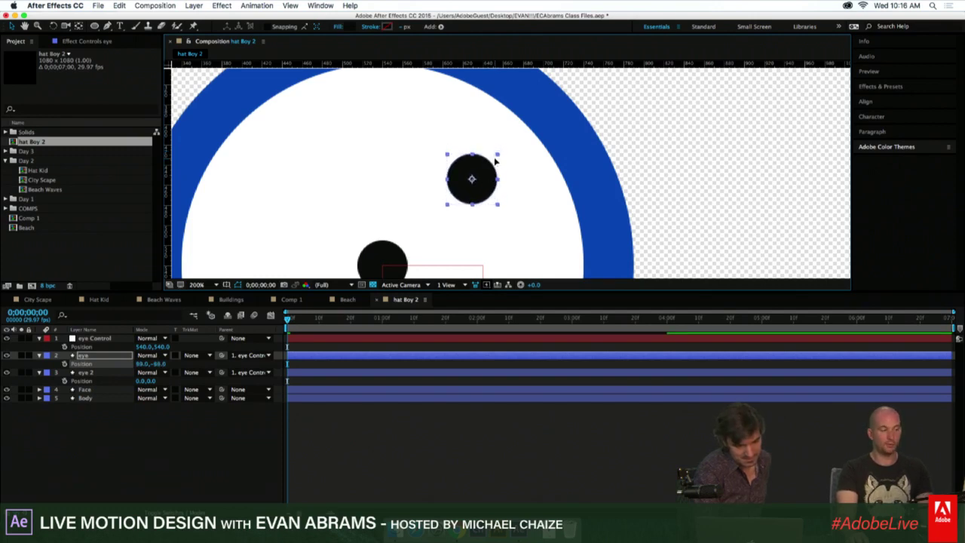
left_click_drag(500, 156, 532, 158)
key("super+z")
key("super+z")
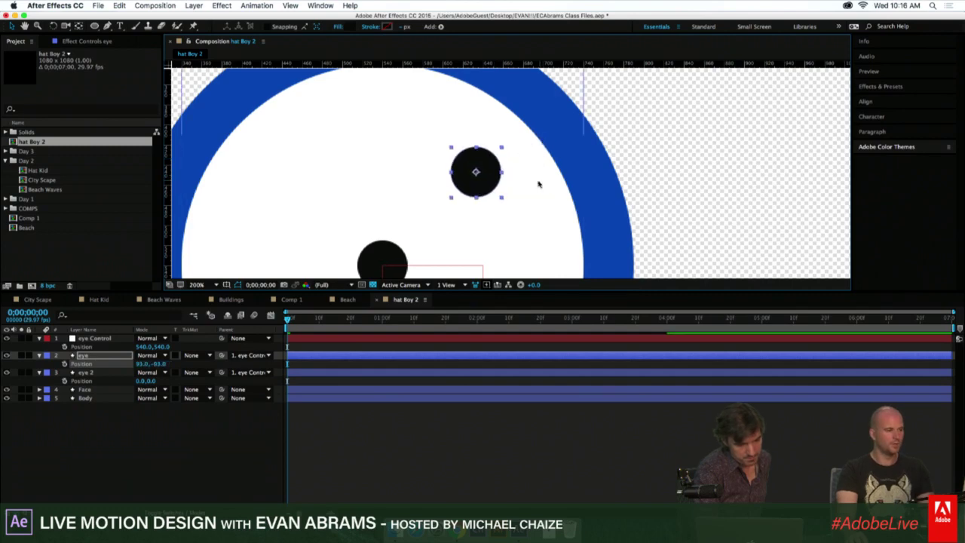
left_click_drag(517, 197, 517, 197)
scroll(517, 196, "down", 4)
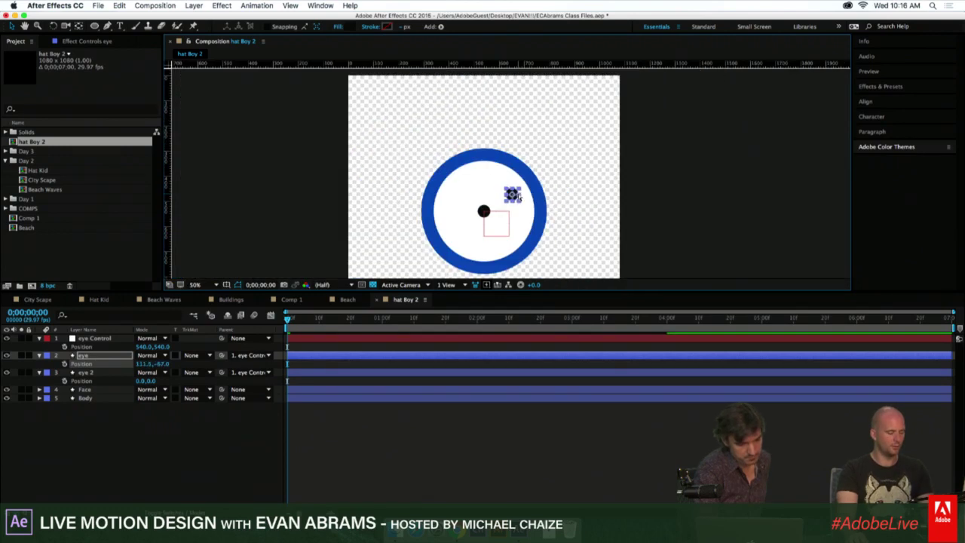
Reset the eye's Position to 0,0, select both eyes, and switch to Hat Kid.
left_click(517, 197)
key("super+z")
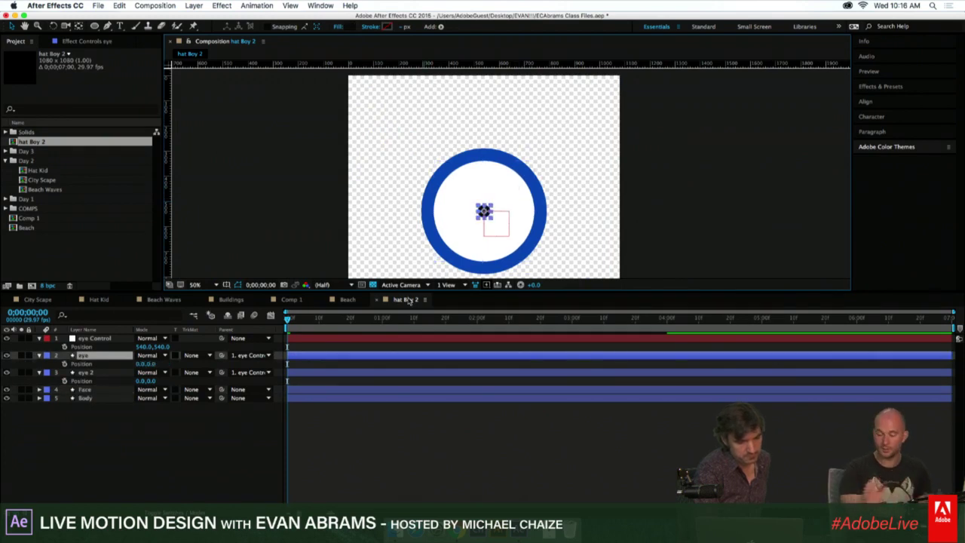
left_click(120, 375, "shift")
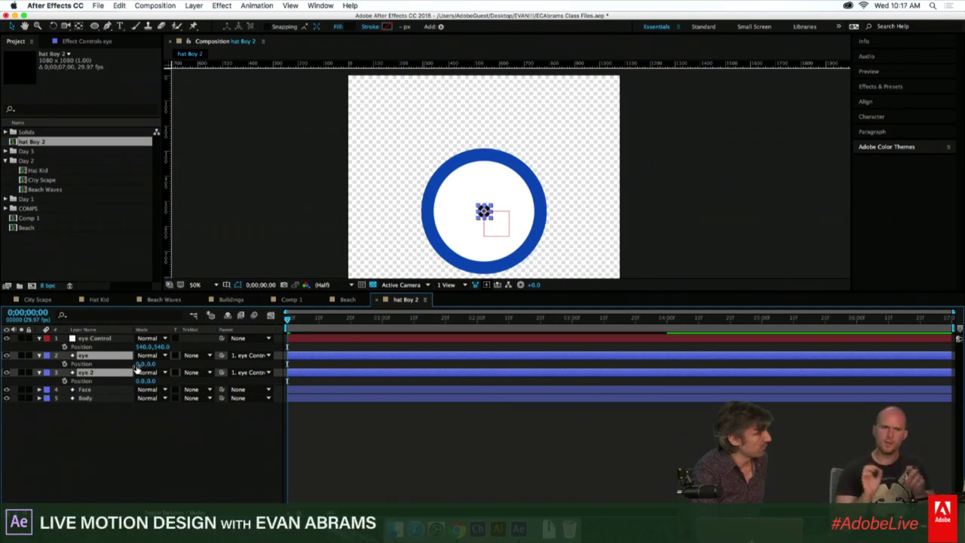
left_click(98, 300)
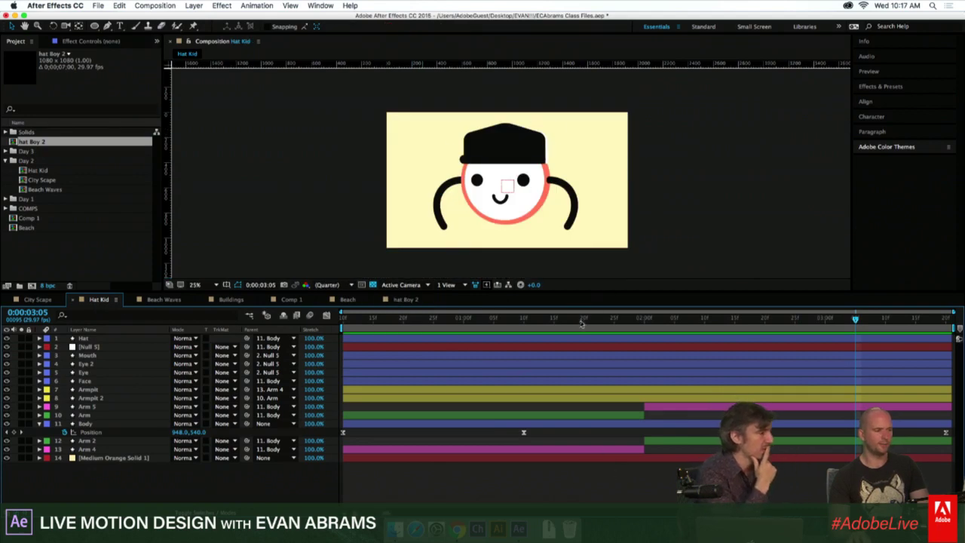
Check Hat Kid's animation at 1:07–1:08, then return to hat Boy 2 and deselect.
left_click(505, 320)
left_click_drag(505, 322, 511, 322)
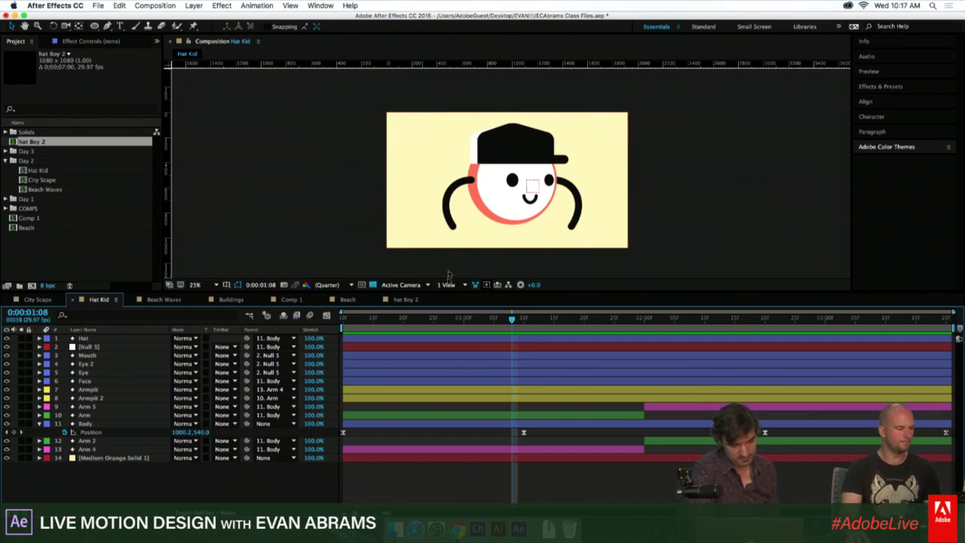
left_click(419, 300)
left_click(501, 421)
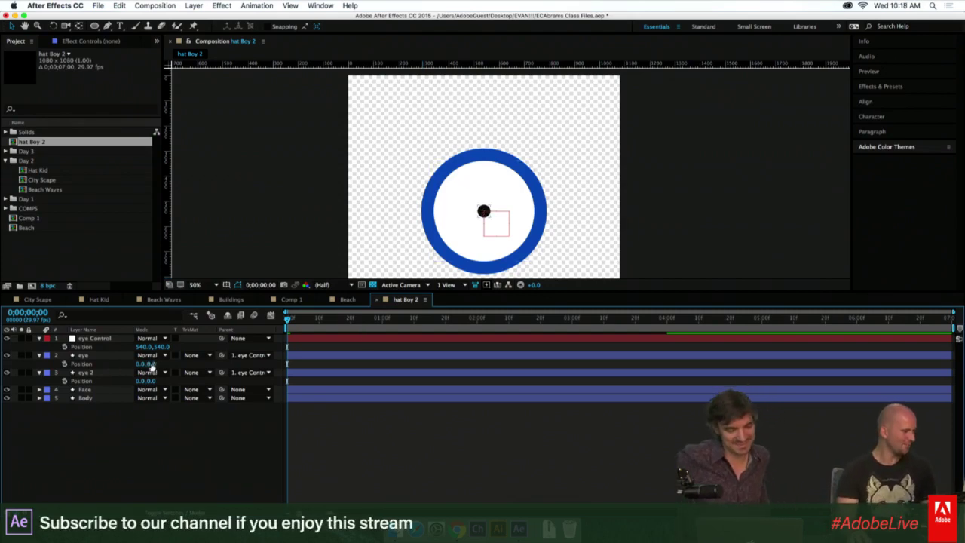
Offset eye to -100,0 and eye 2 to 100,0 from the eye Control null.
left_click(114, 374)
left_click(112, 355, "shift")
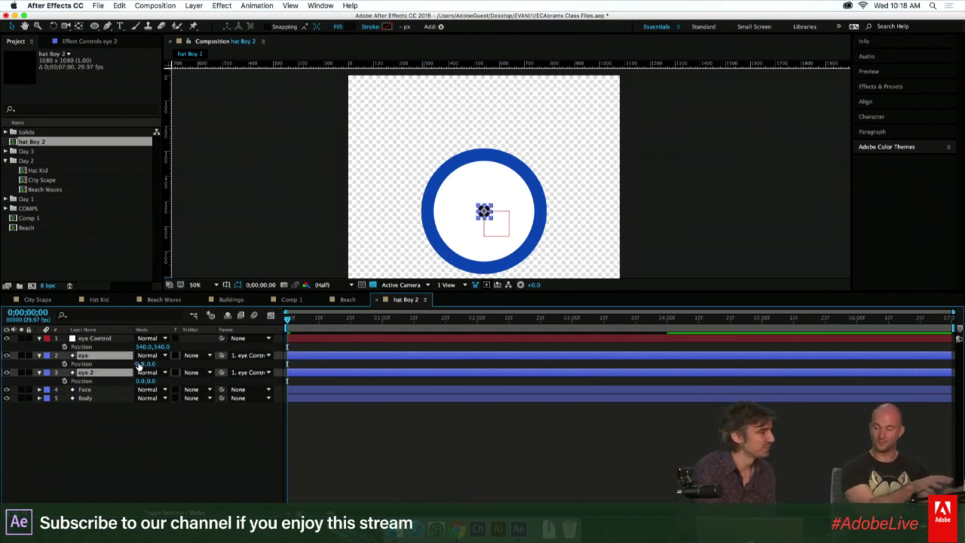
left_click(112, 339)
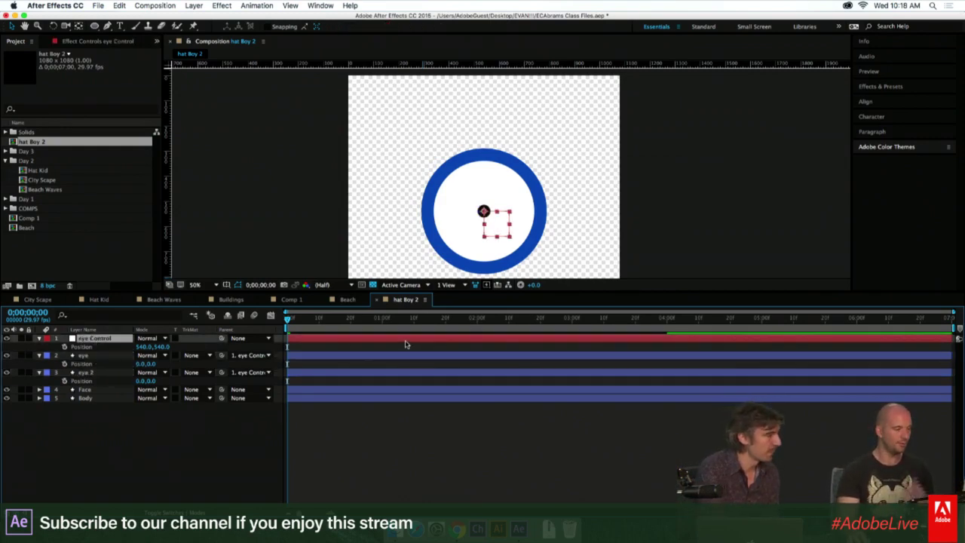
left_click(318, 357)
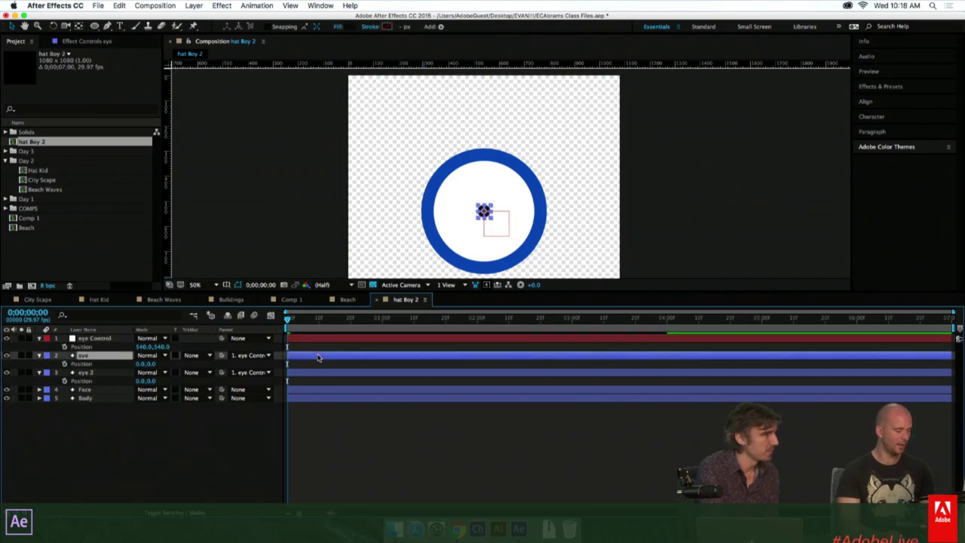
key("shift+Left")
key("shift+Left")
key("shift+Left")
key("shift+Left")
key("shift+Left")
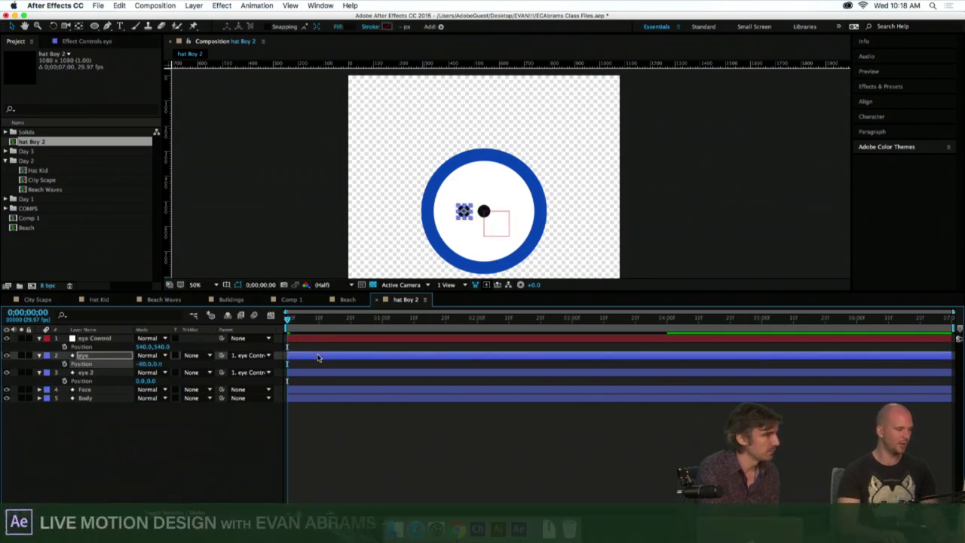
left_click(359, 377)
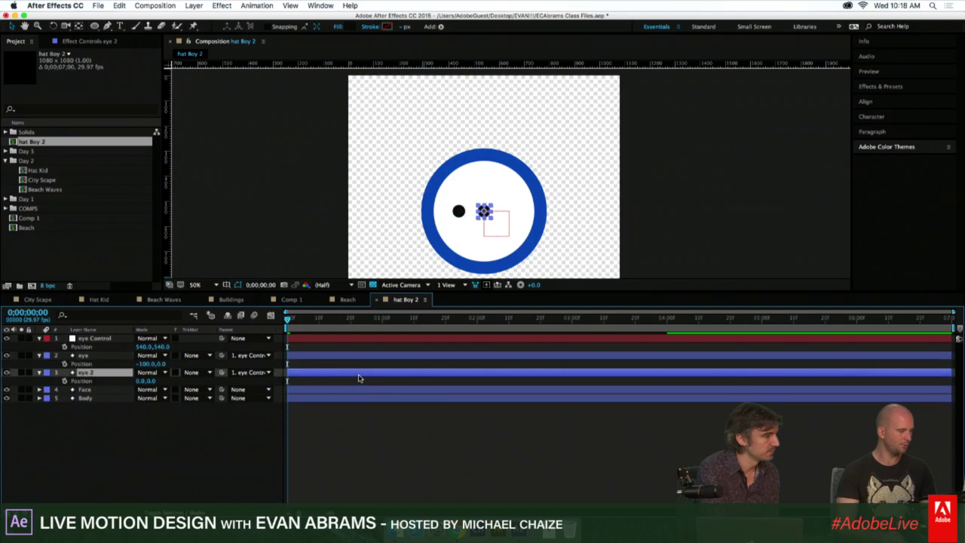
key("shift+Right")
key("shift+Right")
key("shift+Right")
key("shift+Right")
key("shift+Right")
key("shift+Right")
key("shift+Right")
key("shift+Right")
key("shift+Right")
key("shift+Right")
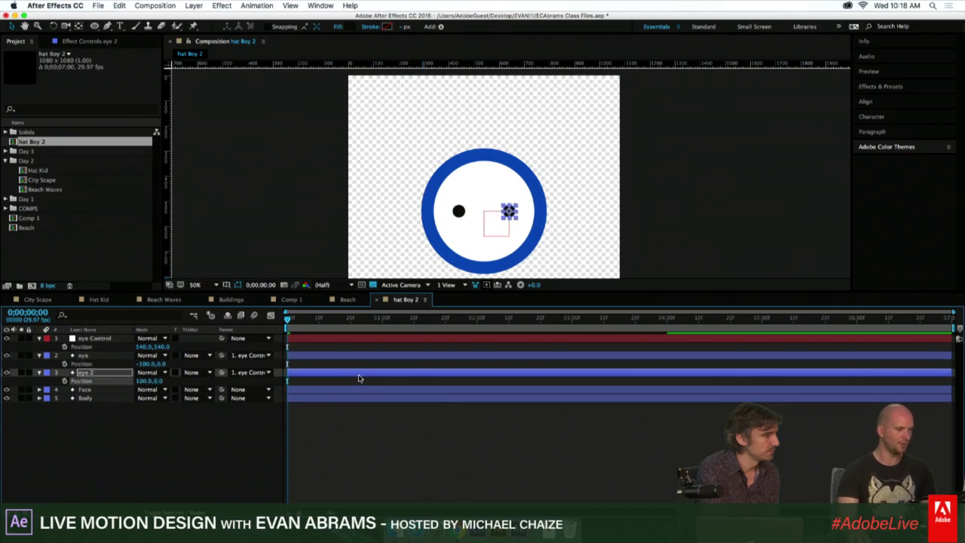
Select the eye Control null and toggle its Position property.
left_click(467, 425)
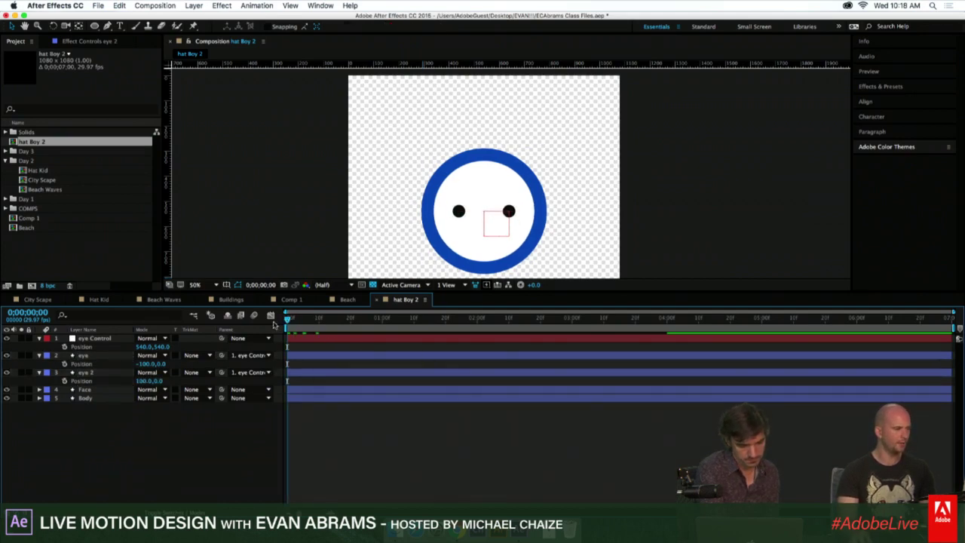
left_click(300, 340)
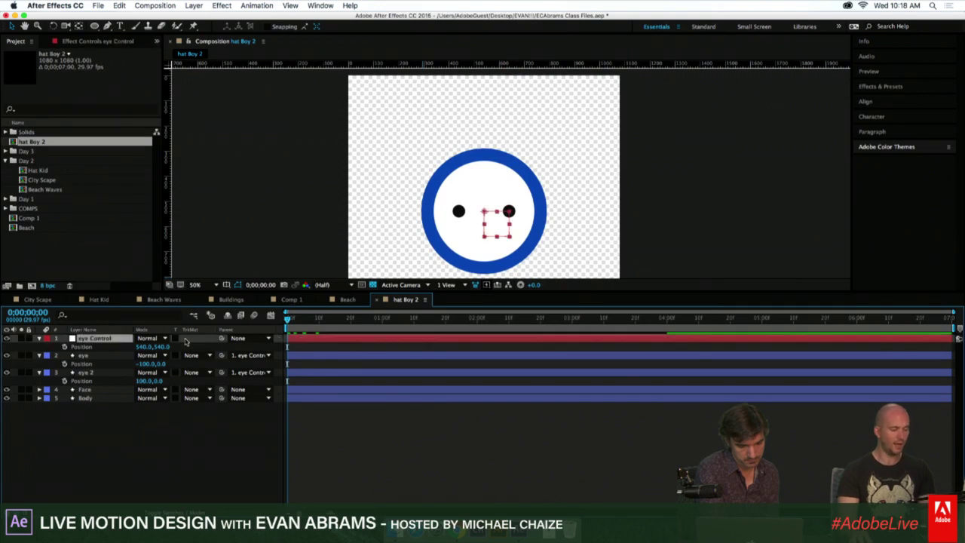
key("p")
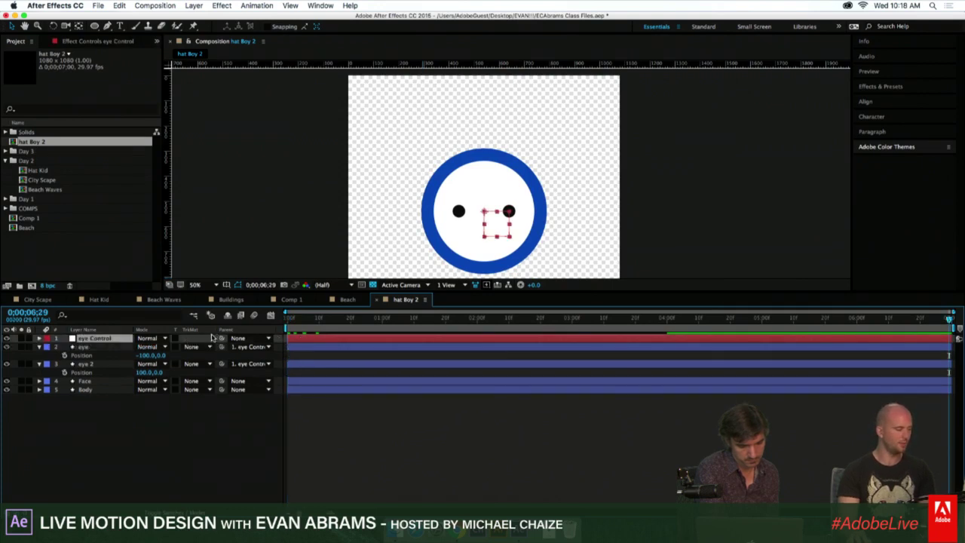
Reveal keyframed properties on all layers and preview the eye Control motion.
key("p")
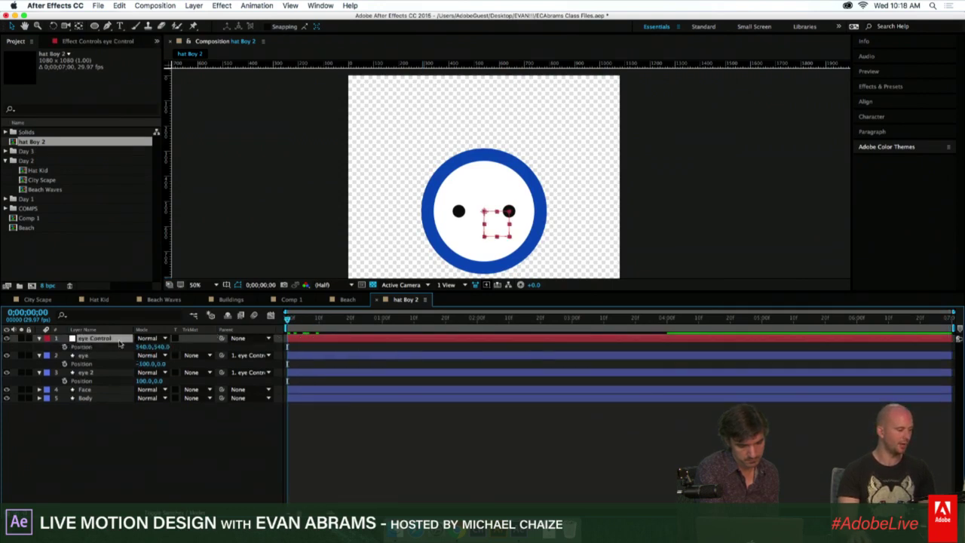
left_click_drag(320, 329, 493, 321)
key("super+a")
key("p")
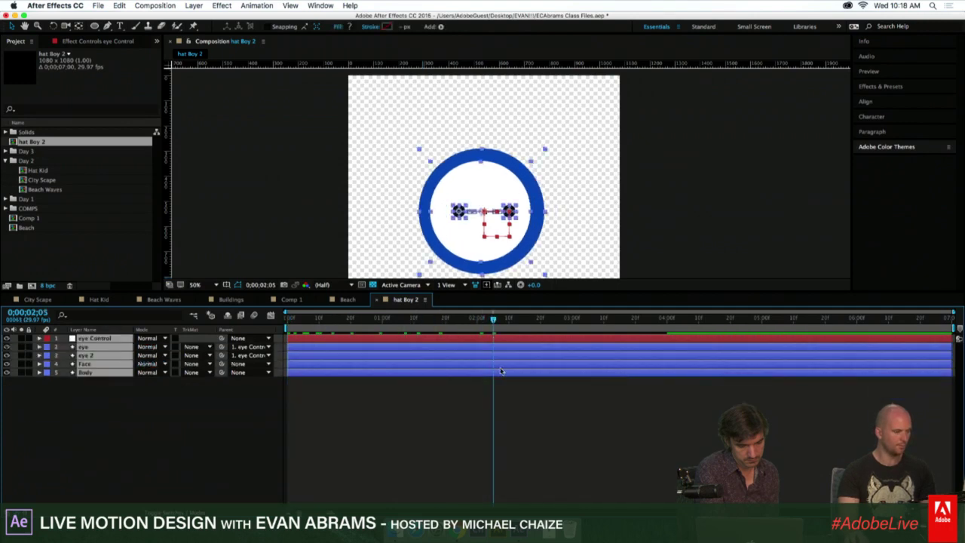
key("u")
left_click(560, 446)
left_click(382, 323)
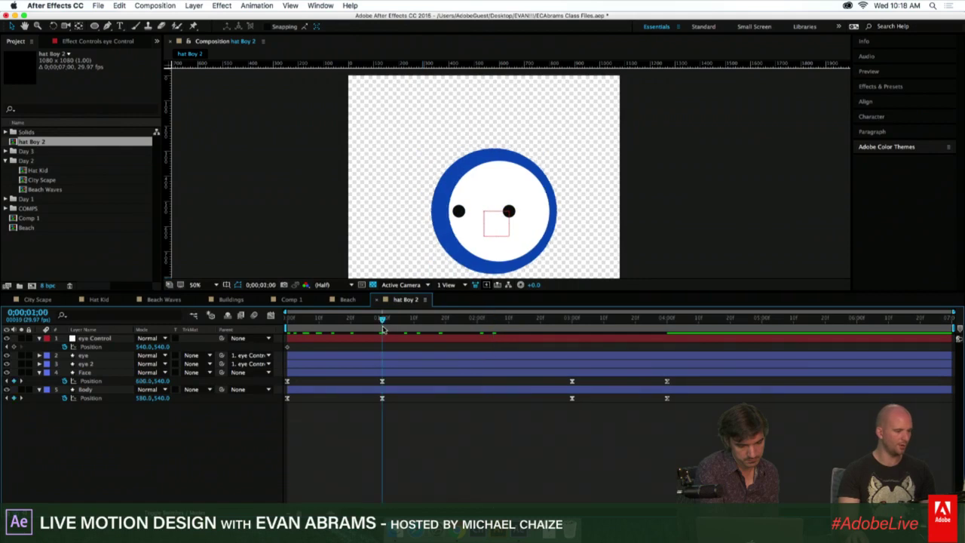
Key eye Control at 640,540 at 1s and 440,540 at 3s, then copy the start position to 4s.
left_click(384, 337)
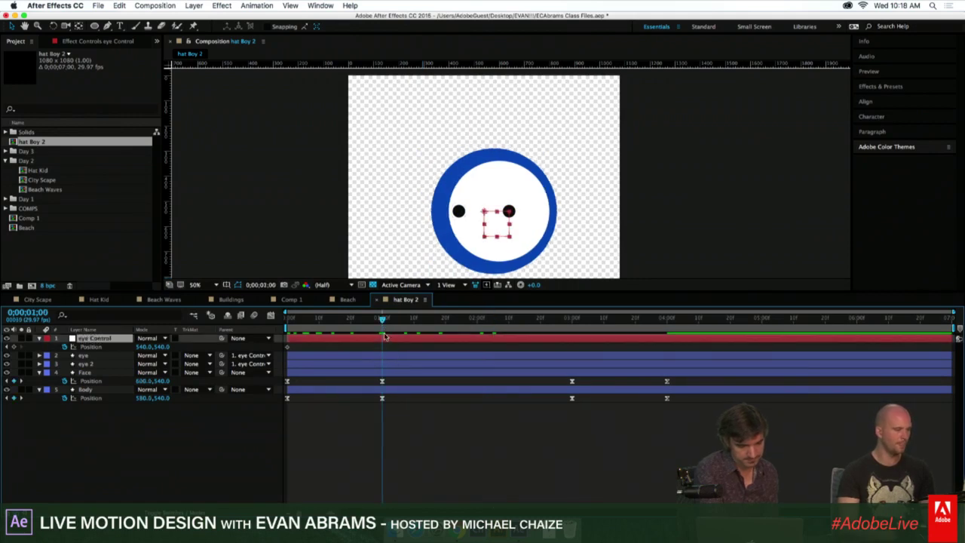
key("shift+Right")
key("shift+Right")
key("shift+Right")
key("shift+Right")
key("shift+Right")
key("shift+Right")
key("shift+Right")
key("shift+Right")
key("shift+Right")
key("shift+Right")
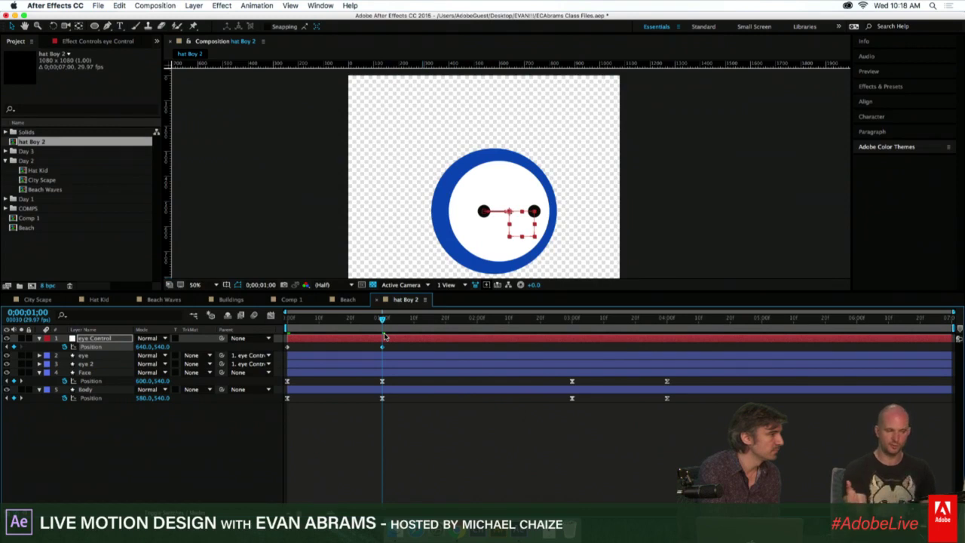
left_click(572, 319)
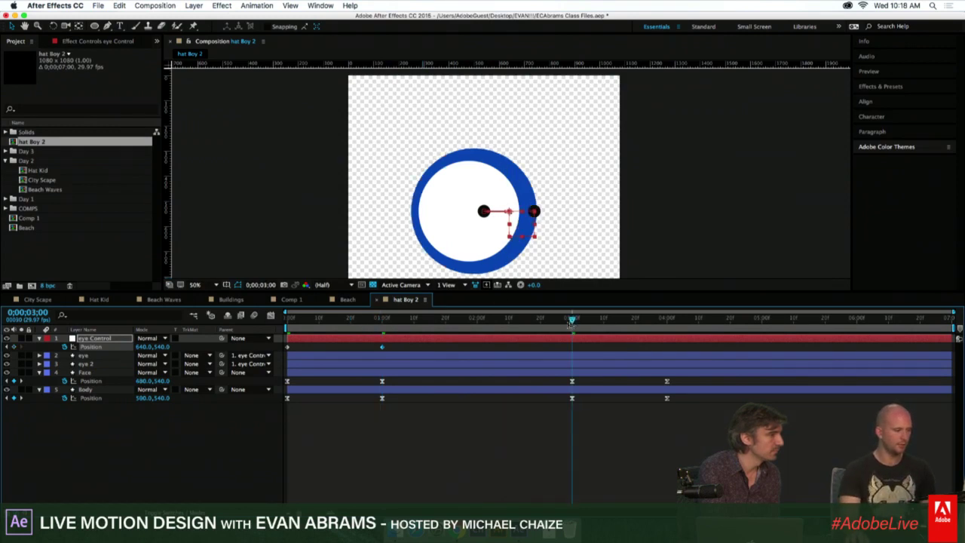
key("shift+Left")
key("shift+Left")
key("shift+Left")
key("shift+Left")
key("shift+Left")
key("shift+Left")
key("shift+Left")
key("shift+Left")
key("shift+Left")
key("shift+Left")
key("shift+Left")
key("shift+Left")
key("shift+Left")
key("shift+Left")
key("shift+Left")
key("shift+Left")
key("shift+Left")
key("shift+Left")
key("shift+Left")
key("shift+Left")
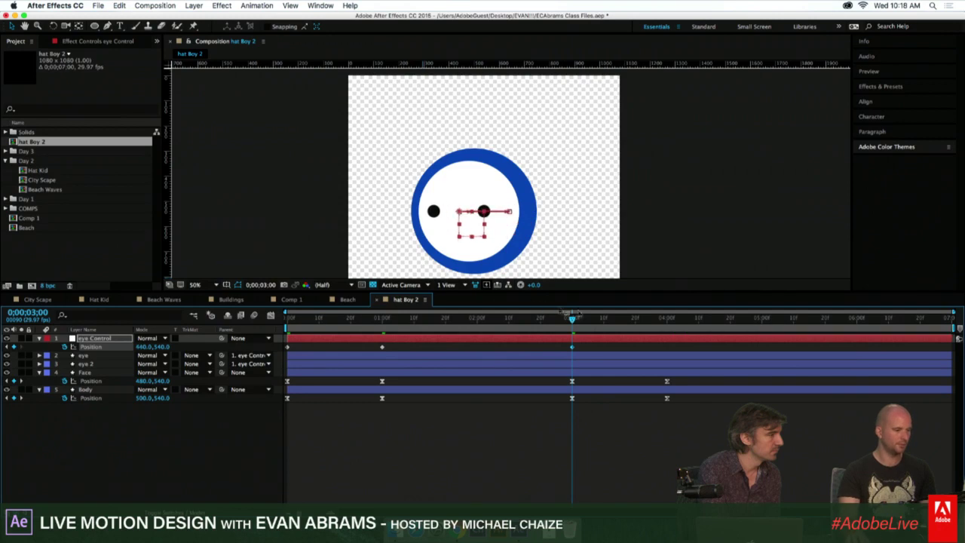
left_click_drag(571, 313, 666, 317)
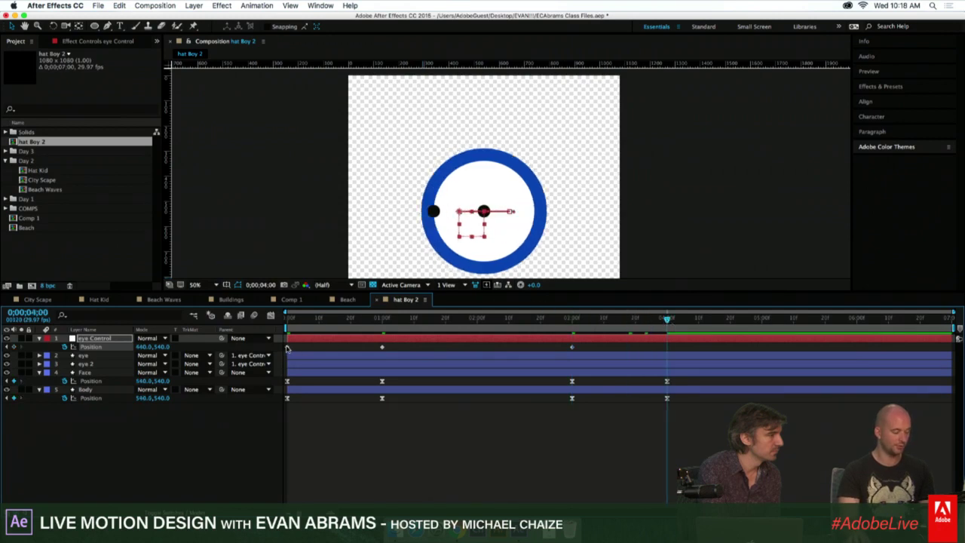
left_click_drag(286, 348, 362, 367)
key("super+v")
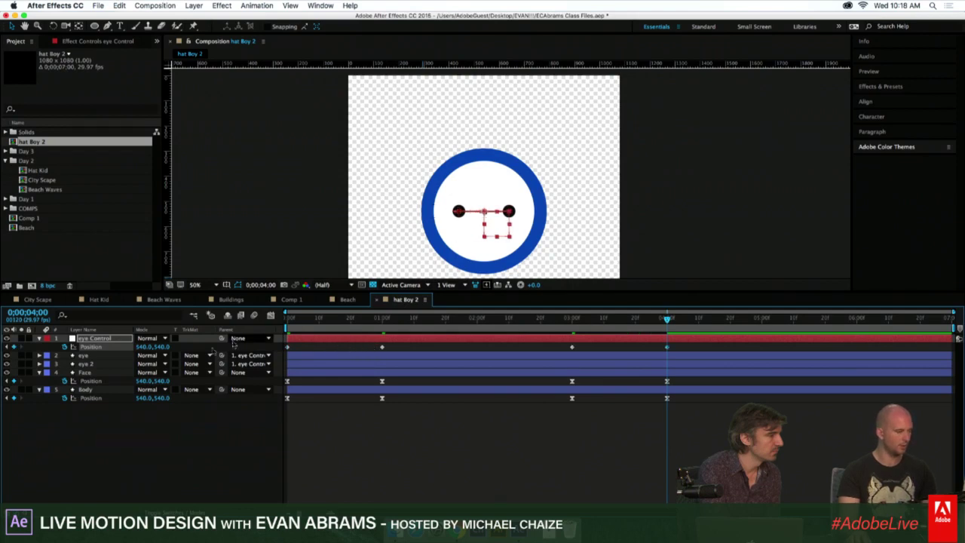
key("Home")
key("space")
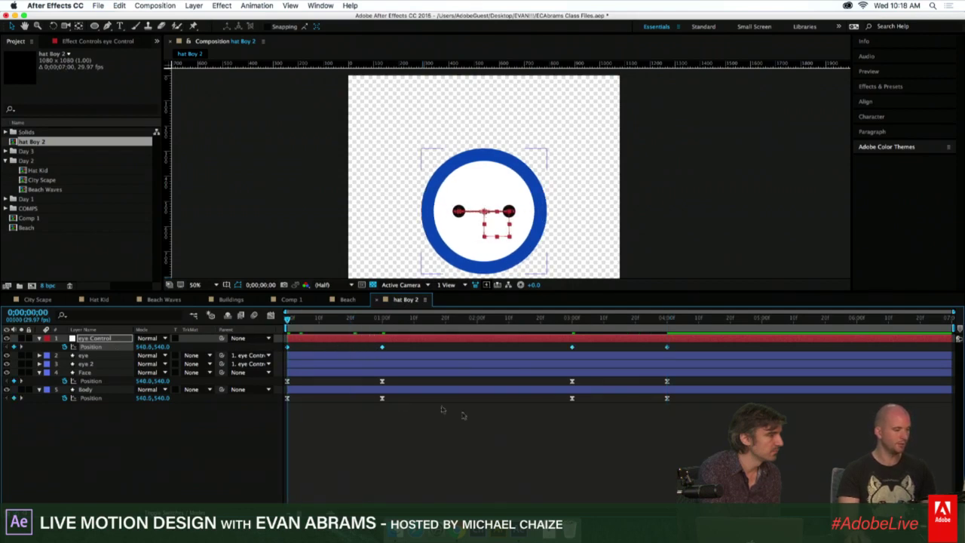
left_click(470, 415)
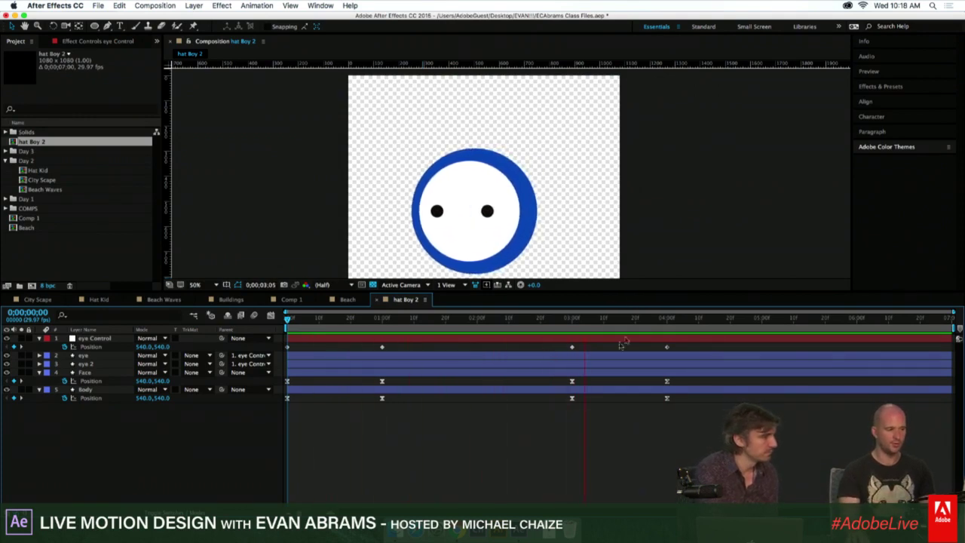
key("space")
Apply Easy Ease to all four eye Control Position keyframes and preview the result.
left_click_drag(679, 347, 266, 355)
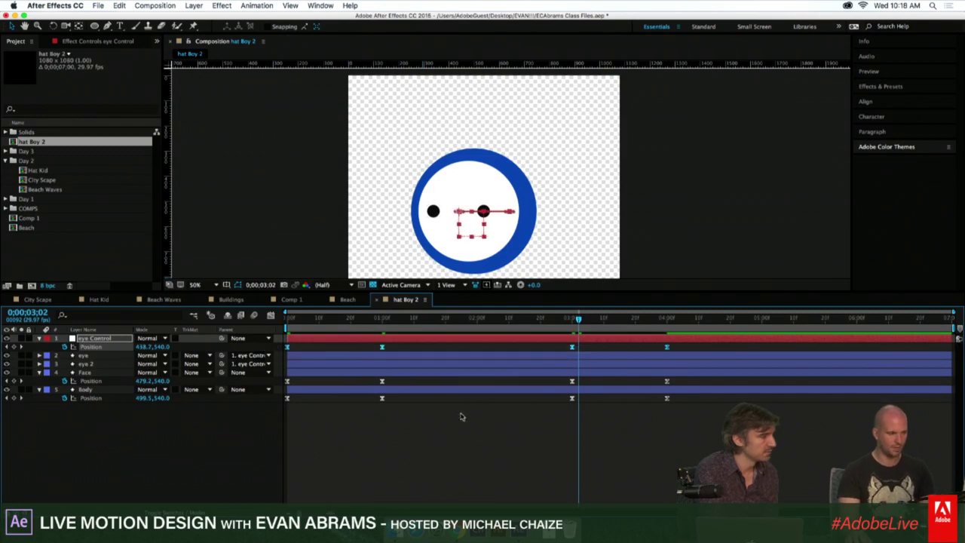
key("F9")
key("space")
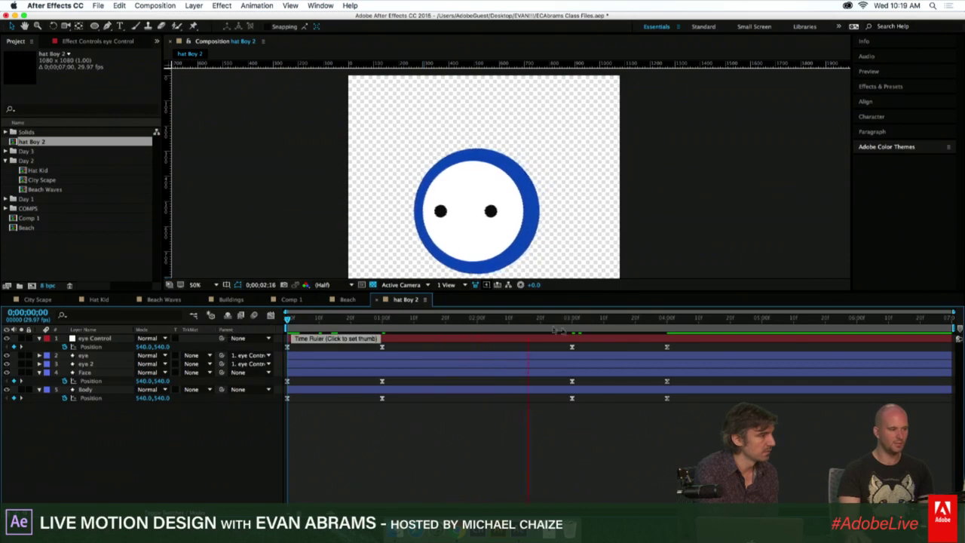
left_click(603, 322)
left_click_drag(609, 325, 573, 352)
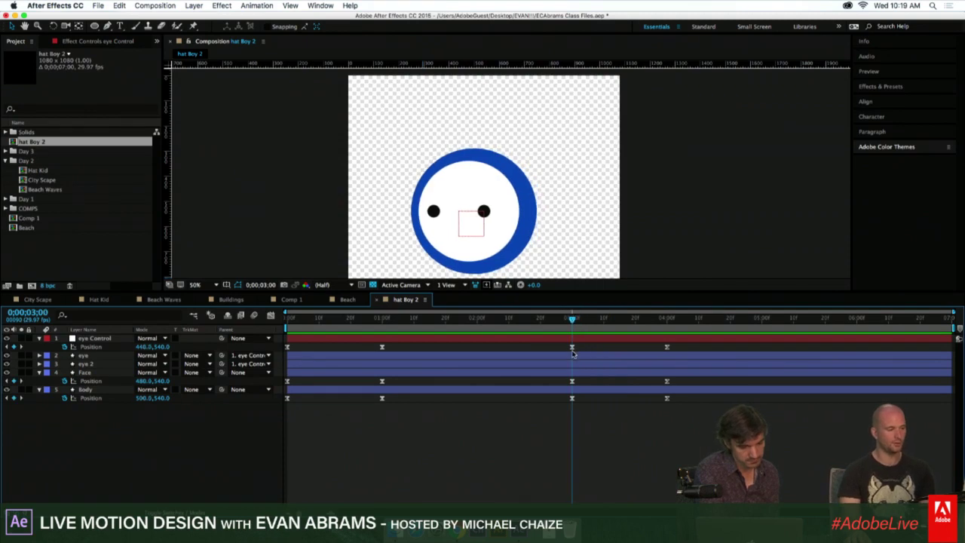
left_click(85, 355)
left_click(86, 363, "shift")
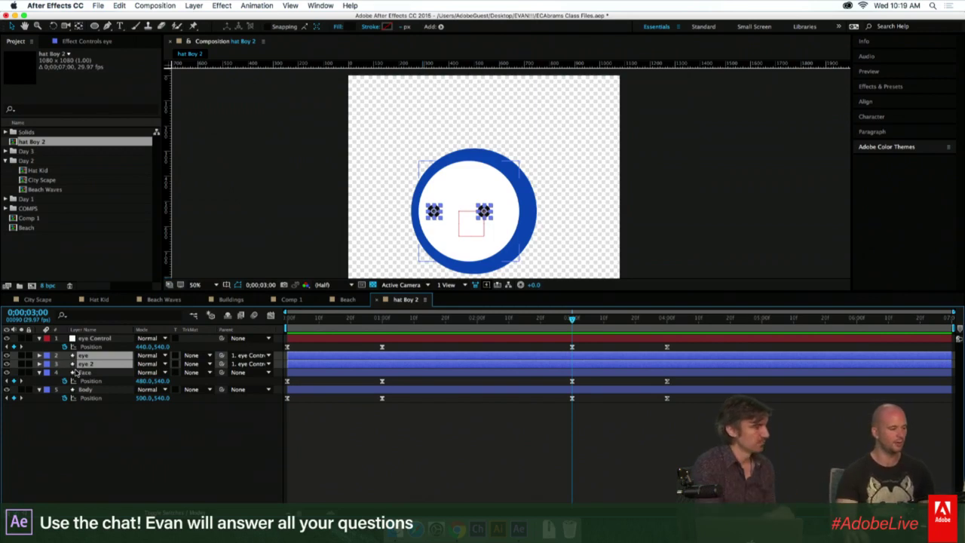
Reveal both eyes' Position and move their keyframes to 4 seconds.
left_click(78, 373, "shift")
key("p")
left_click(73, 393, "super")
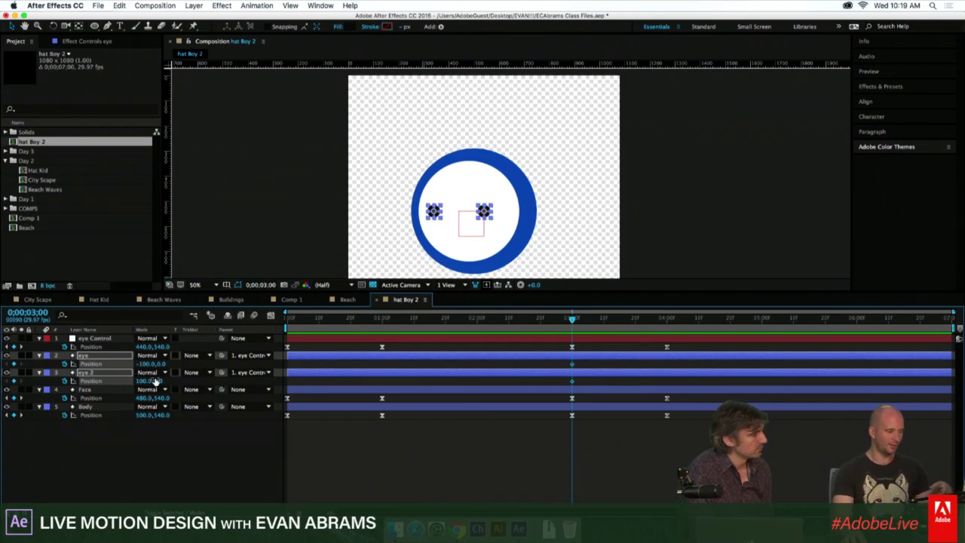
left_click(98, 339)
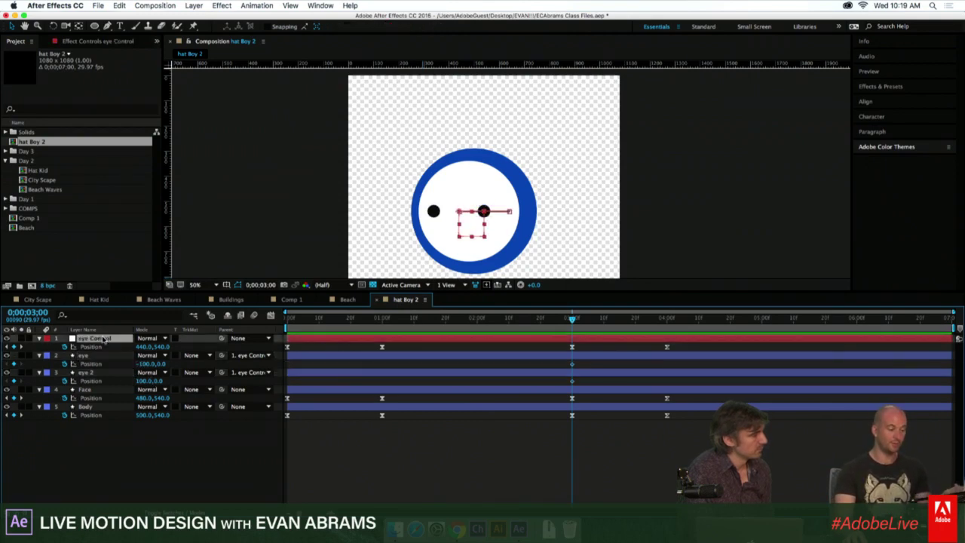
left_click_drag(592, 363, 669, 384)
Add Position keyframes for eye and eye 2 at 0:00 and Scale keyframes at 1 second.
key("Home")
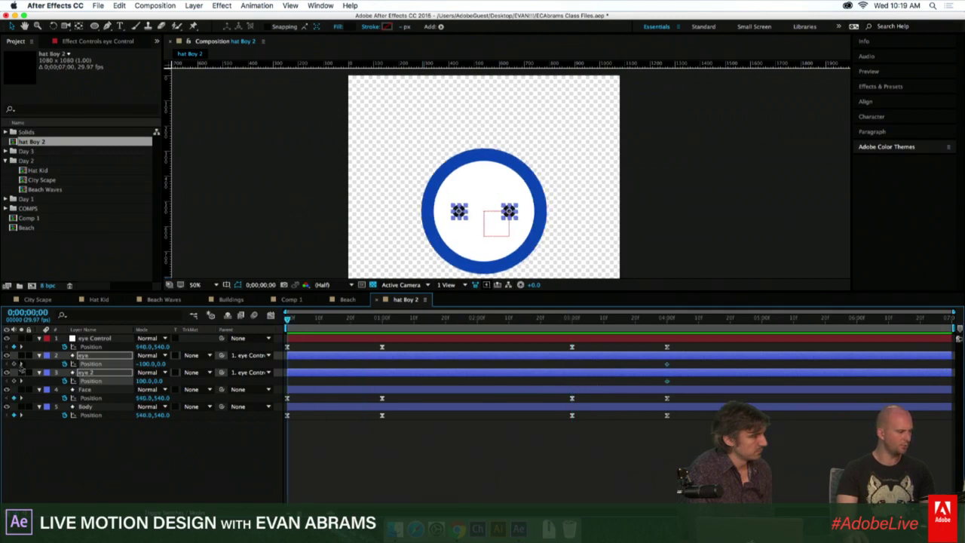
left_click(13, 363)
left_click(13, 381)
left_click_drag(370, 328, 383, 330)
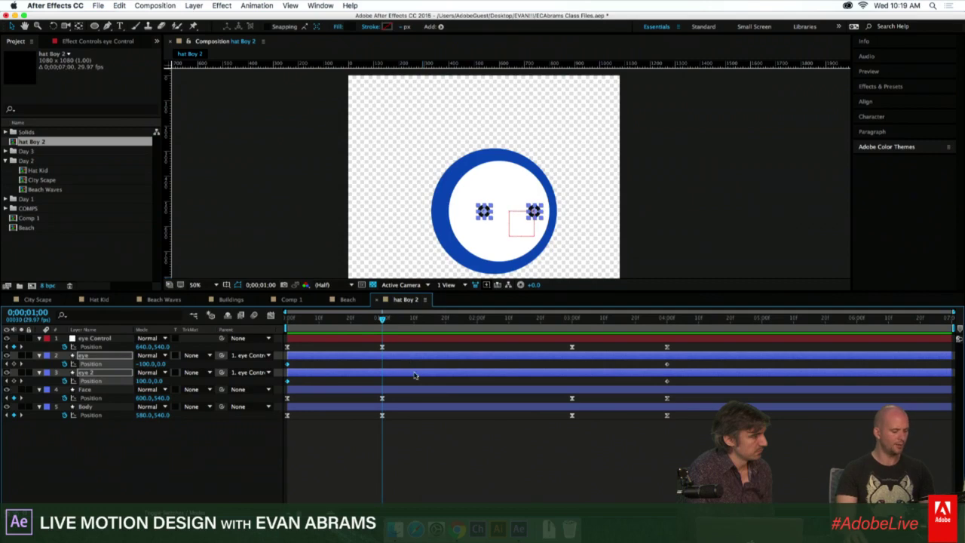
key("alt+shift+s")
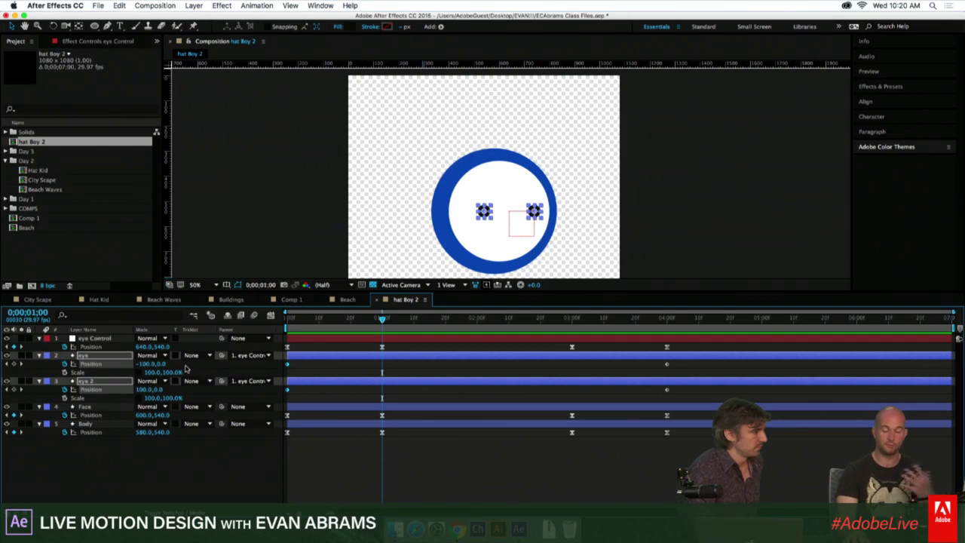
At 1 second, nudge eye to -90,0 and eye 2 to 90,0.
left_click(294, 367)
left_click(294, 354)
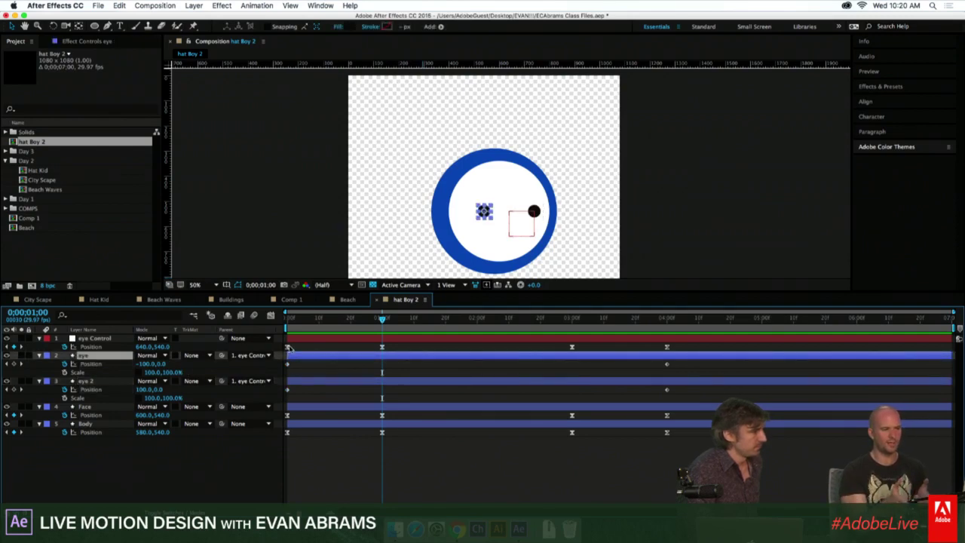
key("shift+Right")
key("shift+Right")
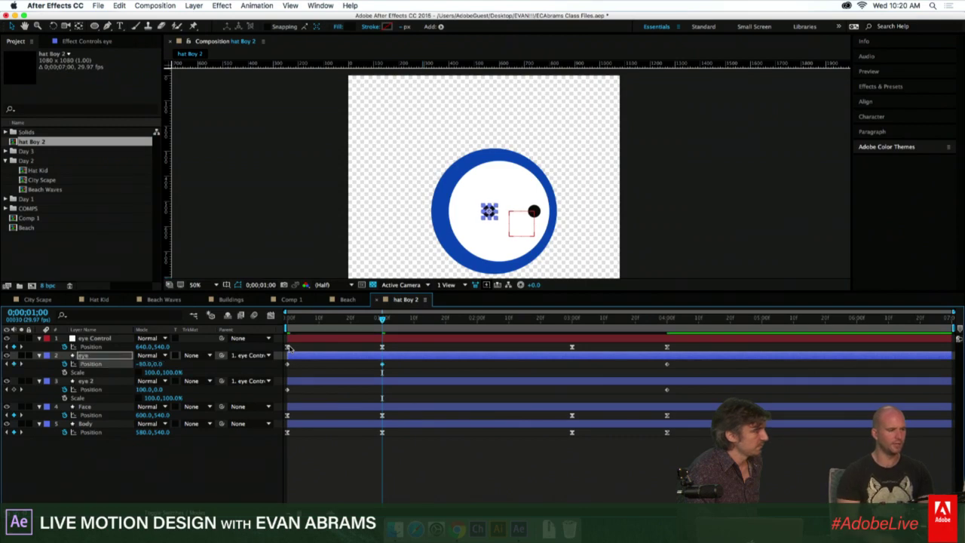
left_click(389, 382)
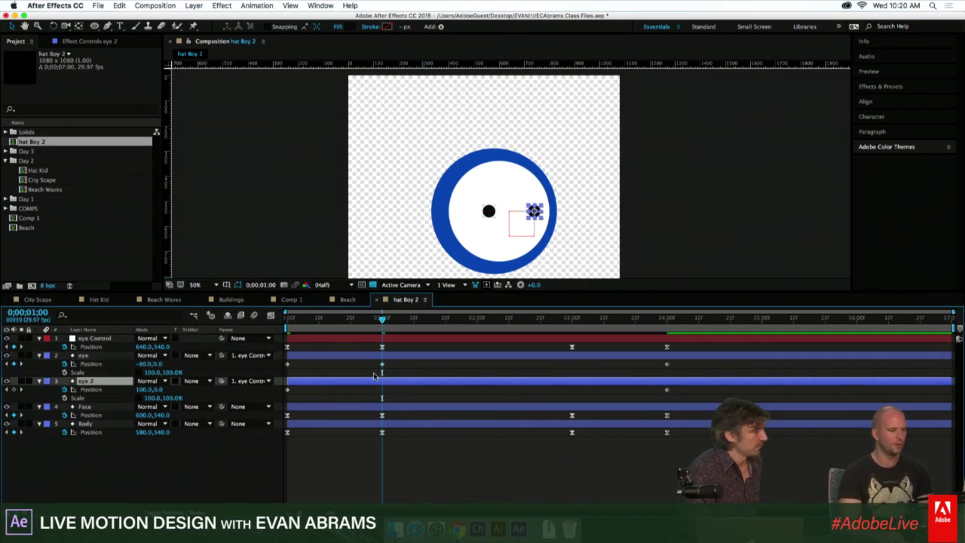
left_click(374, 375)
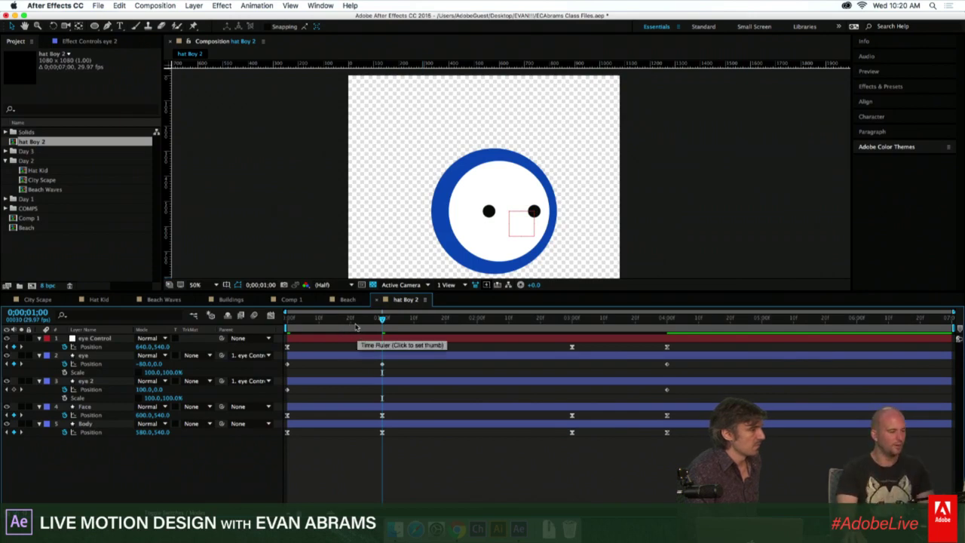
left_click(385, 357)
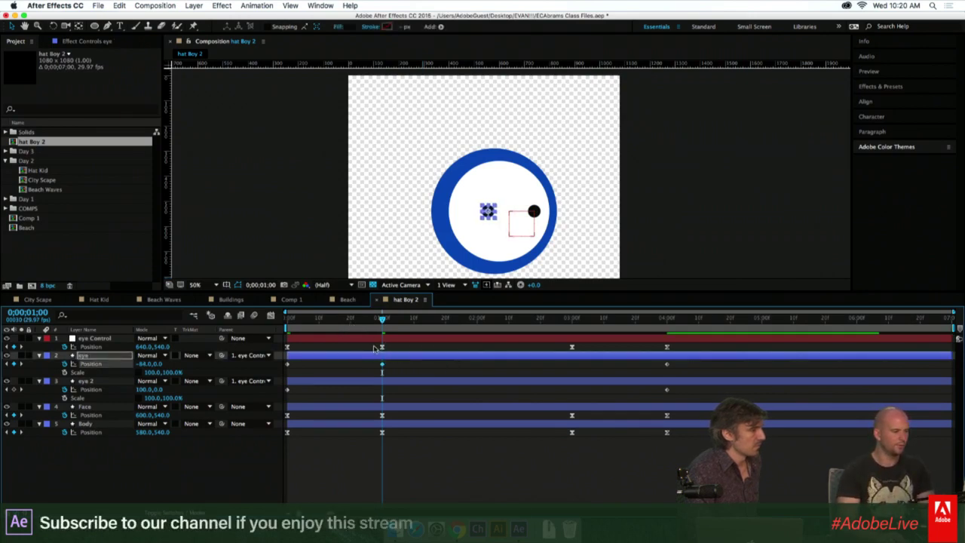
key("Left")
key("Left")
key("Left")
left_click(368, 379)
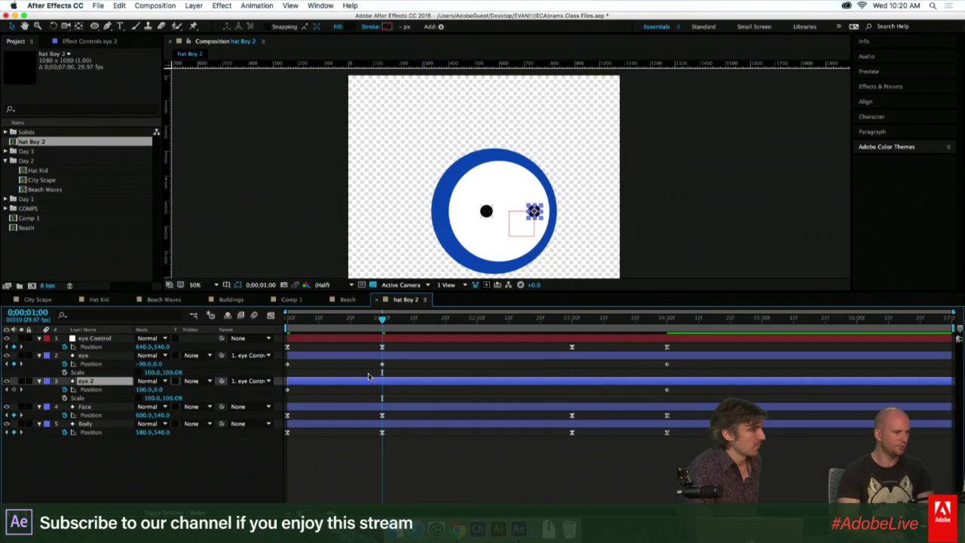
key("Left")
key("Left")
key("Left")
key("Left")
key("Left")
key("Left")
key("Left")
key("Left")
key("Left")
key("Left")
left_click(419, 366)
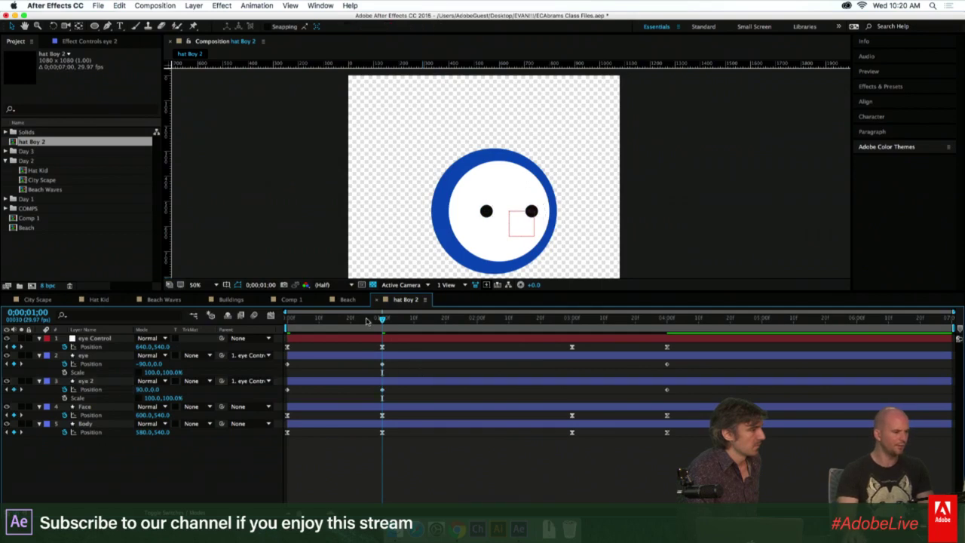
Scrub the first second to check the eyes moving inward.
left_click_drag(394, 364, 277, 391)
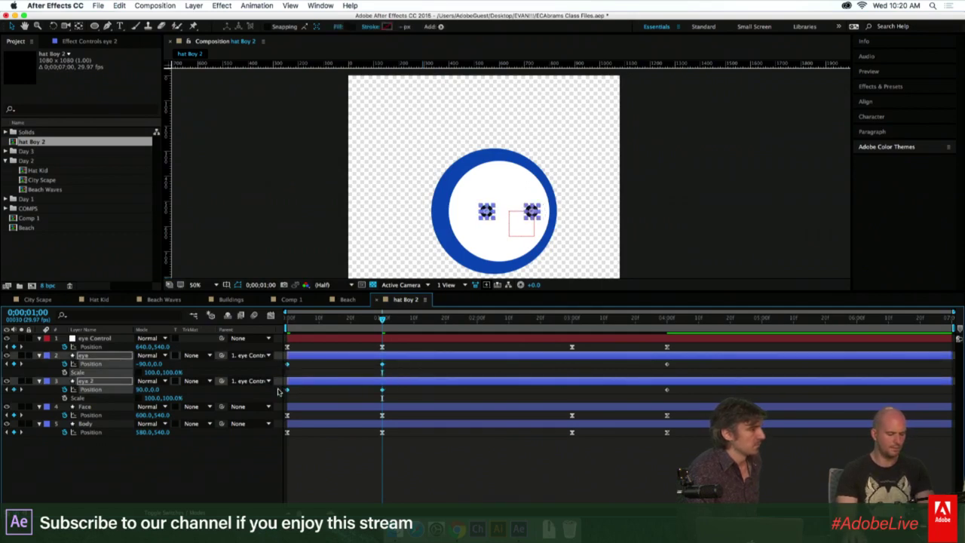
left_click_drag(288, 332, 382, 332)
left_click(424, 366)
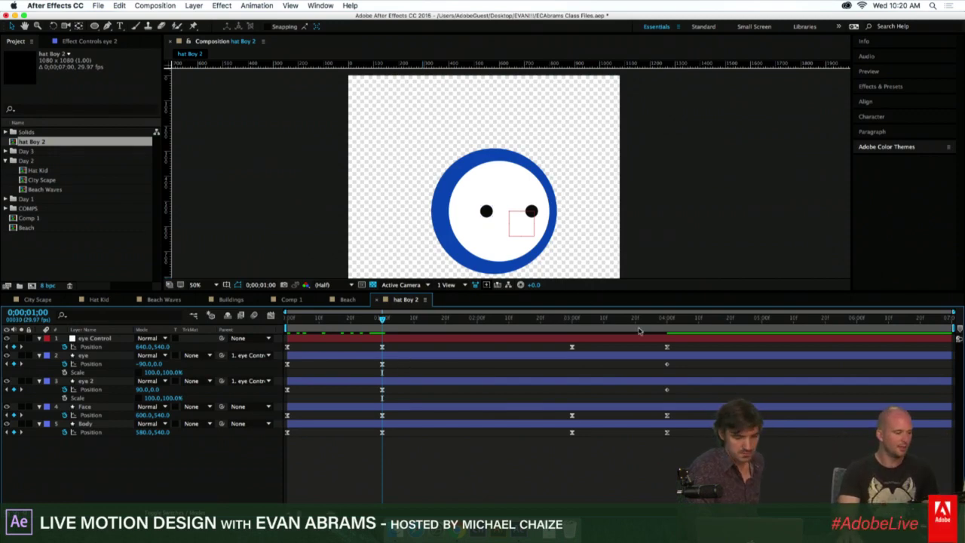
Scrub and preview the animation, then jump to the 3-second keyframes.
left_click_drag(650, 320, 579, 344)
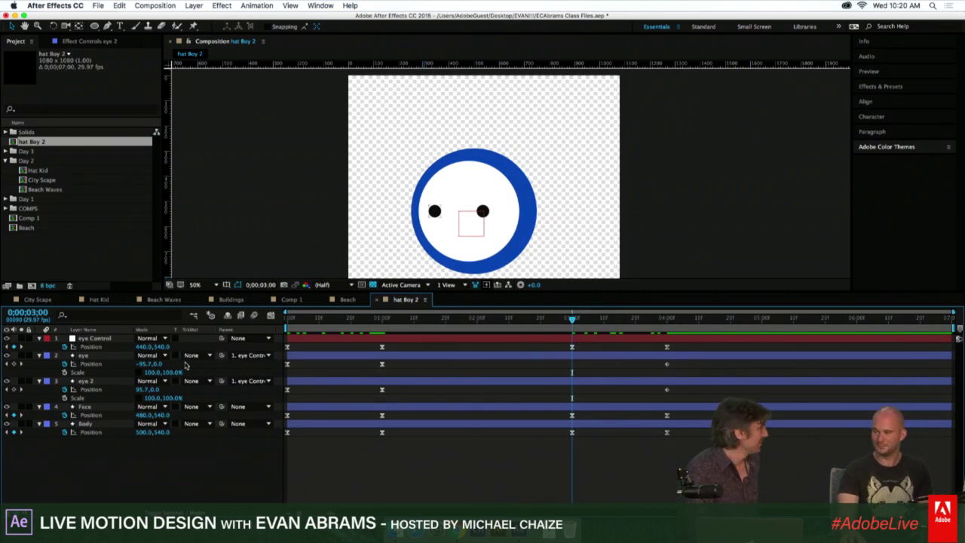
left_click(382, 321)
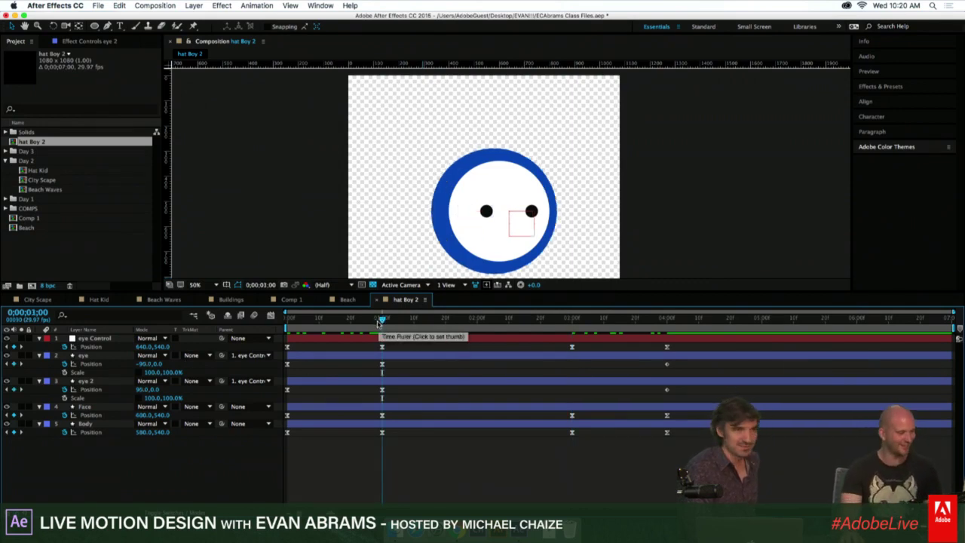
key("space")
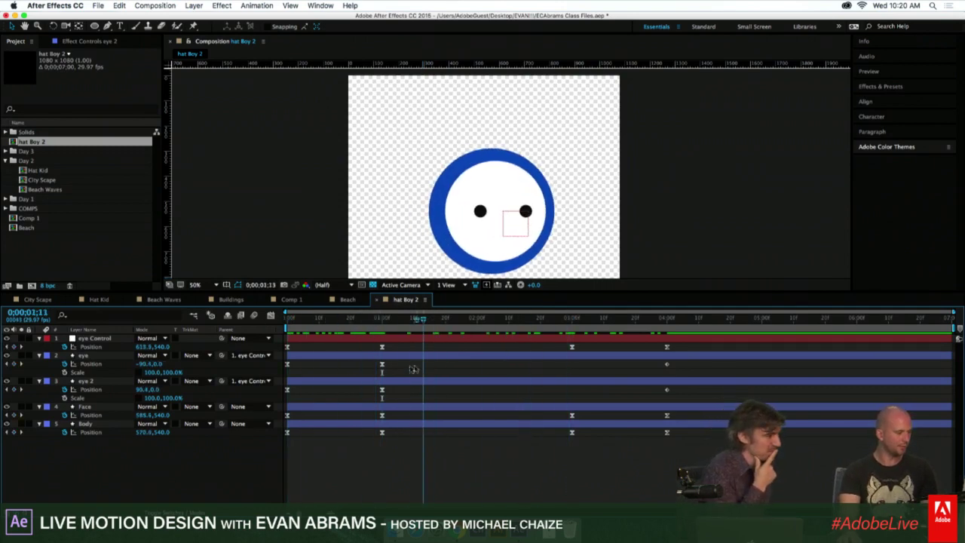
key("space")
key("k")
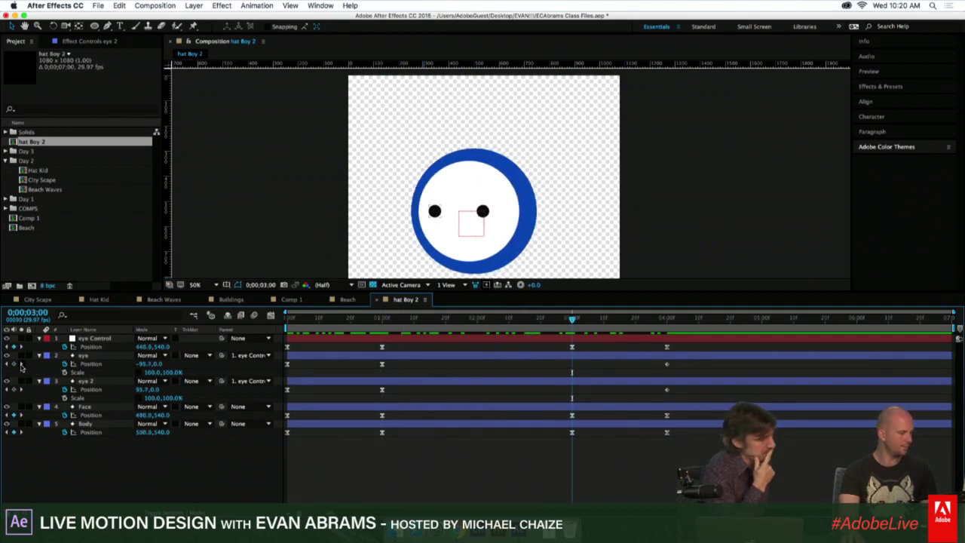
Paste each eye's 1-second Position keyframe at 3 seconds, with eye 2 at 90,0.
left_click(381, 364)
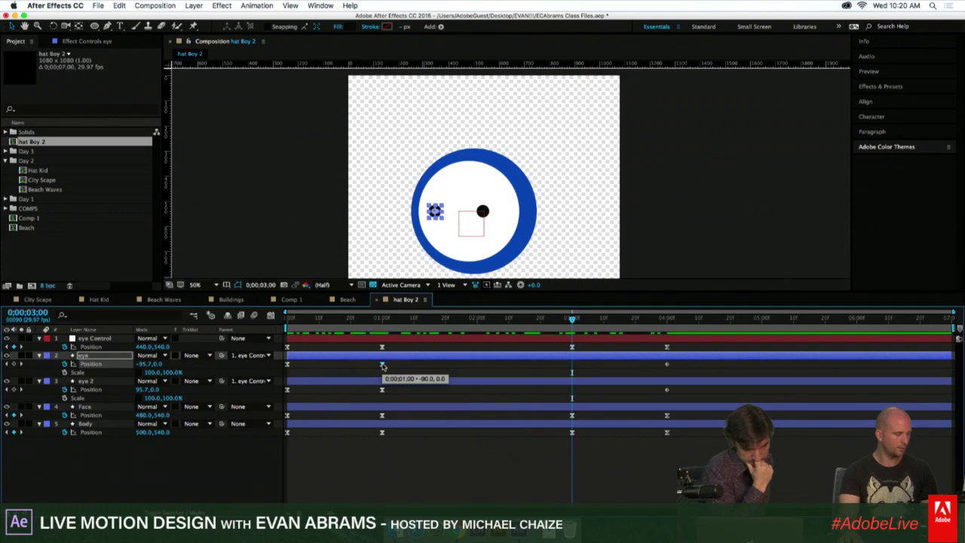
left_click(383, 390)
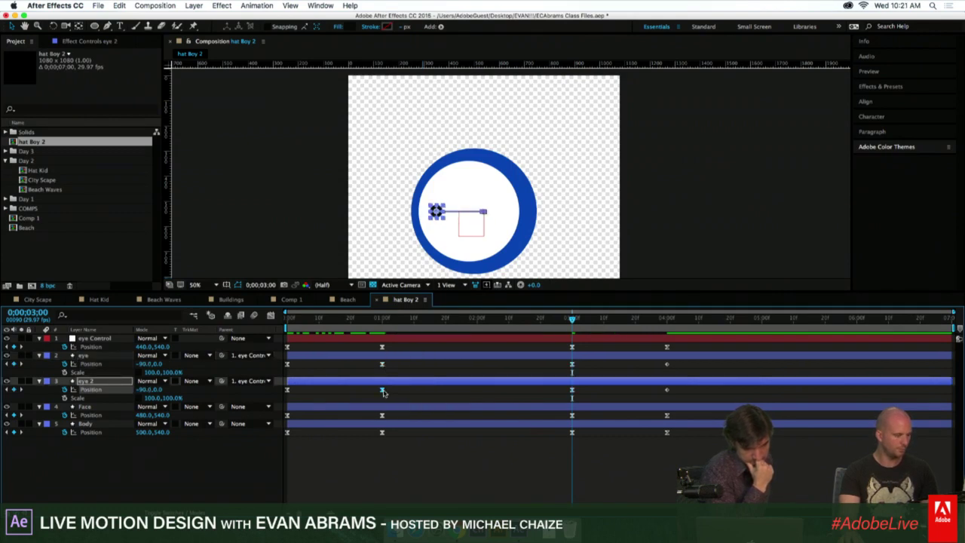
key("ctrl+v")
left_click(465, 387)
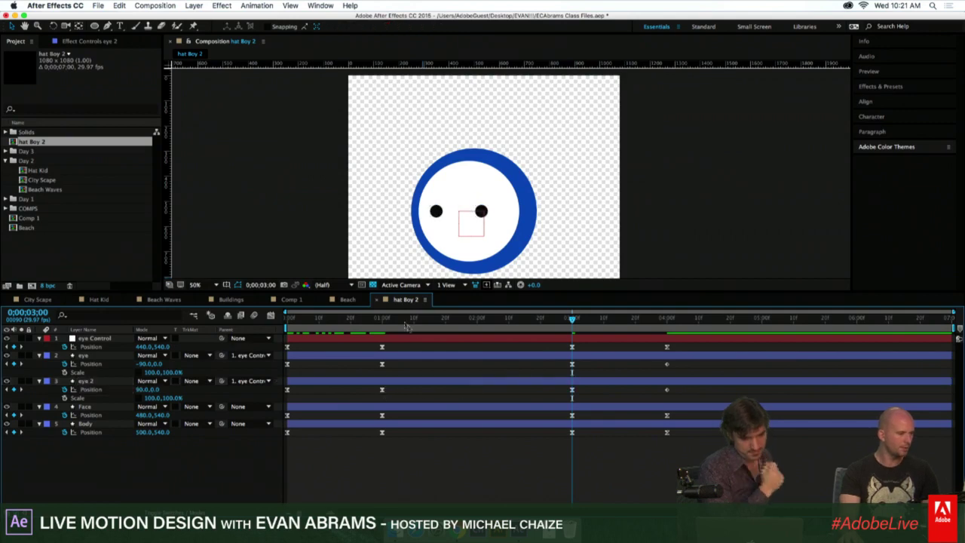
left_click_drag(405, 326, 477, 324)
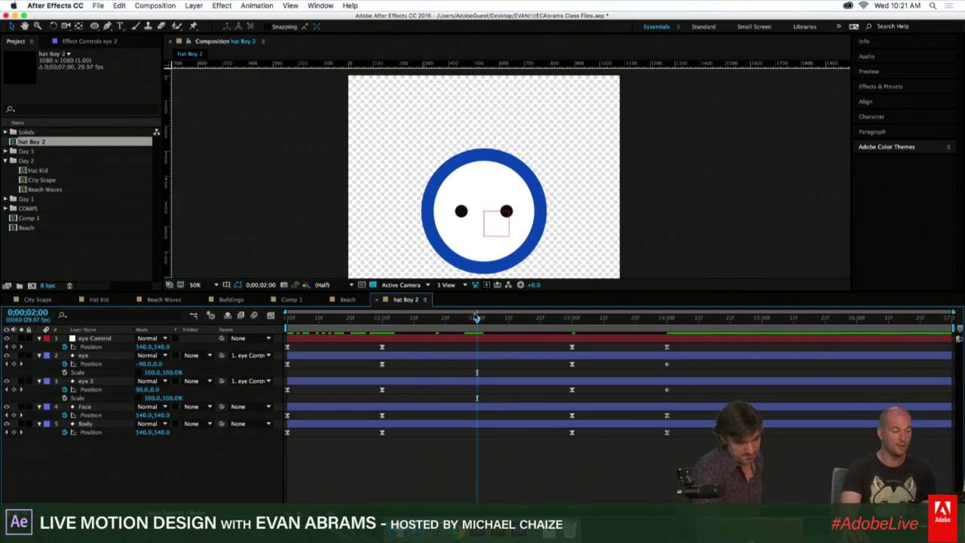
Key eye at -100,0 and eye 2 at 100,0 at 2 seconds.
left_click(90, 363)
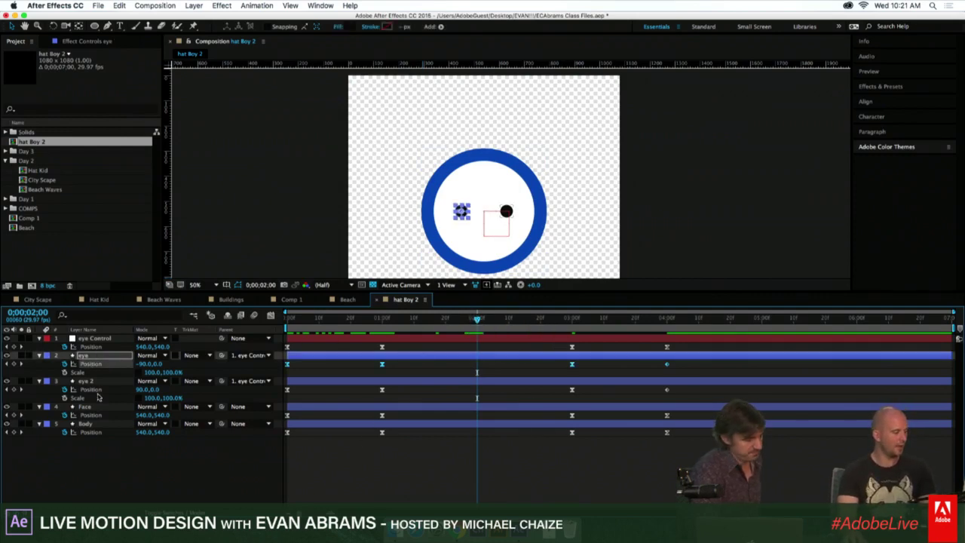
left_click(90, 389, "shift")
left_click(303, 367)
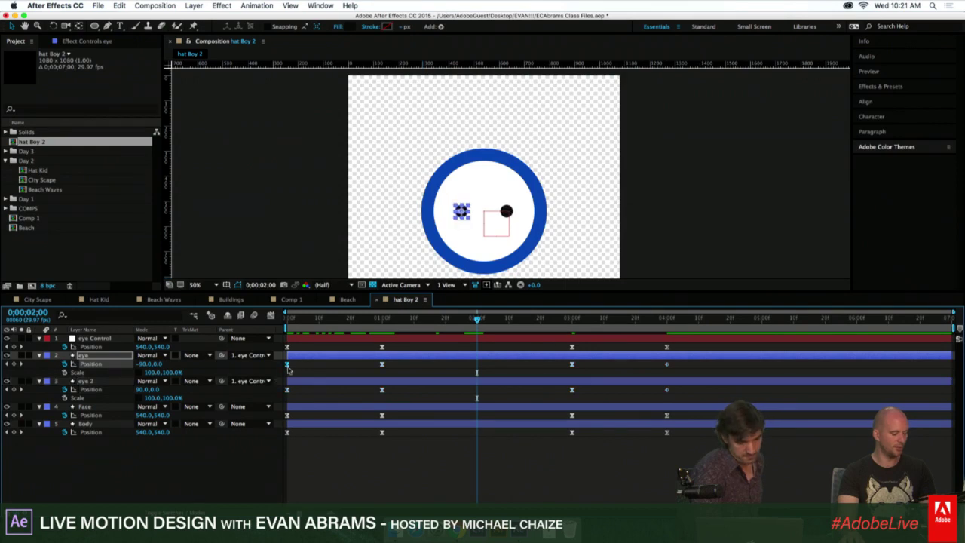
key("shift+Left")
left_click(279, 397)
left_click(297, 381)
key("shift+Right")
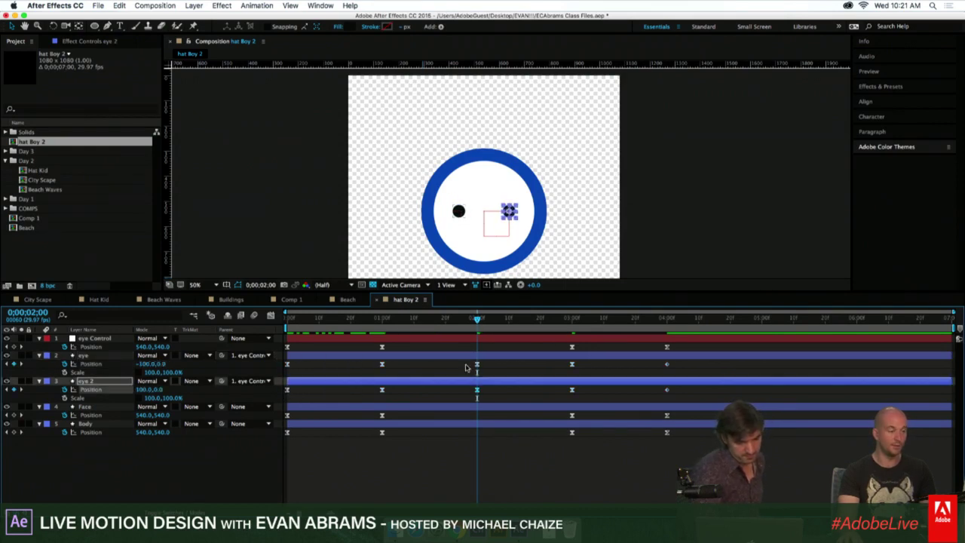
Scrub from the start and select both eyes' 2-second keyframes.
key("F2")
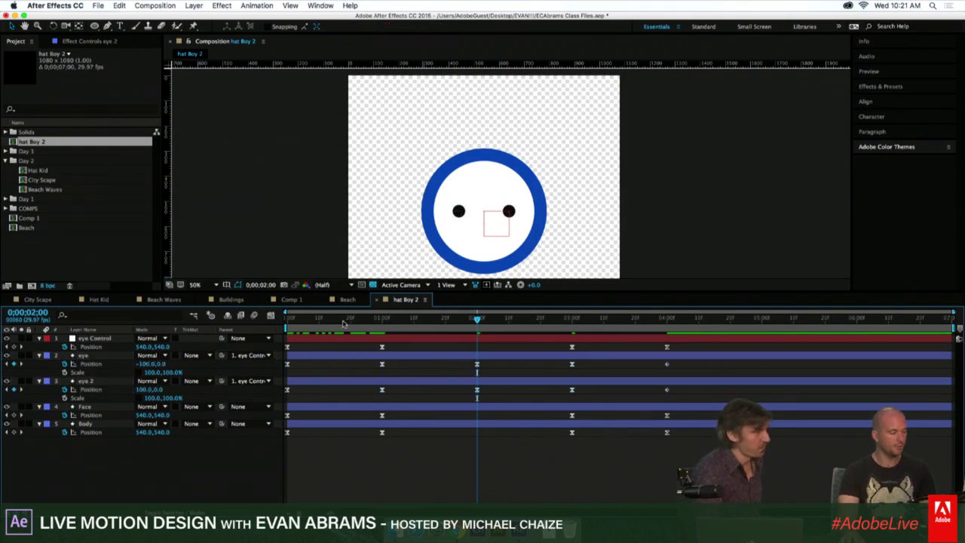
key("Home")
left_click_drag(287, 320, 577, 364)
left_click_drag(510, 363, 471, 398)
left_click(271, 316)
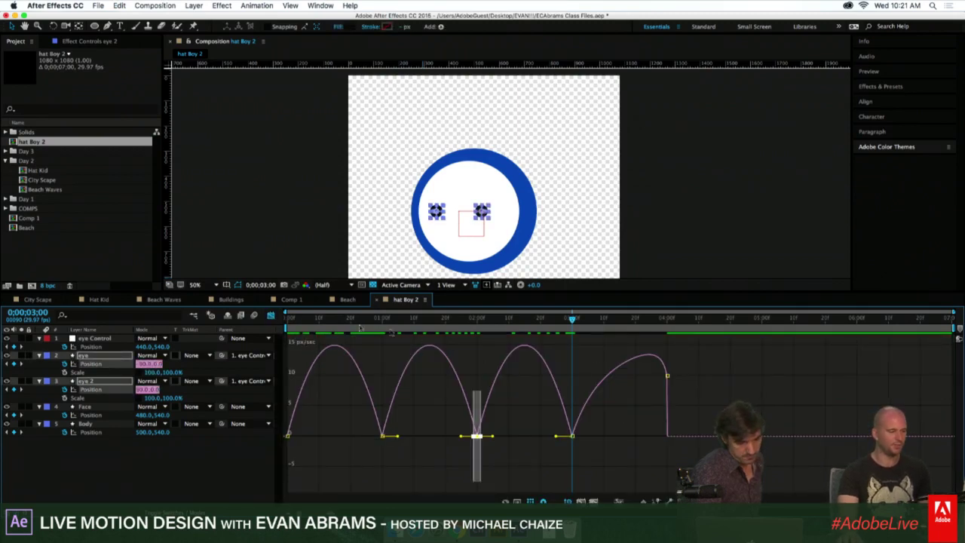
left_click(271, 316)
left_click_drag(684, 363, 636, 400)
left_click_drag(546, 337, 382, 336)
left_click(692, 409)
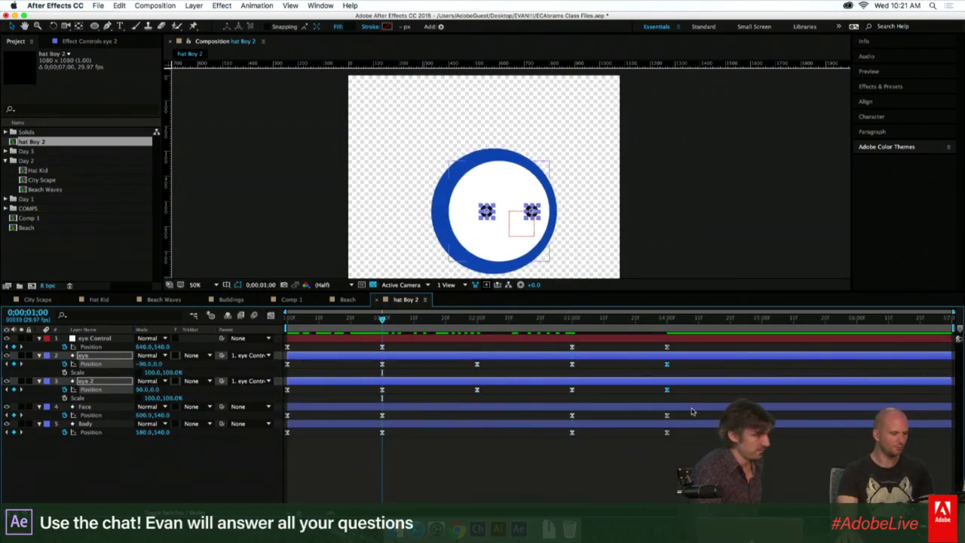
left_click_drag(686, 418, 655, 439)
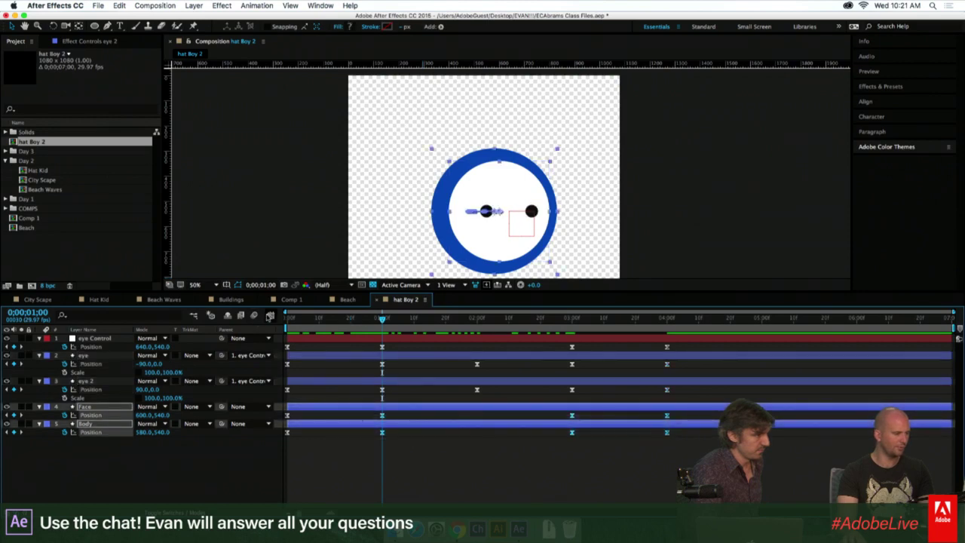
left_click(271, 314)
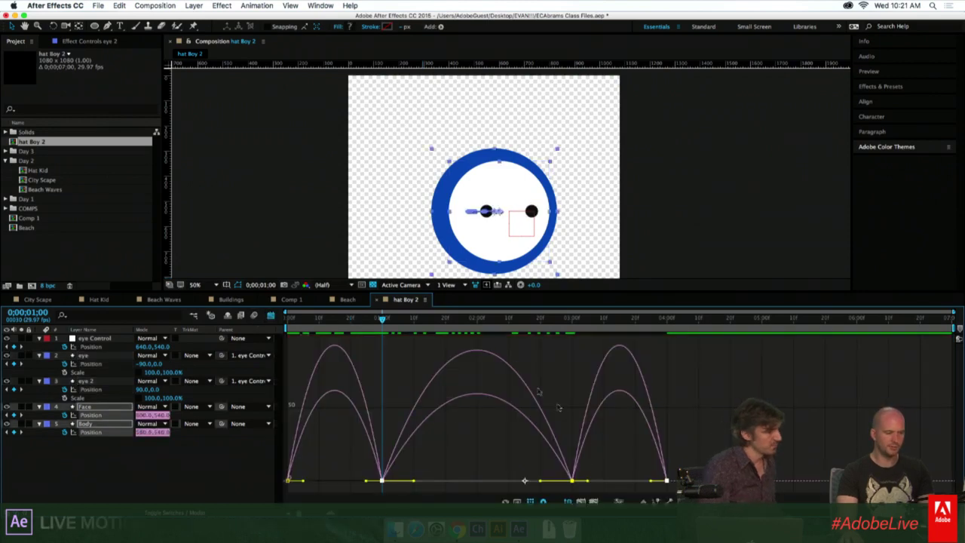
left_click(87, 381)
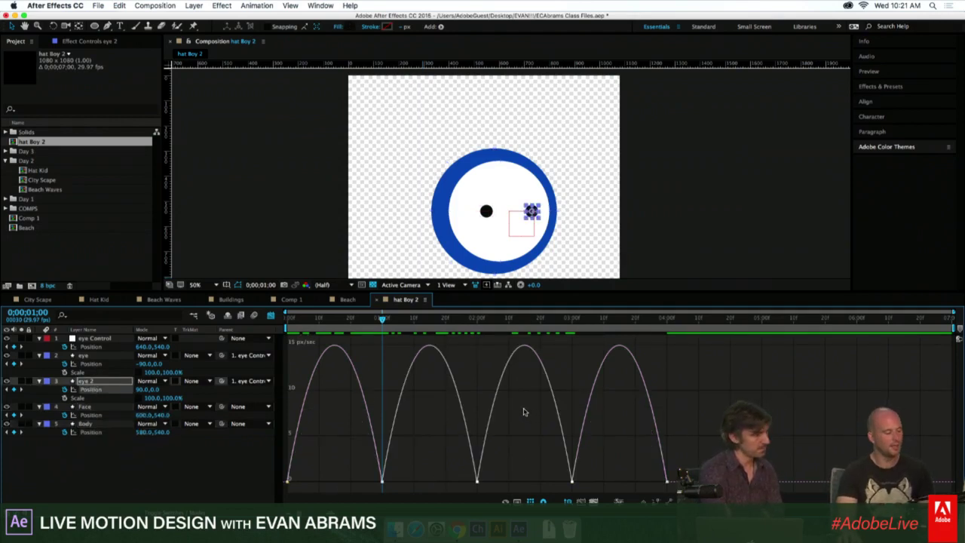
left_click(271, 315)
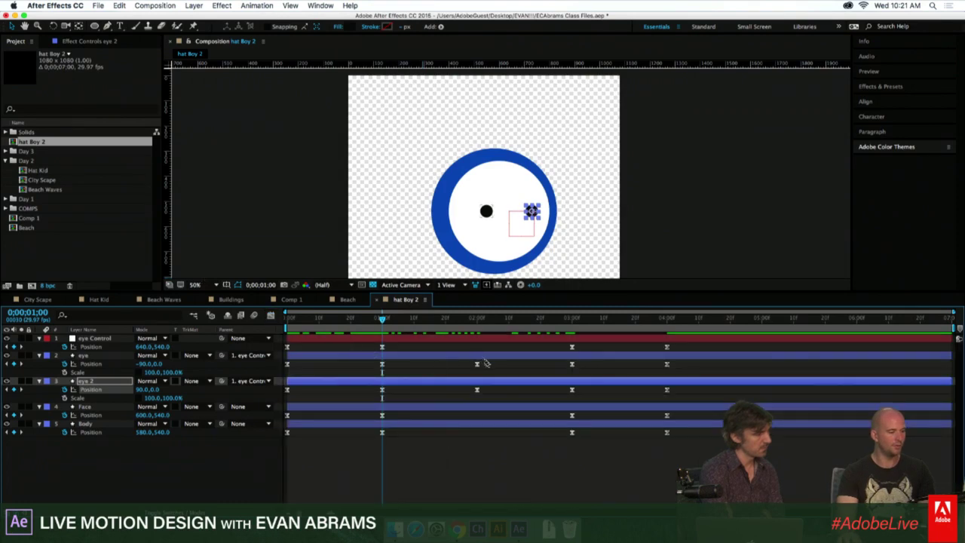
left_click_drag(495, 361, 474, 392)
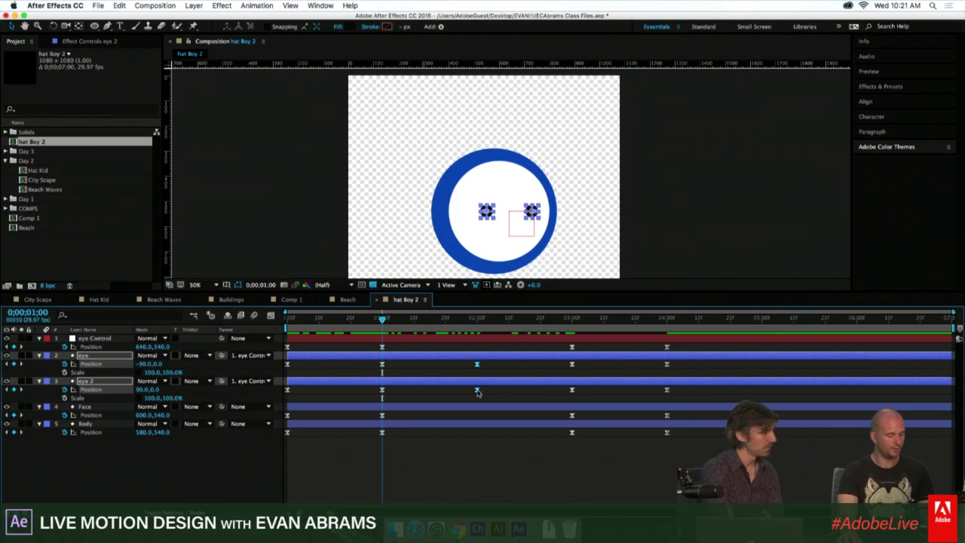
Set both eyes' 2-second Position keyframes to Rove Across Time.
left_click(476, 390, "super")
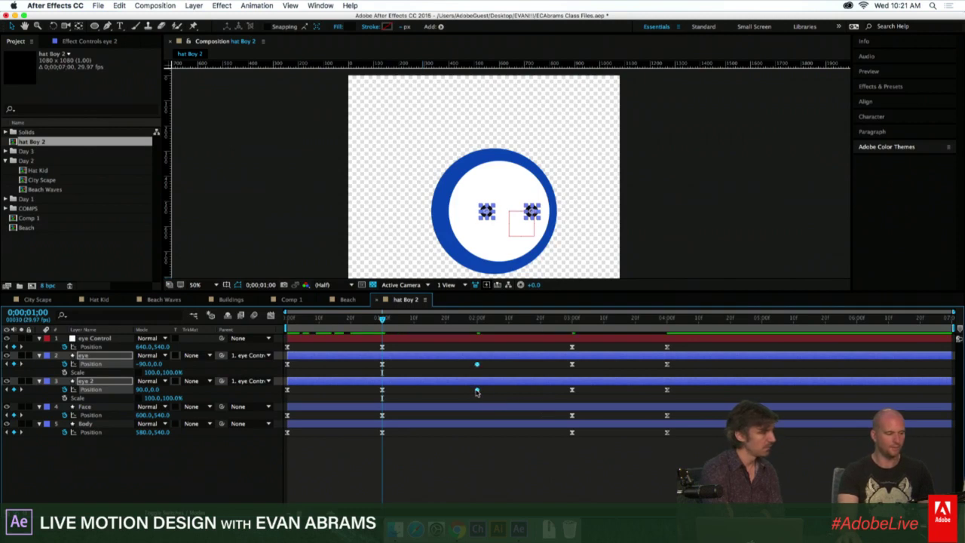
left_click(470, 397)
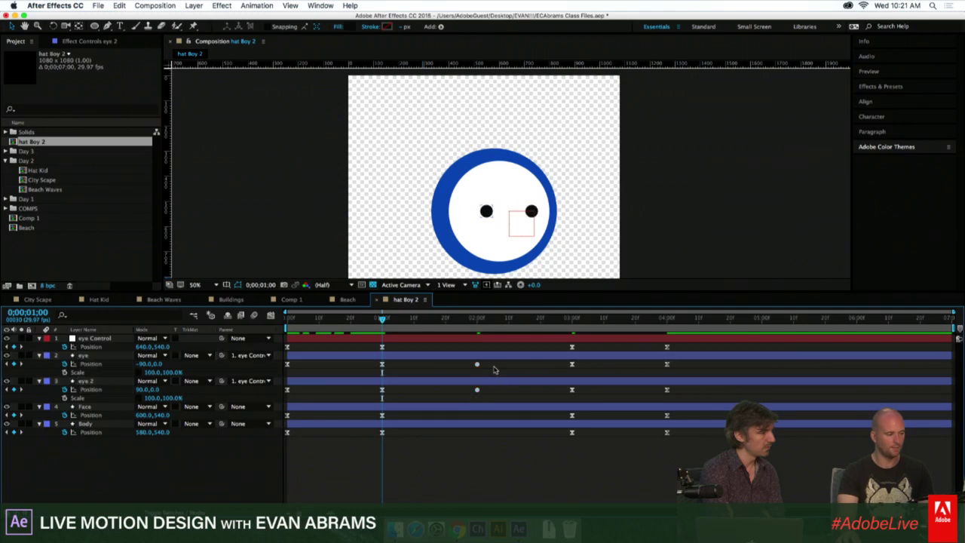
key("super+z")
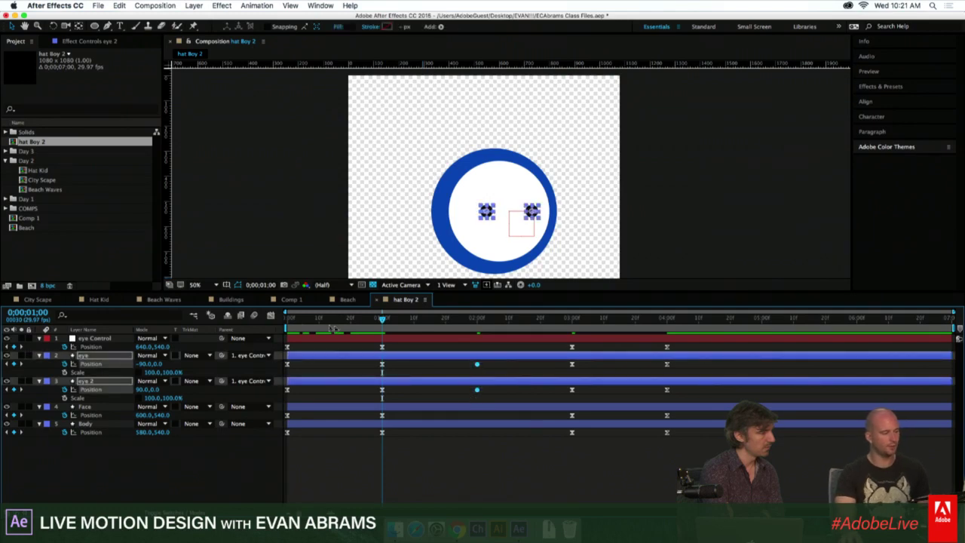
left_click(270, 315)
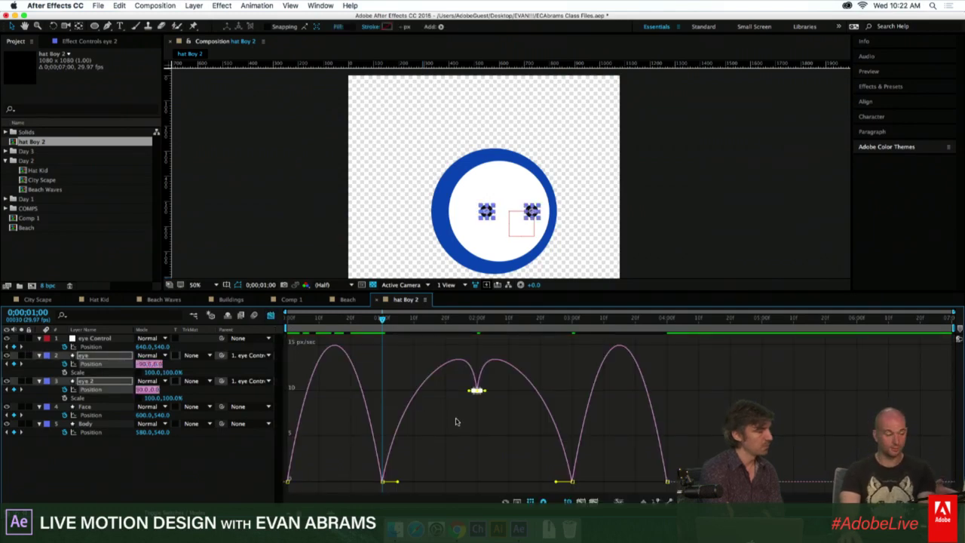
left_click(513, 428)
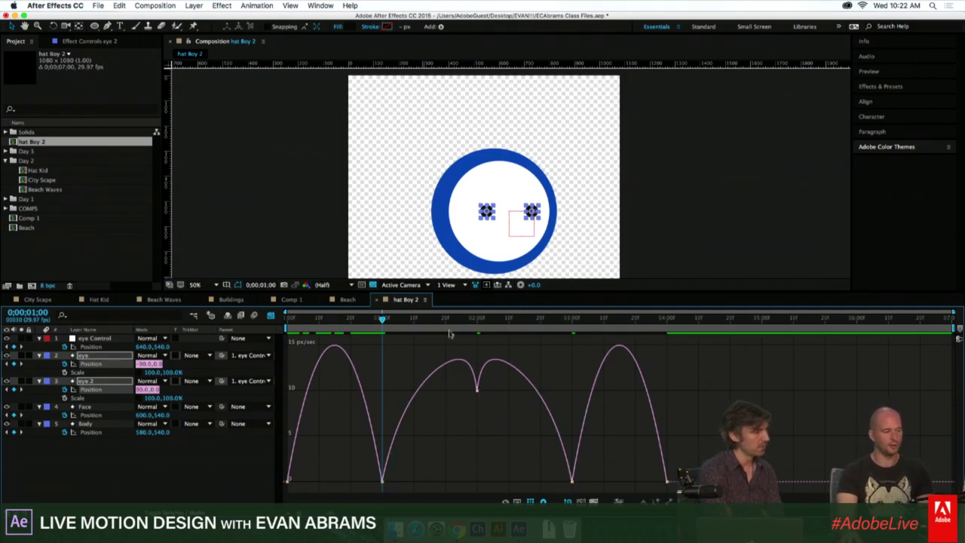
Even out the middle keyframe's speed in the speed graph and preview the motion.
key("space")
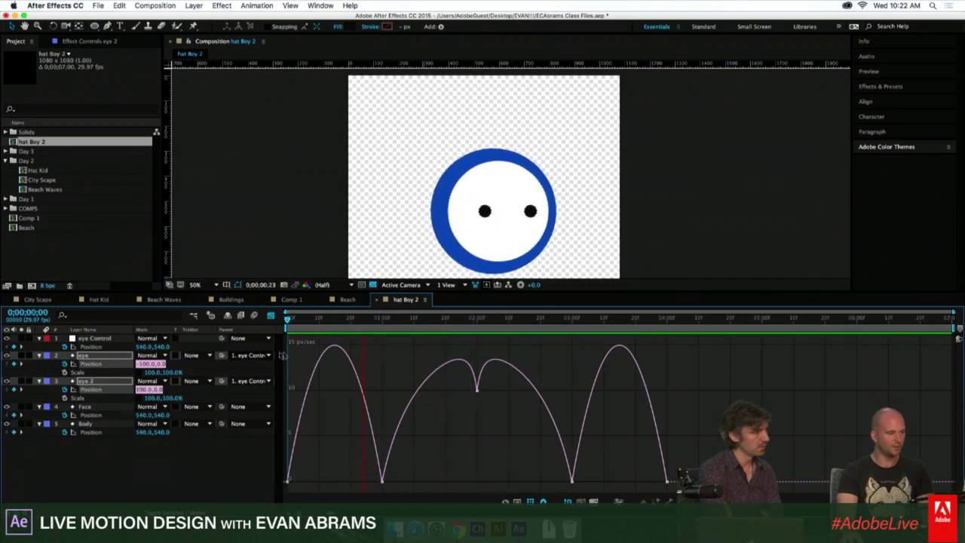
left_click(483, 321)
mouse_move(484, 321)
left_mouse_down()
mouse_move(422, 321)
mouse_move(476, 321)
left_mouse_up()
left_click_drag(486, 381, 476, 477)
left_click(392, 321)
key("space")
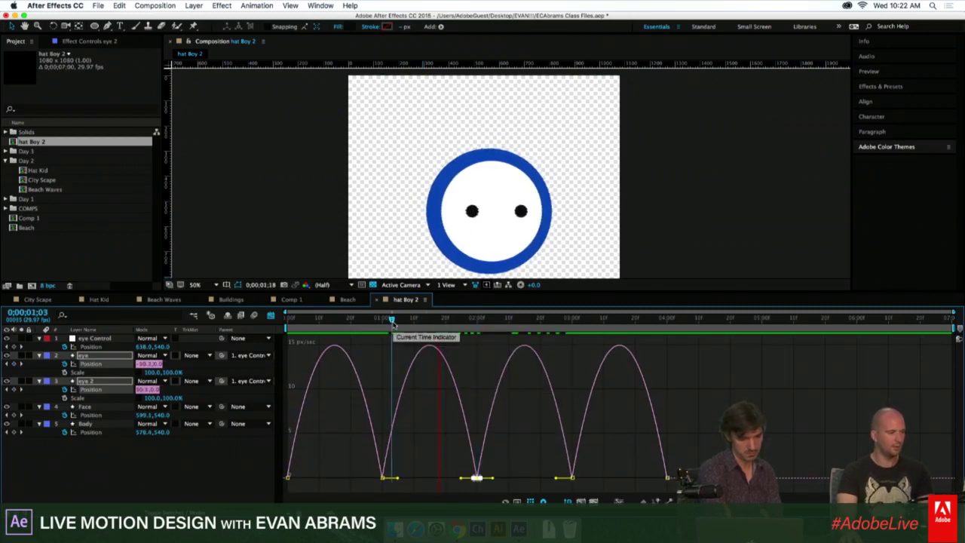
left_click(476, 329)
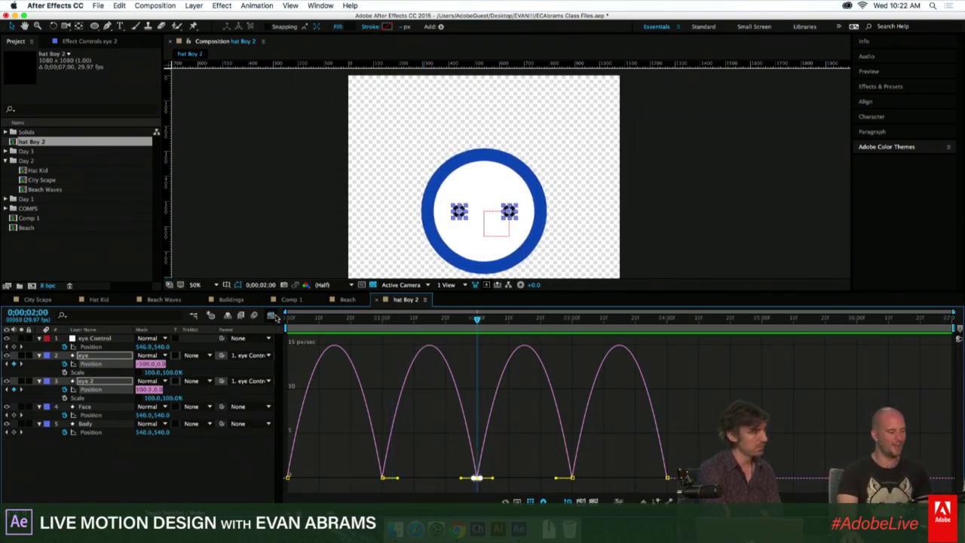
left_click(271, 316)
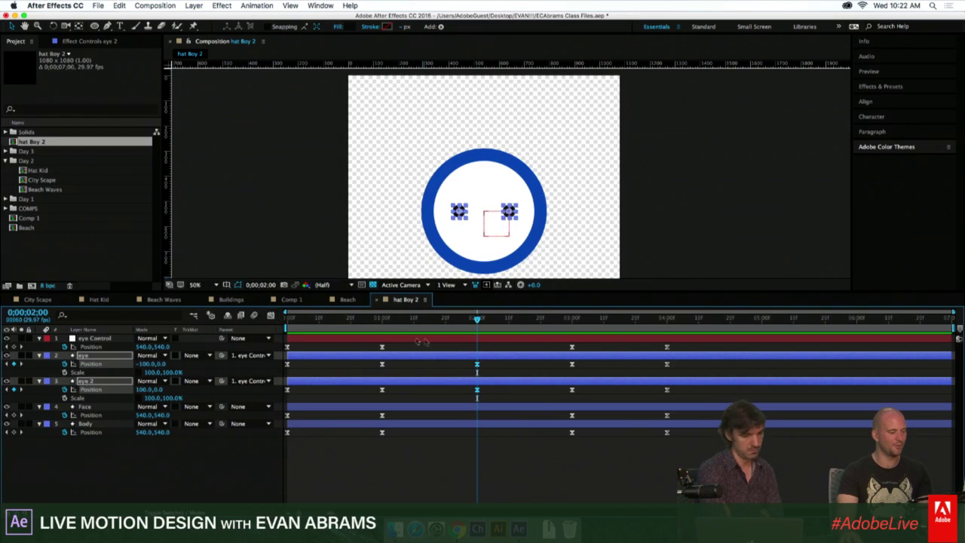
left_click(486, 389)
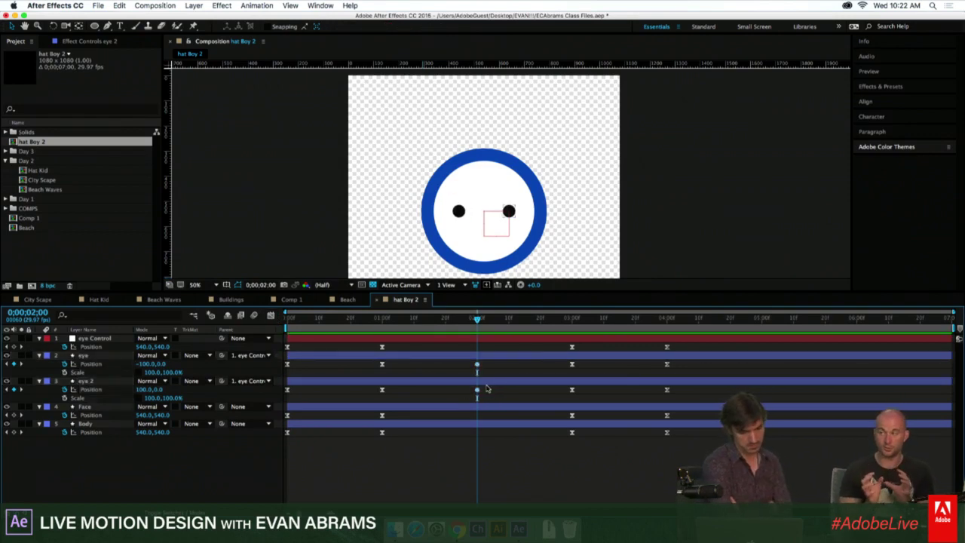
key("Home")
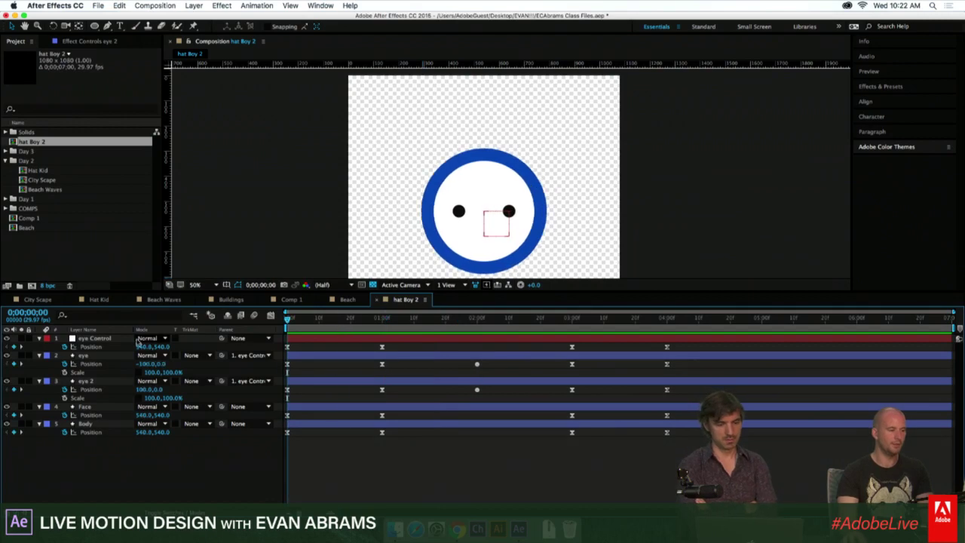
key("space")
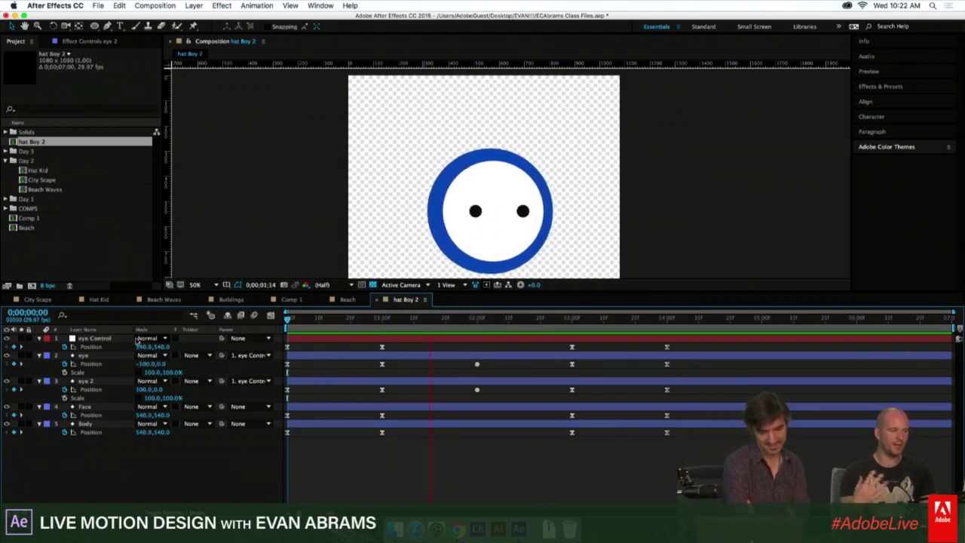
key("space")
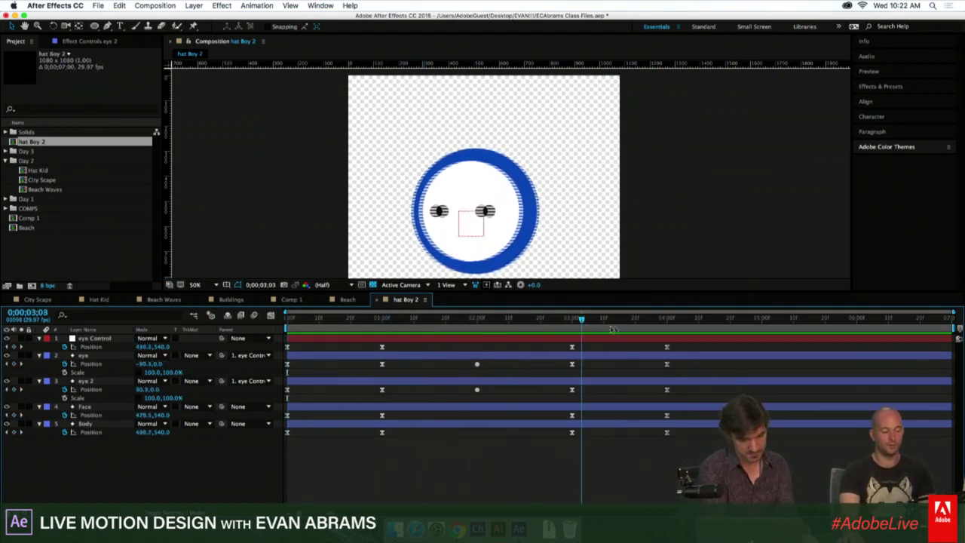
key("k")
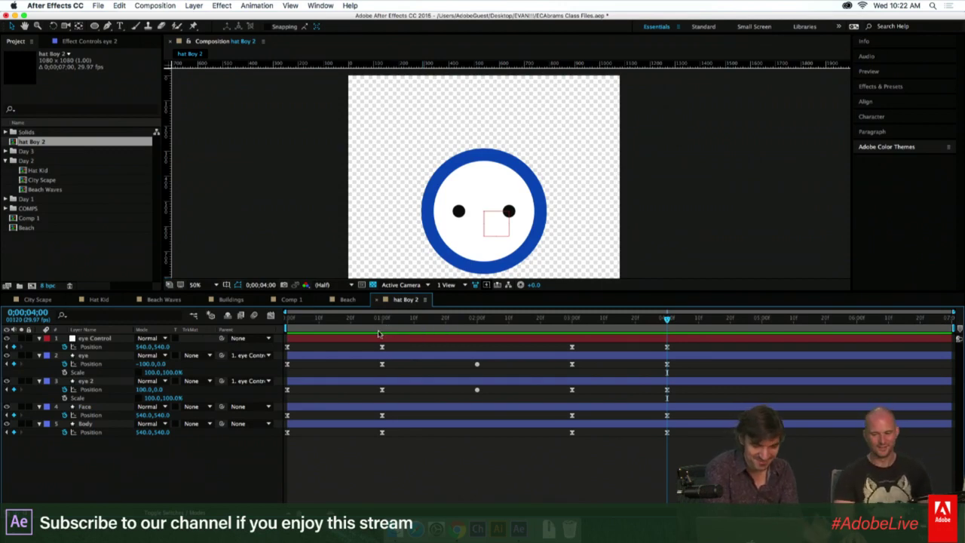
left_click(376, 324)
left_click_drag(376, 328, 379, 329)
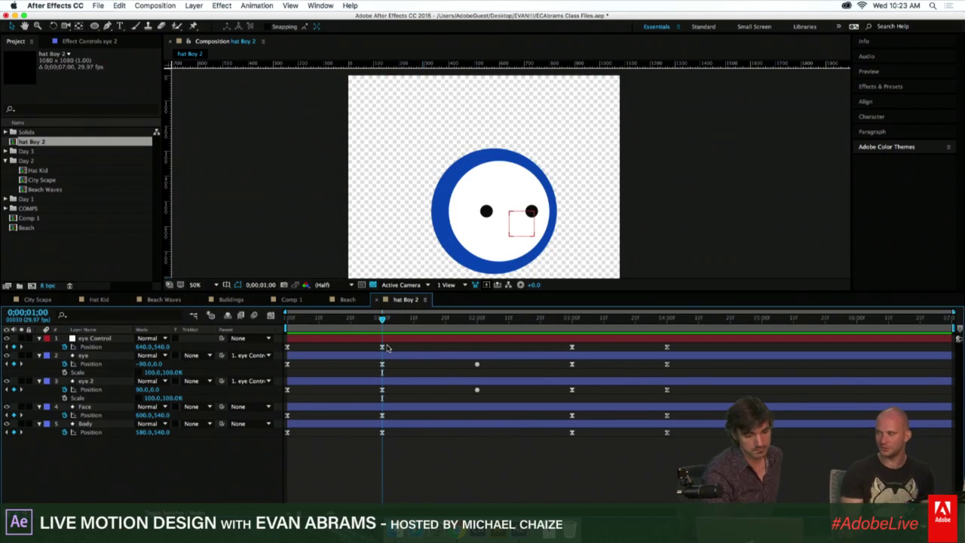
key("Page_Down")
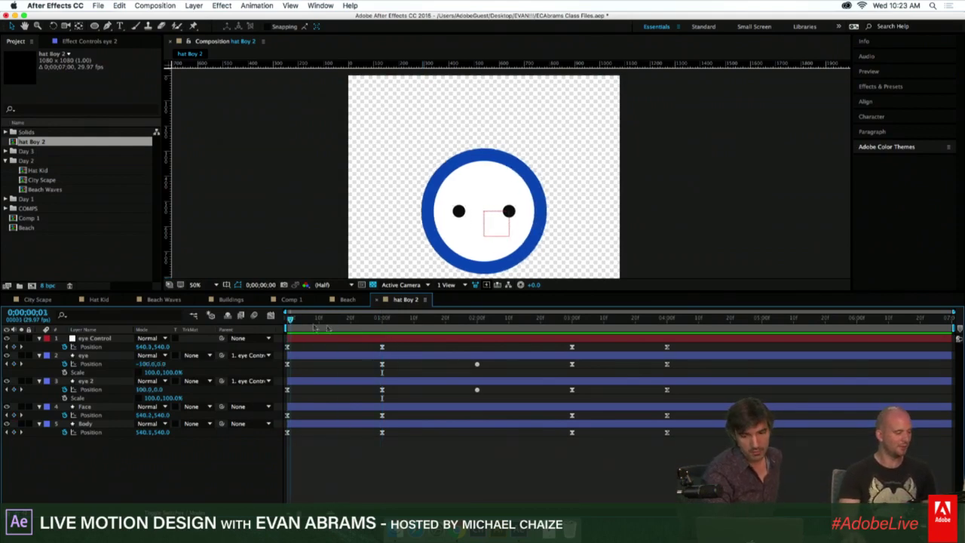
key("Page_Up")
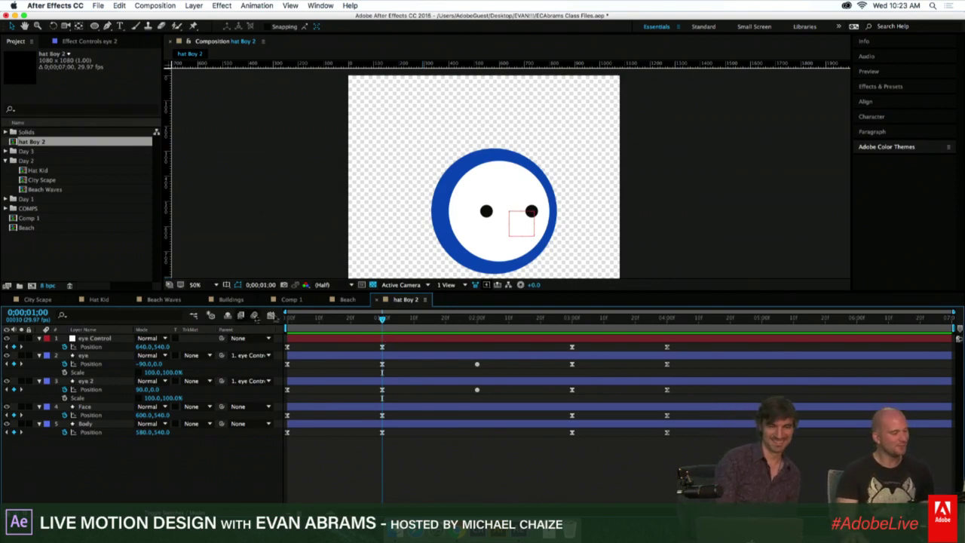
left_click(407, 356)
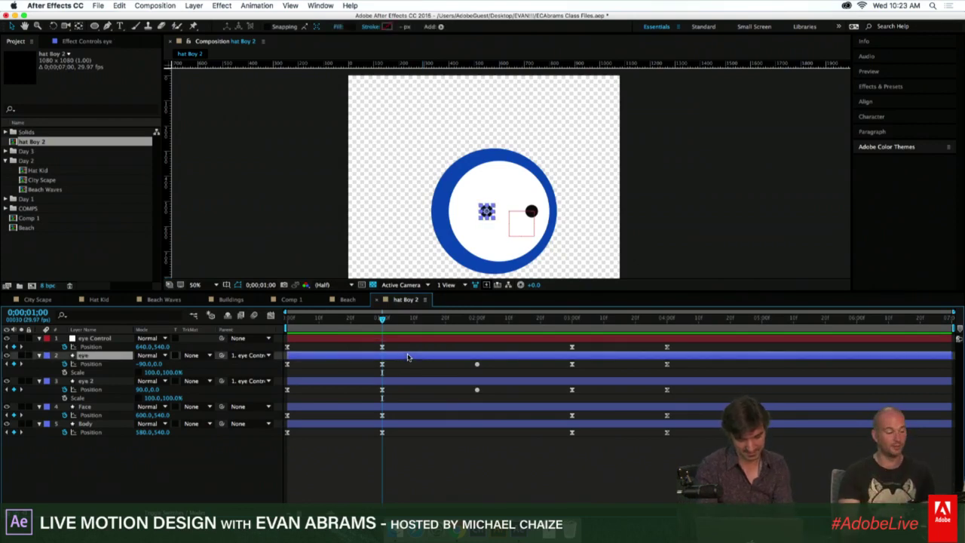
left_click(531, 212)
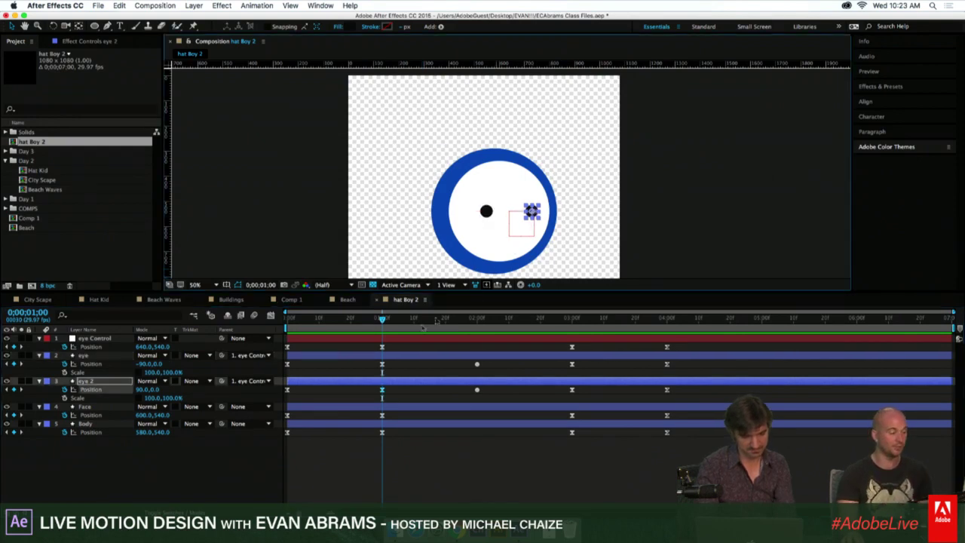
left_click(69, 398)
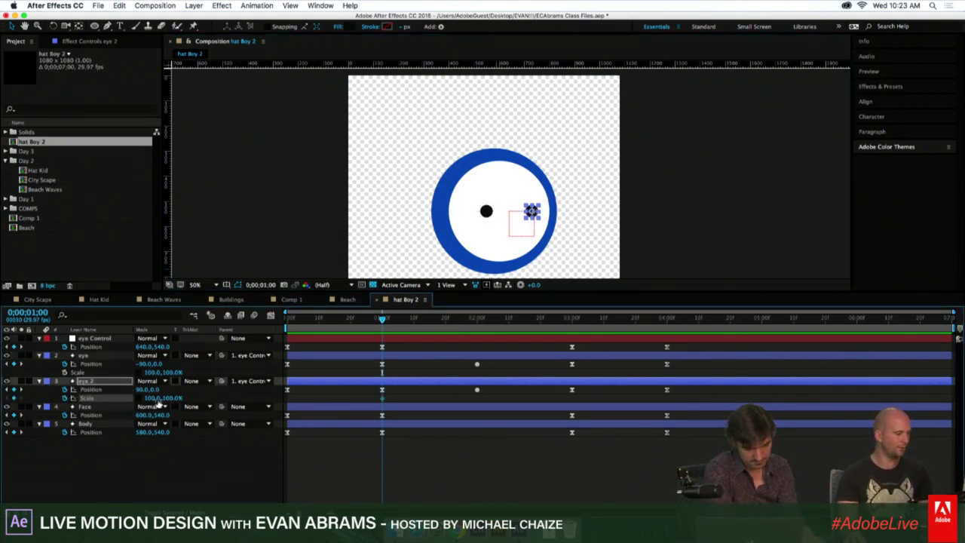
left_click(155, 398)
type("80")
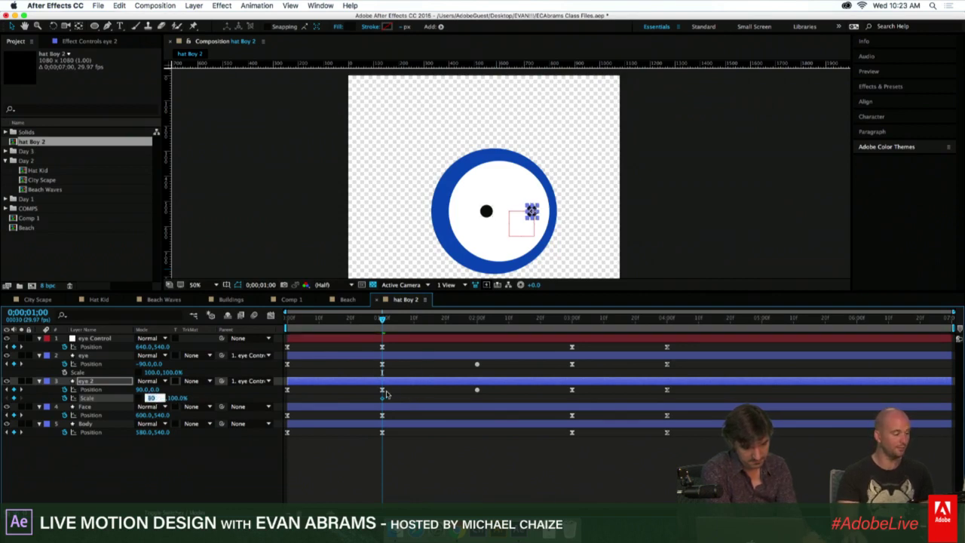
left_click(177, 401)
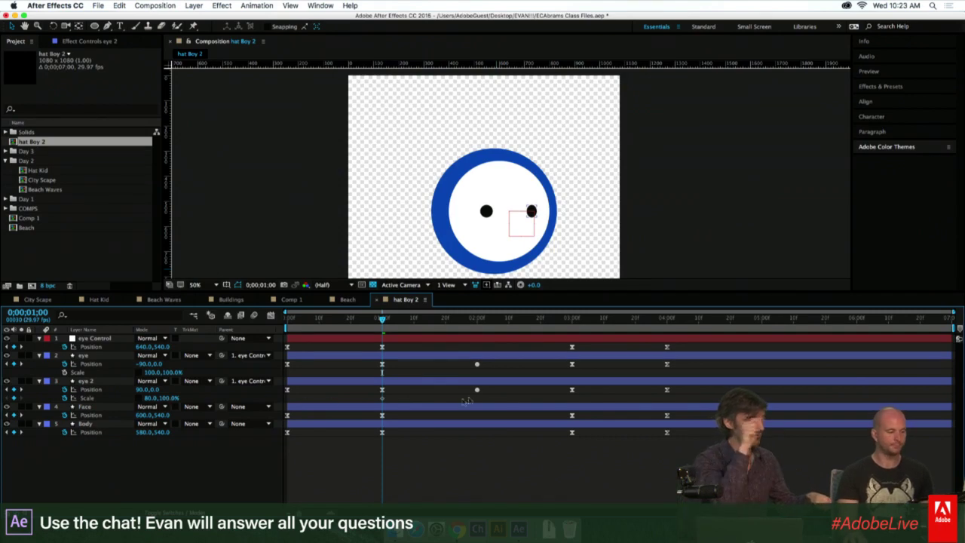
left_click(382, 399)
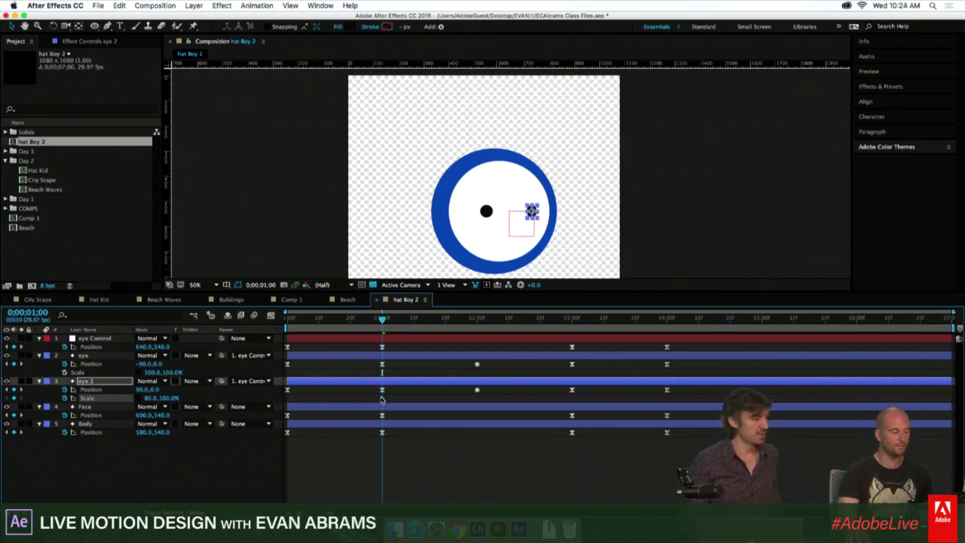
left_click(384, 395)
left_click(384, 392)
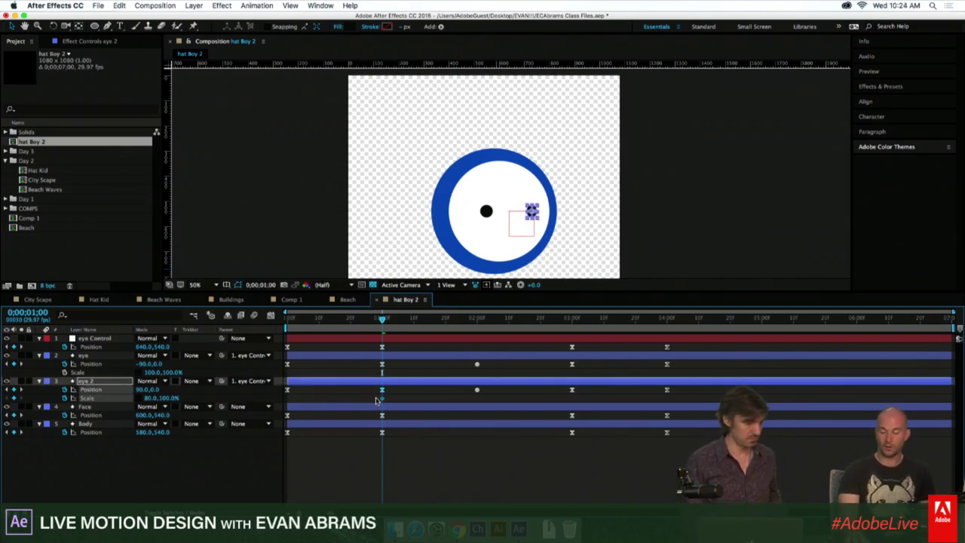
left_click(383, 393)
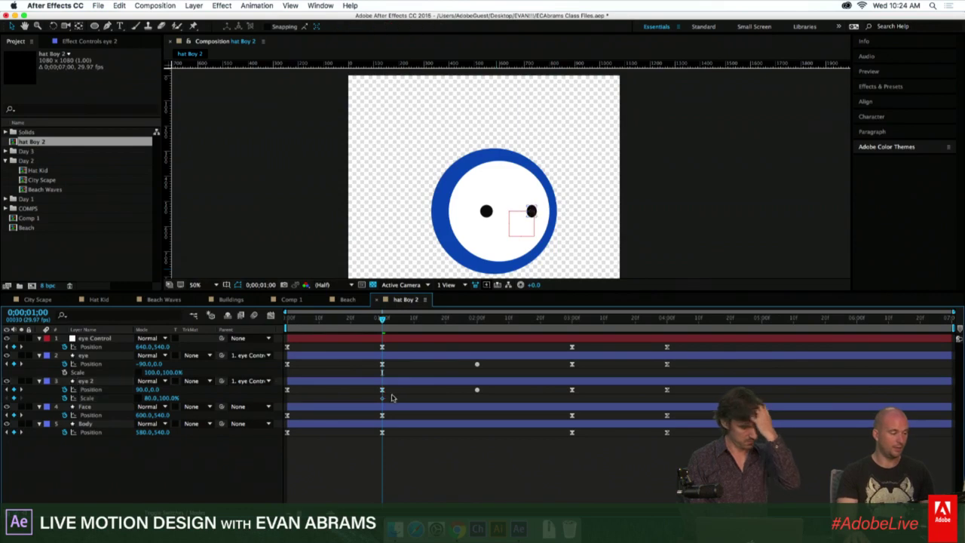
left_click(389, 396)
left_click(381, 395)
left_click(377, 392)
right_click(382, 392)
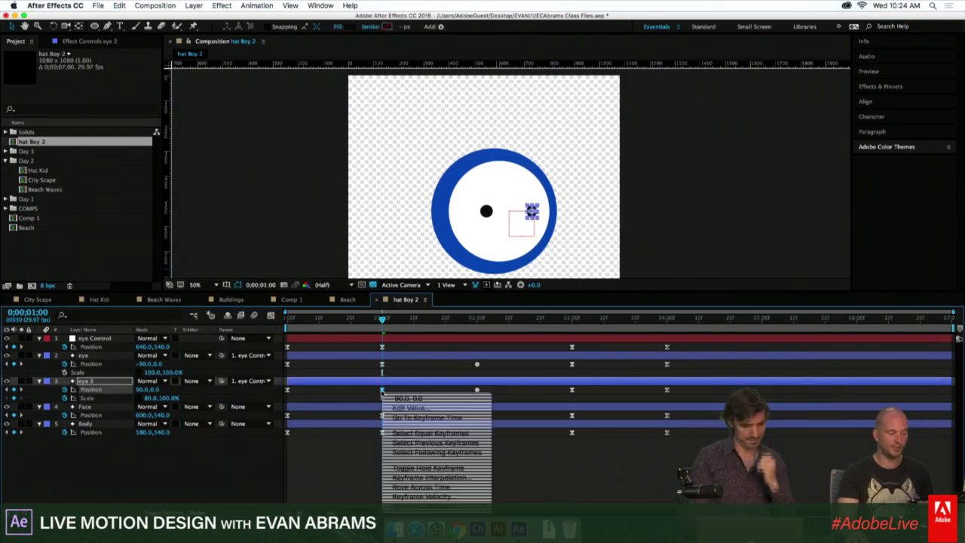
left_click(407, 479)
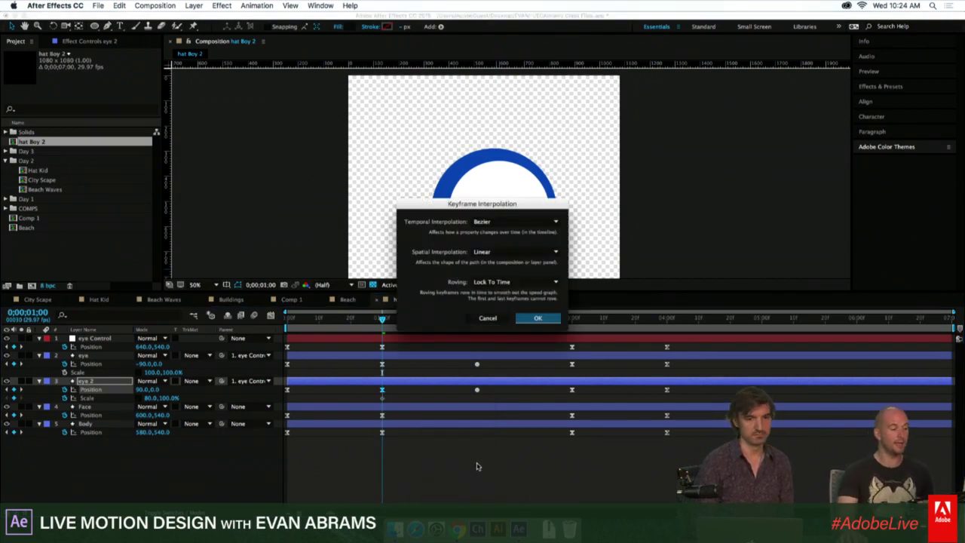
left_click_drag(467, 208, 474, 184)
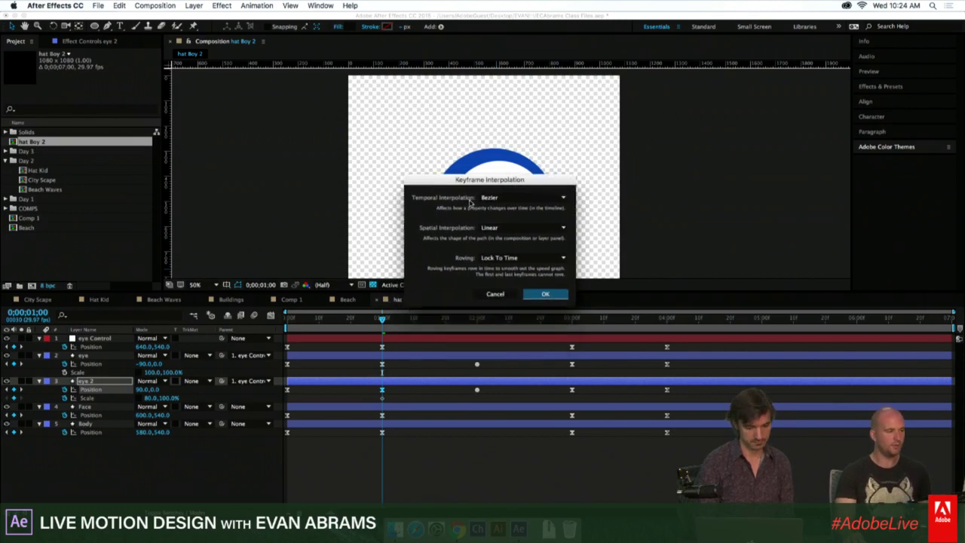
left_click(520, 199)
left_click(442, 218)
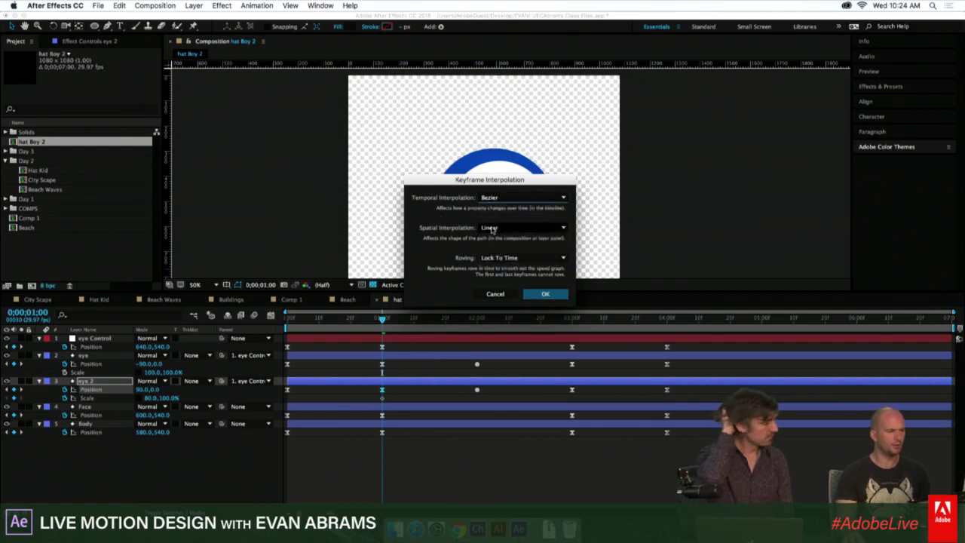
left_click(488, 228)
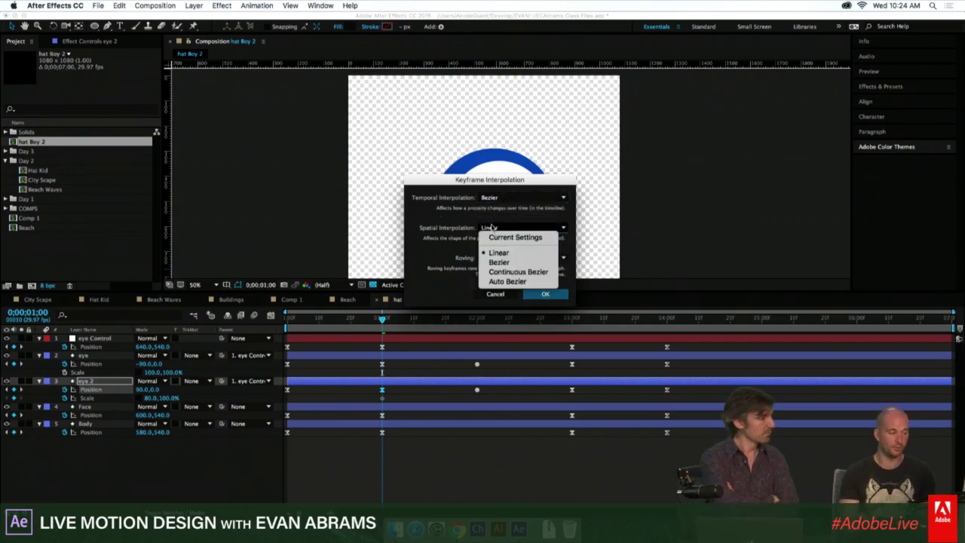
left_click(454, 276)
left_click(516, 257)
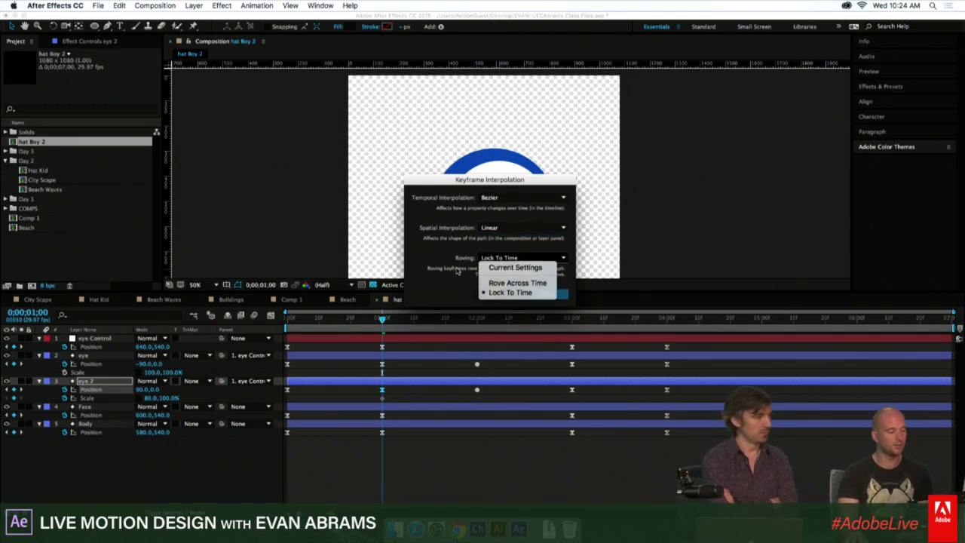
left_click(459, 275)
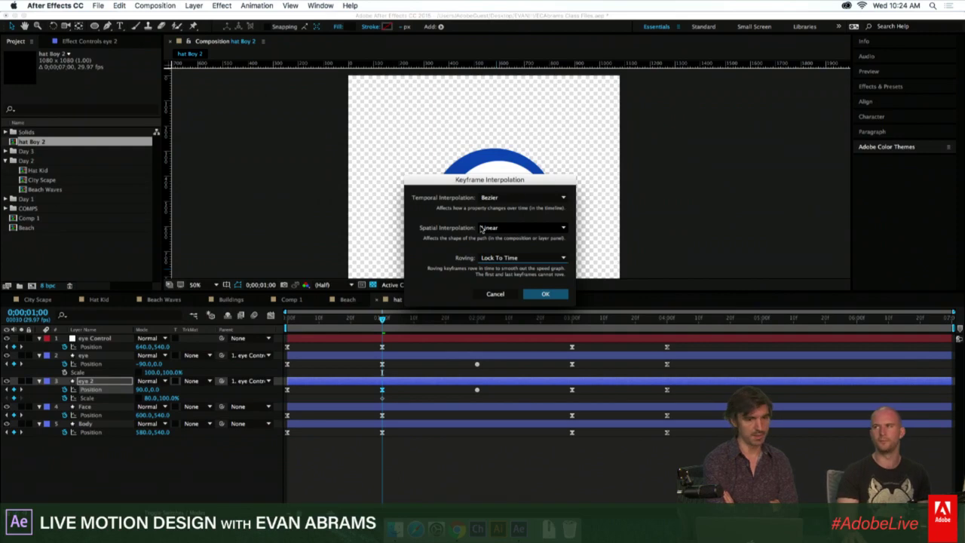
left_click(505, 295)
left_click(412, 390)
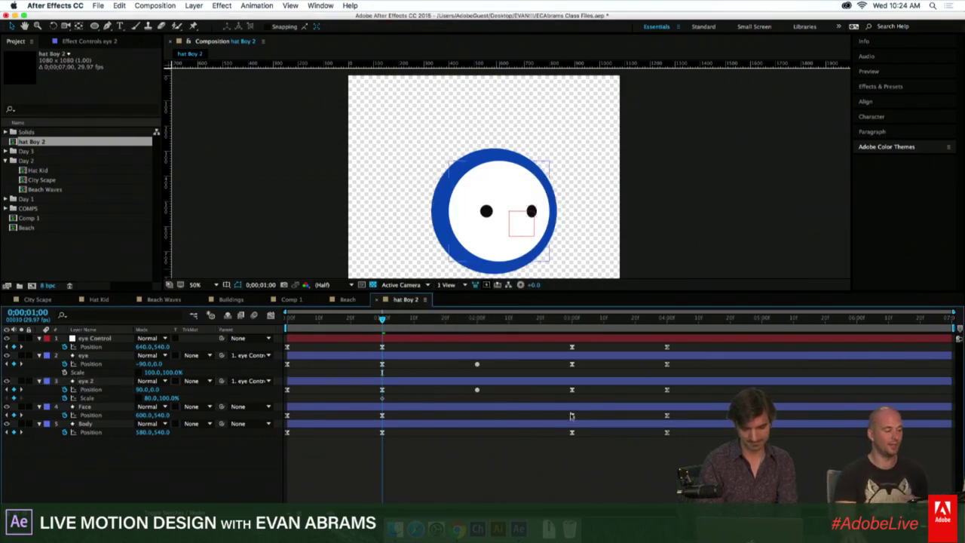
Set eye 2's 1-second vertical Scale to 90, giving 80,90%.
left_click_drag(503, 367, 472, 397)
left_click(472, 396)
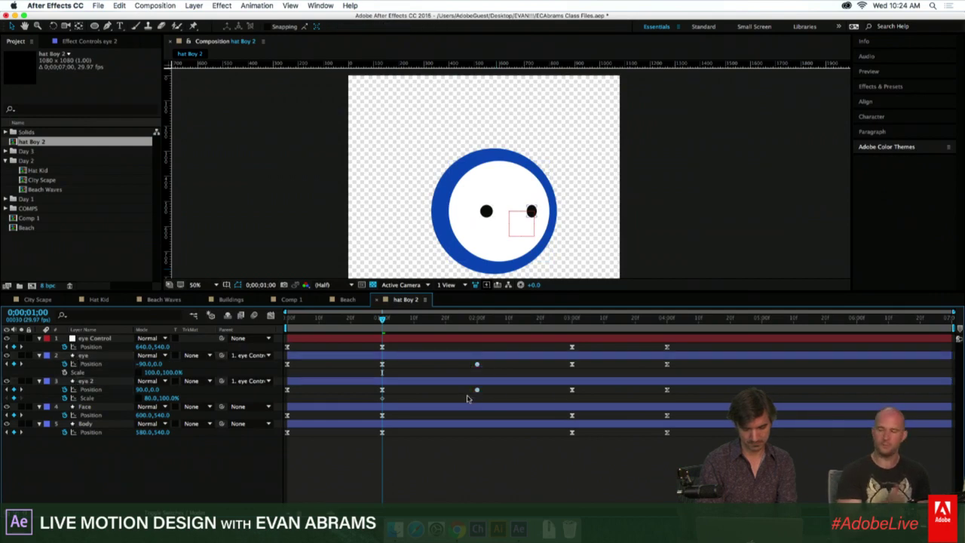
left_click(380, 402)
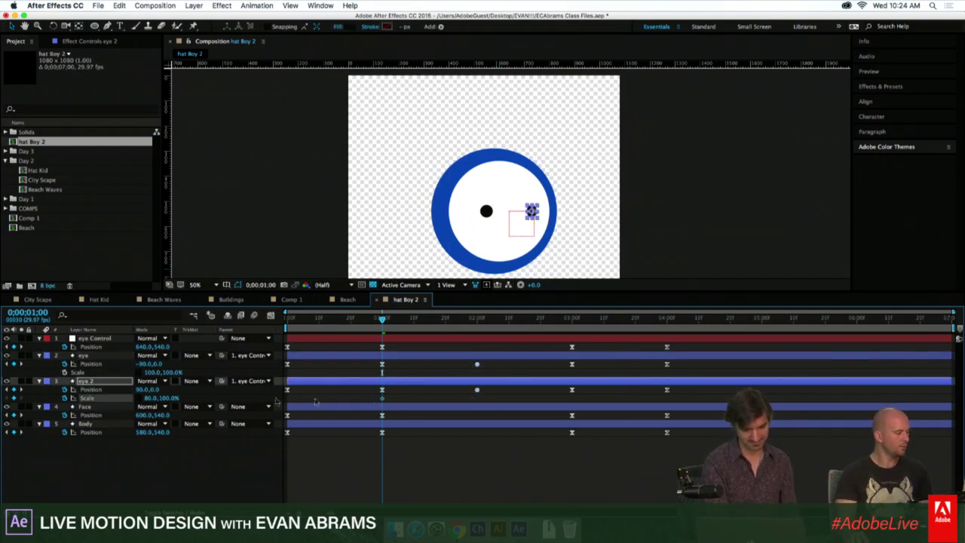
left_click(167, 397)
type("90")
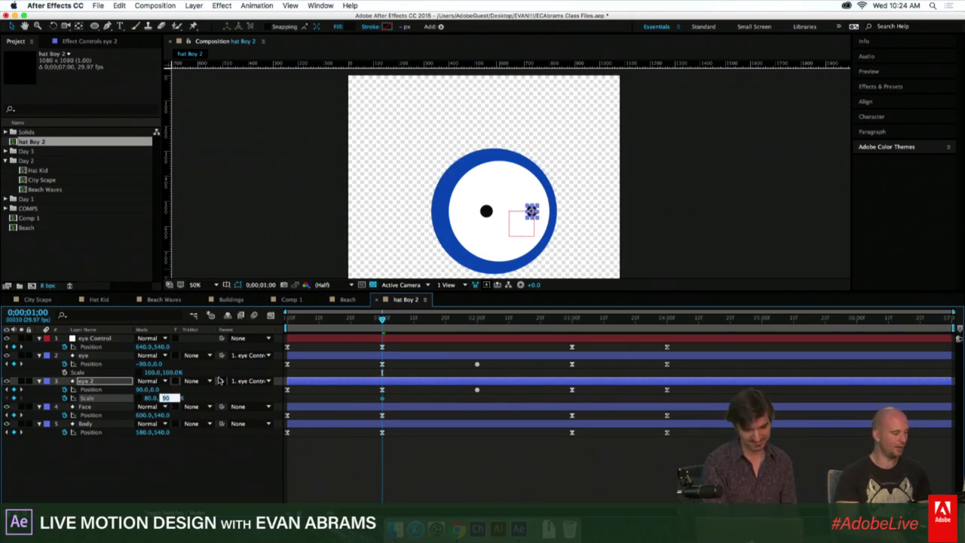
left_click(373, 389)
Select eye 2's Scale keyframes and preview the squash from the start.
key("Home")
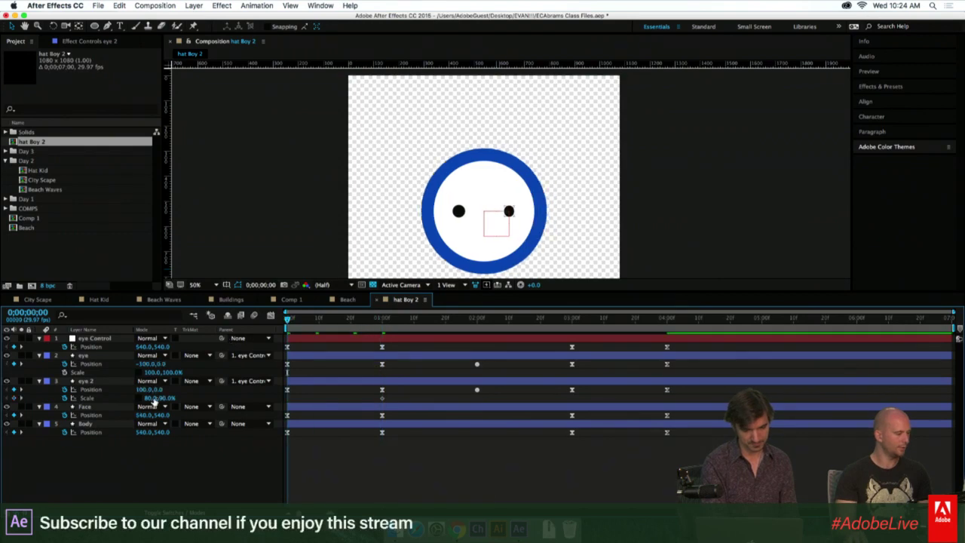
left_click(157, 398)
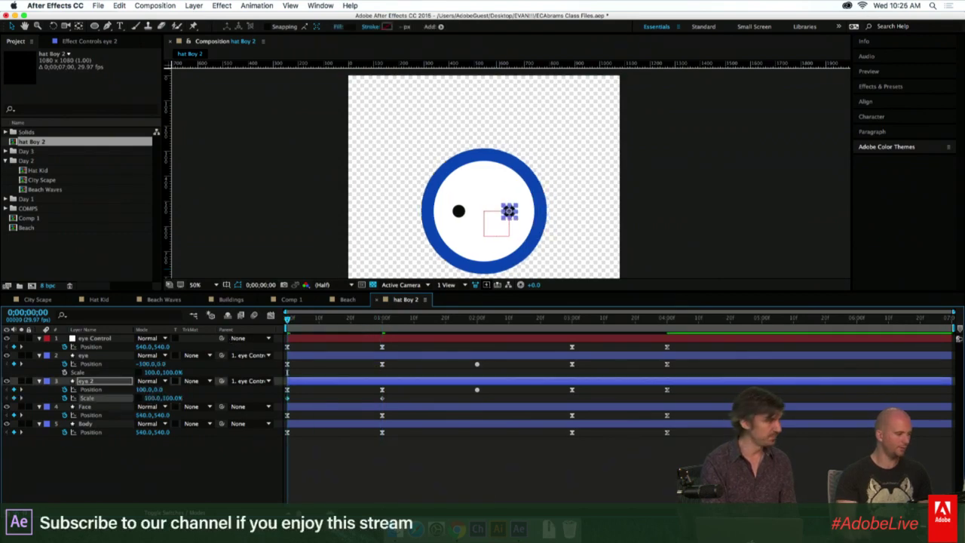
left_click_drag(395, 395, 279, 405)
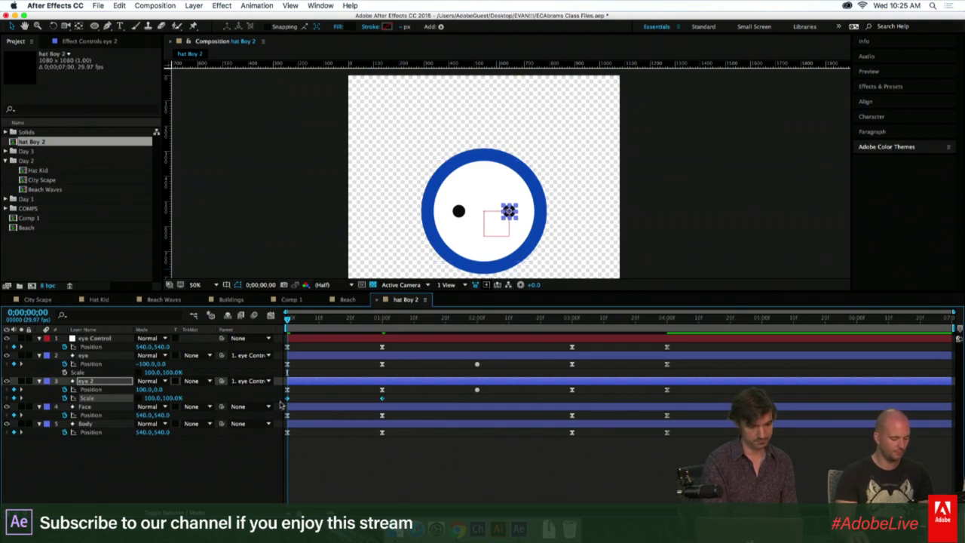
key("space")
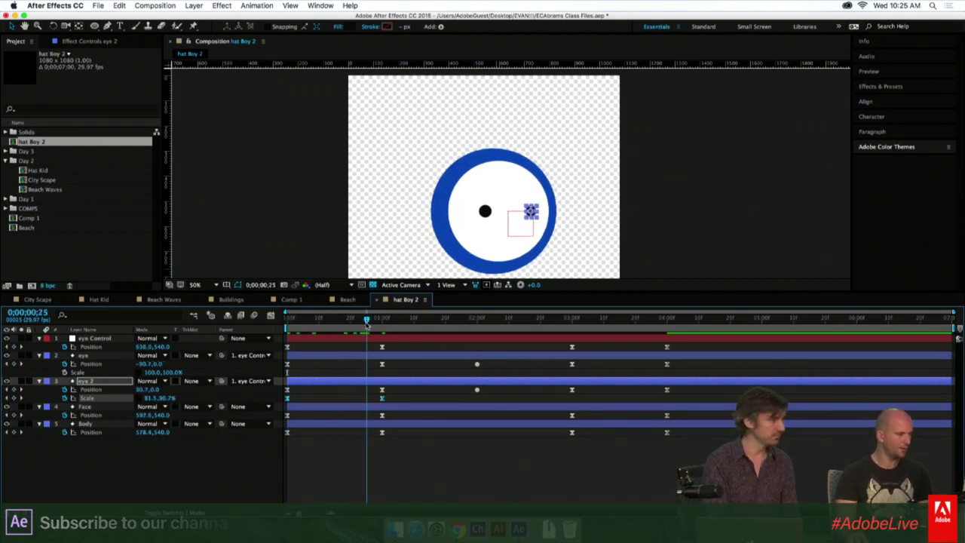
Enter 120 in the eye layer's Scale fields, giving 110,120%.
left_click(382, 372)
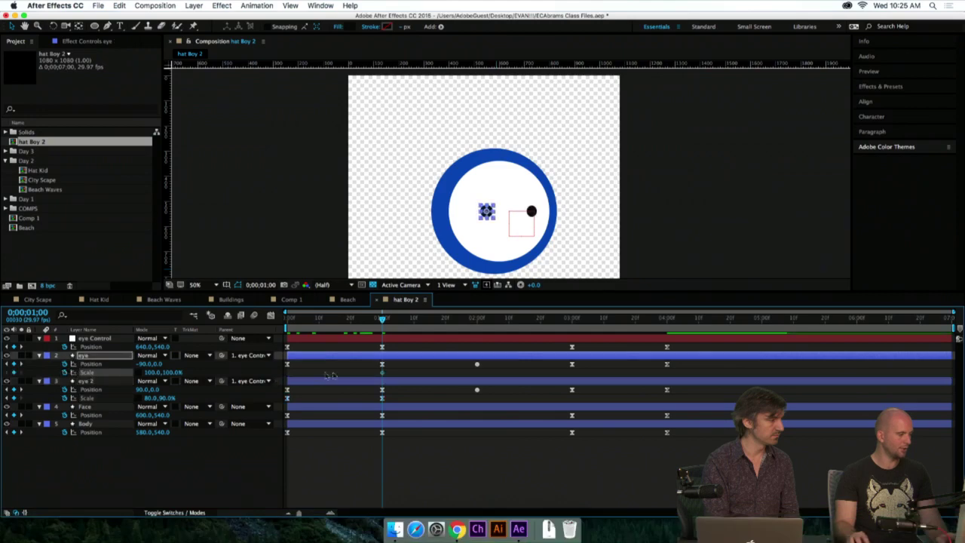
left_click_drag(382, 372, 287, 372)
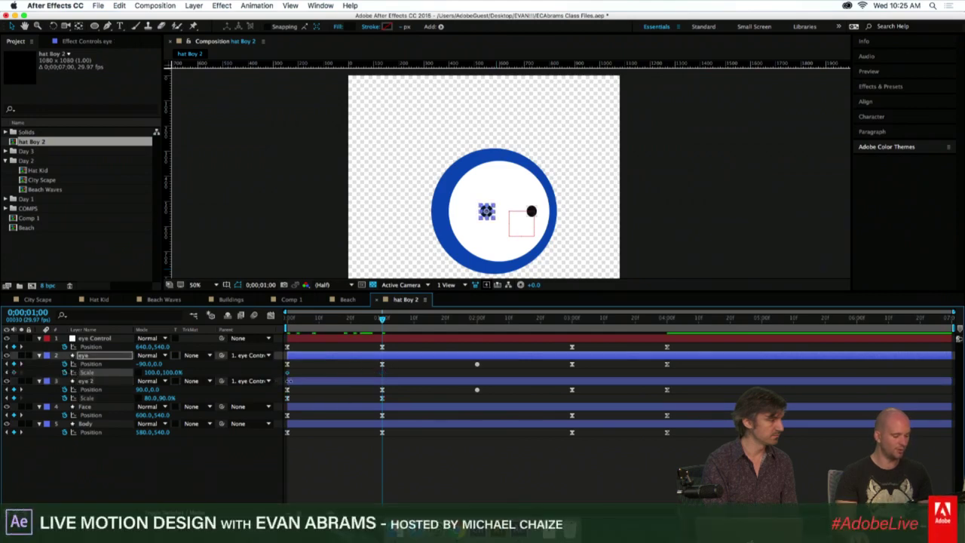
left_click(153, 372)
type("120")
key("Return")
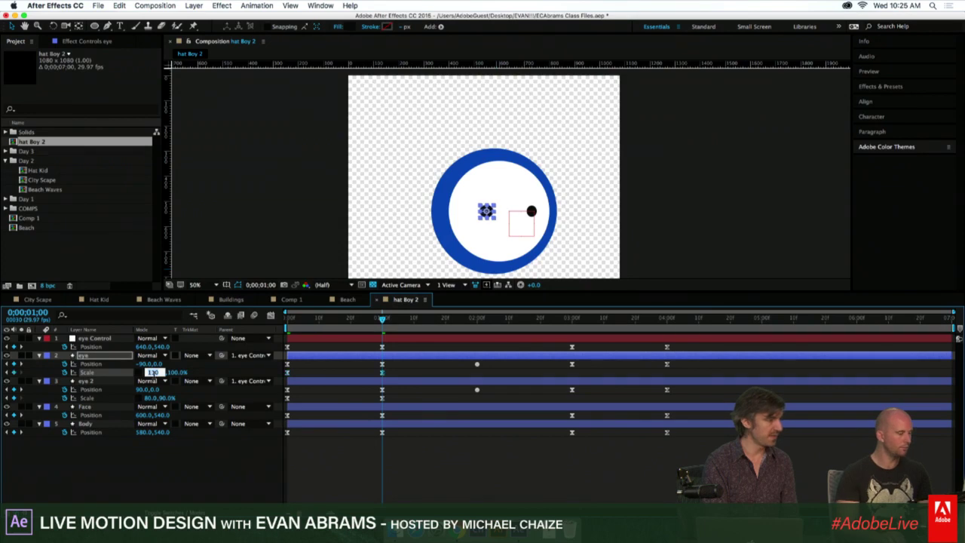
key("Tab")
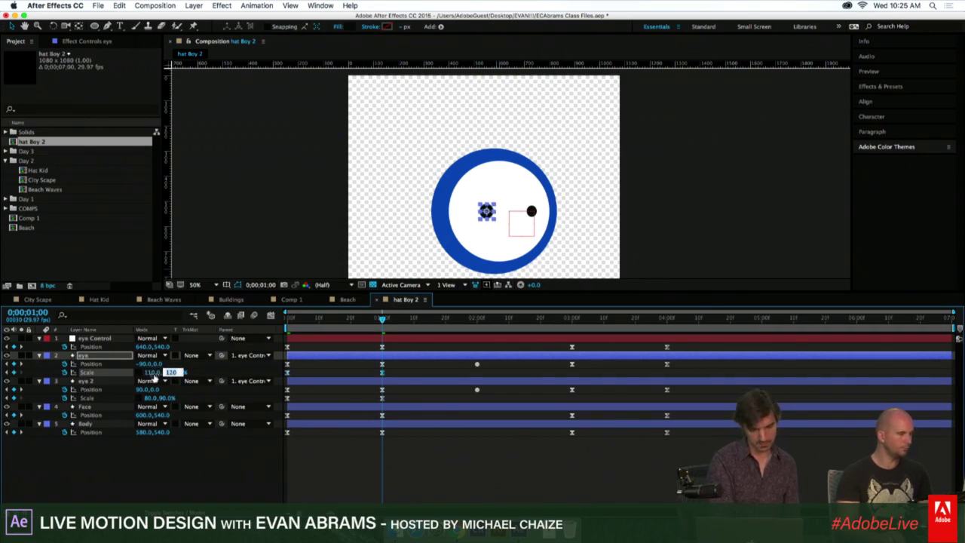
key("Return")
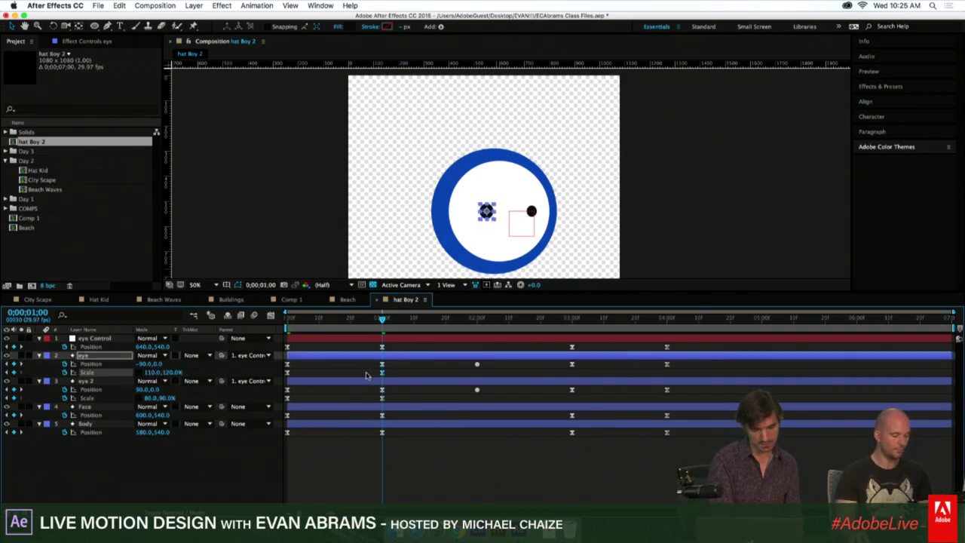
Preview the eye animation, stopping at the one-second mark.
left_click(412, 372)
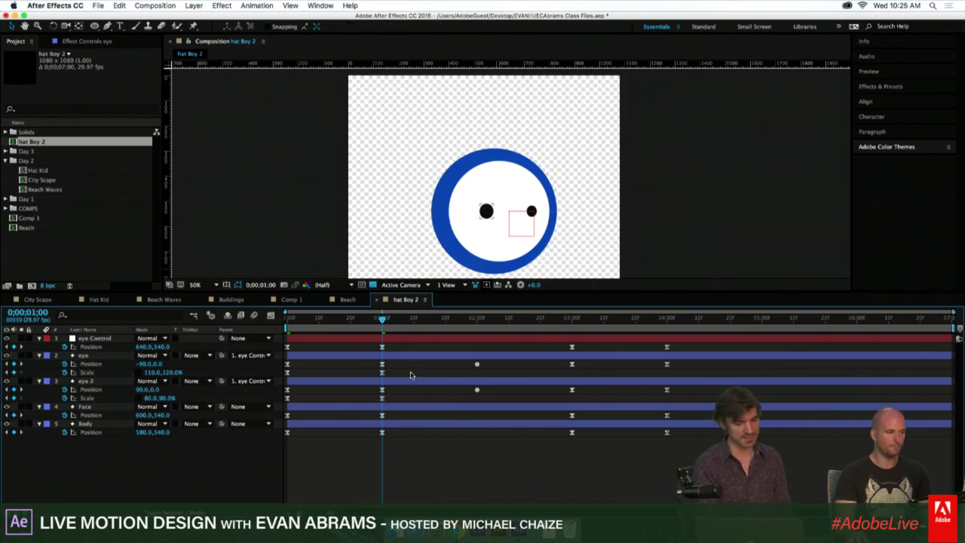
key("space")
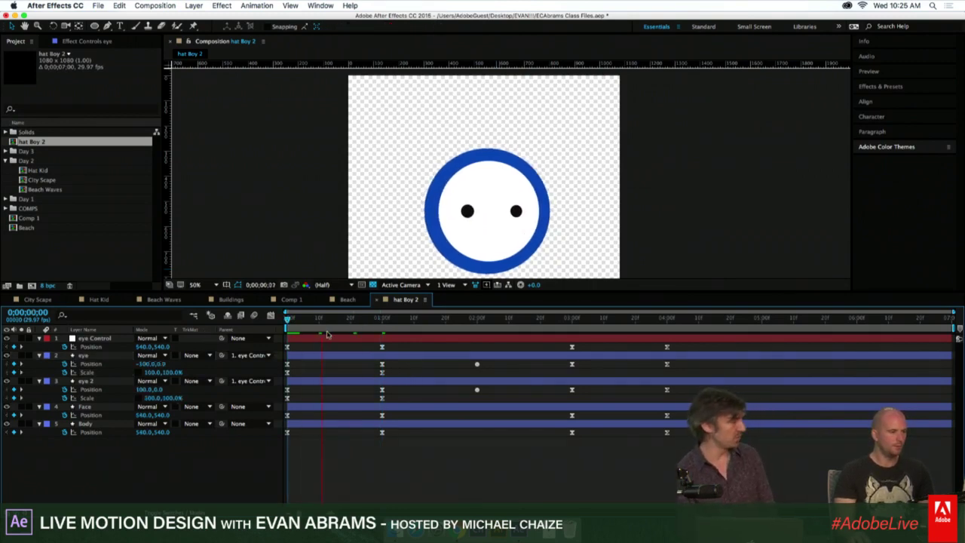
left_click(382, 329)
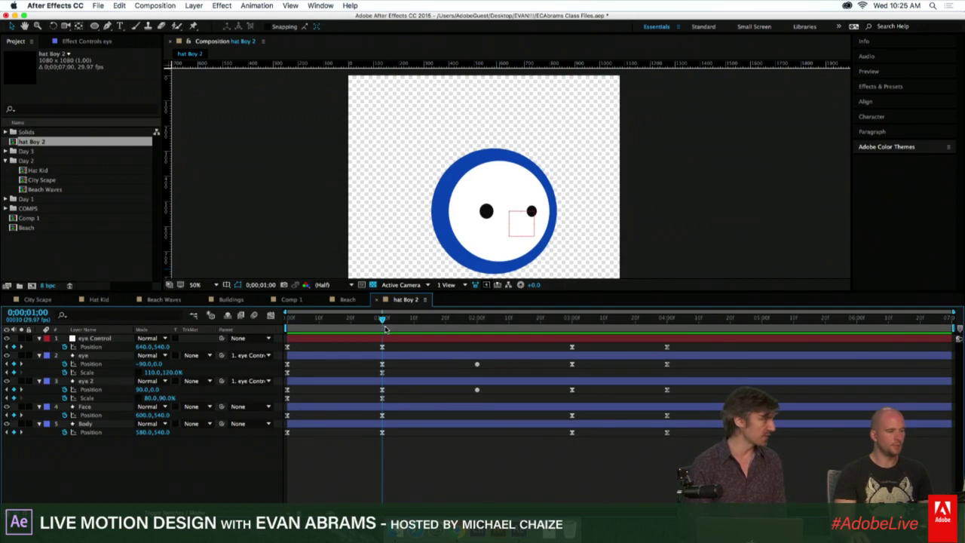
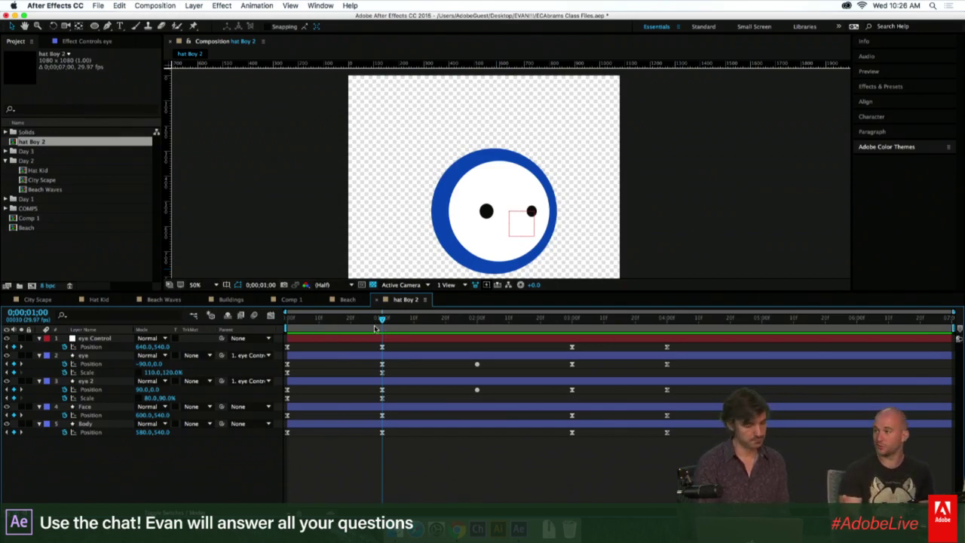
Nudge the eye Control's 1-second Position keyframe right to 660,540.
key("Page_Up")
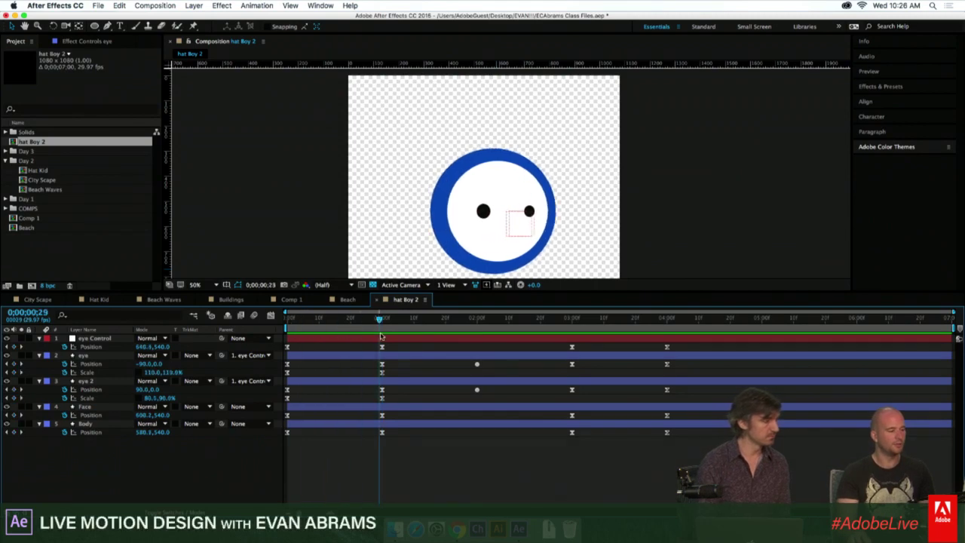
key("Page_Down")
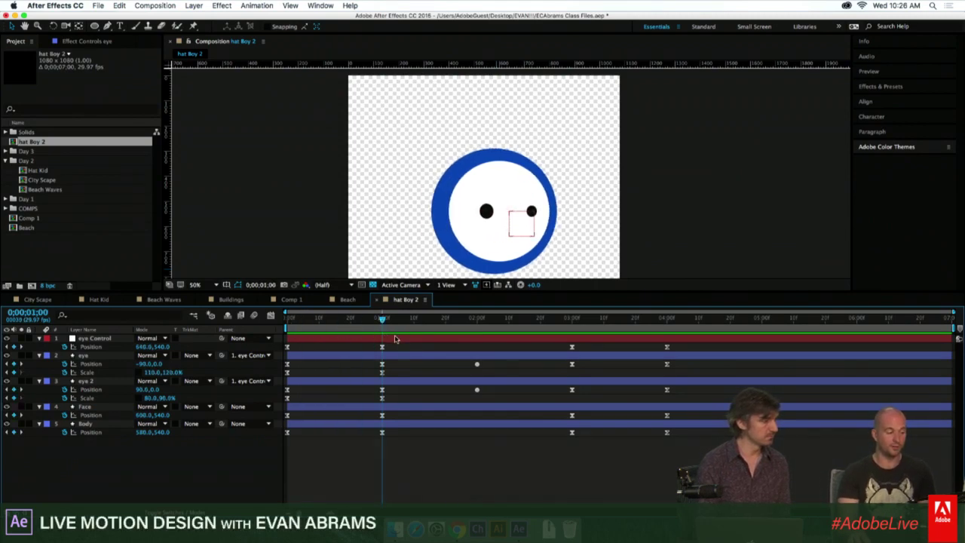
left_click(394, 339)
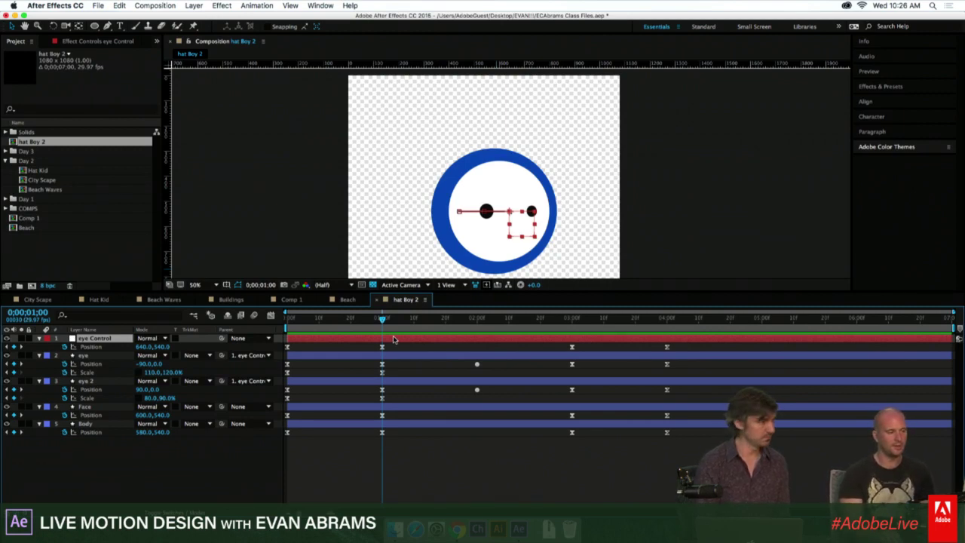
key("shift+Right")
key("shift+Right")
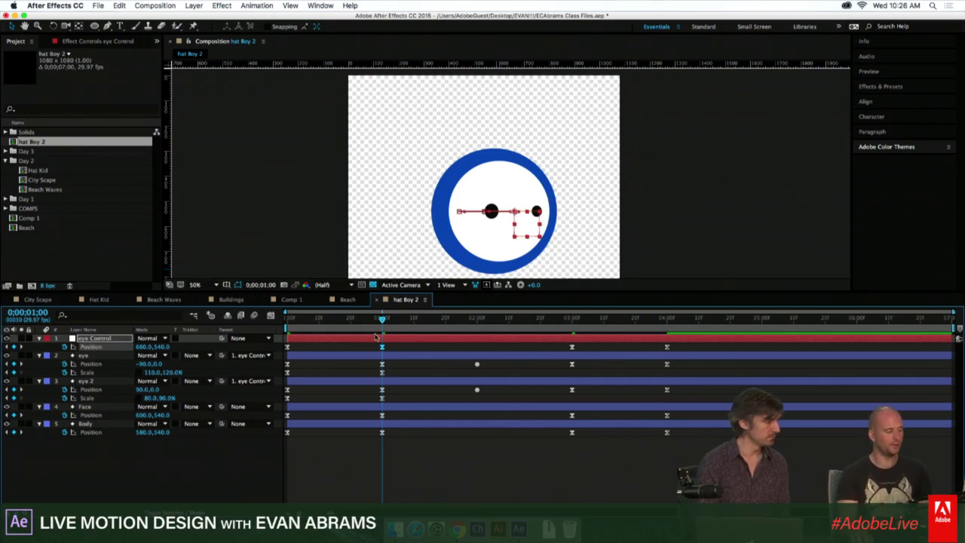
Scrub the timeline to review the wider eye swing, ending at 2 seconds.
key("k")
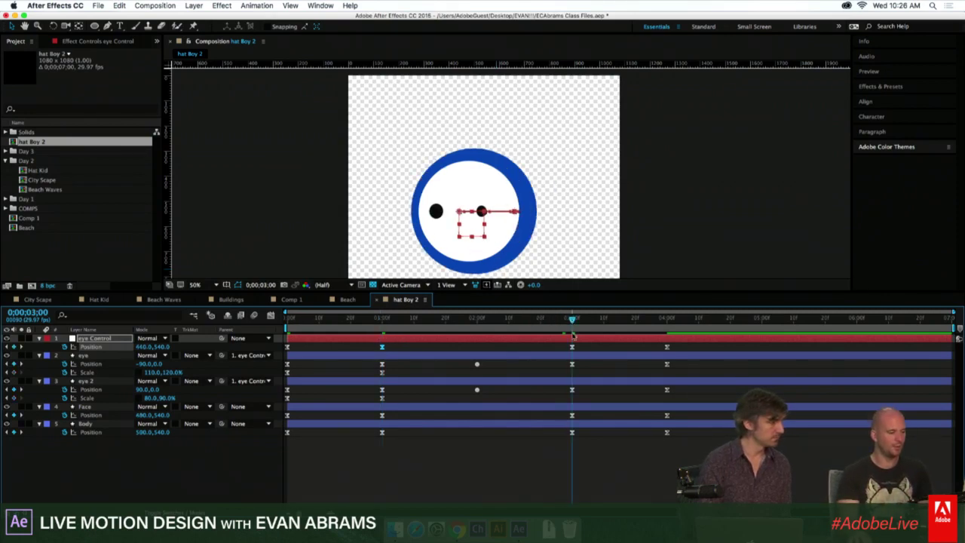
key("shift+Left")
key("shift+Left")
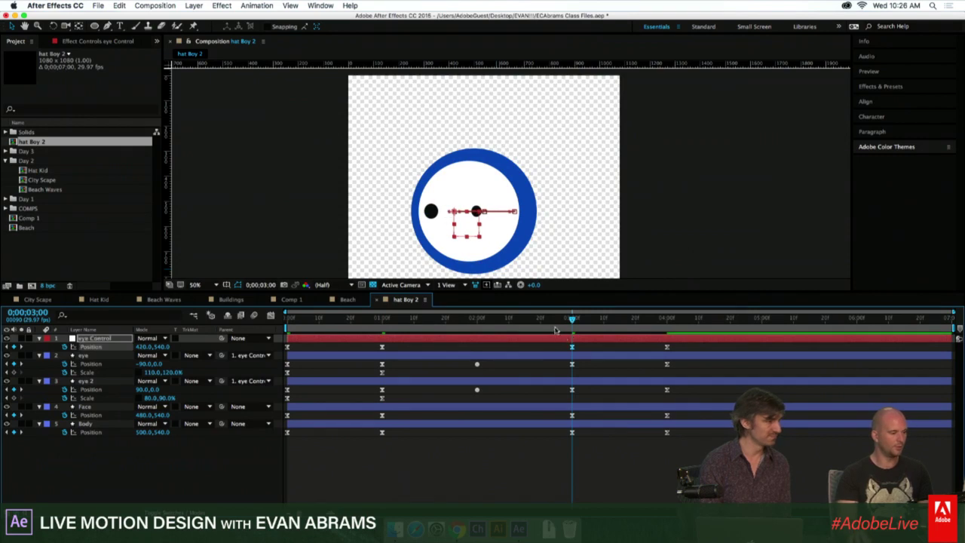
left_click_drag(557, 329, 382, 330)
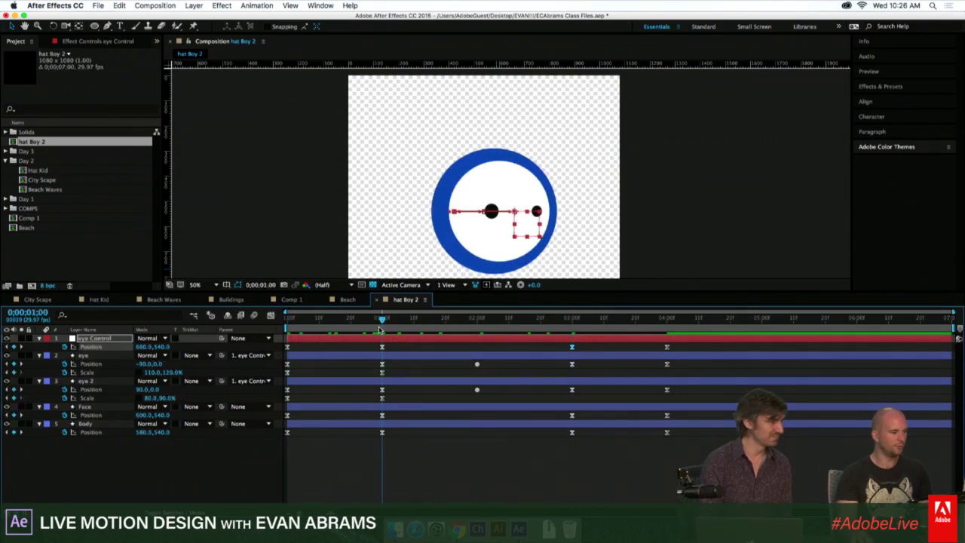
left_click(495, 194)
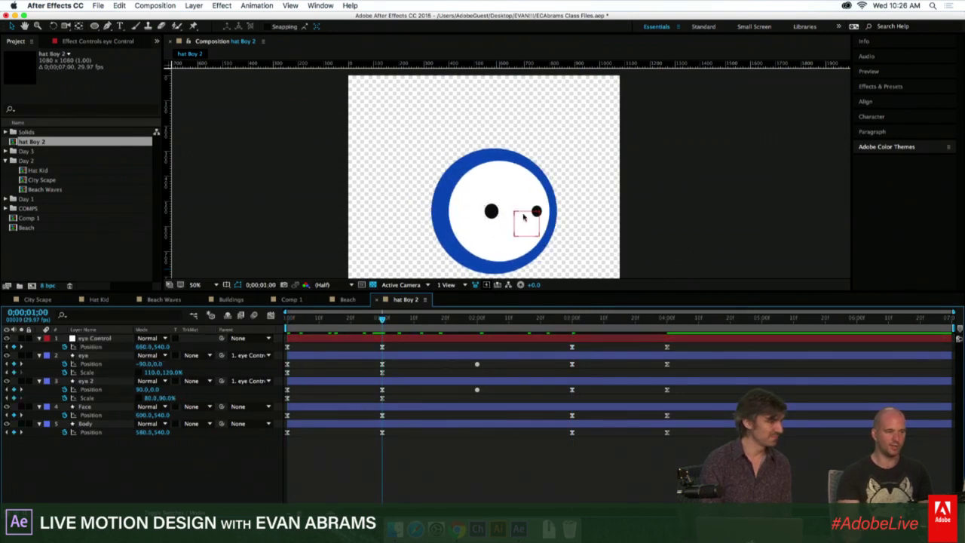
left_click(478, 322)
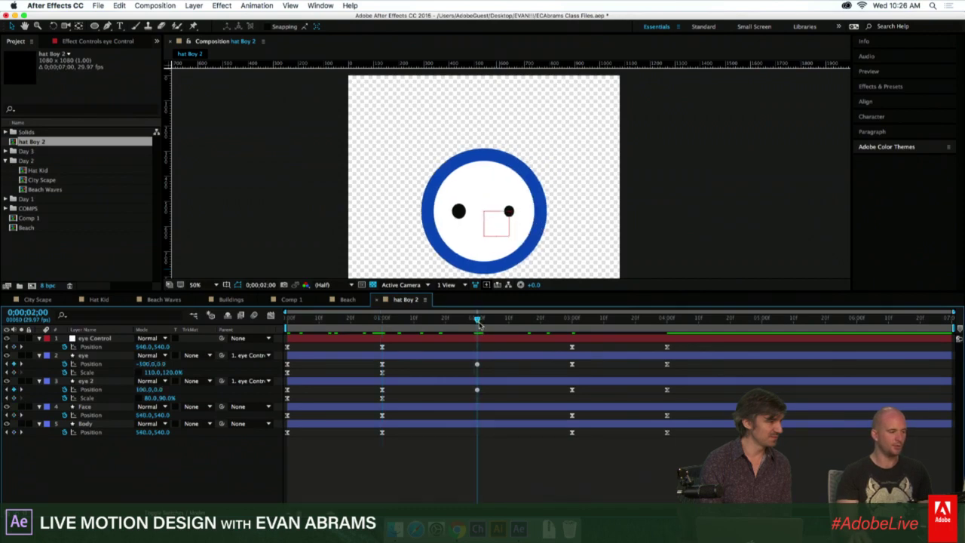
Key eye and eye 2 Scale at 100% at 2 seconds and 4 seconds.
left_click(287, 373)
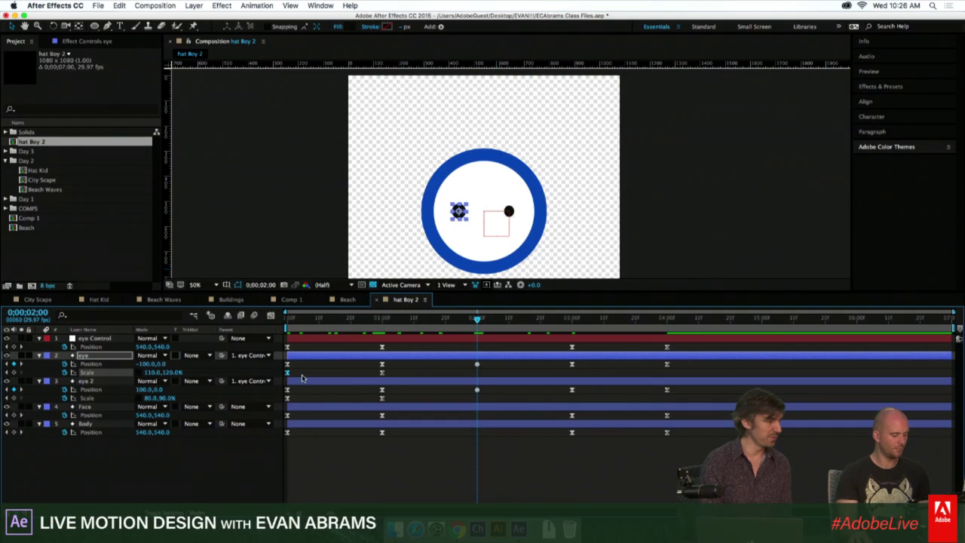
key("ctrl+v")
left_click(288, 400)
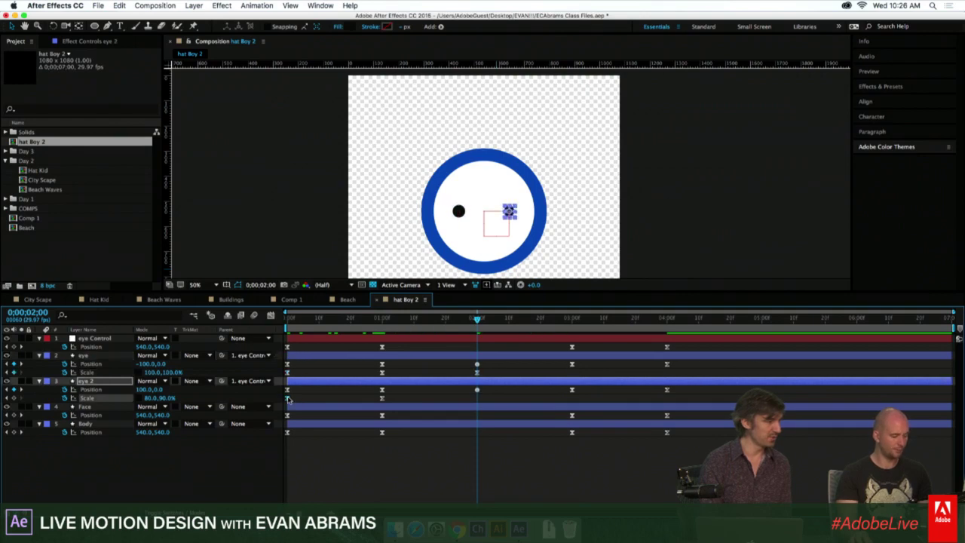
key("ctrl+v")
left_click(668, 320)
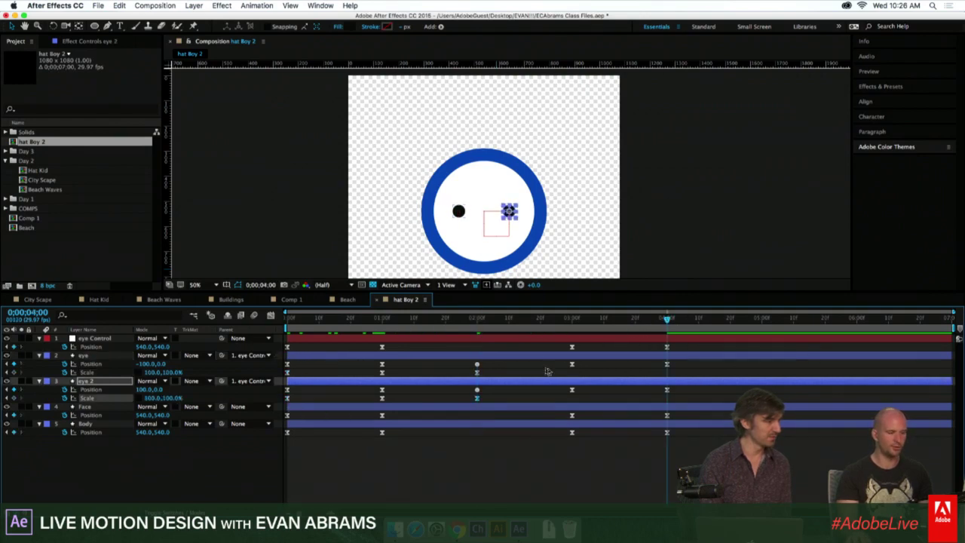
key("ctrl+v")
left_click(476, 373)
key("ctrl+v")
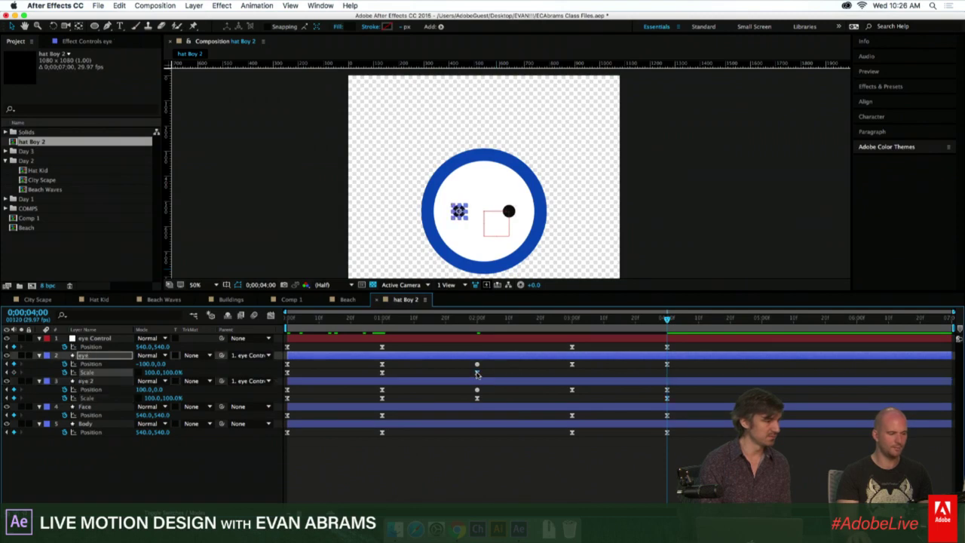
At 3 seconds, set eye 2's scale to 110,120%.
left_click(572, 324)
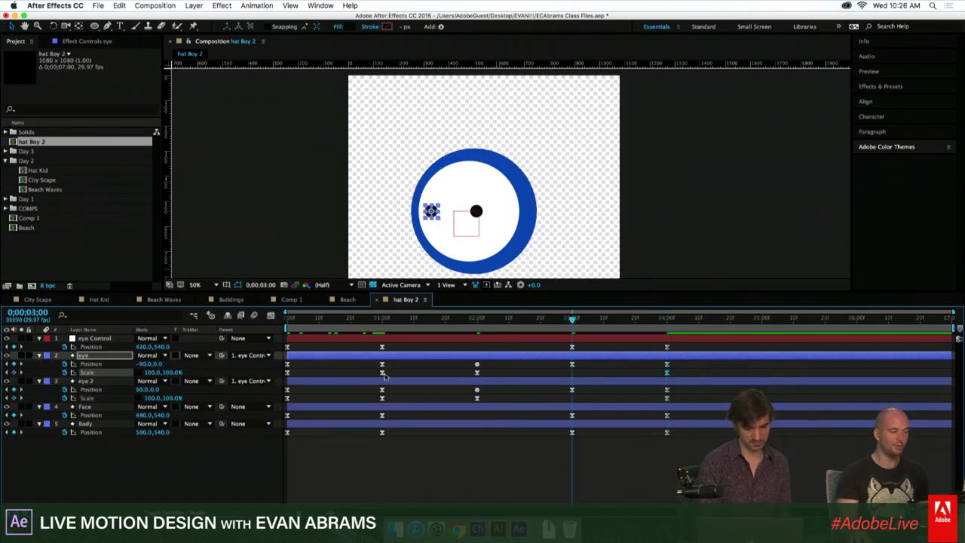
left_click(385, 327)
left_click_drag(385, 329, 570, 330)
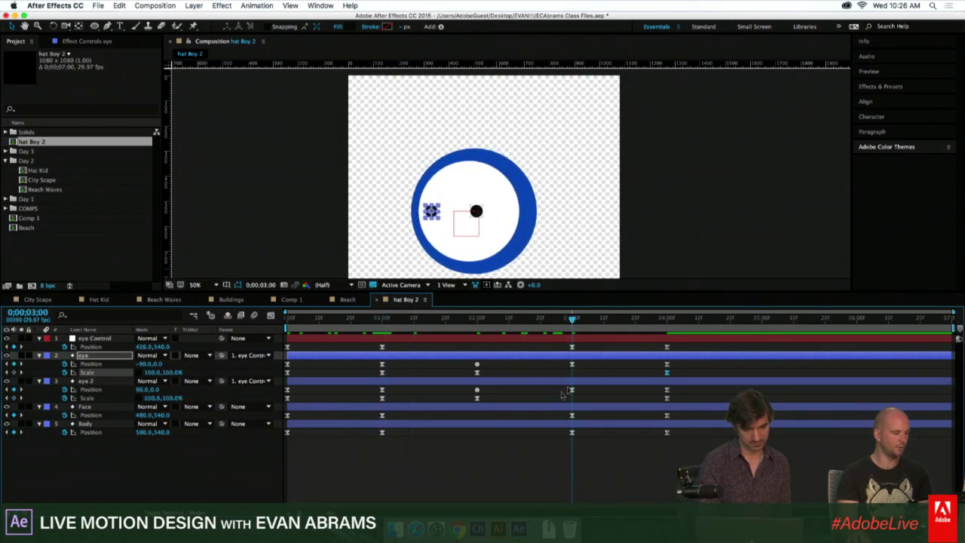
left_click(153, 397)
type("110")
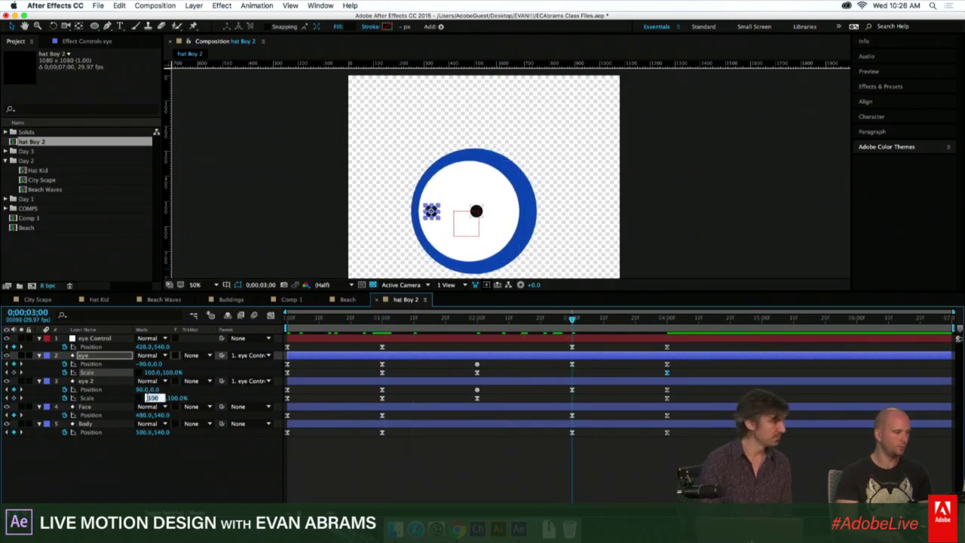
key("Return")
key("Tab")
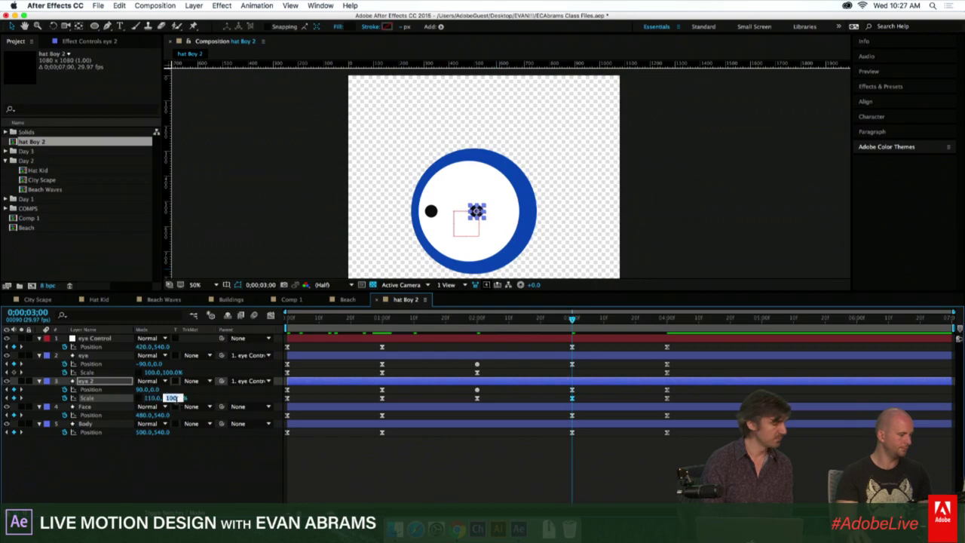
type("120")
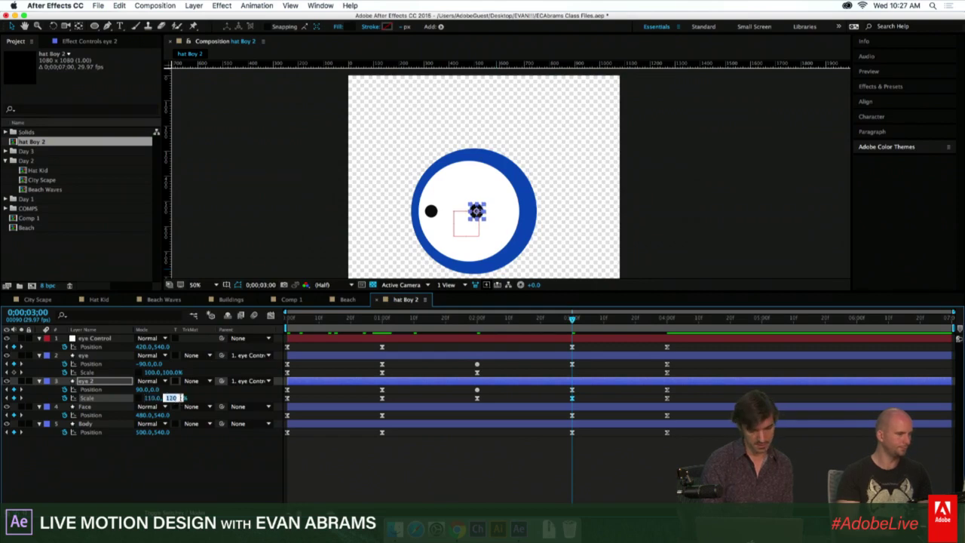
Set the eye layer's scale to 80,80% at 3 seconds.
left_click(171, 371)
type("80")
key("Return")
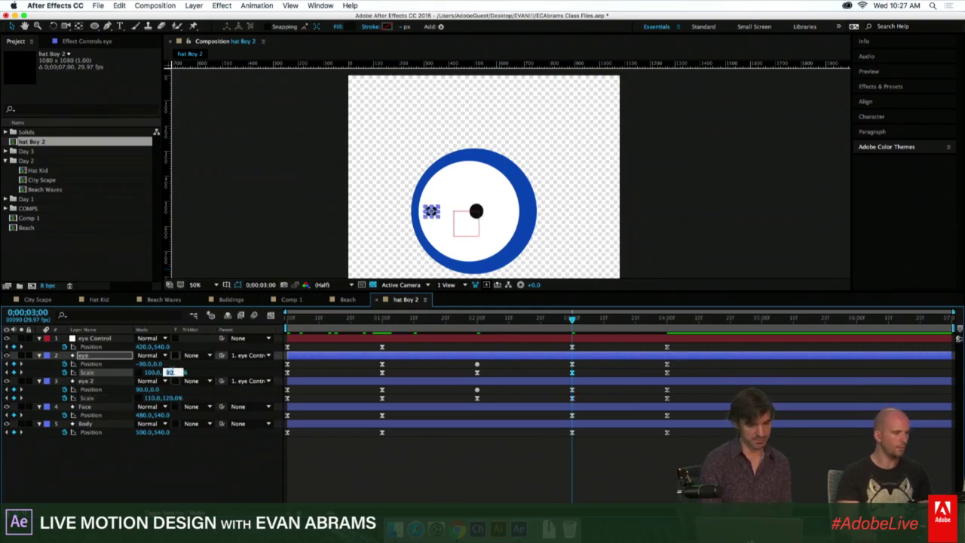
left_click(150, 371)
type("80")
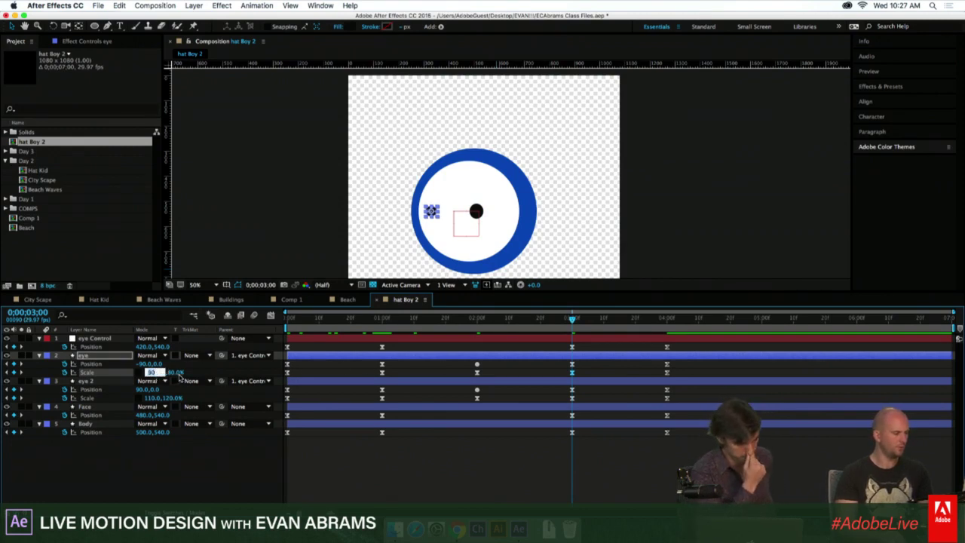
key("Tab")
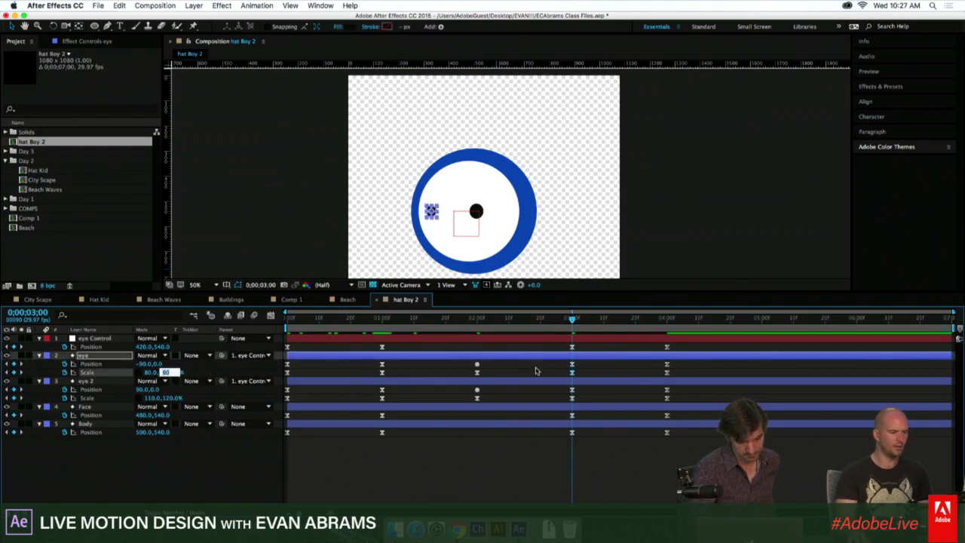
left_click(493, 377)
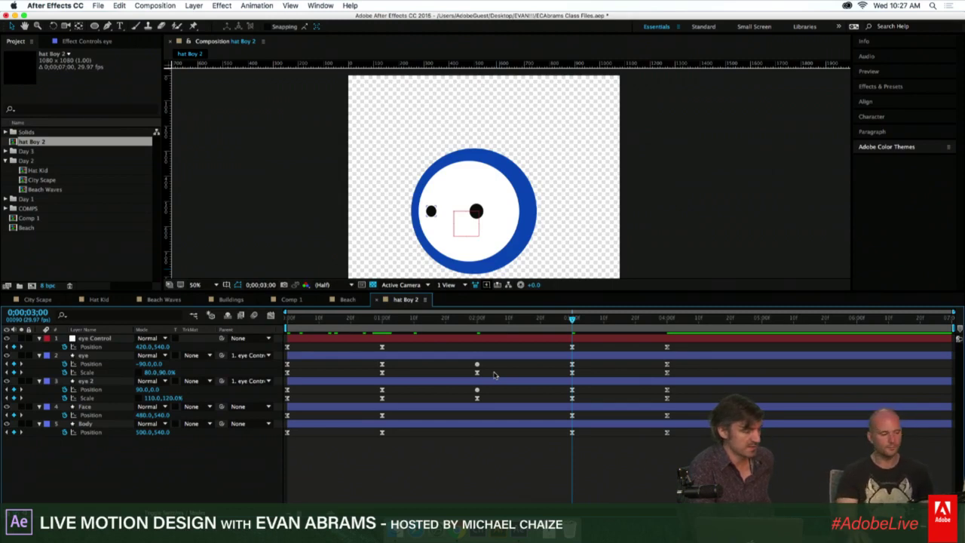
Select the eye layers' 2-second keyframes, make them auto-bezier, then deselect.
left_click_drag(487, 377, 453, 398)
left_click(478, 398)
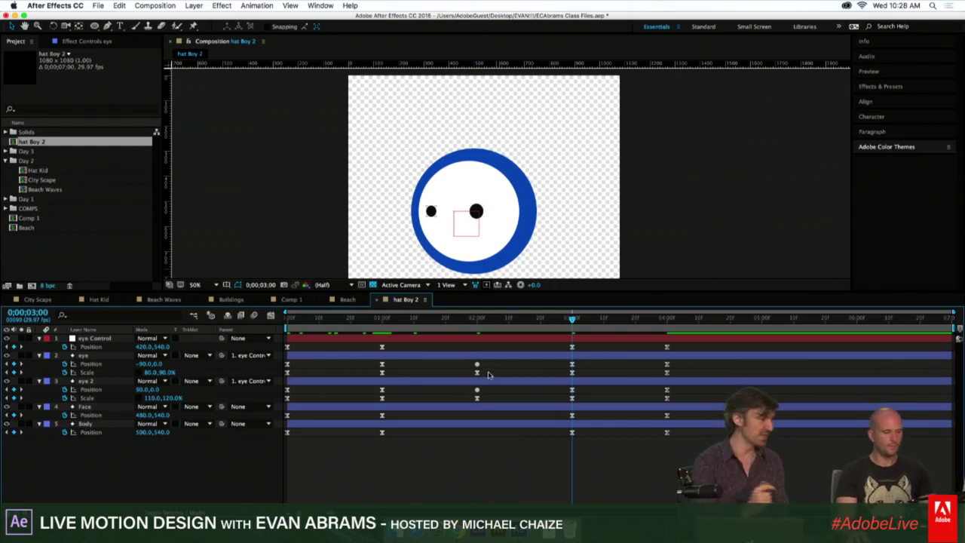
left_click_drag(488, 371, 468, 407)
left_click(485, 396)
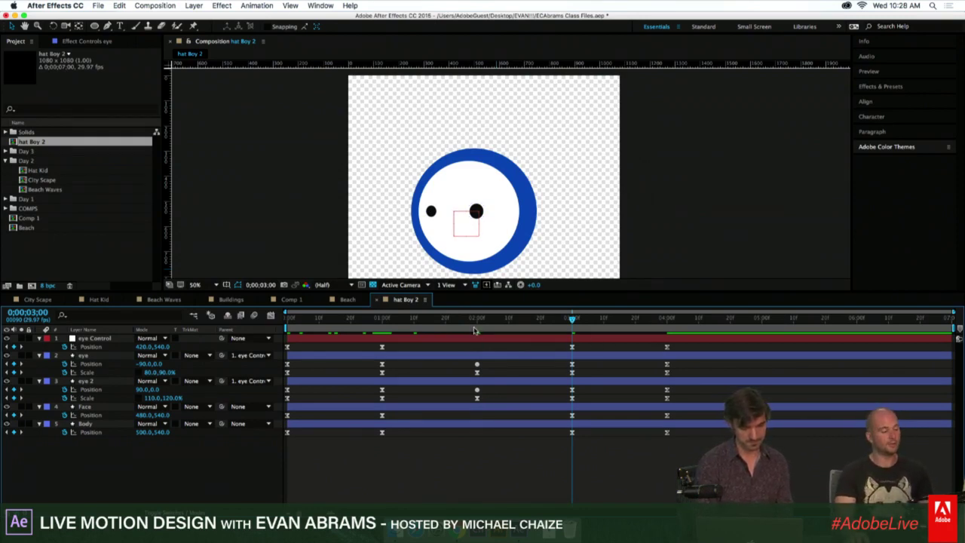
left_click_drag(476, 329, 581, 335)
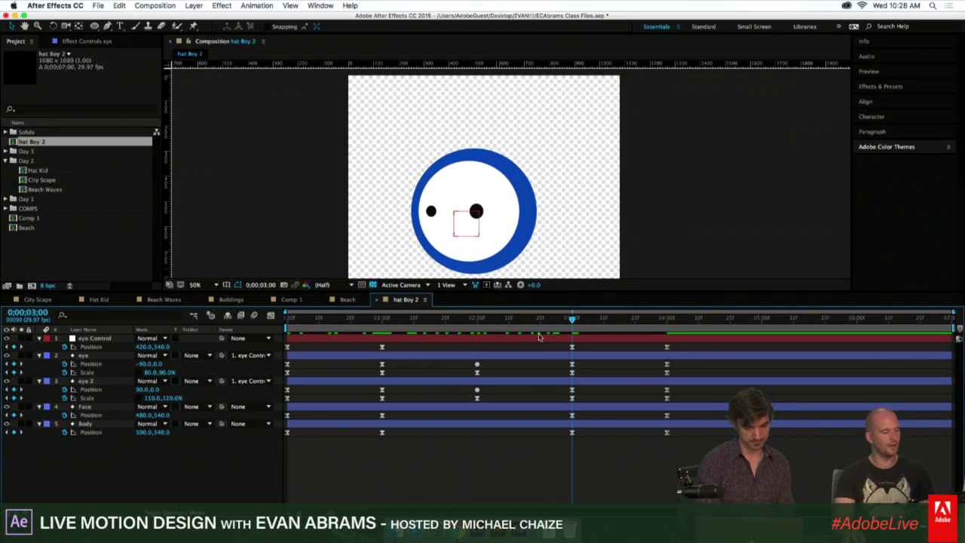
left_click_drag(484, 357, 481, 401)
left_click(477, 332)
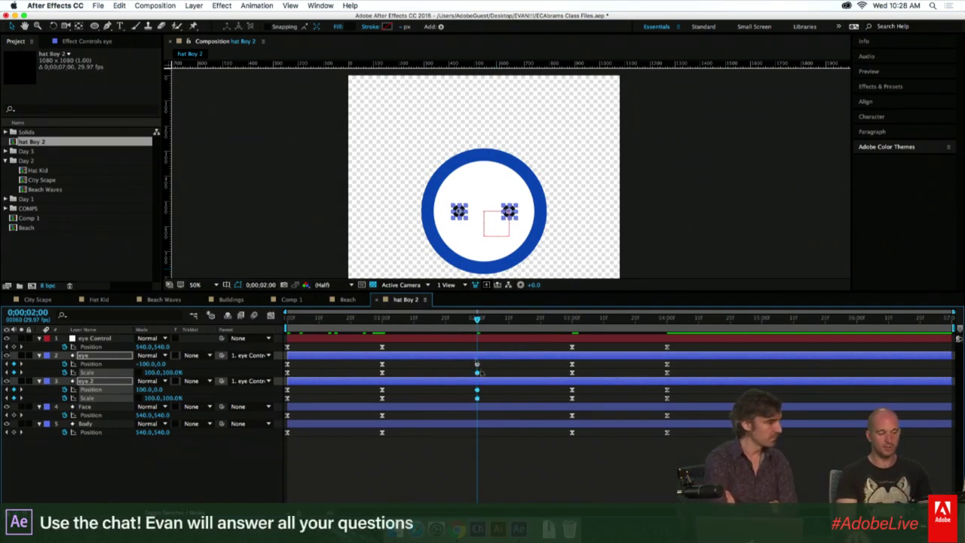
key("F2")
Preview the face animation from near the start.
left_click(354, 324)
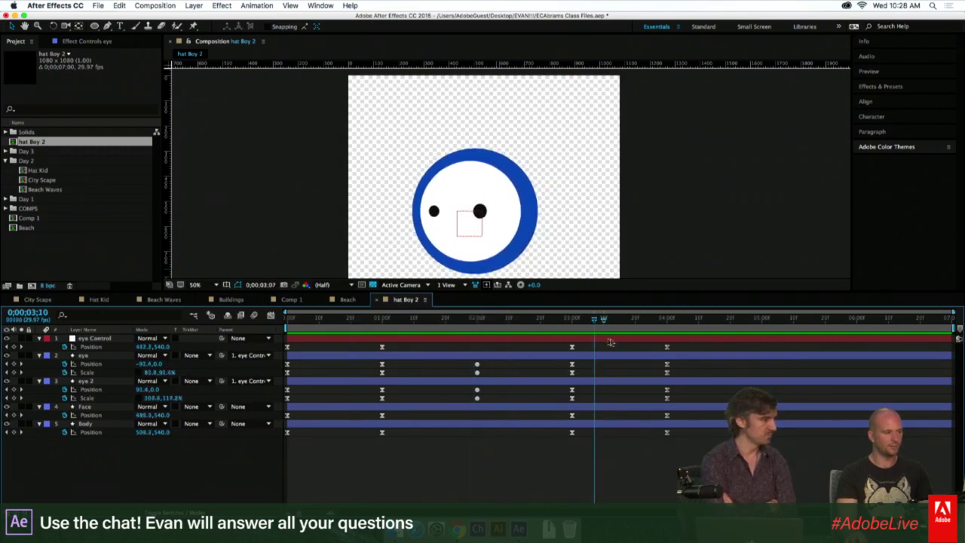
left_click(580, 339)
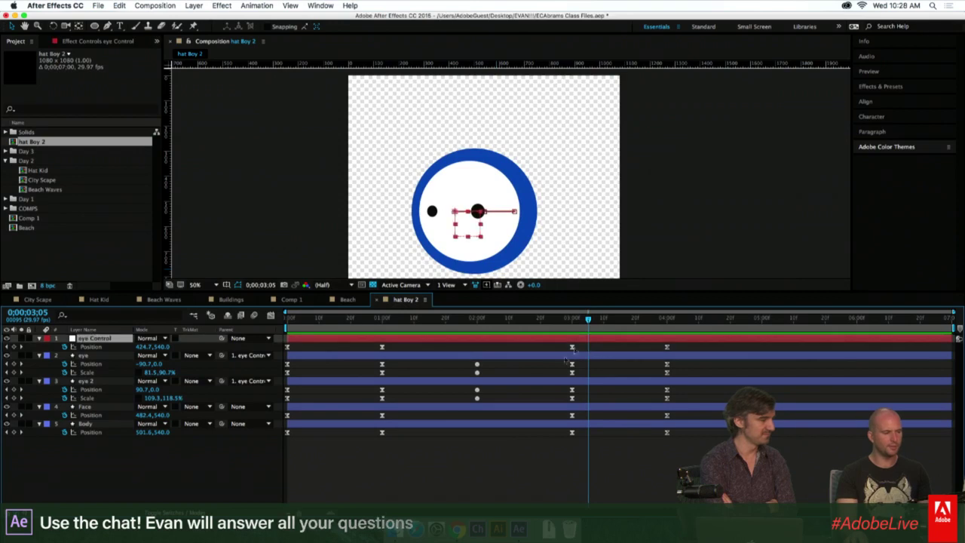
left_click(401, 437)
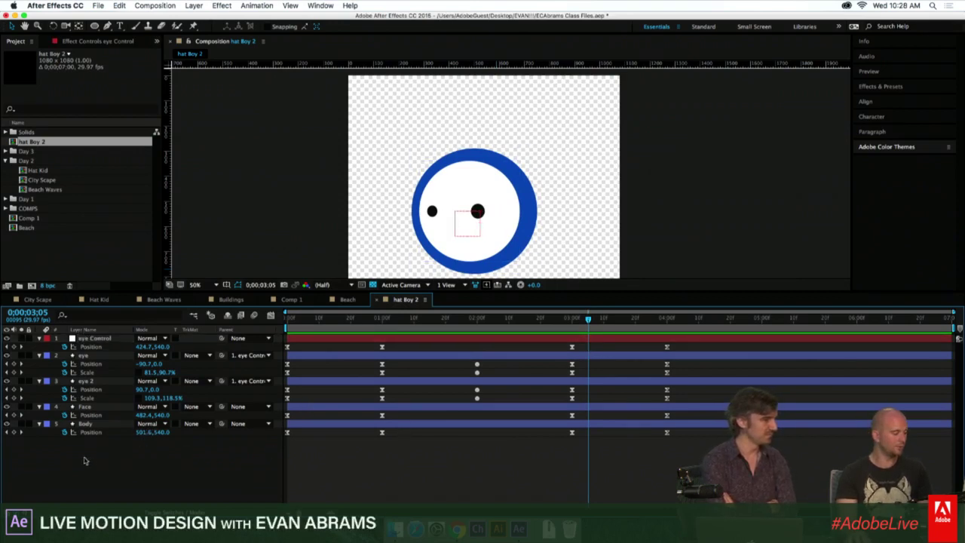
With the Pen tool active, show the grid at 0;00;02;00 and zoom the viewer to 100%.
left_click(108, 27)
left_click_drag(499, 324, 477, 325)
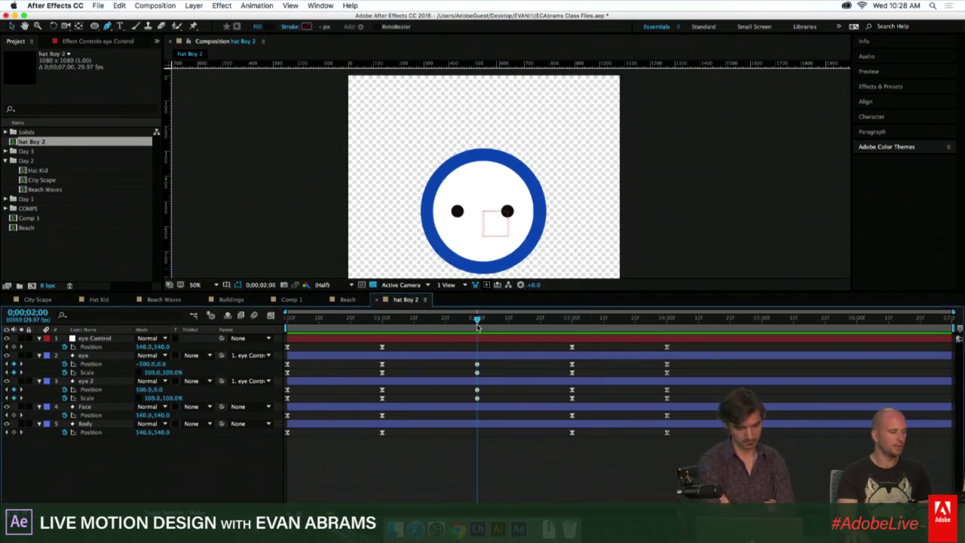
left_click(269, 5)
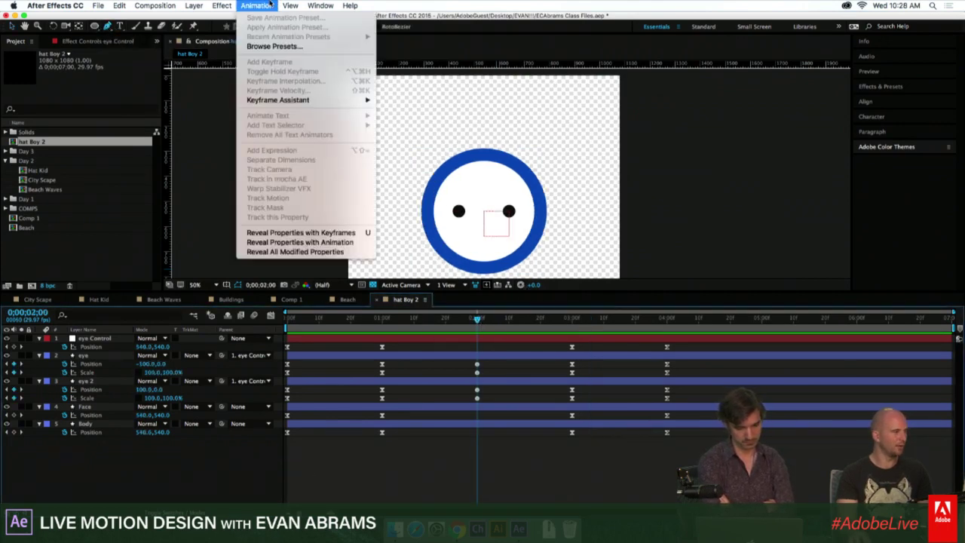
mouse_move(280, 3)
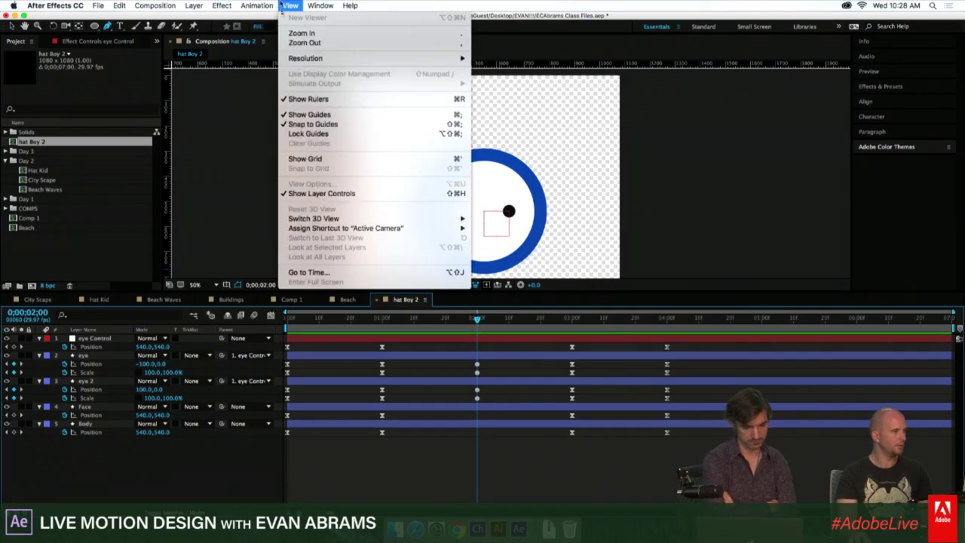
left_click(305, 158)
left_click(291, 6)
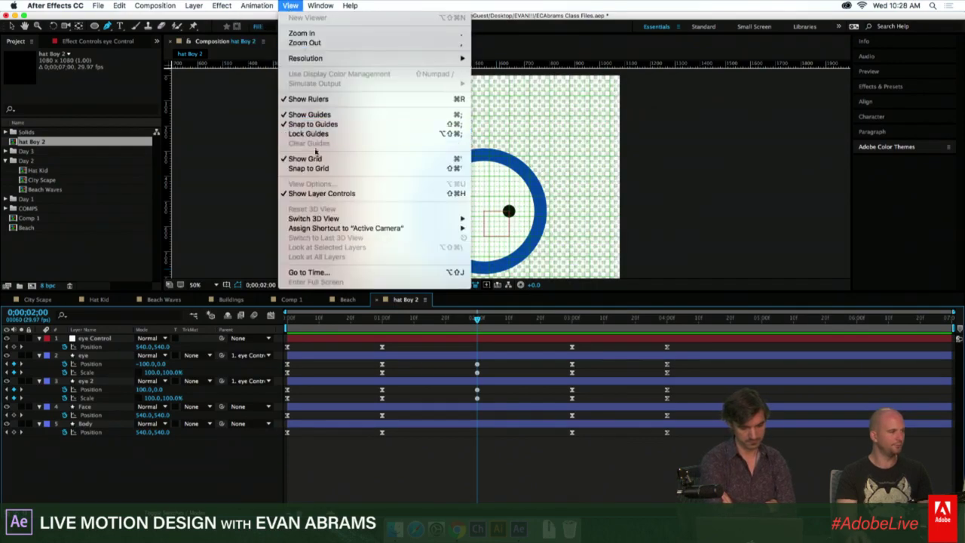
left_click(309, 168)
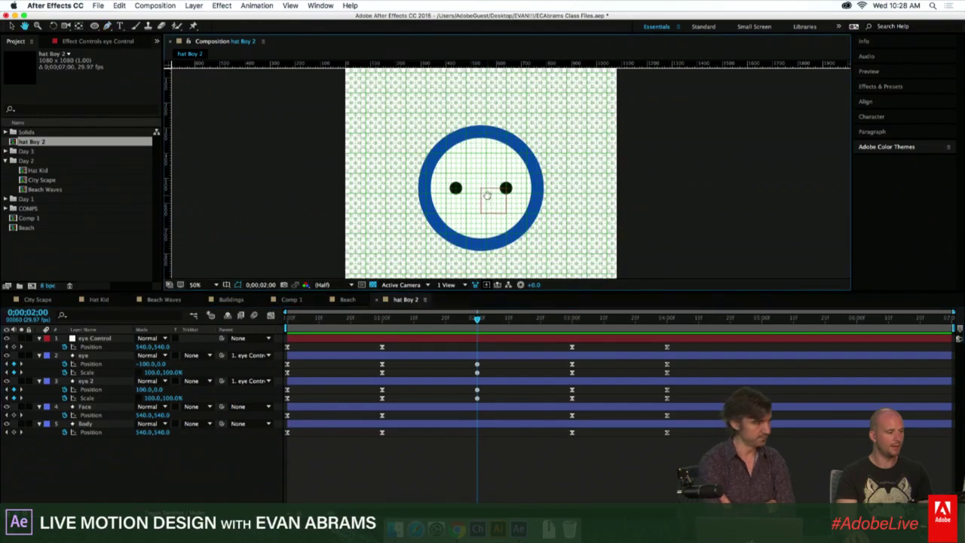
scroll(487, 195, "up", 2)
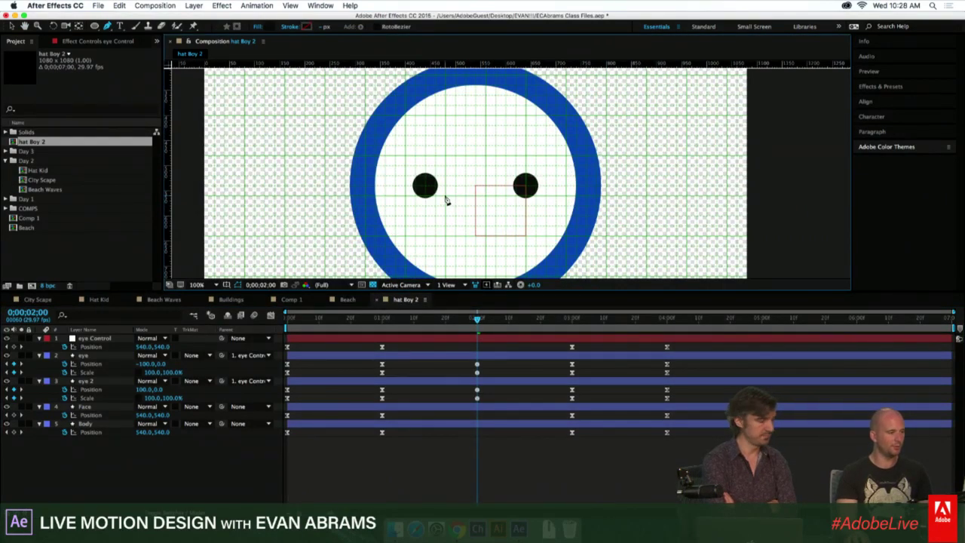
Draw a semicircular mouth path below the eyes and refine its corners and curve.
left_click_drag(444, 194, 505, 236)
left_click_drag(524, 196, 524, 175)
key("v")
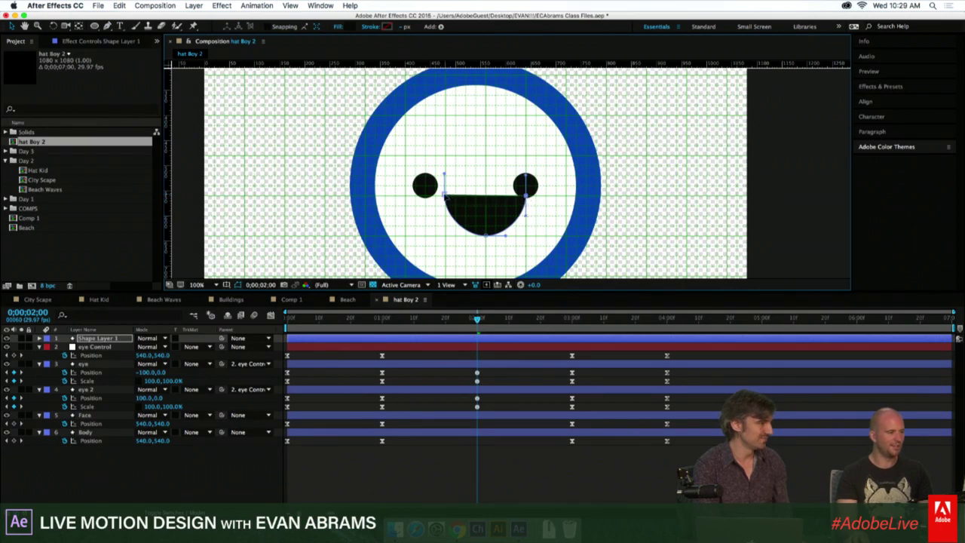
mouse_move(443, 194)
left_mouse_down()
mouse_move(405, 196)
mouse_move(425, 197)
left_mouse_up()
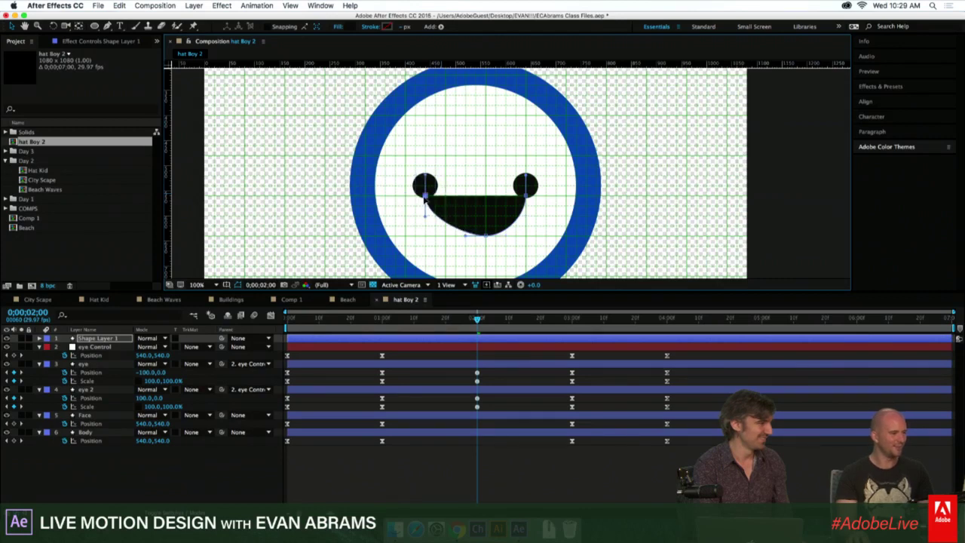
left_click_drag(486, 235, 450, 234)
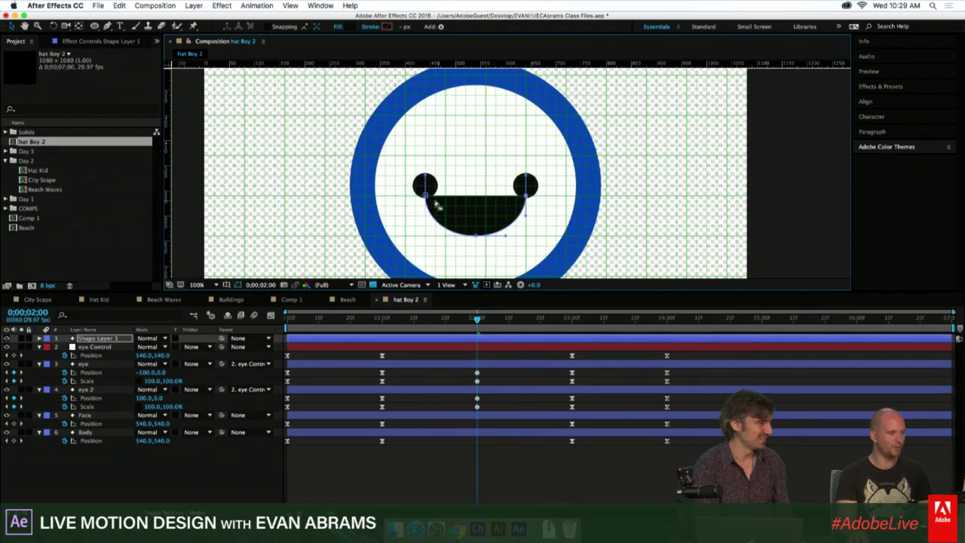
left_click(426, 195)
Reveal Shape Layer 1's path, stroke and fill properties.
left_click(470, 340)
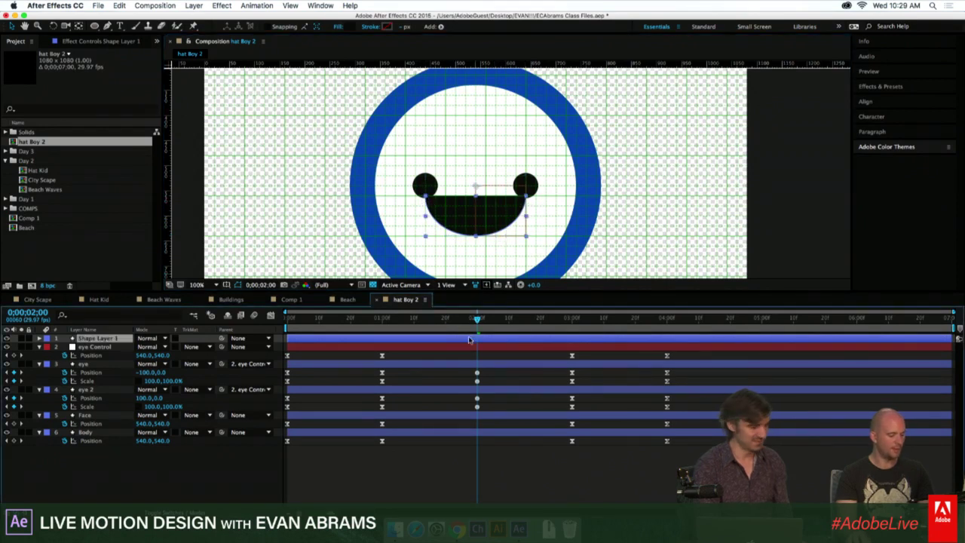
key("u")
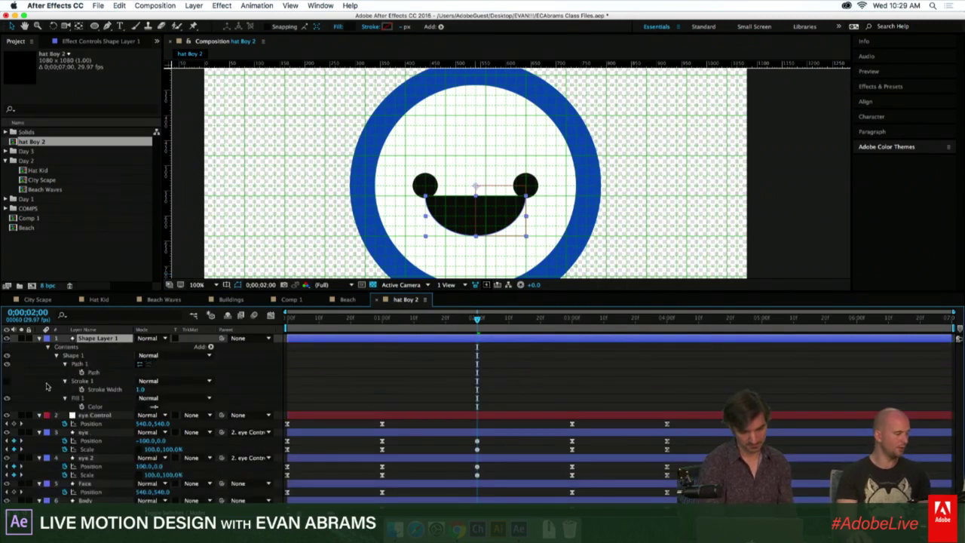
left_click(93, 383)
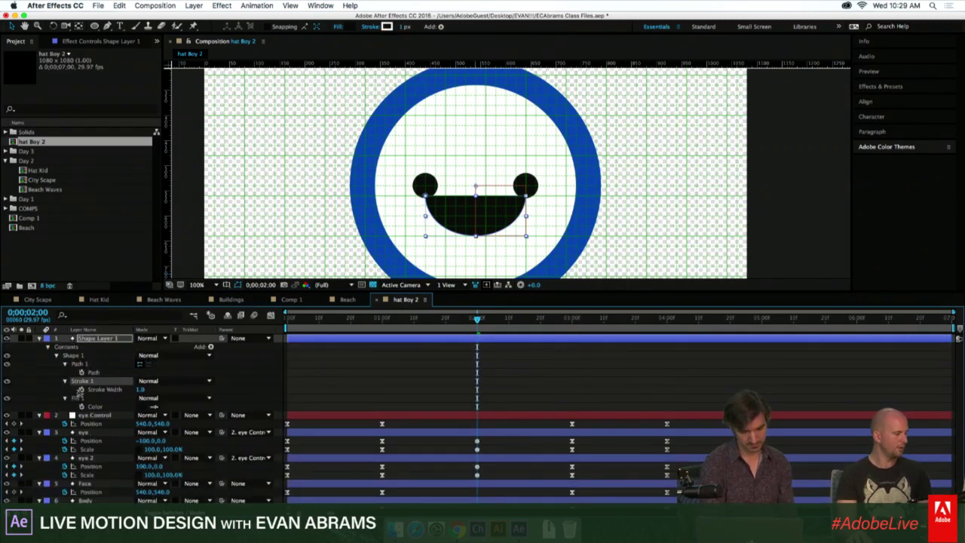
Give the mouth no fill and a 1A1A1A stroke 20 px wide.
left_click(334, 27)
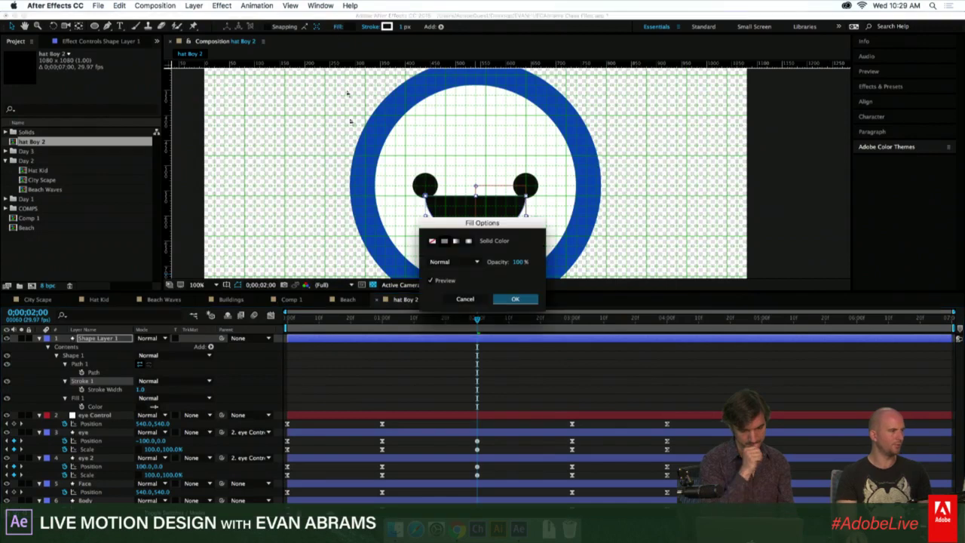
left_click(433, 241)
left_click(515, 298)
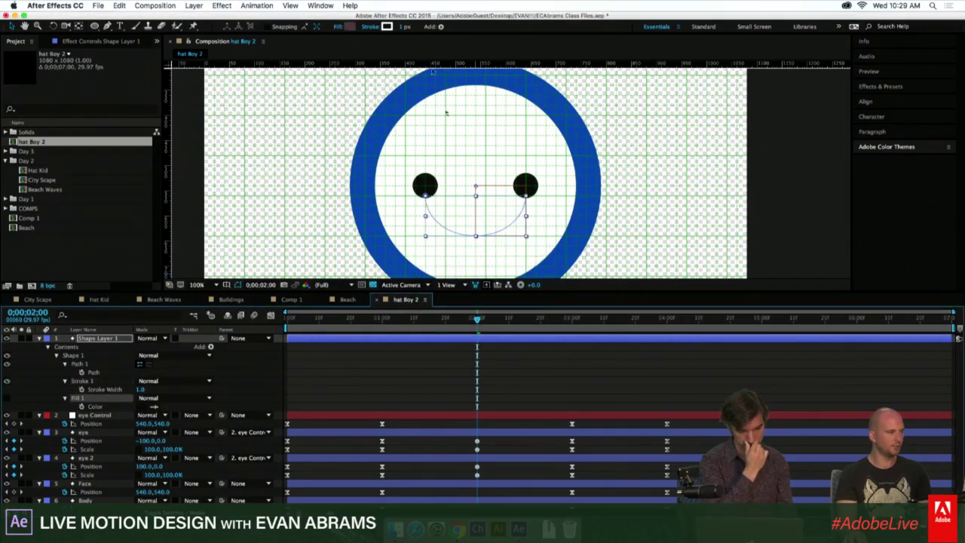
left_click(387, 27)
type("1A1A1A")
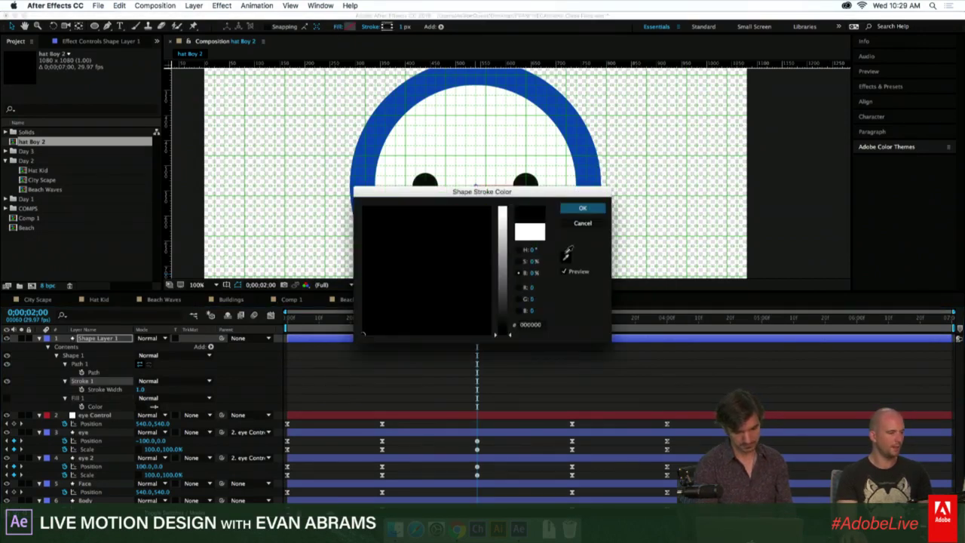
left_click(582, 209)
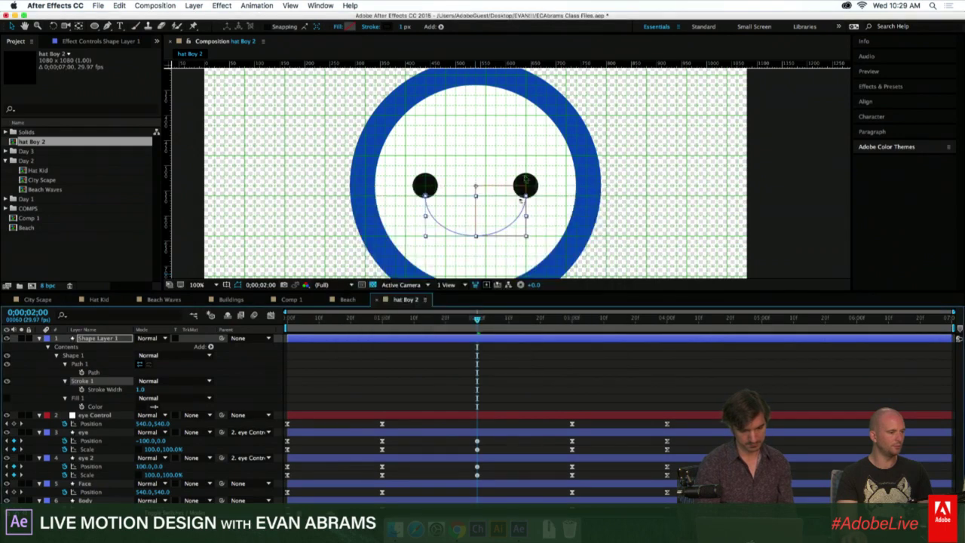
left_click(403, 27)
type("20")
key("Return")
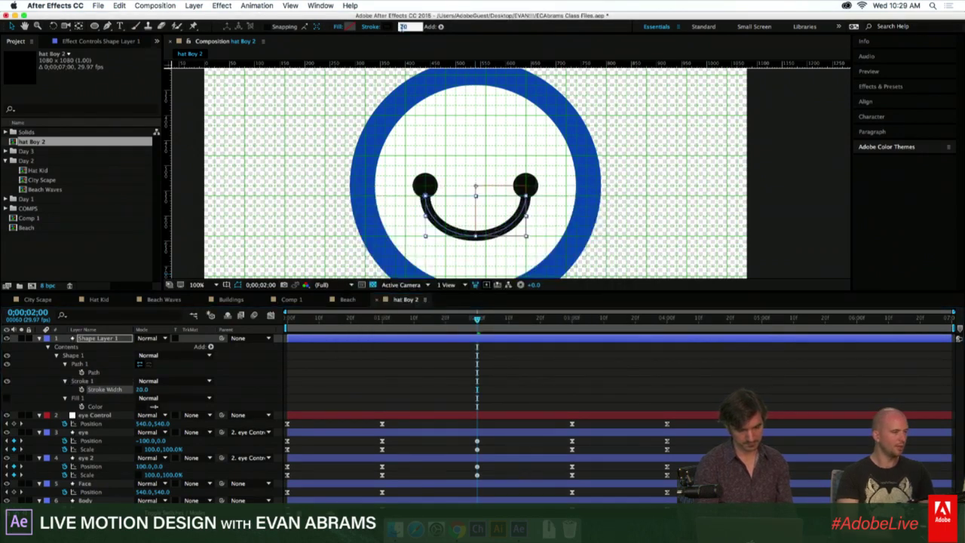
Free-transform the mouth path down into a small smile.
left_click(105, 373)
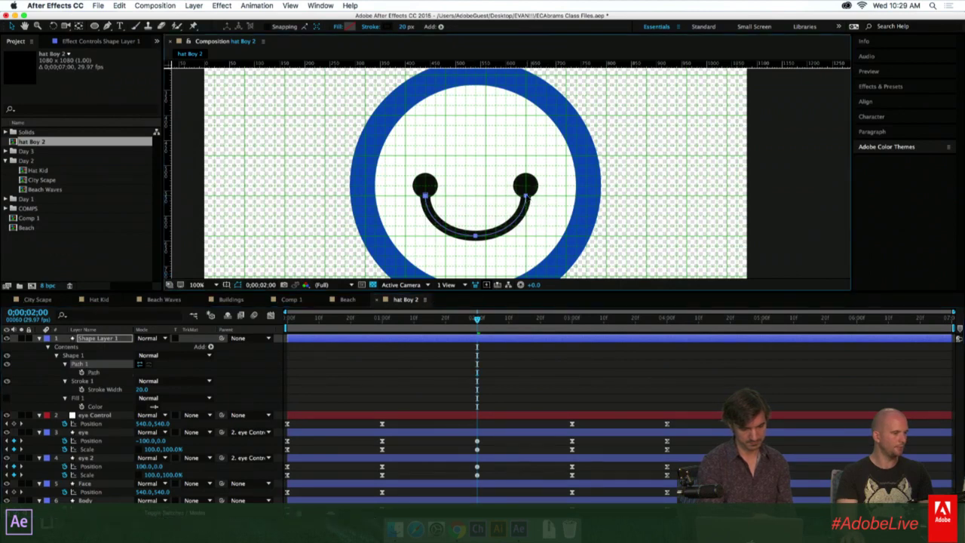
double_click(536, 193)
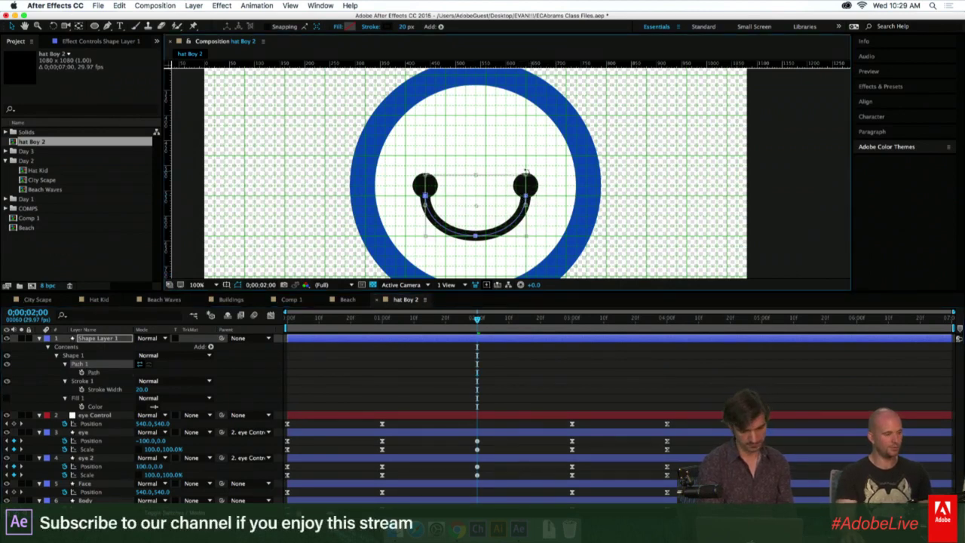
left_click_drag(526, 176, 491, 197)
key("Return")
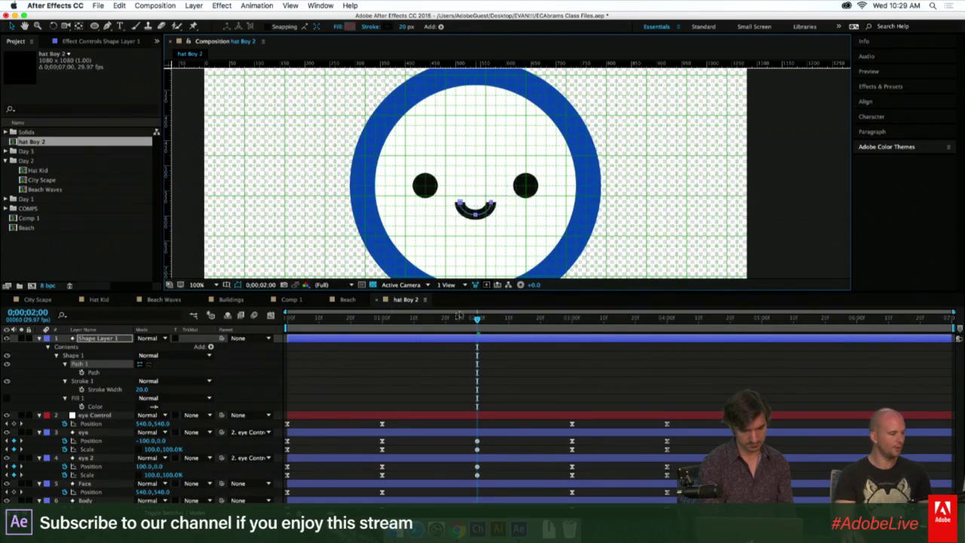
Nudge the mouth path two steps lower on the face.
left_click(103, 373)
key("shift+Down")
key("shift+Down")
key("shift+Down")
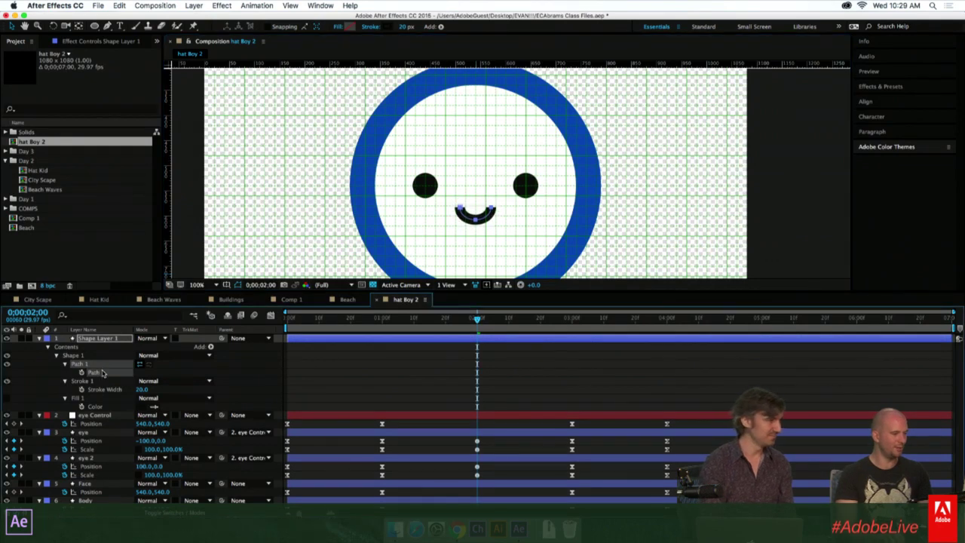
key("shift+Down")
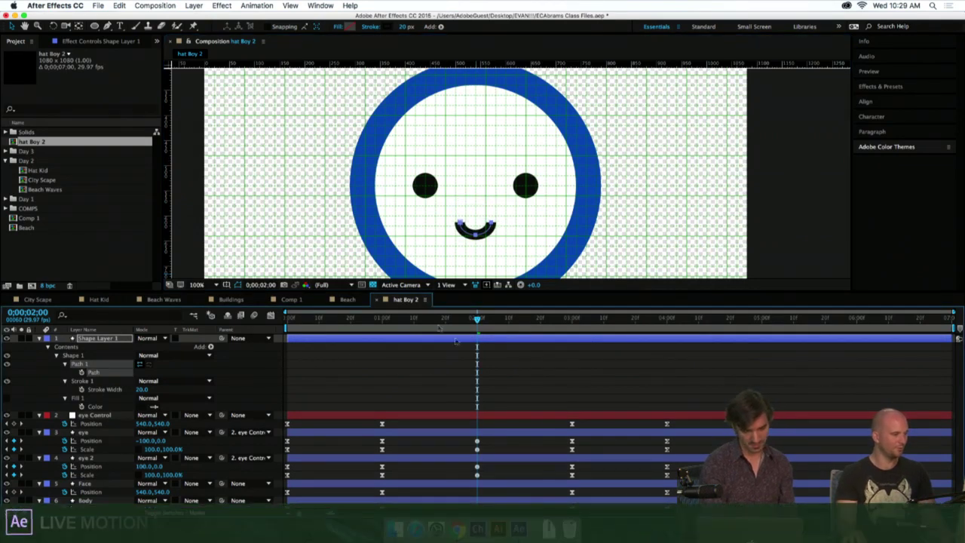
Set the mouth's Stroke 1 Line Cap to Round Cap.
left_click(64, 381)
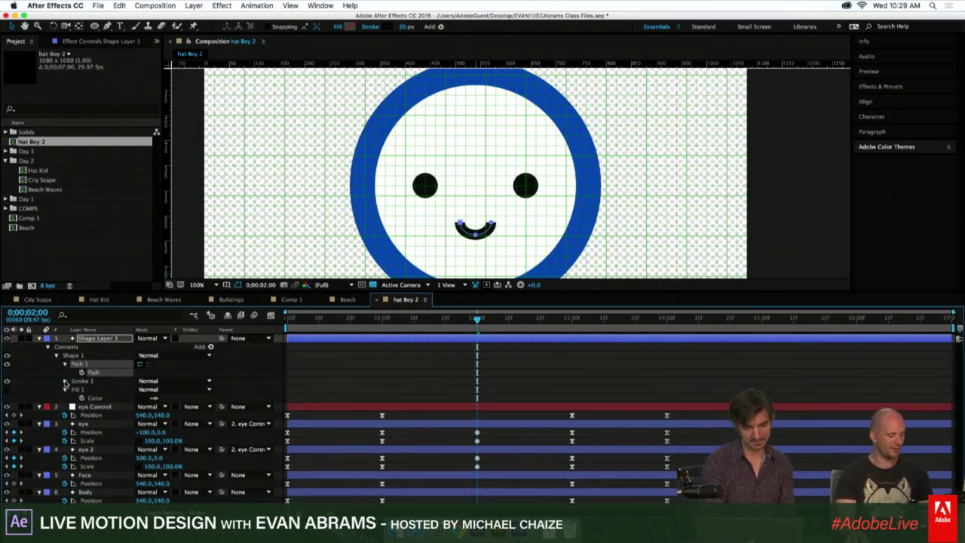
left_click(65, 381)
scroll(65, 380, "down", 1)
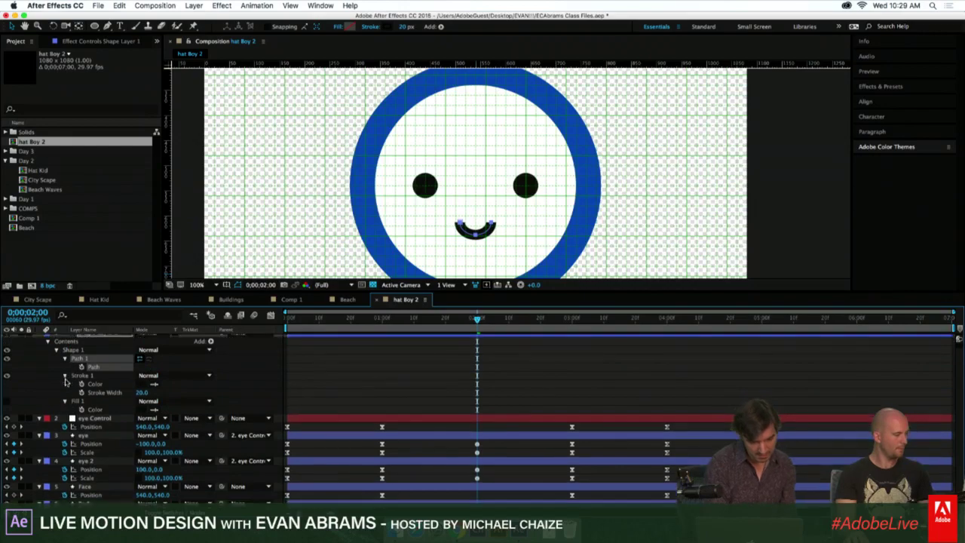
left_click(65, 379)
left_click(64, 381)
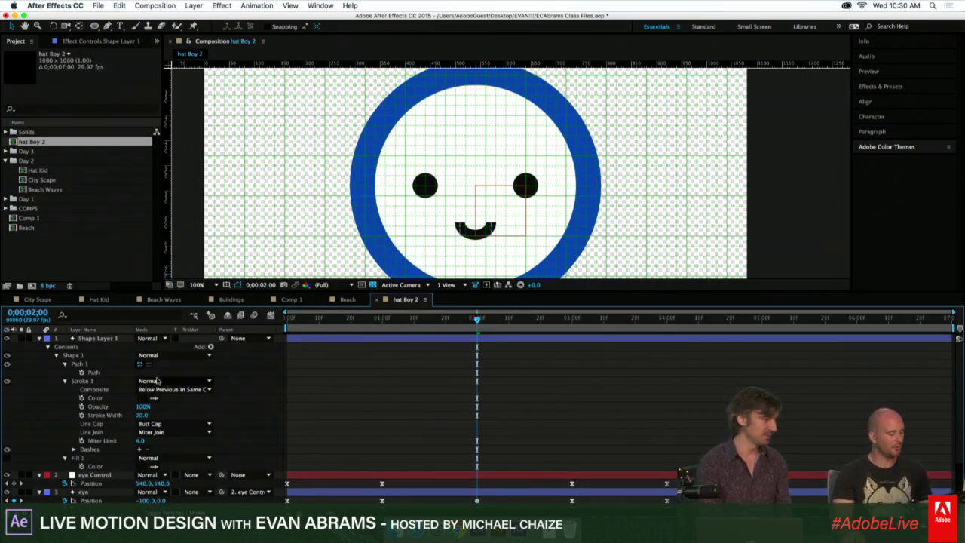
left_click(151, 425)
left_click(152, 435)
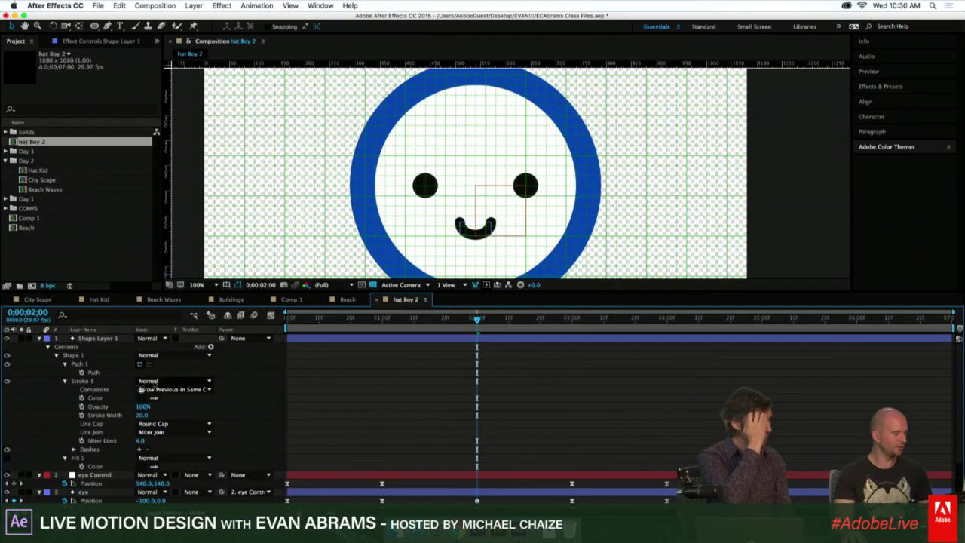
Show the eye's keyframes in the Graph Editor and select the two-second keyframes.
key("u")
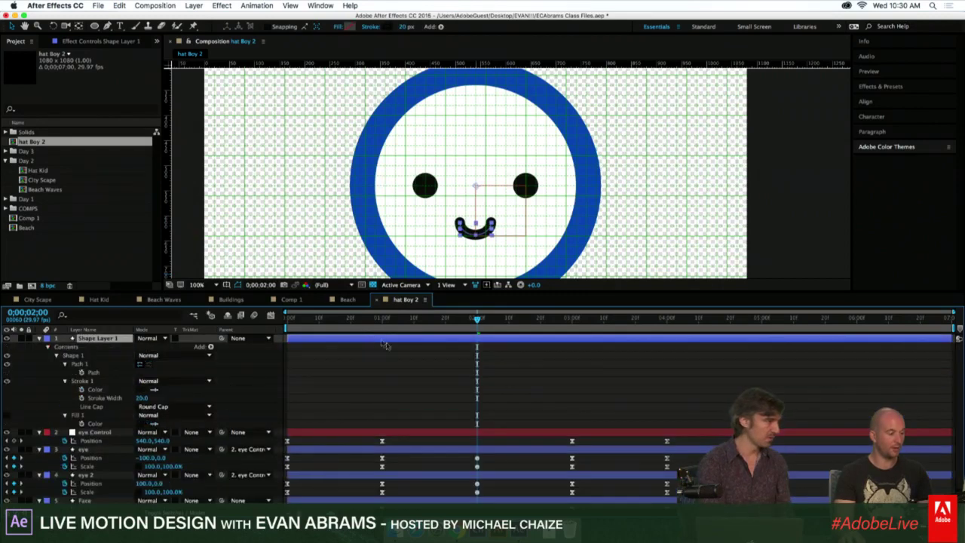
left_click_drag(485, 368, 467, 385)
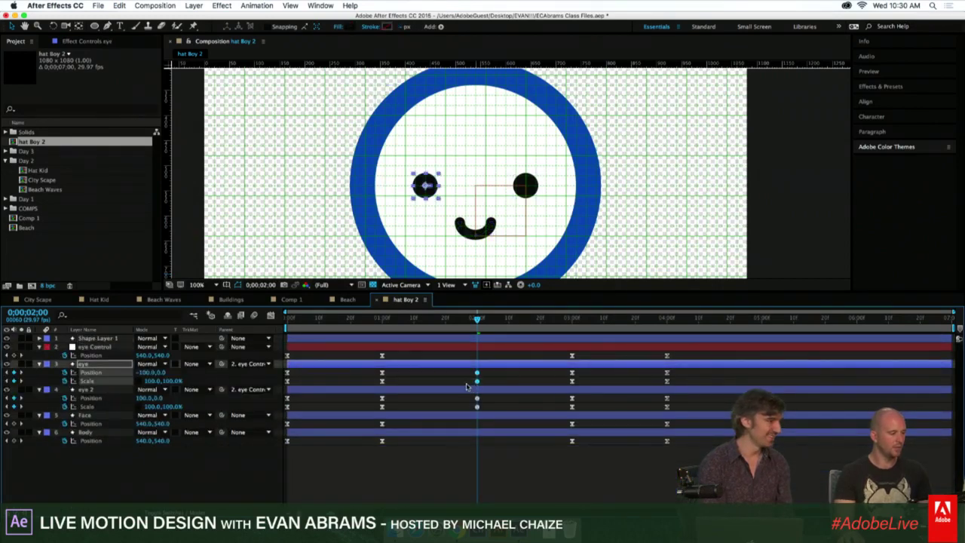
left_click(271, 315)
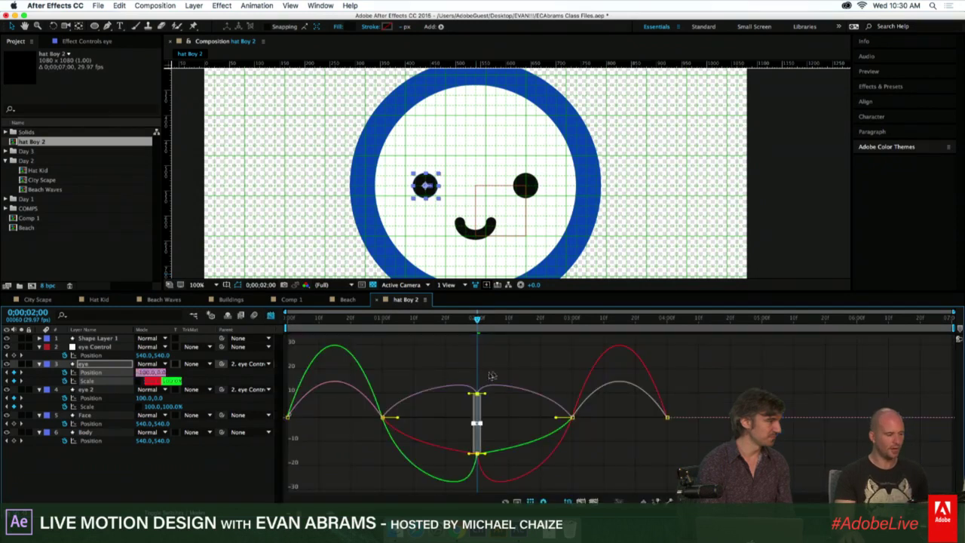
left_click_drag(453, 471, 454, 468)
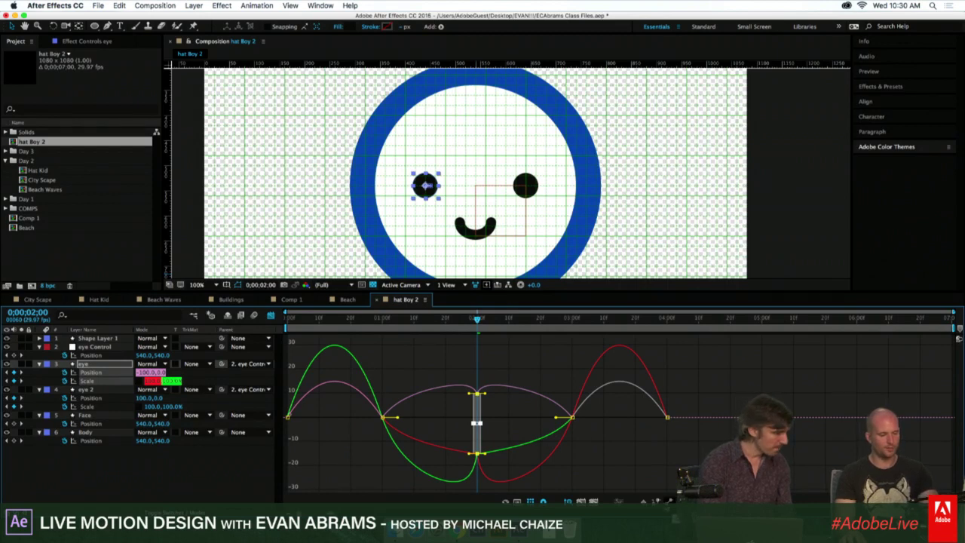
Stretch the two-second keyframe values to reshape the curves, then close the Graph Editor.
left_click_drag(476, 453, 477, 464)
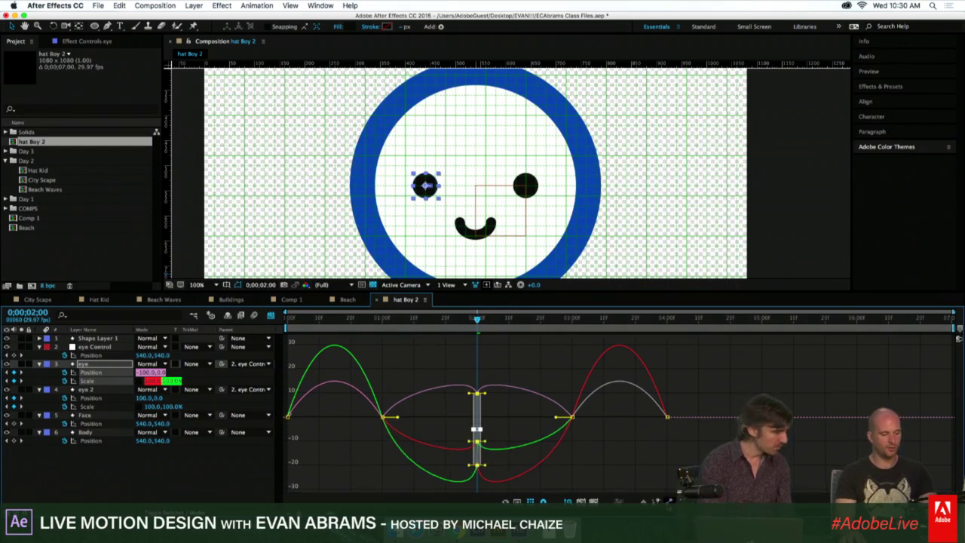
key("cmd+z")
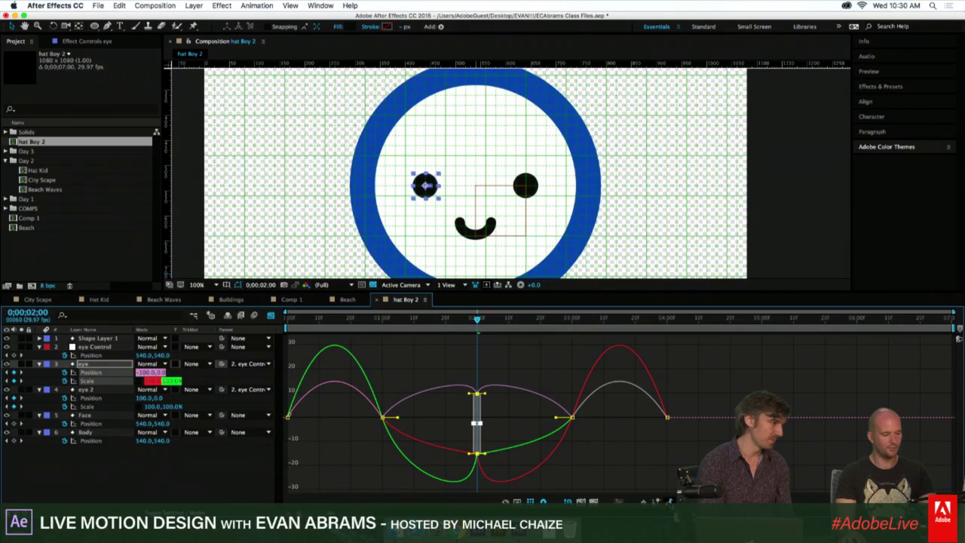
key("cmd+shift+z")
key("cmd+z")
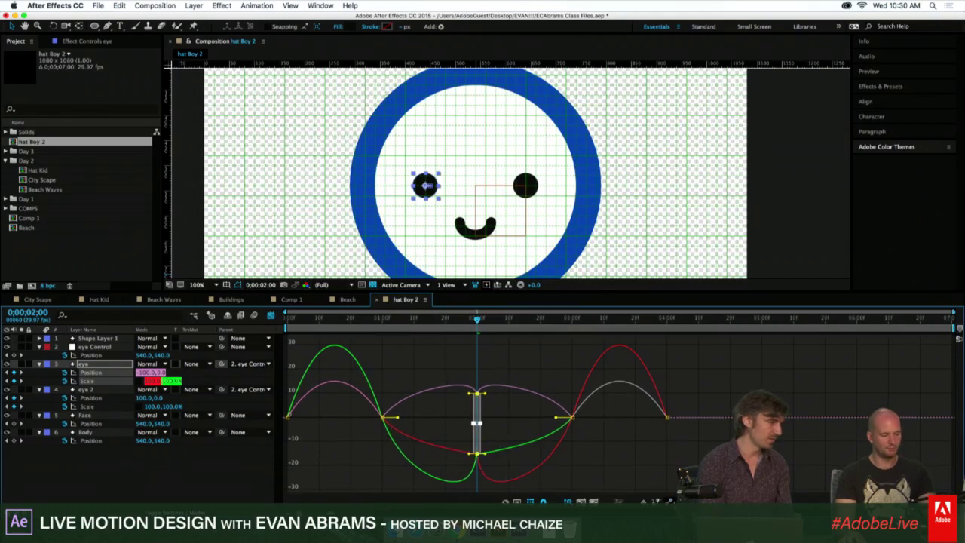
key("cmd+shift+z")
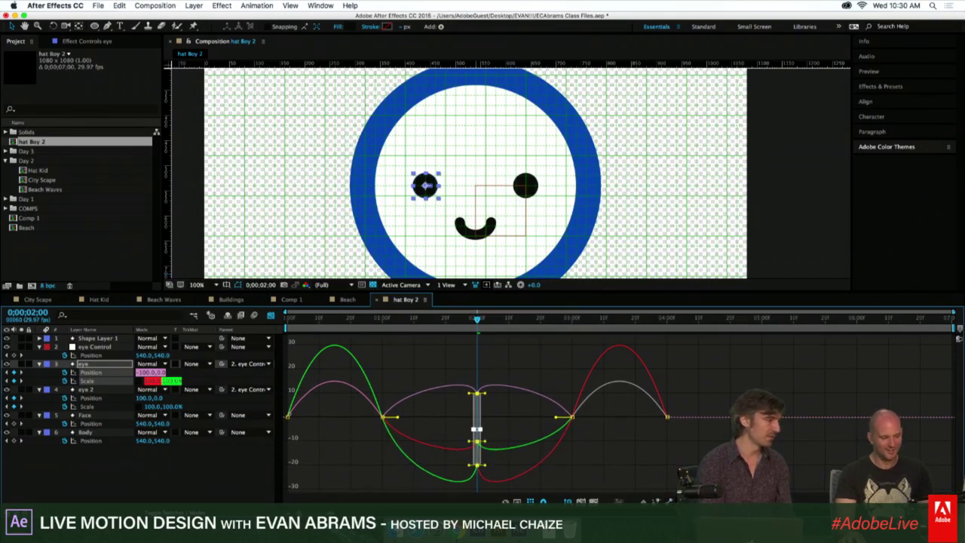
key("cmd+z")
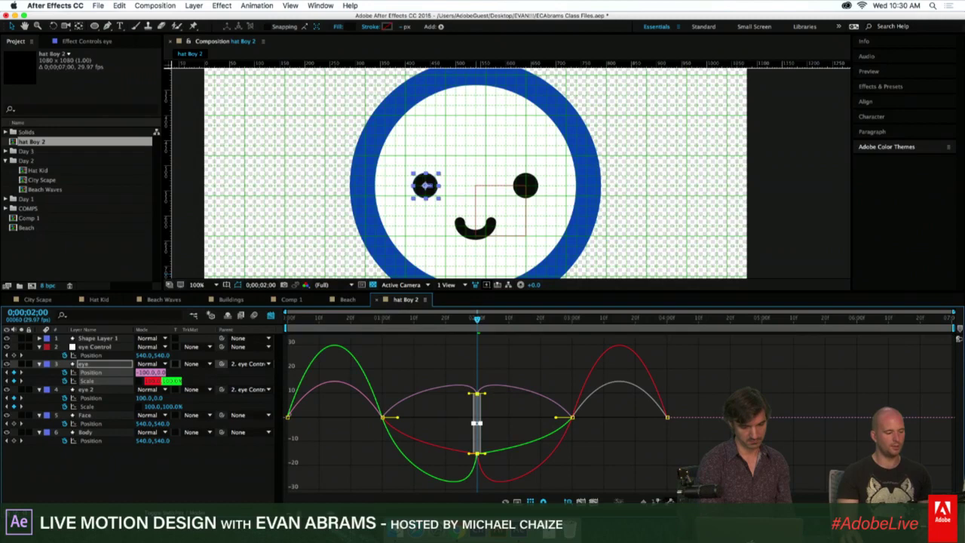
mouse_move(477, 453)
left_mouse_down()
mouse_move(476, 465)
mouse_move(476, 453)
left_mouse_up()
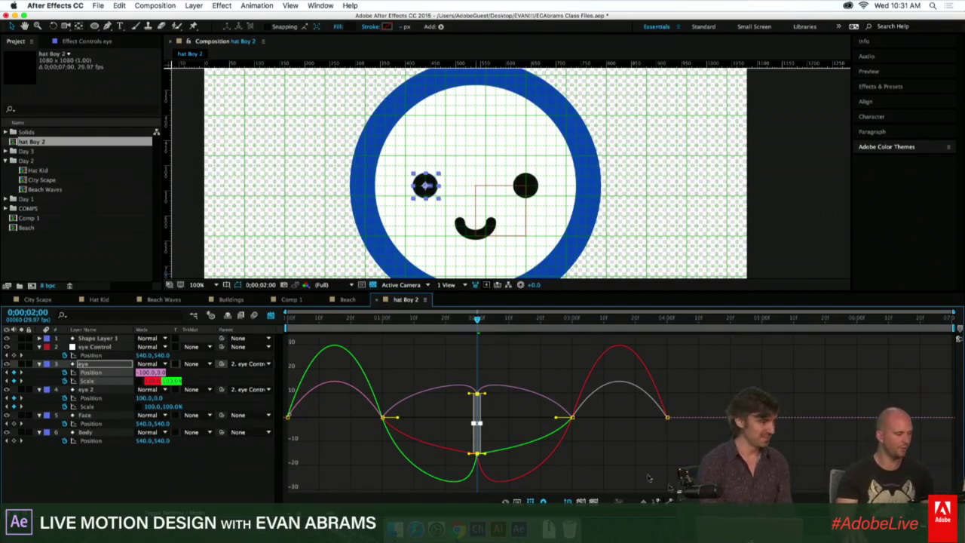
left_click(271, 315)
Play back the eye animation, then rename Shape Layer 1 to Mouth.
left_click(498, 452)
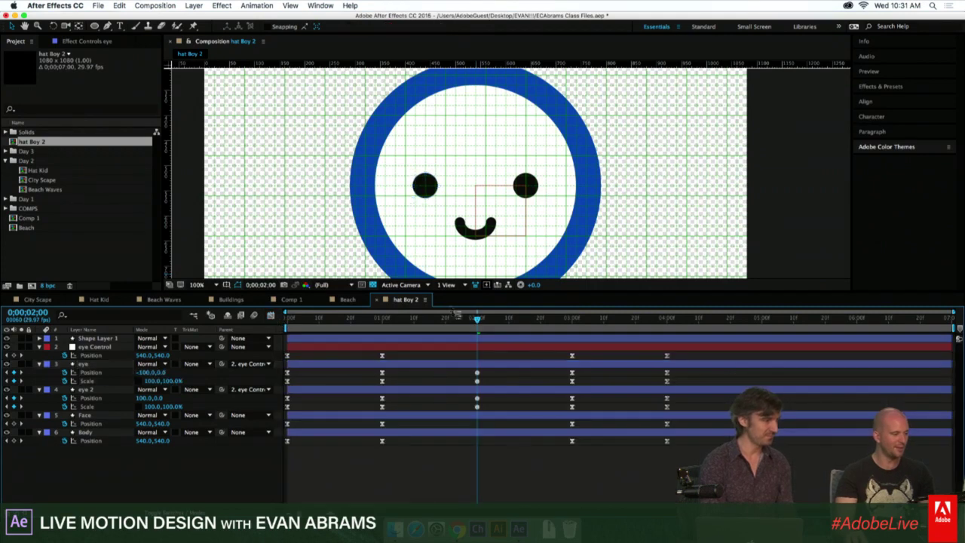
key("space")
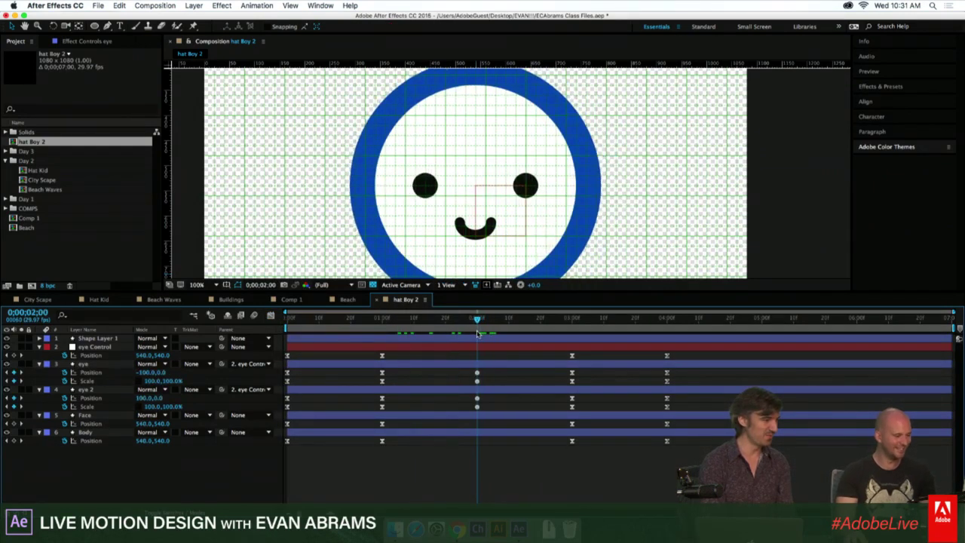
left_click(84, 339)
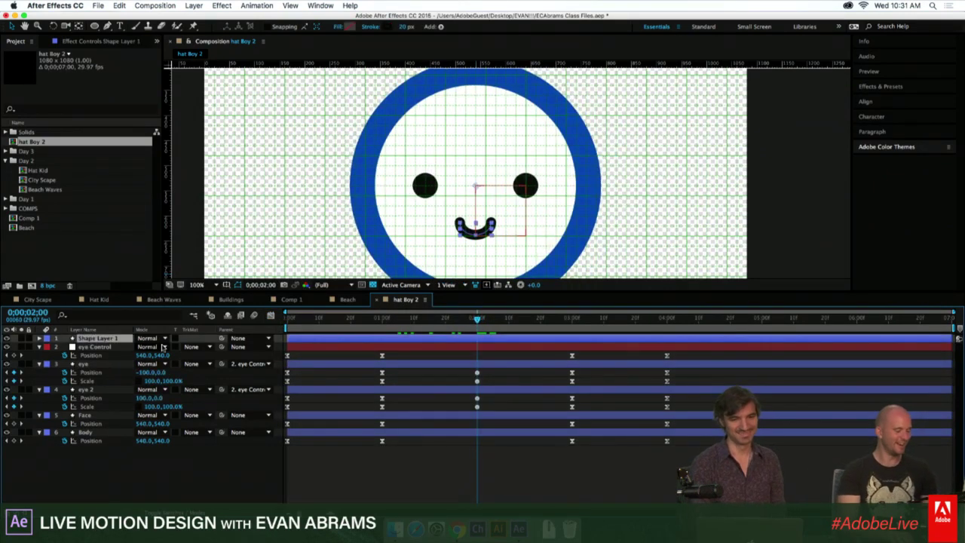
type("Mouth")
key("Return")
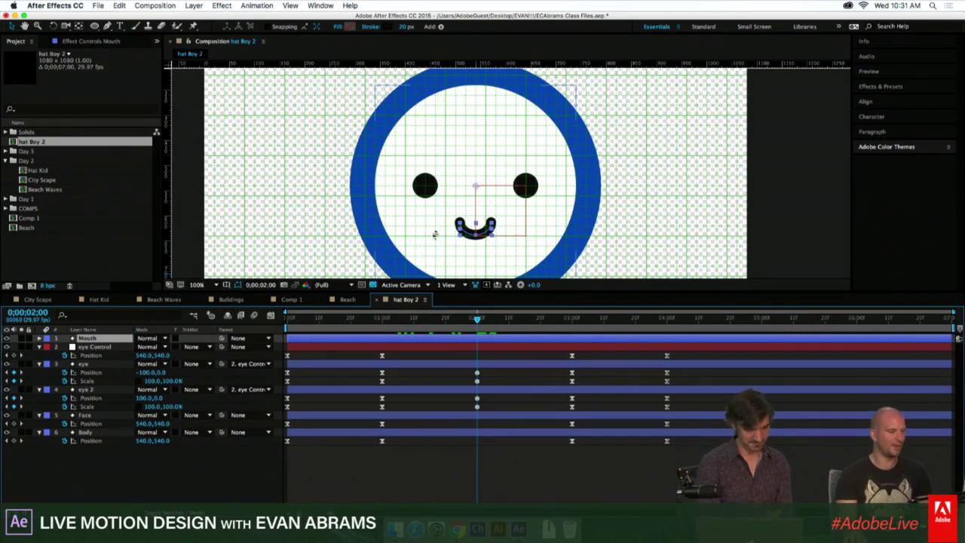
Parent Mouth to eye Control and preview the mouth following the eyes.
scroll(434, 234, "down", 2)
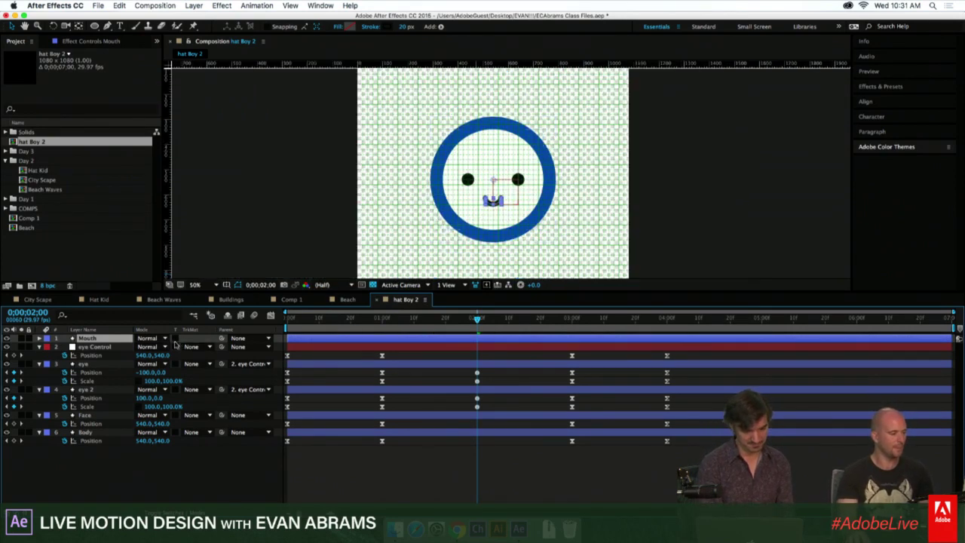
left_click_drag(222, 338, 98, 347)
key("space")
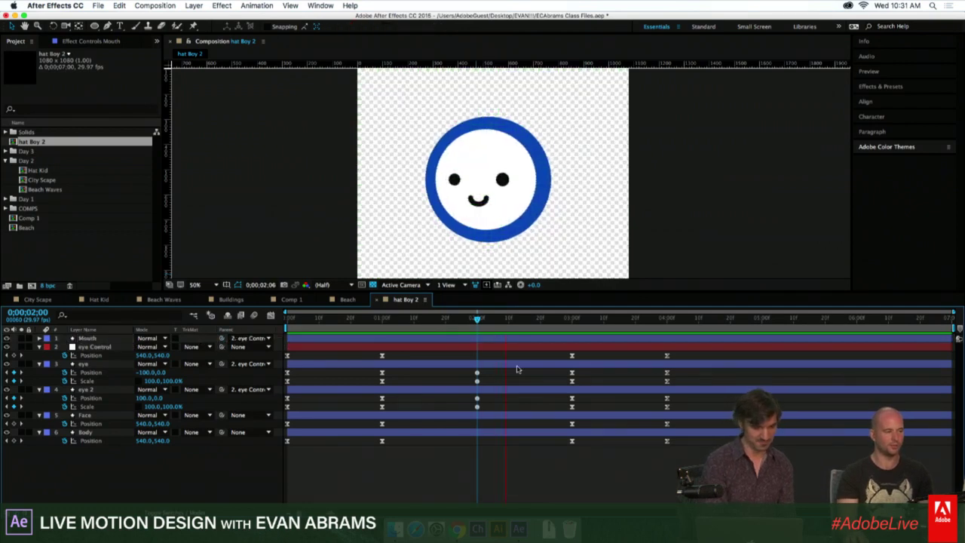
key("space")
key("space")
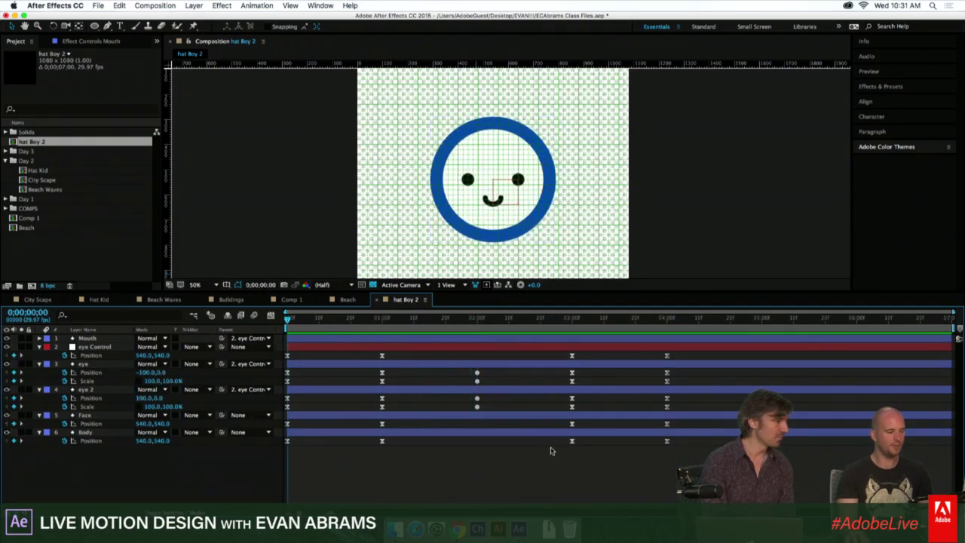
key("space")
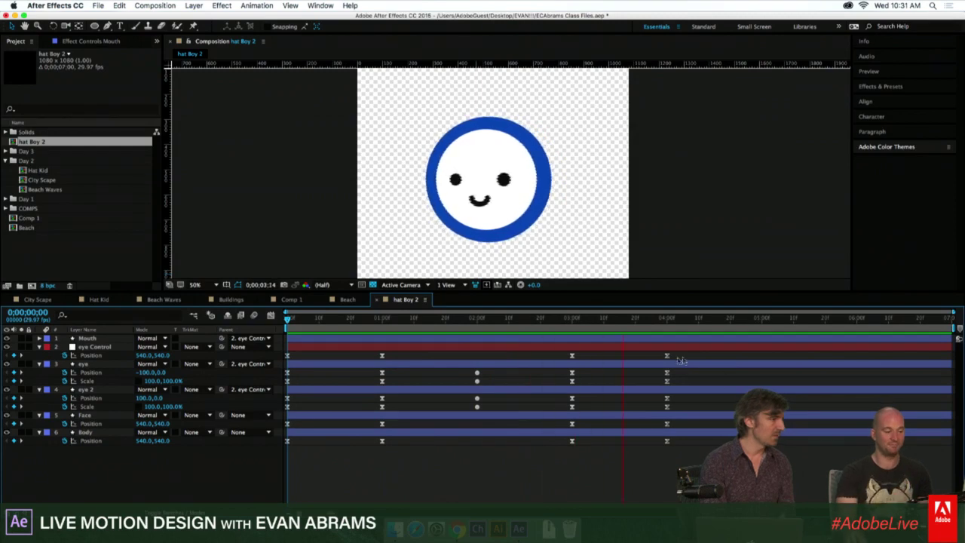
key("space")
left_click(666, 319)
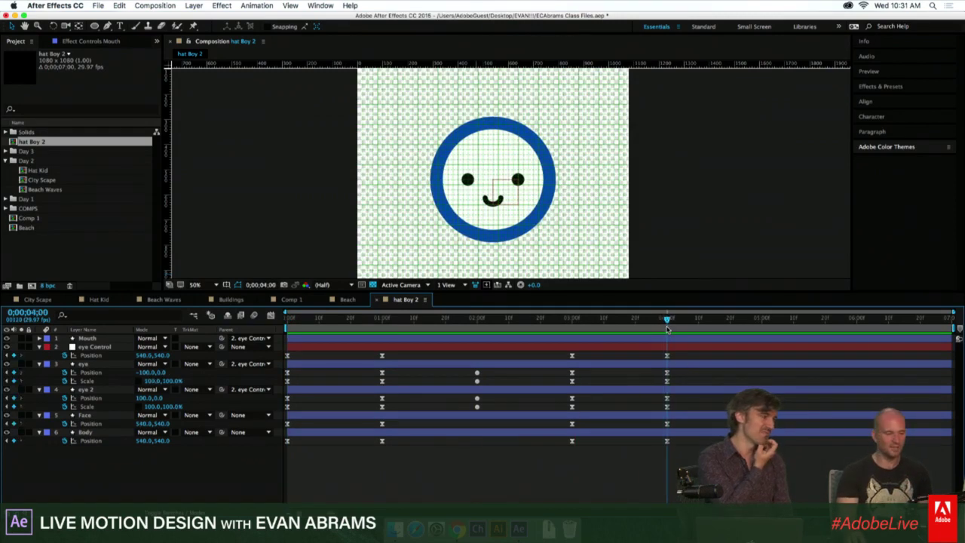
left_click_drag(666, 327, 477, 370)
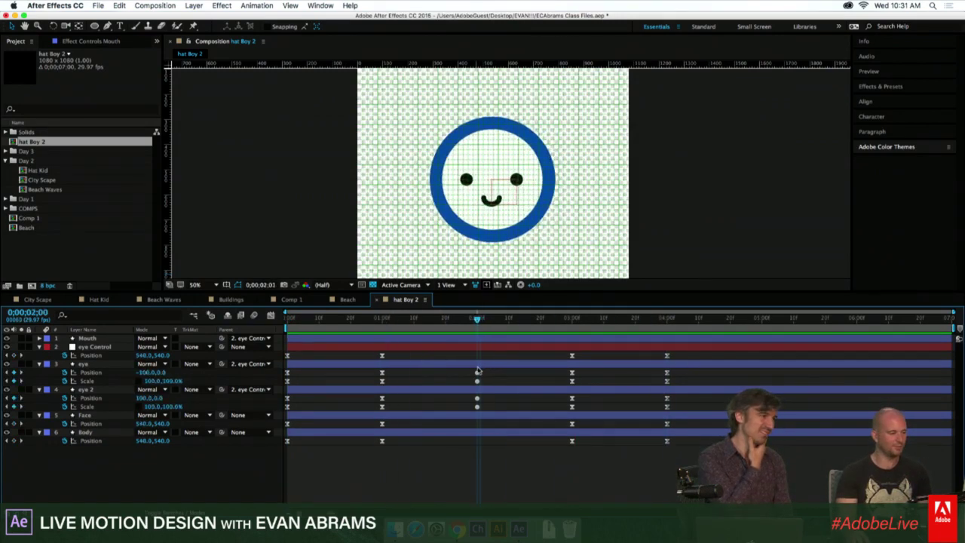
left_click(477, 343)
Expand the Mouth layer's Shape 1 and collapse its Path 1, Stroke 1 and Fill 1 groups.
key("u")
key("u")
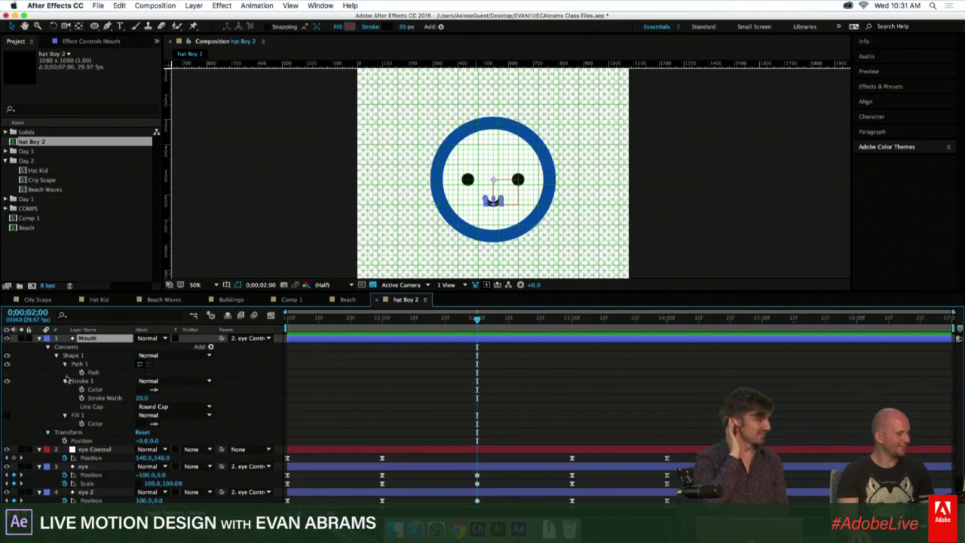
left_click(55, 356)
left_click(55, 356)
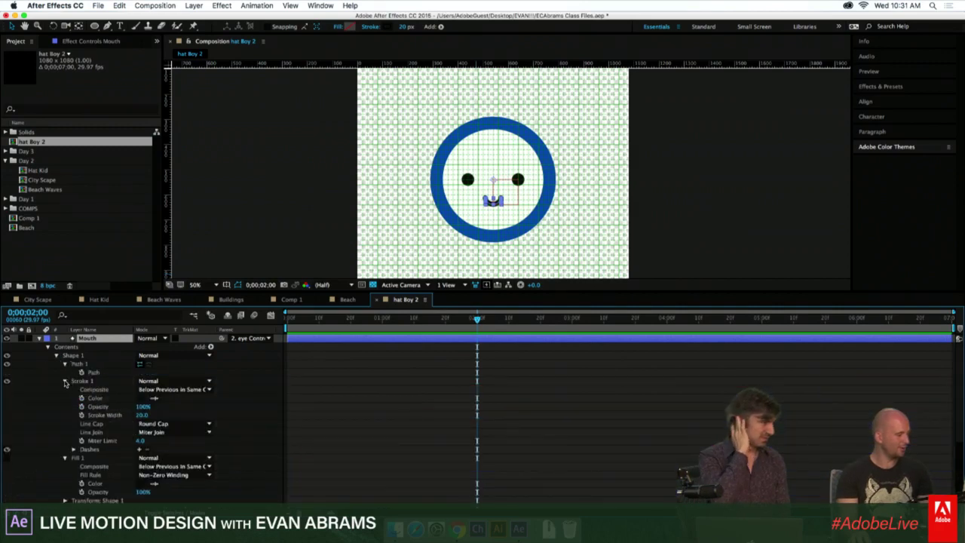
left_click(65, 382)
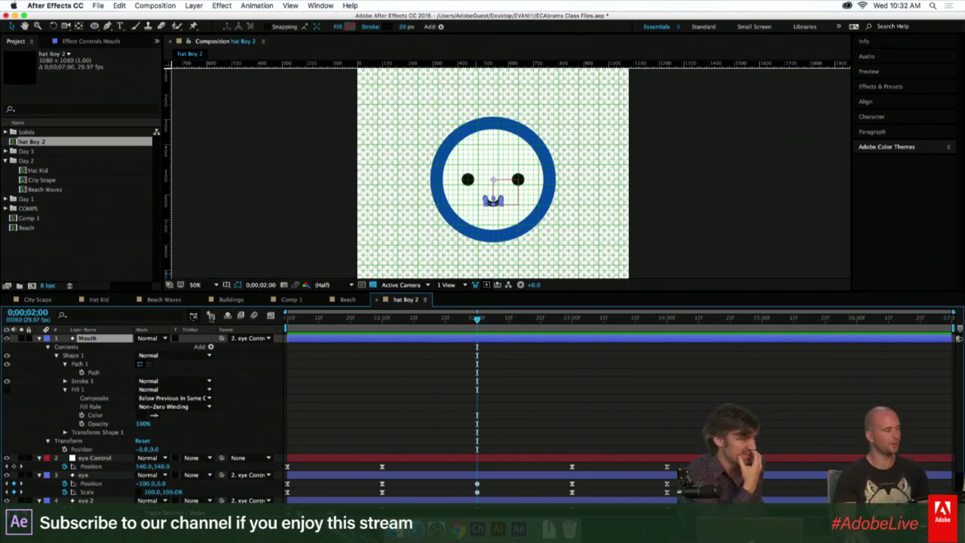
left_click(65, 364)
left_click(65, 381)
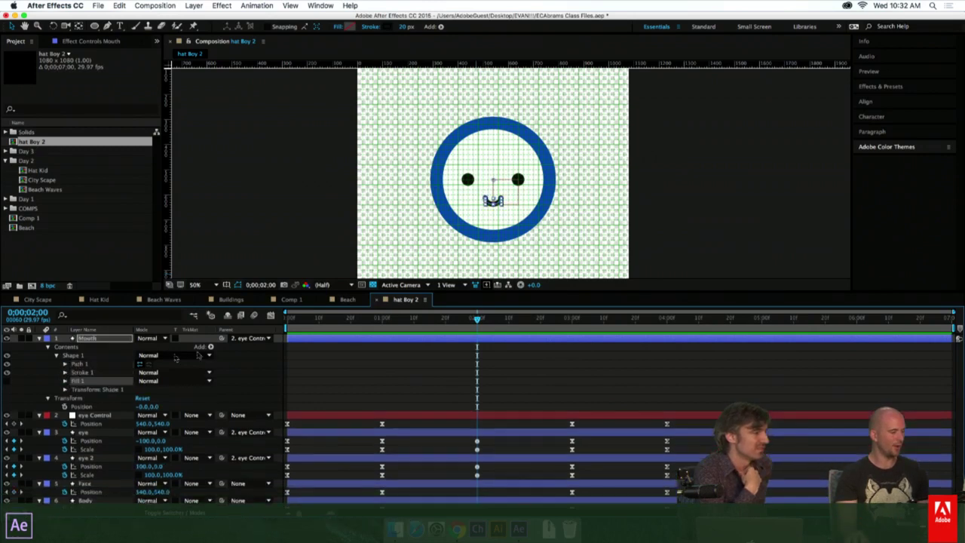
key("s")
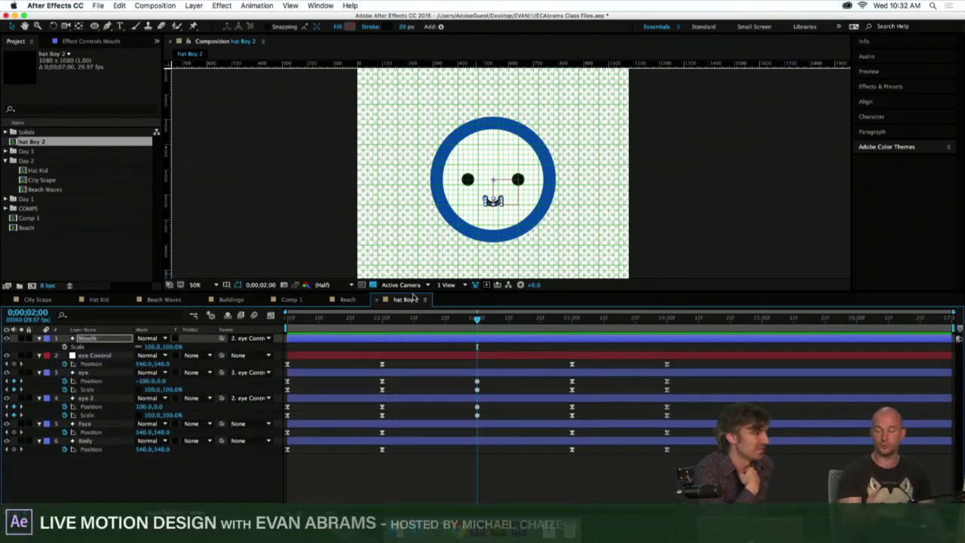
left_click(142, 351)
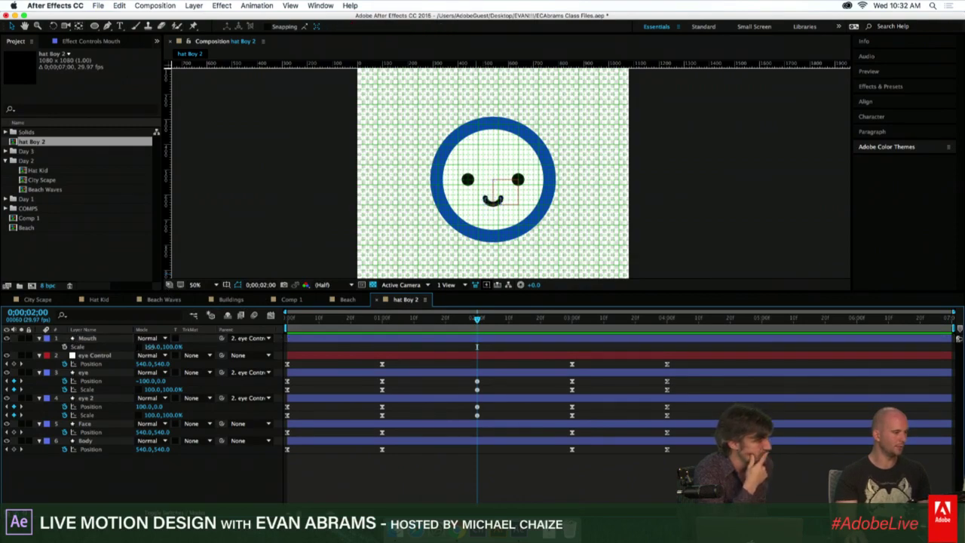
Undo the mouth's scale change and reveal the Mouth layer's properties again.
scroll(487, 199, "up", 6)
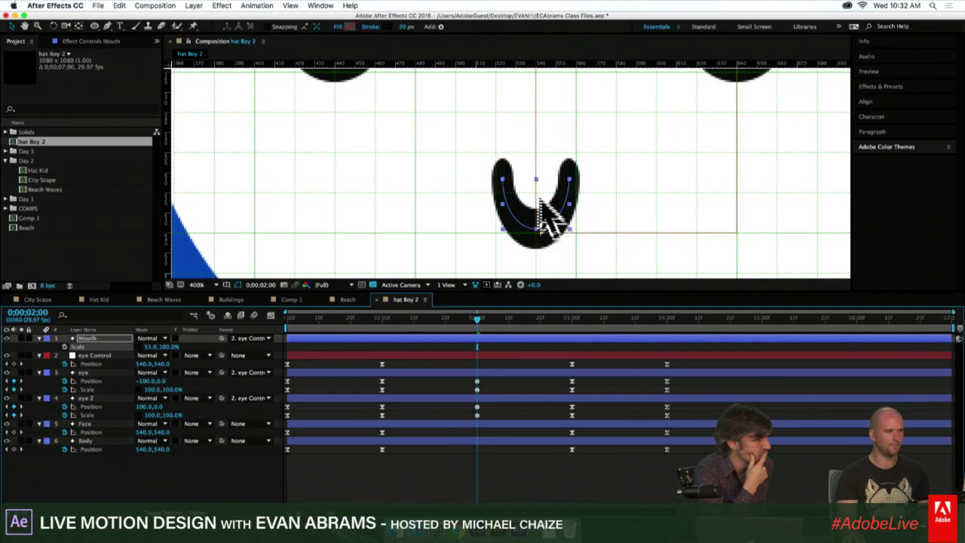
scroll(505, 187, "down", 2)
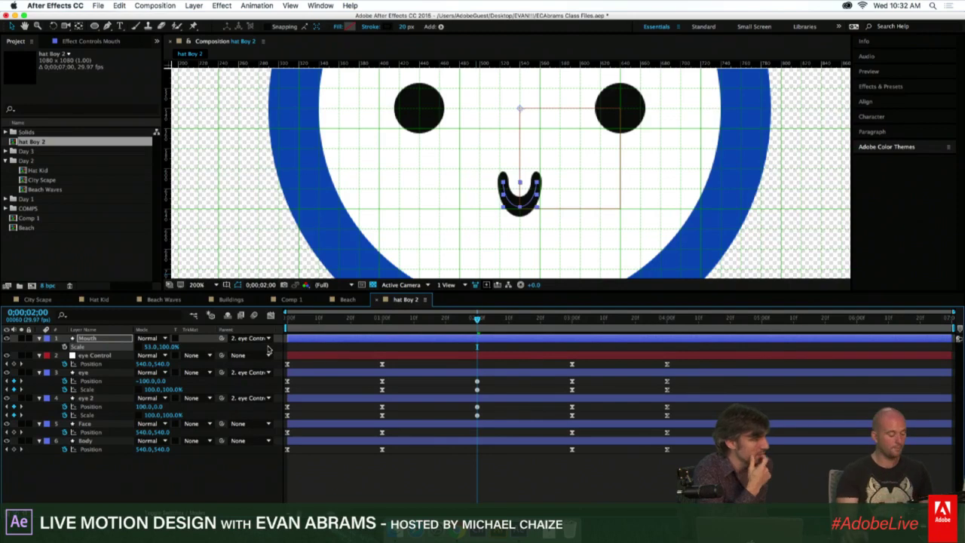
key("super+z")
left_click(64, 347)
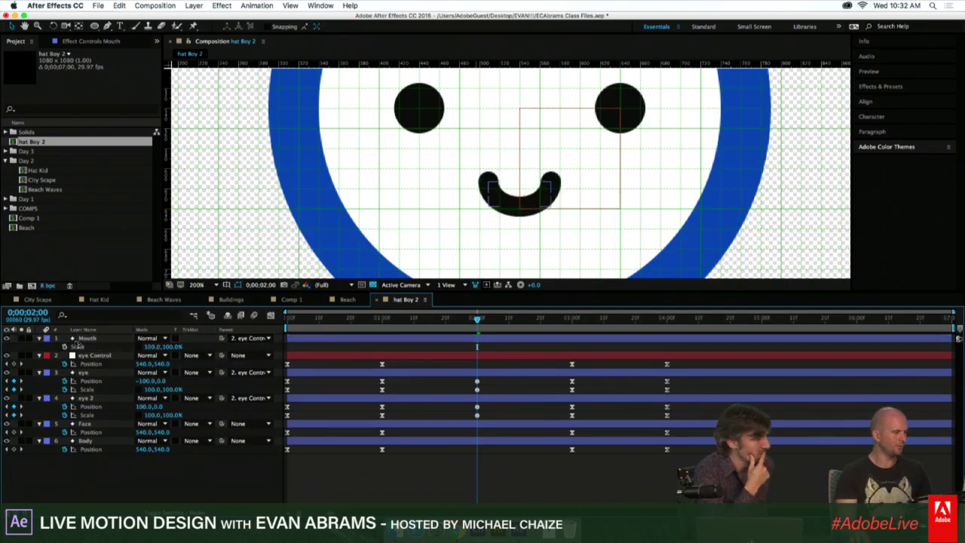
left_click(80, 339)
key("u")
key("u")
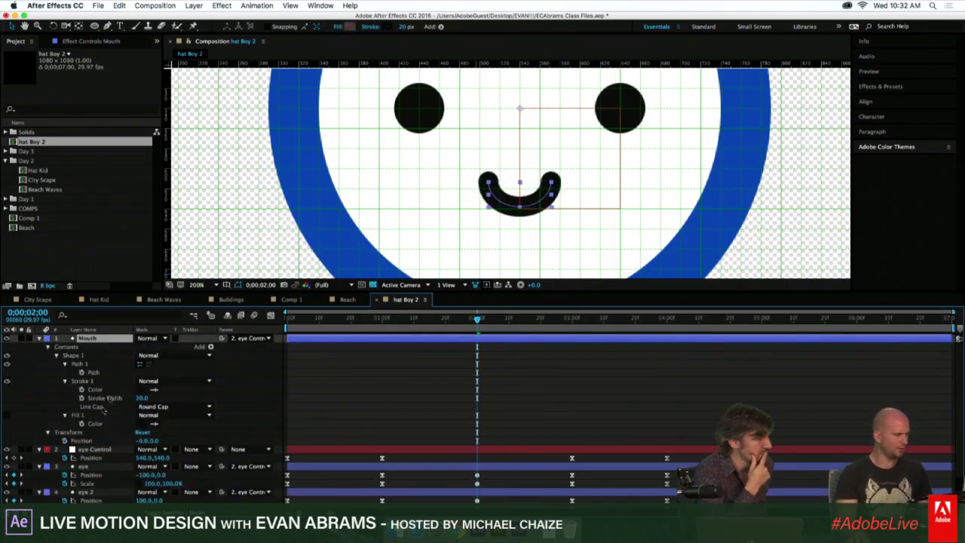
Drag Stroke 1 out of Shape 1 into the Mouth layer's Contents.
left_click(56, 355)
left_click(56, 355)
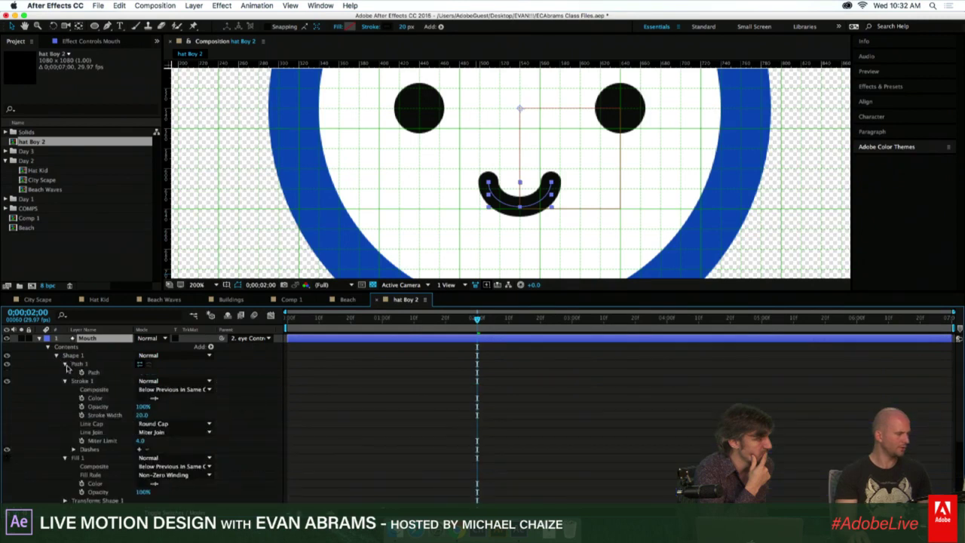
left_click(65, 363)
left_click(65, 373)
left_click(65, 381)
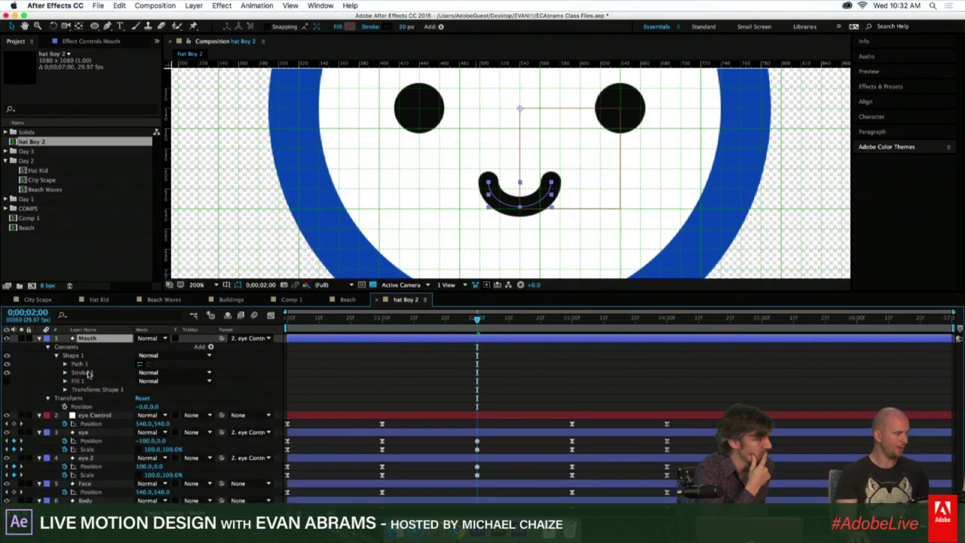
left_click_drag(89, 374, 81, 352)
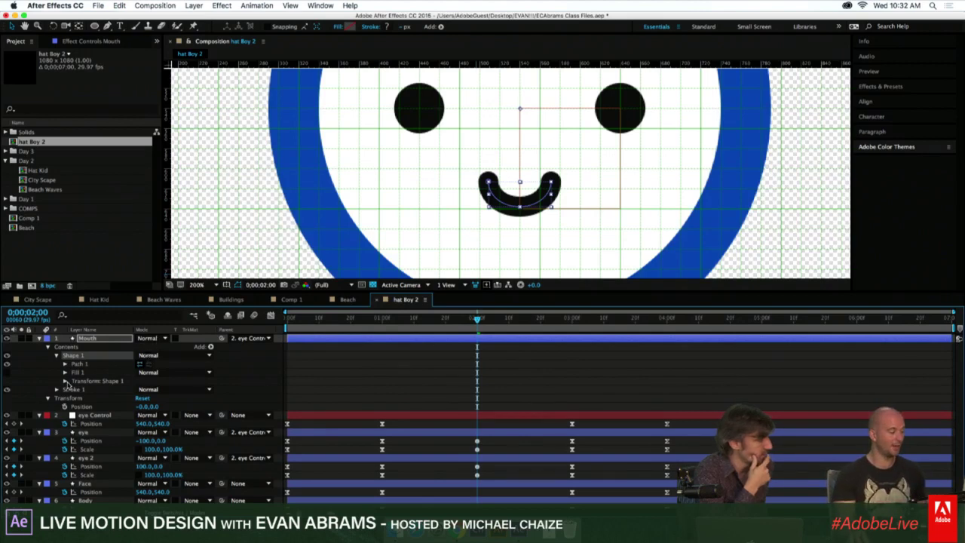
Reset the mouth's Transform: Shape 1 scale to 100% and enable its Scale stopwatch.
left_click(66, 382)
left_click(85, 382)
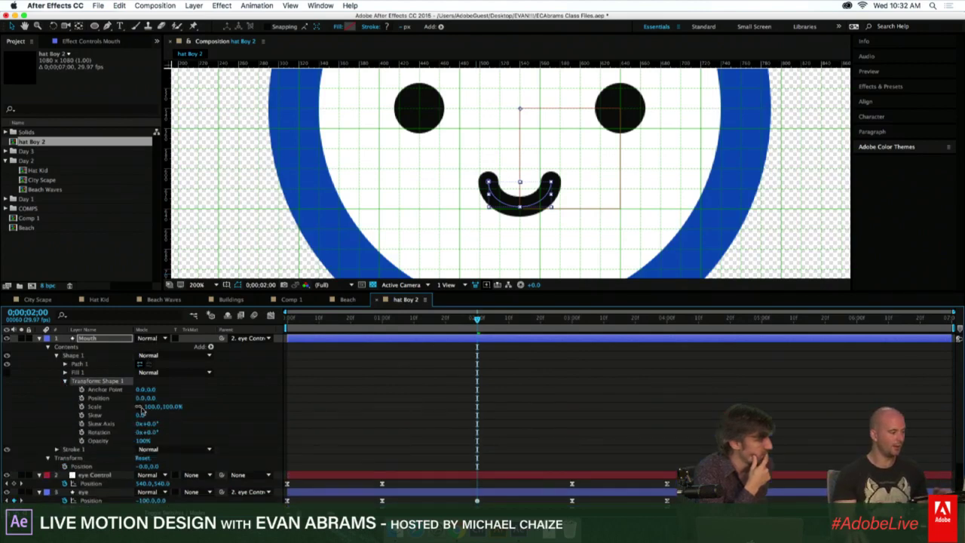
left_click_drag(147, 406, 245, 424)
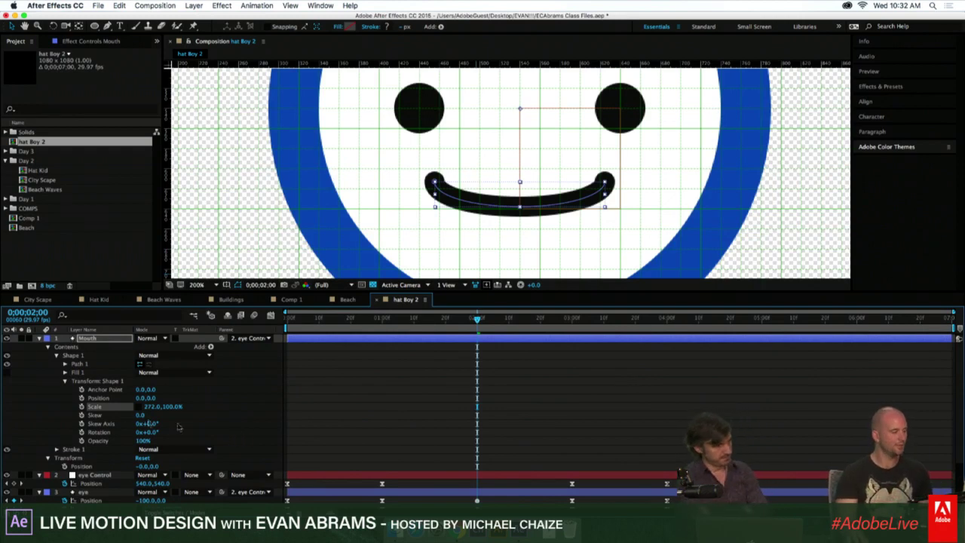
left_click(151, 407)
type("100")
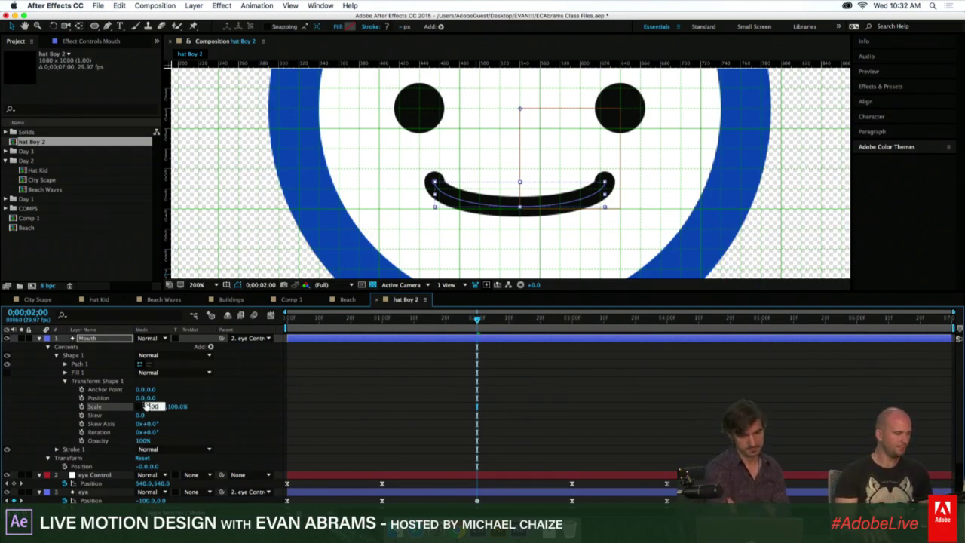
key("Return")
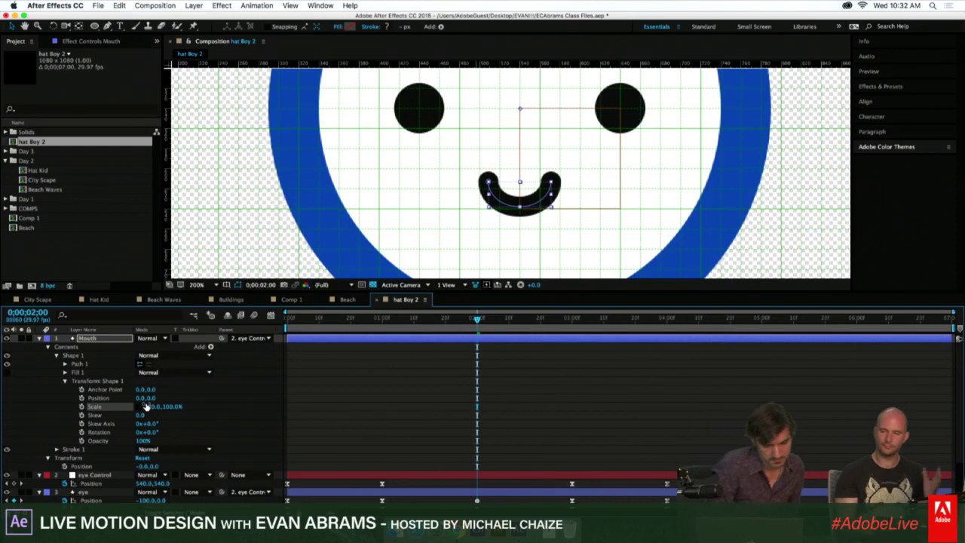
left_click(81, 406)
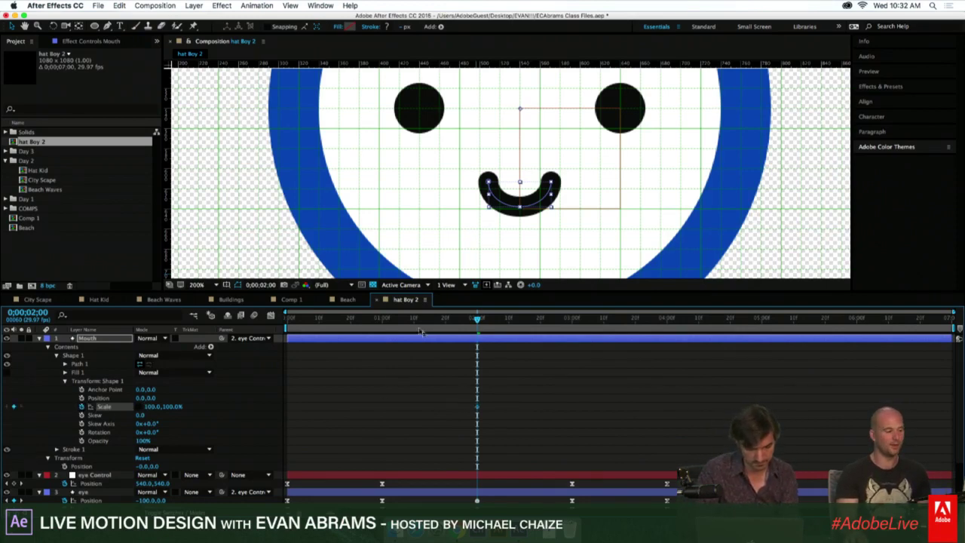
Key the mouth scale to 70% at one second and 100% at zero seconds.
left_click_drag(398, 319, 382, 320)
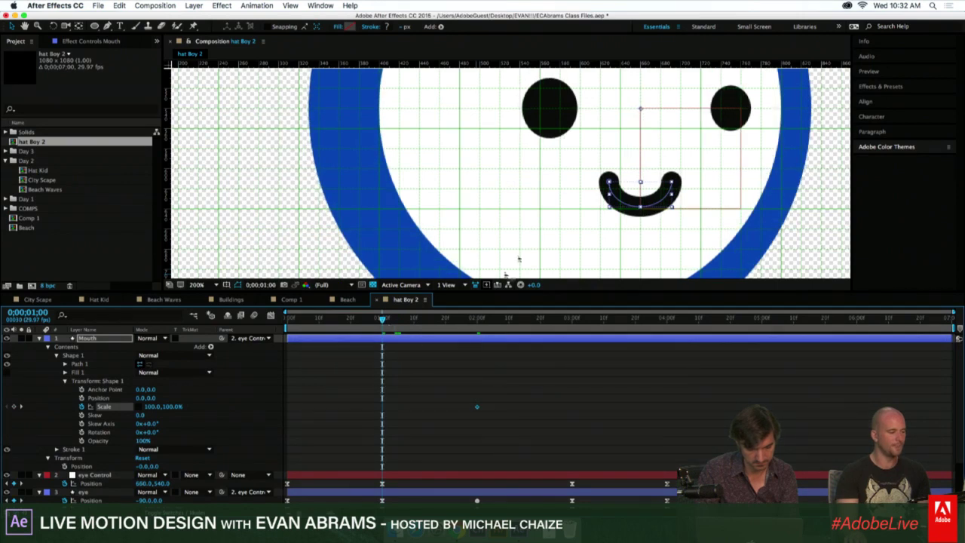
left_click(151, 406)
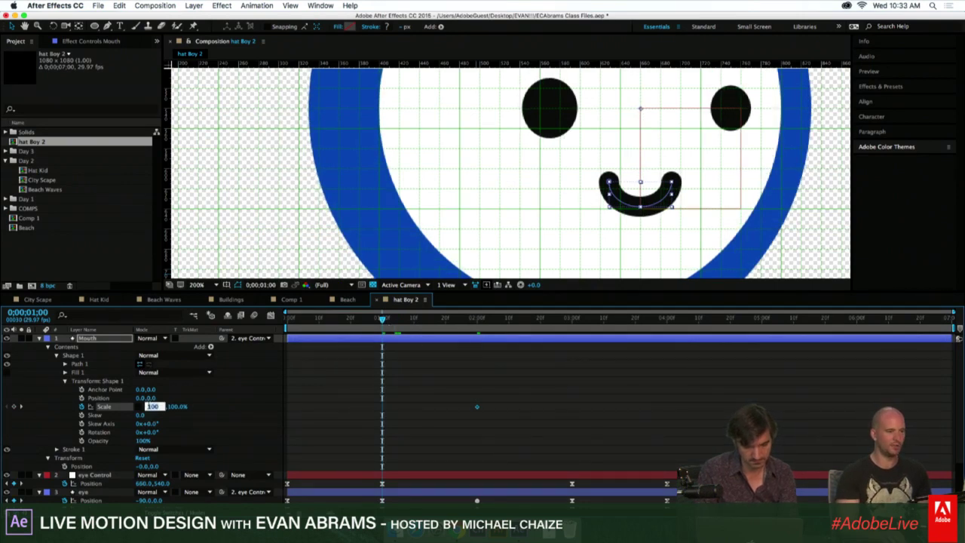
type("70")
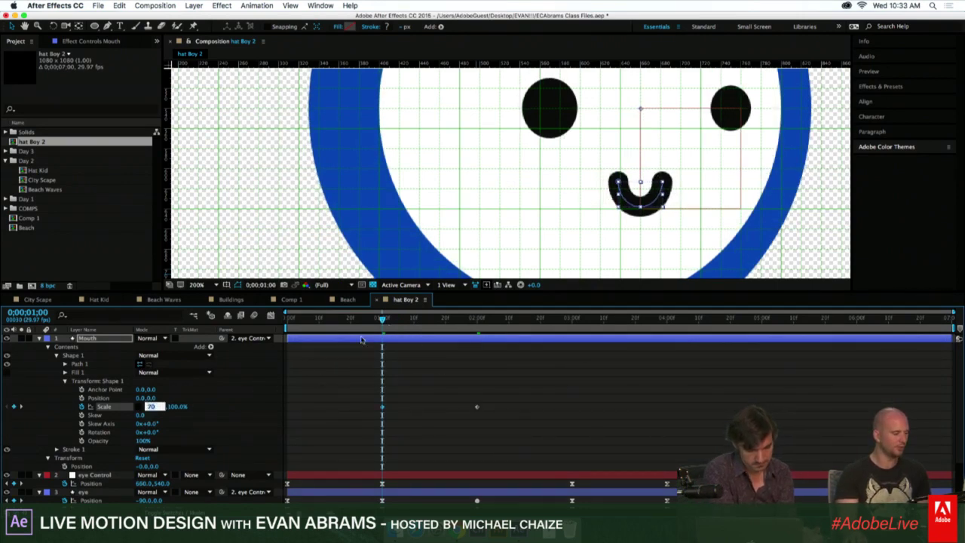
key("Return")
key("Home")
left_click(151, 406)
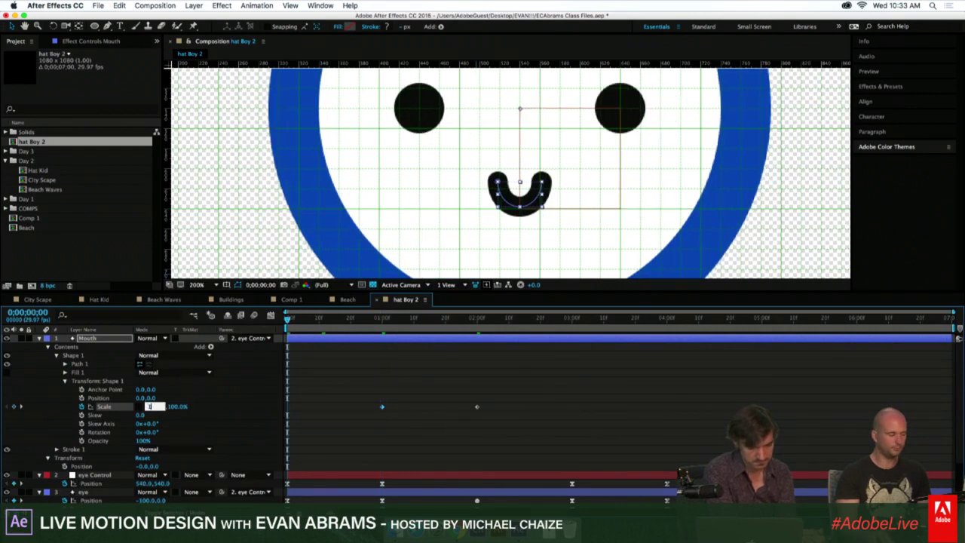
type("100")
key("Return")
Paste the 70% keyframe at three seconds and key 100% scale at four seconds.
left_click(579, 323)
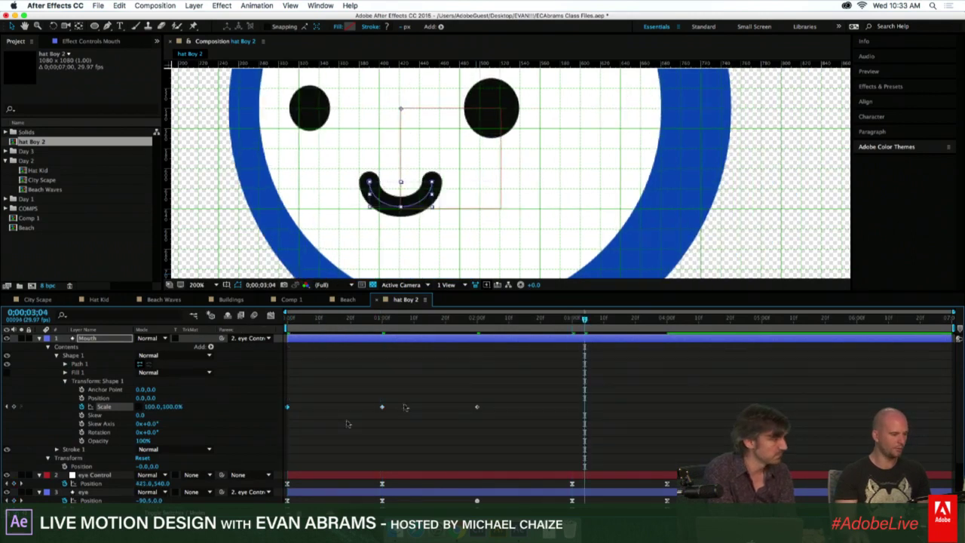
left_click_drag(392, 399, 380, 426)
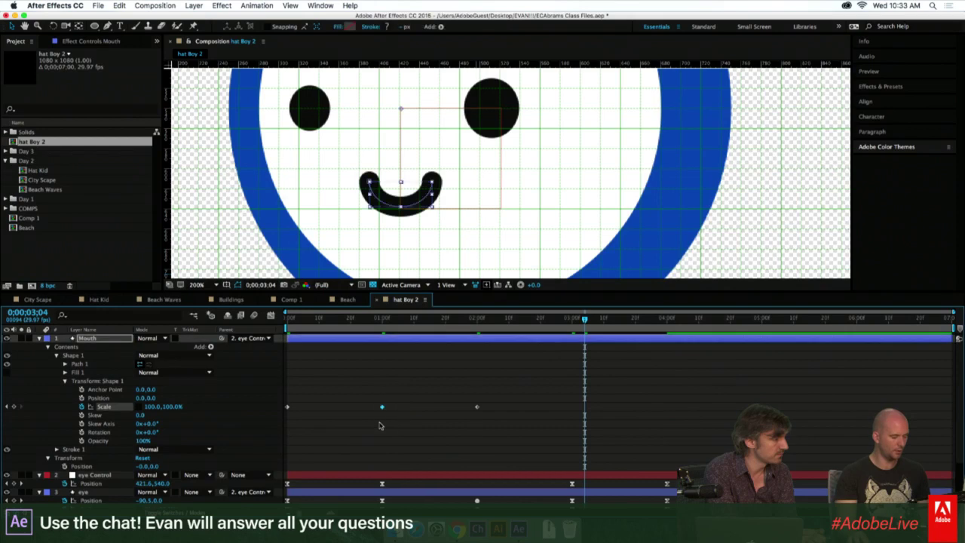
key("super+c")
key("super+v")
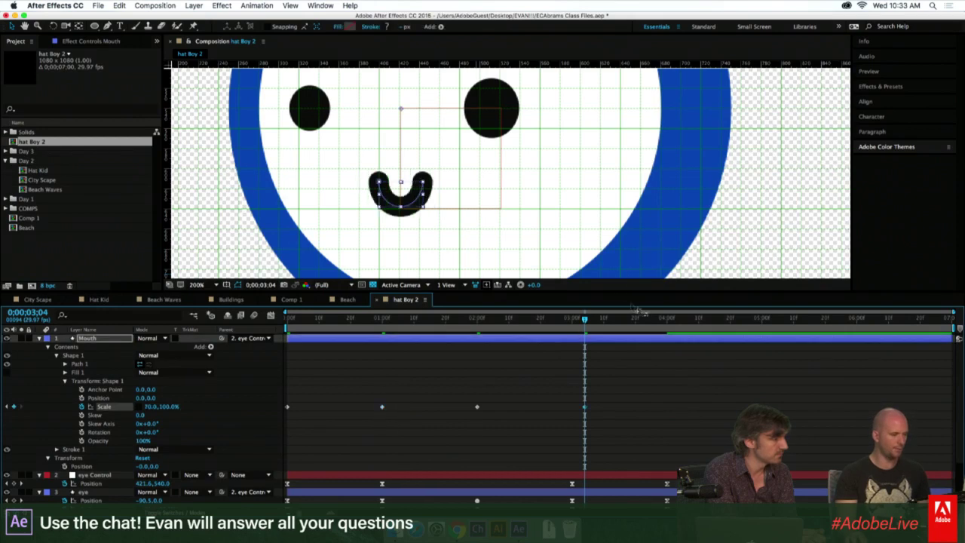
left_click_drag(585, 407, 572, 407)
left_click_drag(677, 332, 666, 332)
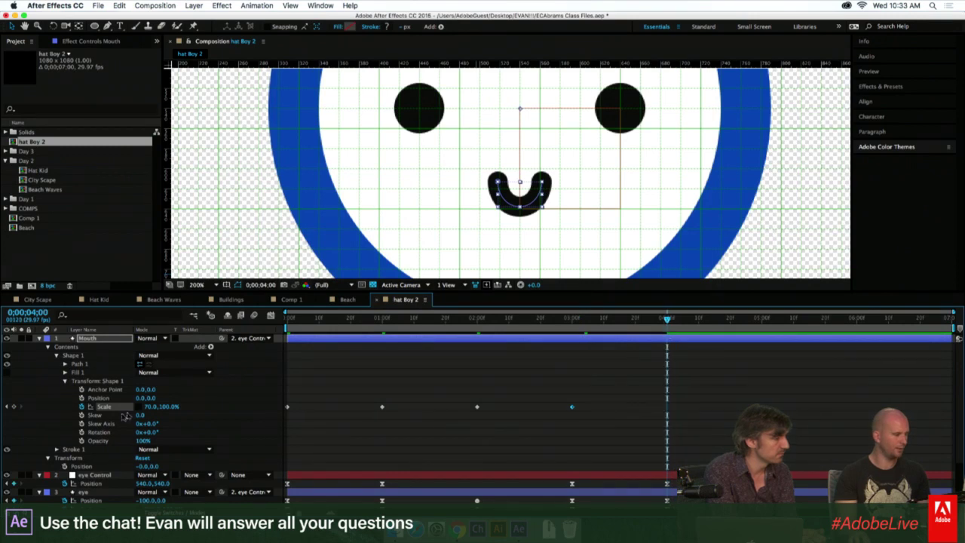
left_click(148, 406)
type("100")
key("Return")
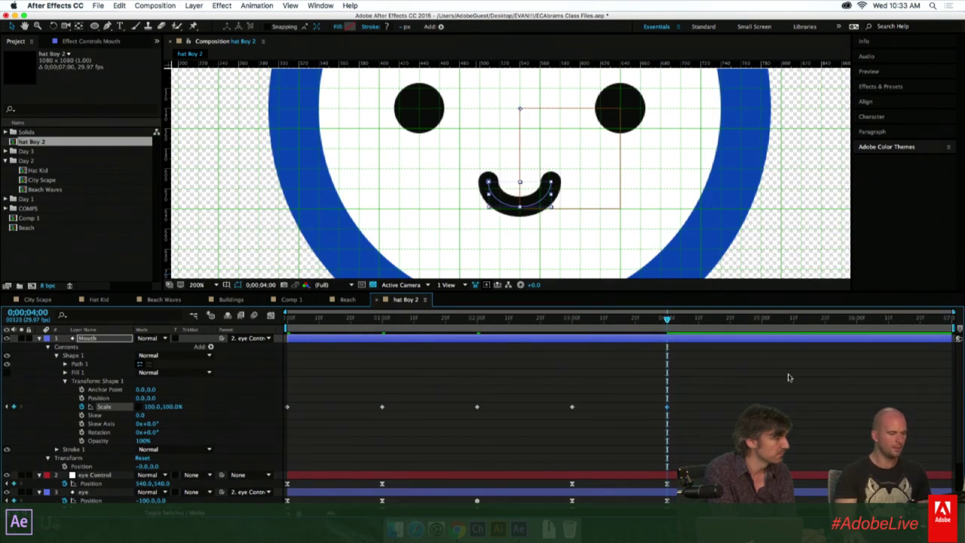
left_click_drag(765, 382, 246, 452)
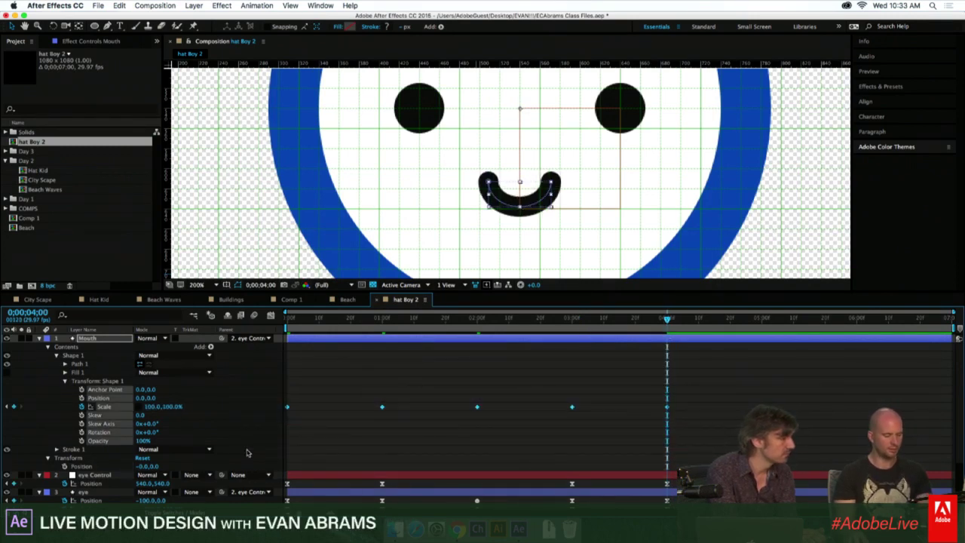
left_click_drag(489, 323, 477, 339)
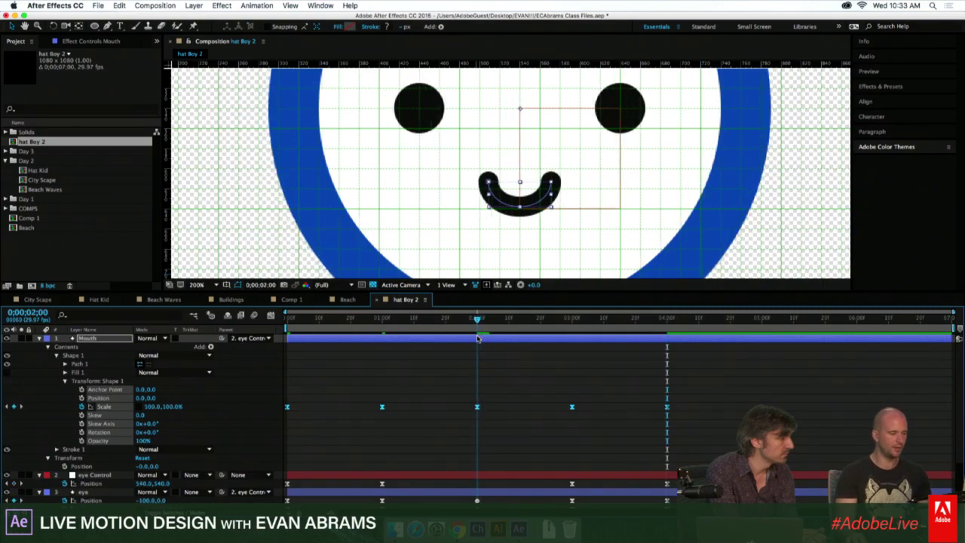
left_click_drag(499, 381, 477, 410)
left_click(468, 355)
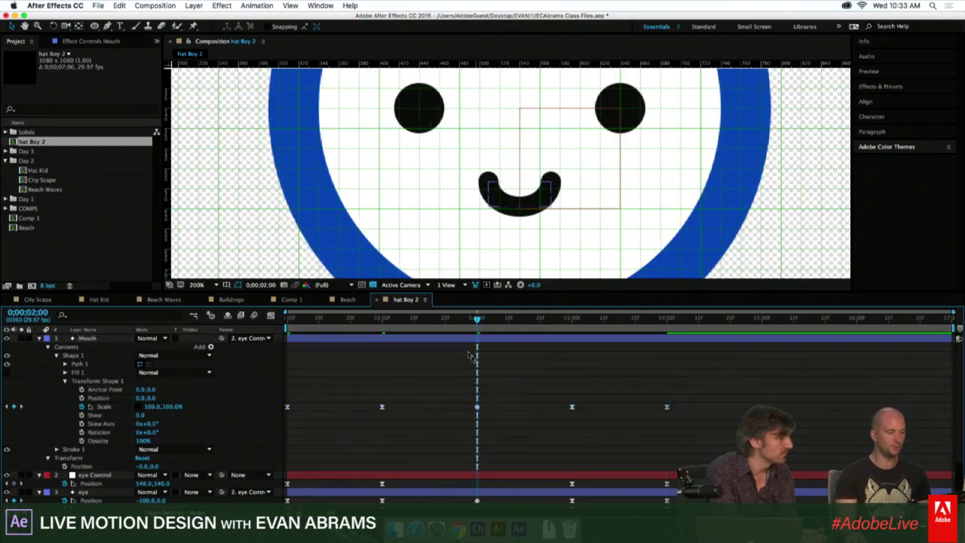
key("space")
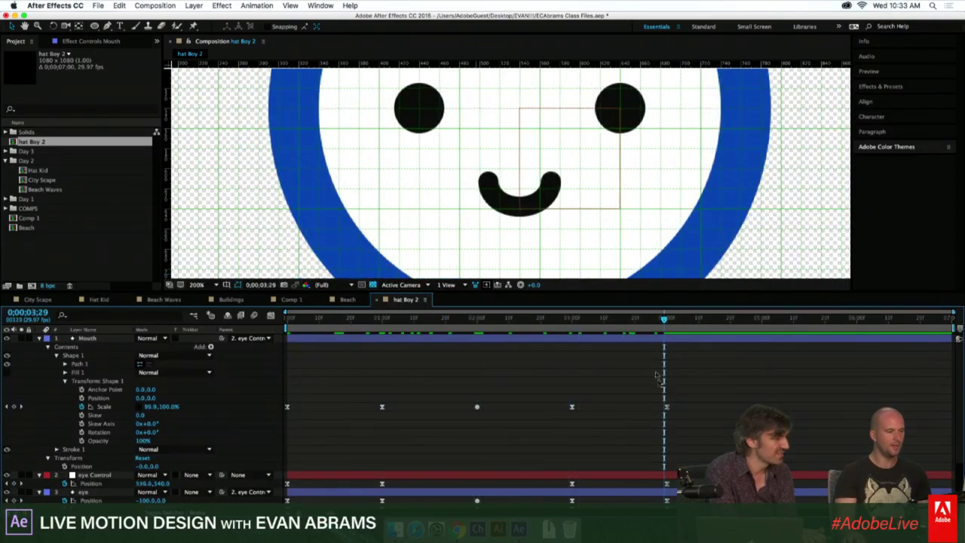
key("comma")
key("comma")
key("comma")
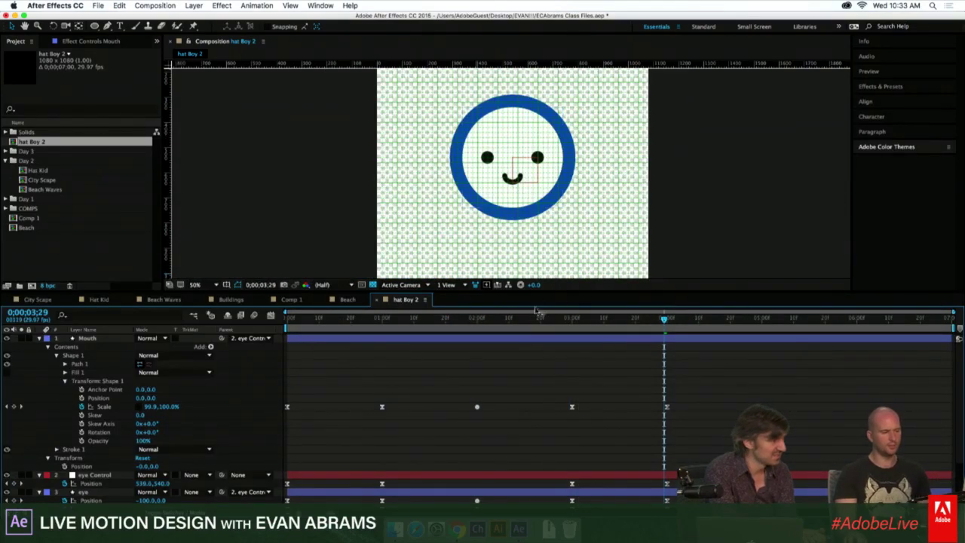
left_click_drag(537, 310, 668, 357)
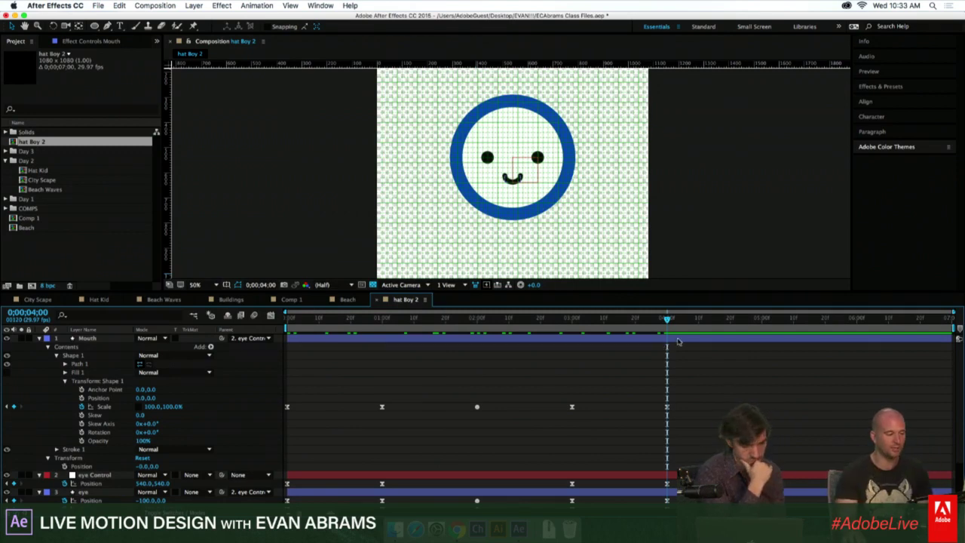
left_click(677, 341)
key("Page_Up")
key("Page_Up")
key("Page_Up")
key("Page_Up")
key("Page_Up")
key("Page_Up")
key("Page_Up")
key("Page_Up")
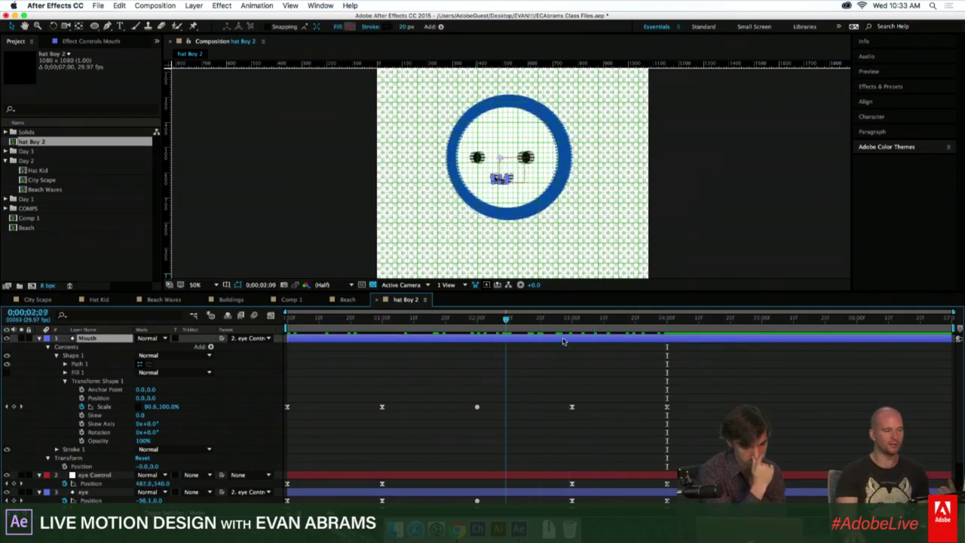
key("space")
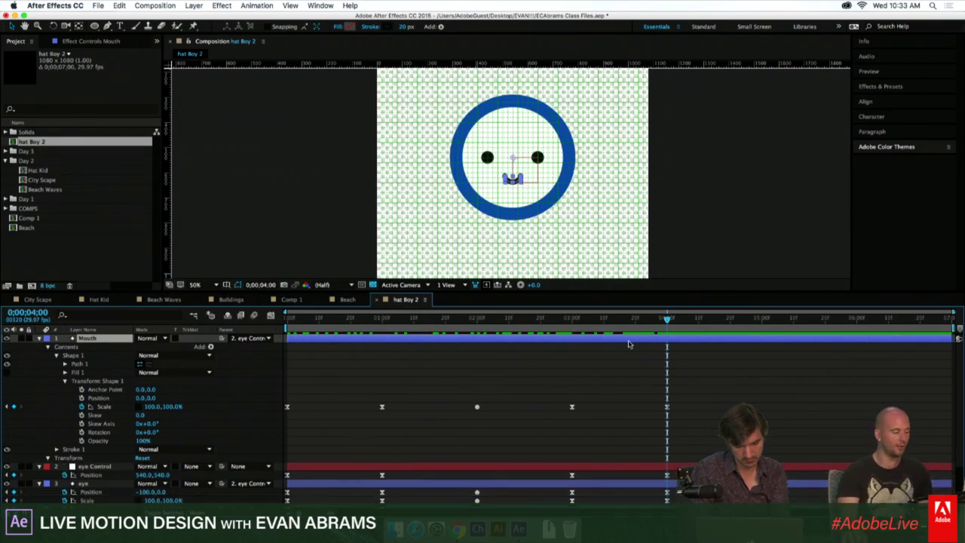
Keyframe the Mouth layer's position, nudging it to 20,0 at one second.
key("u")
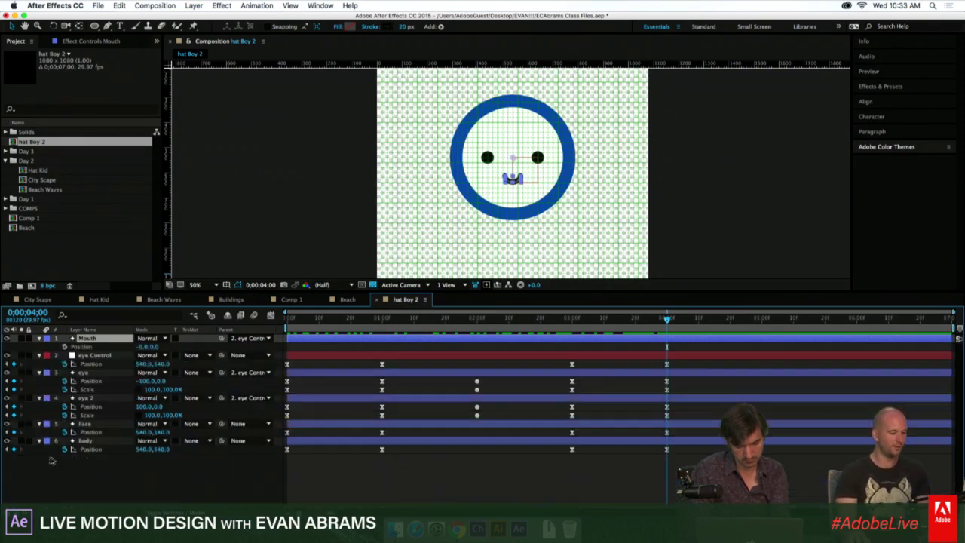
left_click(64, 346)
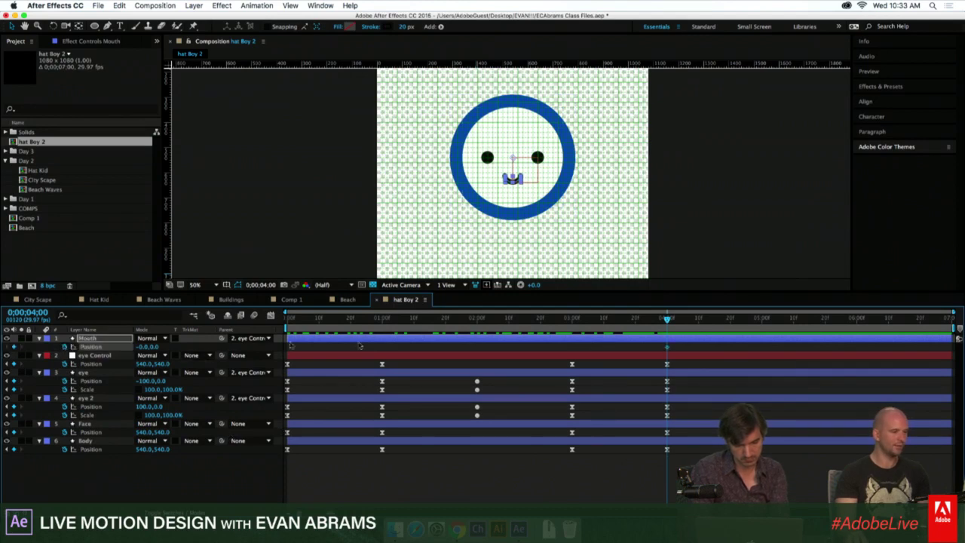
key("j")
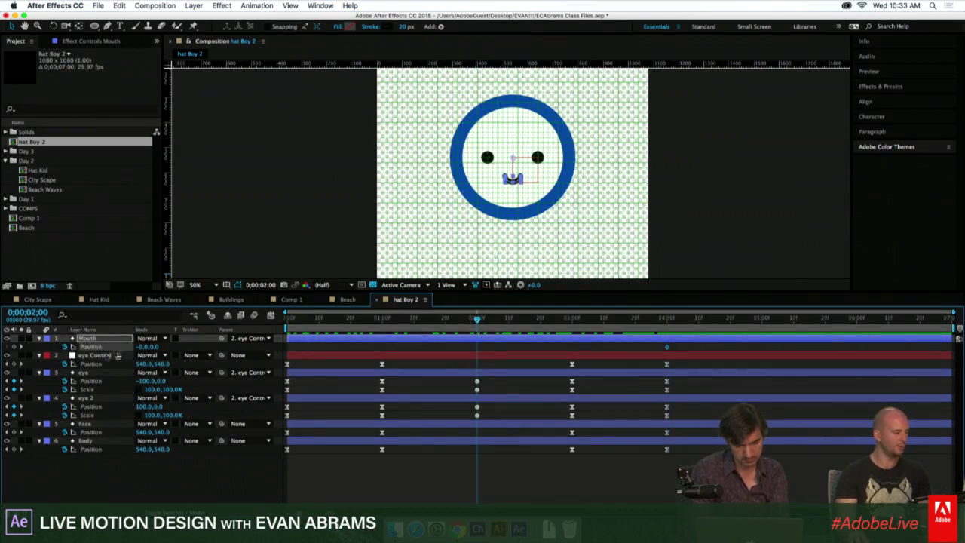
left_click(13, 347)
key("Home")
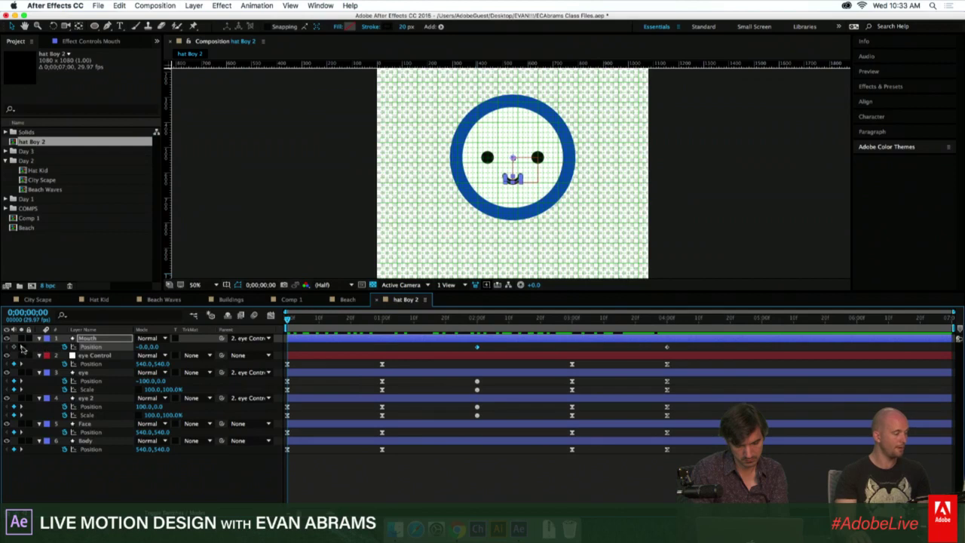
left_click_drag(374, 323, 389, 327)
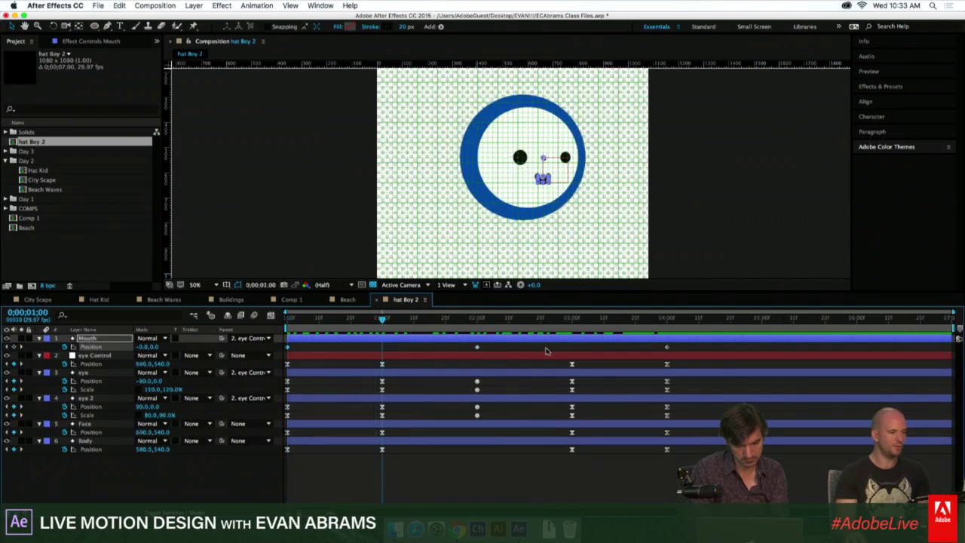
left_click(505, 341)
key("shift+Right")
key("shift+Right")
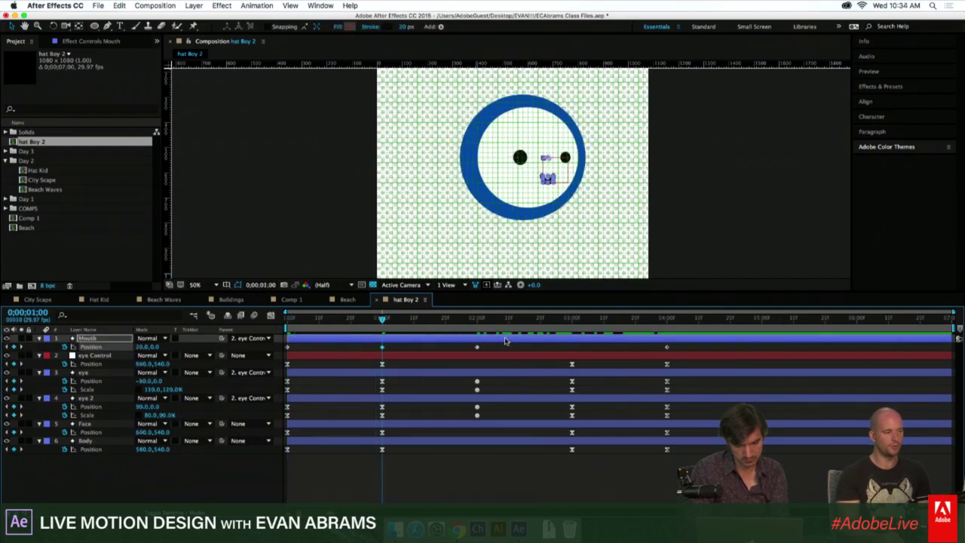
key("shift+Left")
key("shift+Left")
key("shift+Left")
key("shift+Left")
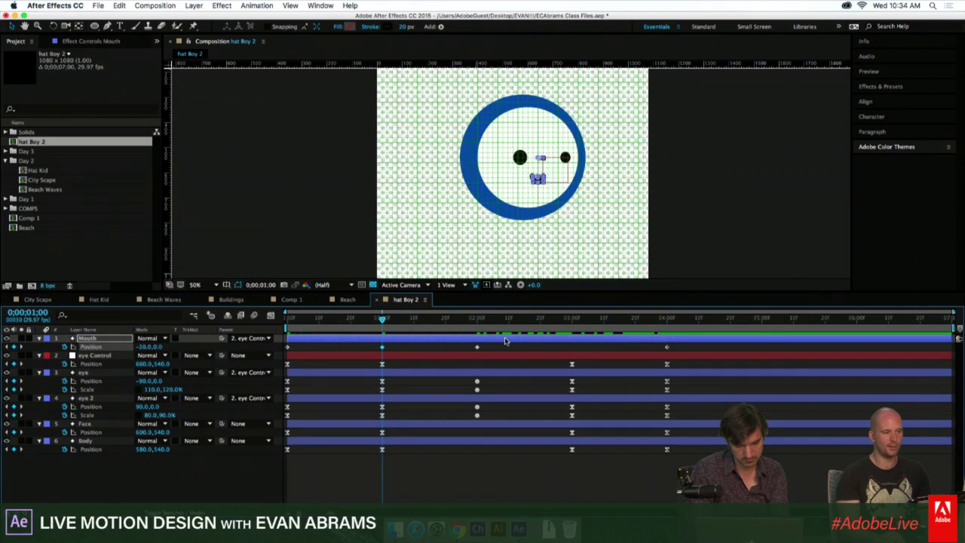
key("shift+Right")
key("shift+Right")
key("shift+Right")
key("shift+Right")
left_click(568, 327)
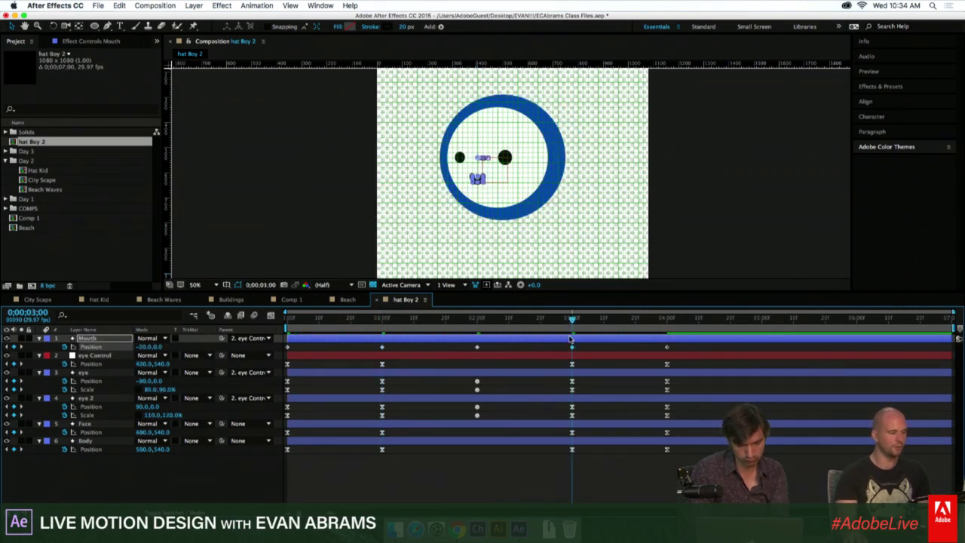
Apply Easy Ease (F9) to all Mouth position keyframes and preview from the start.
left_click_drag(676, 344, 278, 355)
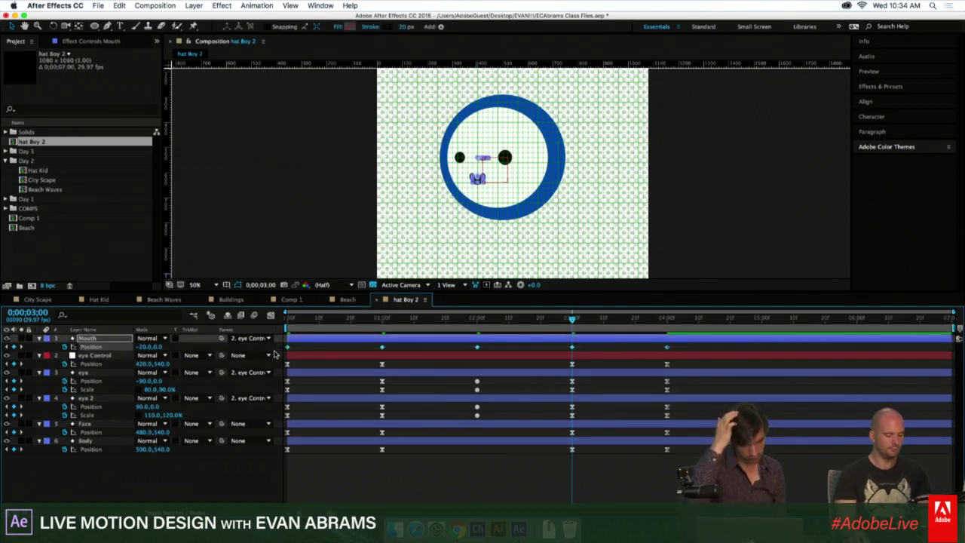
key("F9")
left_click(464, 318)
left_click(477, 346, "super")
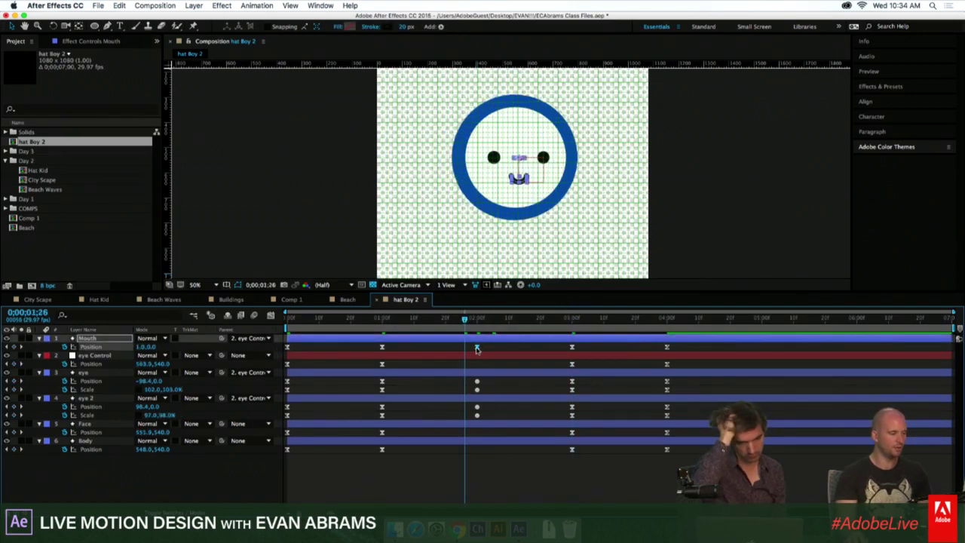
left_click(352, 332)
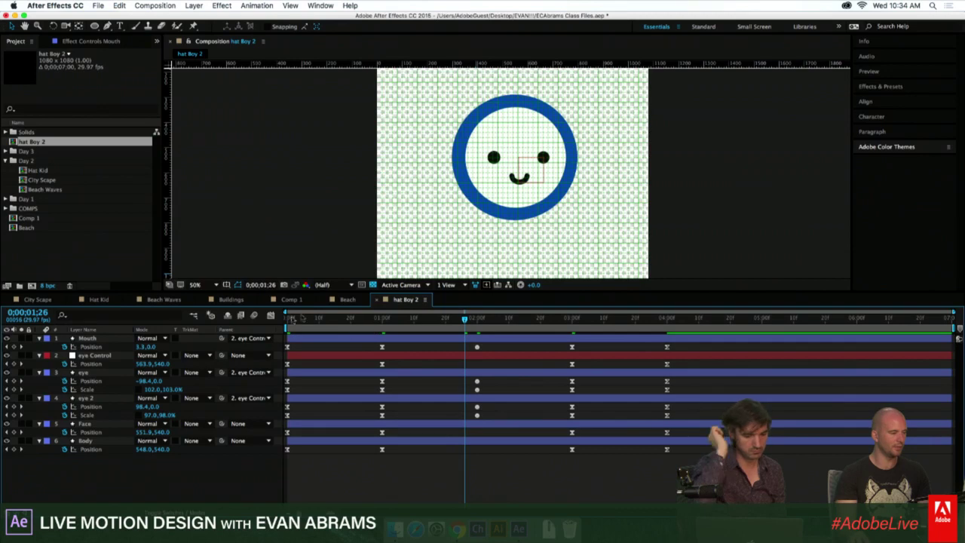
key("Home")
key("space")
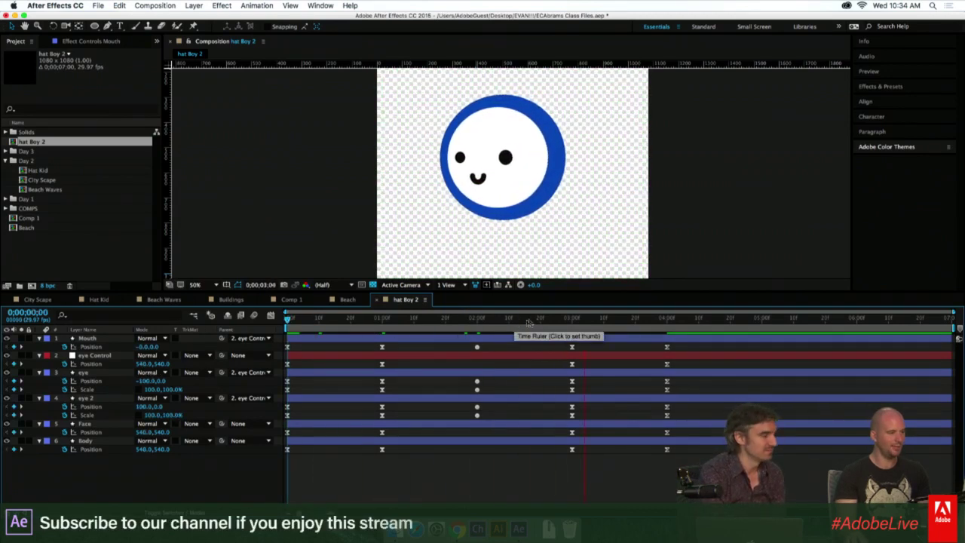
key("space")
left_click_drag(592, 325, 477, 321)
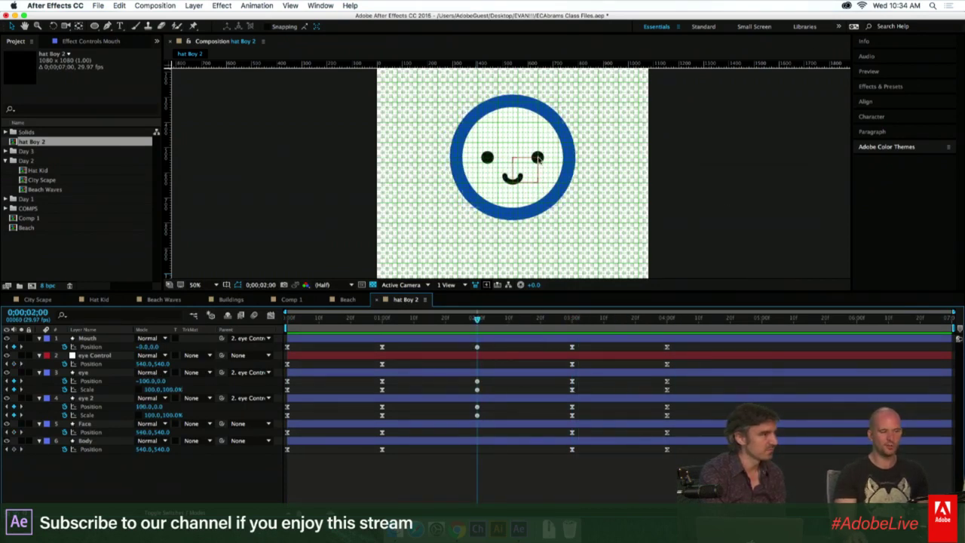
left_click(538, 157)
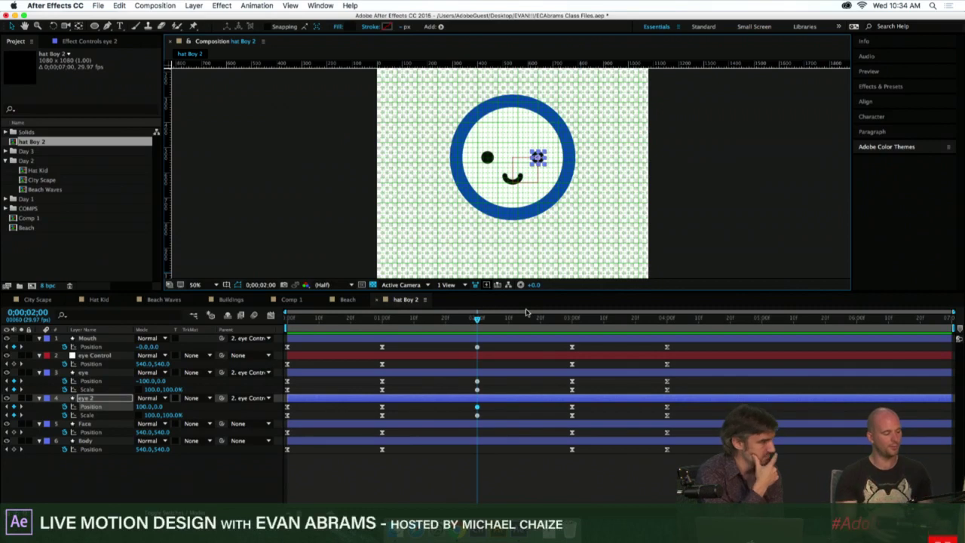
left_click(495, 373)
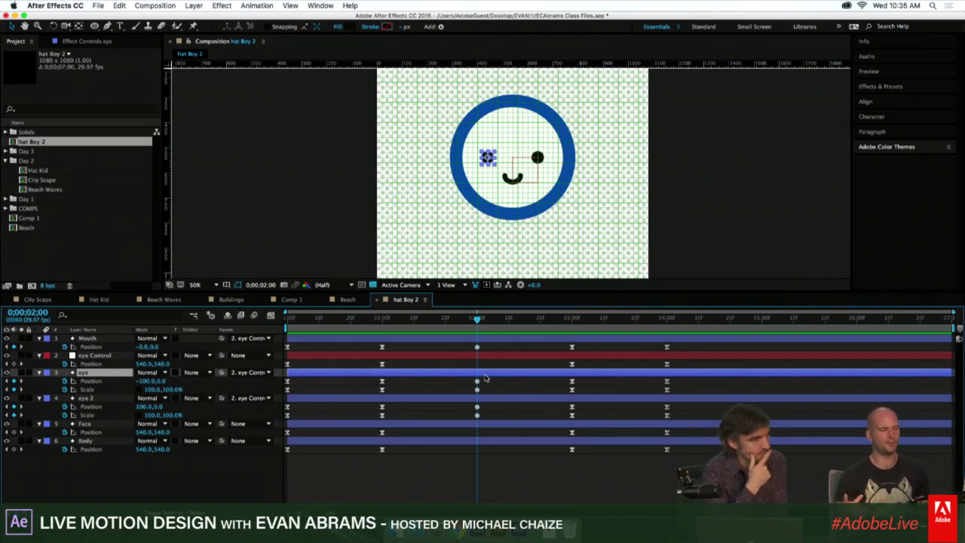
left_click(544, 459)
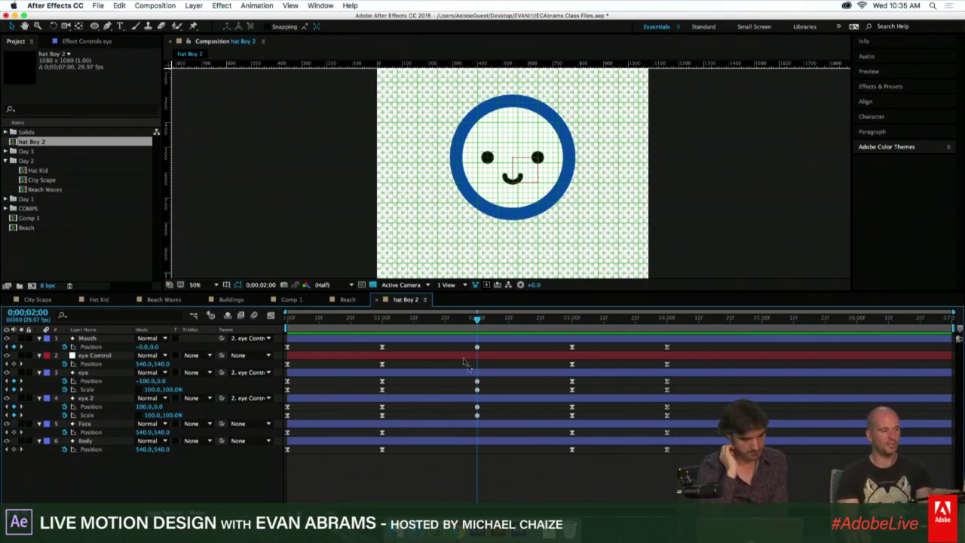
left_click(539, 157)
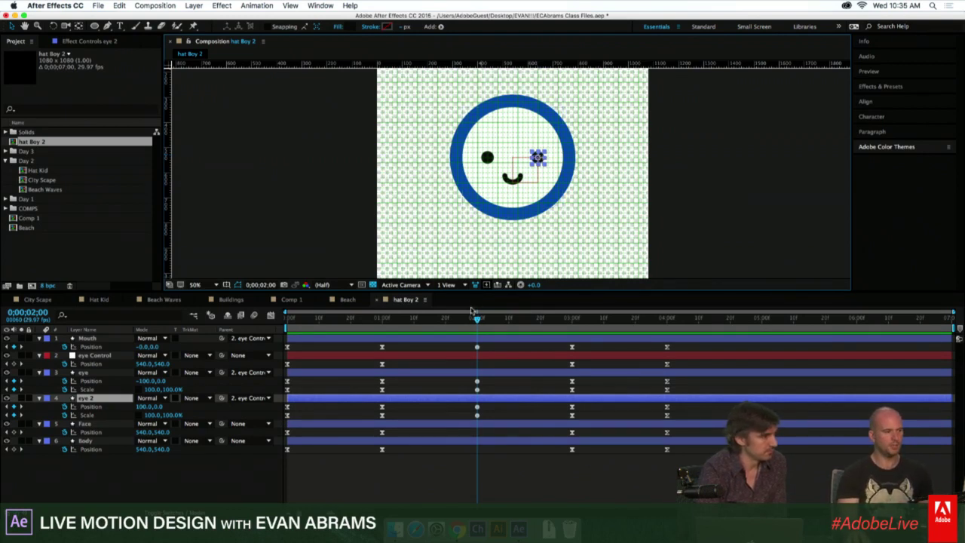
left_click_drag(477, 319, 476, 341)
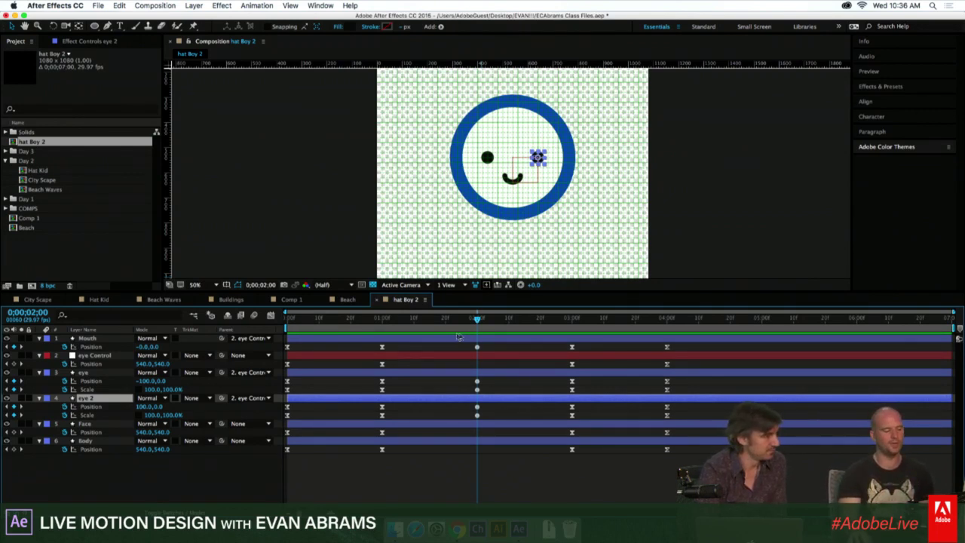
left_click(491, 345)
left_click_drag(492, 319, 573, 319)
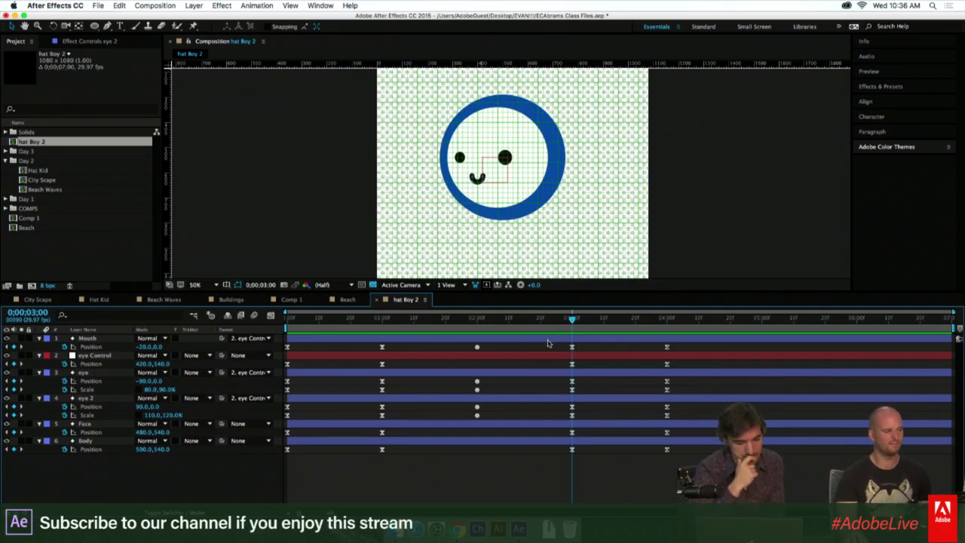
key("space")
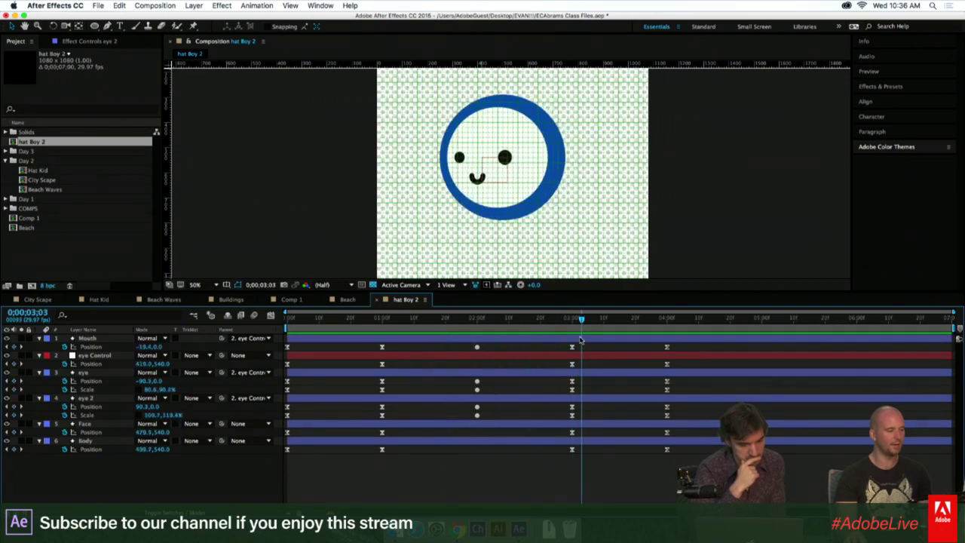
key("space")
left_click(566, 372)
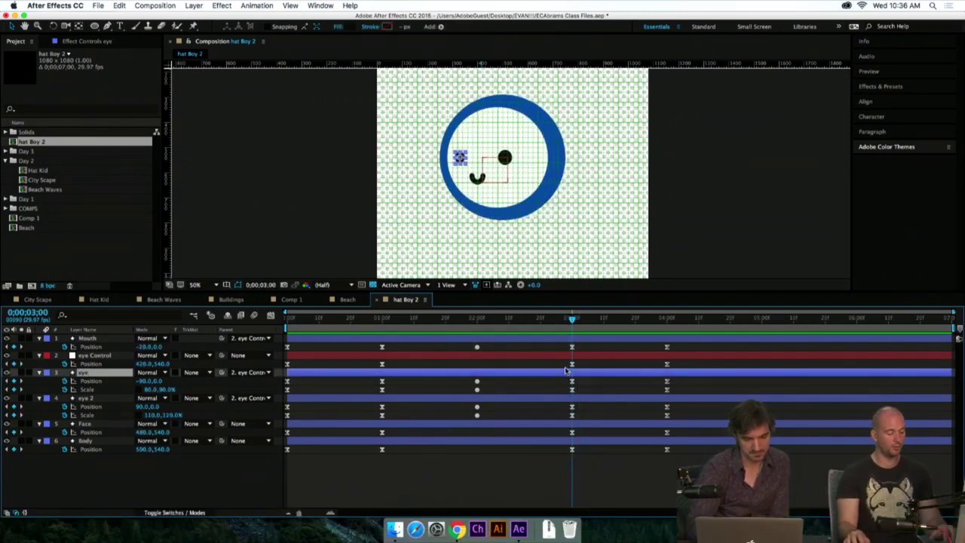
Select eye 2 and twirl open its Contents down to Ellipse 1's Ellipse Path 1.
key("u")
key("u")
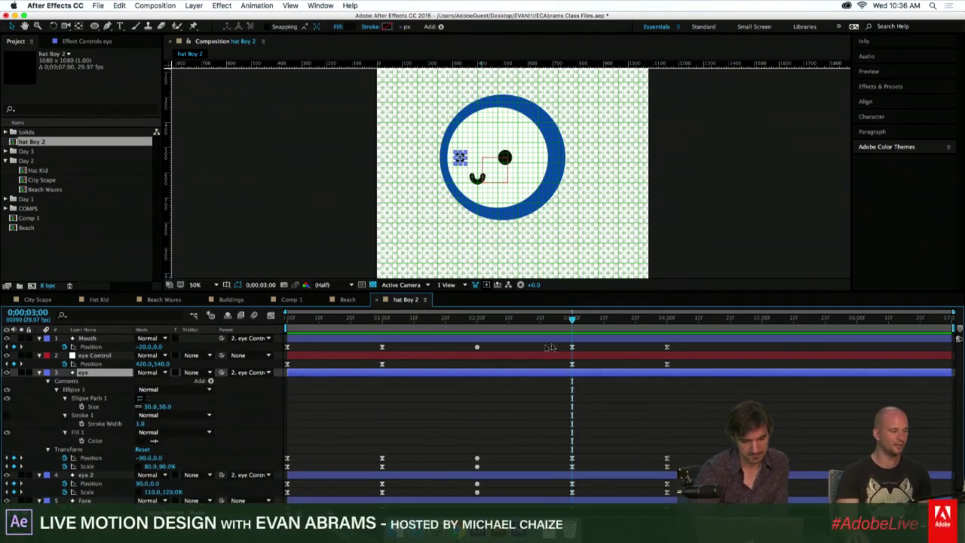
left_click(481, 326)
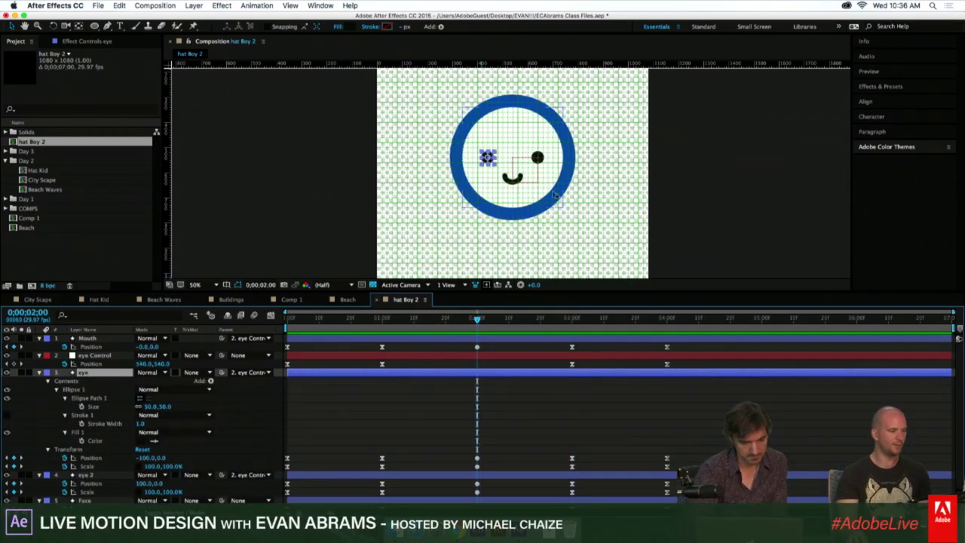
left_click(538, 158)
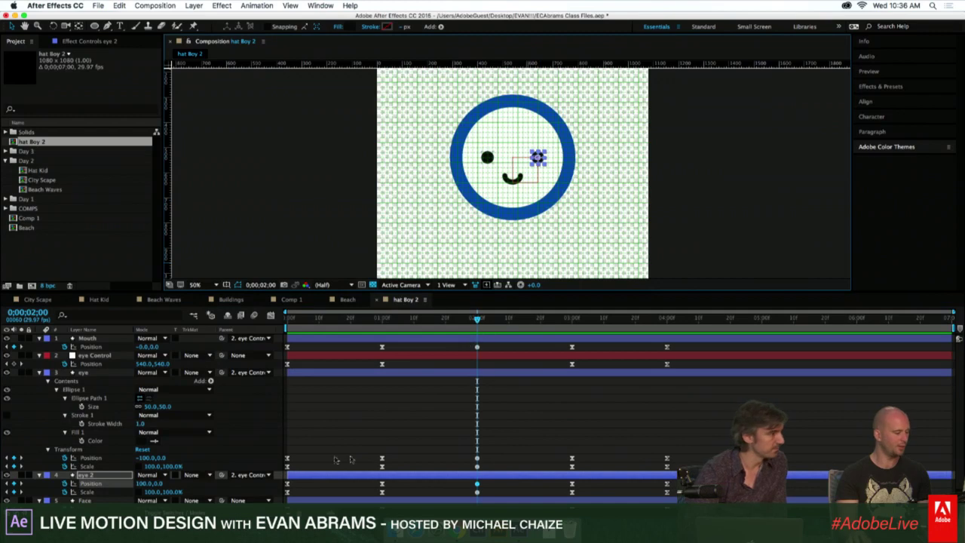
left_click(39, 475)
scroll(86, 454, "down", 3)
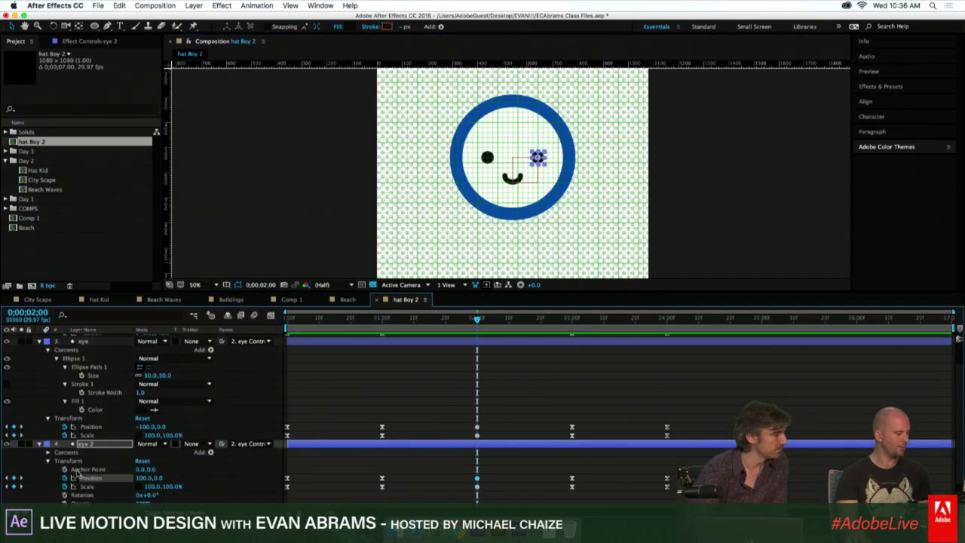
left_click(48, 427)
left_click(68, 435)
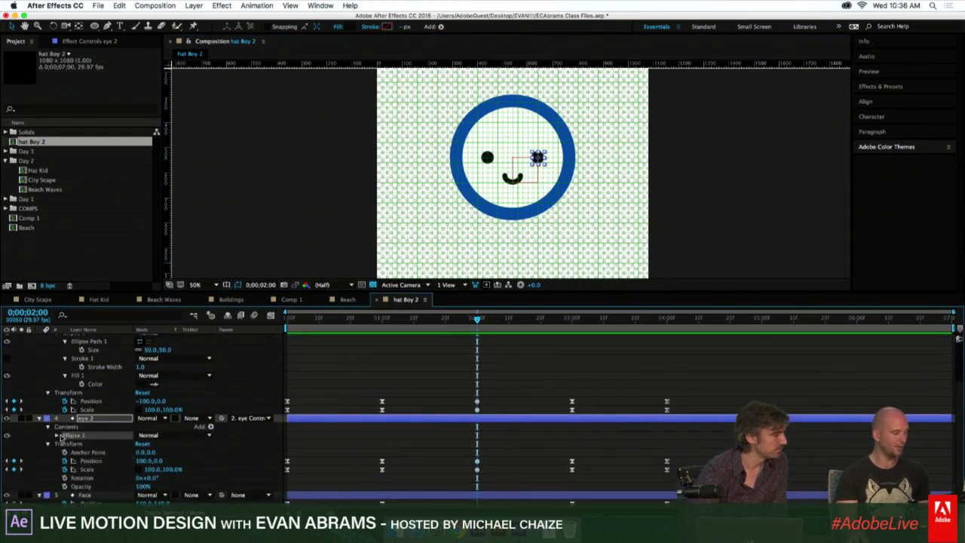
left_click(55, 435)
left_click(86, 444)
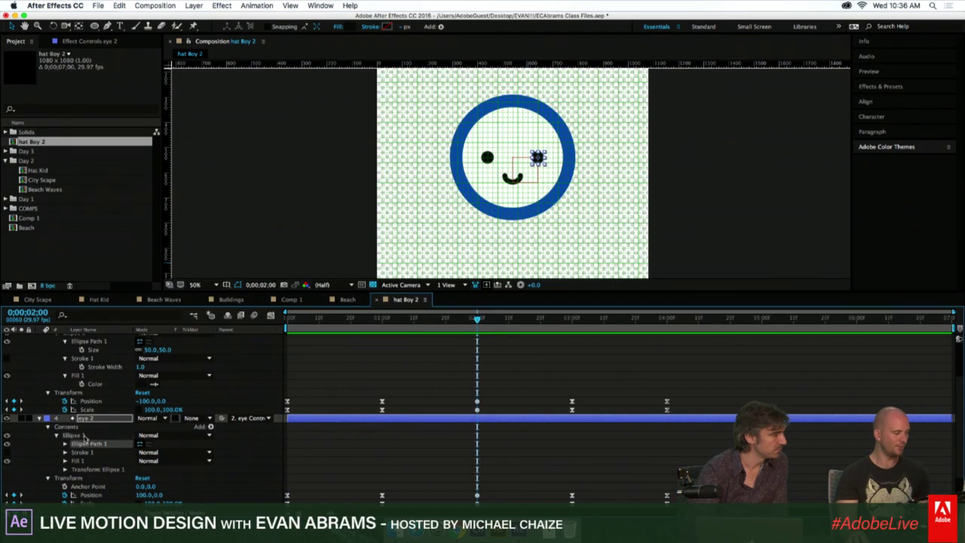
Add a Rectangle path and Merge Paths set to Subtract to eye 2's Ellipse 1 group.
left_click(211, 427)
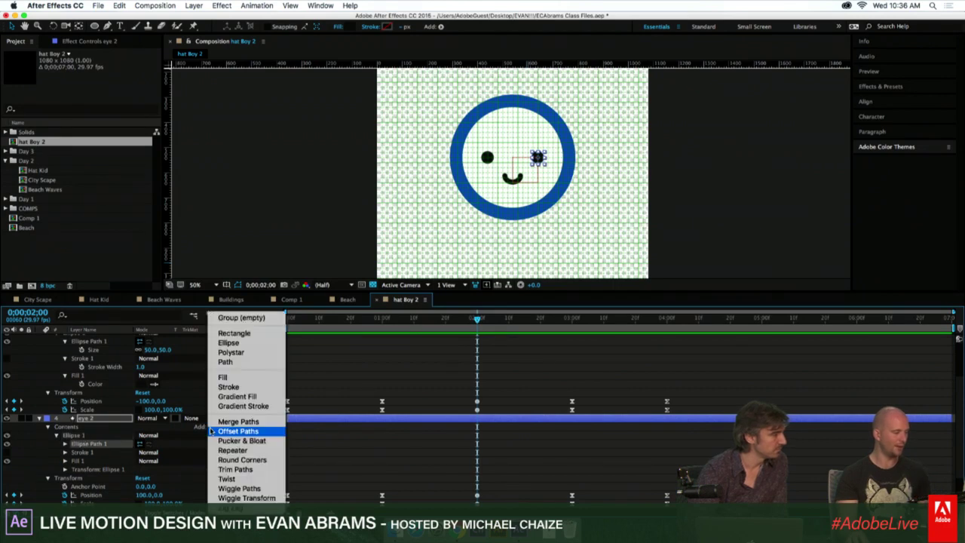
left_click(223, 333)
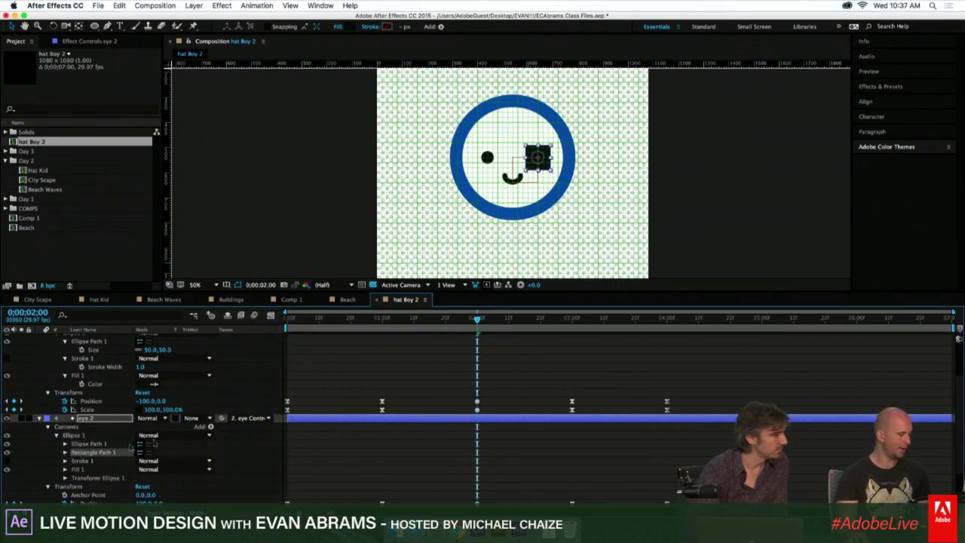
left_click(211, 426)
left_click(55, 467)
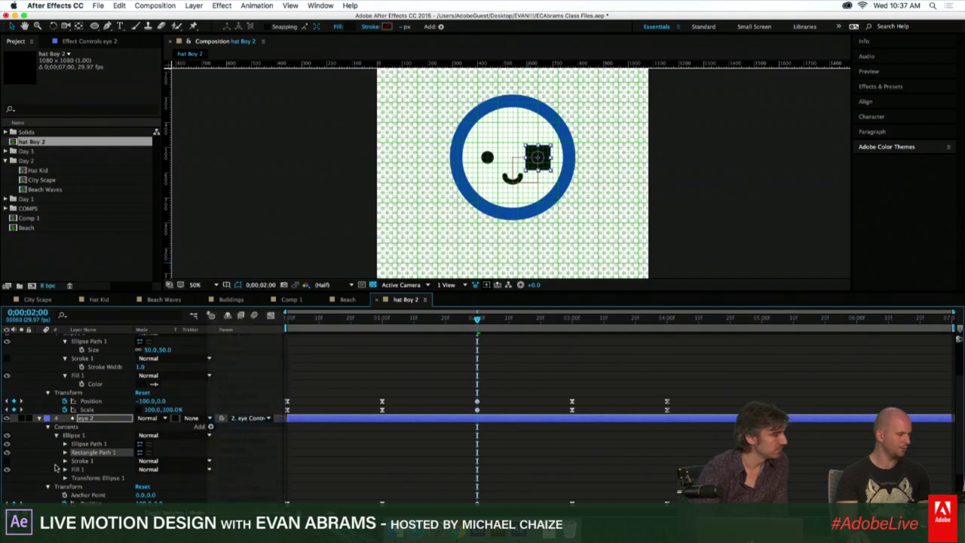
left_click(66, 460)
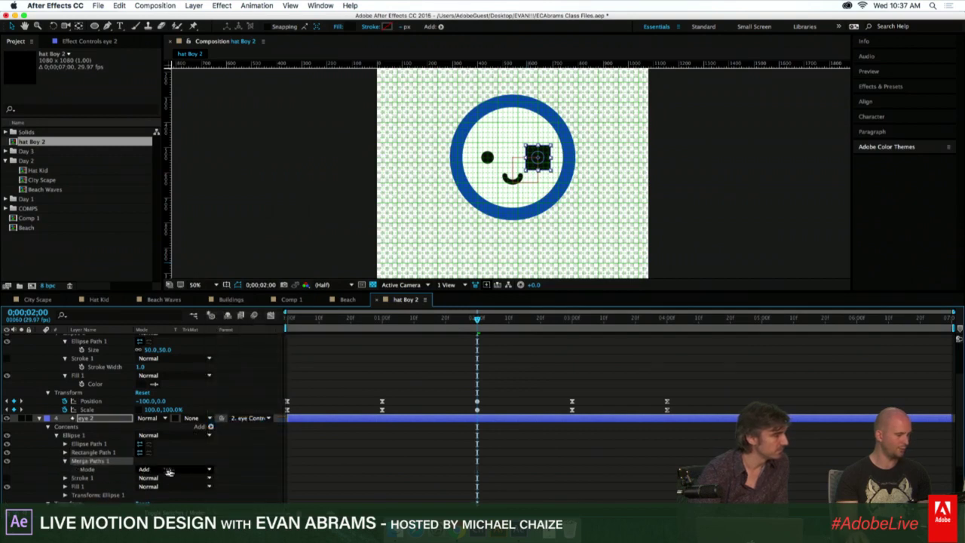
left_click(174, 469)
left_click(160, 488)
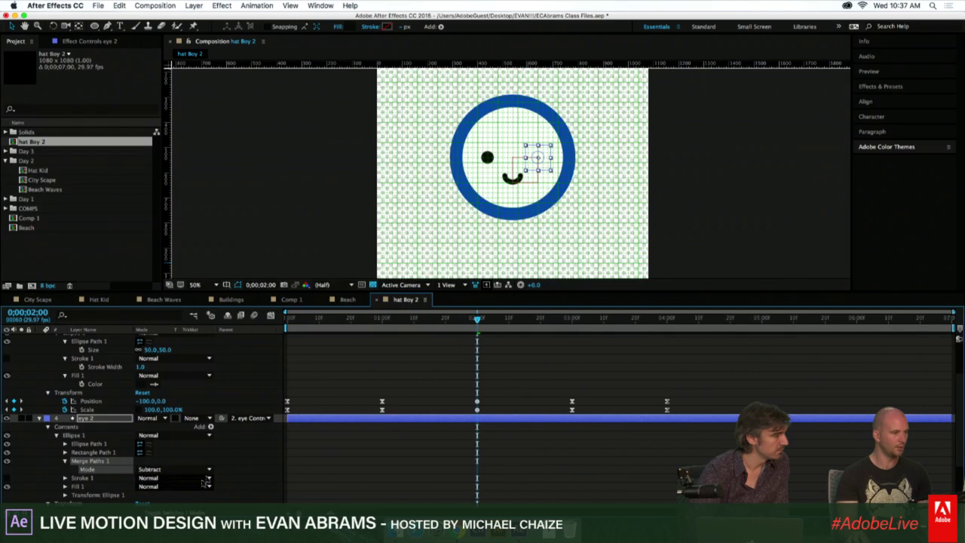
left_click(89, 445)
left_click(91, 452)
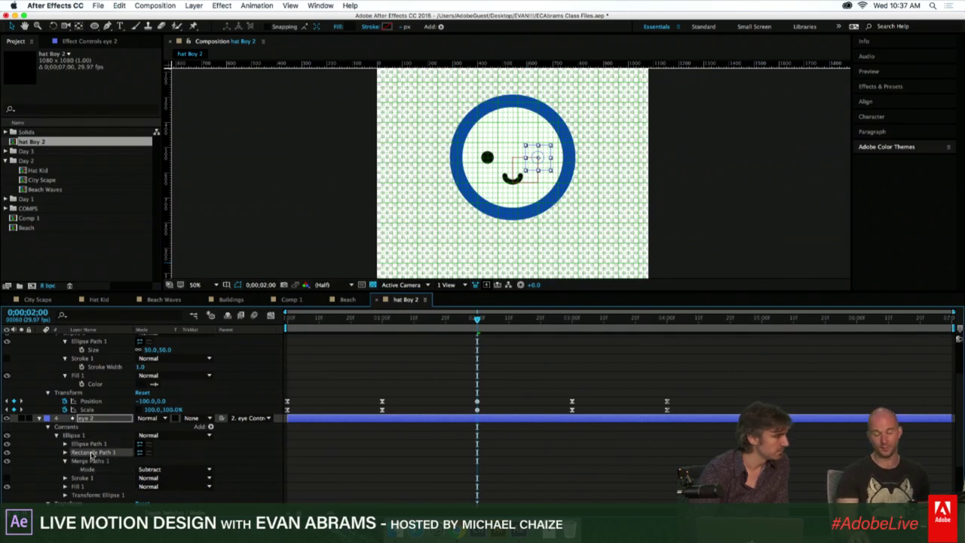
left_click(65, 452)
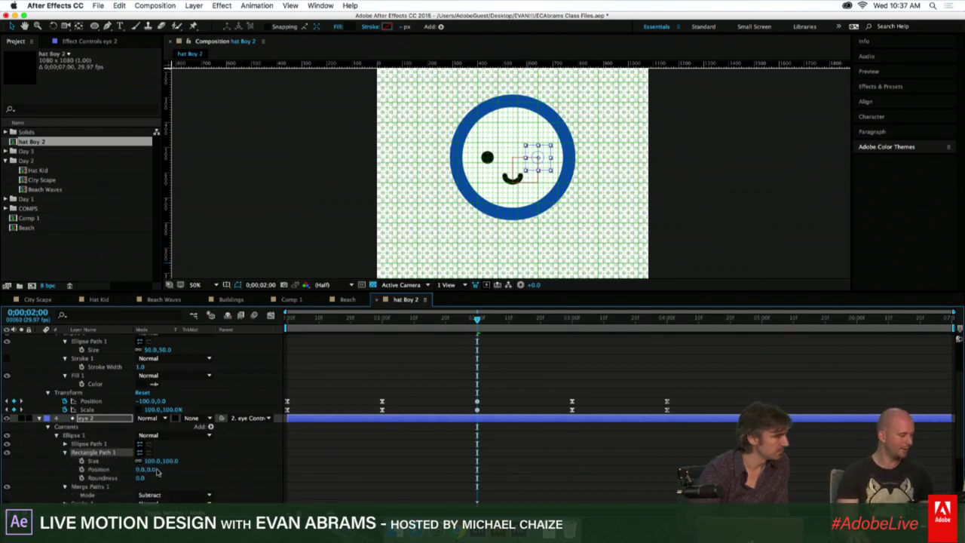
Key the rectangle cut-out at 0,-78, then move it down to close the eye.
left_click_drag(152, 470, 116, 468)
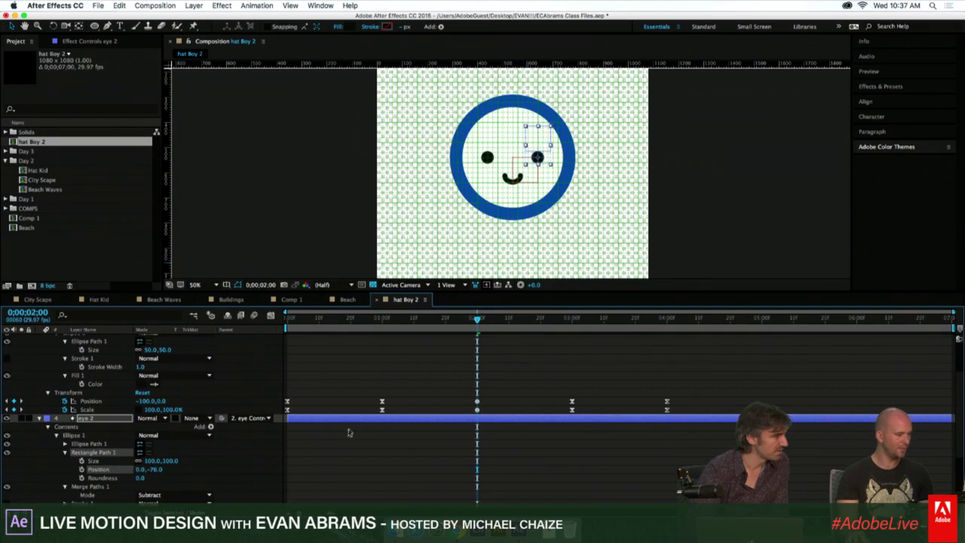
left_click(82, 469)
key("Page_Down")
key("Page_Down")
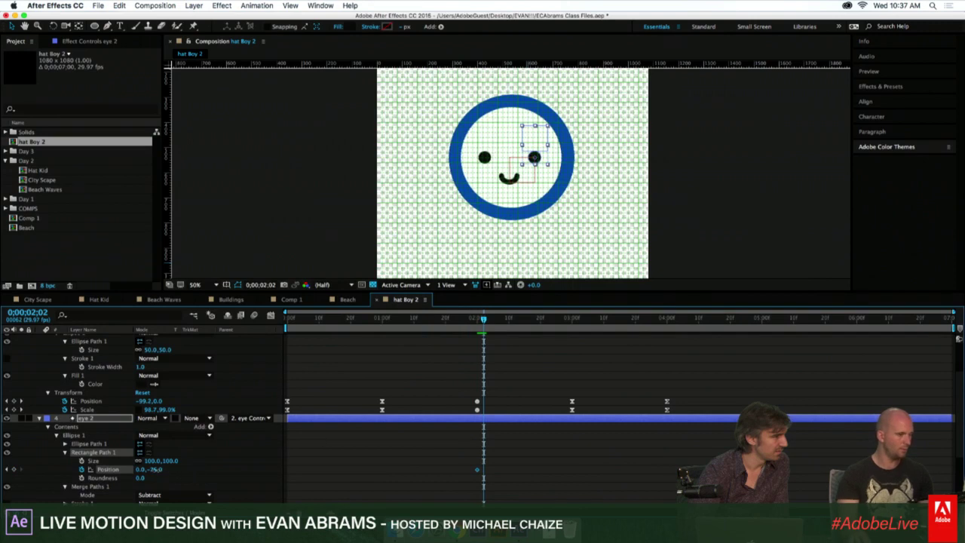
left_click_drag(154, 469, 181, 466)
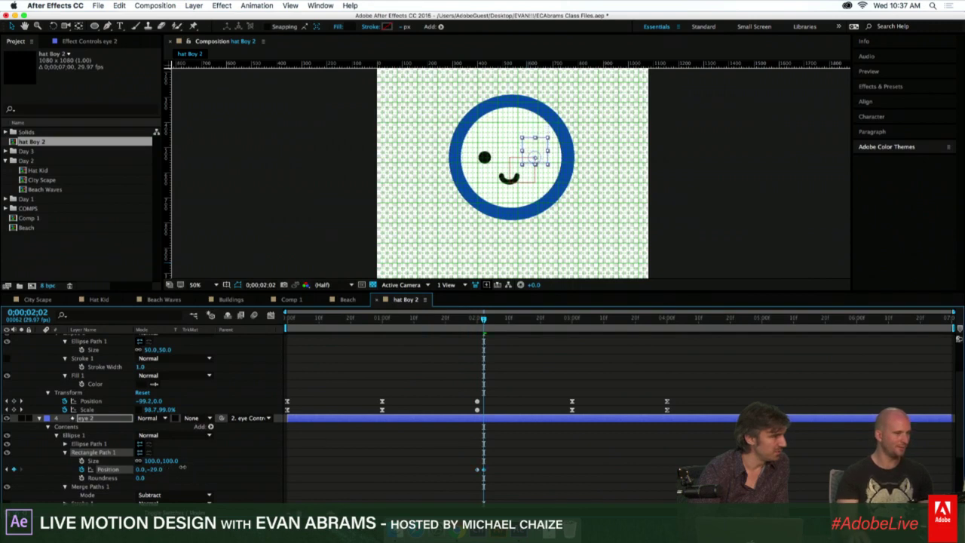
Paste the open-eye keyframe a few frames later and ease the blink keyframes with F9.
key("Page_Down")
key("Page_Down")
key("Page_Down")
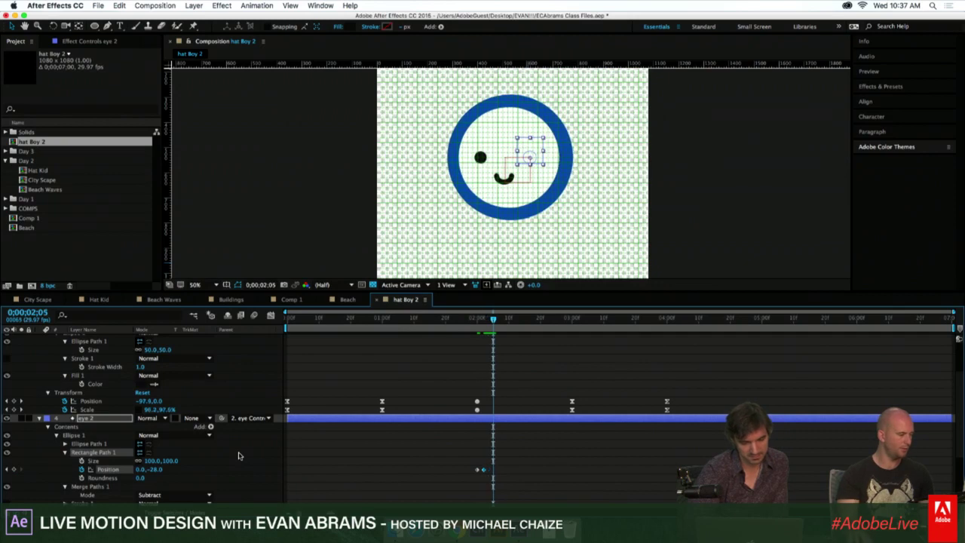
left_click(477, 469)
key("ctrl+c")
key("ctrl+v")
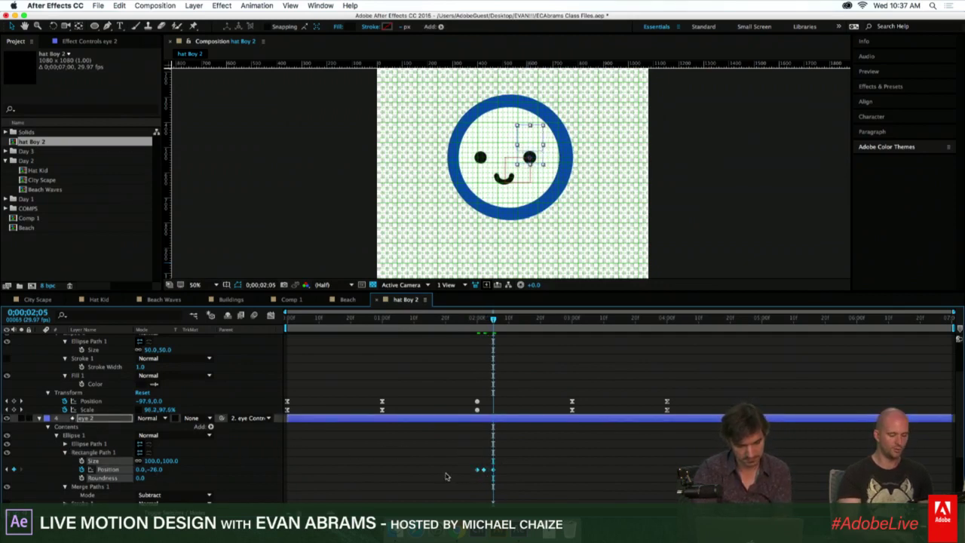
key("F9")
left_click(452, 442)
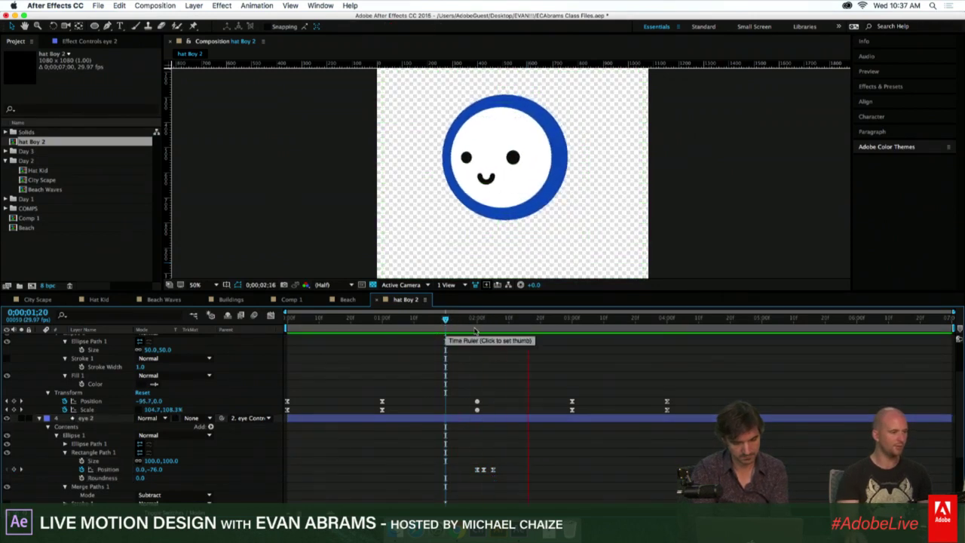
key("space")
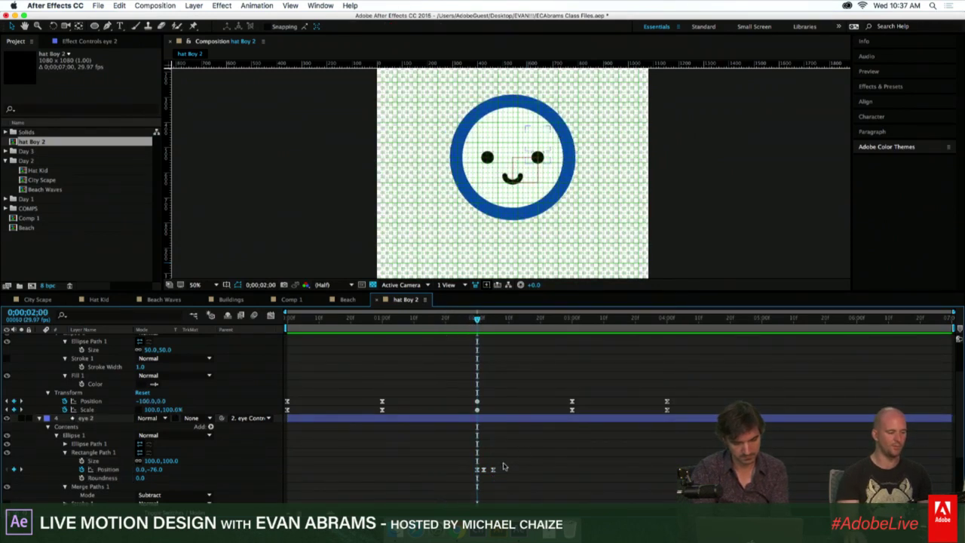
Shift the three blink keyframes later in time and preview the blink.
left_click_drag(504, 467, 482, 472)
left_click(483, 471)
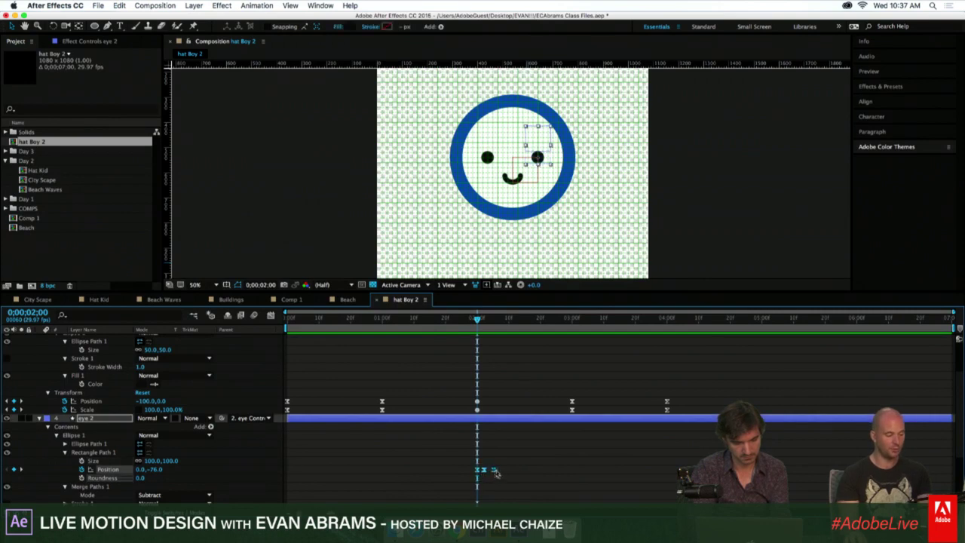
left_click_drag(494, 471, 515, 470)
left_click(539, 467)
key("space")
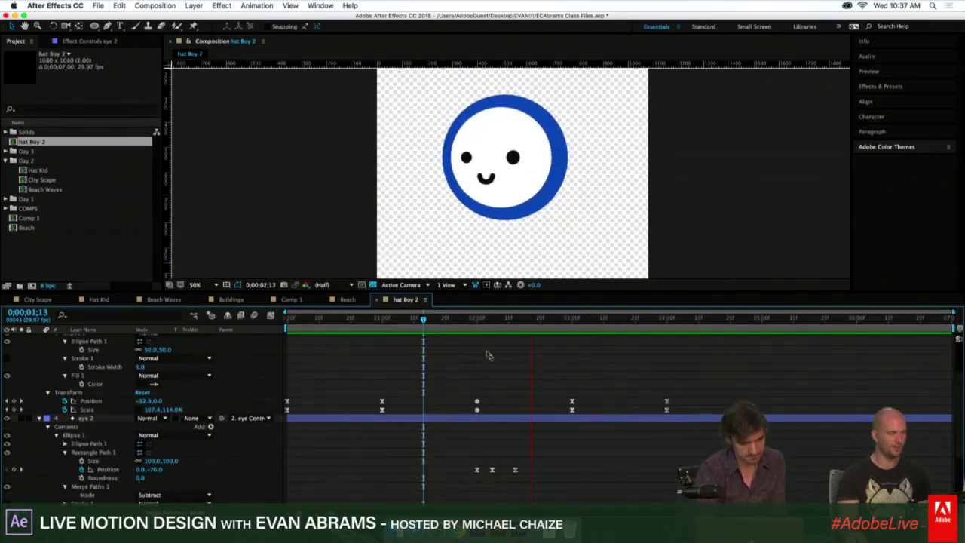
key("space")
Preview the blink again and place the time on the first blink keyframe.
left_click_drag(535, 450, 475, 470)
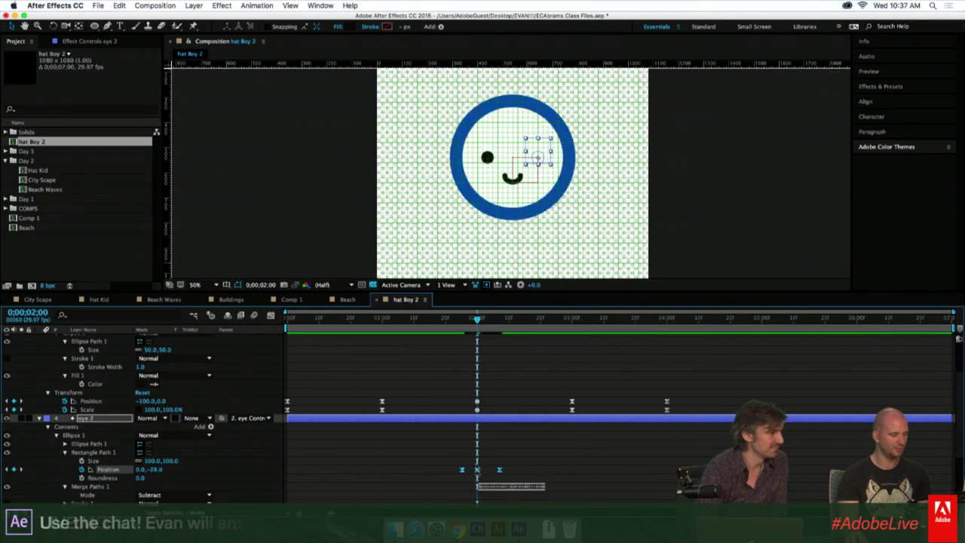
left_click(445, 330)
key("space")
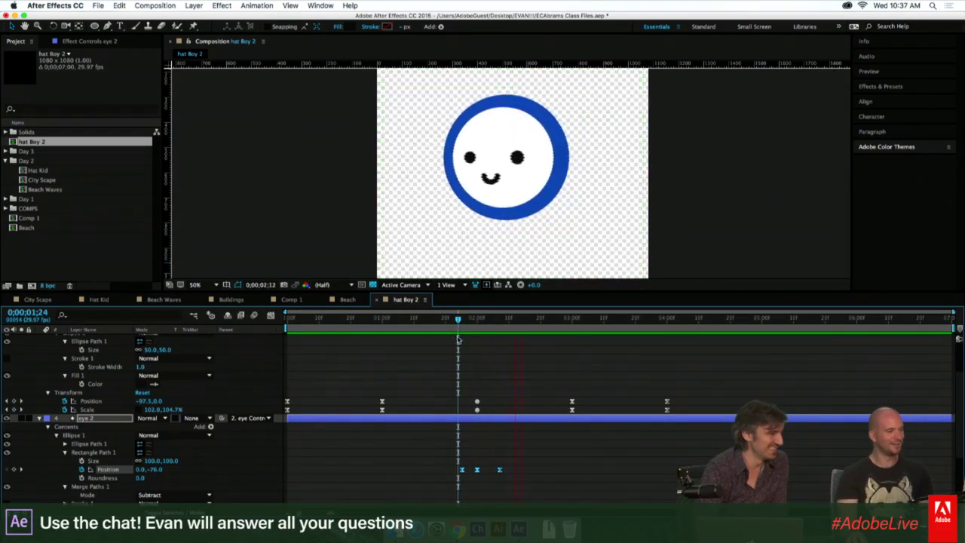
key("space")
left_click(448, 329)
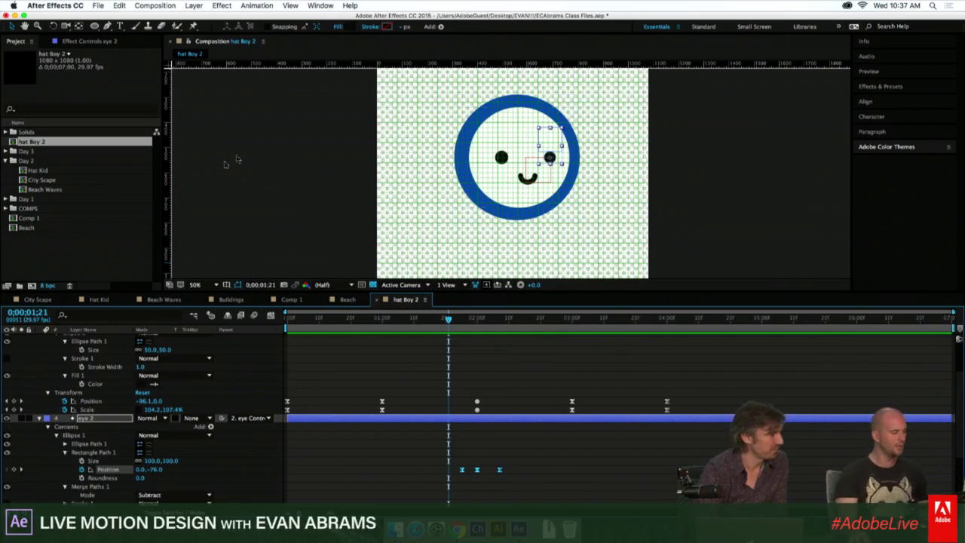
left_click(123, 418)
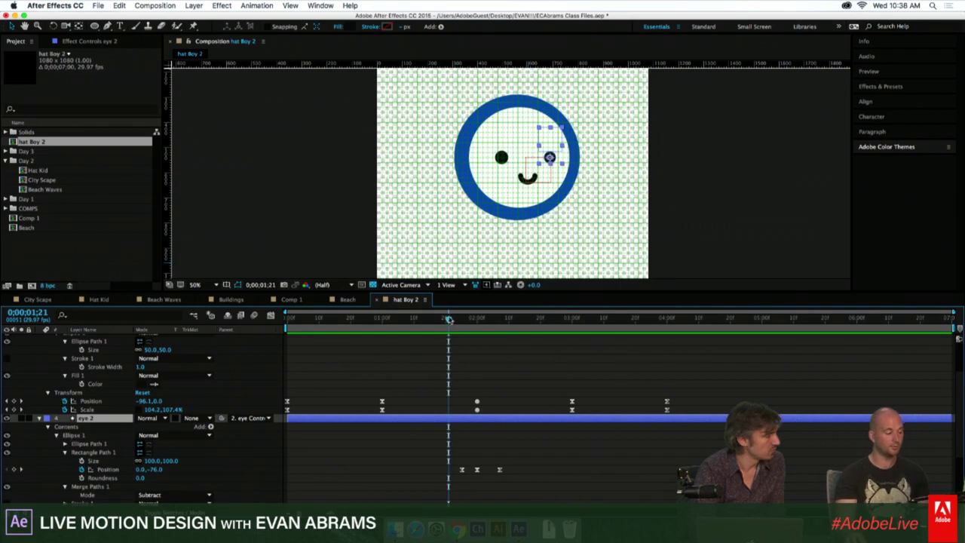
left_click_drag(449, 319, 461, 319)
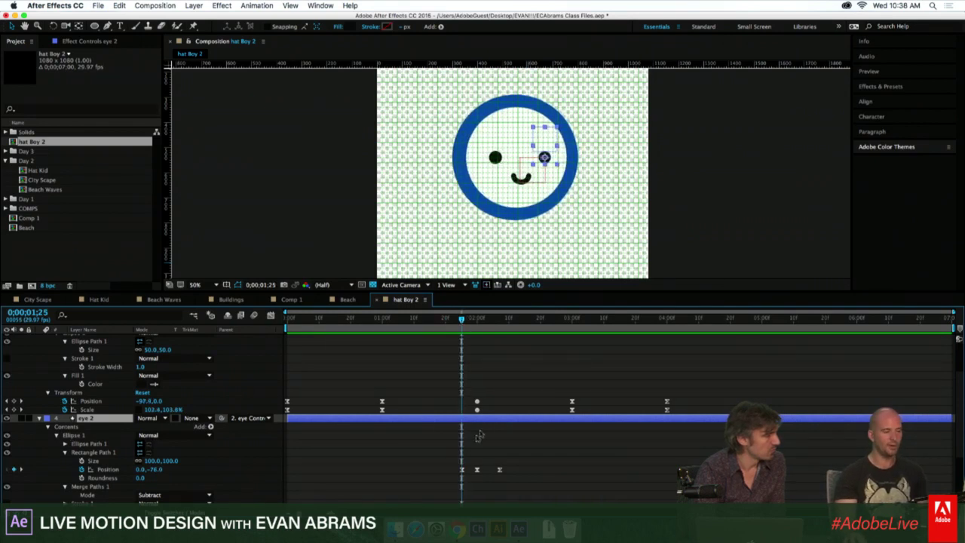
scroll(482, 434, "up", 3)
scroll(478, 441, "down", 2)
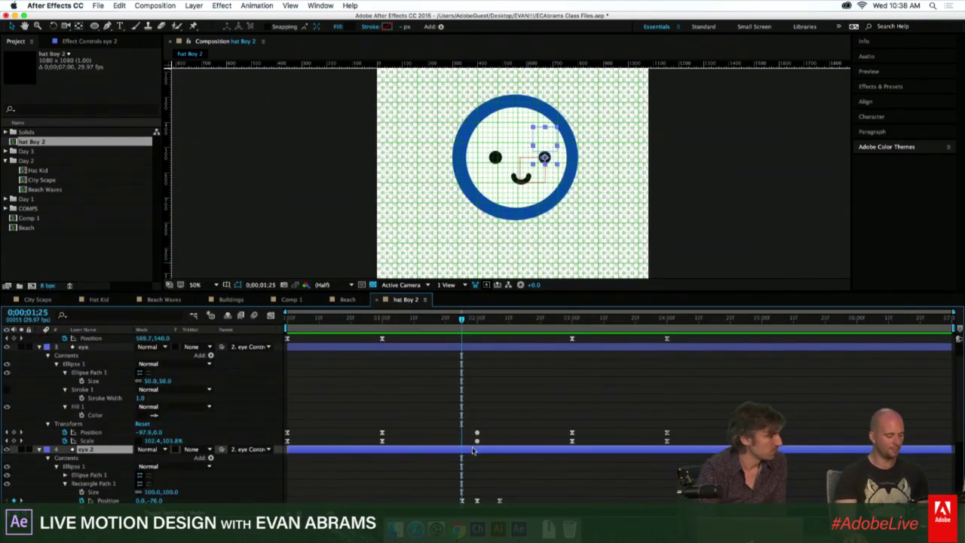
key("super+shift+c")
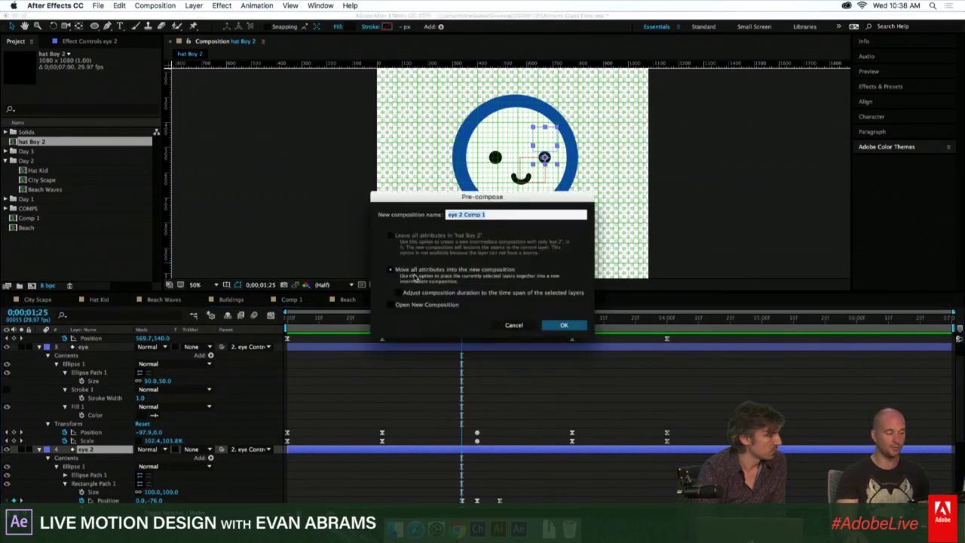
left_click(564, 324)
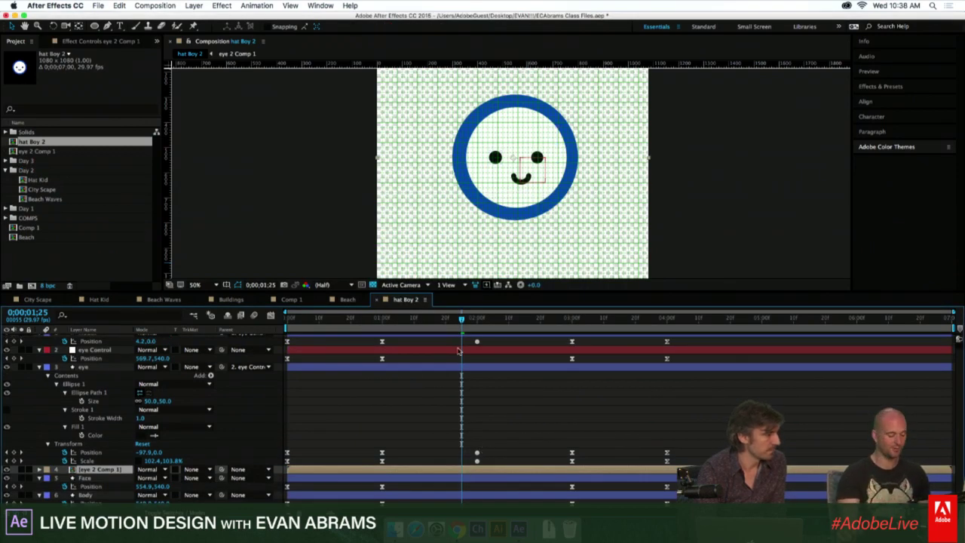
key("super+z")
left_click(467, 374)
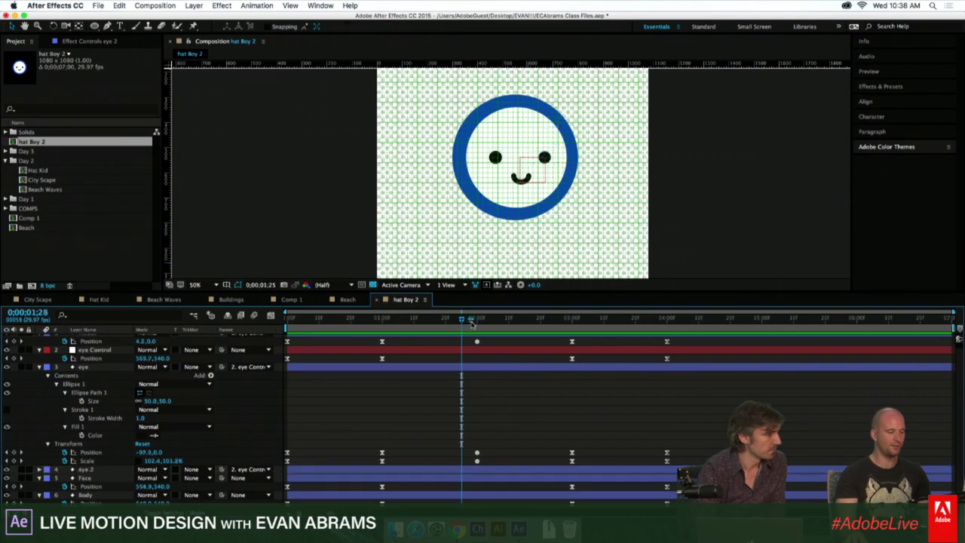
left_click_drag(471, 323, 477, 319)
left_click(506, 472)
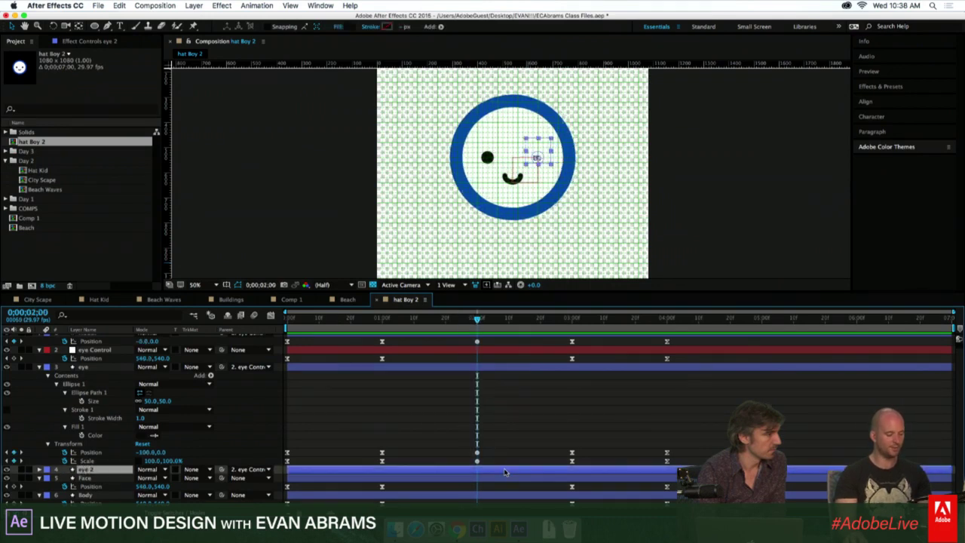
key("u")
left_click(96, 488)
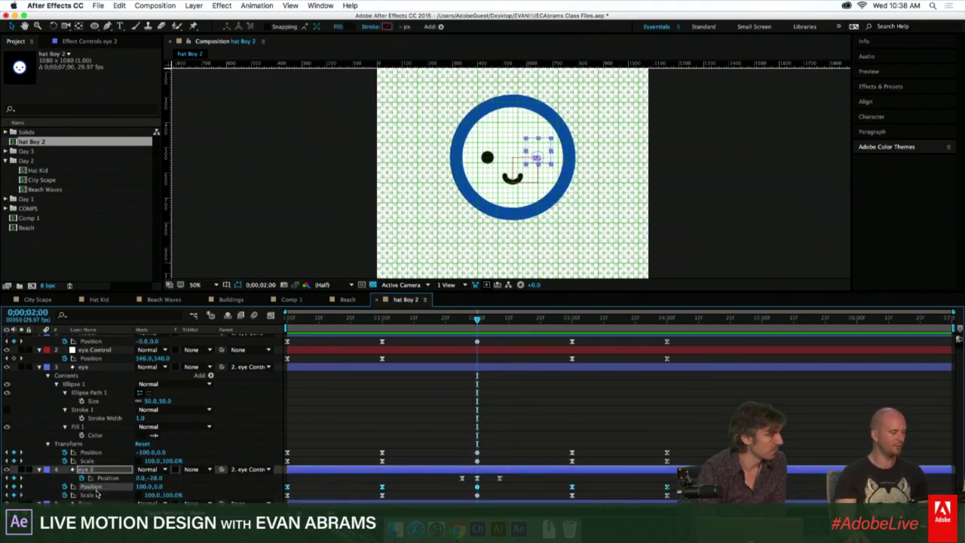
left_click(96, 496)
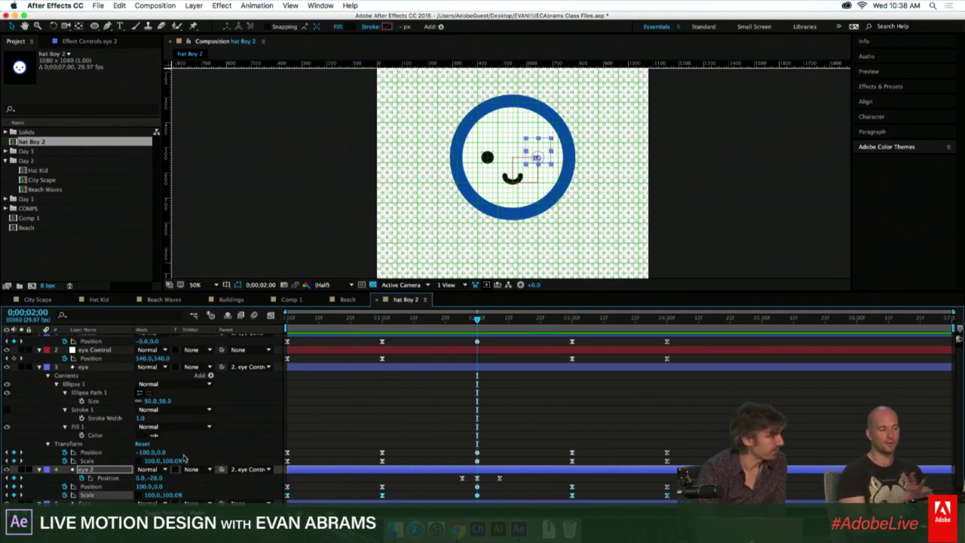
left_click(414, 442)
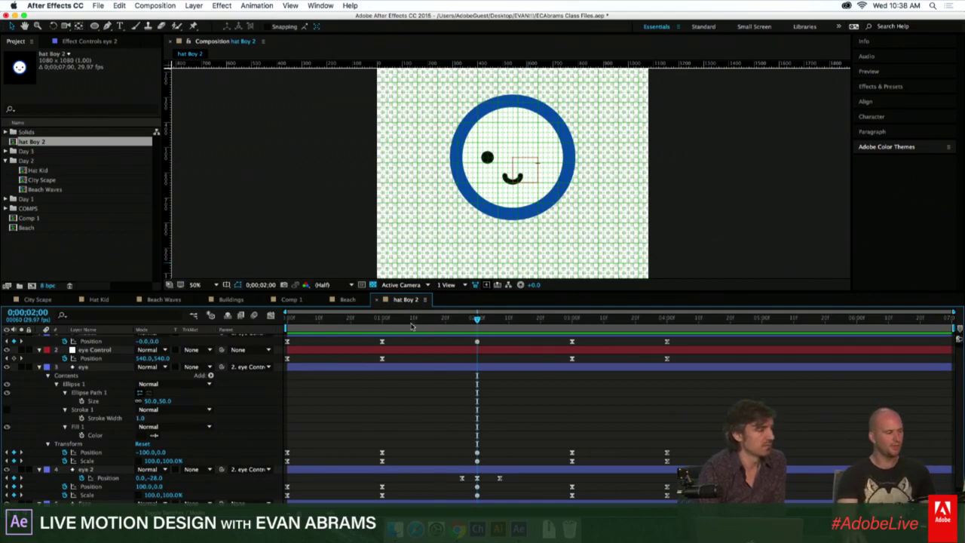
left_click(382, 328)
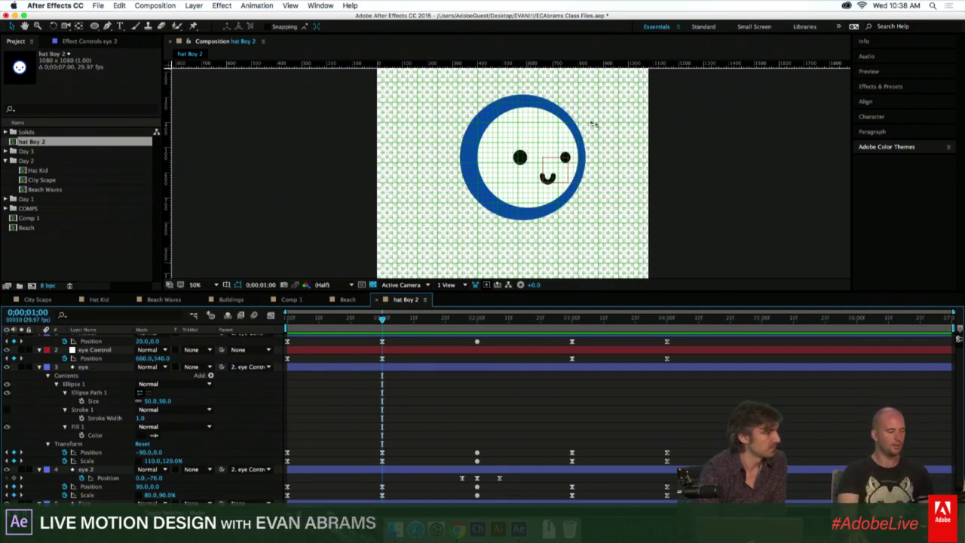
left_click_drag(383, 318, 668, 348)
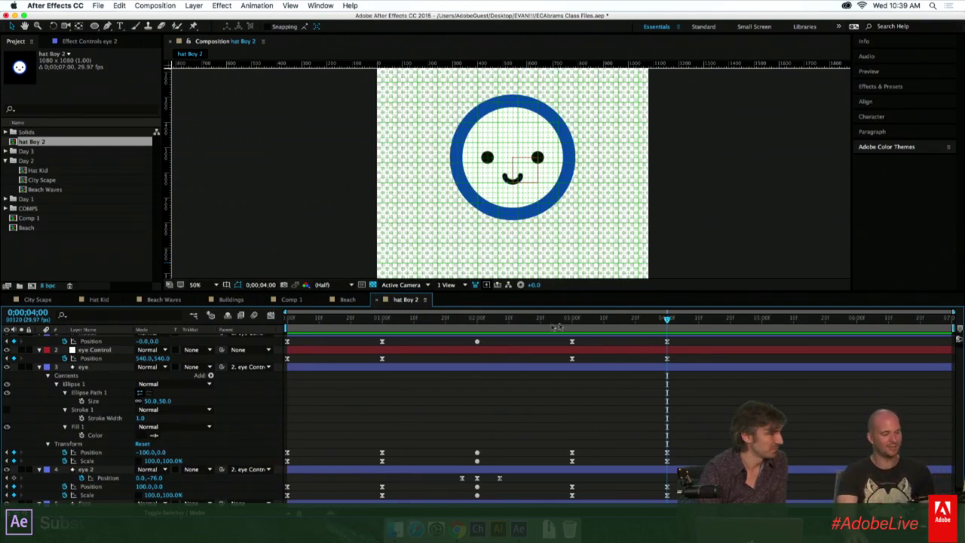
Preview the face animation, then select all six layers, collapse them, and deselect.
left_click(398, 334)
key("space")
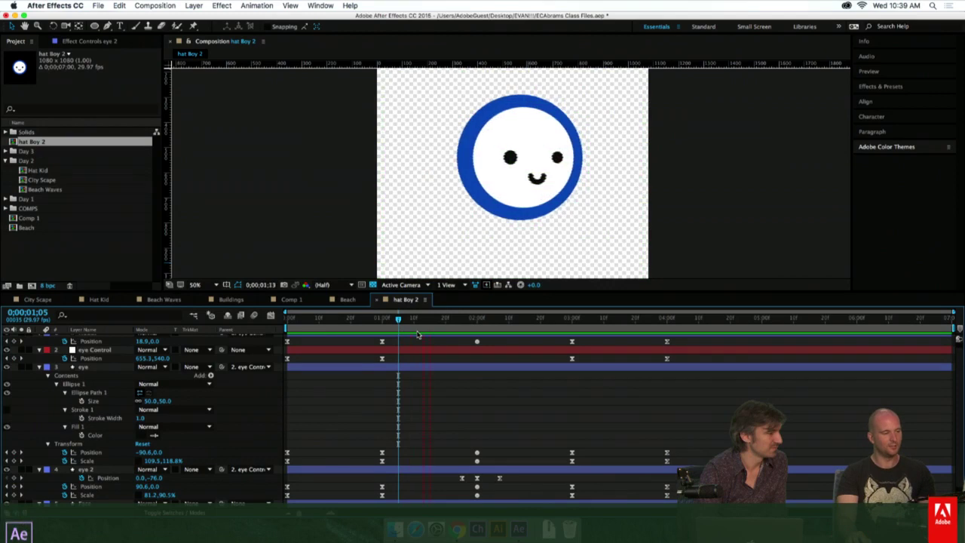
left_click(508, 326)
scroll(490, 378, "up", 1)
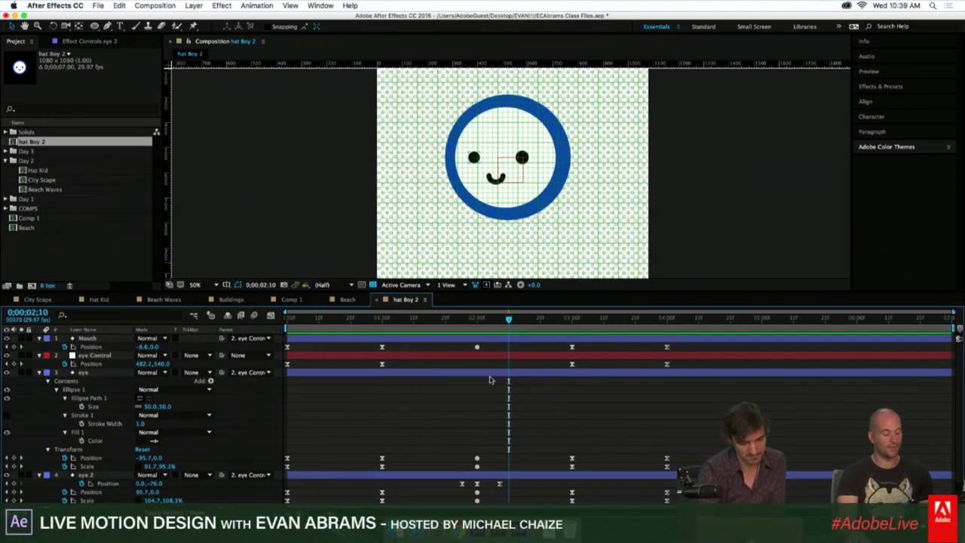
key("super+a")
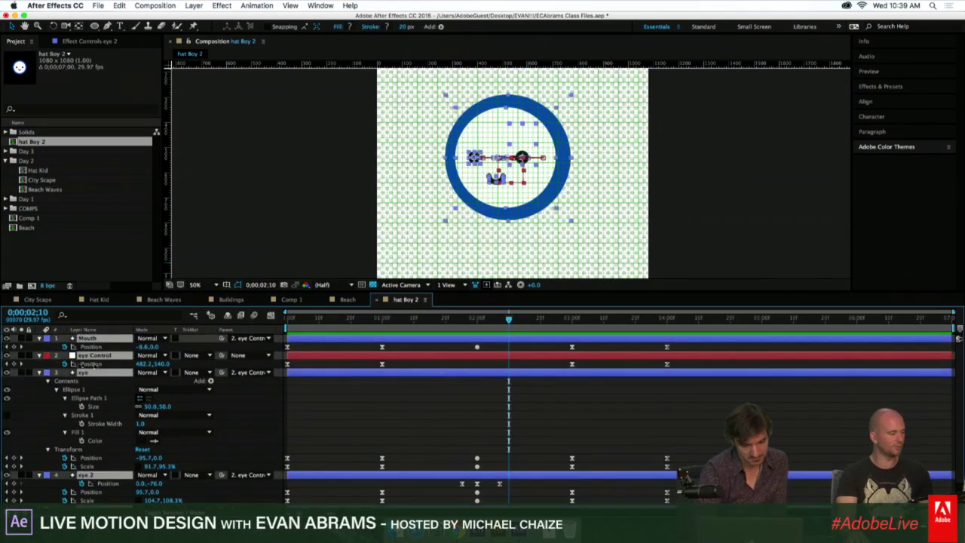
left_click(39, 340)
left_click(147, 429)
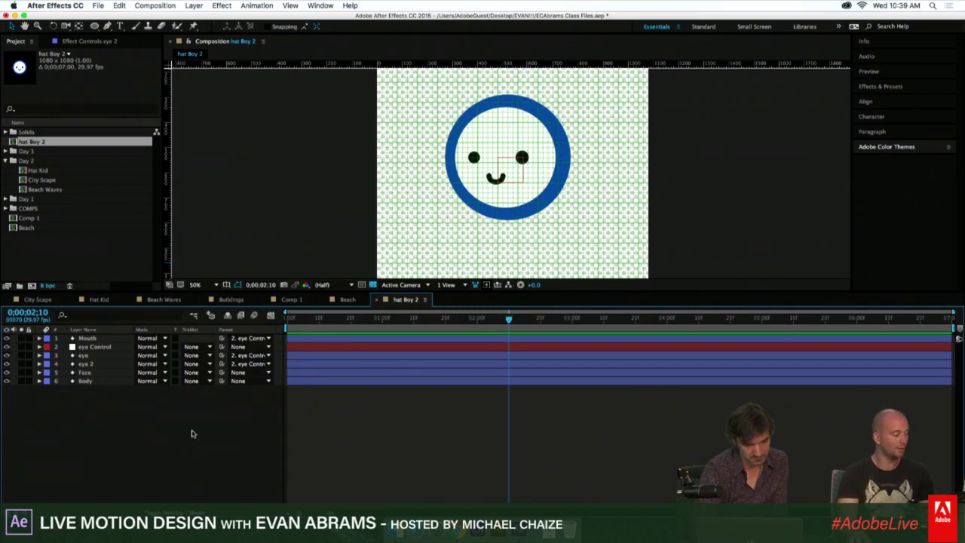
Select the Hat layer in Hat Kid, then right-click the hat Boy 2 timeline to show New layer options.
left_click(111, 302)
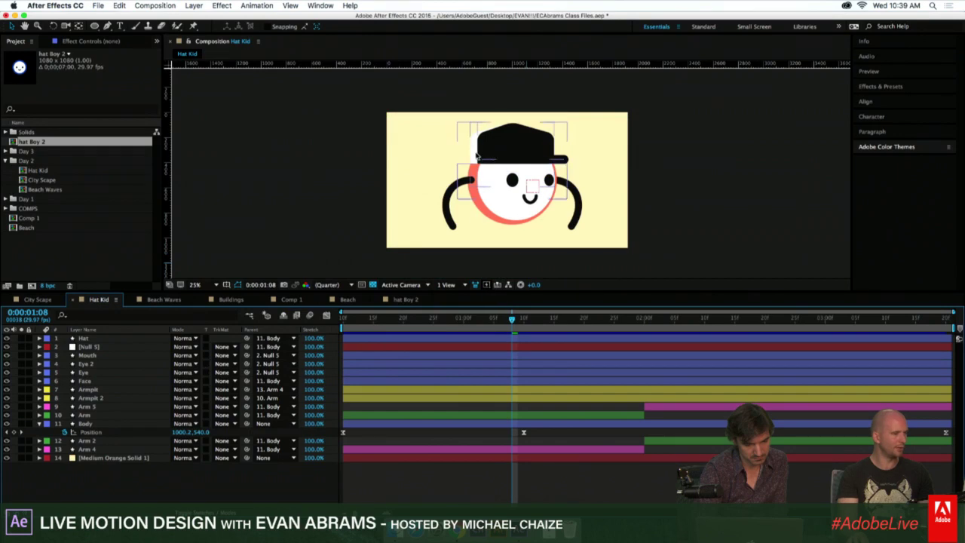
left_click(476, 156)
left_click(411, 301)
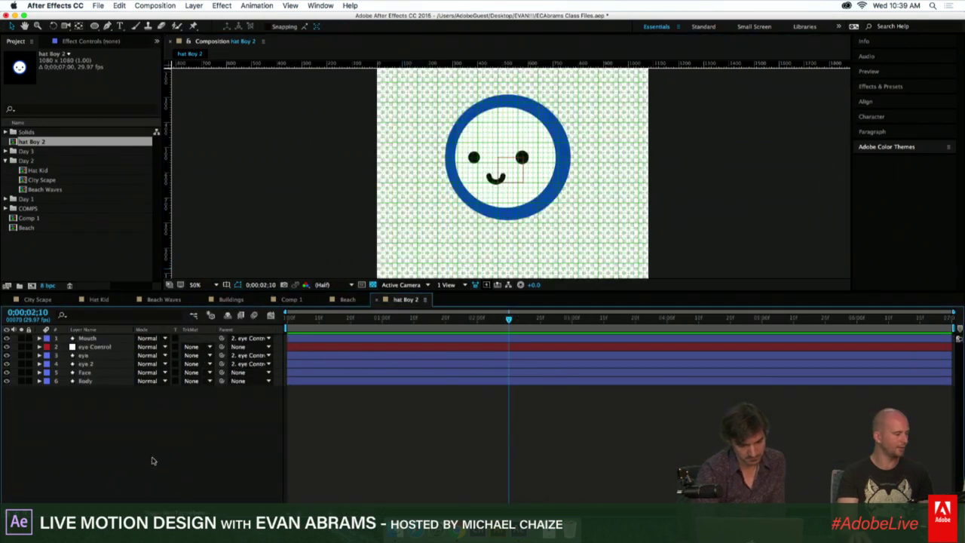
right_click(125, 411)
mouse_move(168, 419)
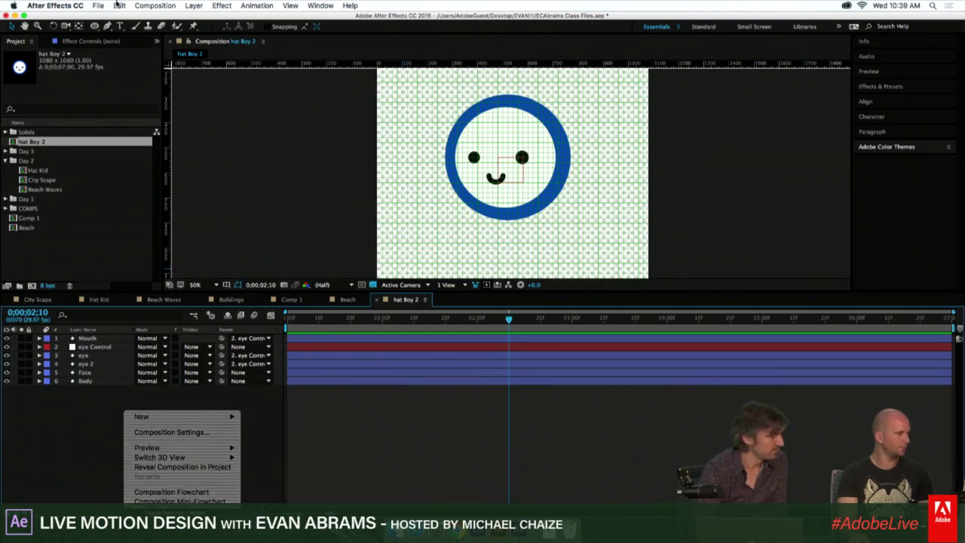
Create a Polygon Tool shape layer and set its Polystar path to 6 points.
left_click_drag(95, 25, 126, 60)
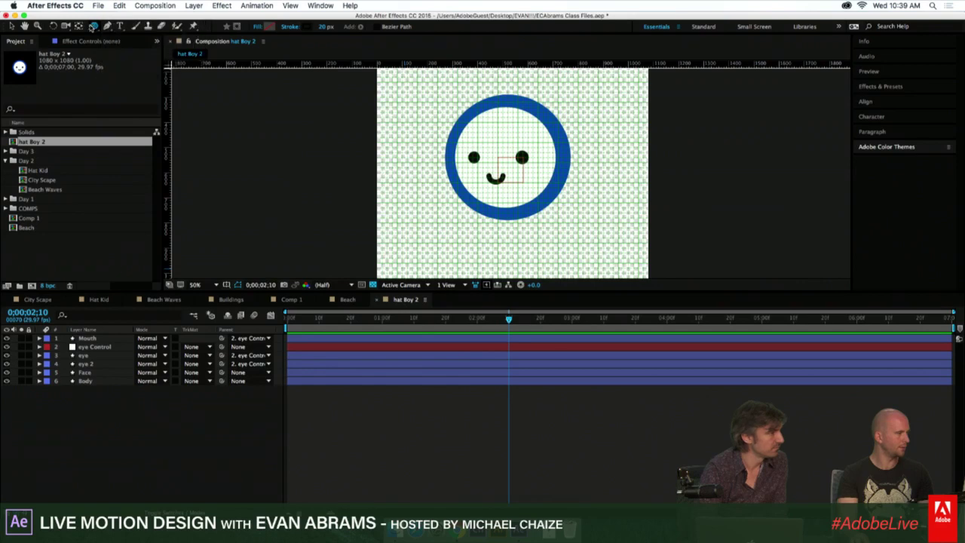
double_click(94, 26)
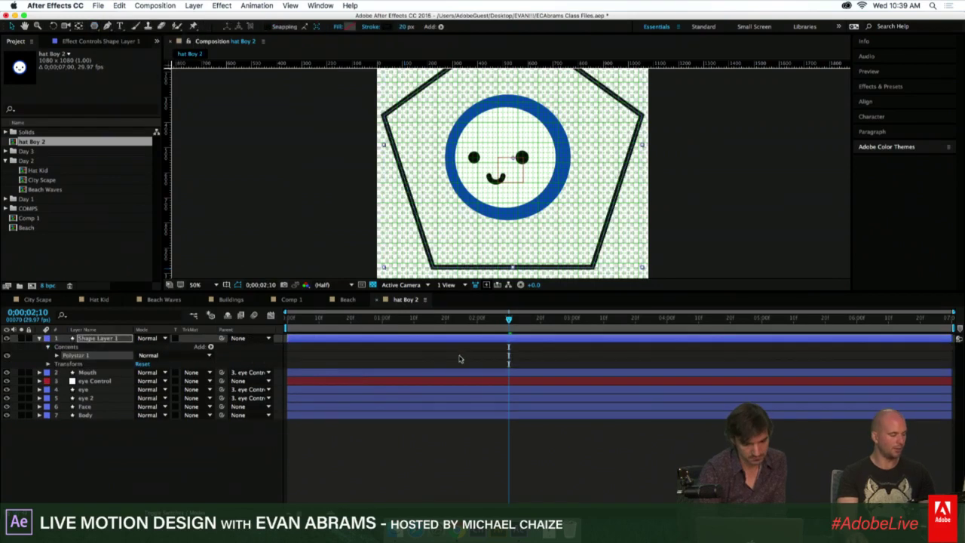
left_click(56, 355)
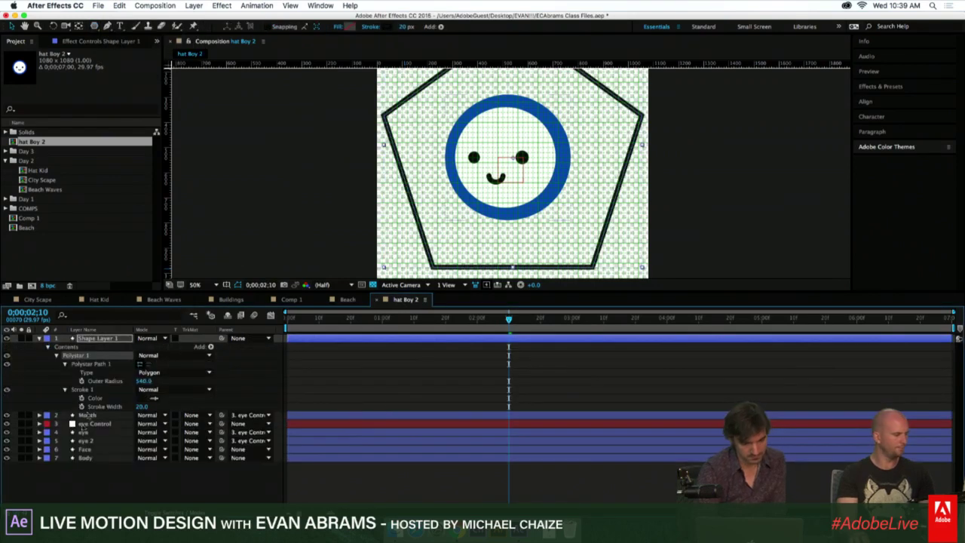
left_click(66, 364)
left_click(143, 381)
type("3")
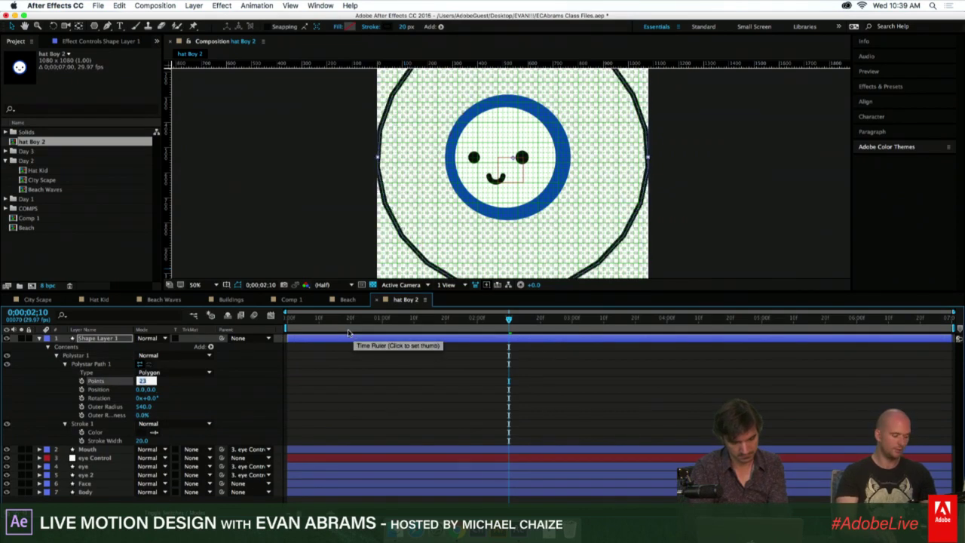
type("6")
key("Tab")
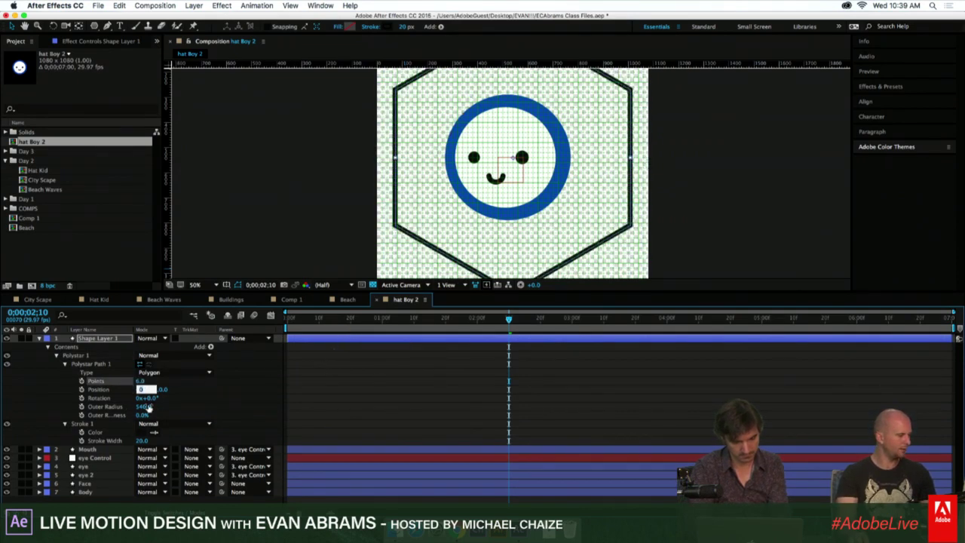
Give the hexagon a solid fill, no stroke, and an outer radius of 250.
left_click(338, 27)
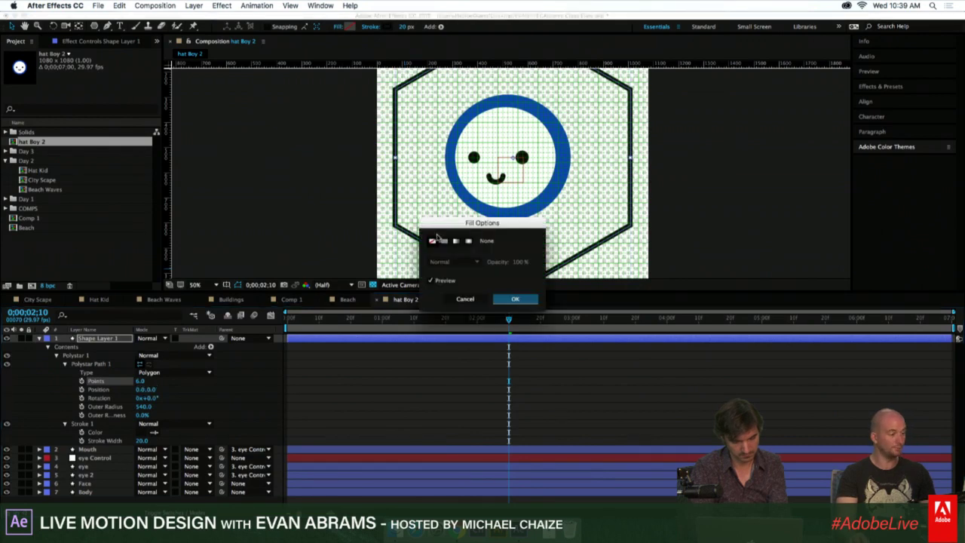
left_click(443, 240)
left_click(514, 299)
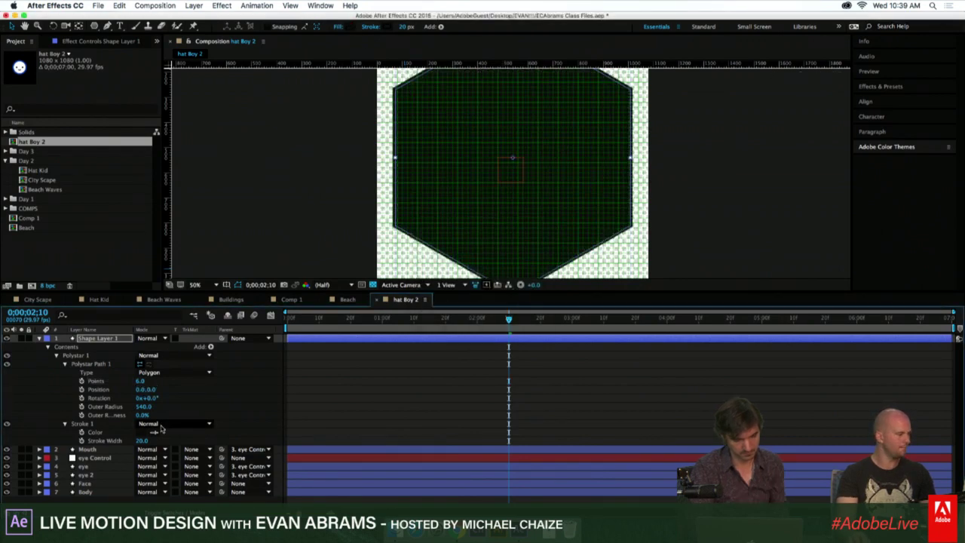
left_click(113, 363)
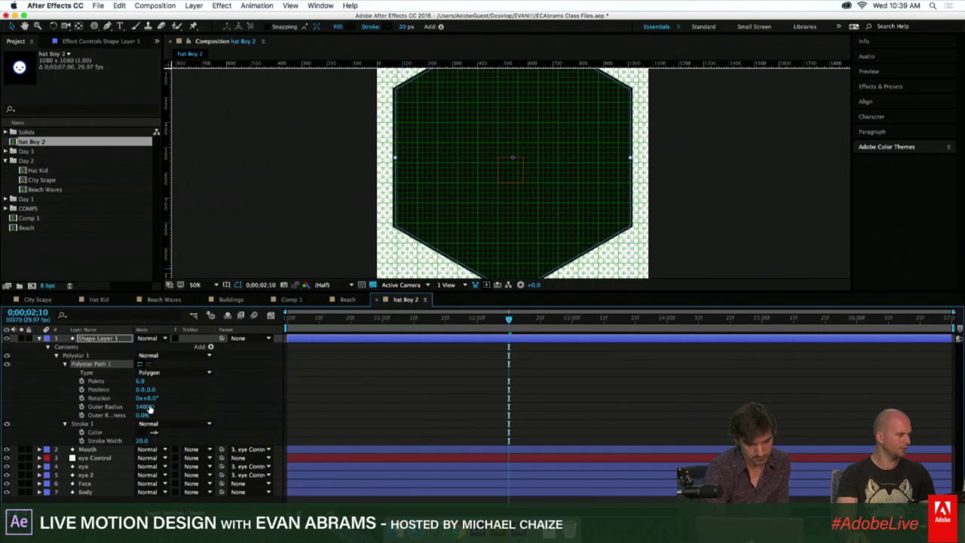
mouse_move(148, 408)
left_mouse_down()
mouse_move(126, 408)
mouse_move(136, 409)
left_mouse_up()
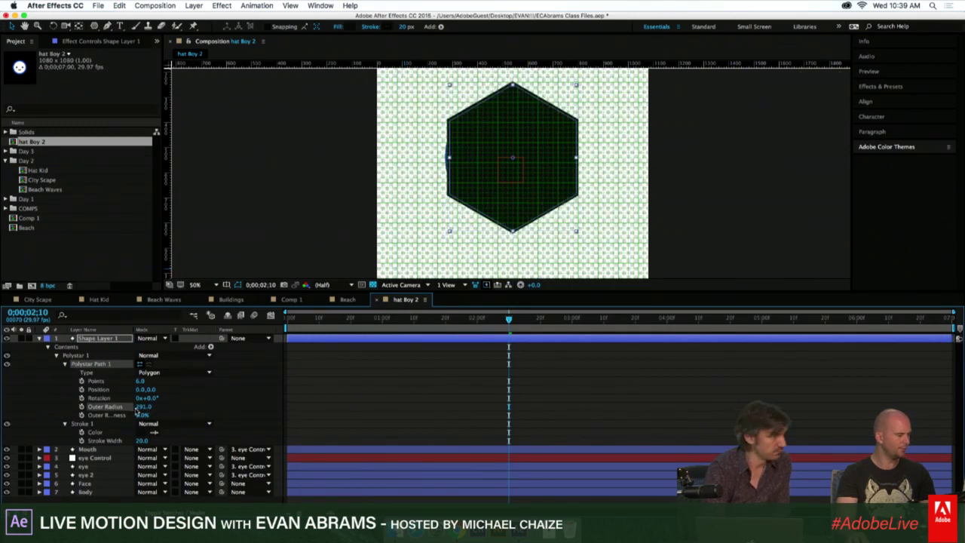
left_click(372, 27)
left_click(432, 240)
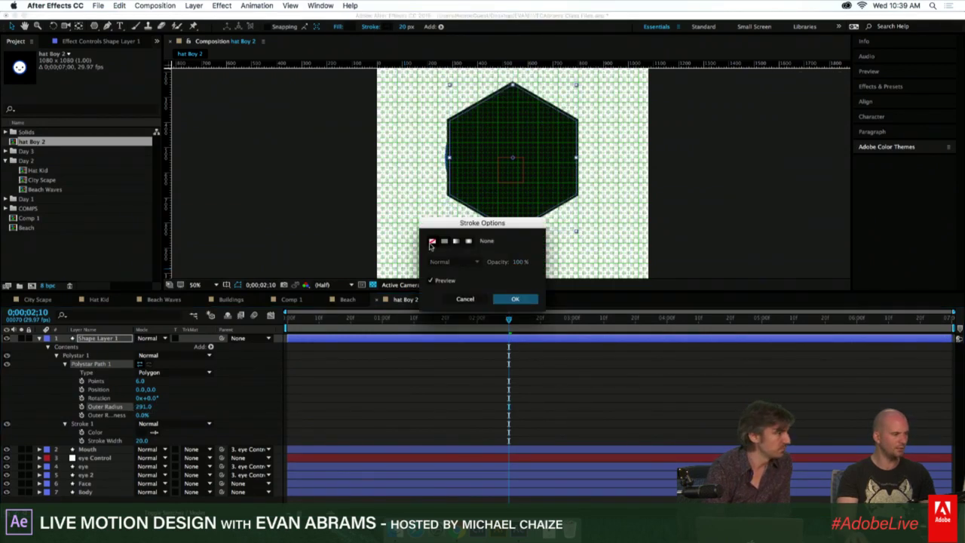
left_click(509, 297)
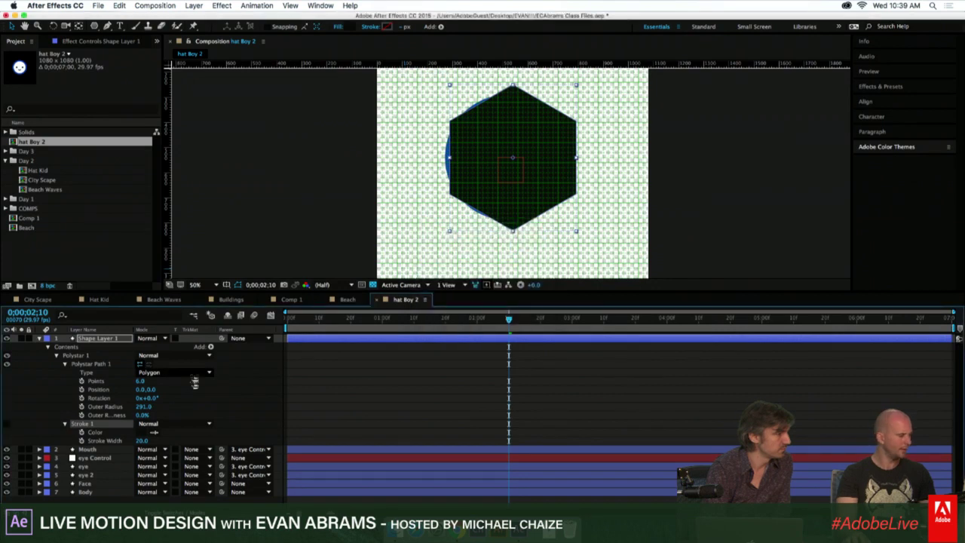
type("2")
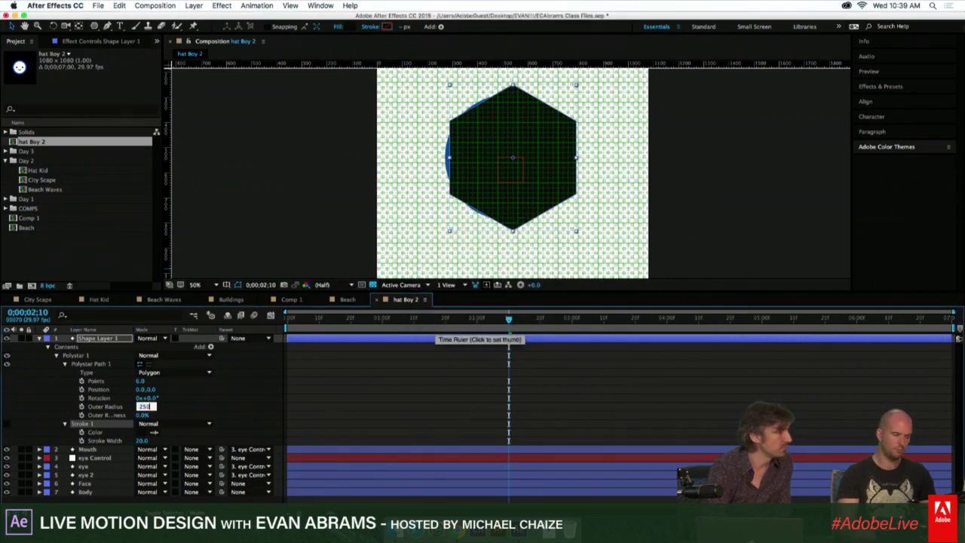
type("50")
key("Return")
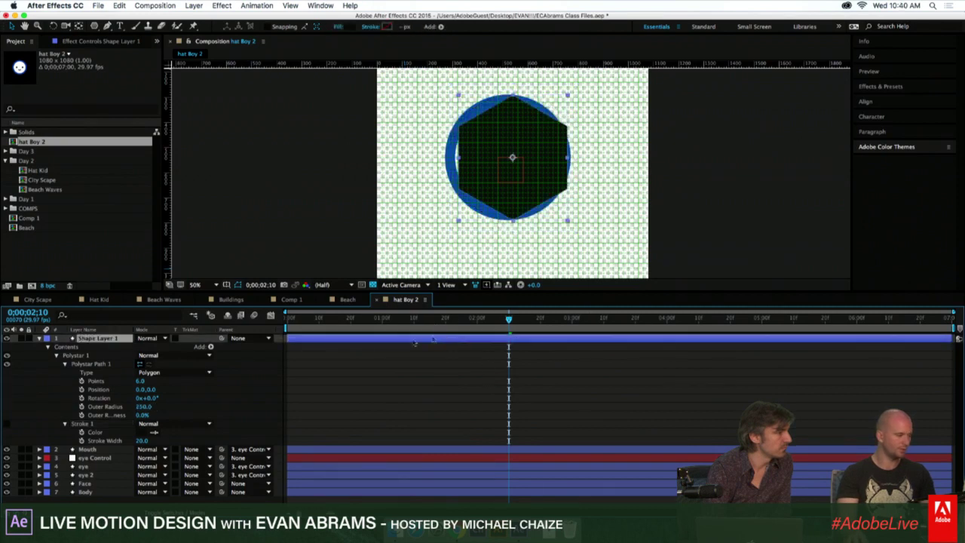
Convert Polystar Path 1 to a Bezier path and parent Shape Layer 1 to Body.
right_click(92, 366)
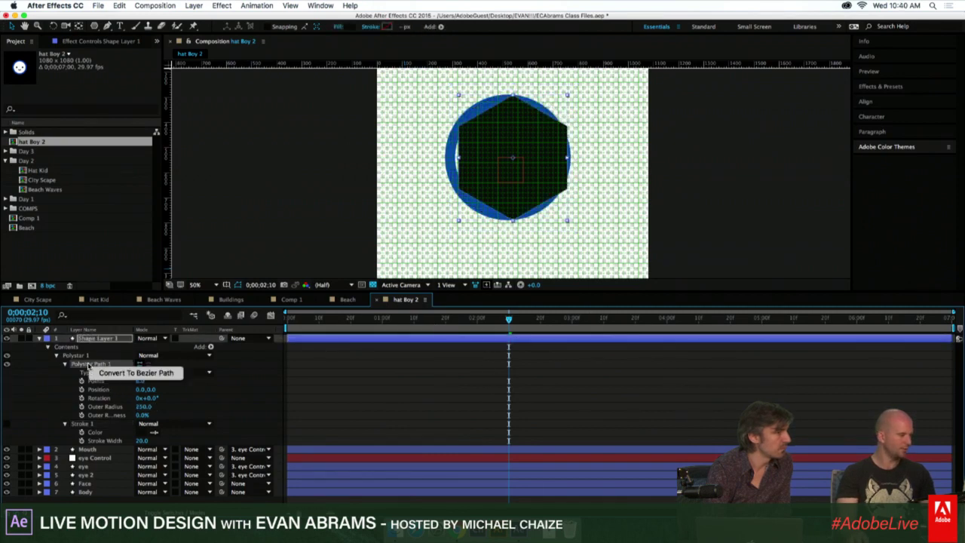
left_click(107, 373)
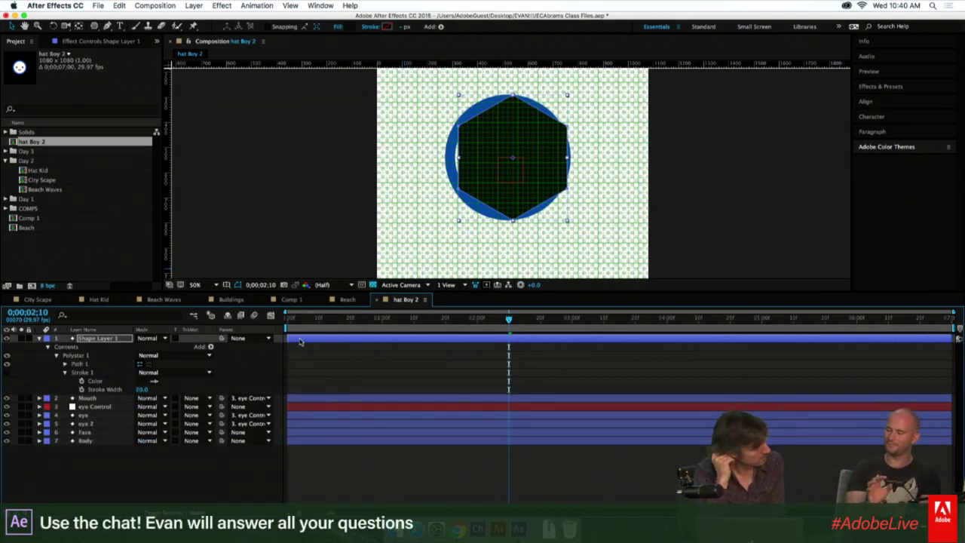
left_click(309, 339)
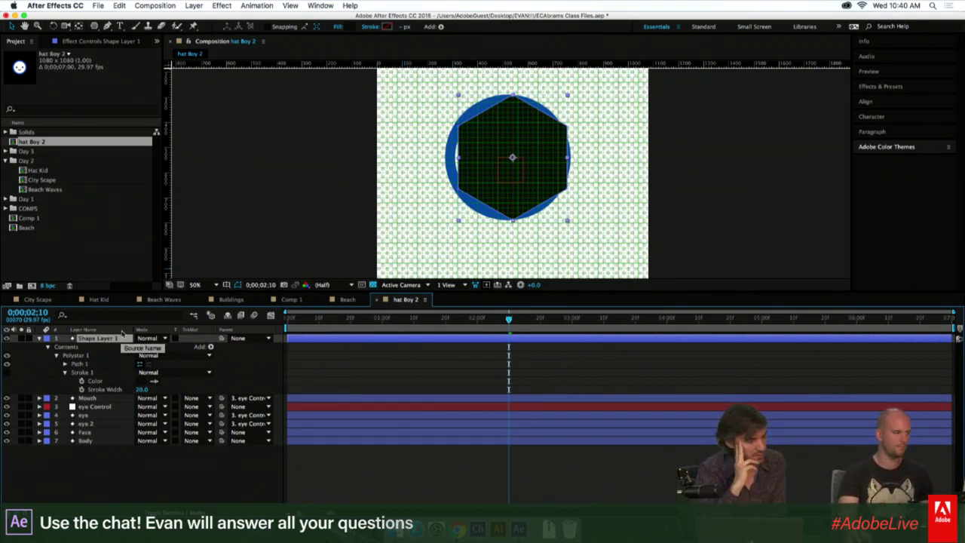
key("u")
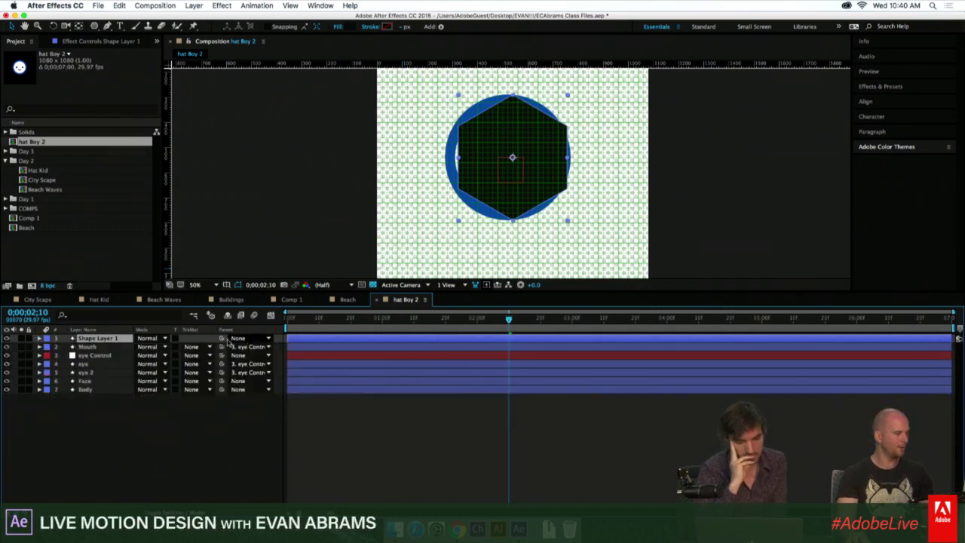
left_click_drag(222, 340, 103, 391)
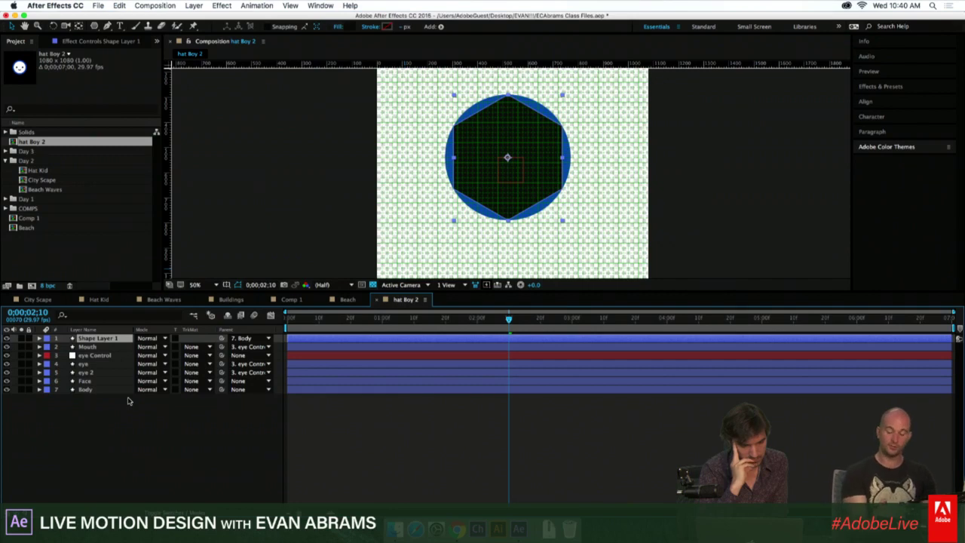
key("p")
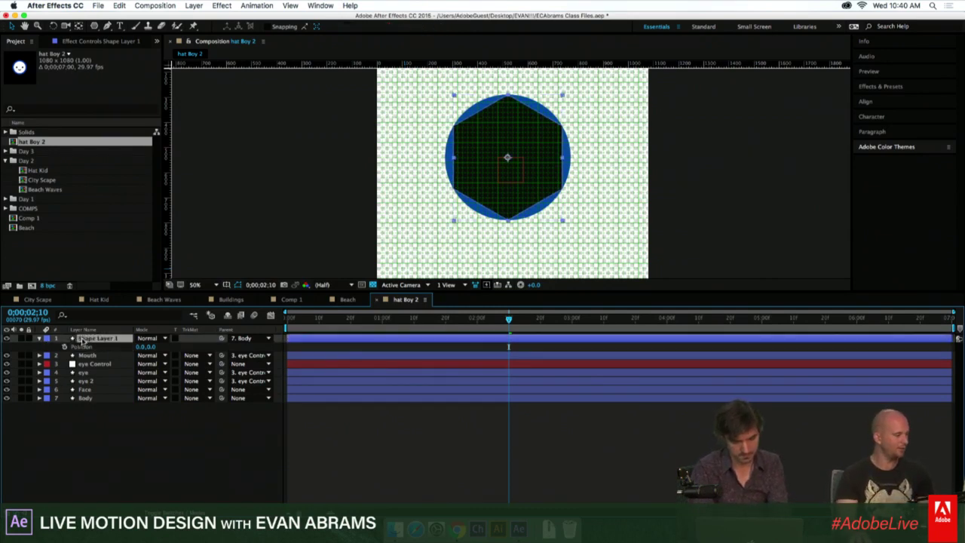
At frame 12 move the hexagon to 0,-100 and drag its lower vertices up into a flat-bottomed hat.
key("Home")
left_click(325, 332)
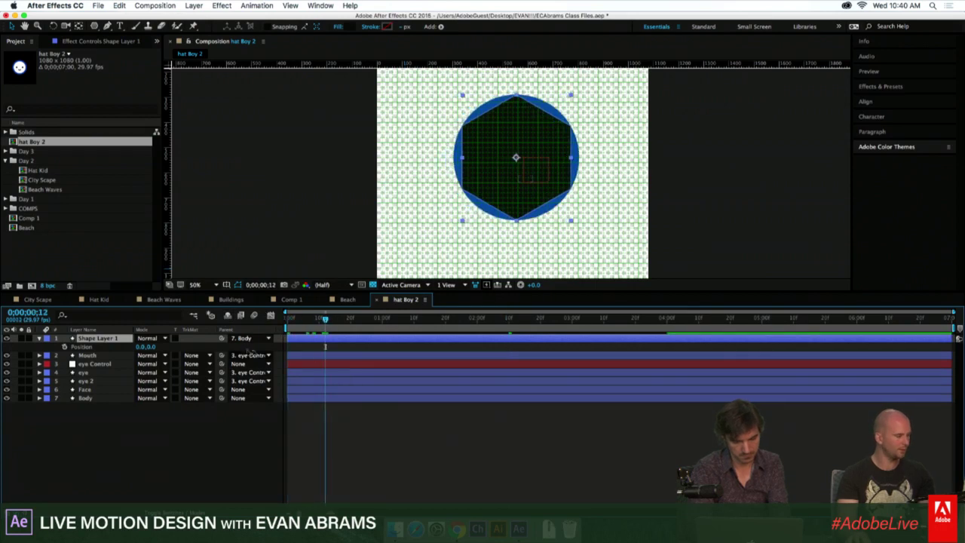
key("shift+Up")
key("shift+Up")
key("shift+Up")
key("shift+Up")
key("shift+Up")
key("shift+Up")
key("shift+Up")
key("shift+Up")
key("shift+Up")
key("shift+Up")
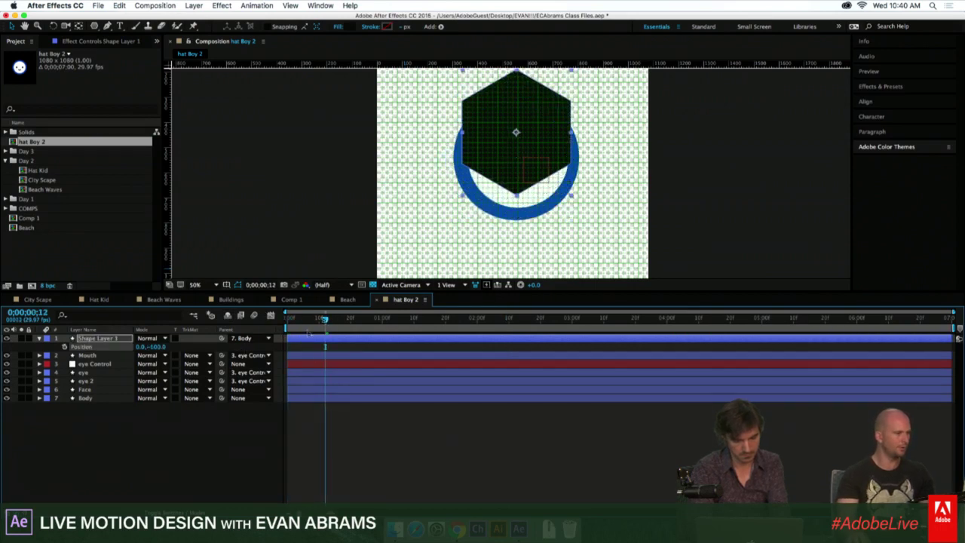
left_click(571, 166)
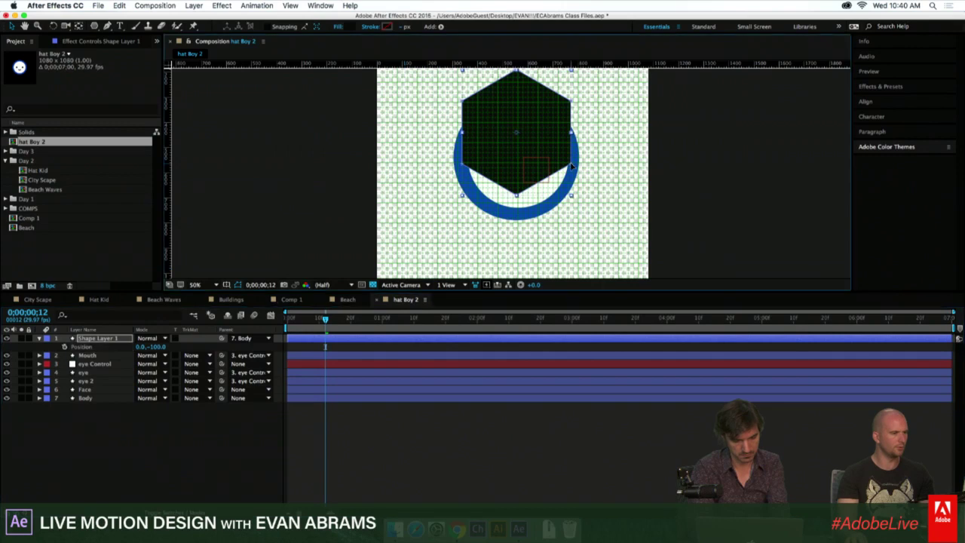
left_click_drag(571, 155, 558, 192)
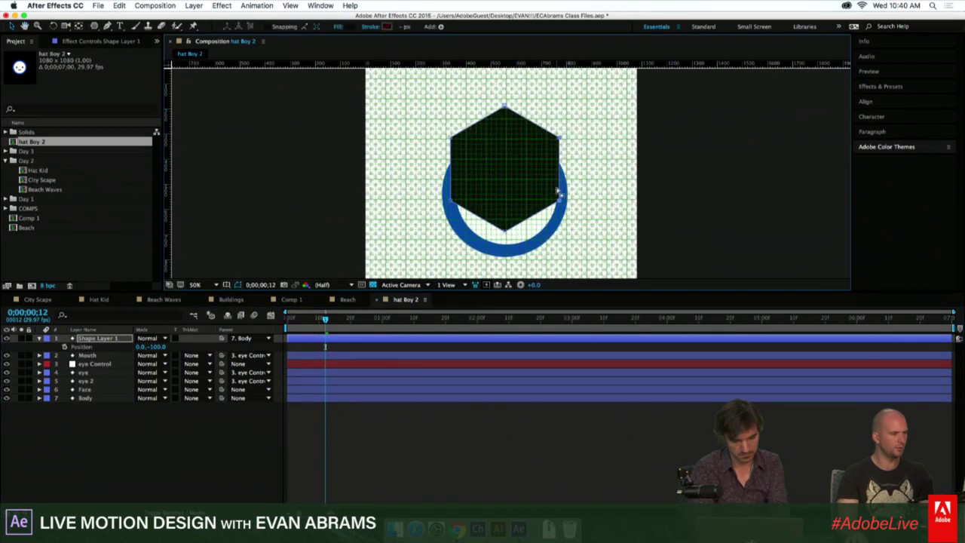
left_click_drag(507, 230, 505, 160)
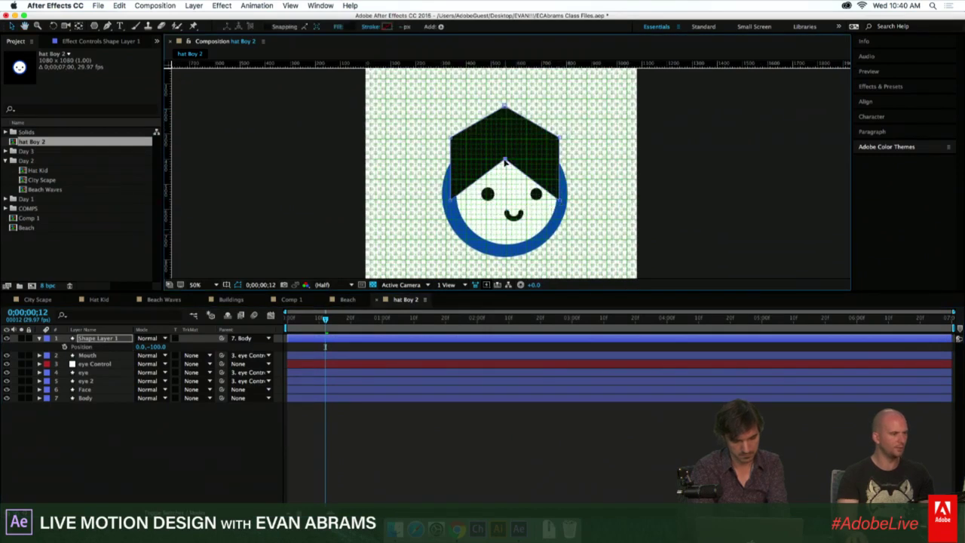
left_click_drag(398, 208, 570, 220)
left_click_drag(451, 200, 452, 163)
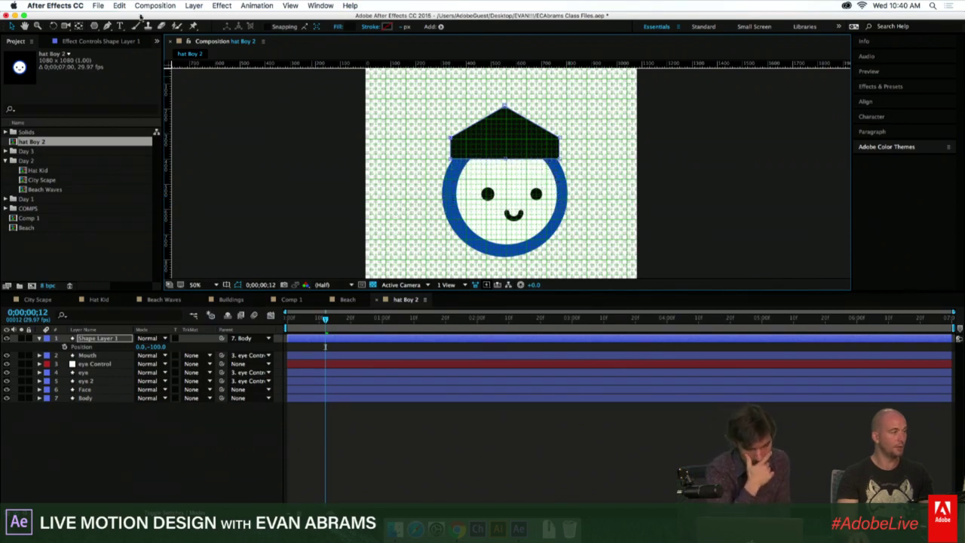
Use the Convert Vertex tool to pull the hat's pointed top into a rounded dome.
left_click_drag(107, 26, 143, 60)
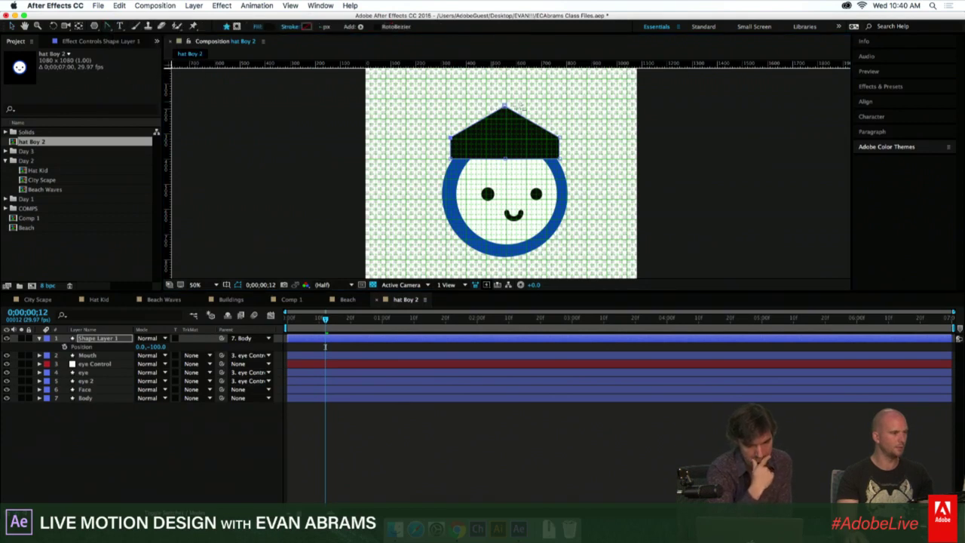
left_click(503, 108, "alt")
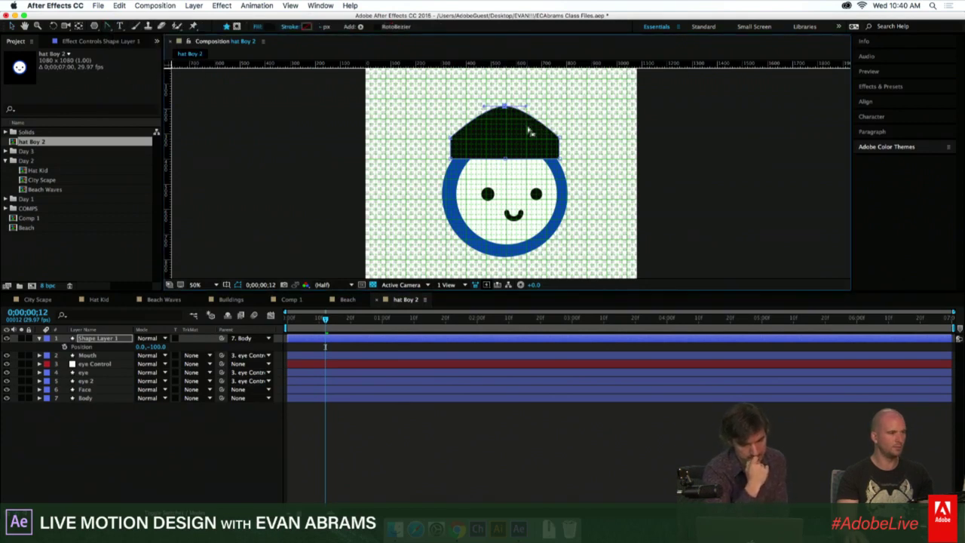
left_click(451, 130, "alt")
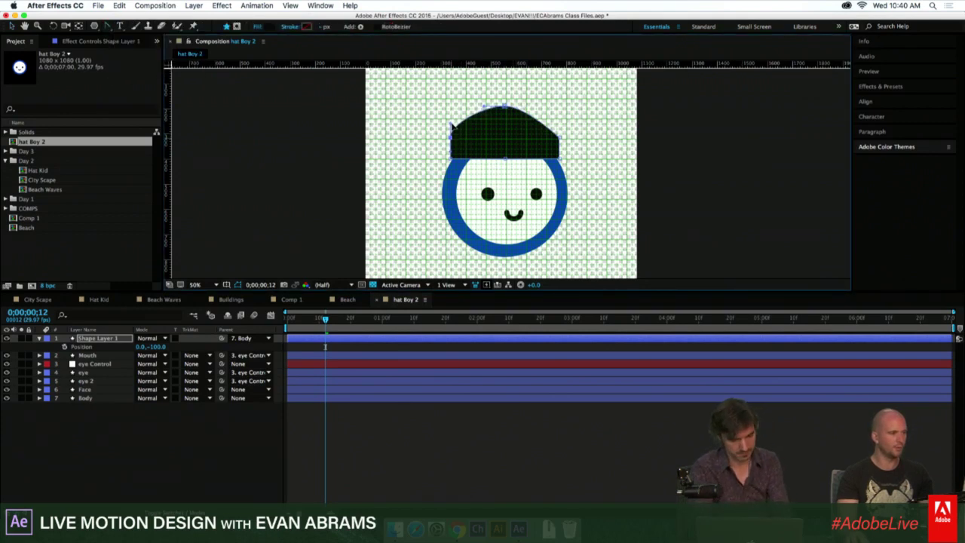
left_click(559, 128, "alt")
left_click(505, 108, "alt")
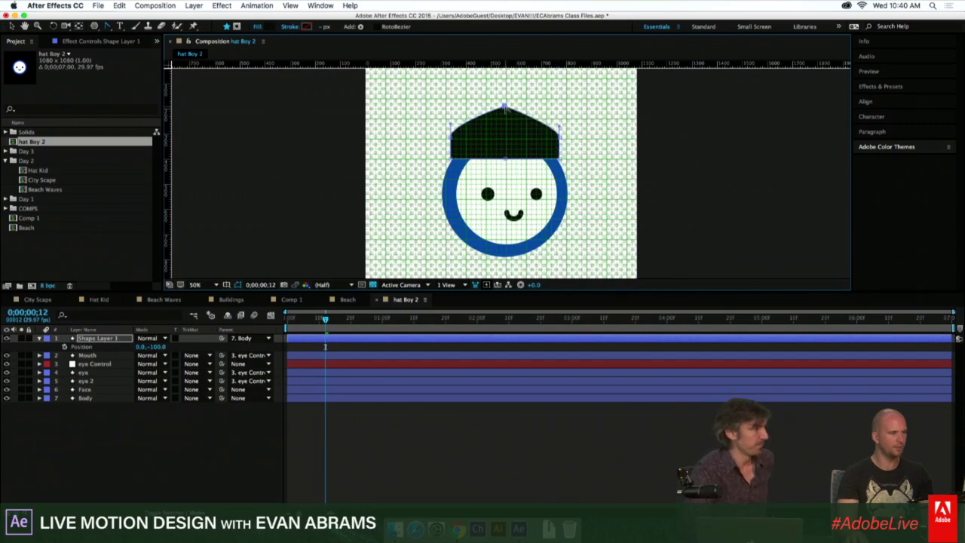
left_click_drag(505, 108, 527, 108)
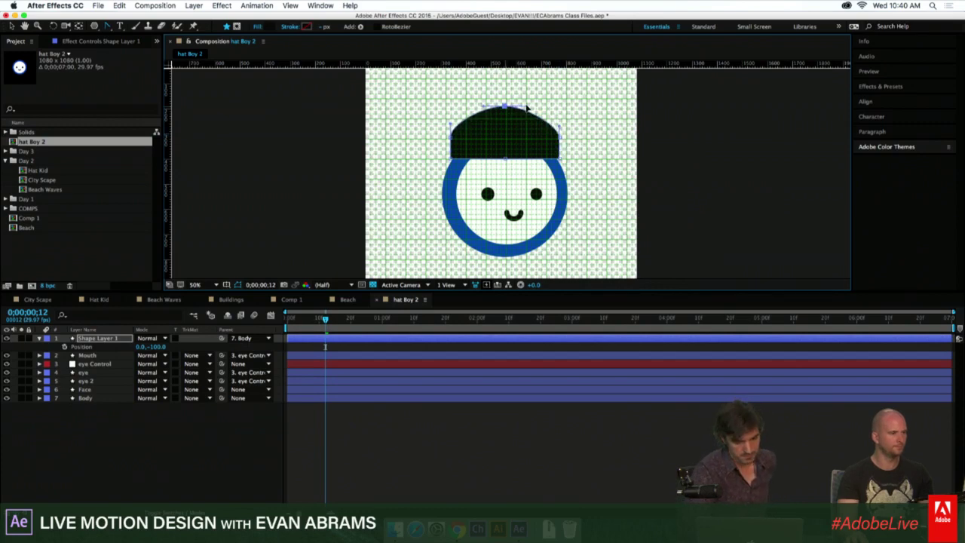
Nudge the hat layer down to position 0,-85 so it rests on the blue ring.
key("v")
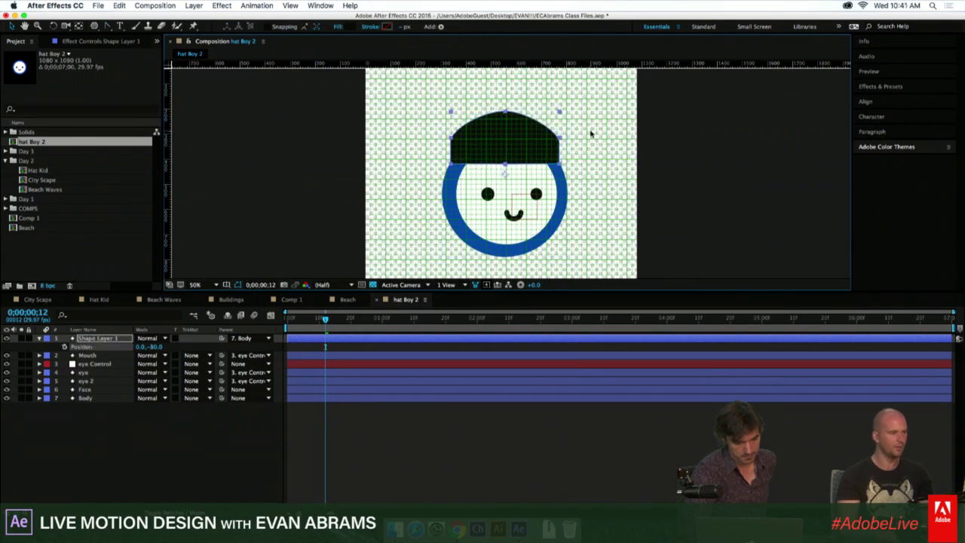
left_click(572, 140)
left_click(547, 438)
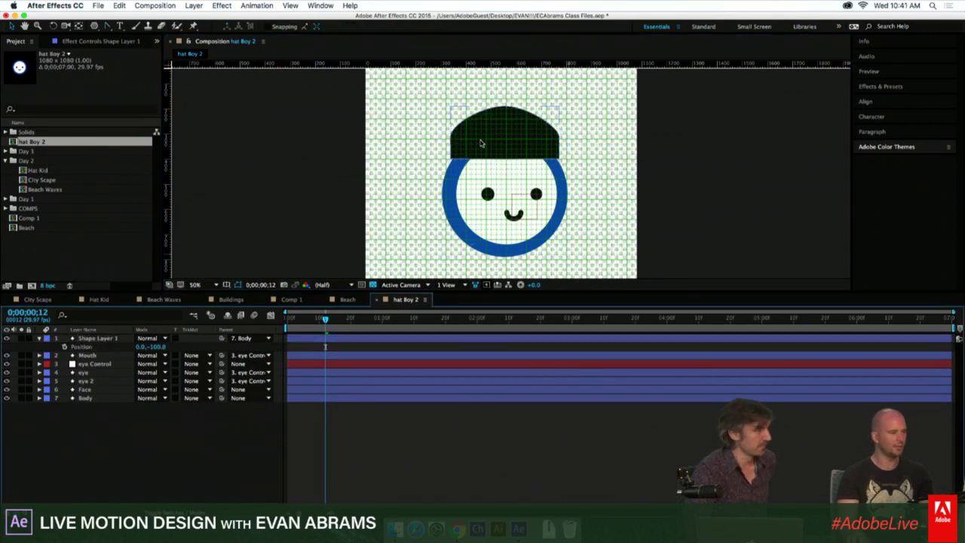
scroll(500, 148, "up", 3)
left_click(500, 146)
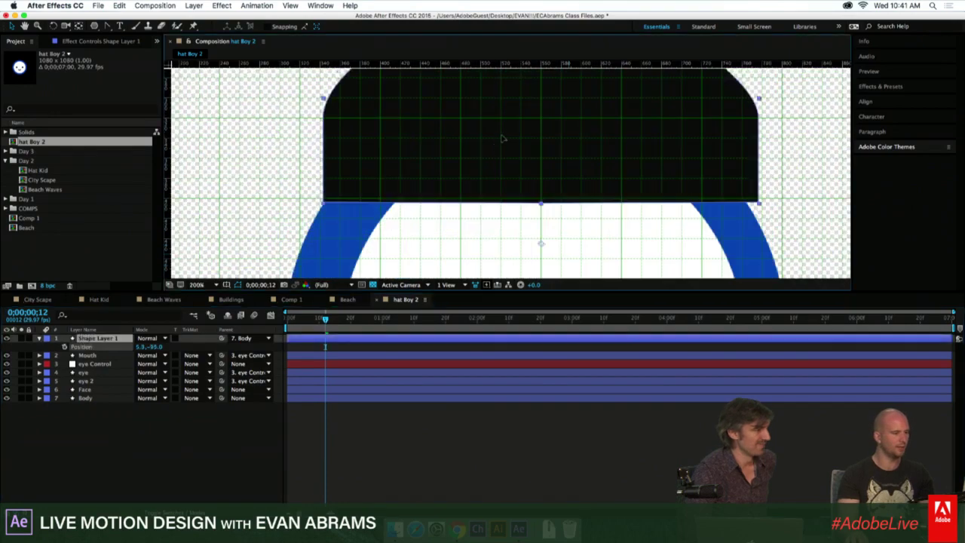
key("Down")
key("Down")
key("Down")
key("Down")
key("Down")
key("Down")
key("Down")
key("Down")
key("Down")
key("Down")
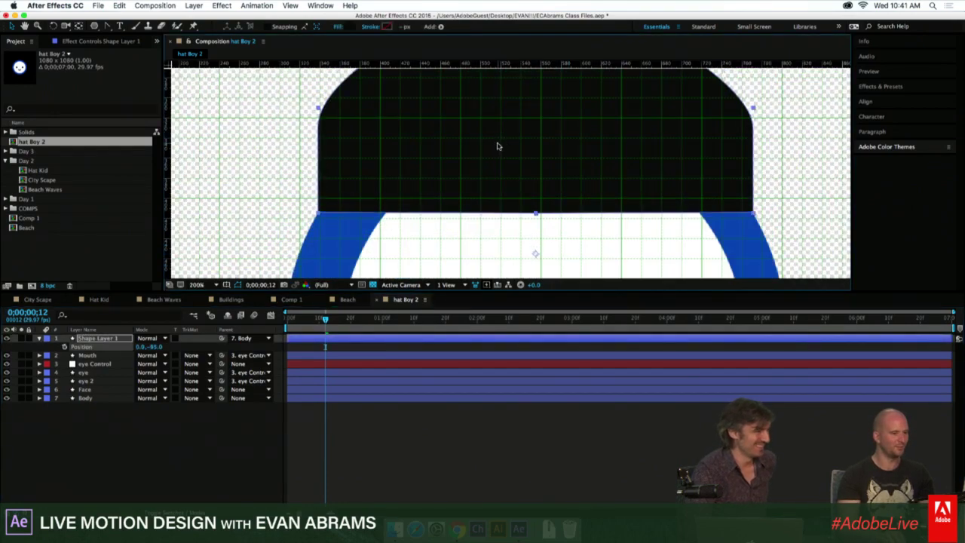
scroll(432, 162, "down", 3)
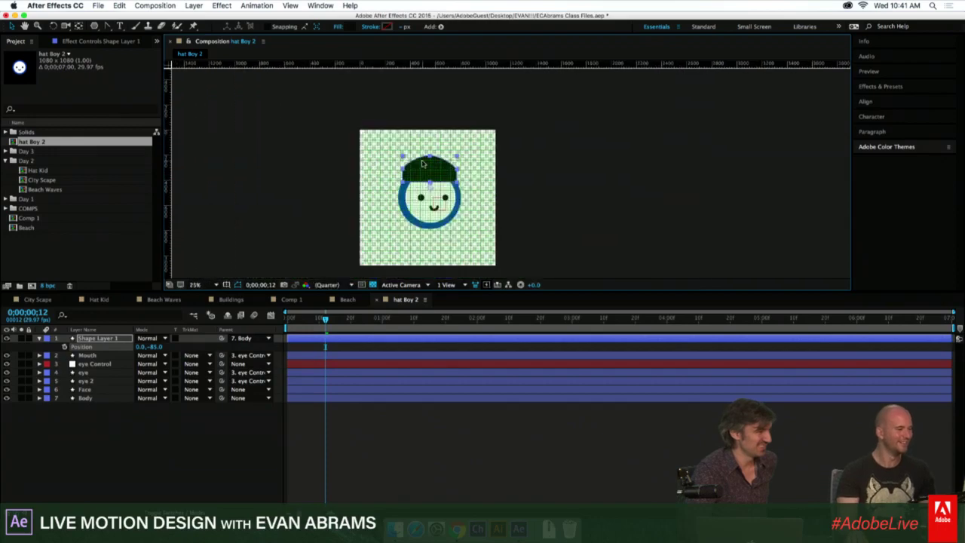
Preview the animation and pan the view to show the whole face.
left_click(387, 428)
key("space")
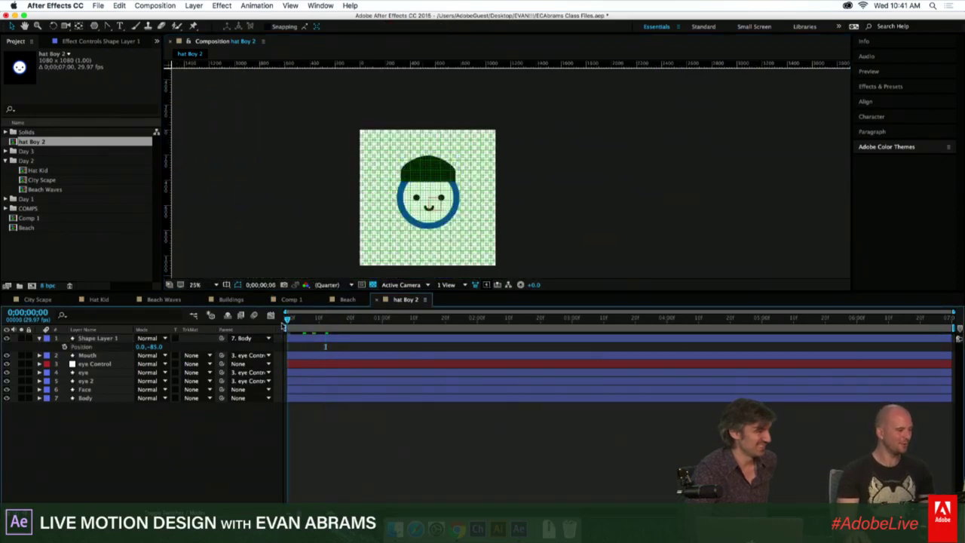
scroll(453, 173, "up", 4)
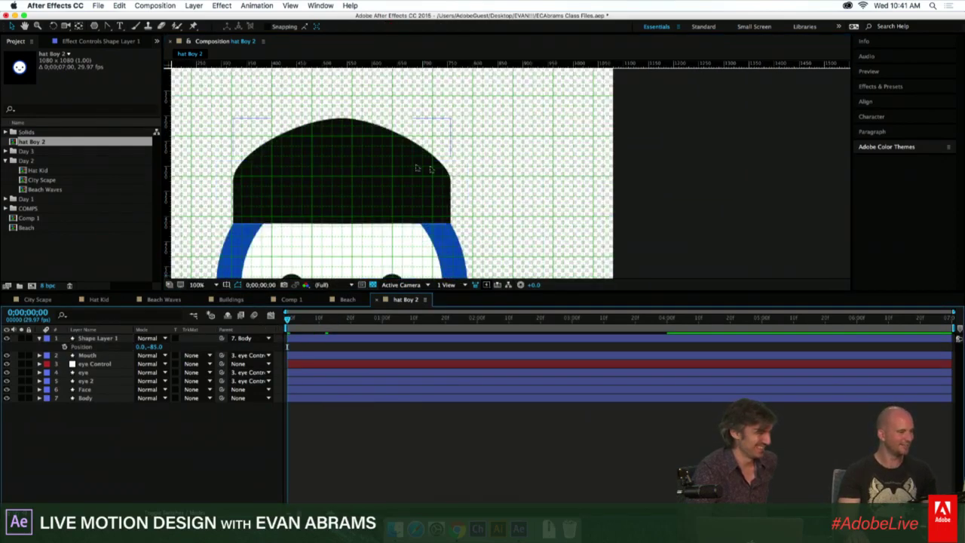
left_click_drag(341, 132, 441, 85)
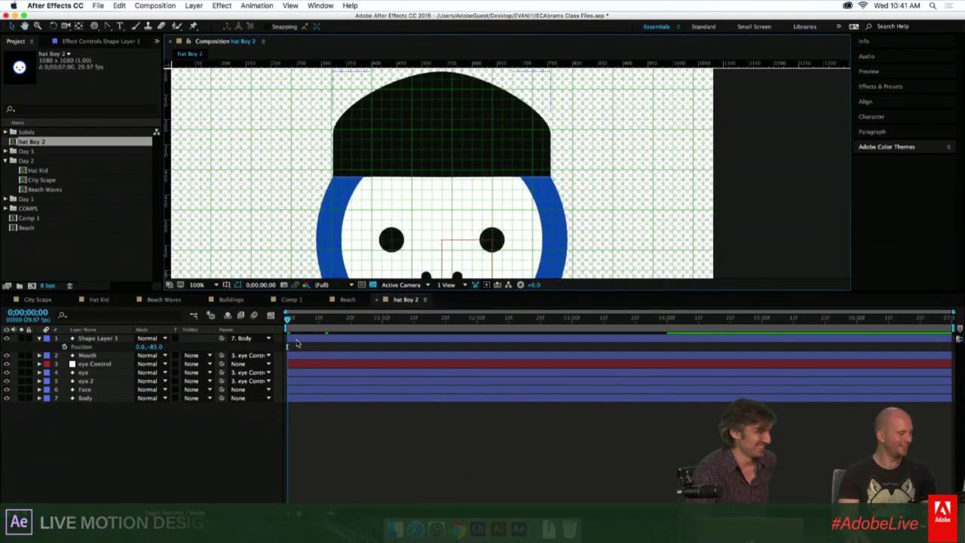
left_click(441, 84)
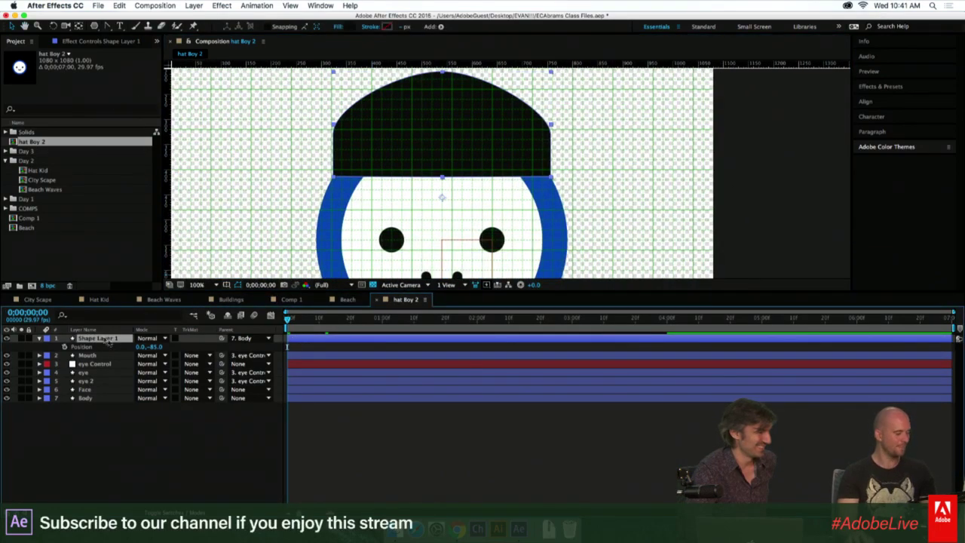
Rename the hat's shape layer to 'Cap Outline' and reveal its properties.
key("Return")
type("c")
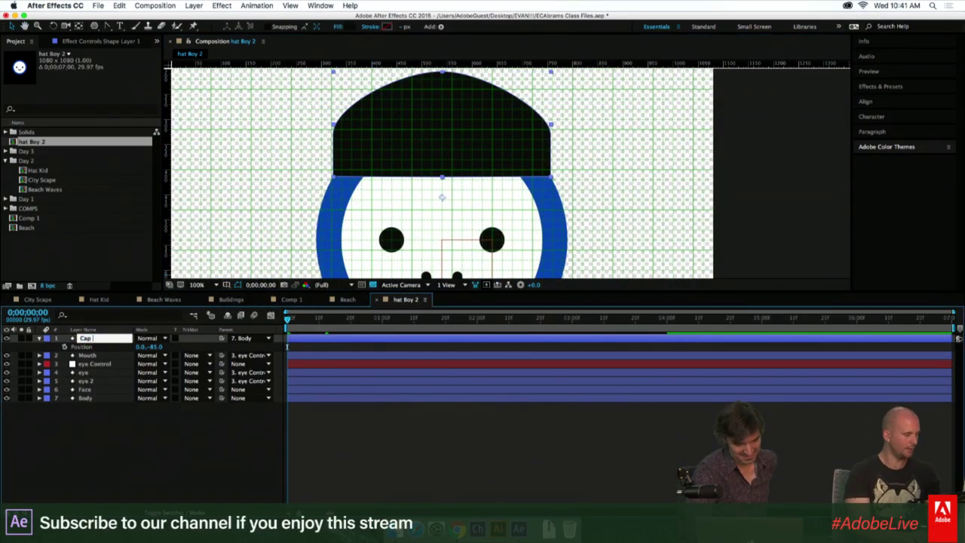
type("ap Outline")
key("Return")
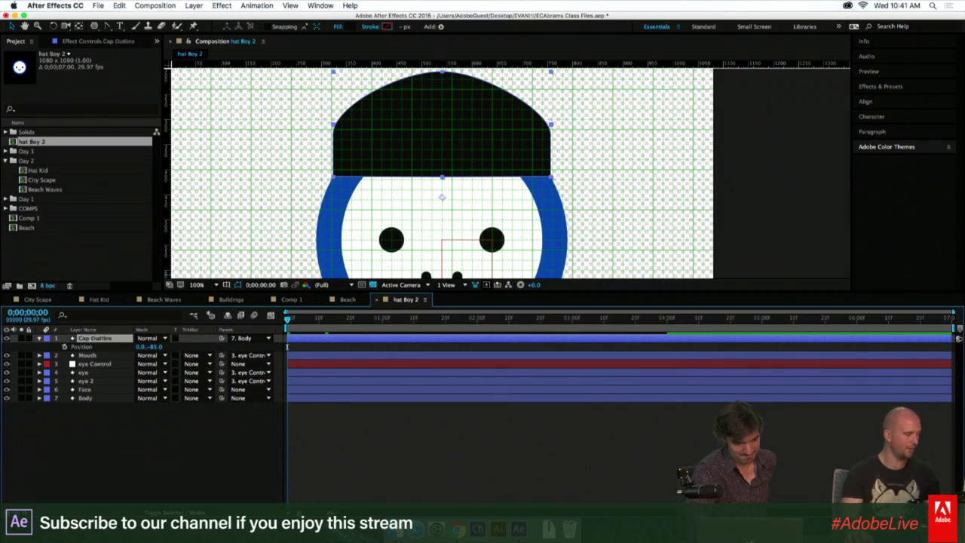
left_click(38, 339)
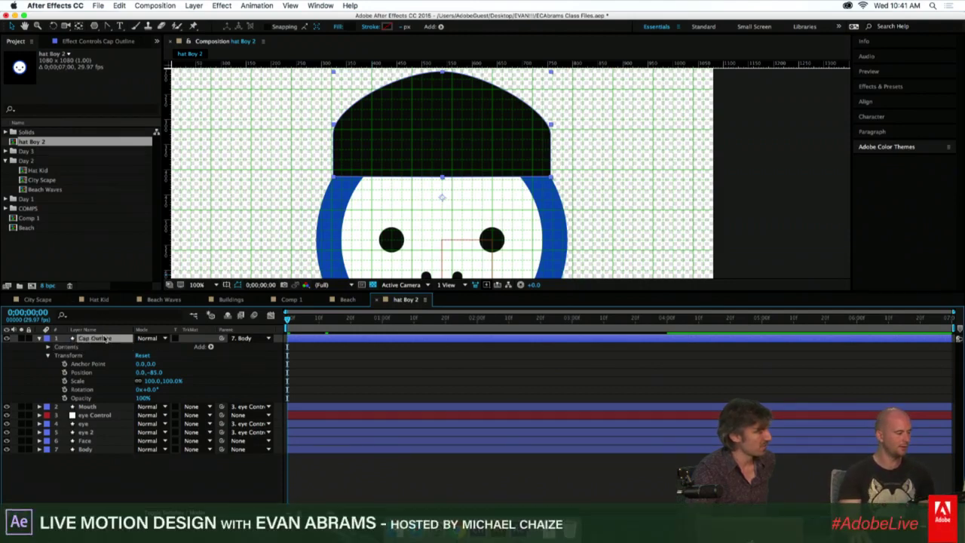
Draw a straight two-point Pen line across the hat's lower edge.
left_click_drag(107, 25, 140, 37)
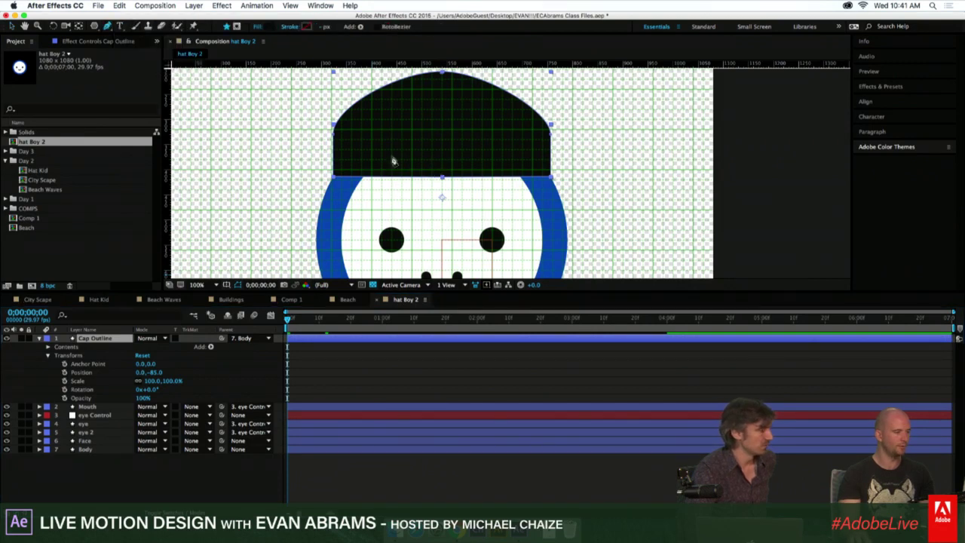
left_click(344, 166)
left_click(535, 167)
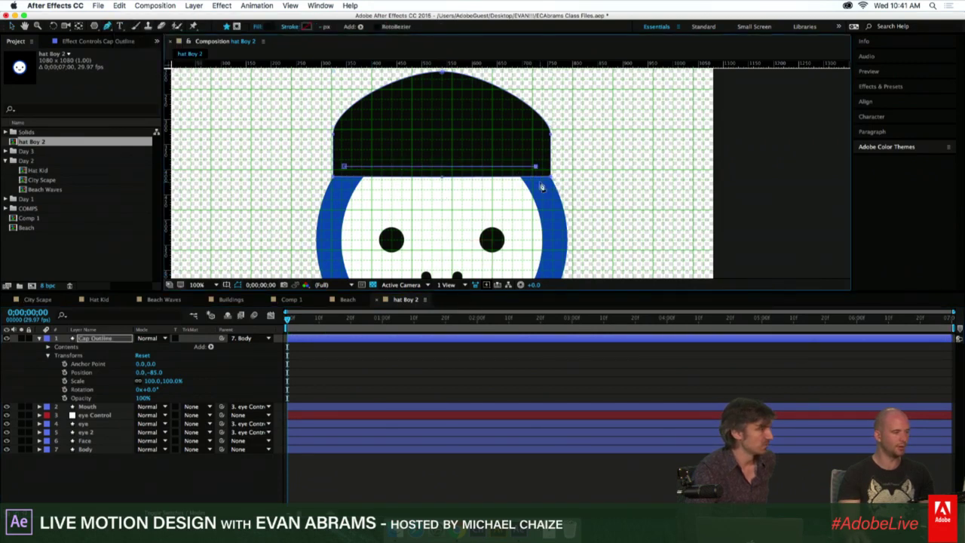
key("v")
left_click_drag(535, 166, 532, 170)
key("super+z")
key("super+z")
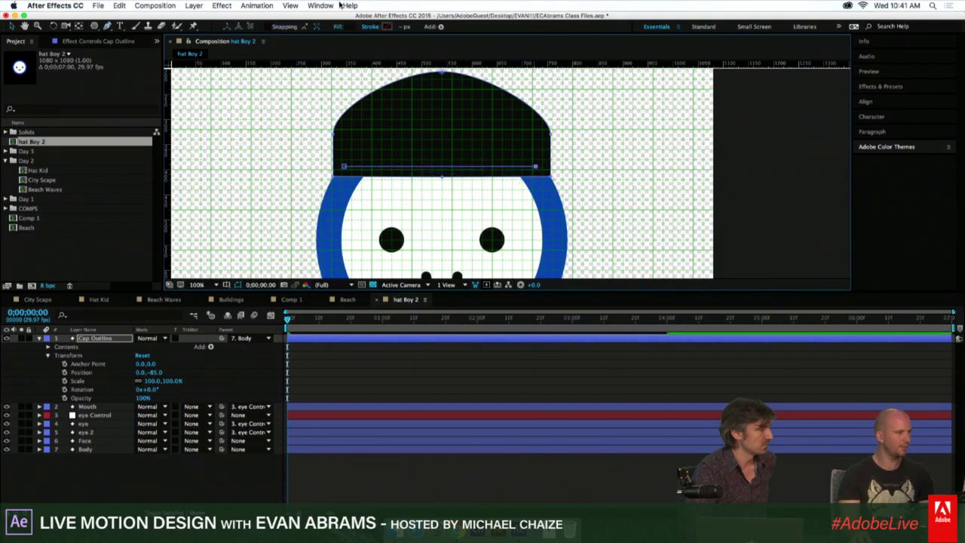
Turn off Show Grid and adjust the line's left end along the hat's bottom.
left_click(290, 6)
left_click(328, 168)
left_click(290, 6)
left_click(329, 158)
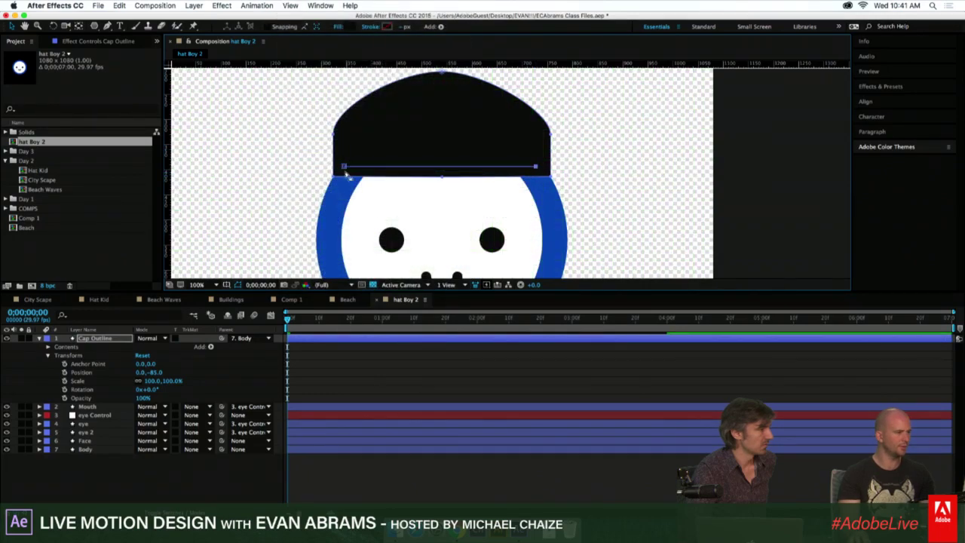
left_click_drag(344, 167, 348, 164)
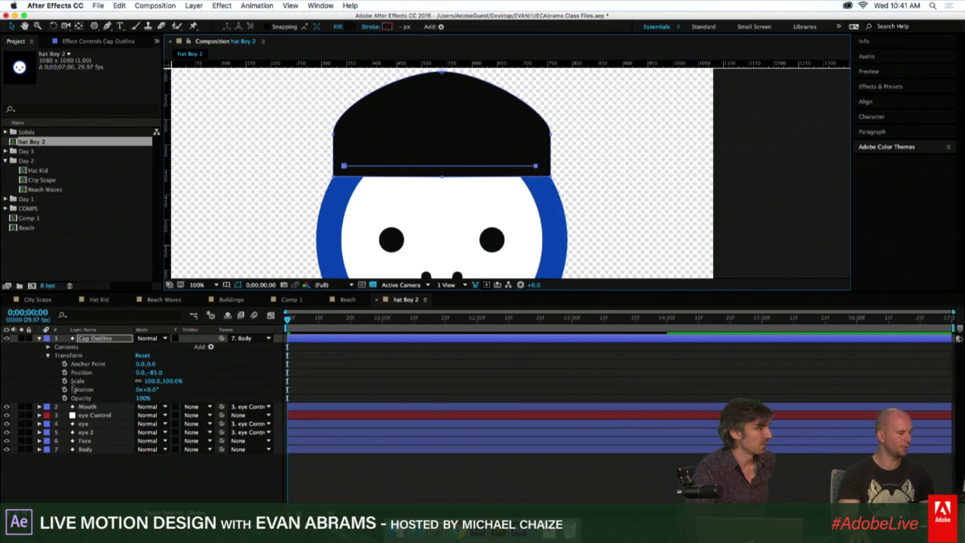
Enable the line's Stroke 1 and set its width to 50 px.
left_click(50, 348)
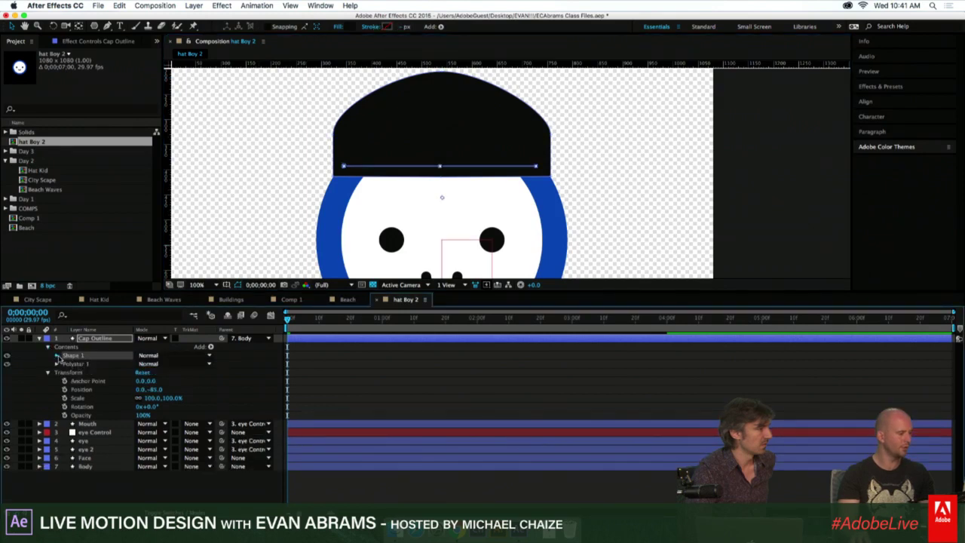
left_click(57, 355)
left_click(7, 373)
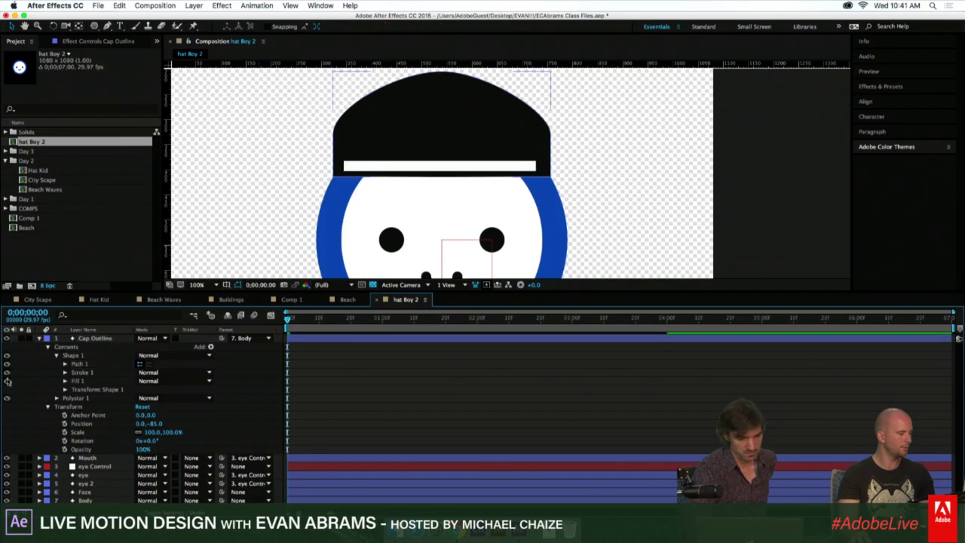
left_click(85, 364)
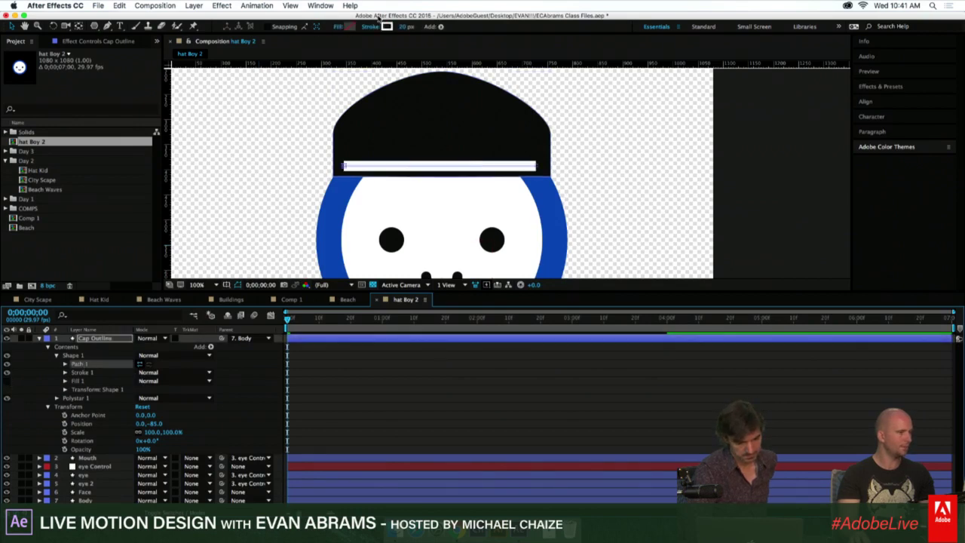
left_click(406, 27)
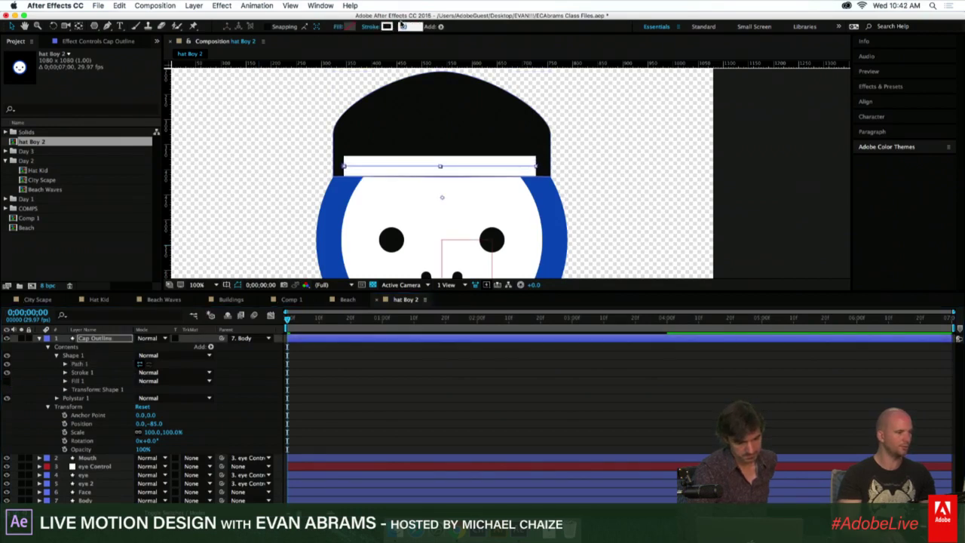
key("Return")
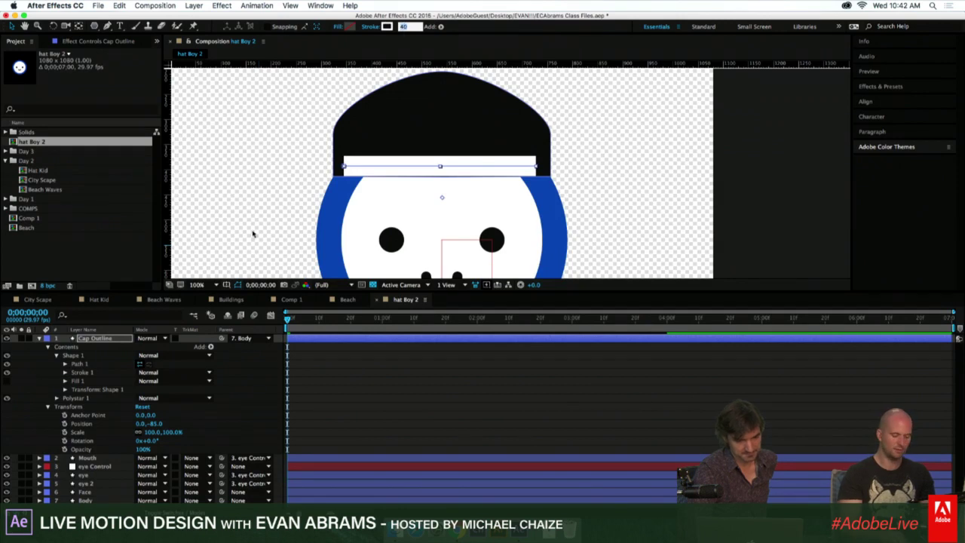
Nudge the Cap Outline layer down to 0,-87 and select the line's path.
left_click(80, 364)
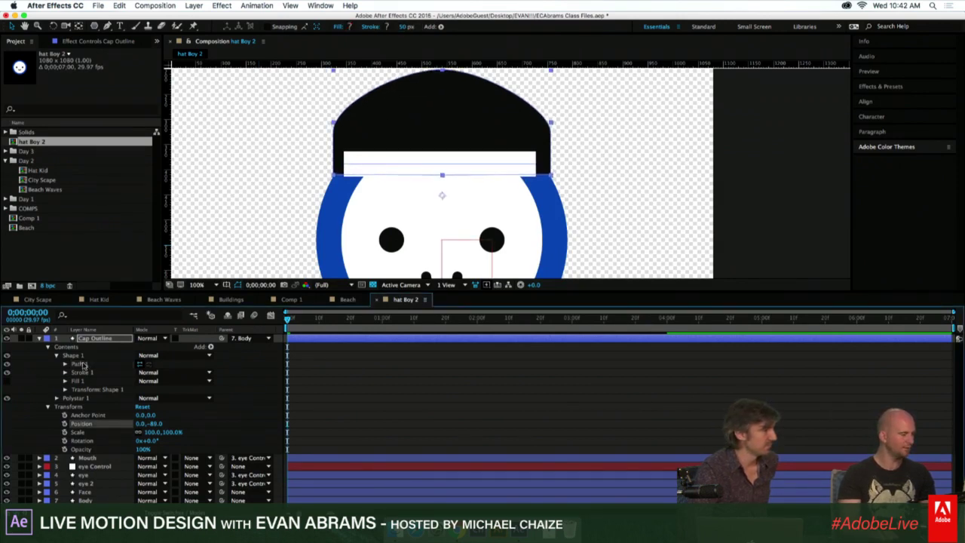
key("Down")
key("Down")
left_click(65, 365)
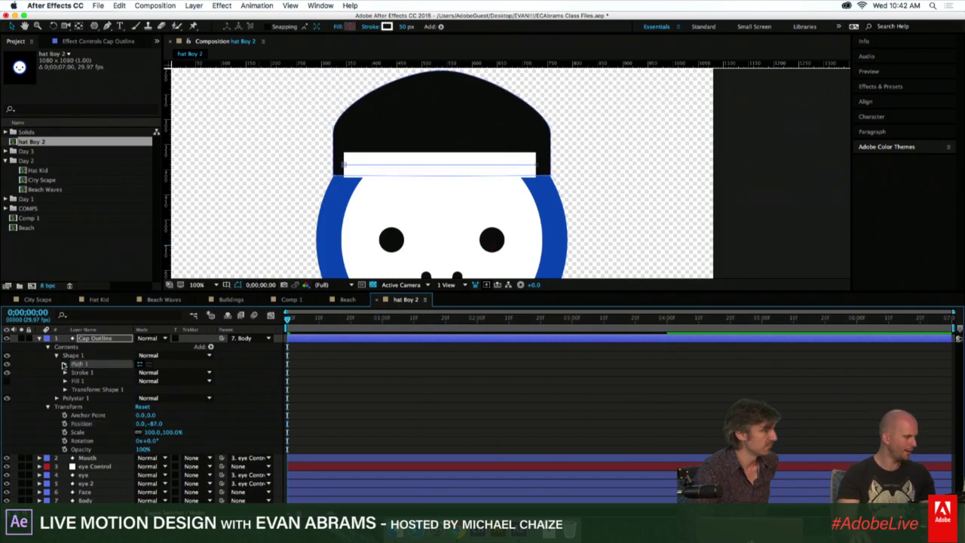
left_click(97, 373)
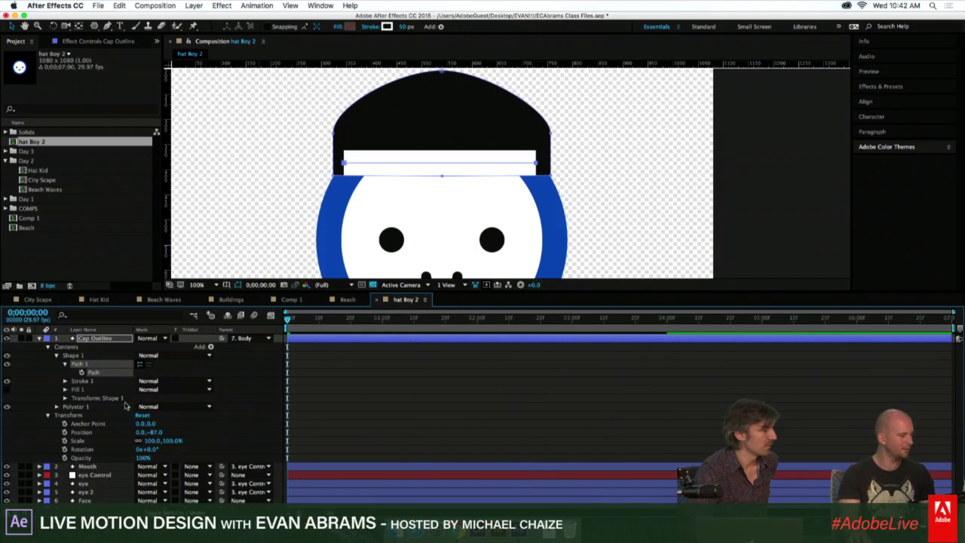
Give the brim line Round Cap ends and nudge its end points slightly outward.
left_click(65, 381)
left_click(158, 424)
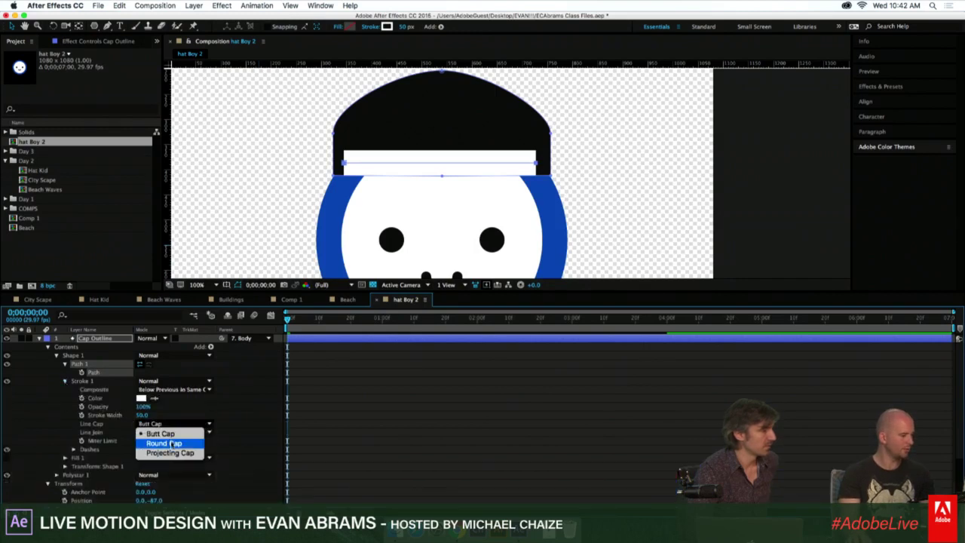
key("Return")
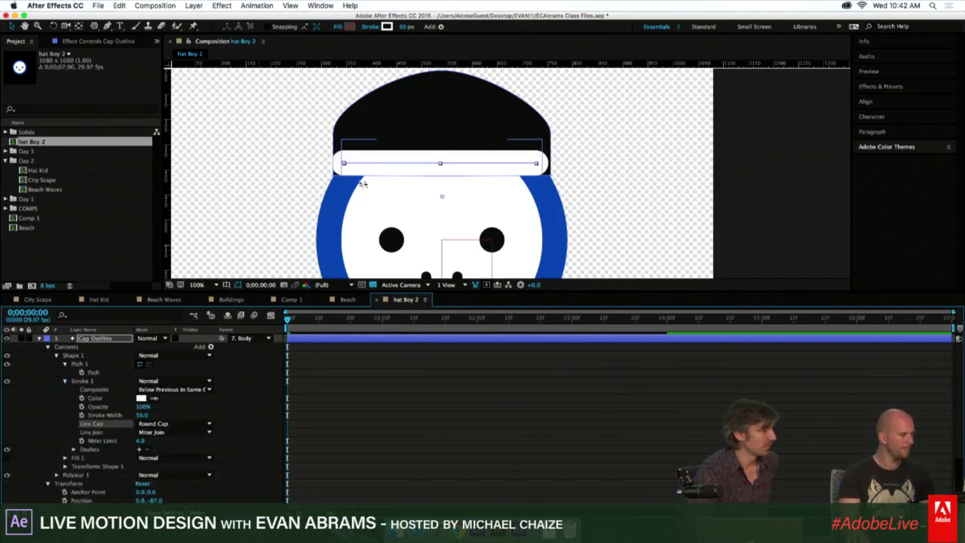
left_click(117, 373)
scroll(297, 190, "up", 2)
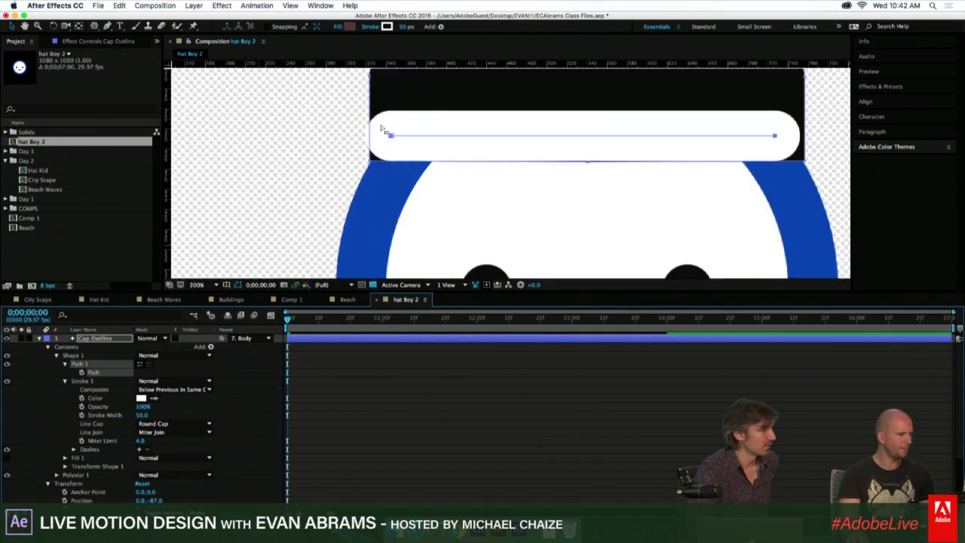
left_click(390, 135)
key("Right")
key("Right")
key("Right")
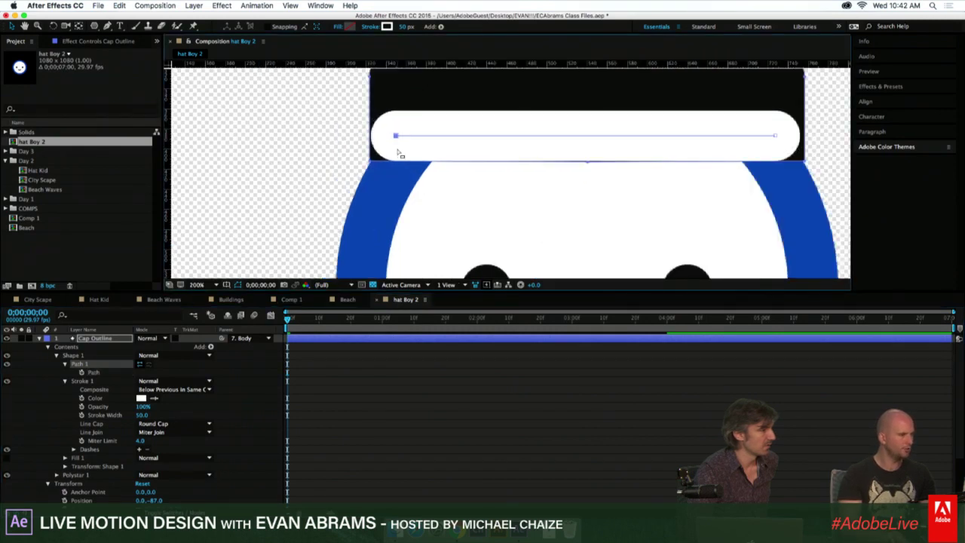
left_click_drag(775, 136, 778, 137)
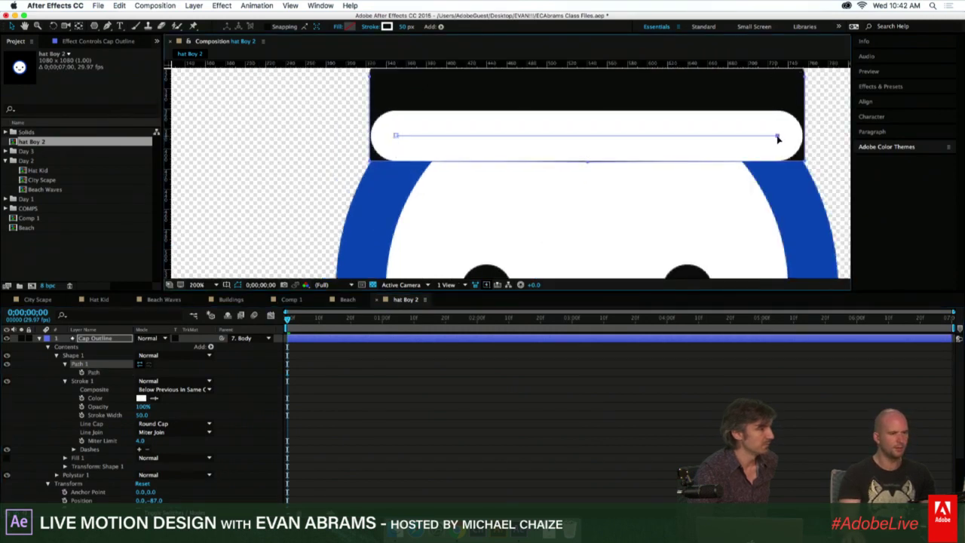
Eyedropper the cap's black to color the brim stroke 1A1A1A.
left_click(385, 27)
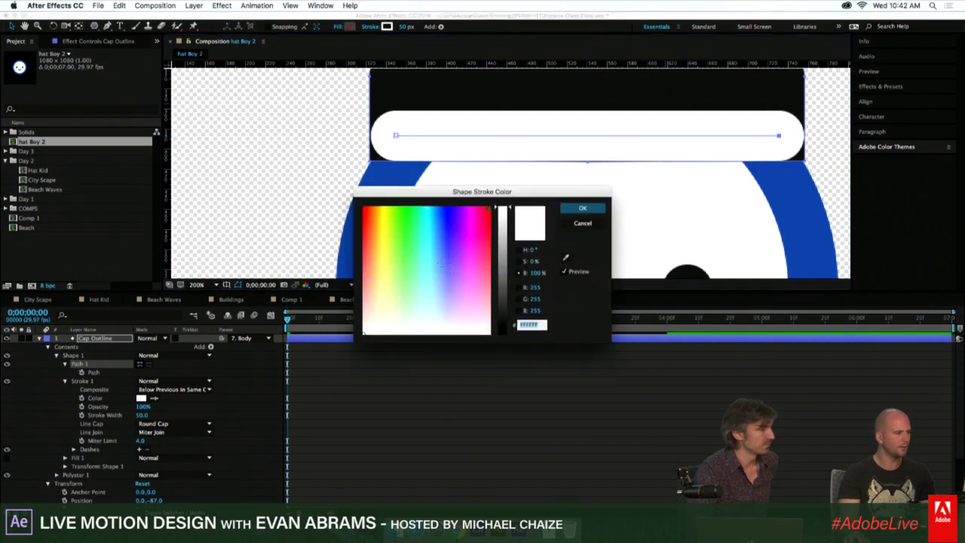
left_click(565, 258)
left_click(567, 95)
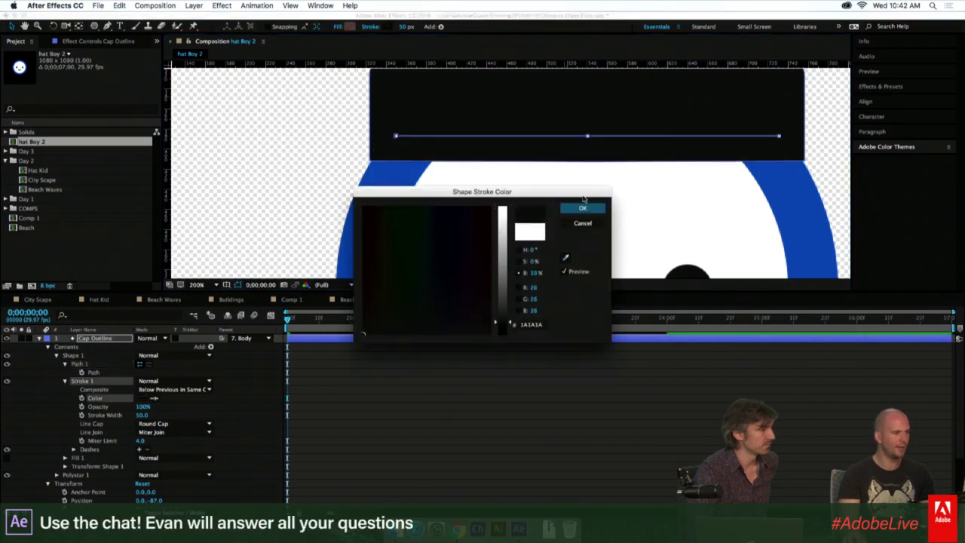
key("Return")
scroll(679, 150, "down", 4)
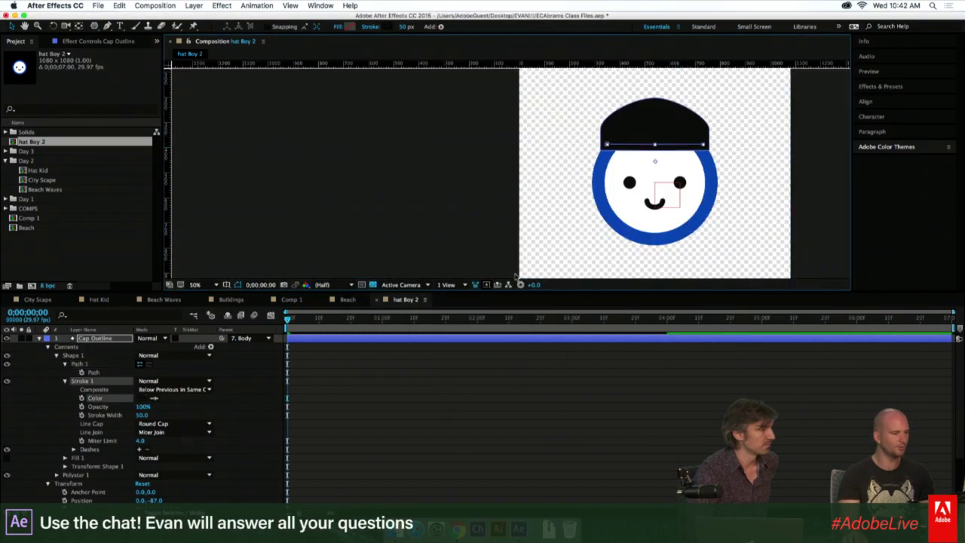
Add brim Path keyframes at 2 seconds and 4 seconds, matching the Mouth timing.
left_click(95, 373)
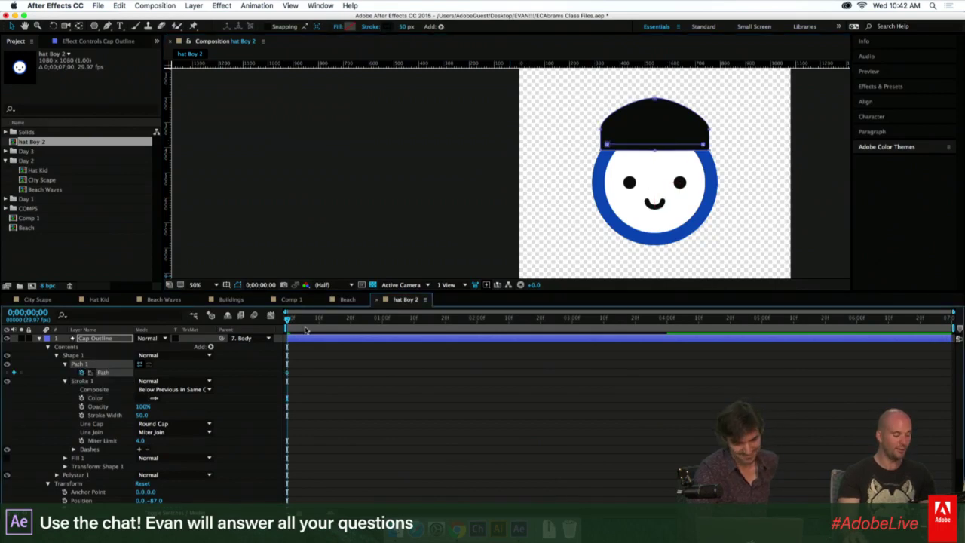
key("ctrl+a")
key("u")
left_click(339, 366)
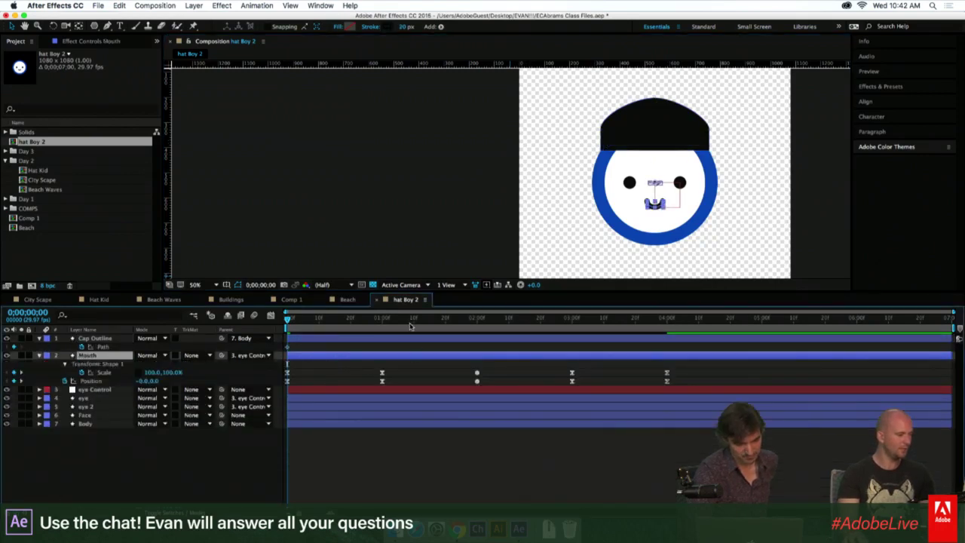
left_click_drag(459, 327, 476, 326)
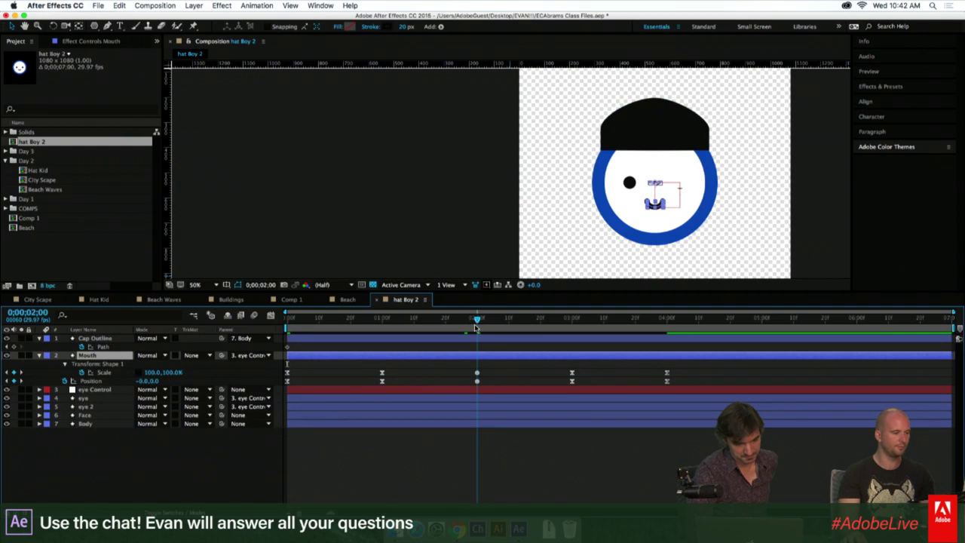
left_click(14, 347)
key("space")
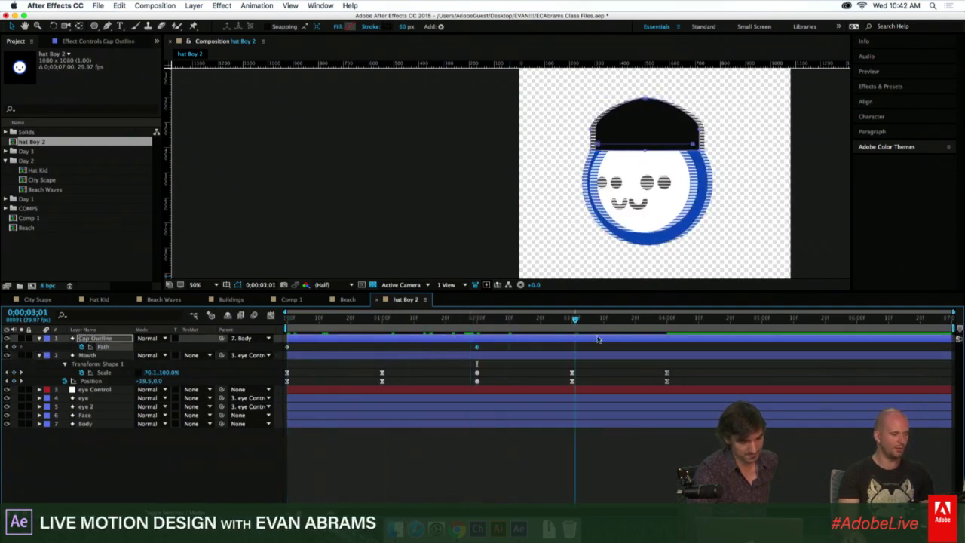
key("k")
left_click(15, 347)
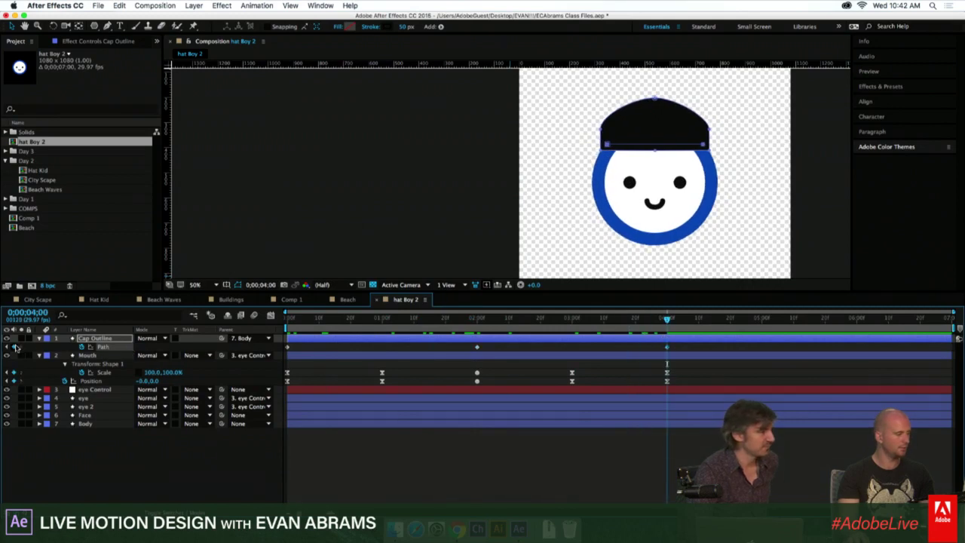
Copy the 2-second brim keyframe and paste it at 3 seconds and 1 second.
key("j")
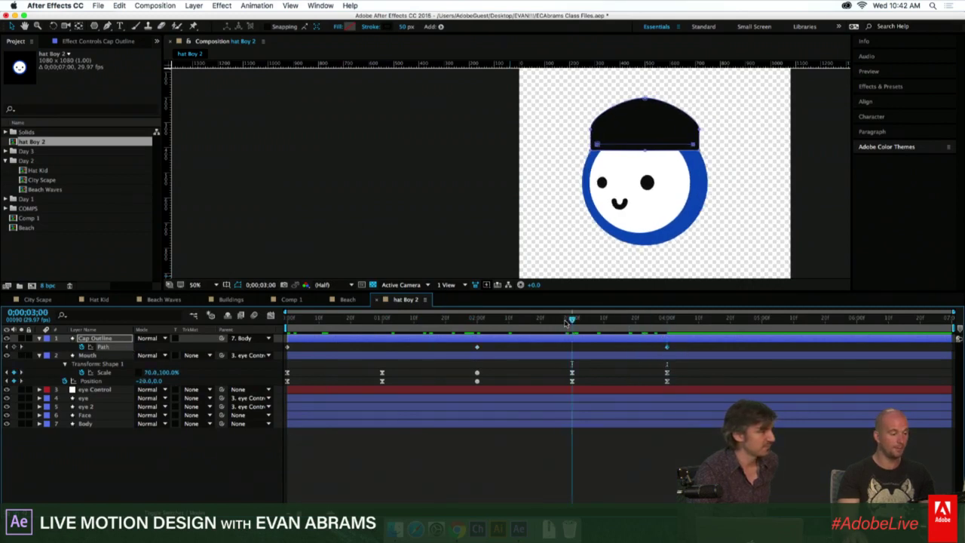
left_click(476, 347)
key("ctrl+c")
key("ctrl+v")
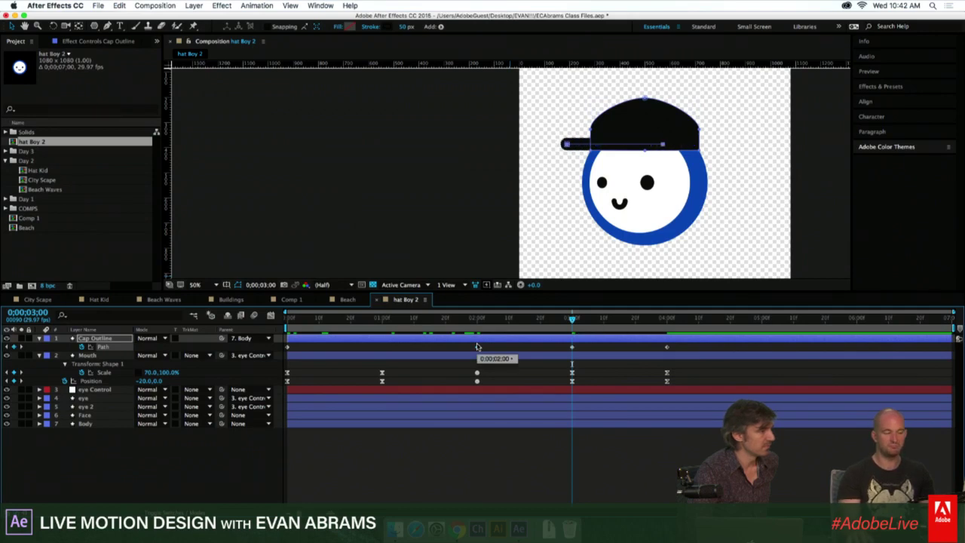
left_click(395, 323)
key("j")
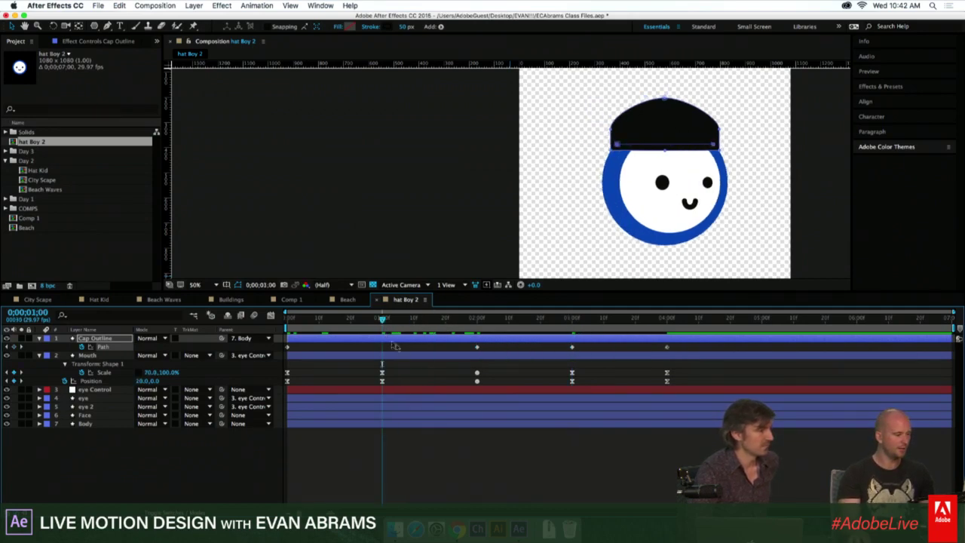
key("ctrl+v")
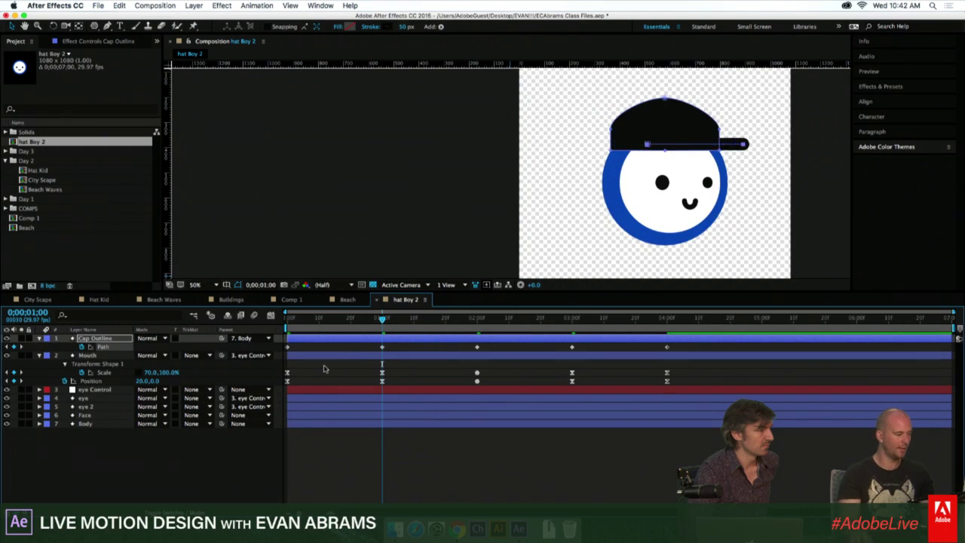
Apply Easy Ease to all five brim keyframes and preview the swing.
left_click_drag(679, 344, 278, 354)
key("F9")
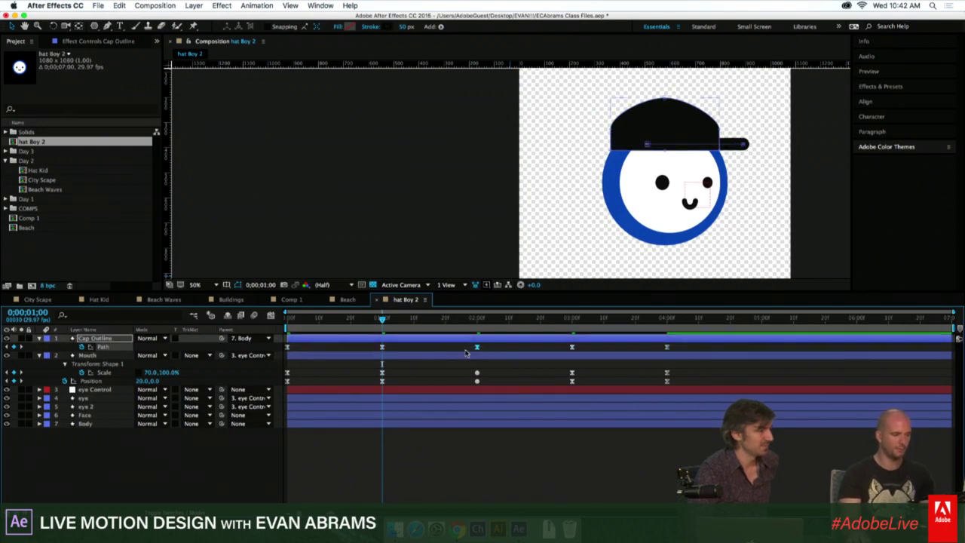
key("space")
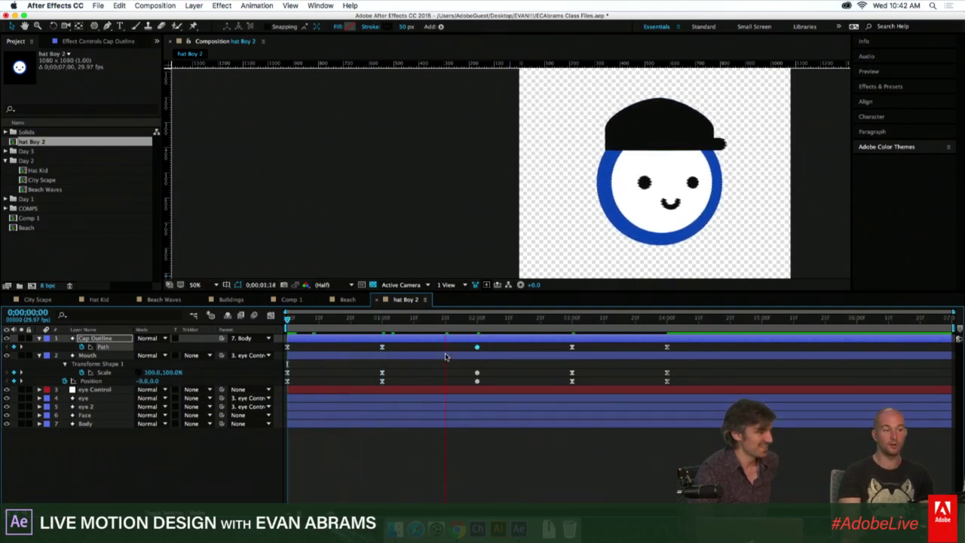
left_click(616, 327)
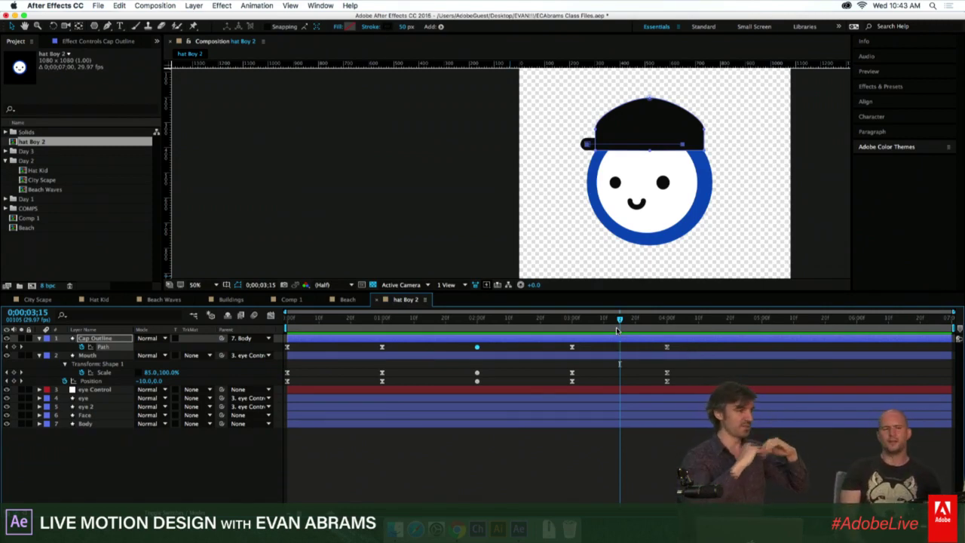
left_click(478, 320)
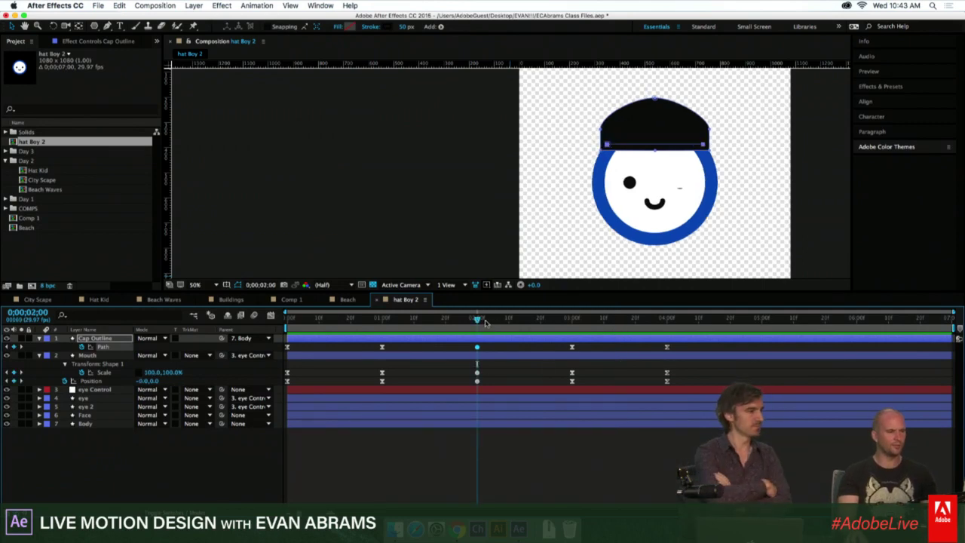
left_click(652, 146)
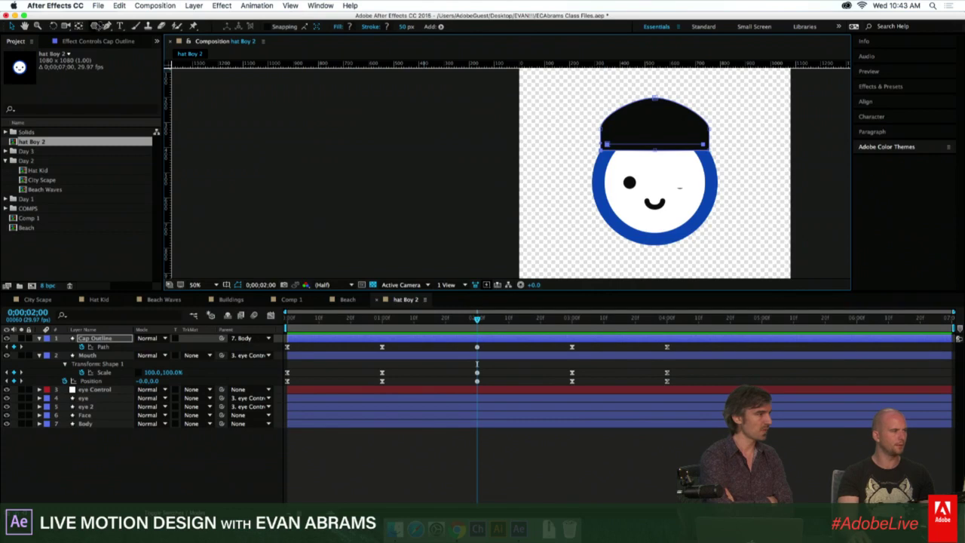
At 2 seconds, add a raised, smoothed middle vertex to bow the brim line upward.
left_click(107, 26)
left_click(153, 61)
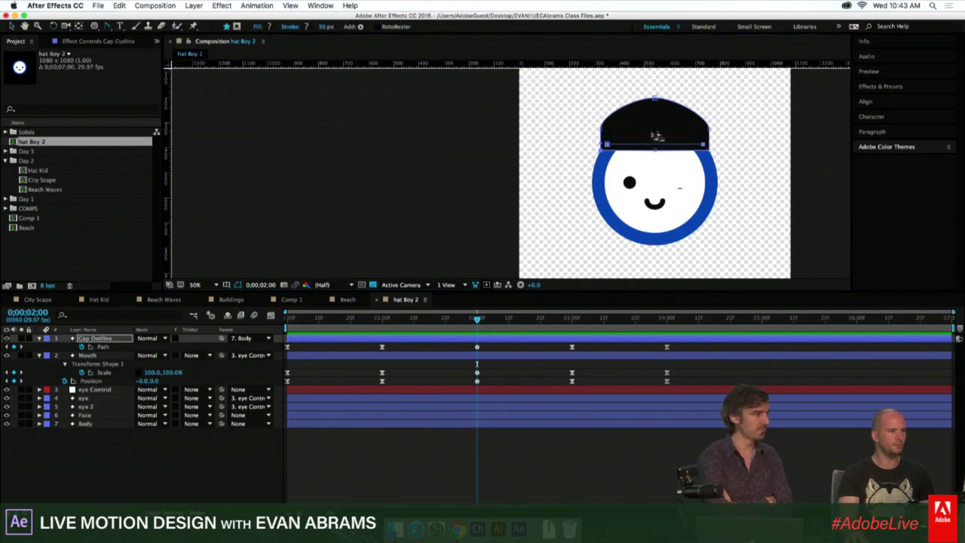
left_click_drag(608, 144, 635, 115)
key("super+z")
key("super+shift+z")
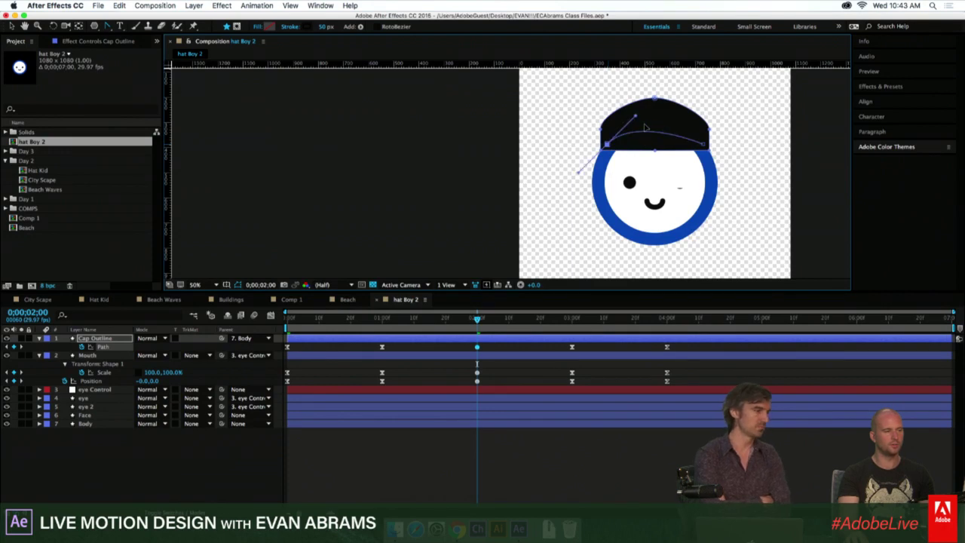
key("super+z")
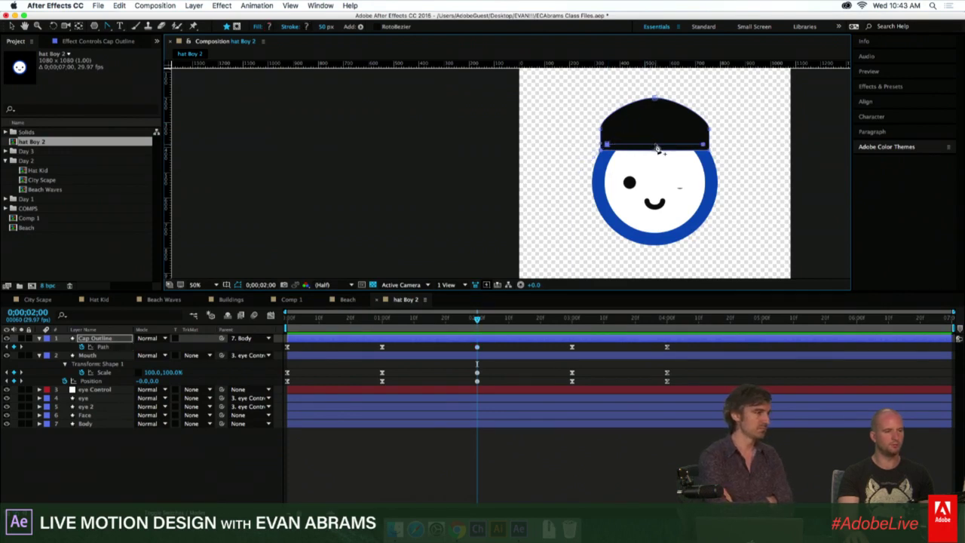
left_click_drag(654, 143, 654, 135)
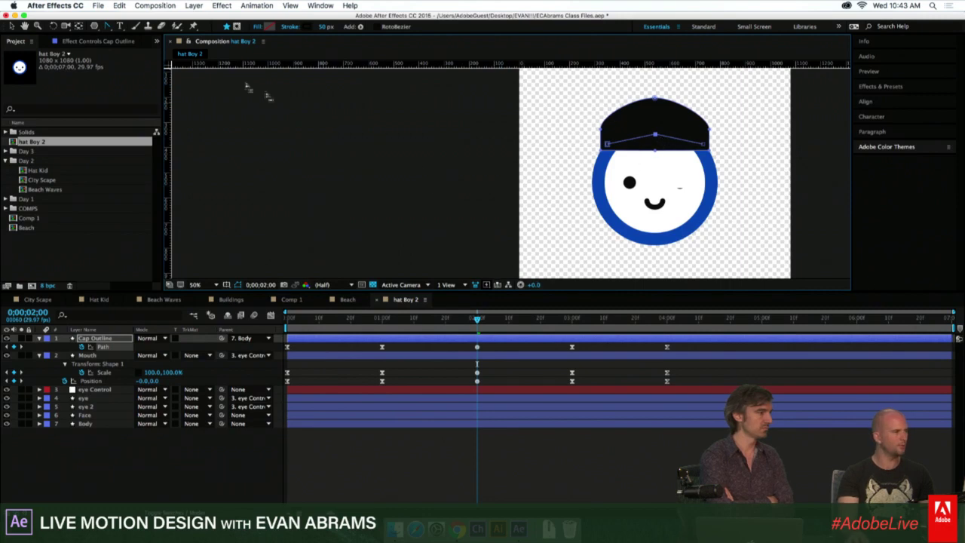
left_click(108, 26)
left_click(656, 135, "alt")
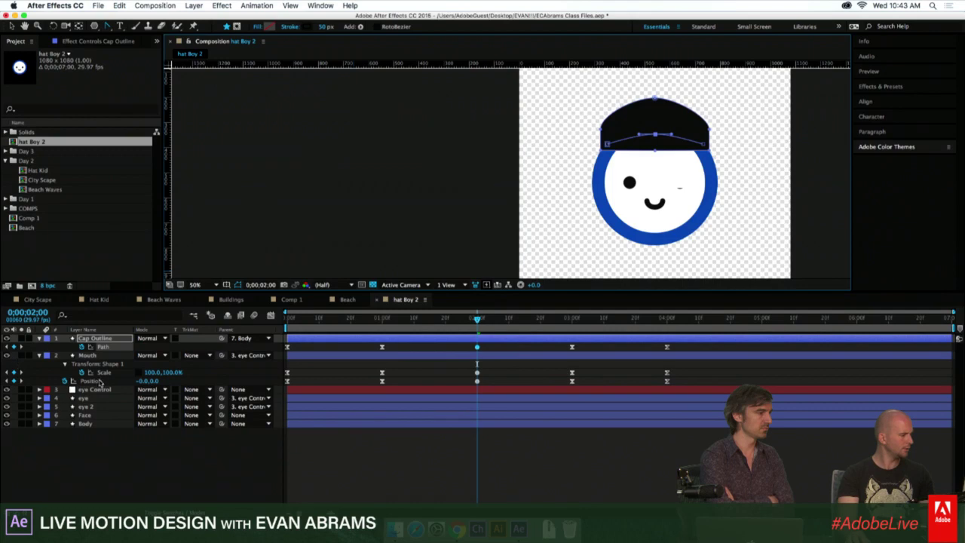
left_click(107, 340)
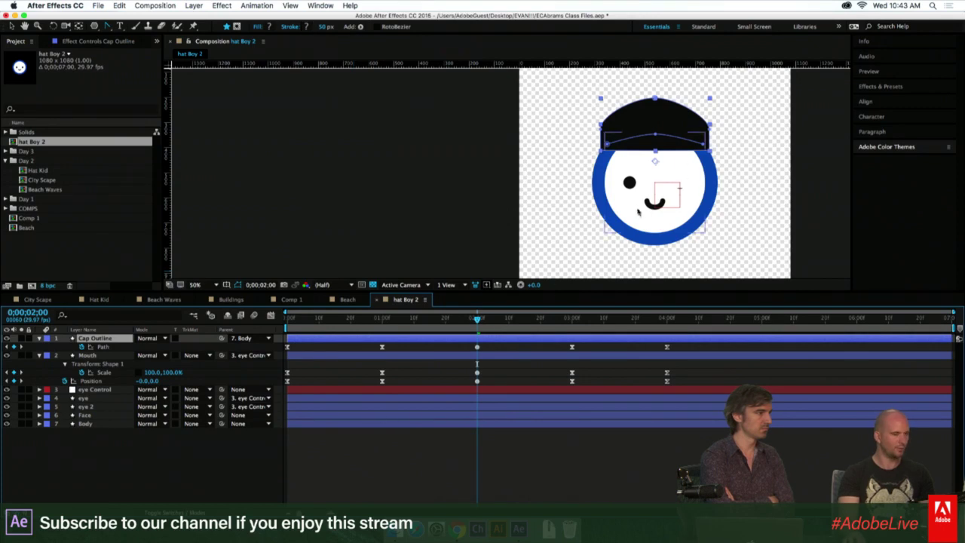
key("v")
left_click(652, 140)
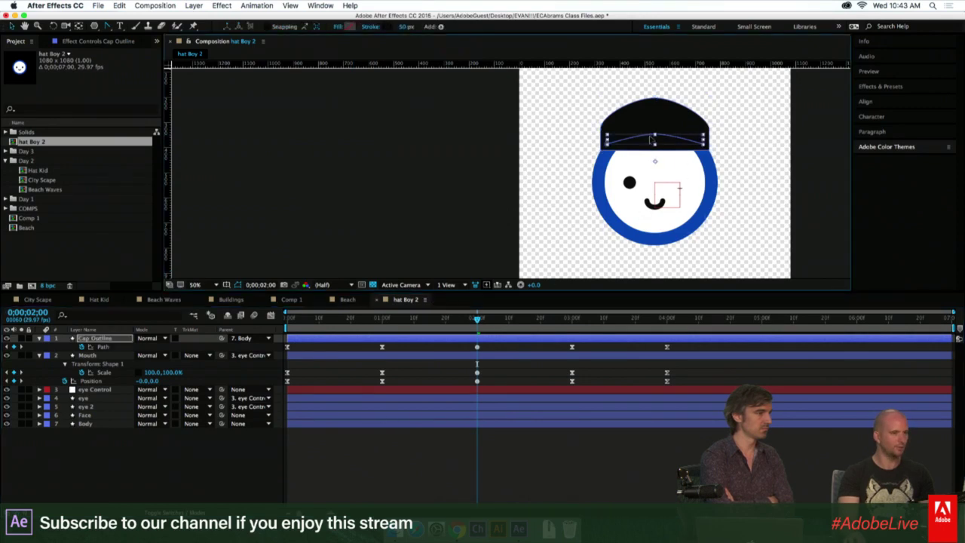
Lighten the brim stroke color to dark grey 4F4F4F, about 31% brightness.
left_click(382, 28)
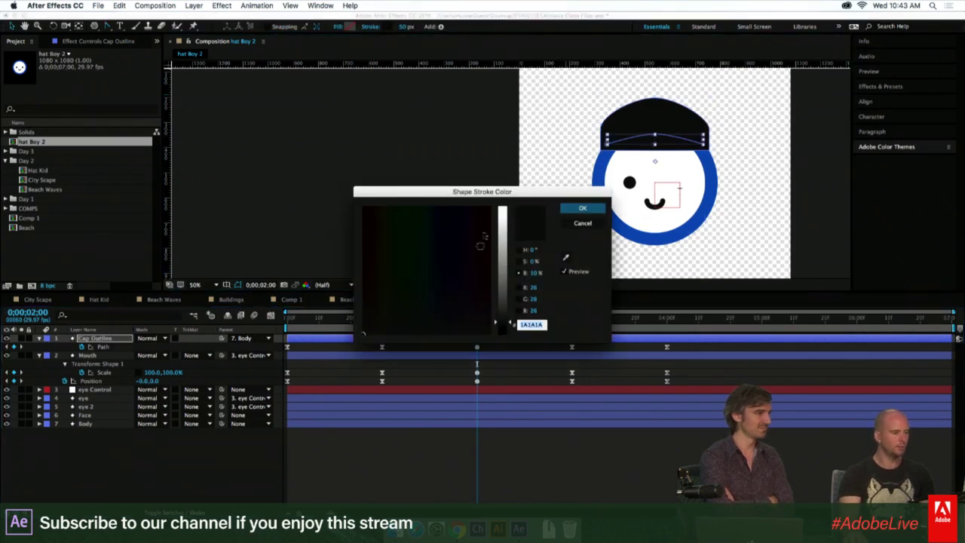
left_click_drag(534, 273, 538, 272)
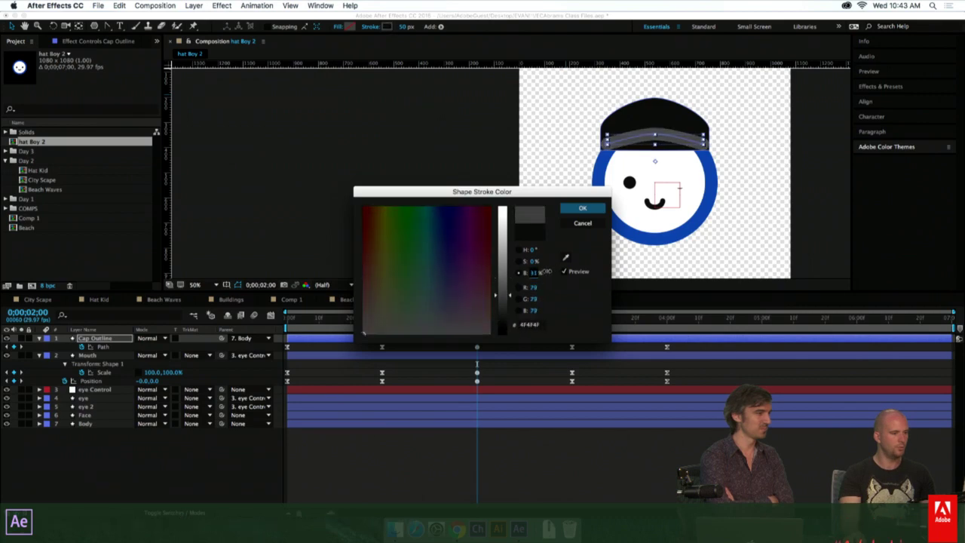
left_click(582, 208)
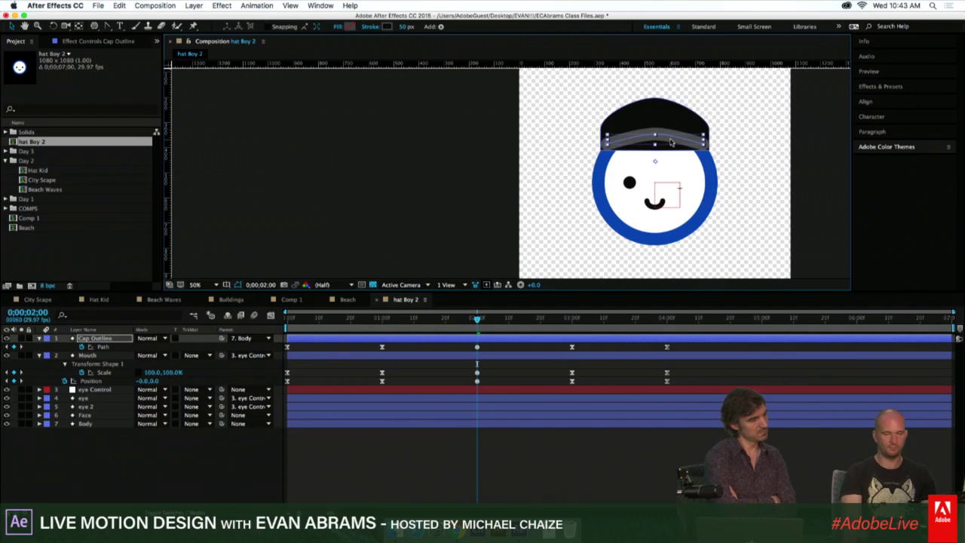
Select the brim's Path keyframes and return to the start of the animation.
left_click(477, 347)
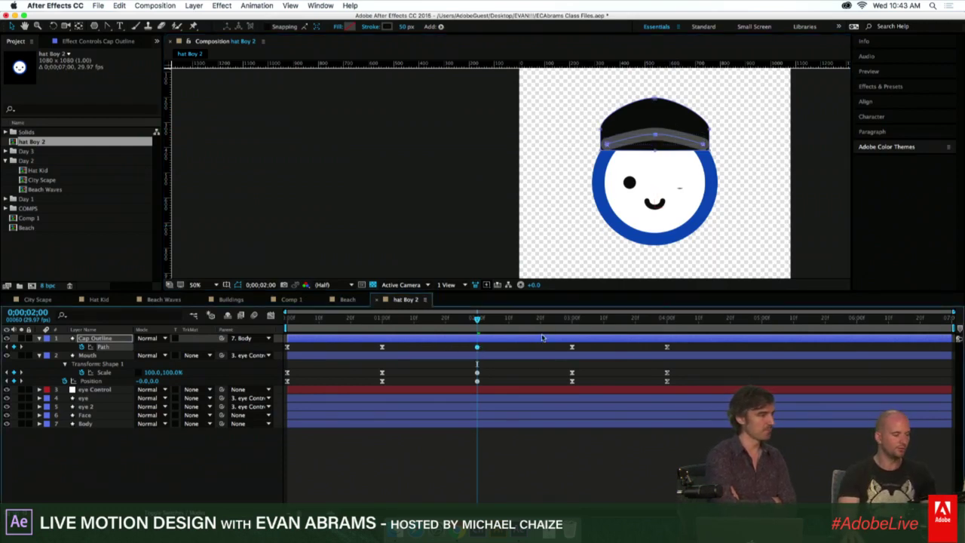
left_click_drag(677, 323, 294, 354)
left_click(289, 351)
left_click(287, 349)
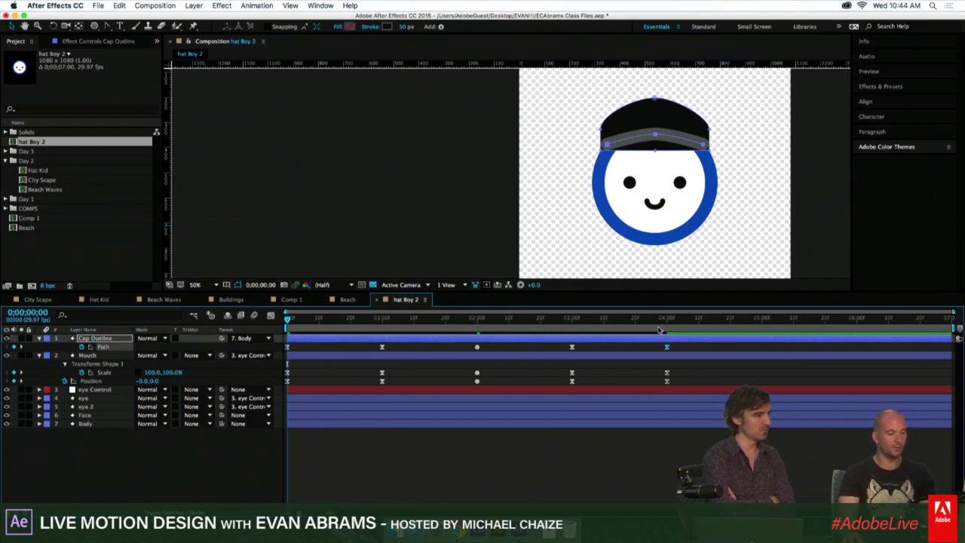
At the 1-second keyframe, Free Transform the brim path slightly right, then scrub to check.
left_click_drag(659, 330, 479, 345)
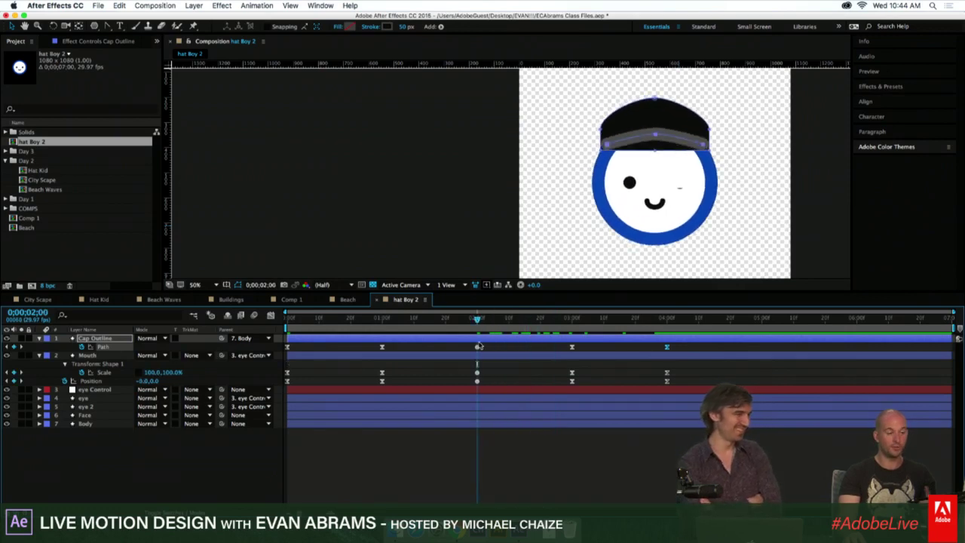
left_click(384, 329)
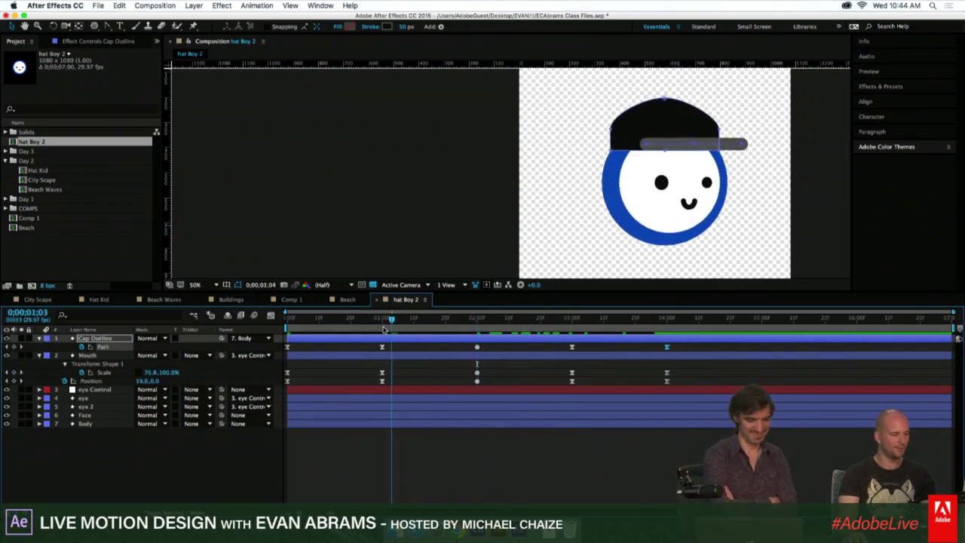
left_click(382, 329)
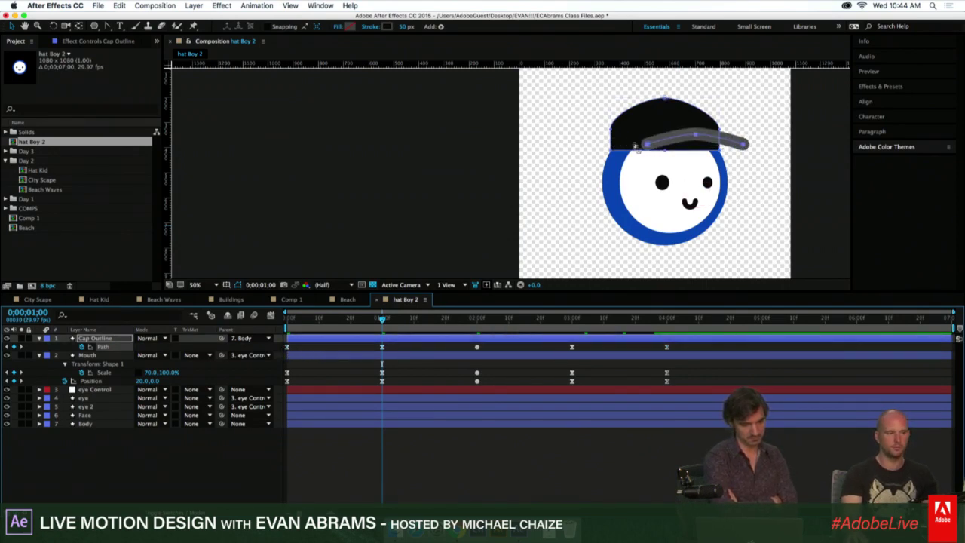
double_click(649, 146)
left_click_drag(647, 140, 662, 141)
left_click(518, 349)
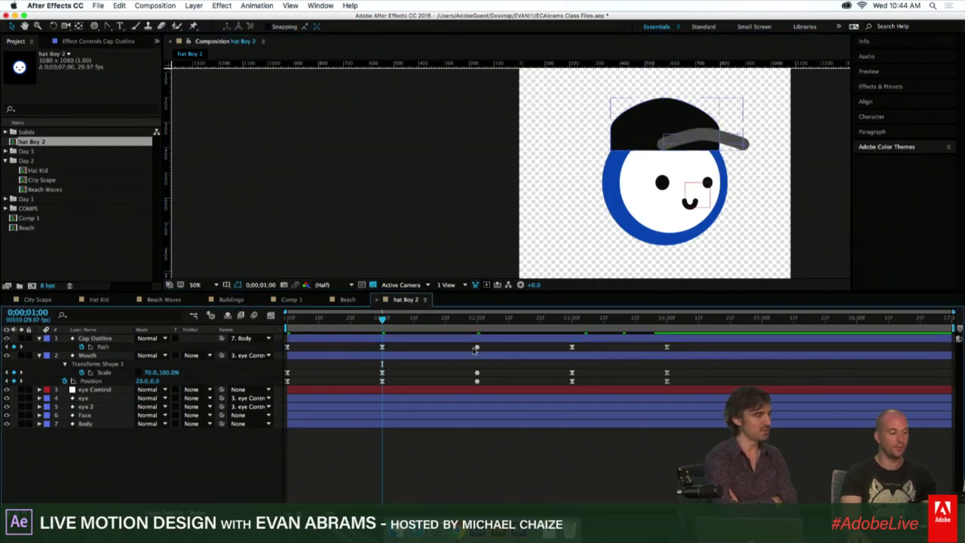
left_click_drag(473, 319, 393, 317)
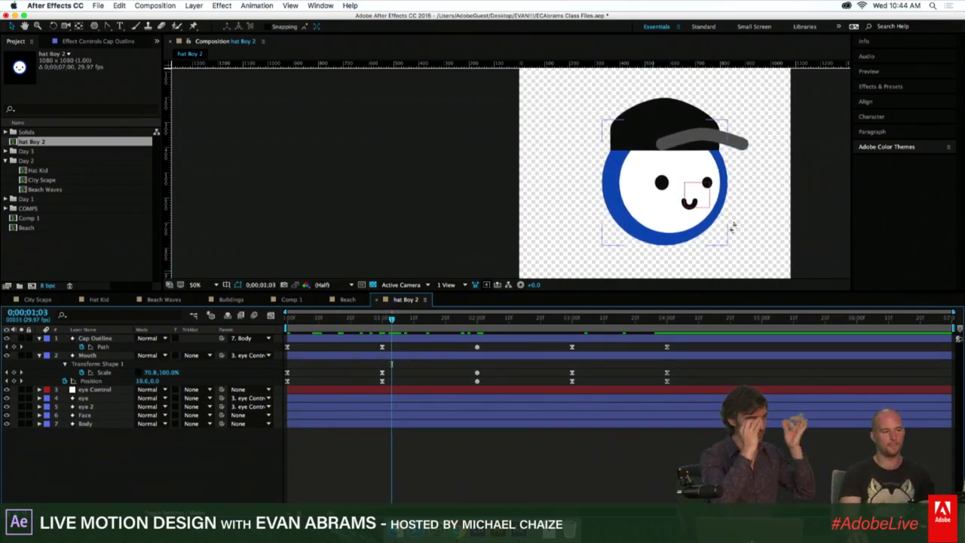
mouse_move(391, 323)
left_mouse_down()
mouse_move(309, 329)
mouse_move(382, 332)
left_mouse_up()
Duplicate the brim's animated Path 1 as Path 2 to thicken the grey brim.
left_click(392, 341)
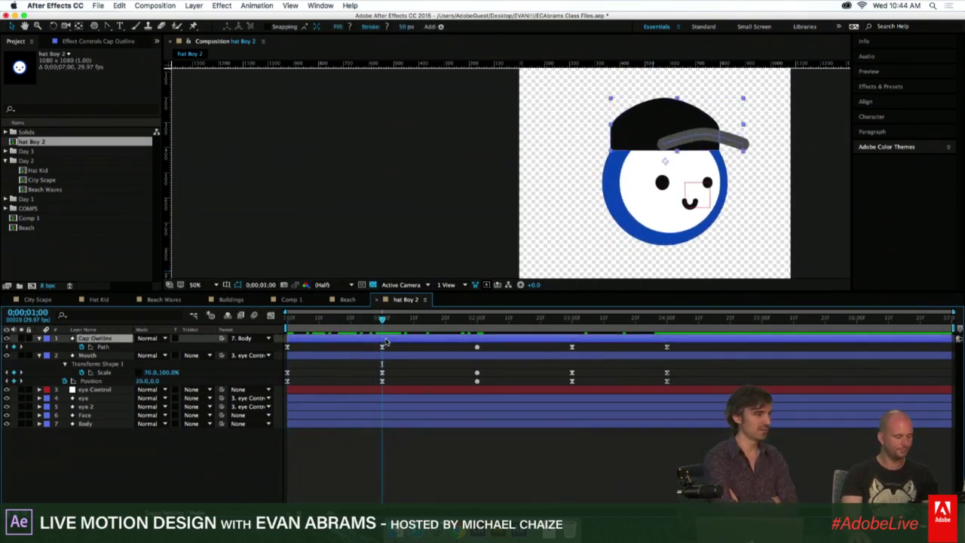
key("u")
key("u")
left_click(65, 365)
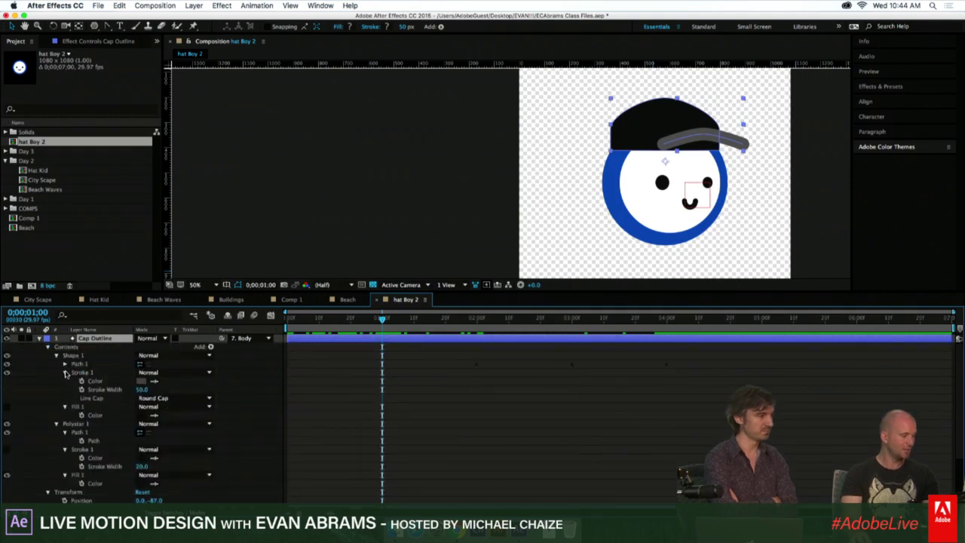
left_click(66, 372)
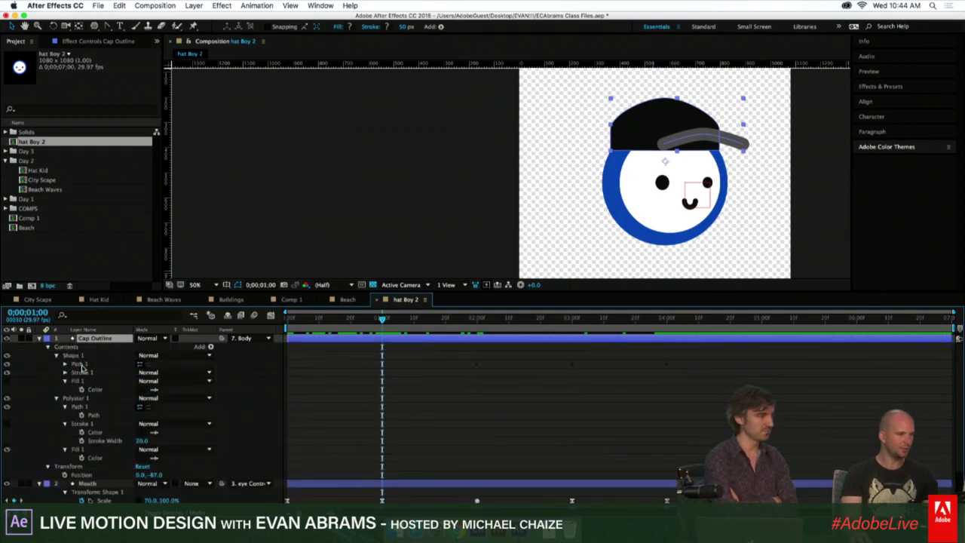
left_click(80, 365)
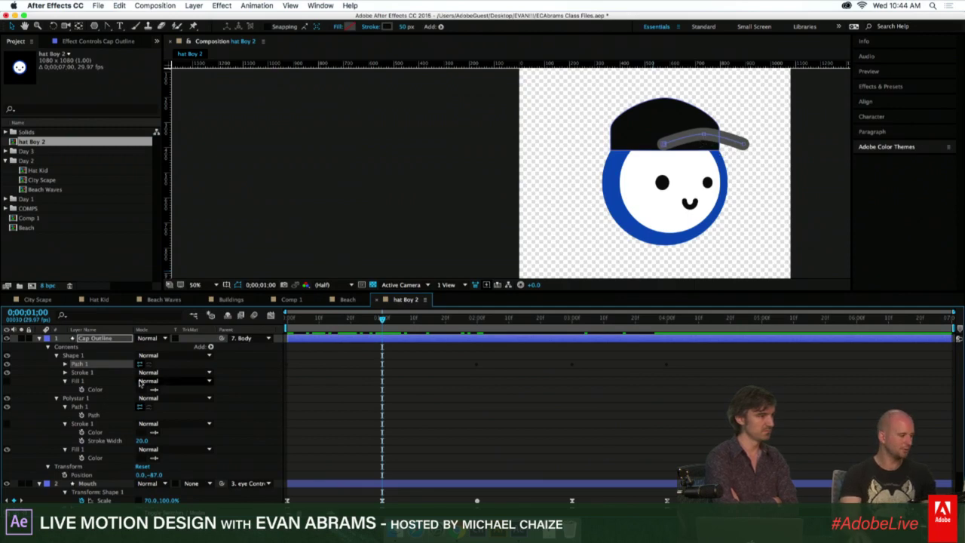
left_click(66, 364)
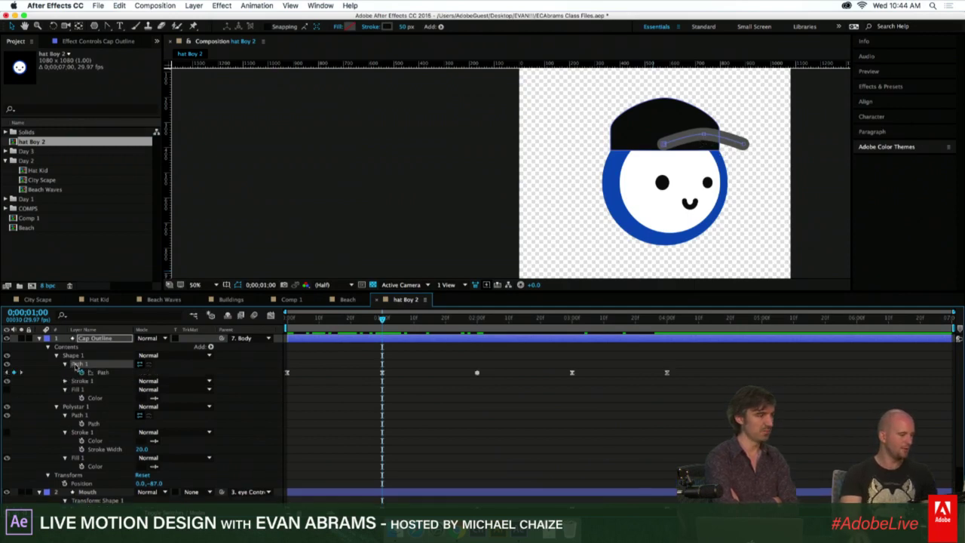
key("ctrl+d")
left_click(65, 381)
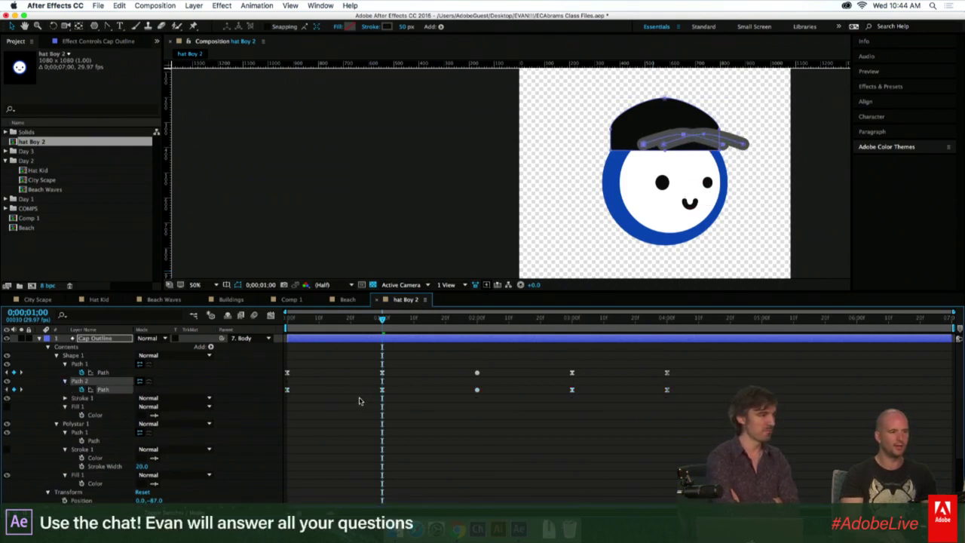
Preview and scrub the cap animation with the doubled brim path.
left_click(400, 369)
key("space")
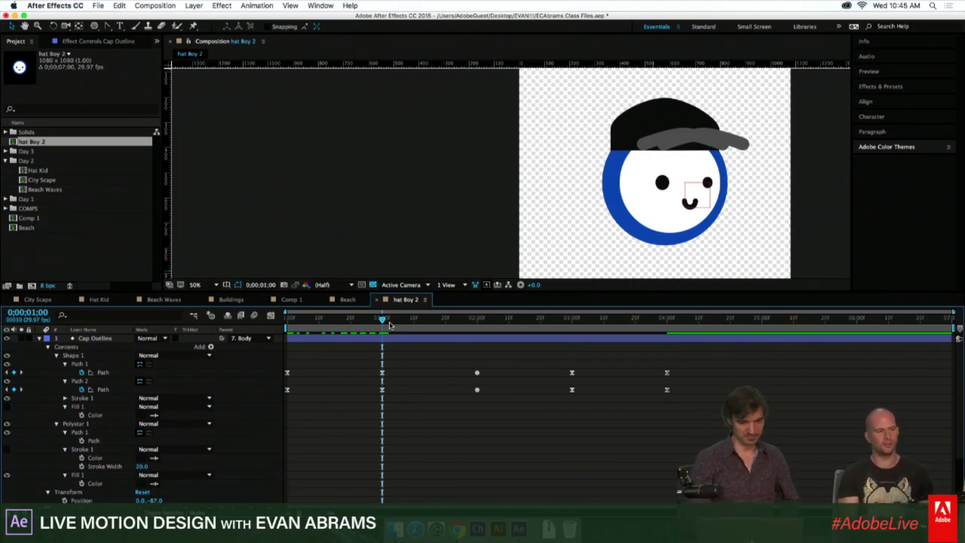
mouse_move(375, 334)
left_mouse_down()
mouse_move(338, 325)
mouse_move(436, 328)
mouse_move(383, 327)
left_mouse_up()
left_click(678, 137)
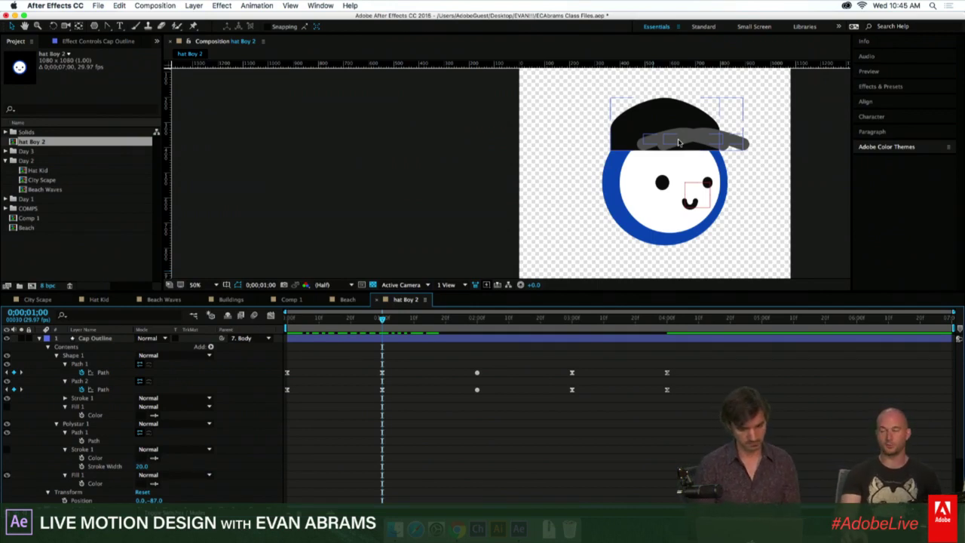
Play Baseball - Hotdog at 50% in a maximized viewer, then open Phone - Credit Card.
left_click(6, 151)
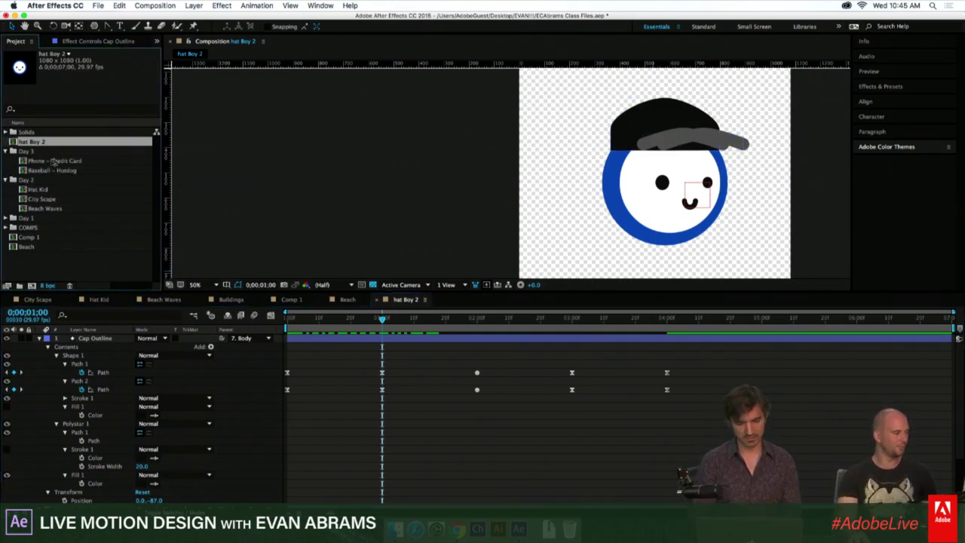
double_click(55, 171)
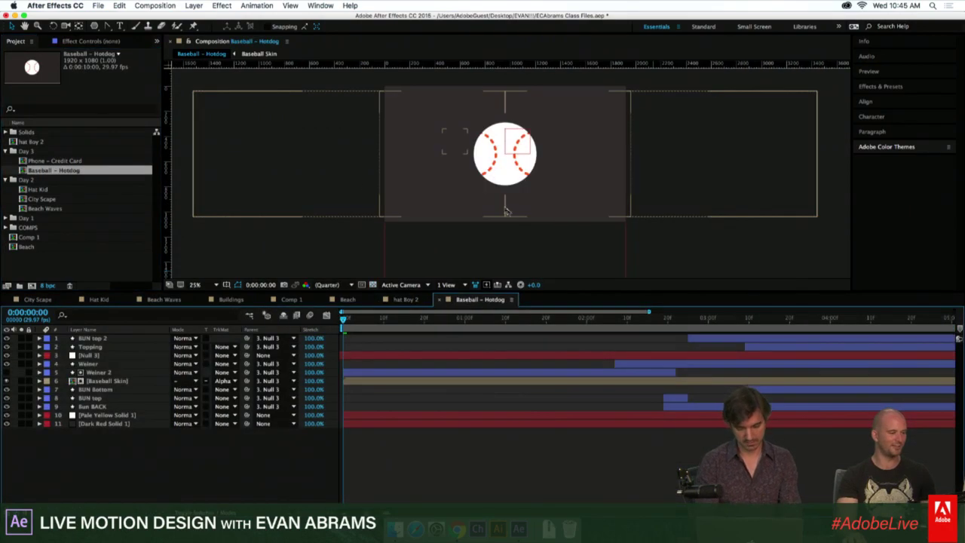
key("period")
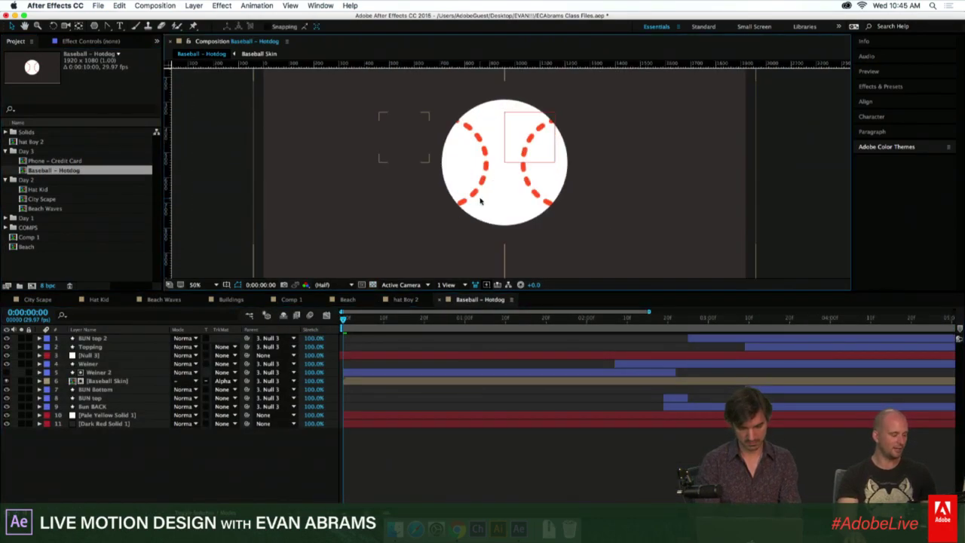
key("grave")
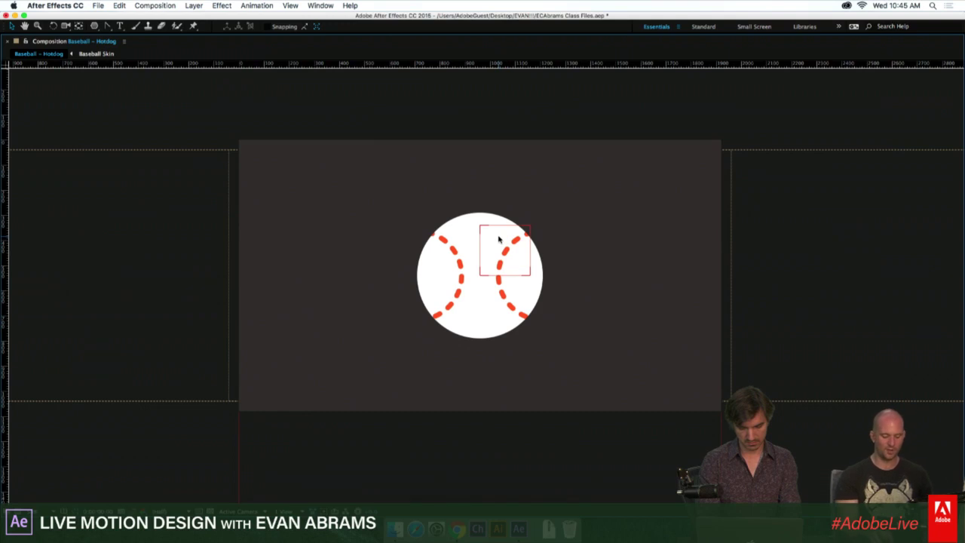
key("space")
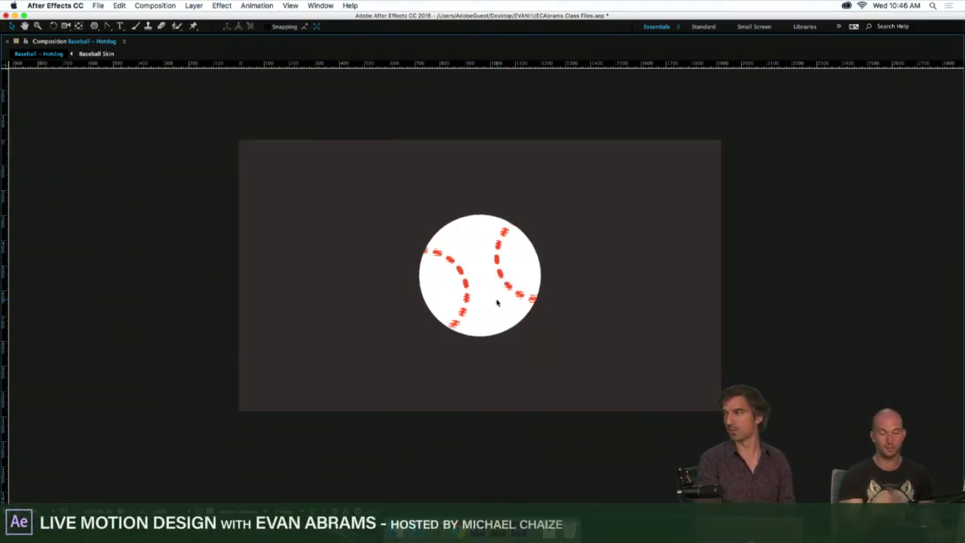
key("grave")
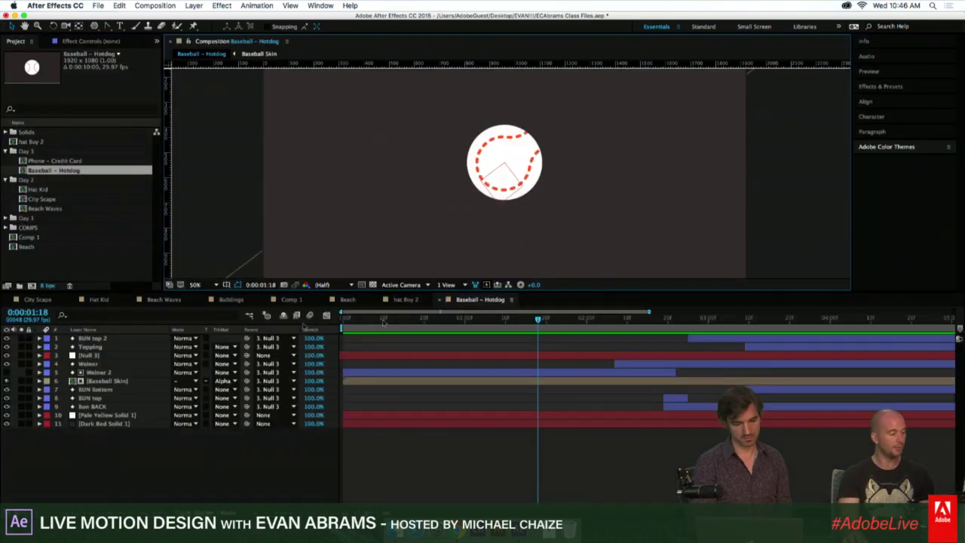
double_click(55, 161)
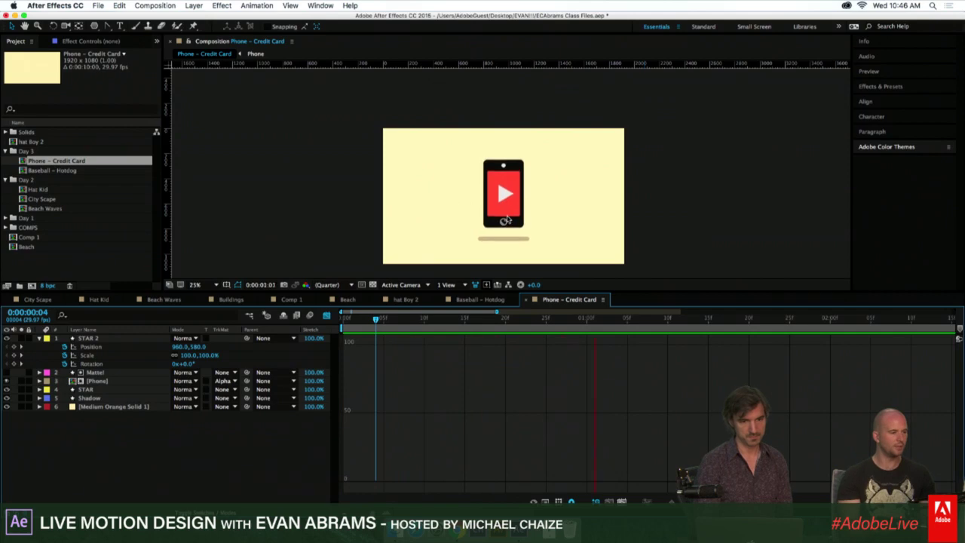
Maximize the Composition panel and preview the Phone - Credit Card card-to-phone morph twice.
key("grave")
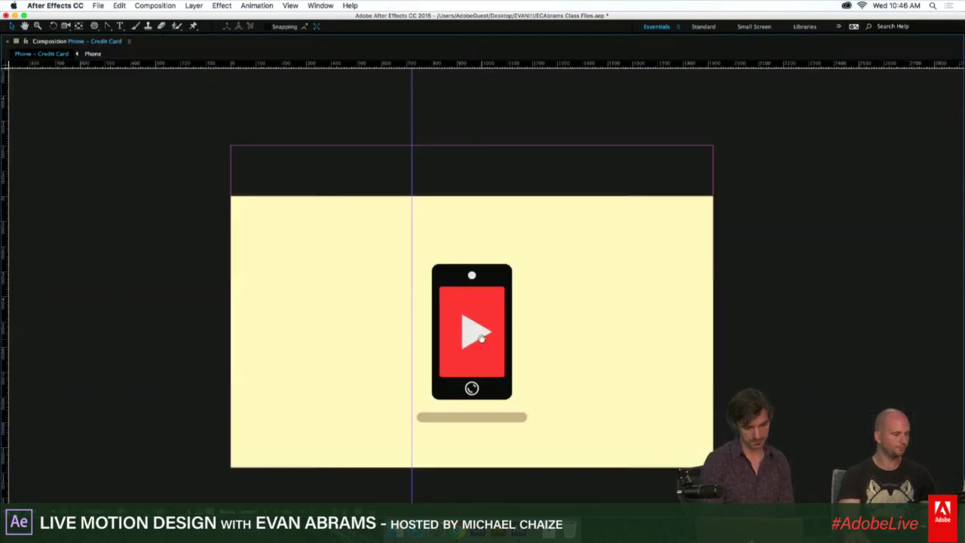
key("v")
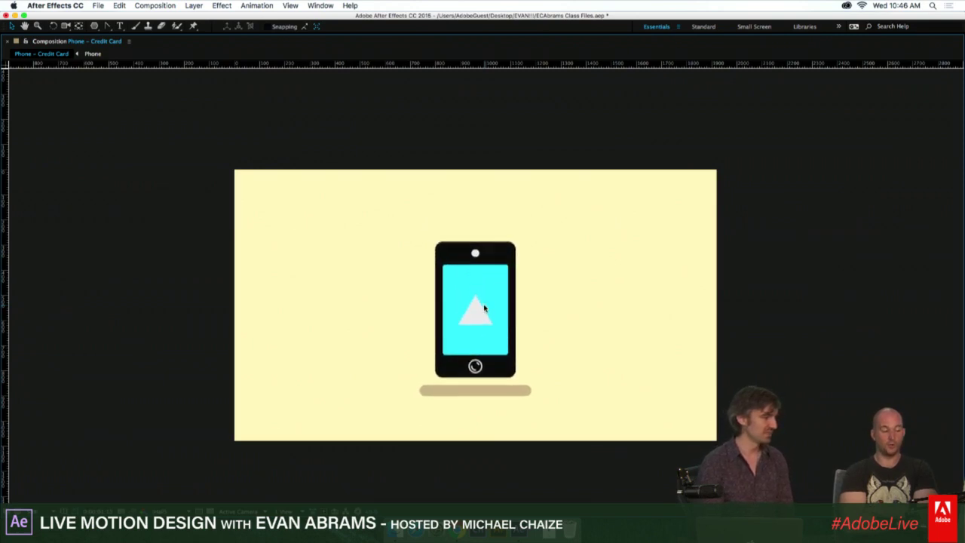
key("space")
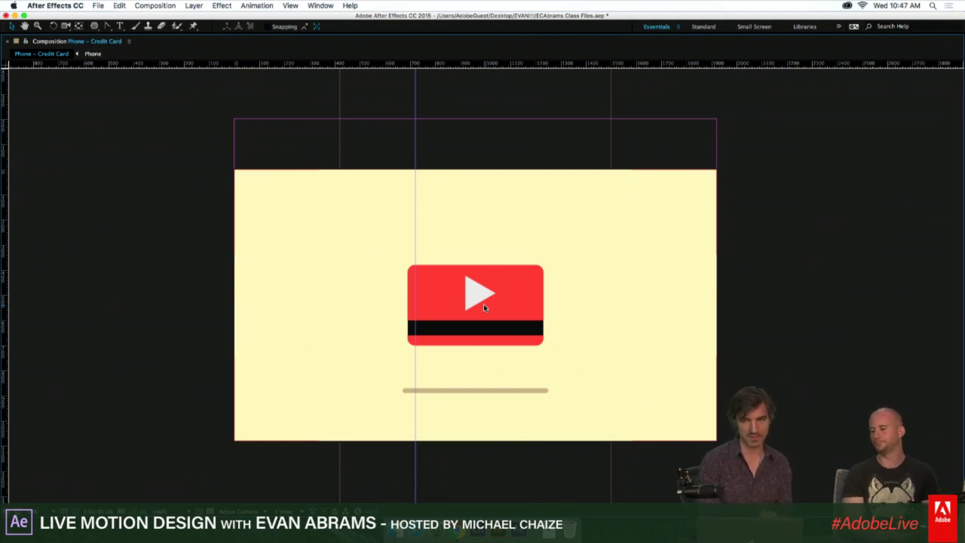
key("space")
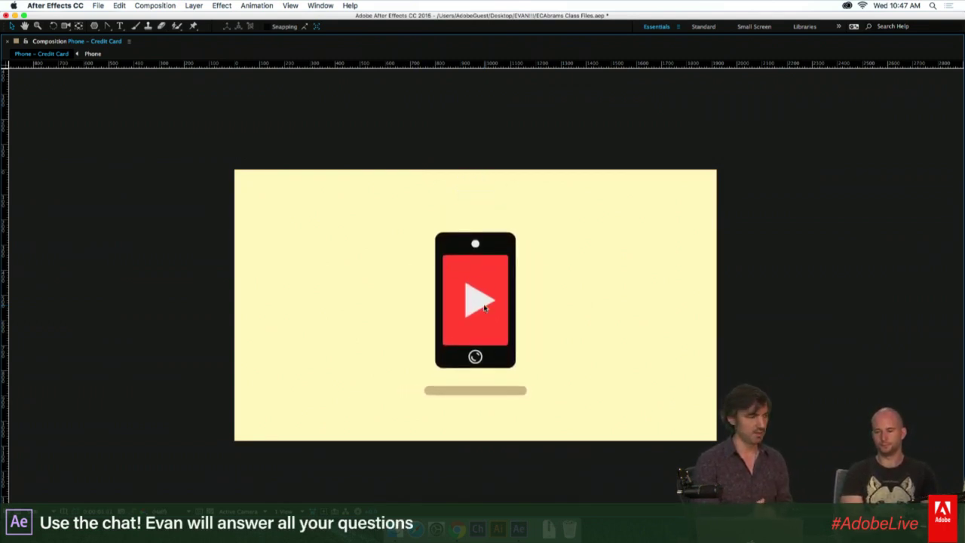
key("space")
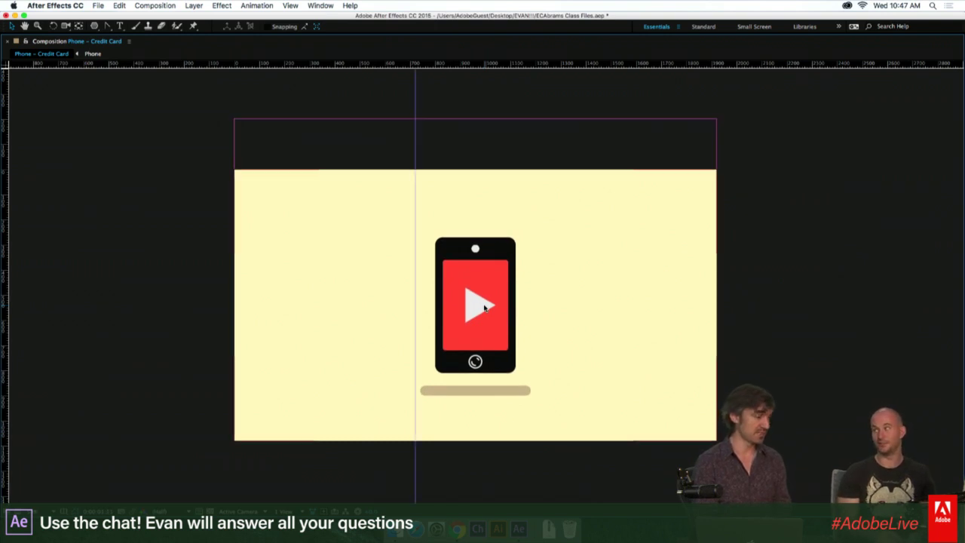